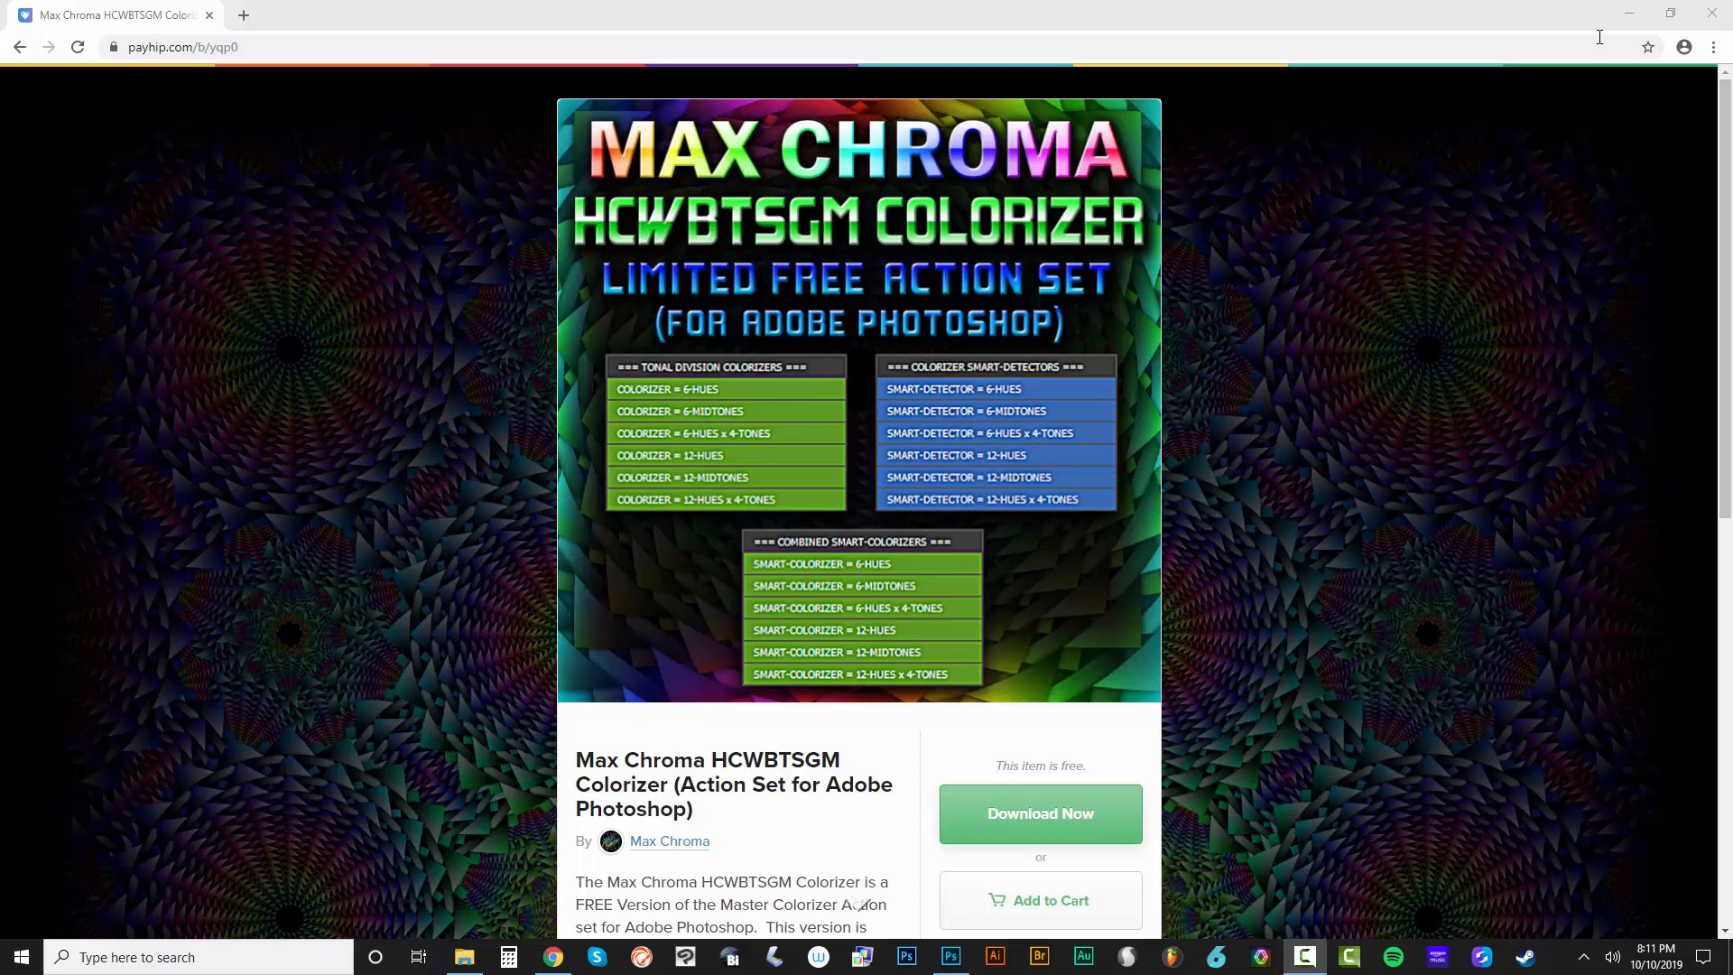
Minimize the browser and move the HCWBTSGM COLORIZER action file away from the two colorizer PSD files on the desktop
{"action": "left_click", "coordinate": [1629, 13]}
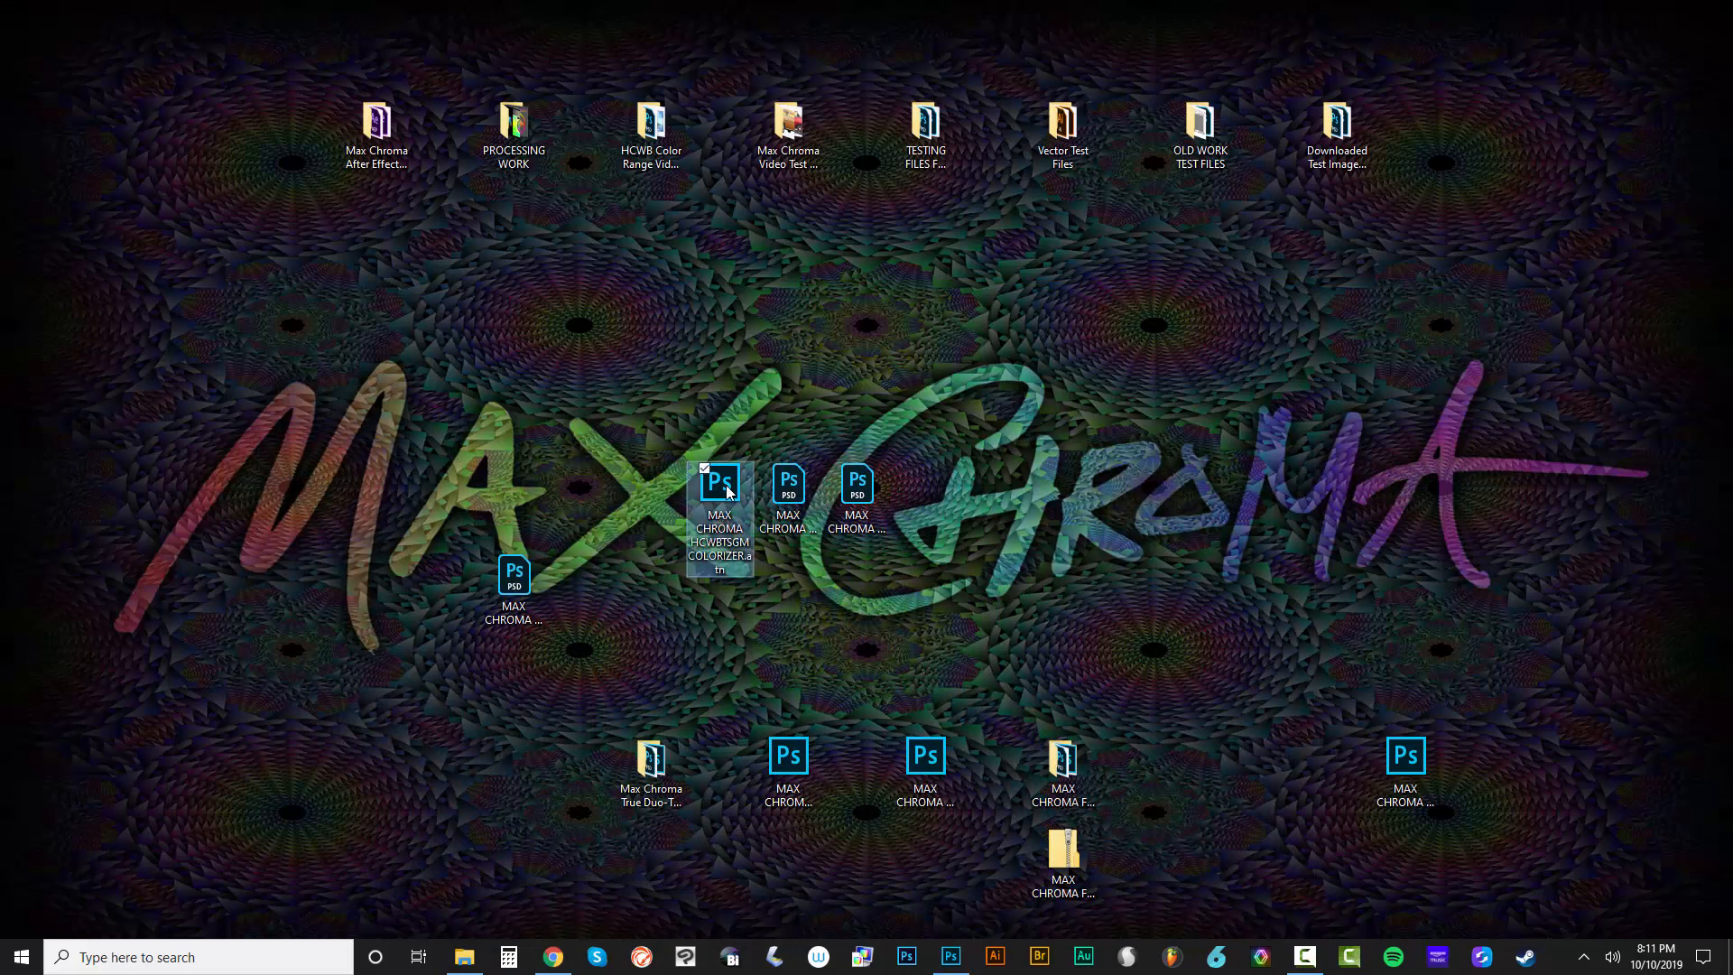
{"action": "left_click_drag", "start_coordinate": [728, 492], "coordinate": [657, 499]}
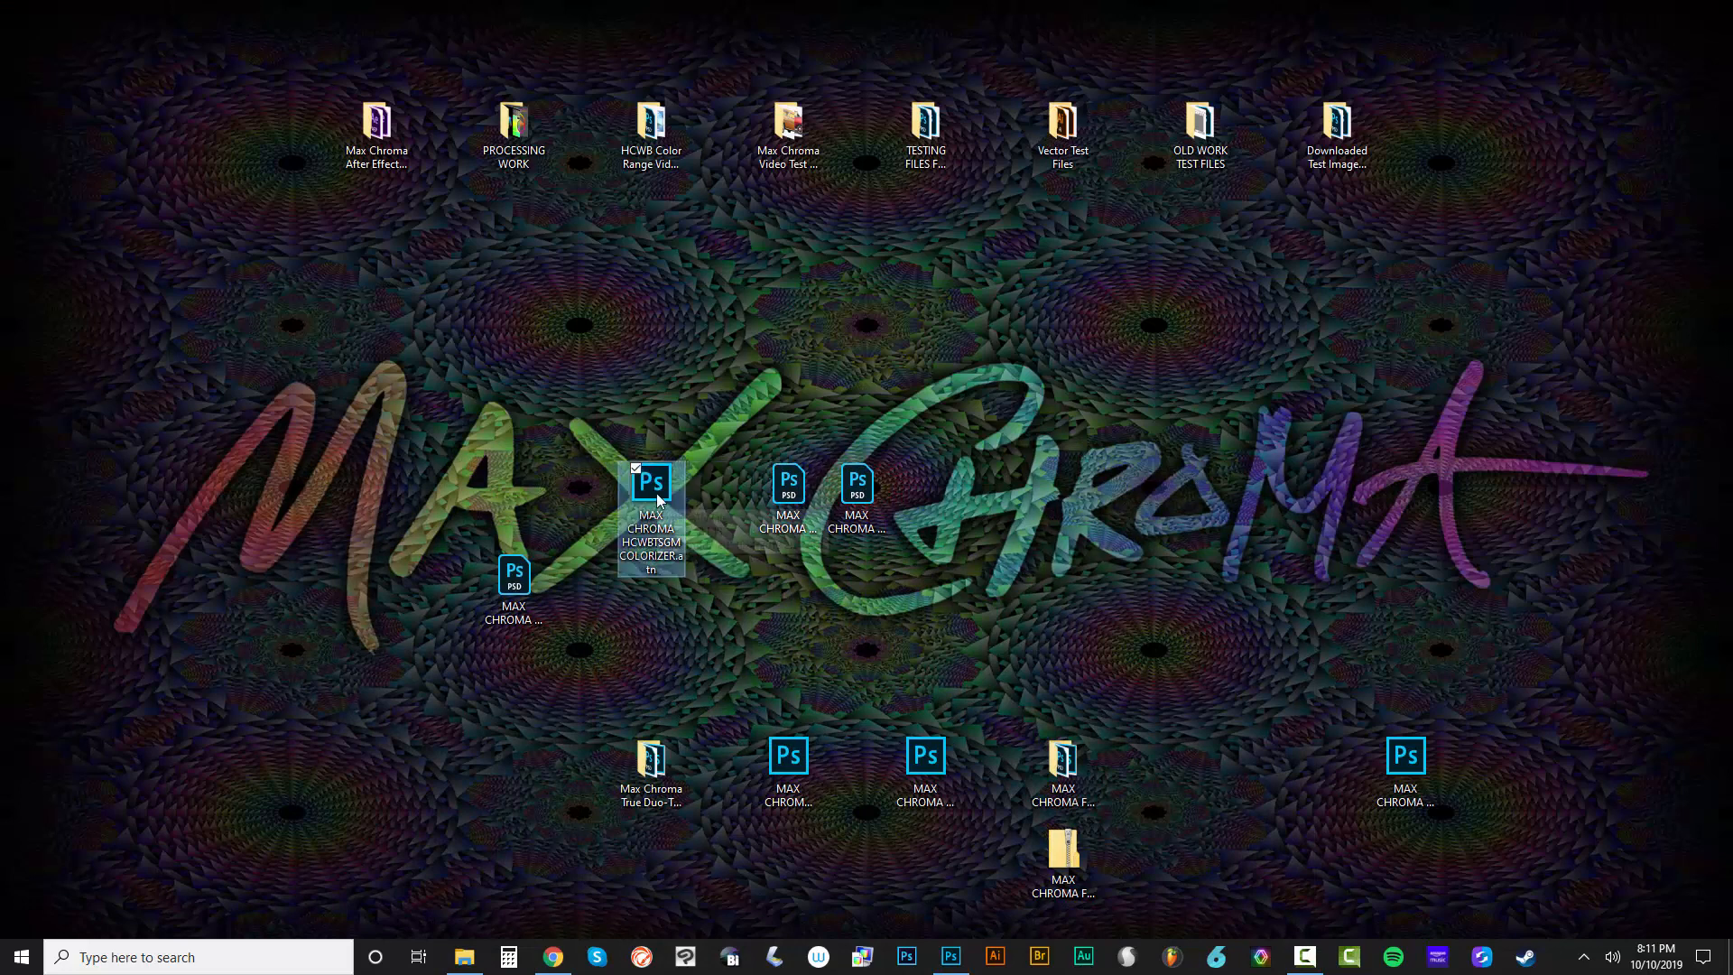
{"action": "left_click", "coordinate": [773, 482]}
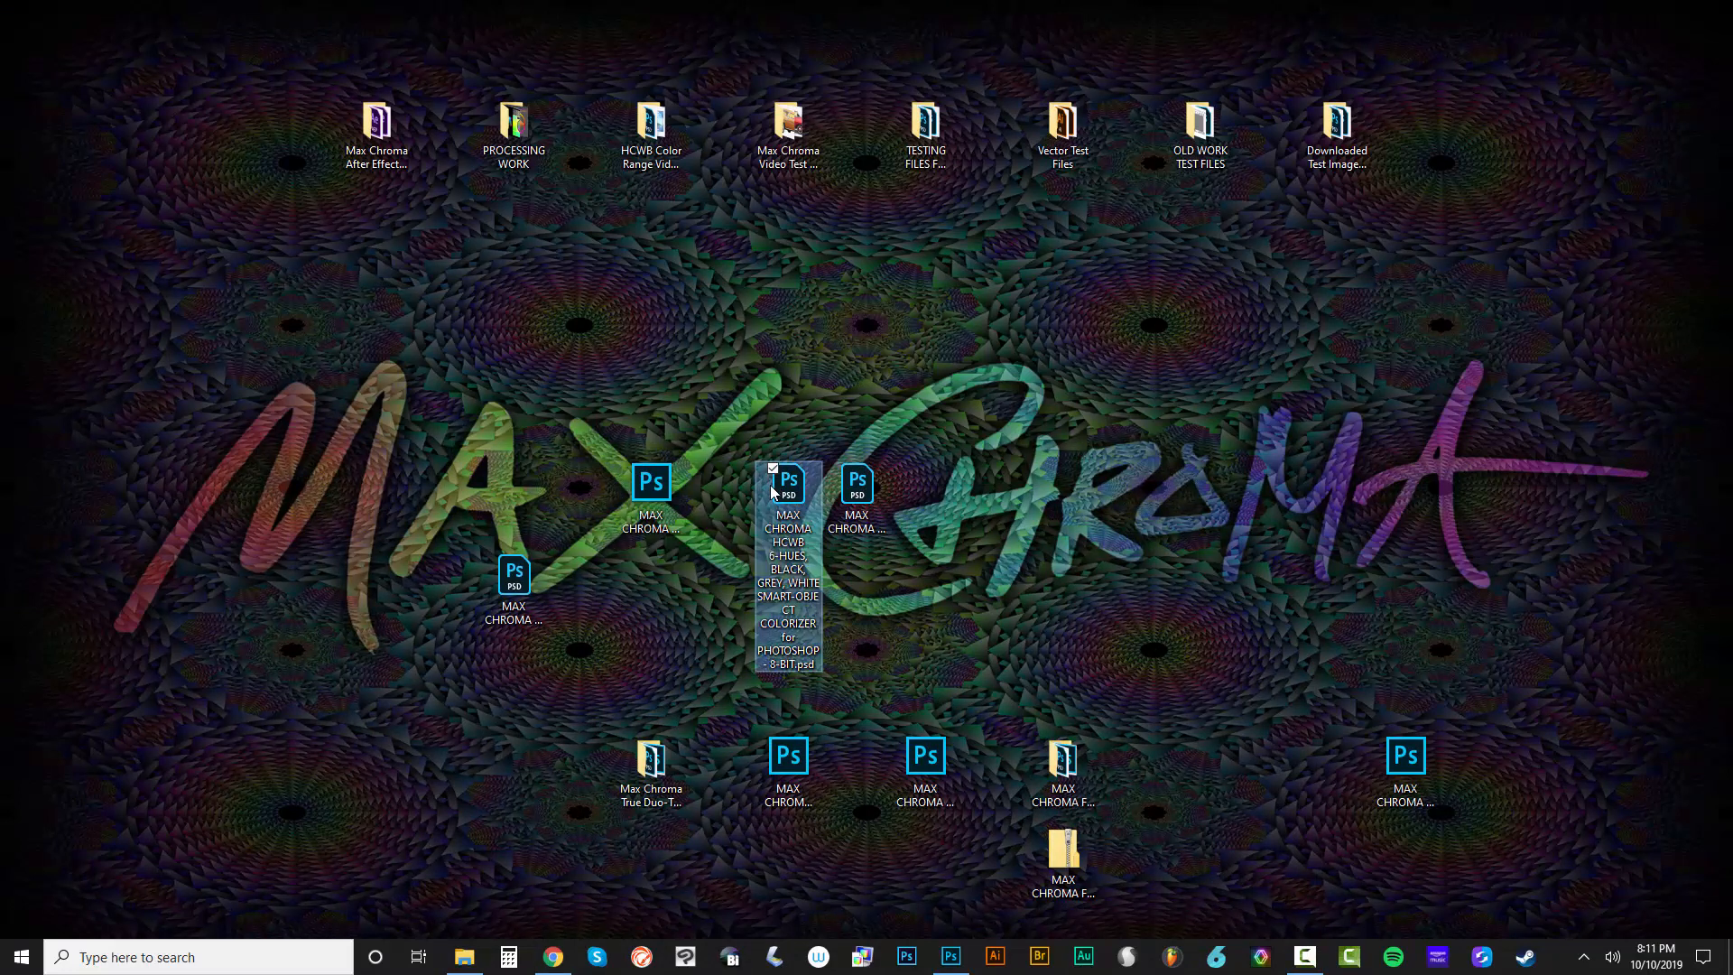
{"action": "left_click", "coordinate": [858, 487]}
Open the 8-bit MAX CHROMA HCWB 6-HUES, BLACK, GREY, WHITE SMART-OBJECT COLORIZER PSD in Photoshop
{"action": "left_click", "coordinate": [790, 510]}
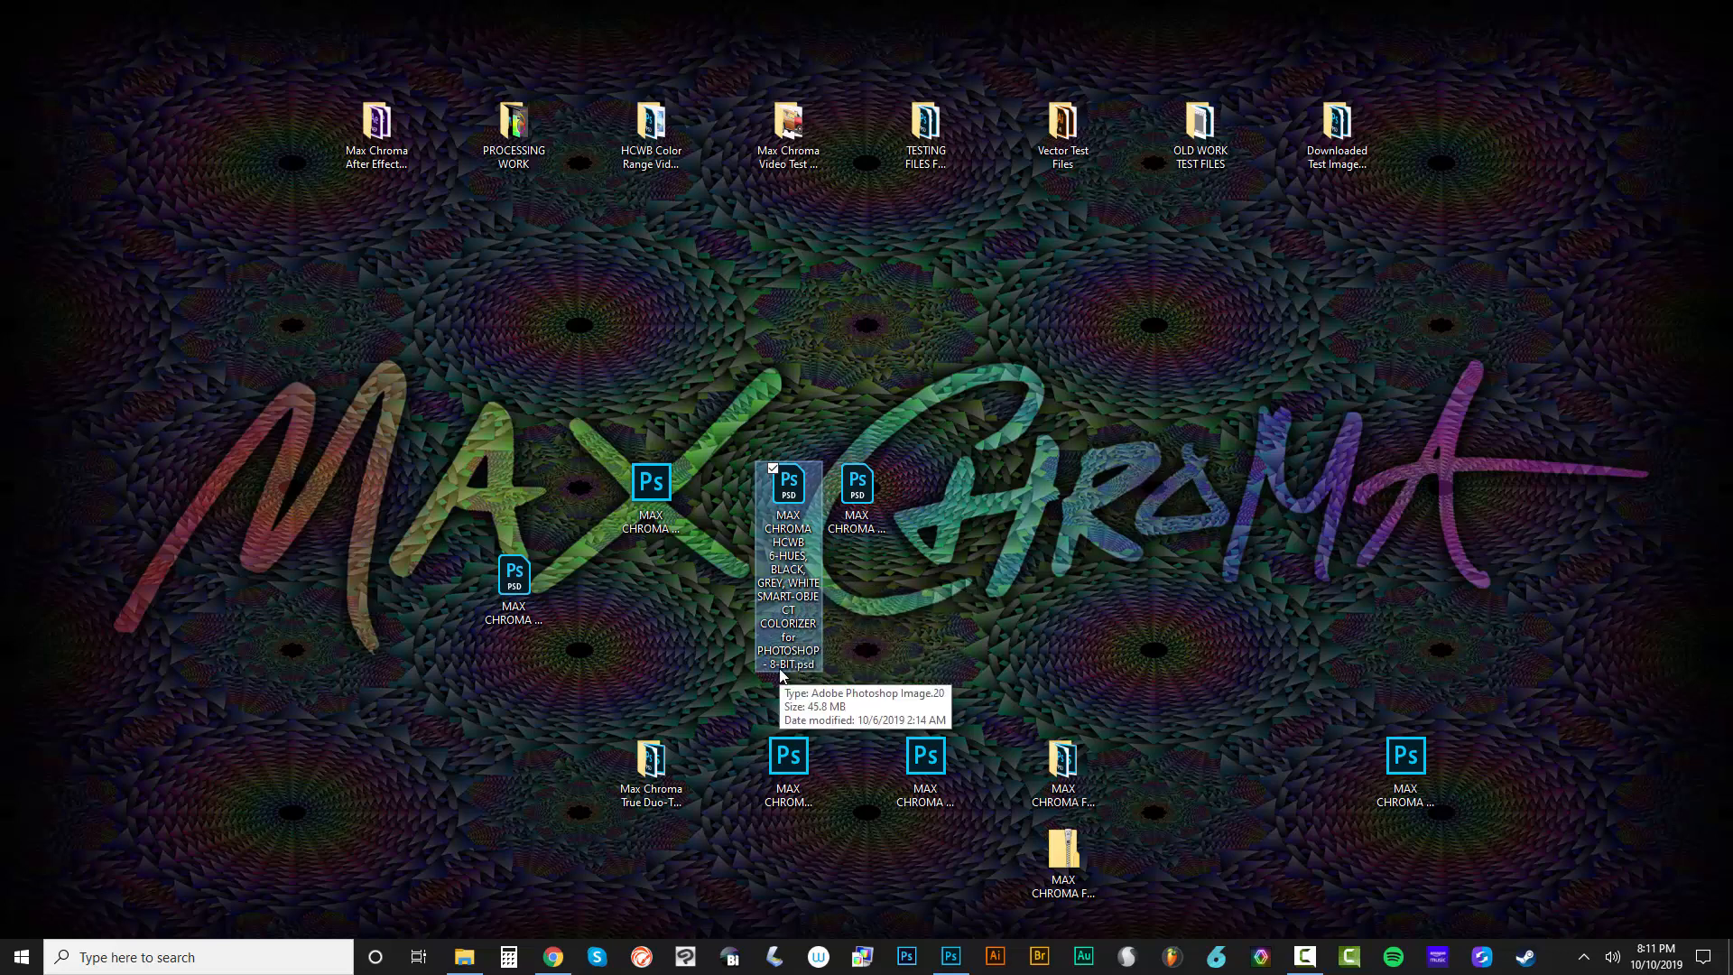
{"action": "left_click", "coordinate": [864, 652]}
{"action": "left_click", "coordinate": [976, 646]}
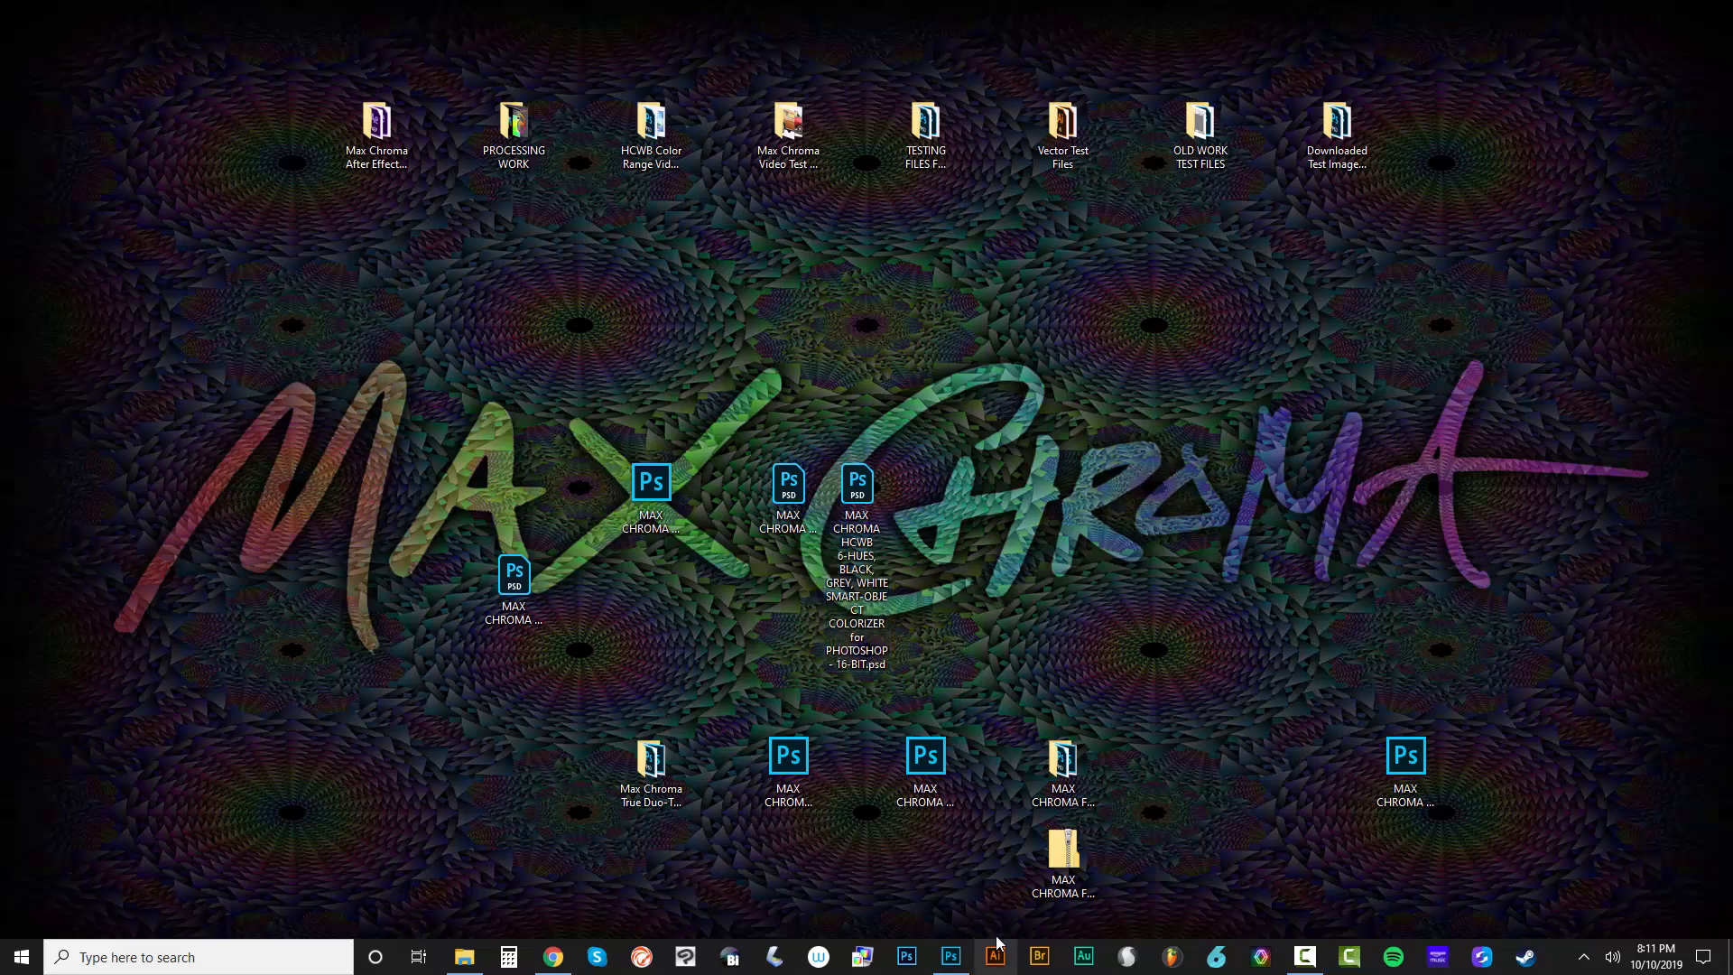
{"action": "left_click", "coordinate": [781, 518]}
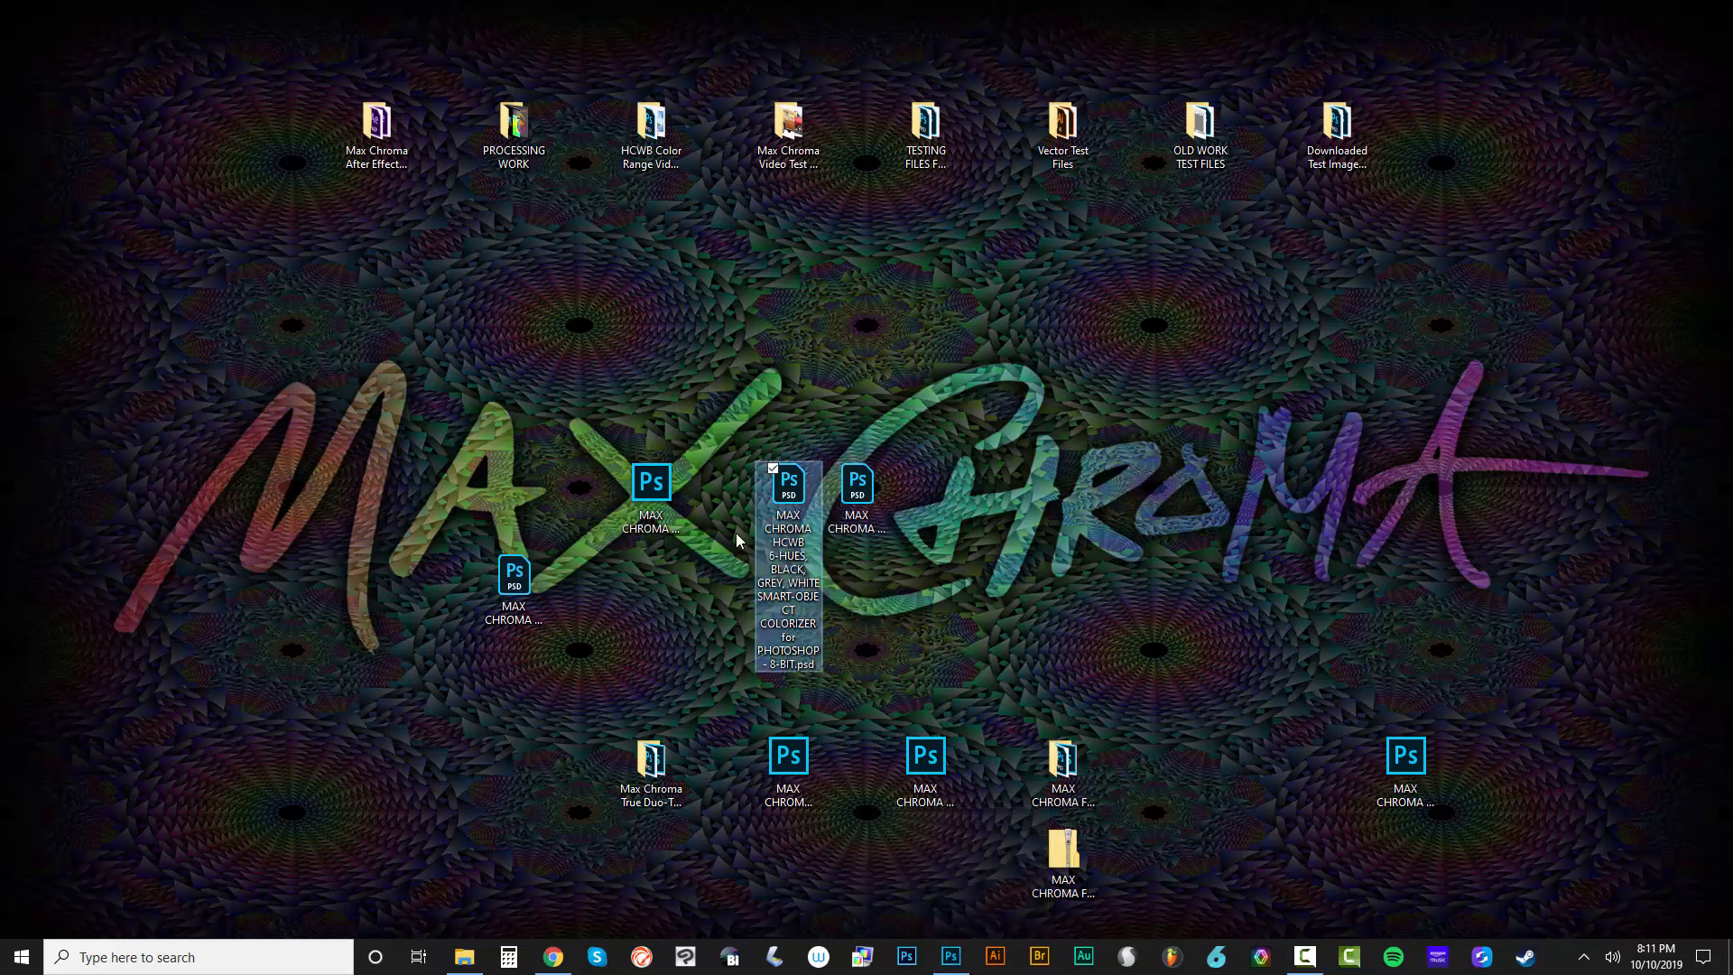
{"action": "double_click", "coordinate": [790, 481]}
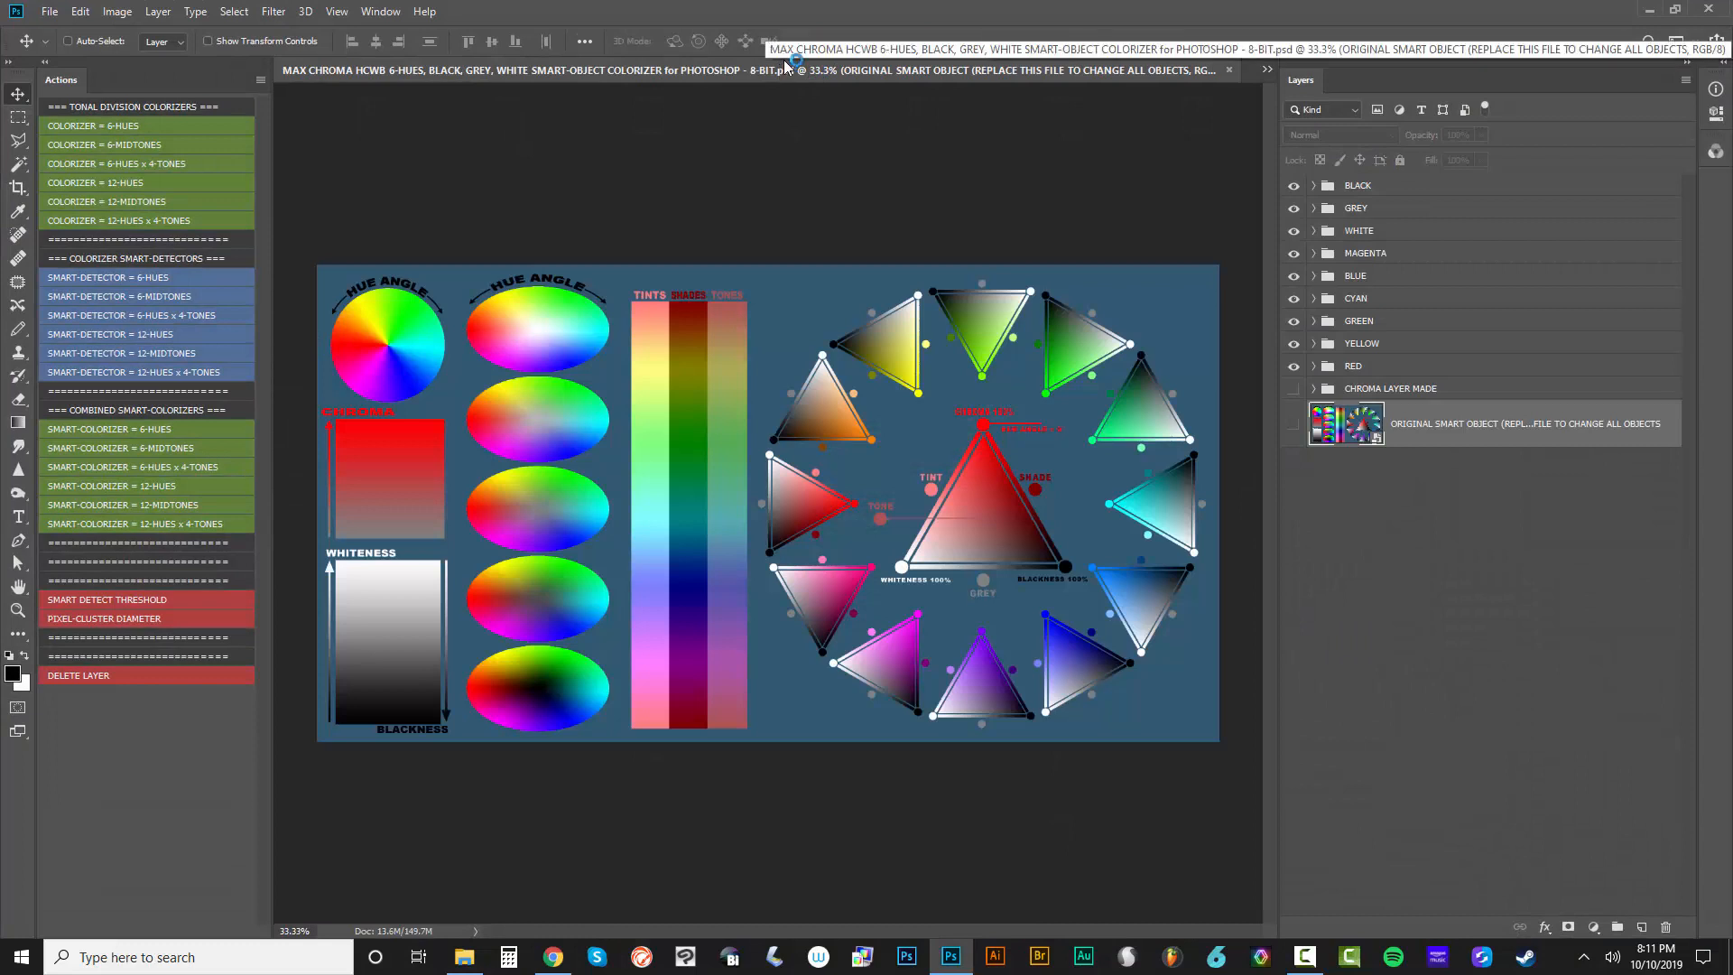
Collapse the list of colorizer actions to free up workspace beside the document
{"action": "left_click", "coordinate": [50, 11]}
{"action": "left_click", "coordinate": [49, 11]}
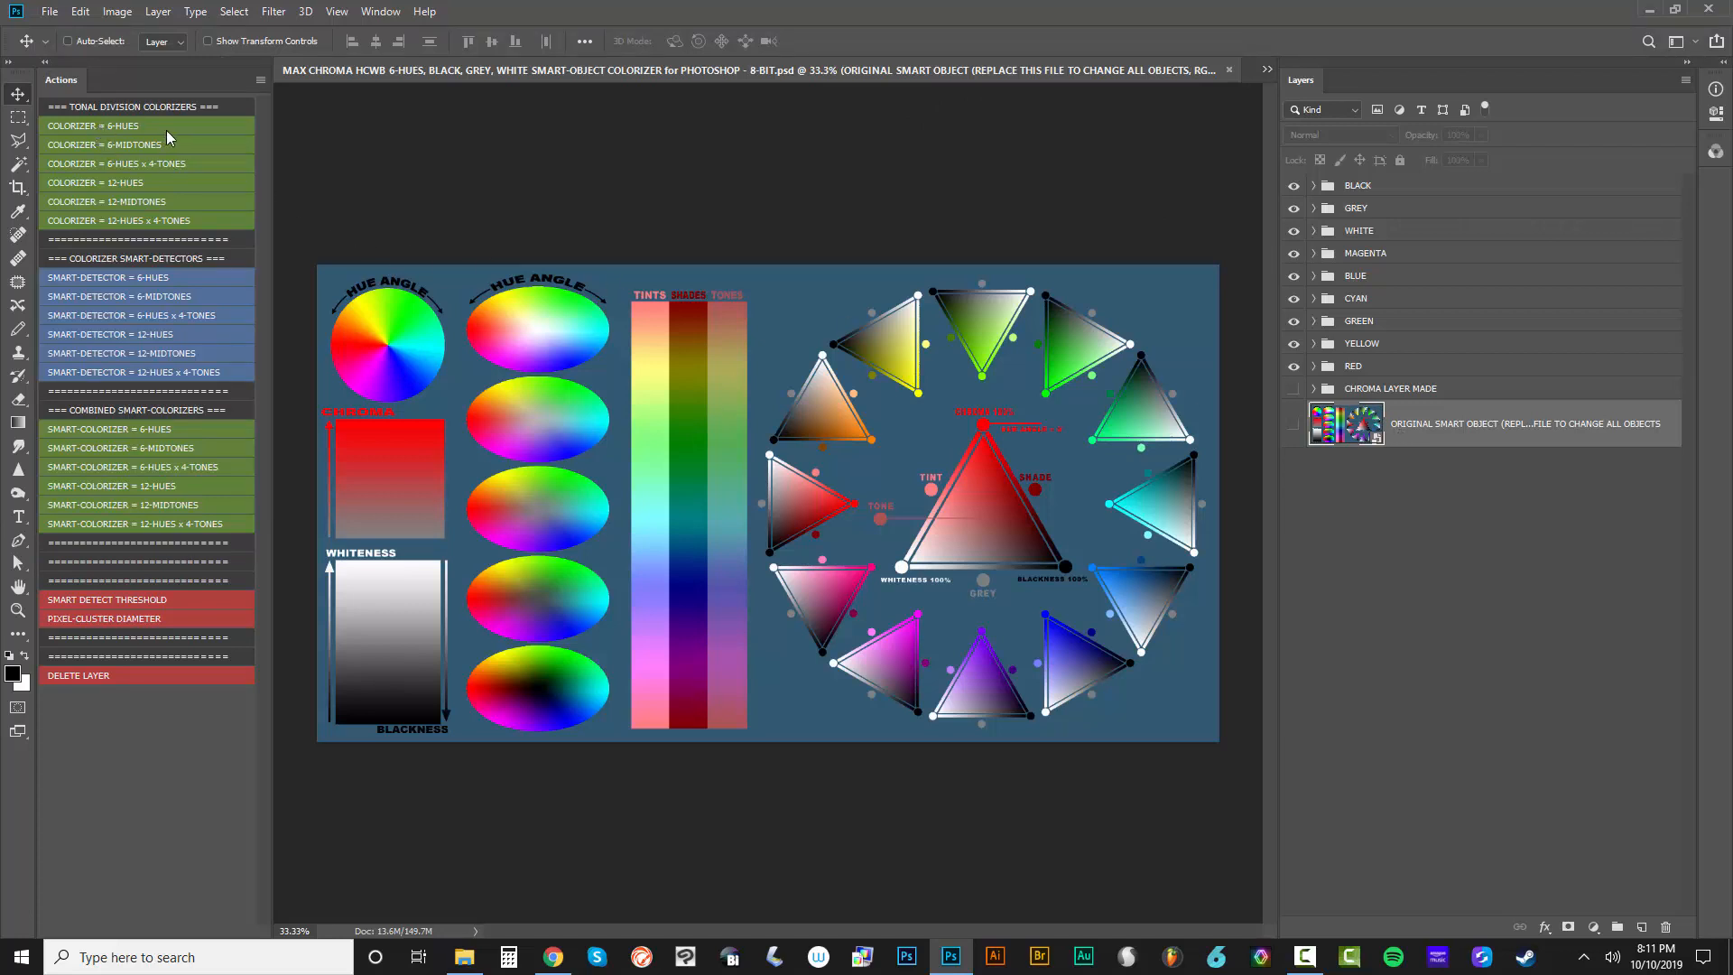
{"action": "left_click", "coordinate": [44, 62]}
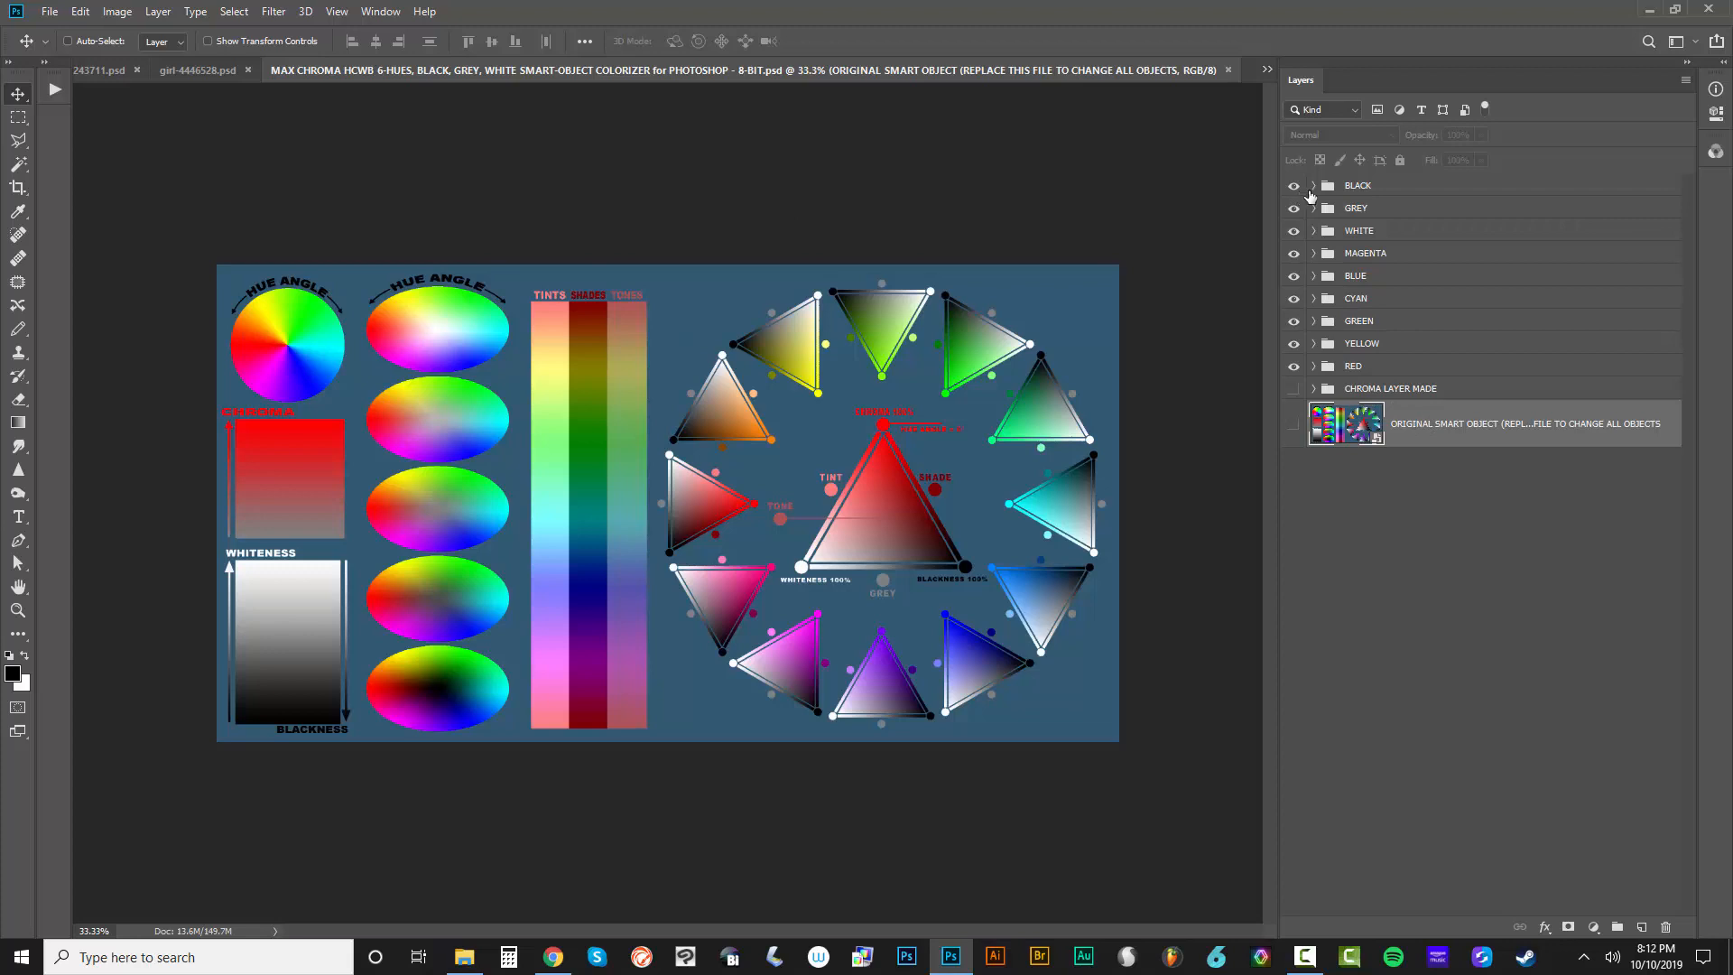
Isolate the RED group to view its effect, expand it to examine its layers, and show all the color groups again
{"action": "left_click", "coordinate": [1293, 366], "text": "alt"}
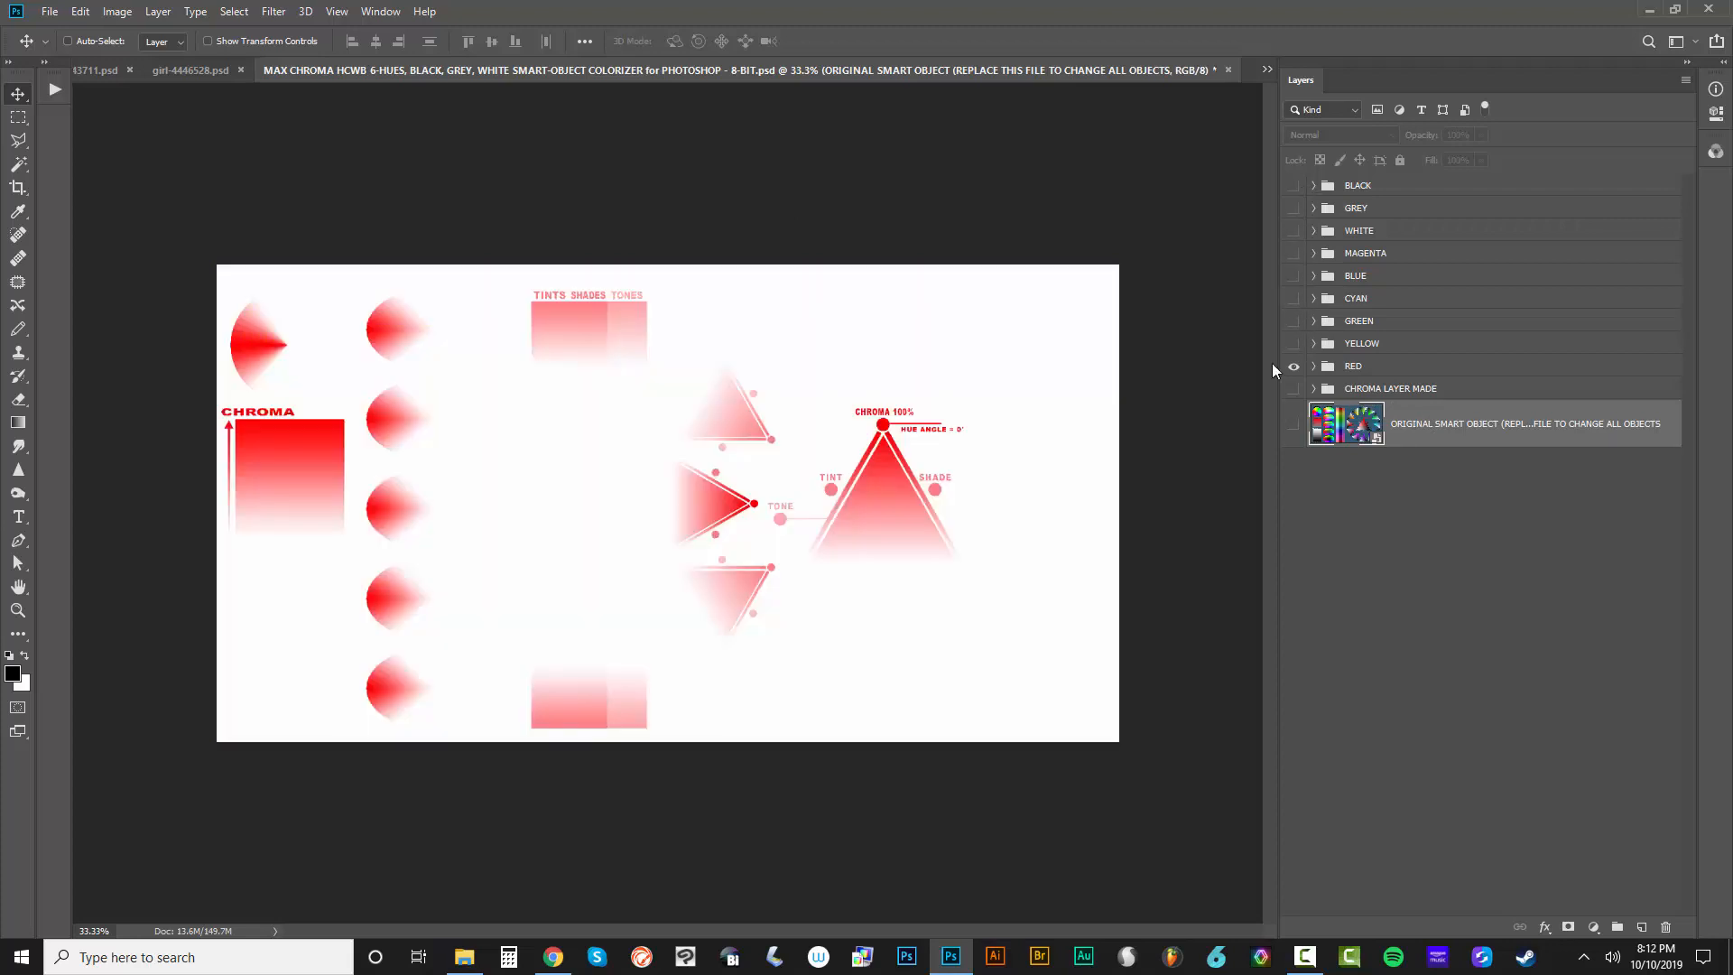
{"action": "left_click", "coordinate": [1293, 365]}
{"action": "left_click", "coordinate": [1293, 365]}
{"action": "left_click", "coordinate": [1313, 366]}
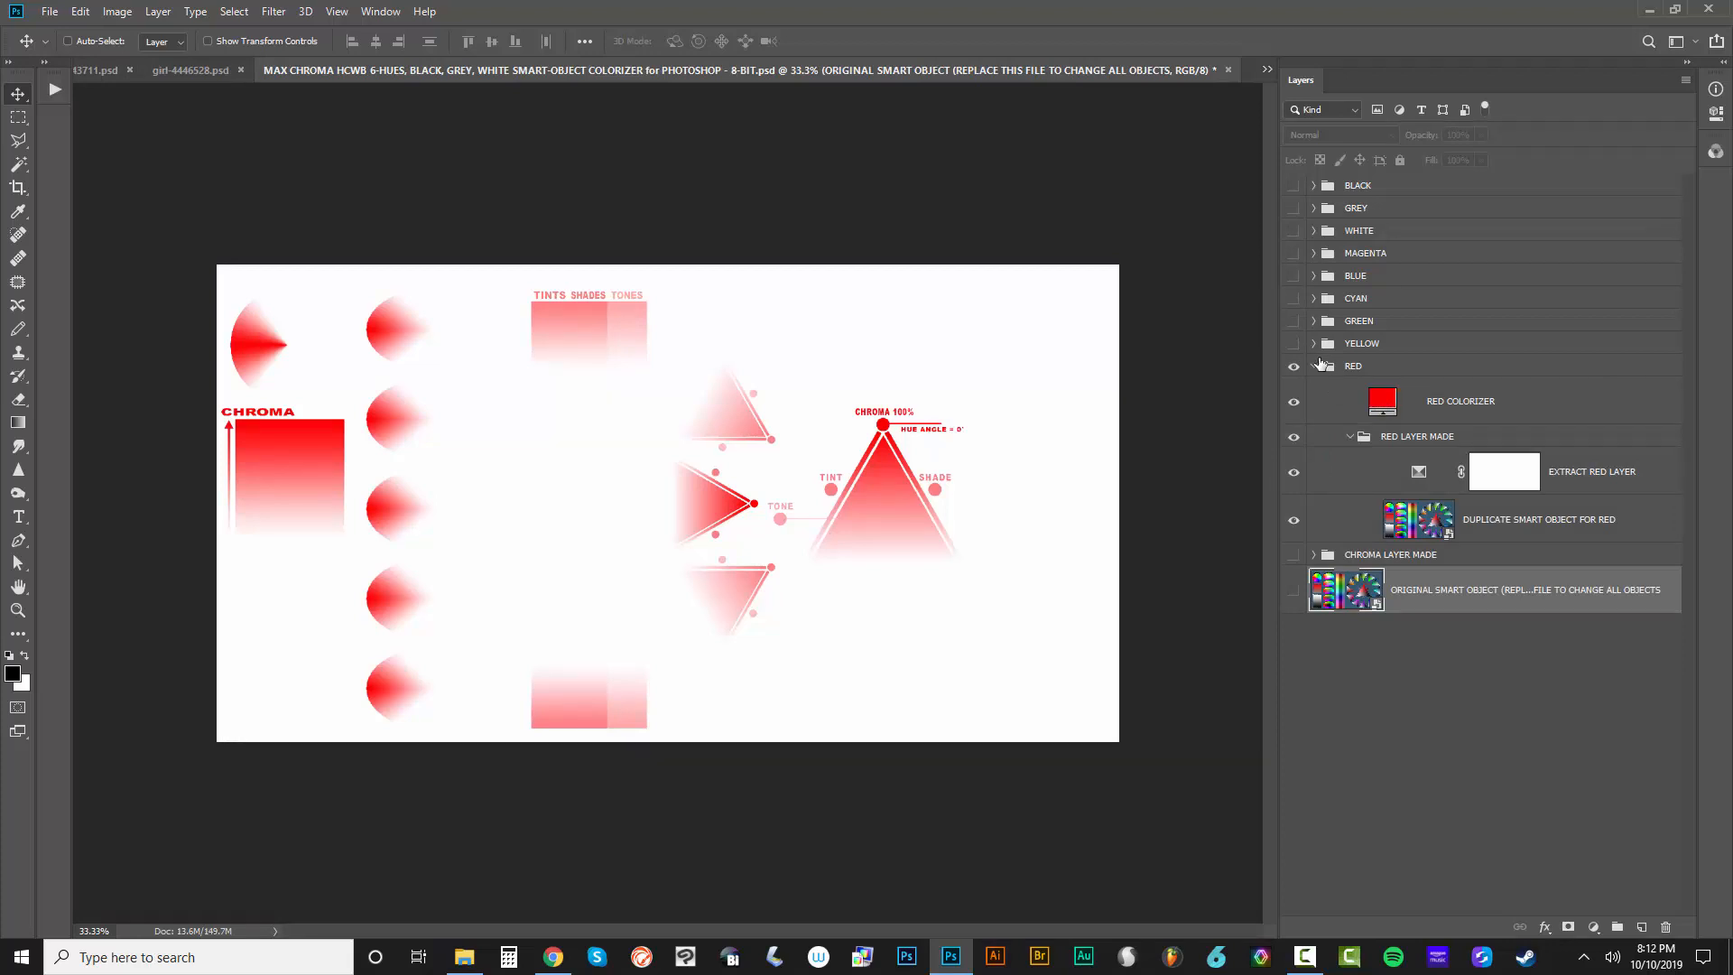
{"action": "left_click_drag", "start_coordinate": [1293, 343], "coordinate": [1293, 185]}
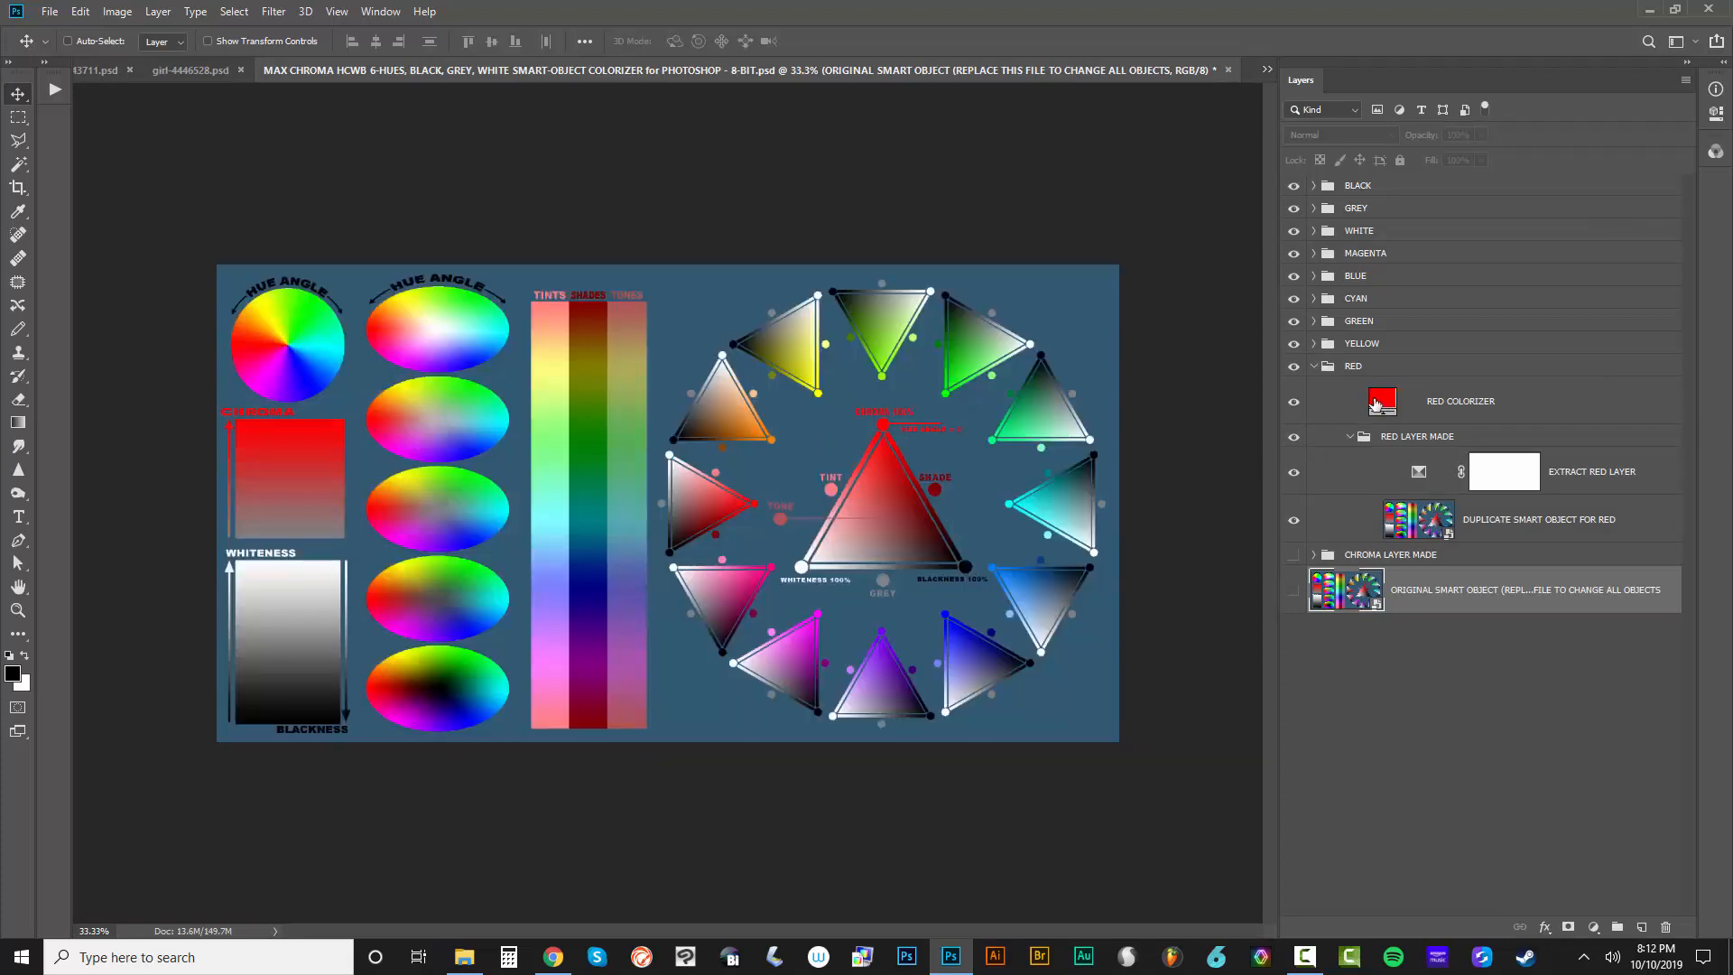
Examine the RED COLORIZER fill's color settings without changing them and collapse the RED group
{"action": "double_click", "coordinate": [1382, 400]}
{"action": "left_click_drag", "start_coordinate": [1504, 491], "coordinate": [1504, 575]}
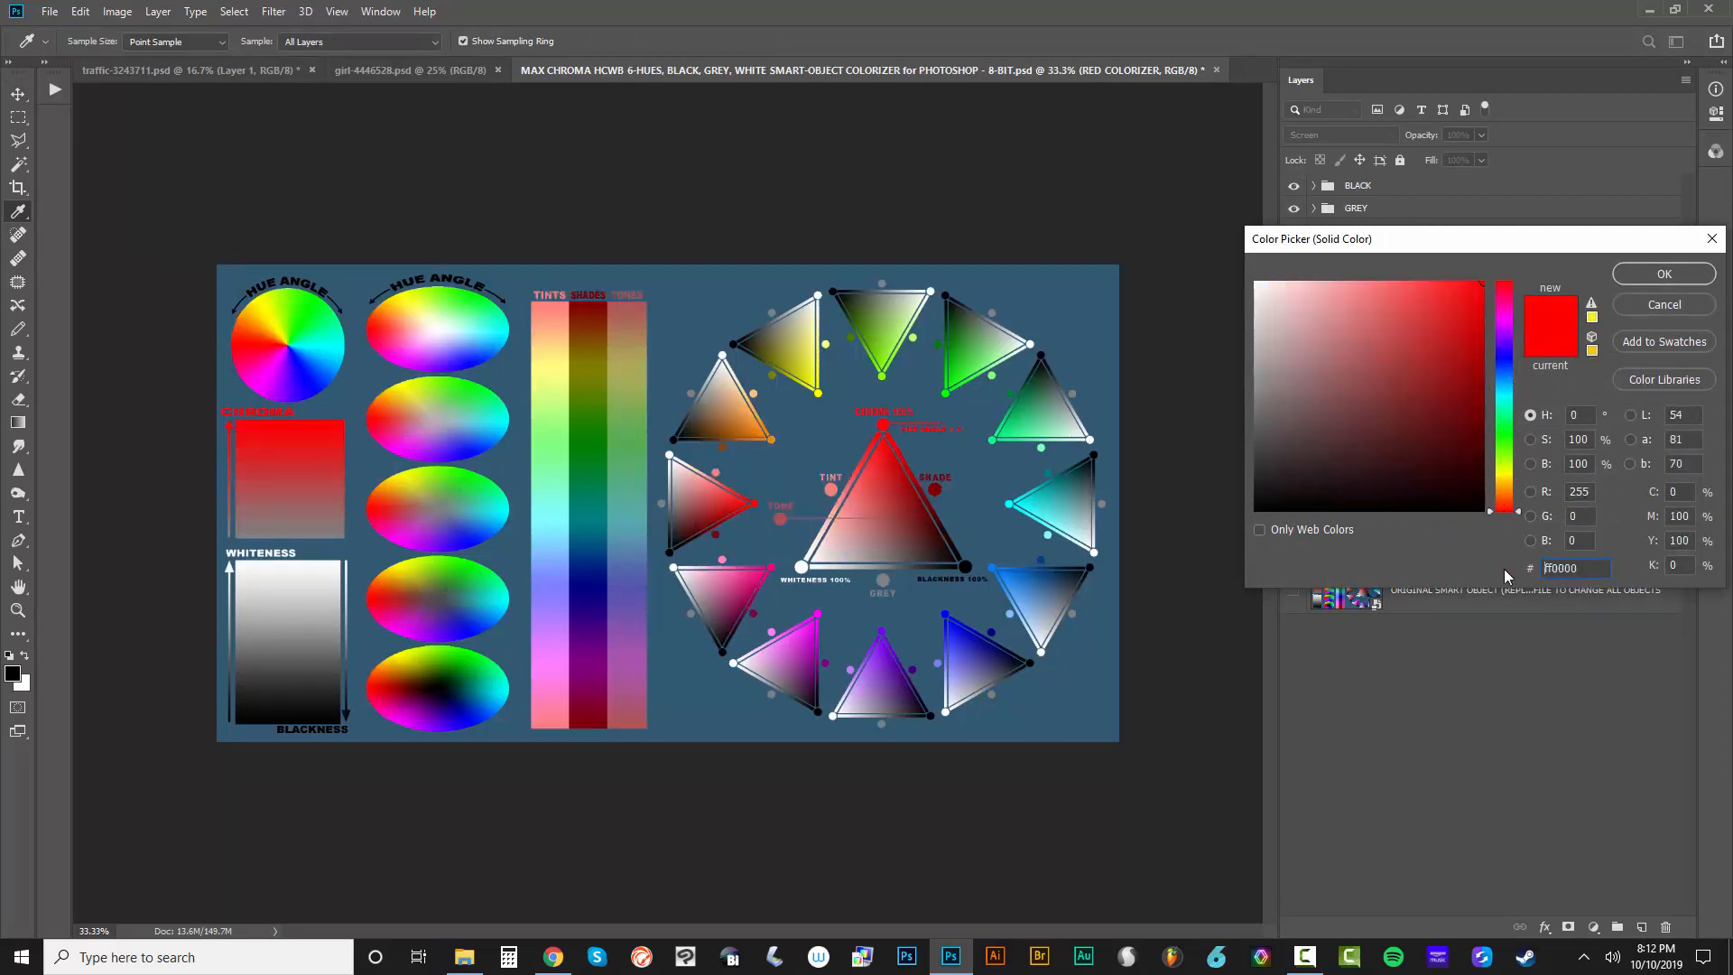
{"action": "left_click", "coordinate": [1664, 304]}
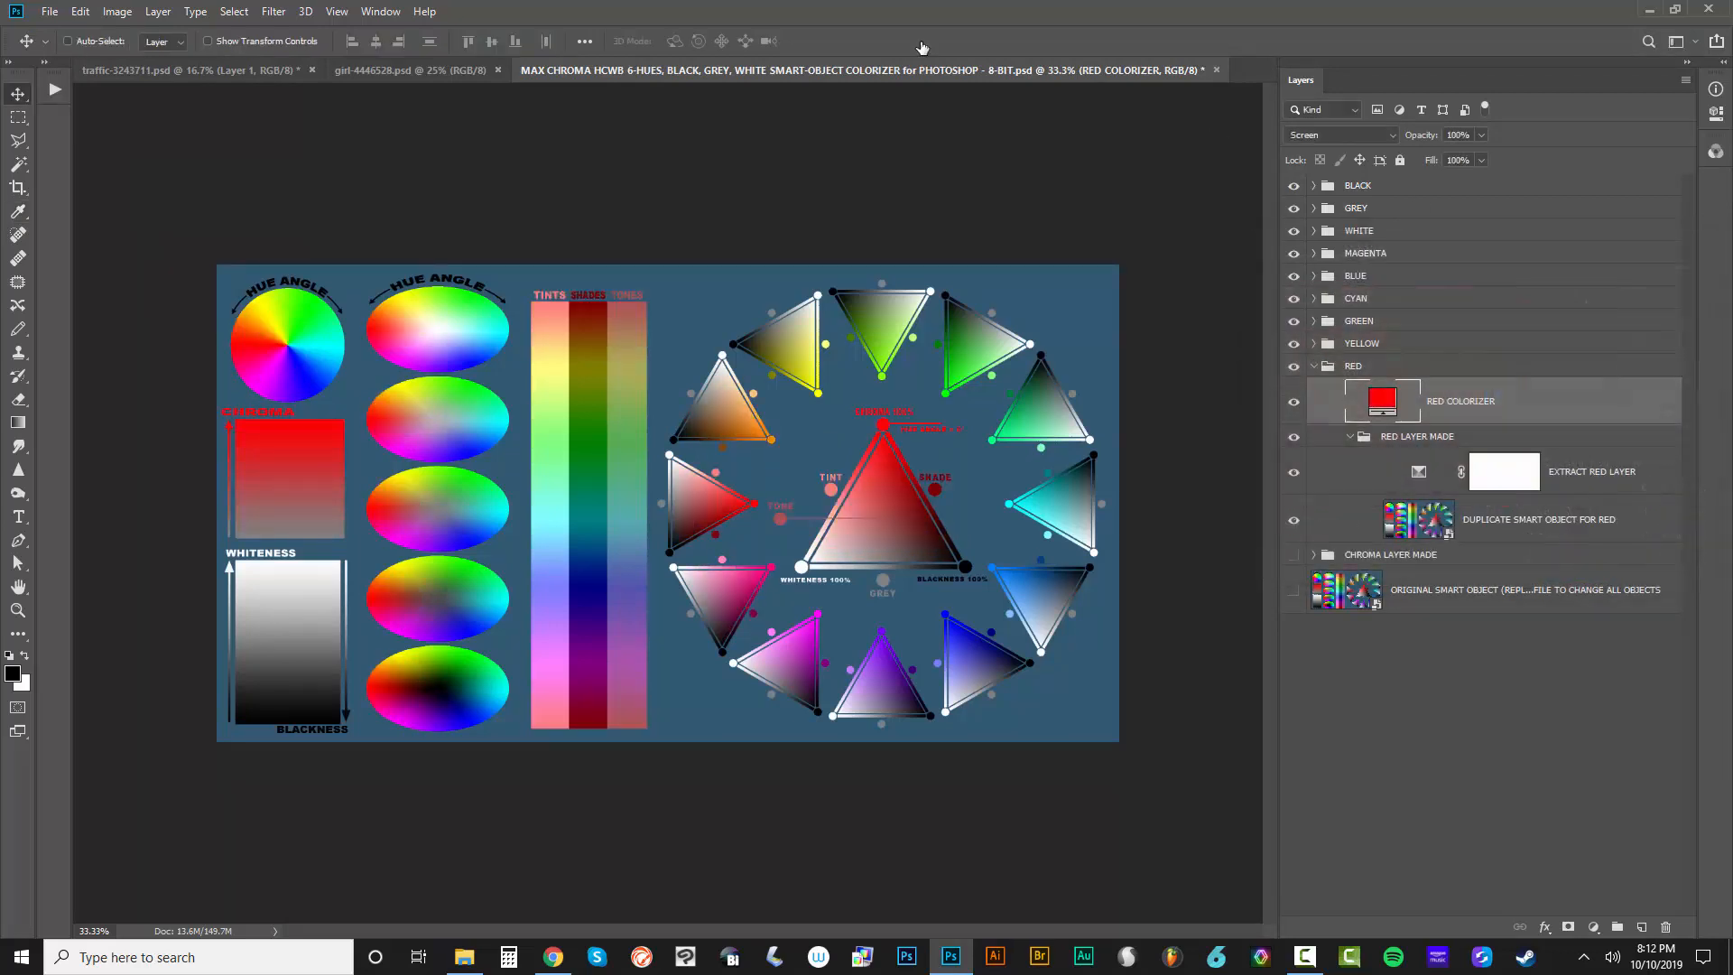
{"action": "left_click", "coordinate": [1313, 366]}
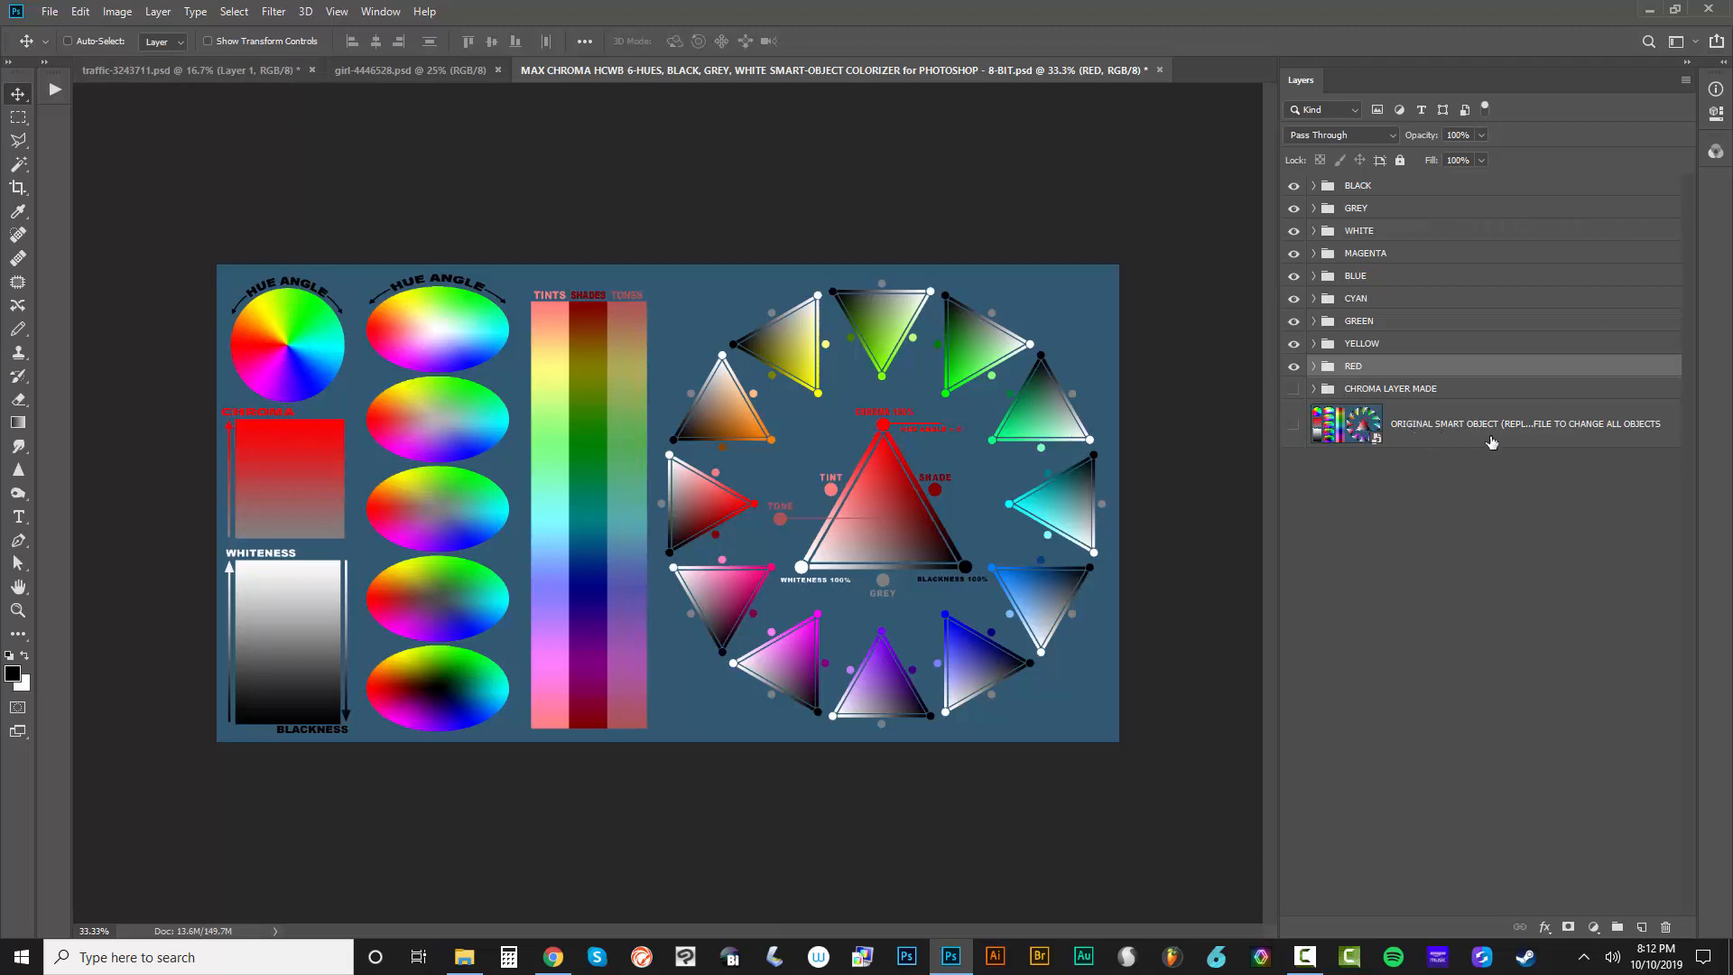
Open the contents of the ORIGINAL SMART OBJECT layer for editing
{"action": "left_click", "coordinate": [1462, 442]}
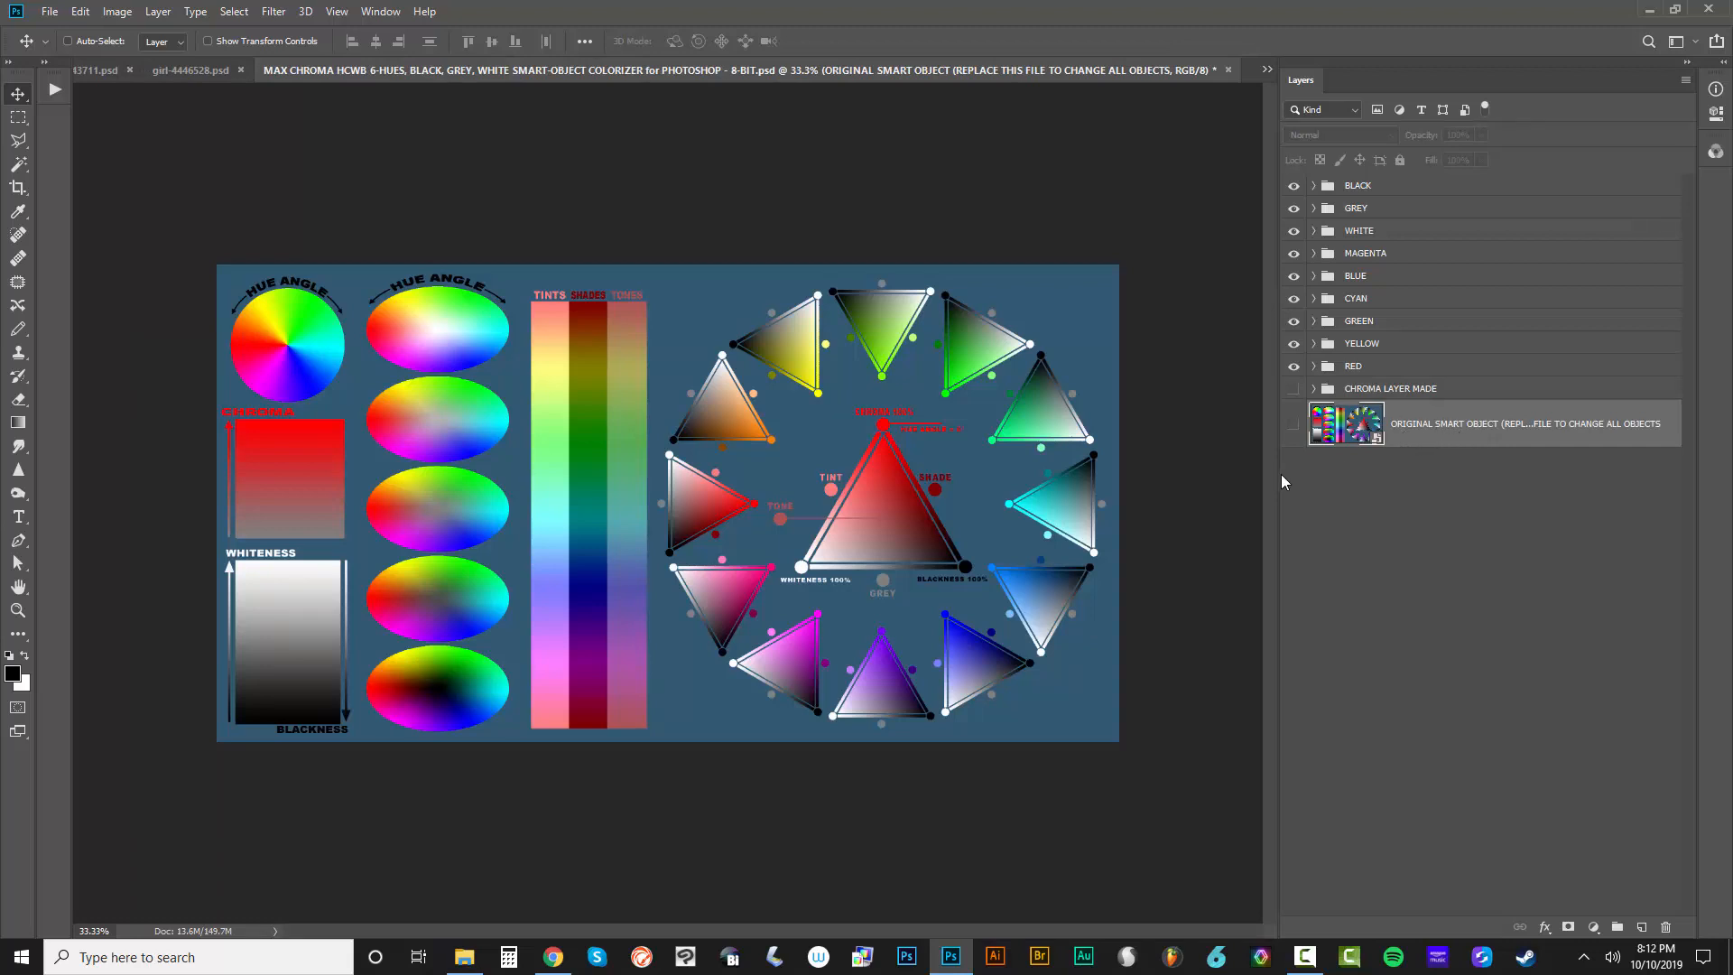
{"action": "left_click_drag", "start_coordinate": [1279, 471], "coordinate": [1313, 483]}
{"action": "double_click", "coordinate": [1412, 441]}
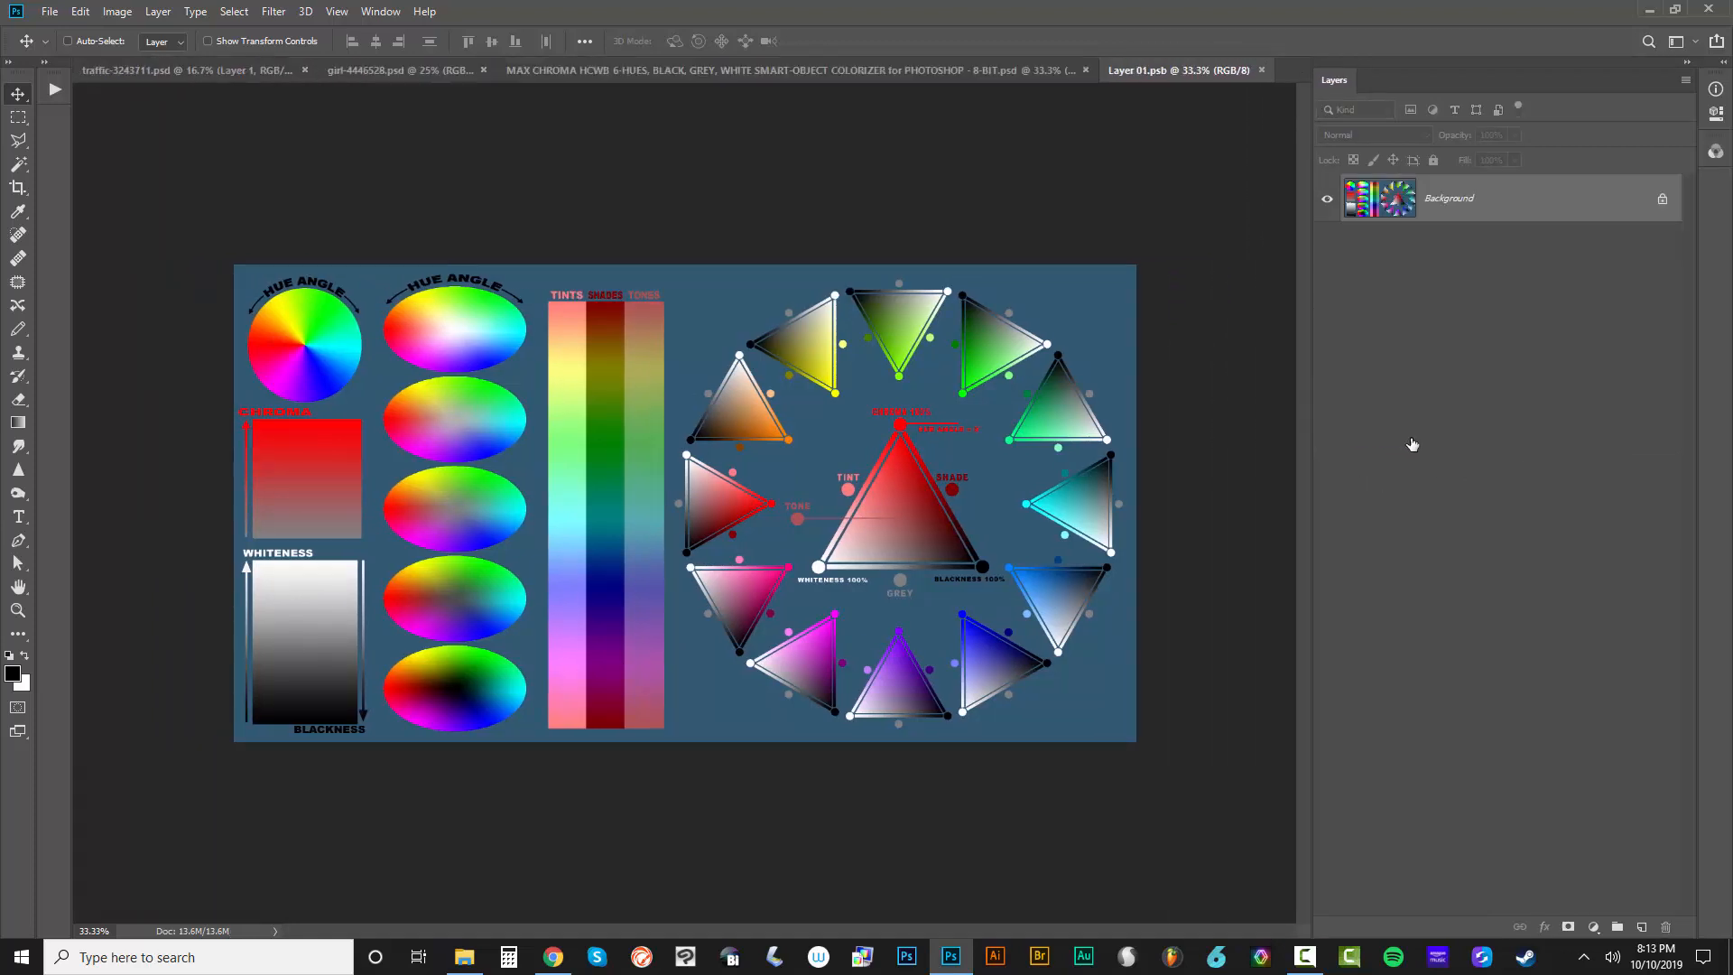
Float the Layer 01.psb document in its own window and select the entire car image in traffic-3243711.psd for copying
{"action": "left_click_drag", "start_coordinate": [1162, 72], "coordinate": [884, 216]}
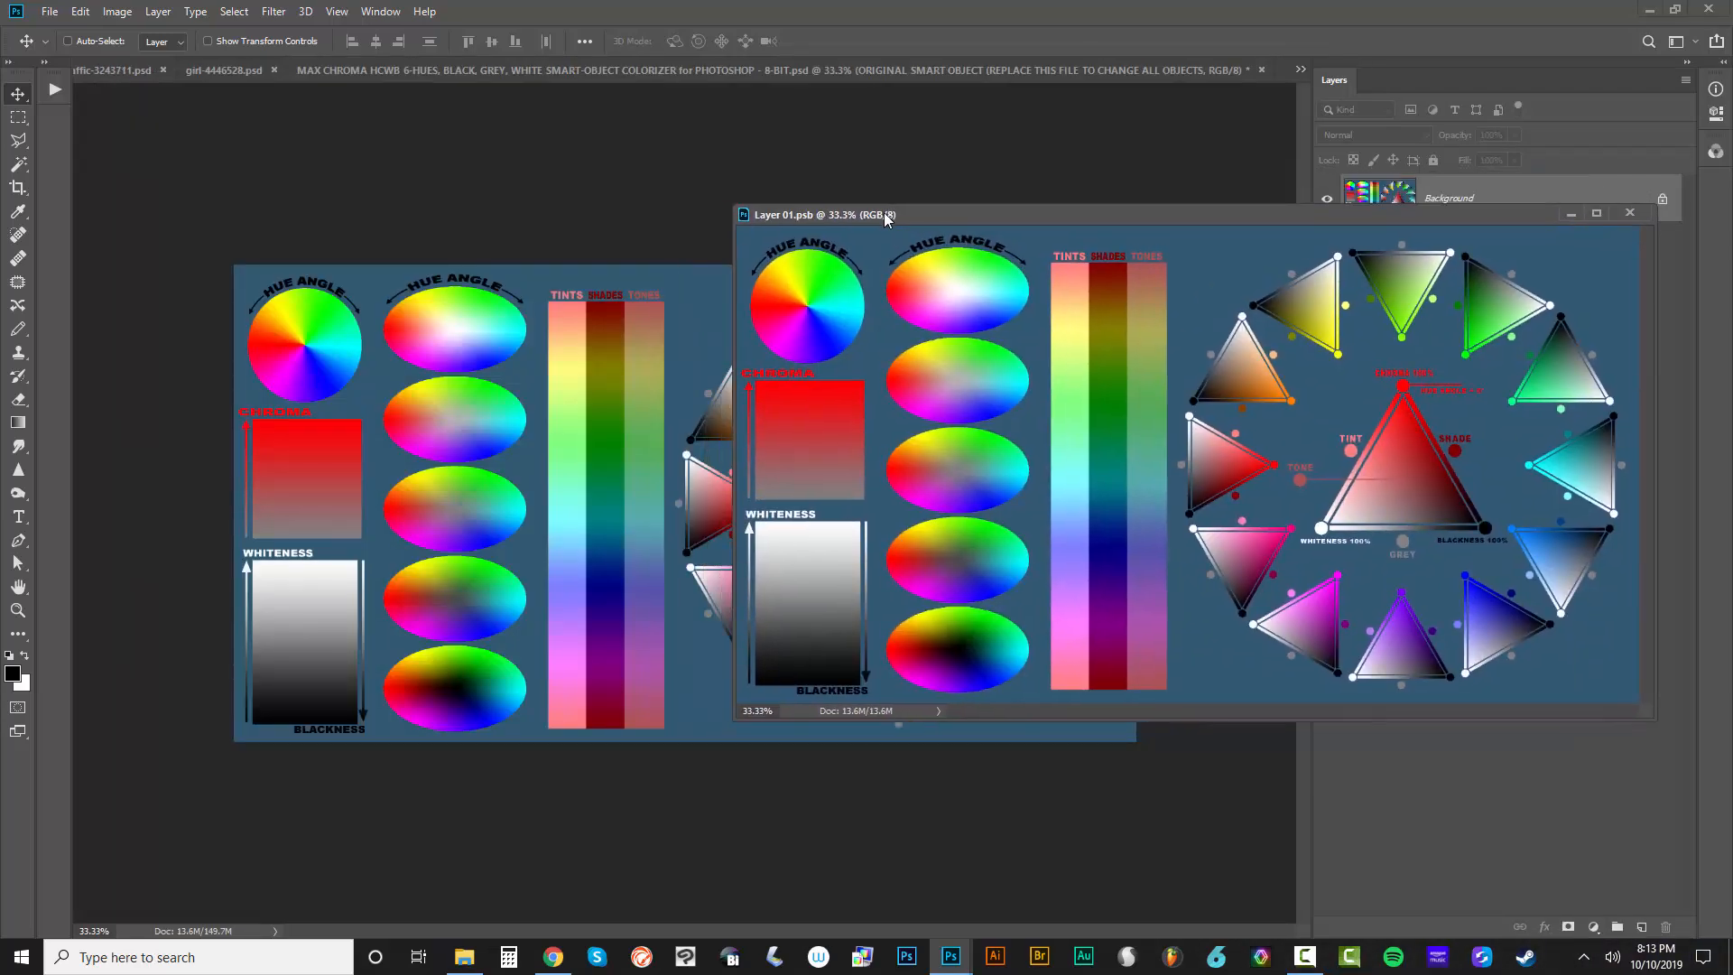
{"action": "left_click", "coordinate": [120, 70]}
{"action": "left_click_drag", "start_coordinate": [825, 216], "coordinate": [1169, 386]}
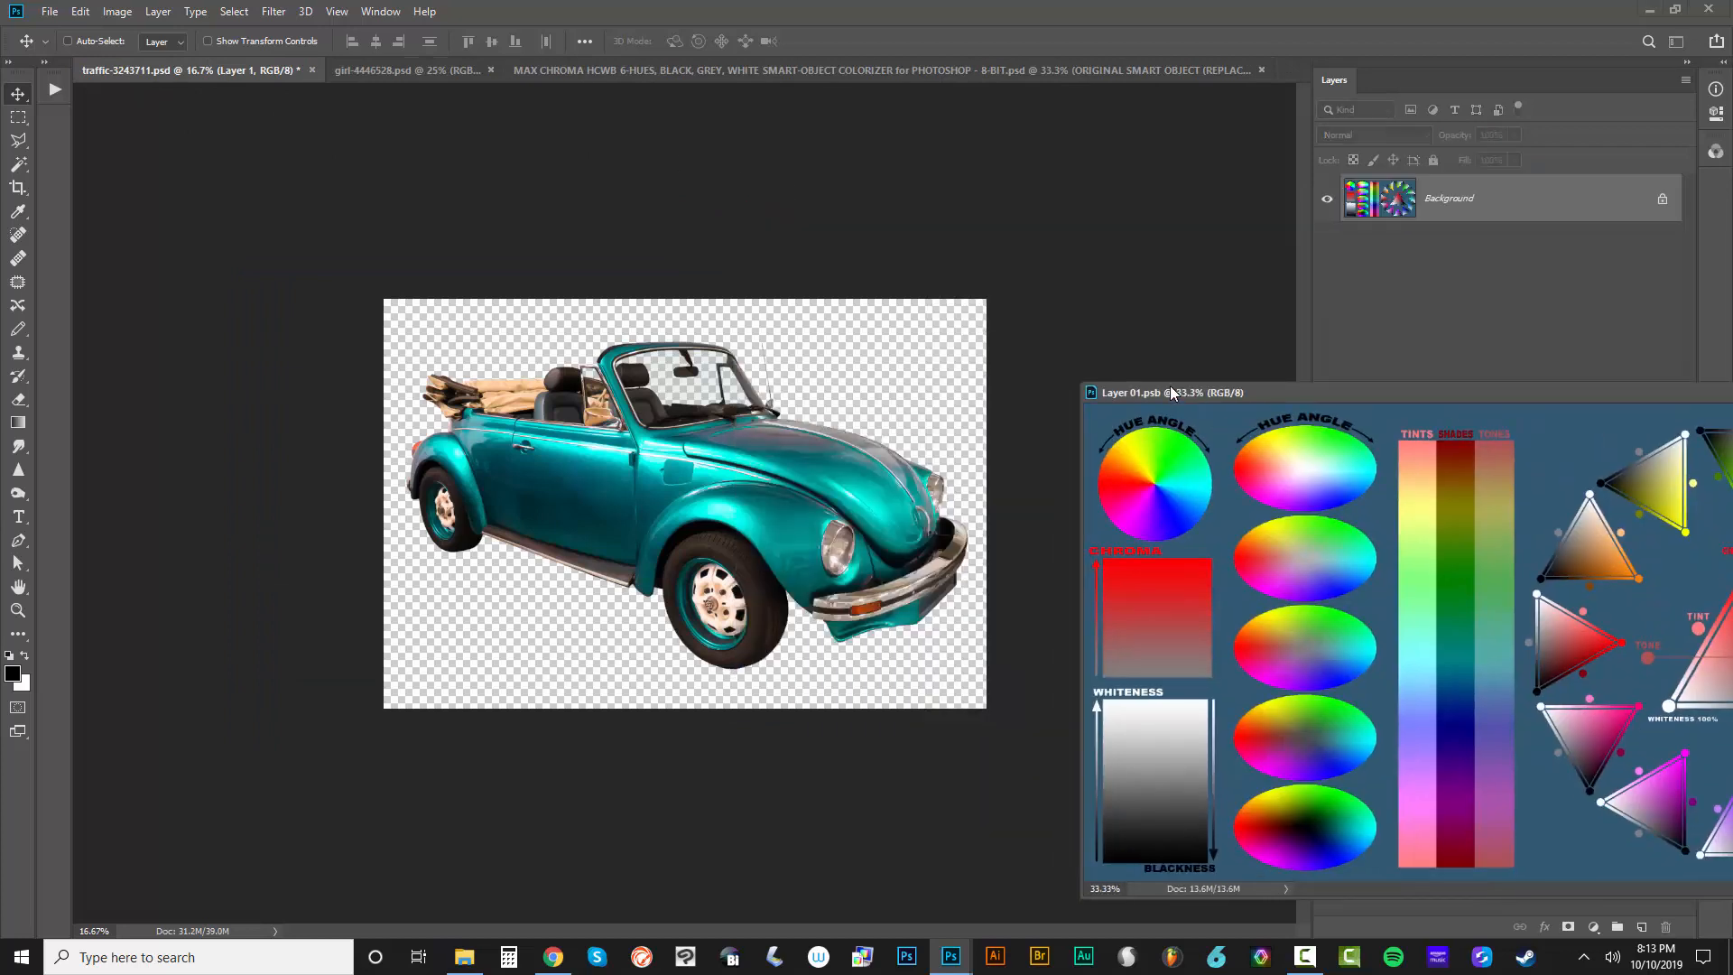
{"action": "left_click", "coordinate": [897, 225]}
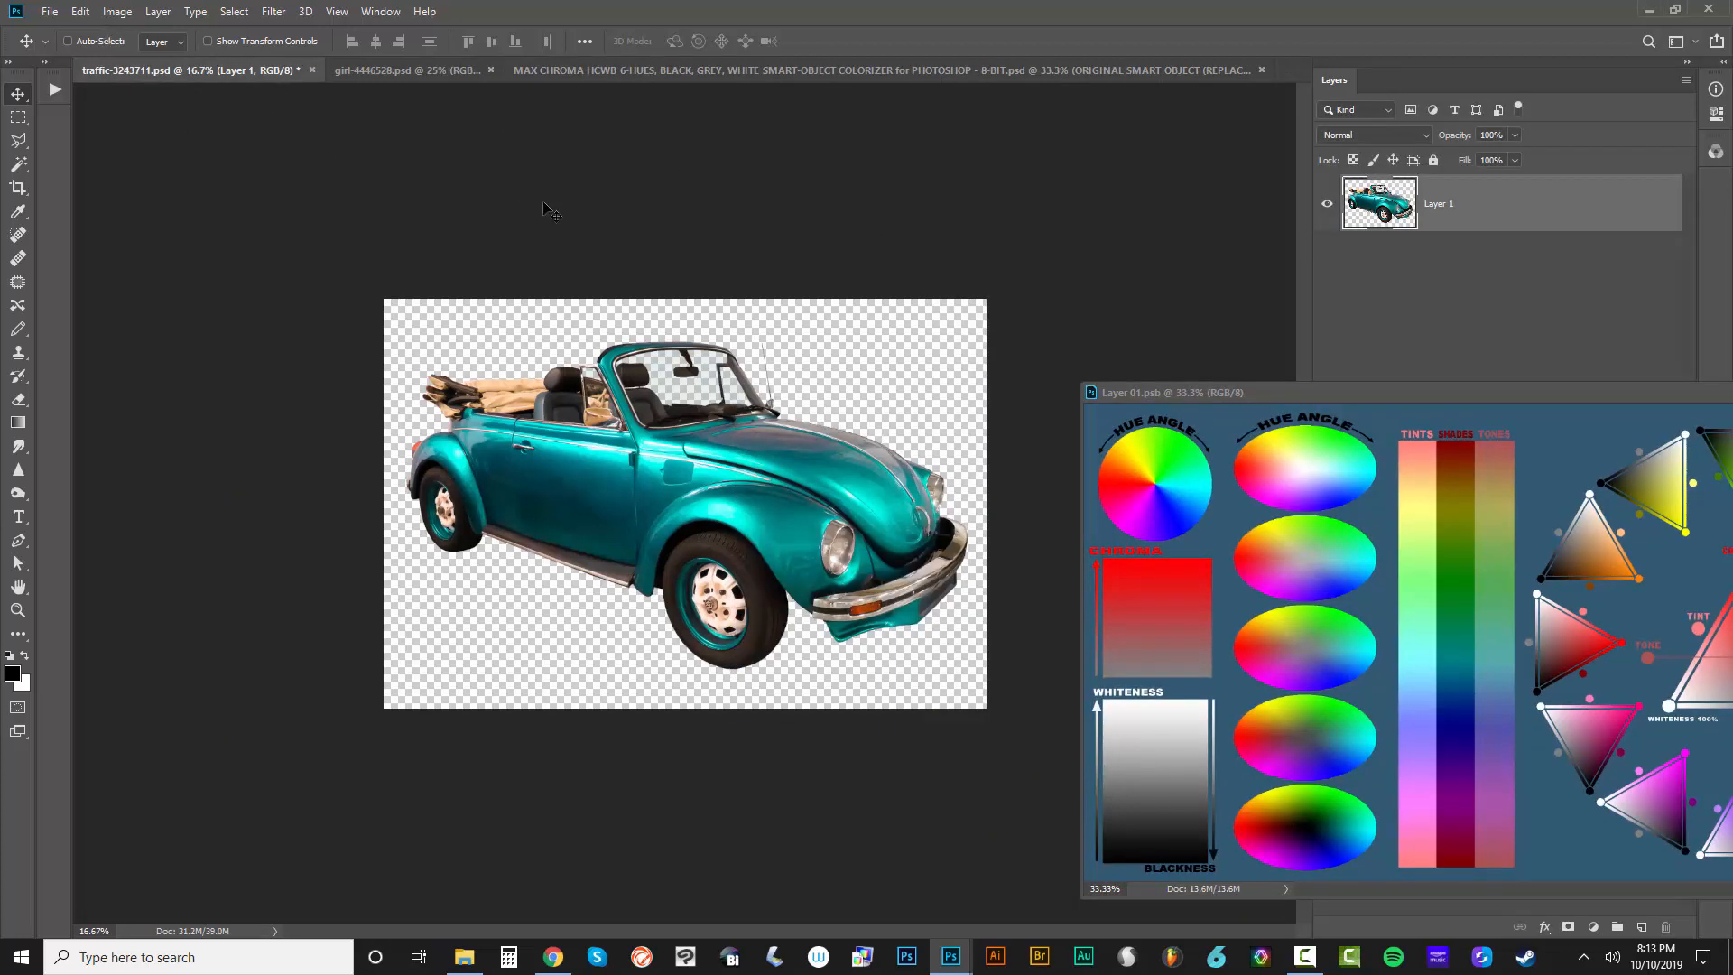
{"action": "key", "text": "ctrl+a"}
Check the canvas width and height of traffic-3243711.psd without changing them
{"action": "left_click", "coordinate": [125, 15]}
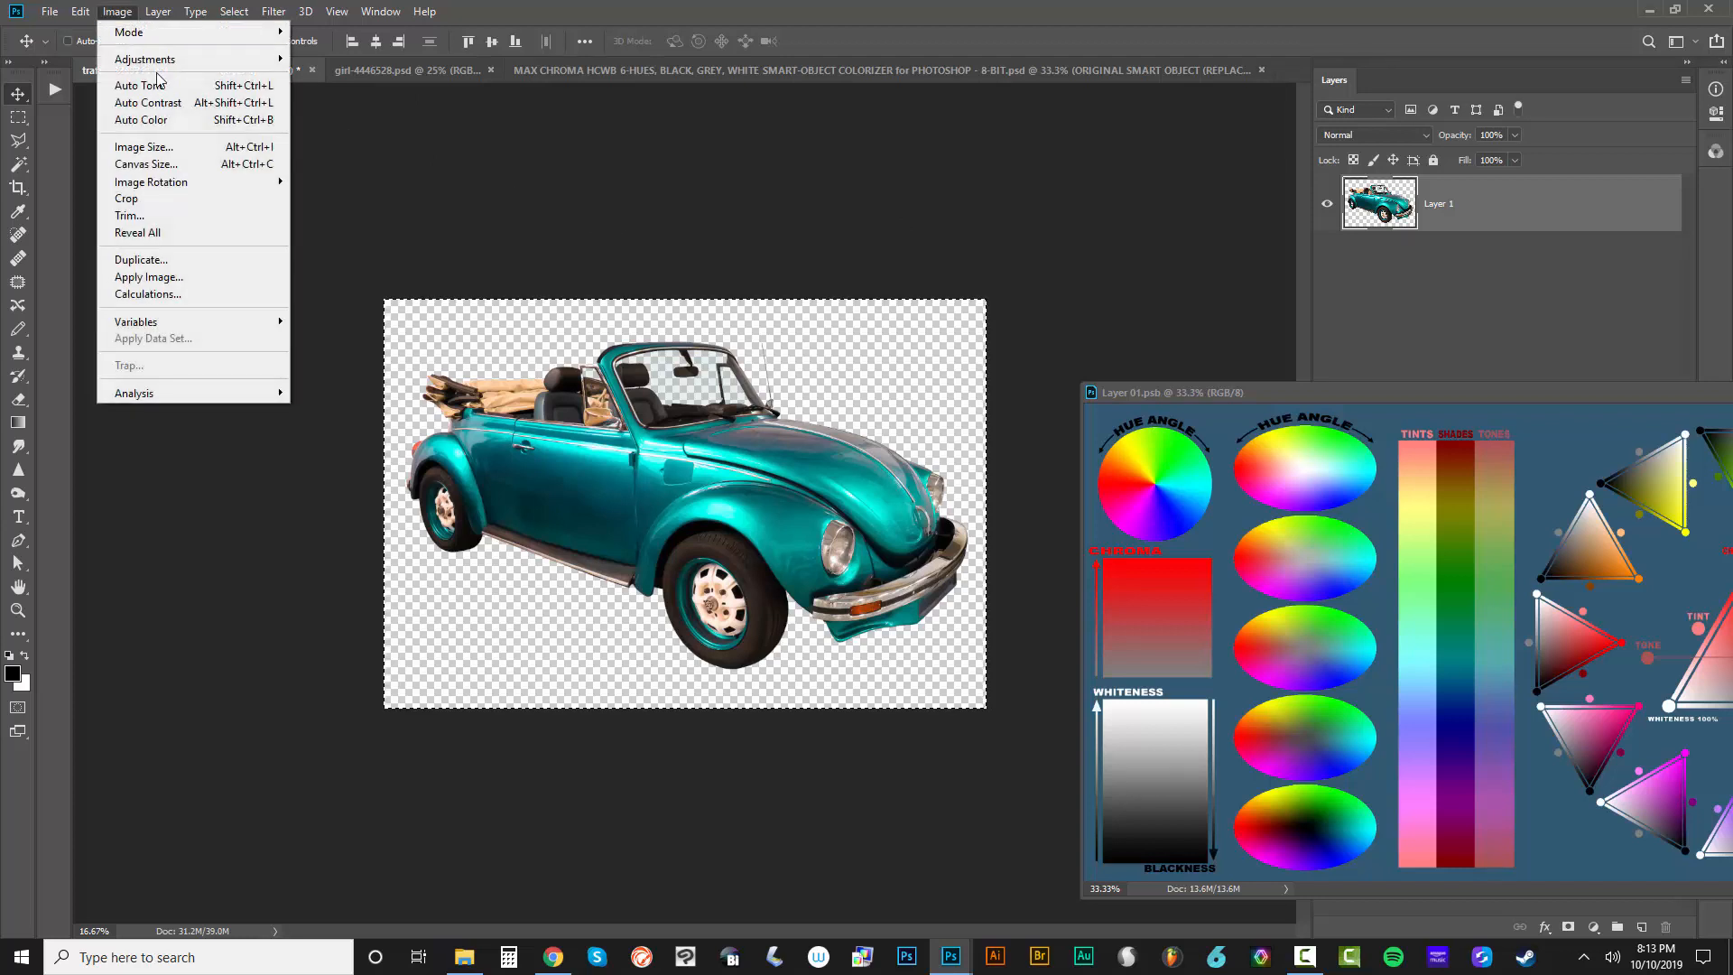
{"action": "left_click", "coordinate": [191, 164]}
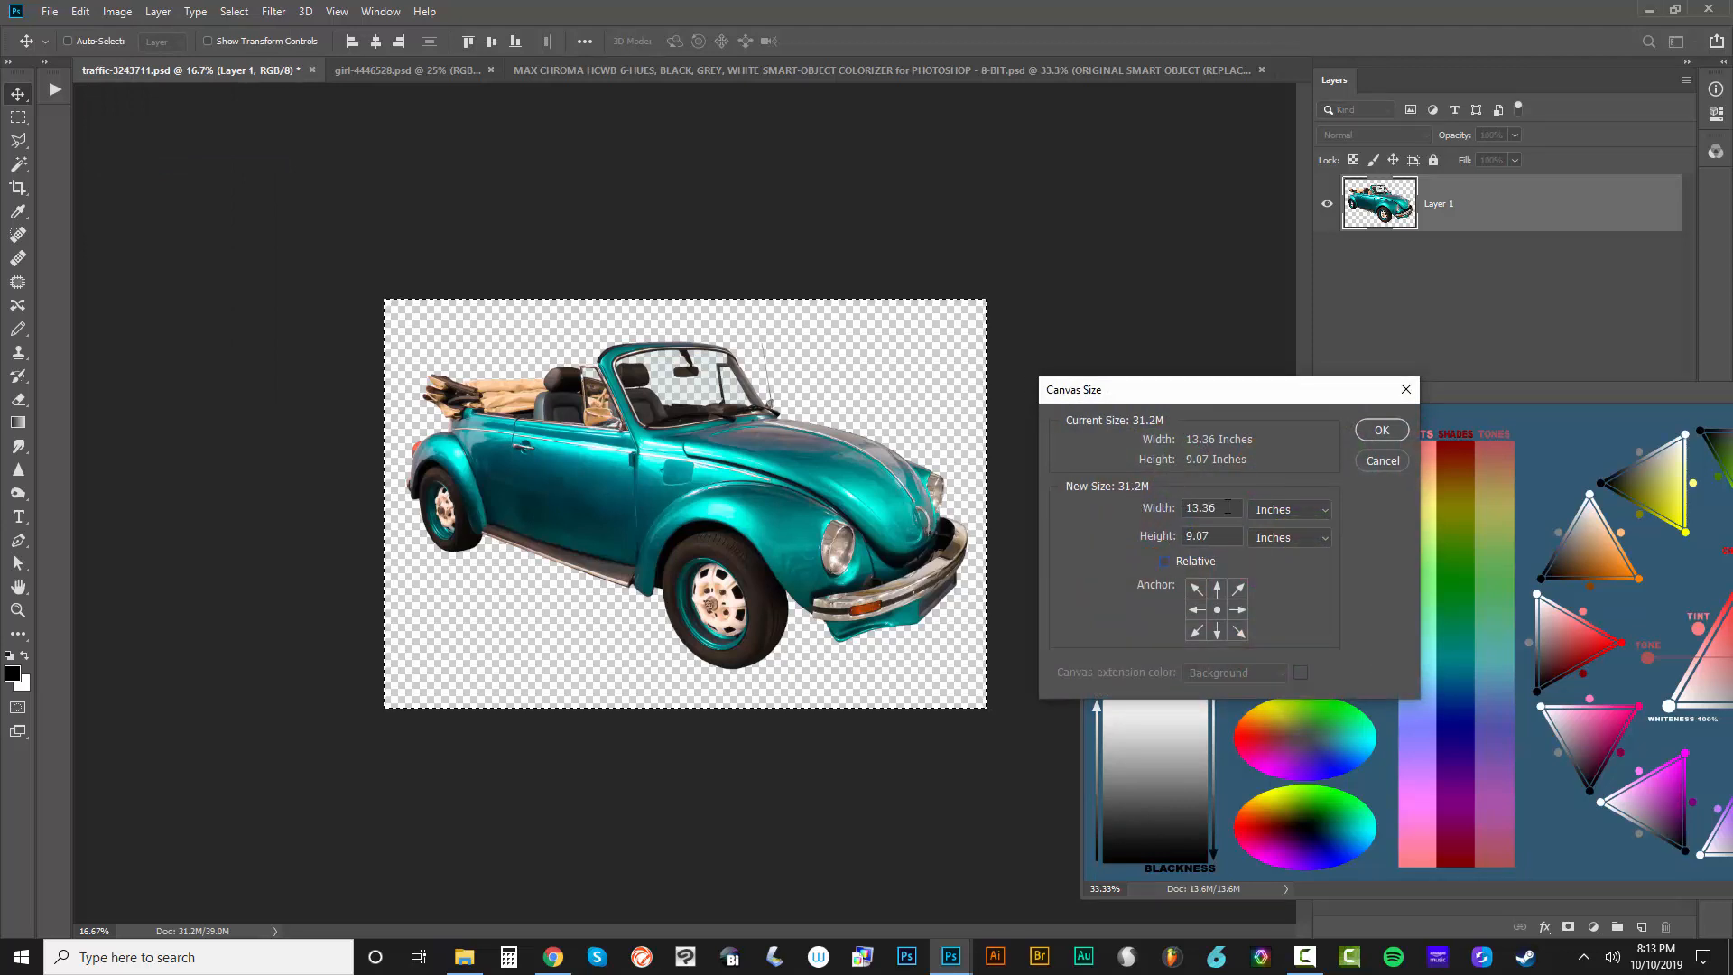
{"action": "left_click_drag", "start_coordinate": [1235, 507], "coordinate": [1124, 514]}
{"action": "left_click_drag", "start_coordinate": [1225, 536], "coordinate": [1141, 536]}
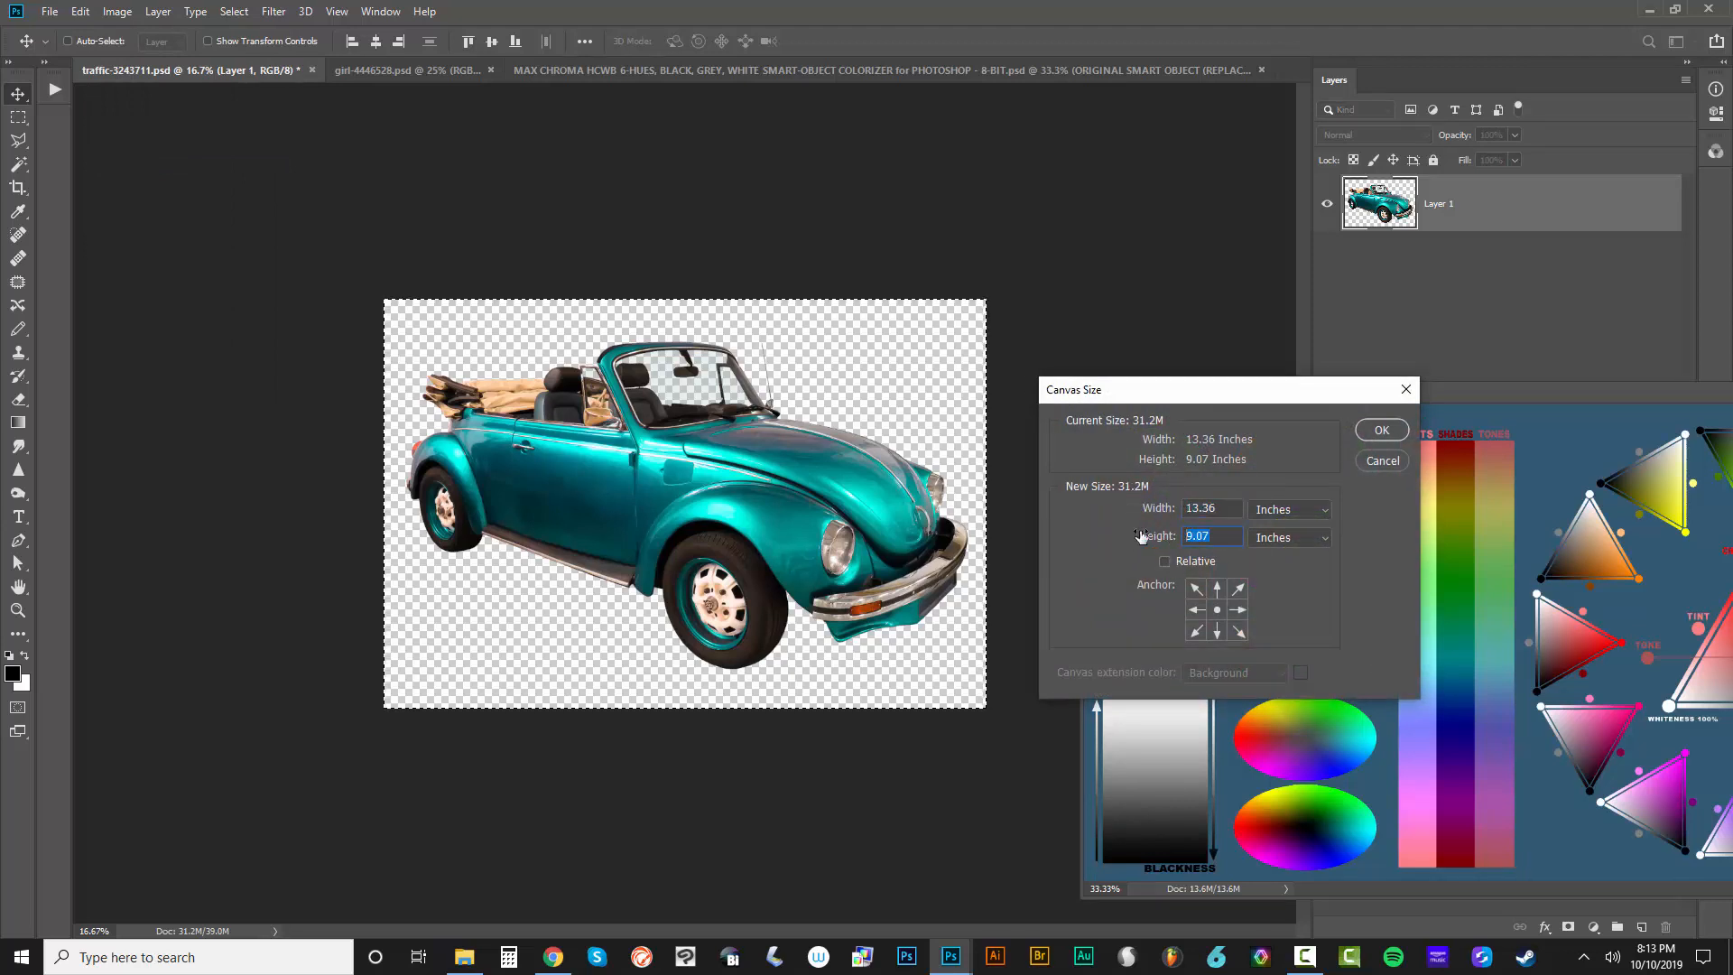
{"action": "left_click", "coordinate": [1372, 465]}
Try to resize the Layer 01.psb canvas to the car image's dimensions with Relative sizing enabled
{"action": "left_click_drag", "start_coordinate": [1434, 397], "coordinate": [747, 288]}
{"action": "left_click", "coordinate": [117, 12]}
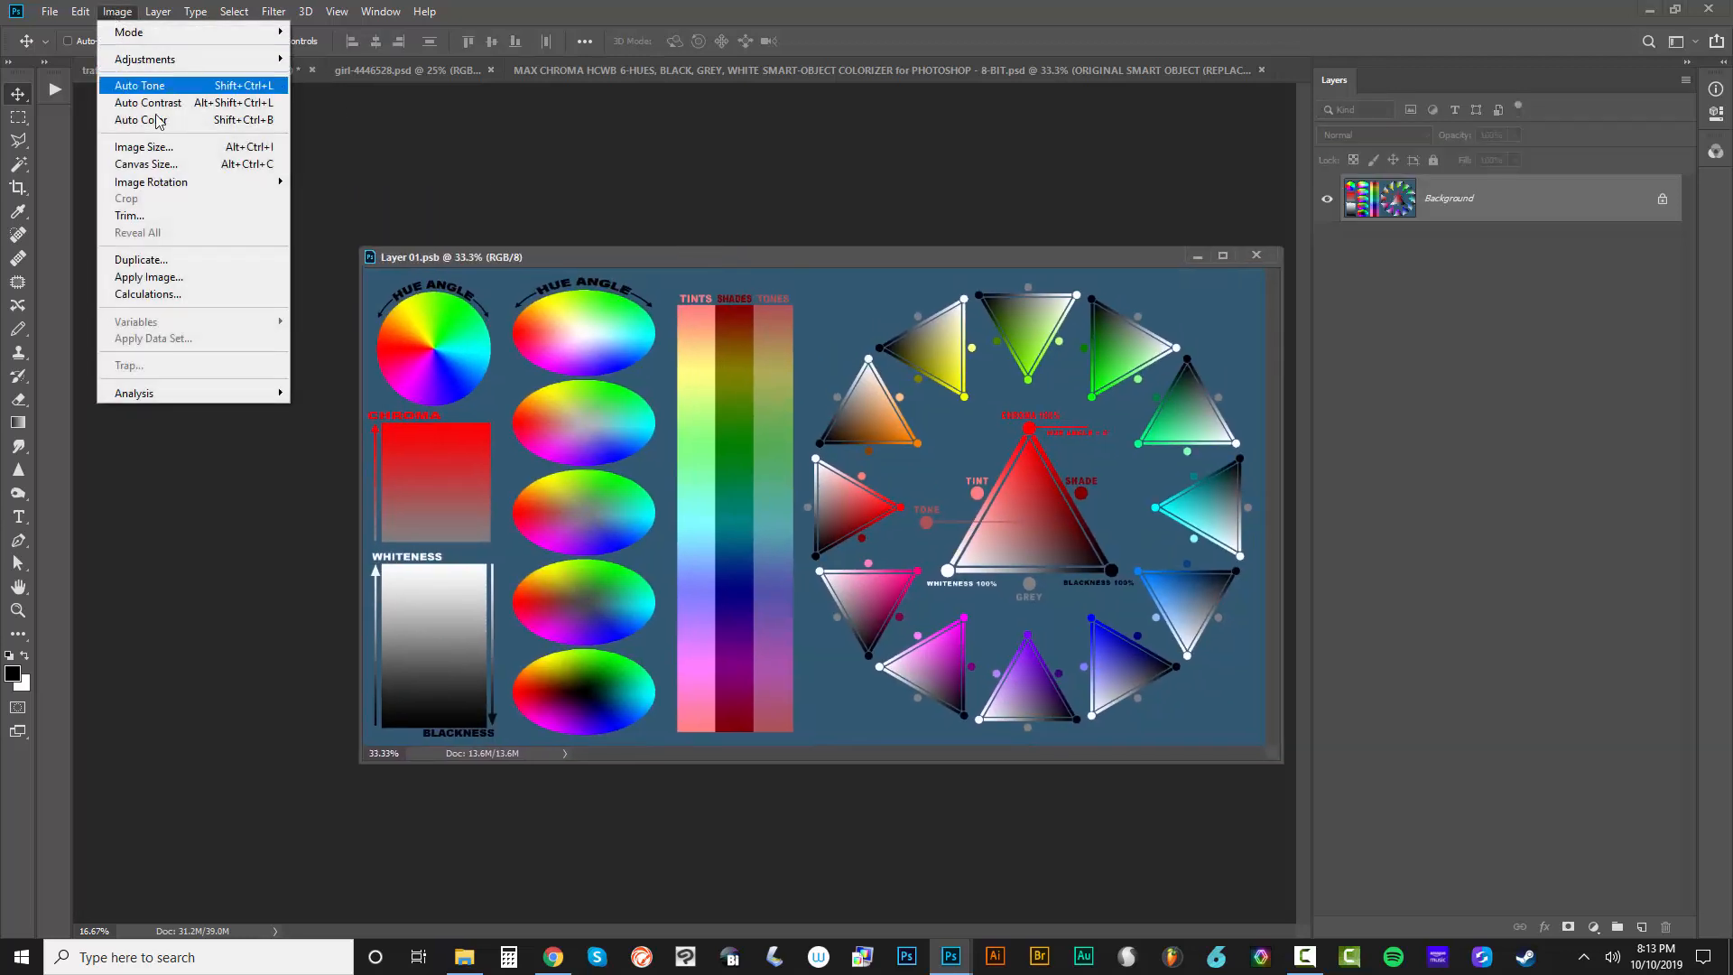
{"action": "left_click", "coordinate": [145, 164]}
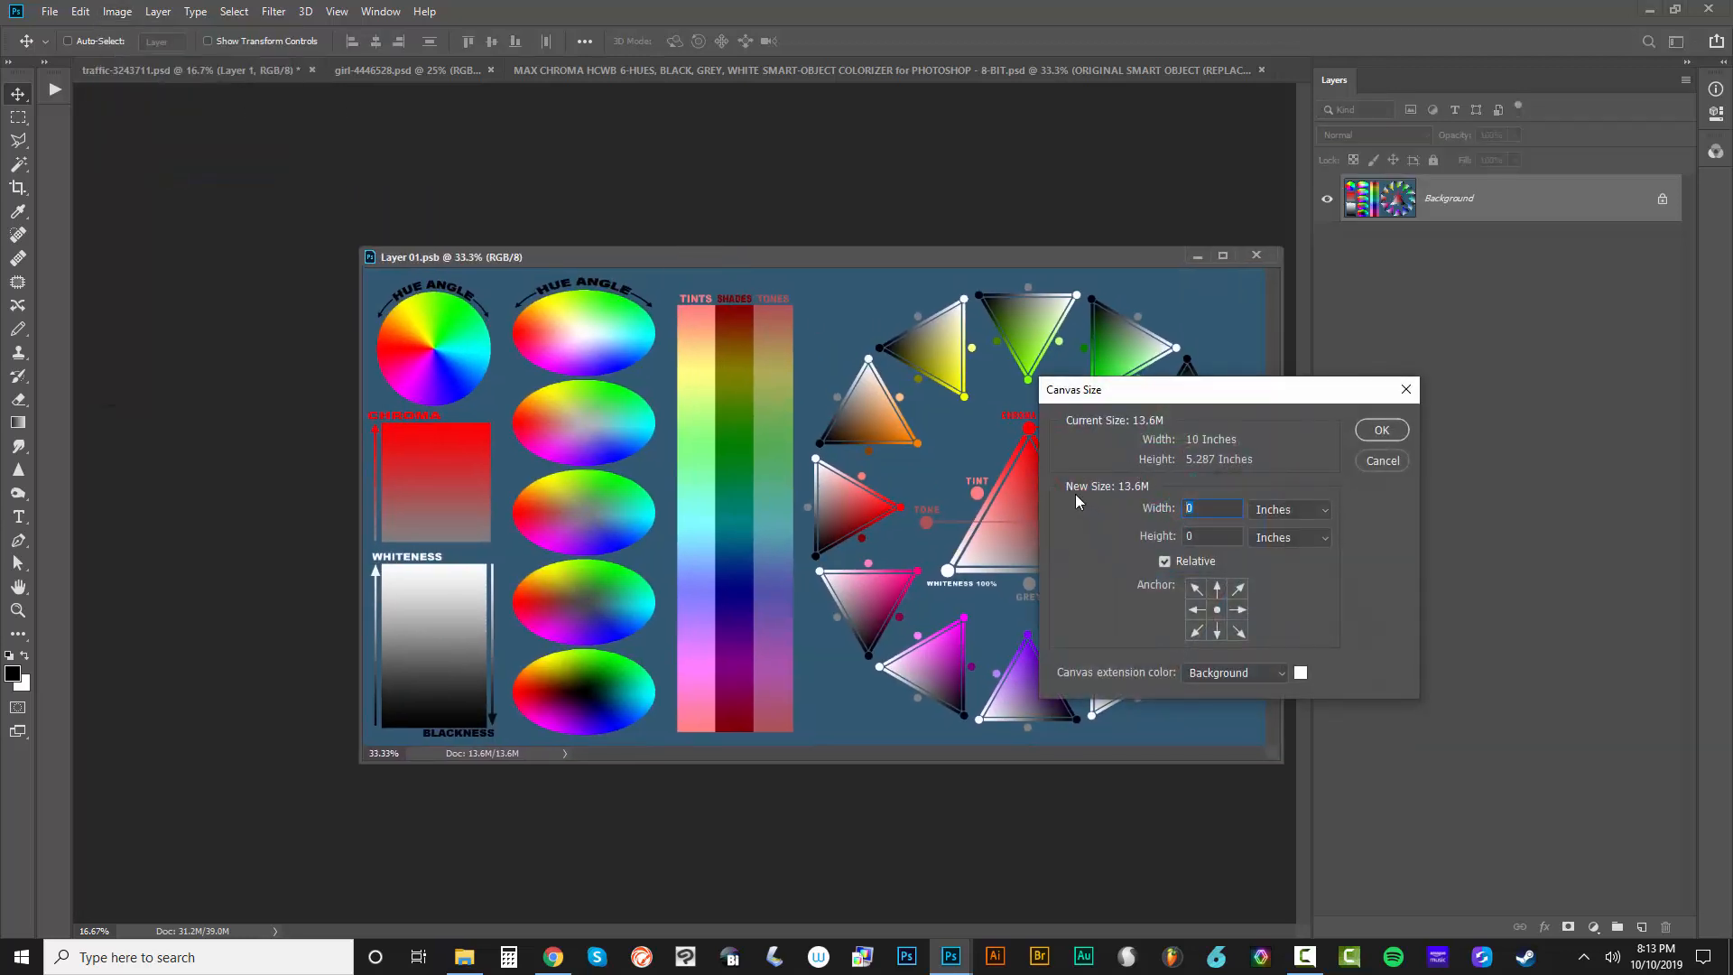
{"action": "type", "text": "13"}
{"action": "type", "text": ".09"}
{"action": "left_click", "coordinate": [1382, 430]}
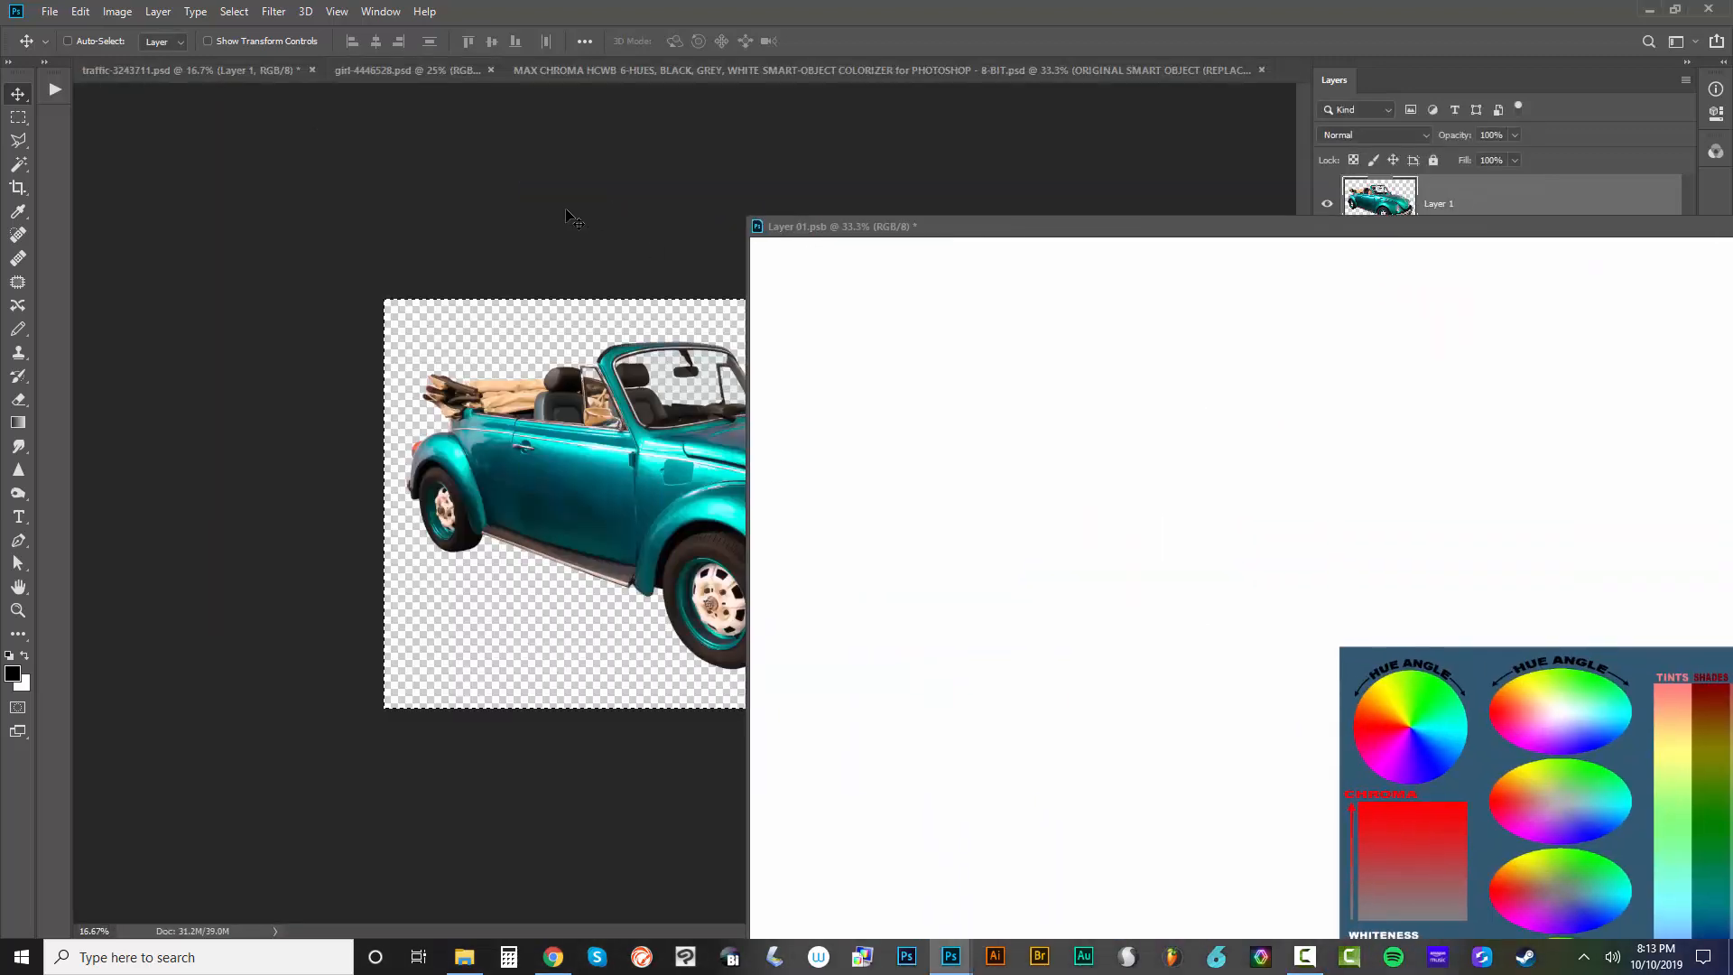
Recheck the car document's canvas dimensions and leave its canvas size as it is
{"action": "left_click", "coordinate": [569, 217]}
{"action": "left_click", "coordinate": [119, 12]}
{"action": "left_click", "coordinate": [172, 169]}
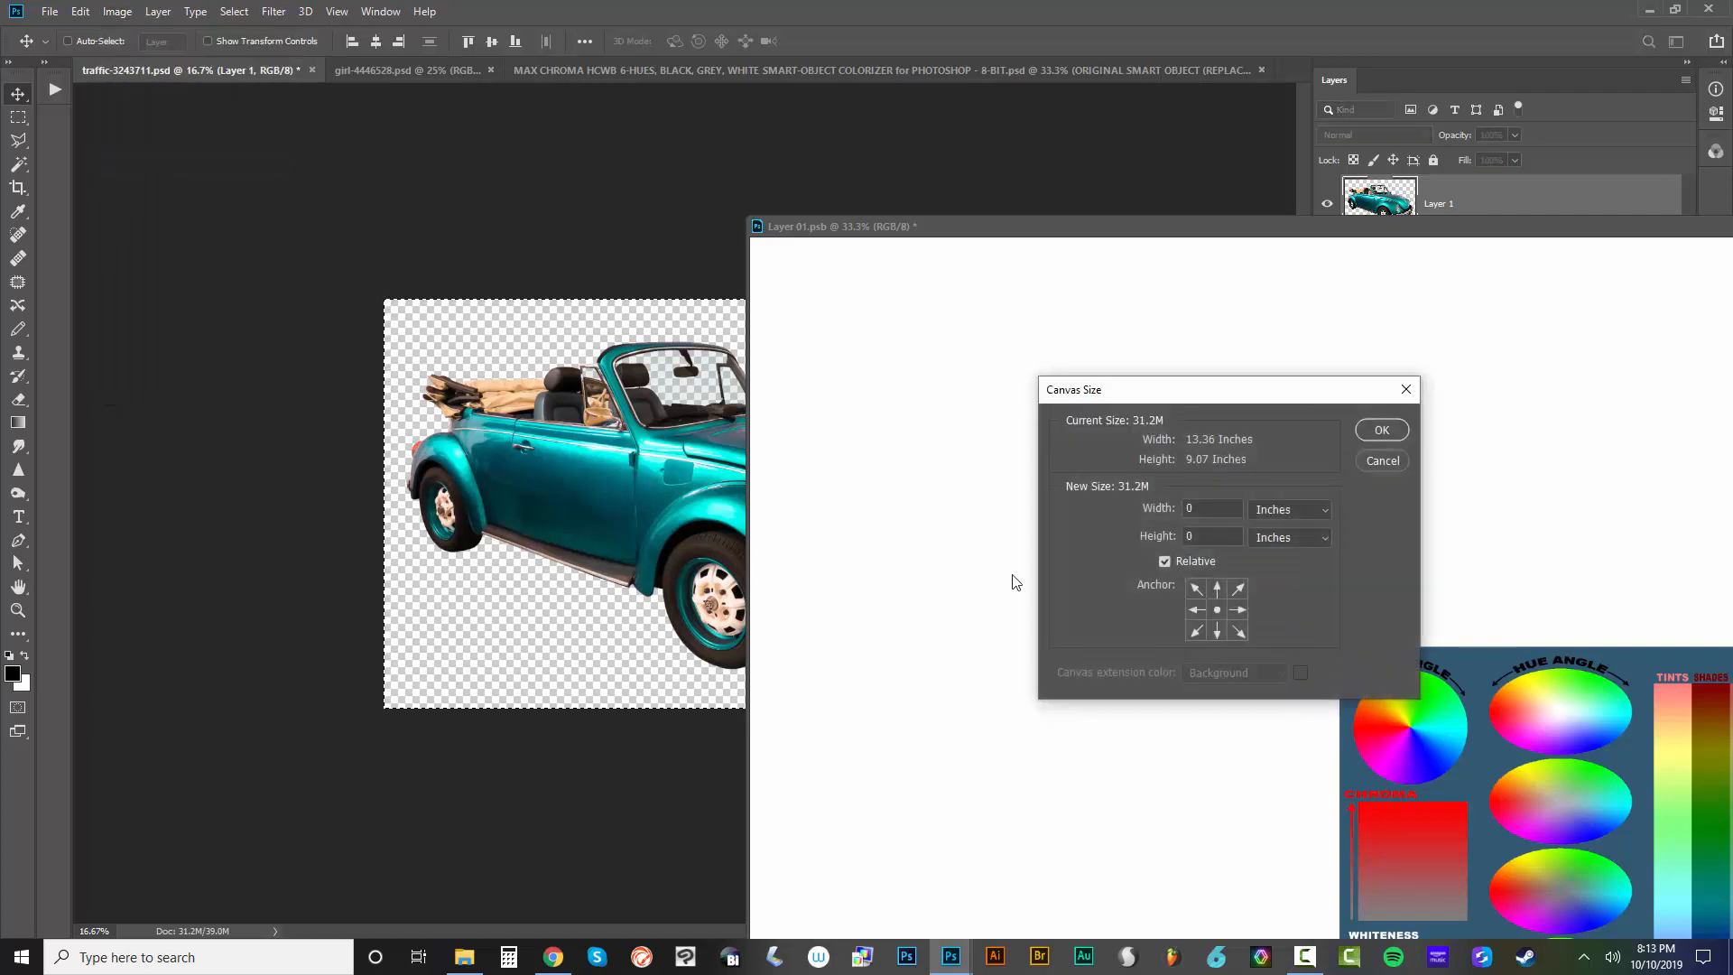
{"action": "left_click", "coordinate": [1372, 462]}
Set the Layer 01.psb canvas to 13.36 × 9.07 inches with Relative sizing off, accepting the clipping
{"action": "left_click_drag", "start_coordinate": [1442, 231], "coordinate": [876, 115]}
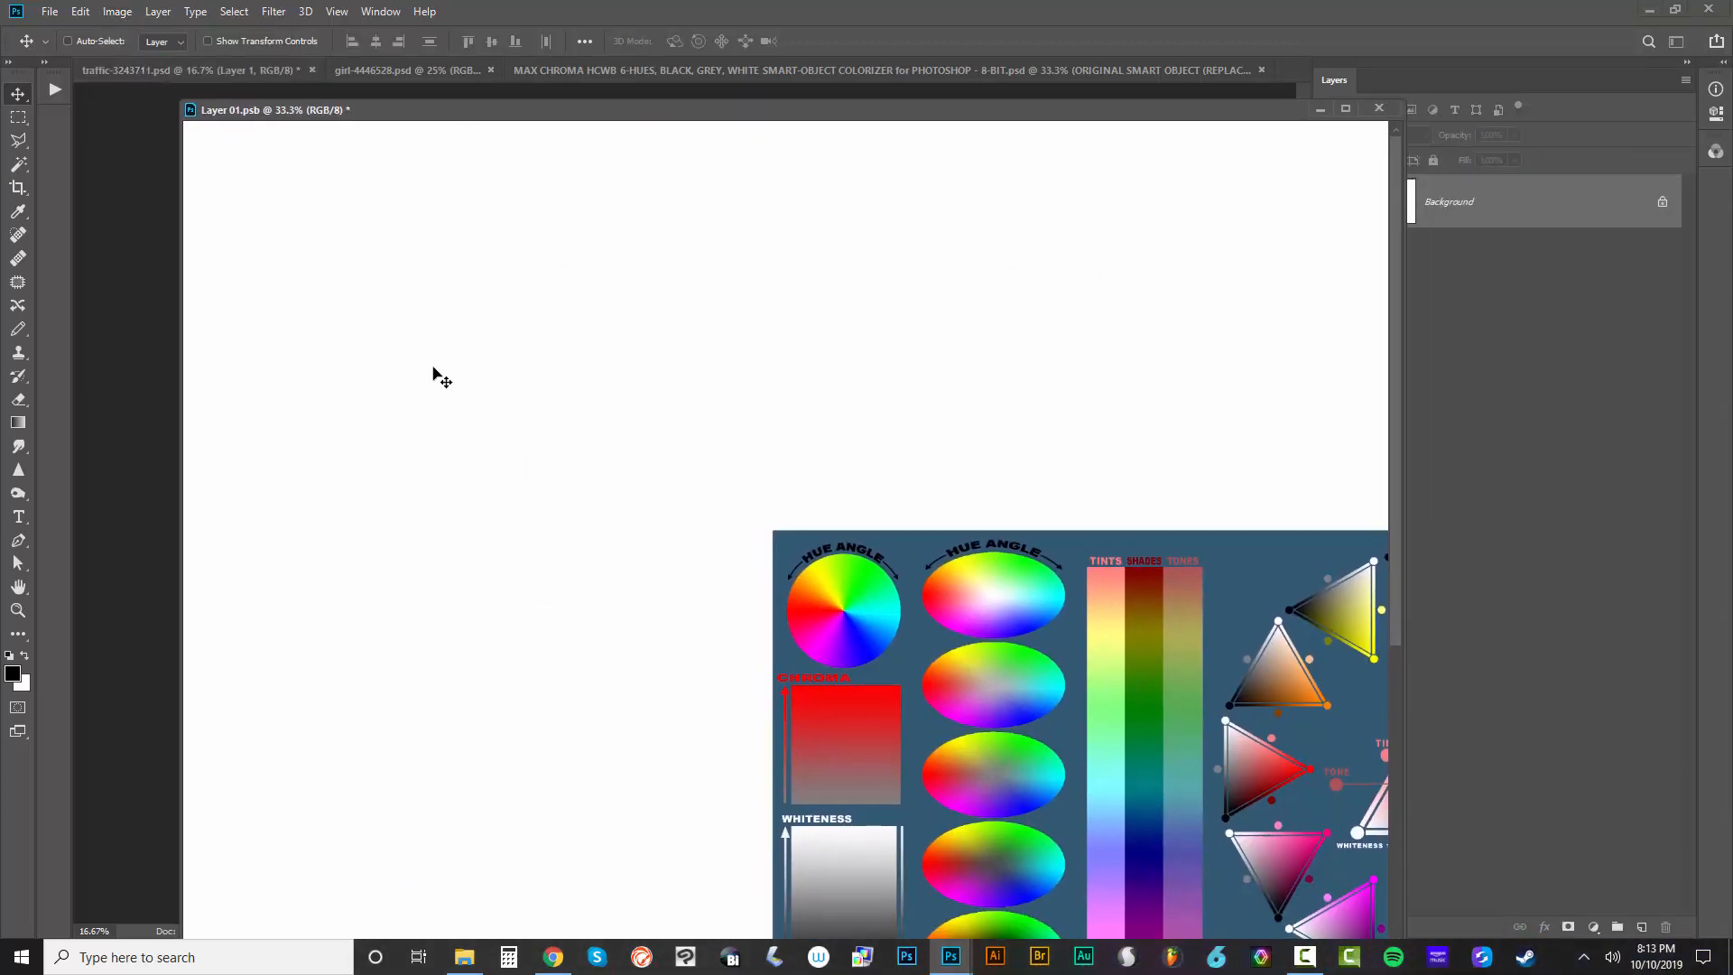
{"action": "key", "text": "ctrl+minus"}
{"action": "key", "text": "ctrl+minus"}
{"action": "left_click", "coordinate": [118, 12]}
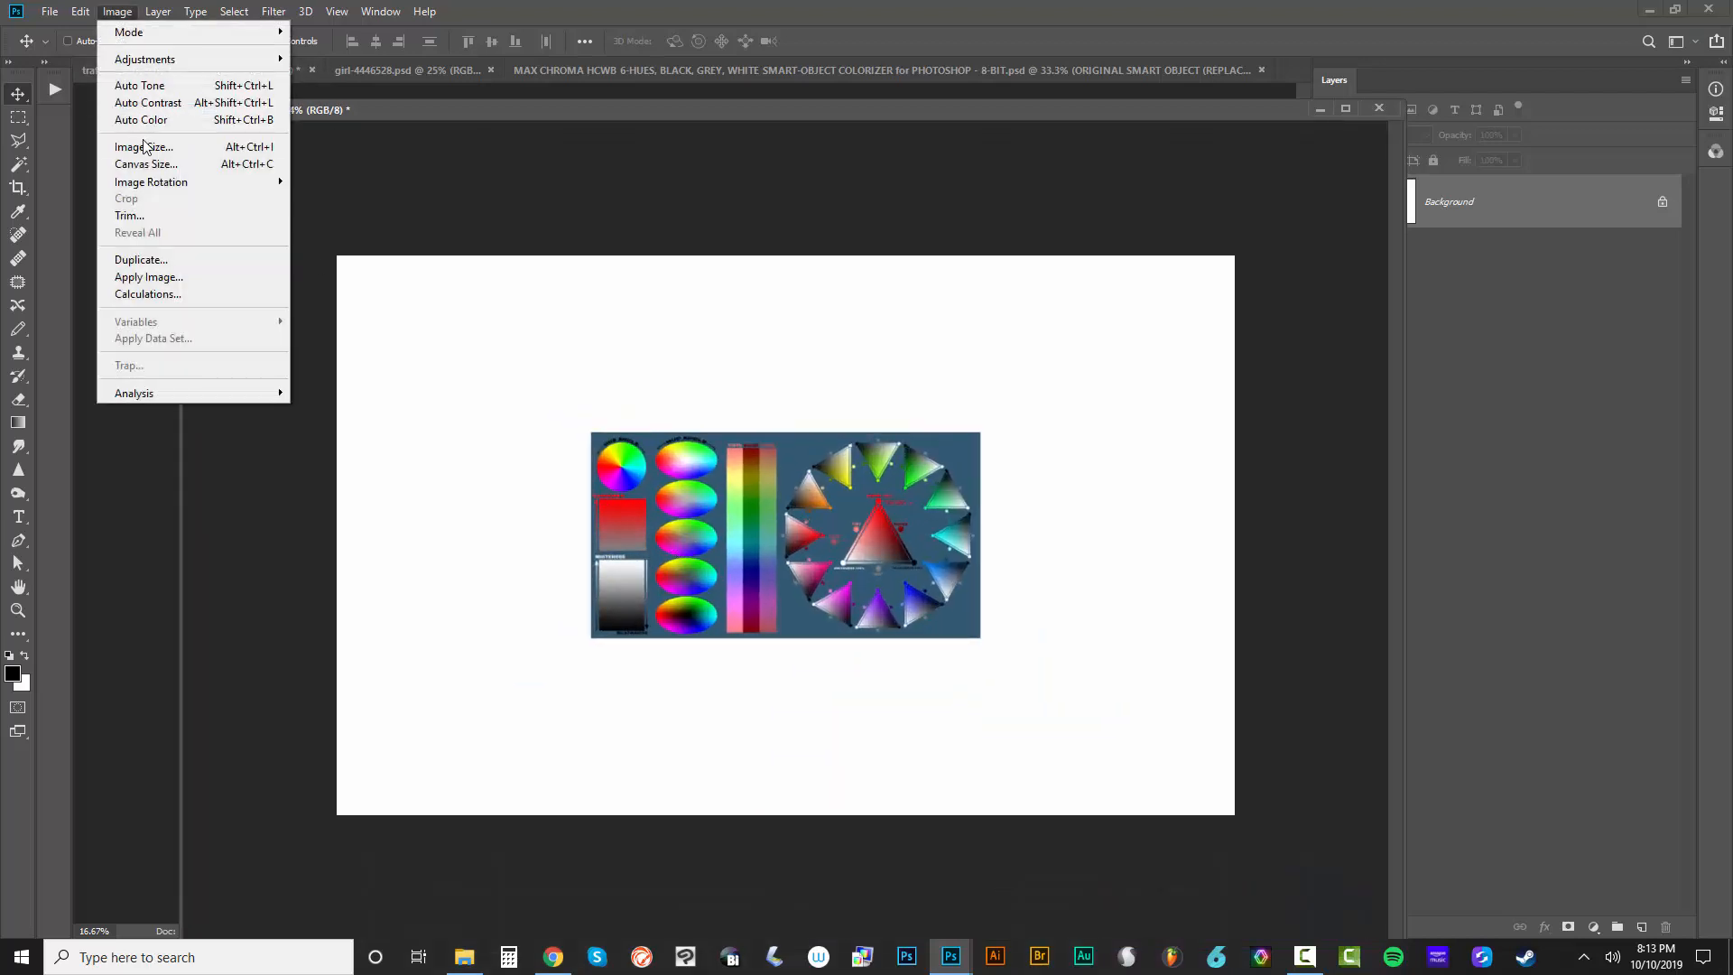
{"action": "left_click", "coordinate": [145, 163]}
{"action": "left_click", "coordinate": [1166, 562]}
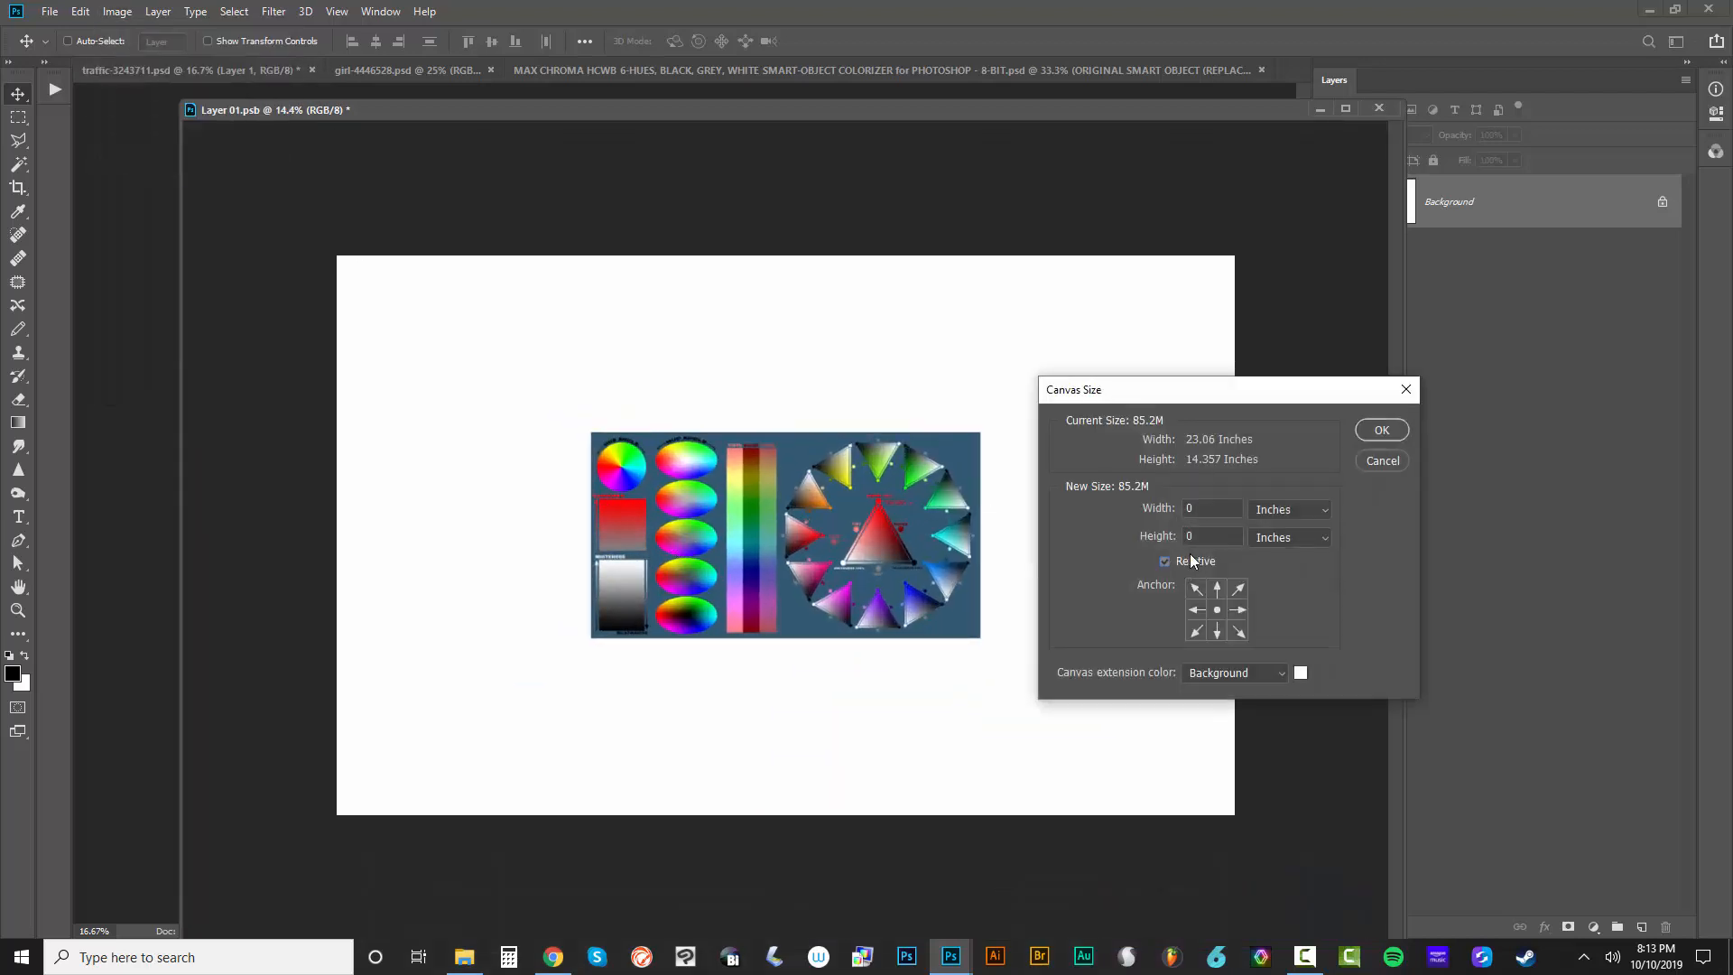
{"action": "type", "text": "13.36"}
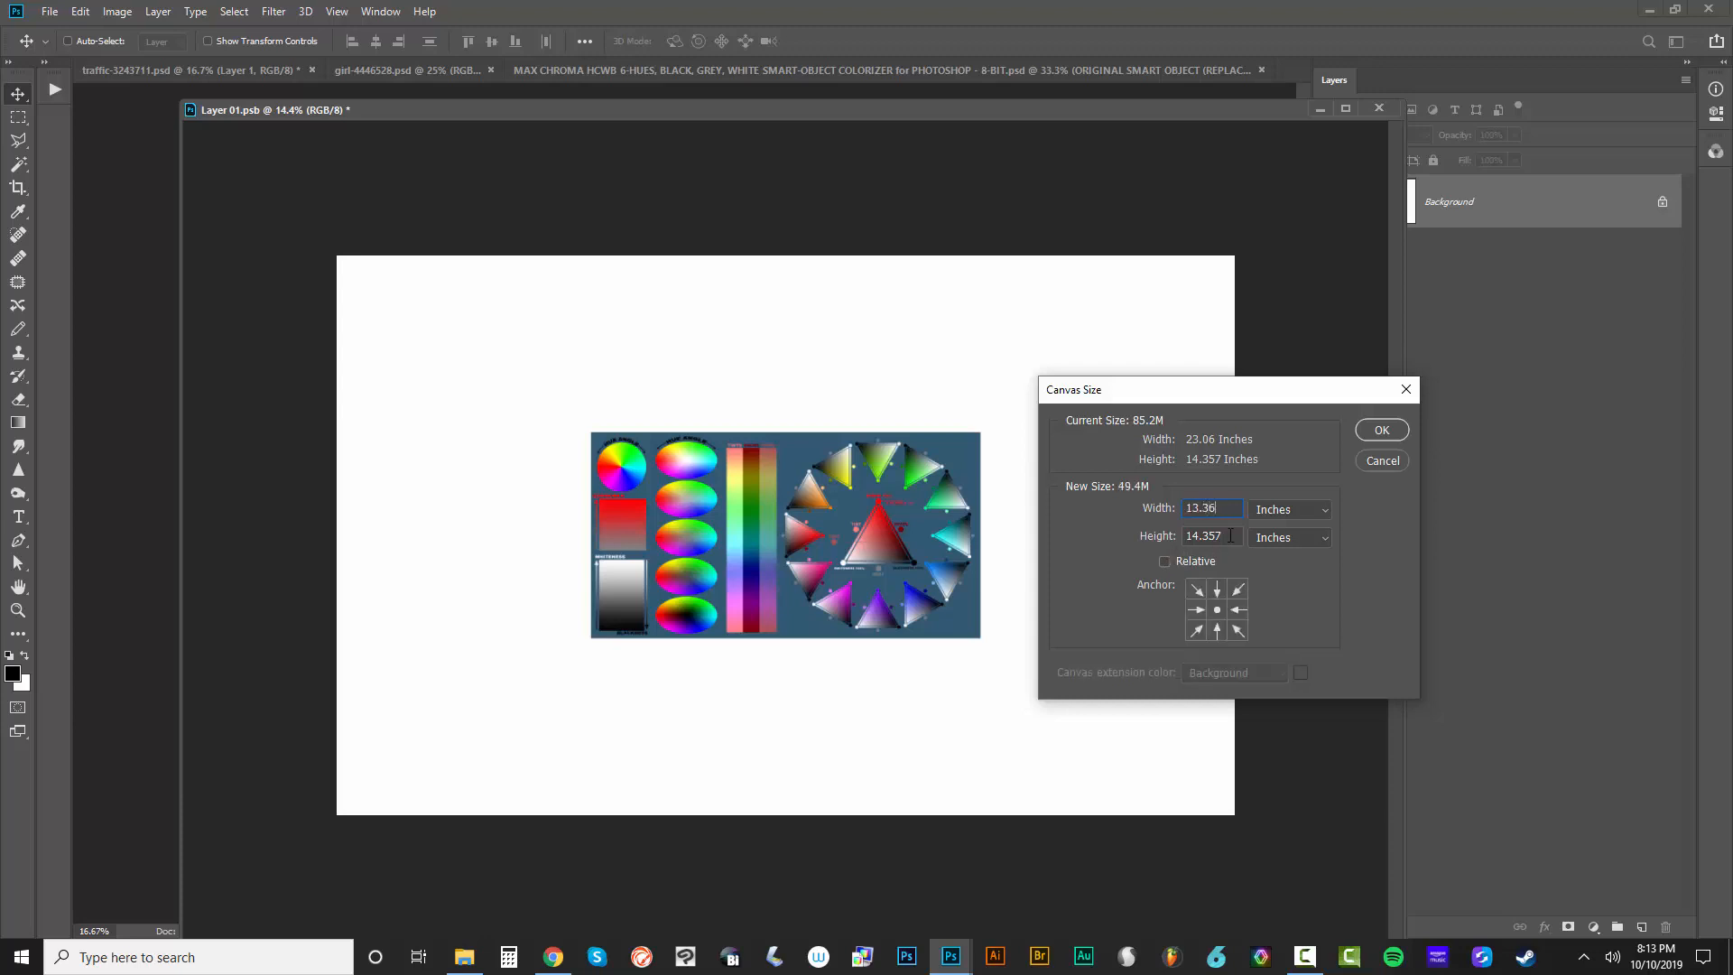
{"action": "key", "text": "Tab"}
{"action": "type", "text": "9."}
{"action": "key", "text": "Return"}
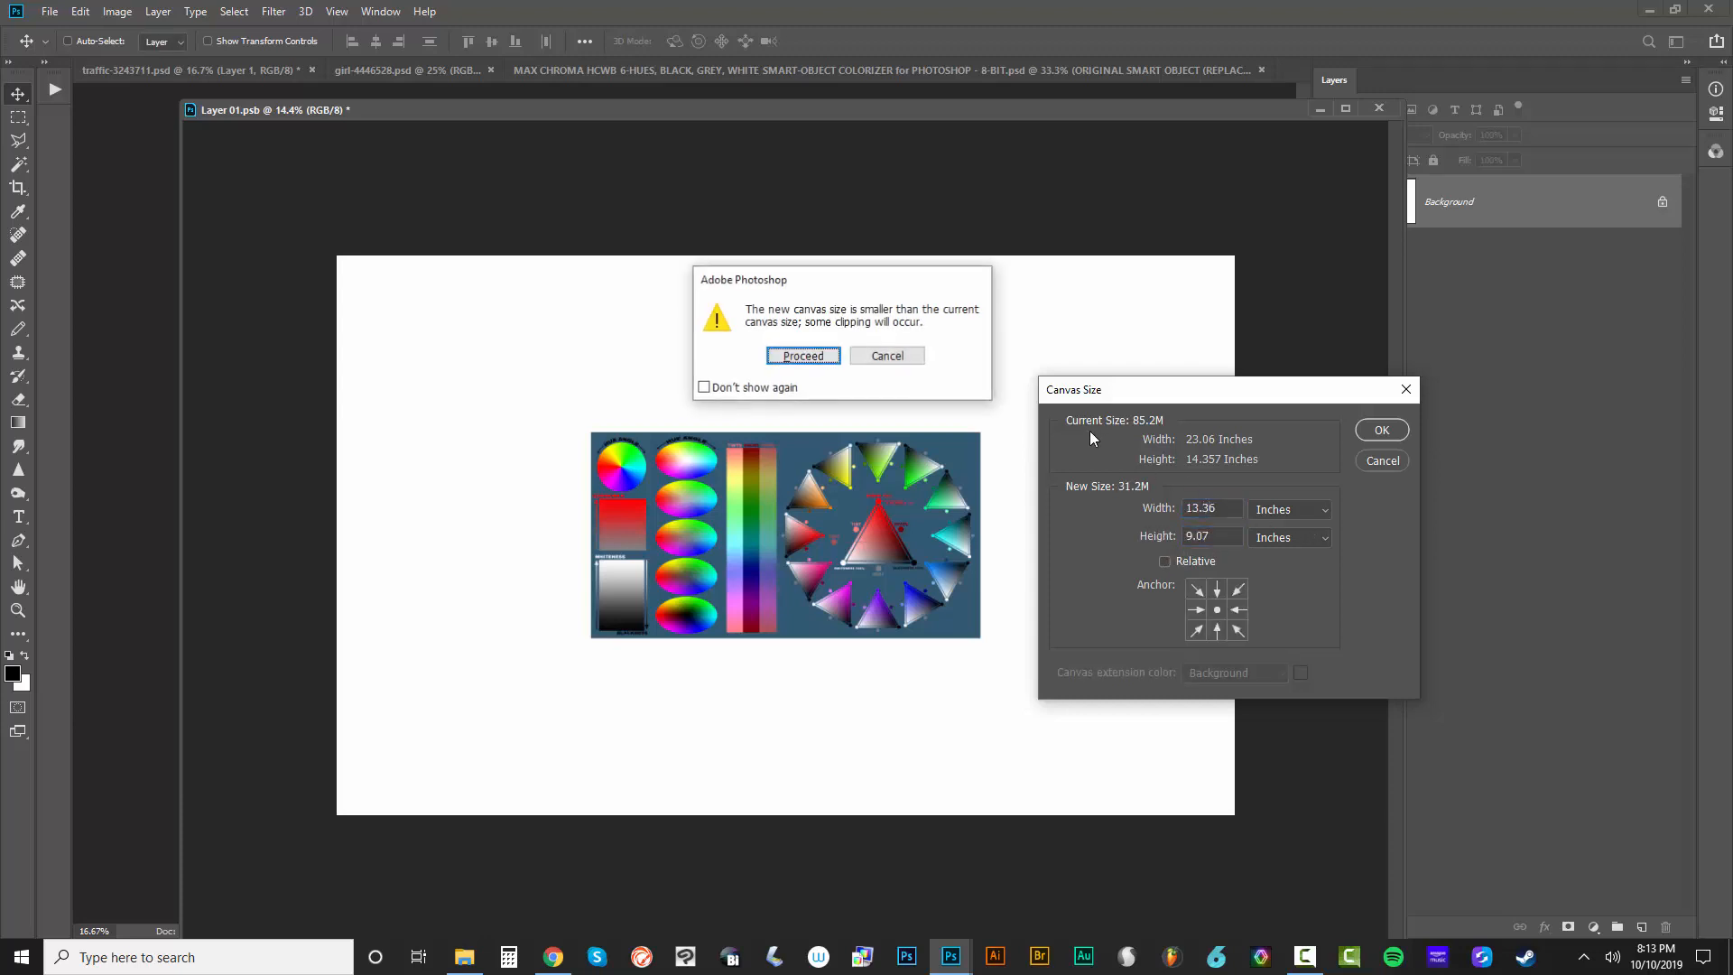
{"action": "key", "text": "Return"}
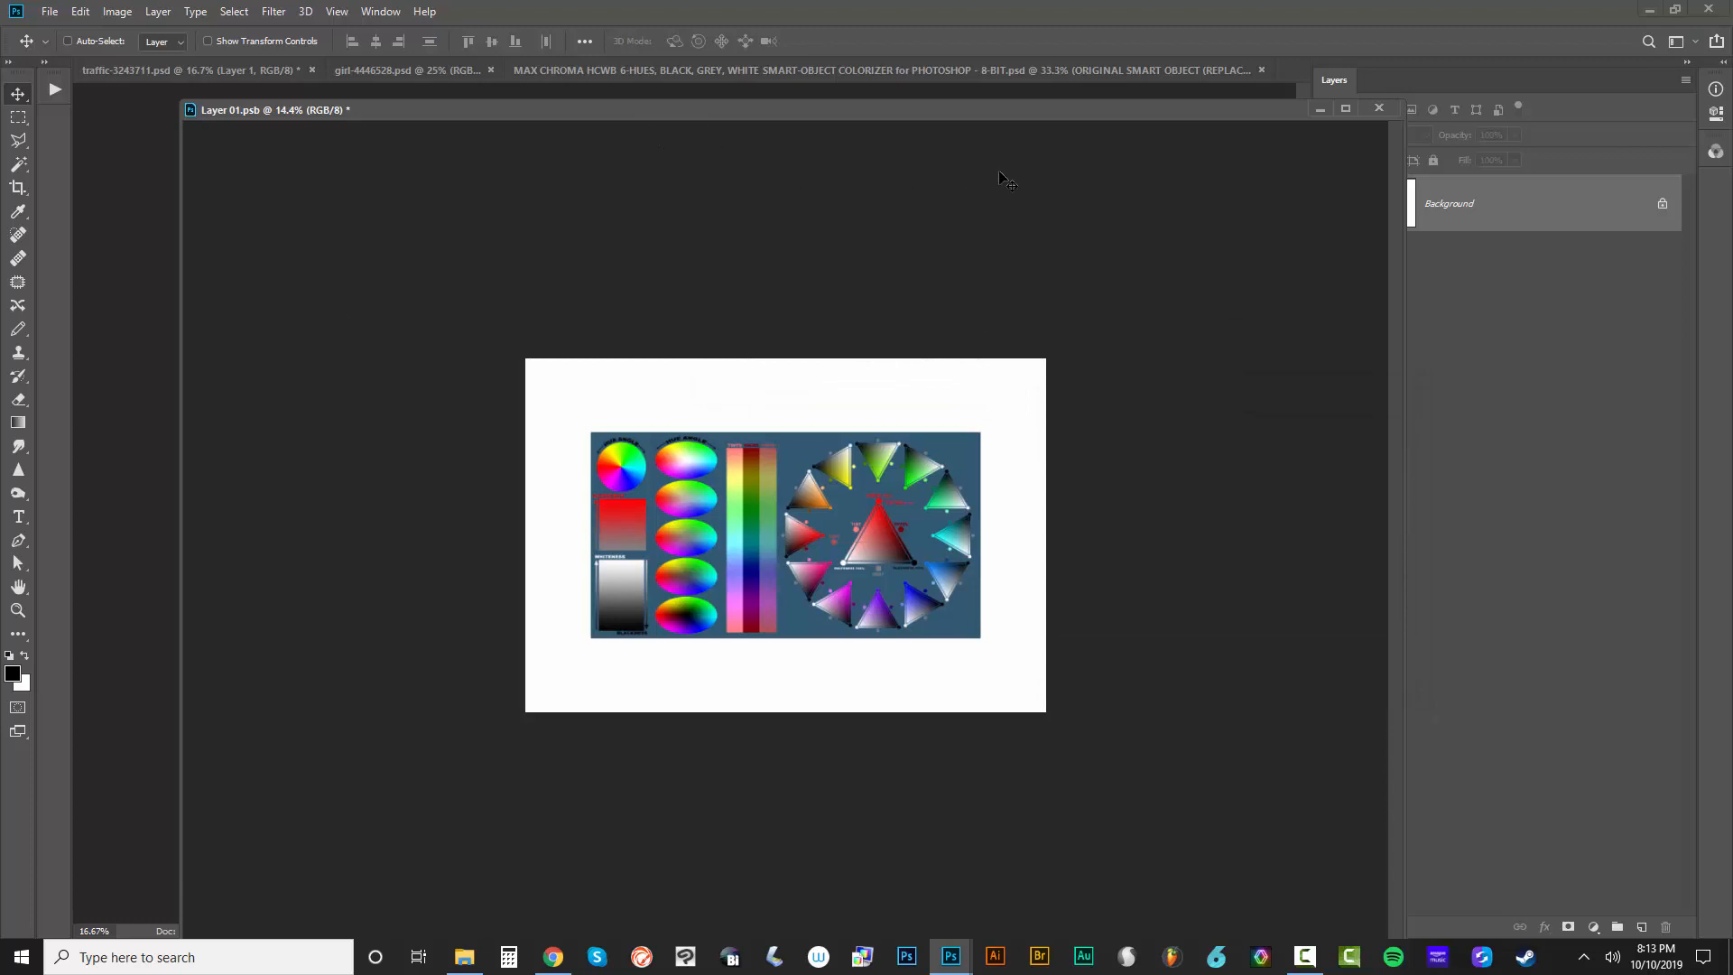
Paste the copied car image into Layer 01.psb as a new layer and move the floating window slightly
{"action": "key", "text": "ctrl+v"}
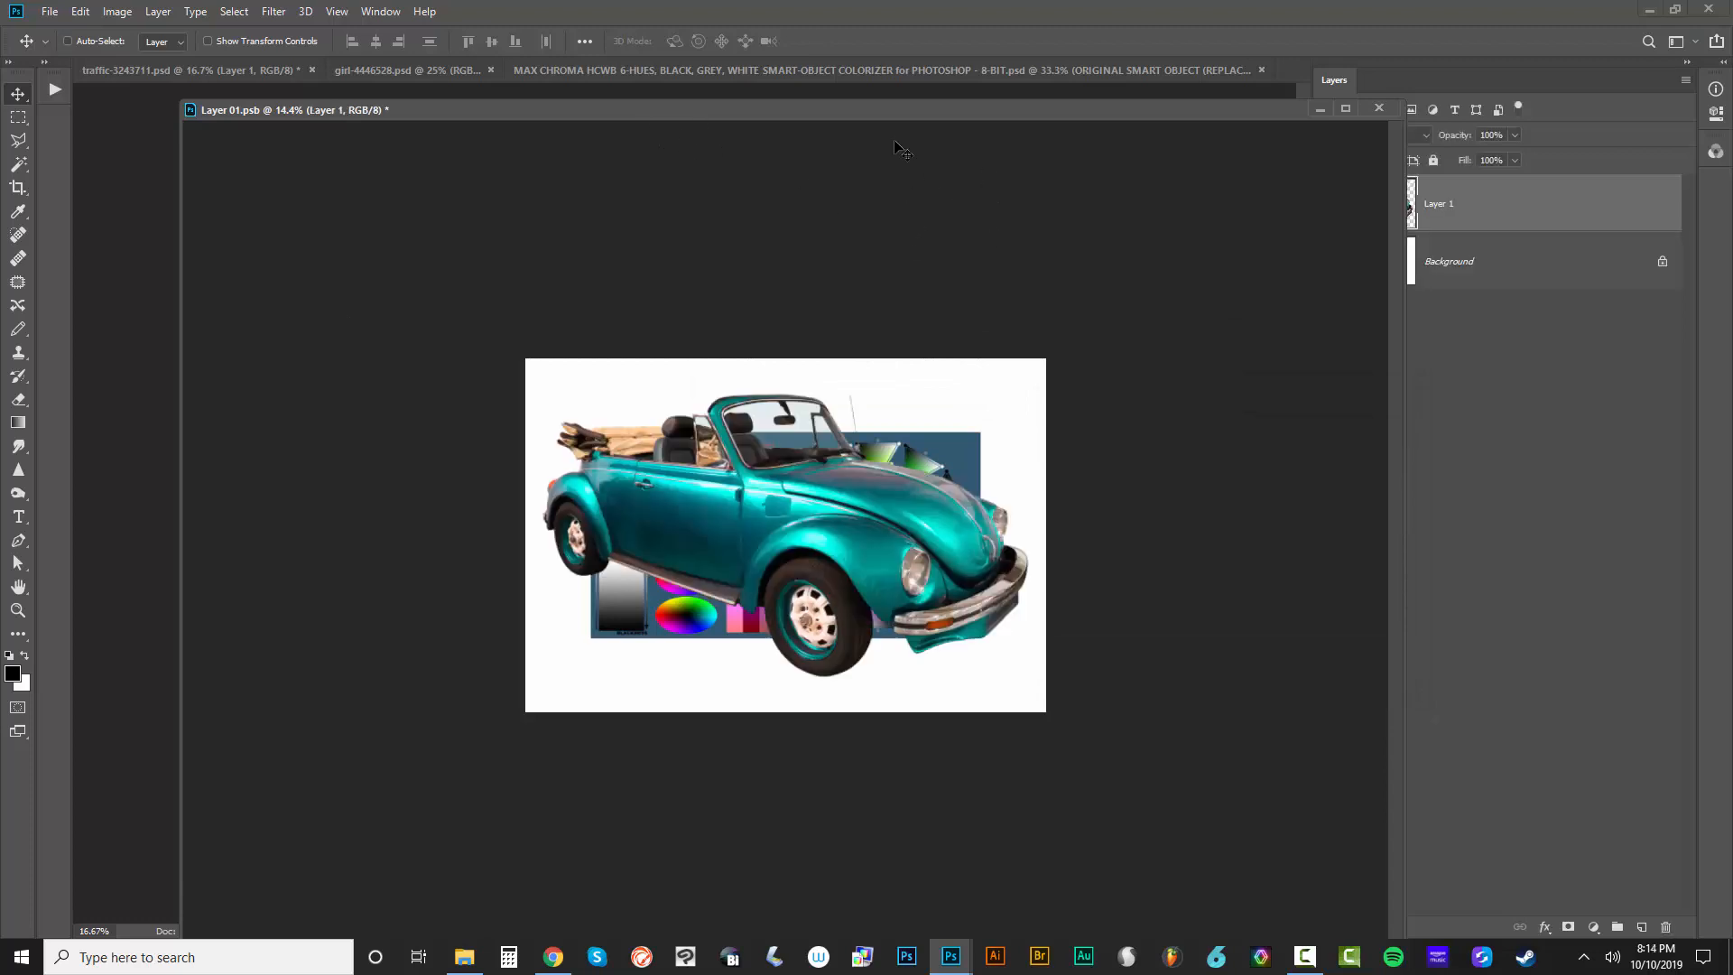
{"action": "left_click_drag", "start_coordinate": [870, 107], "coordinate": [877, 145]}
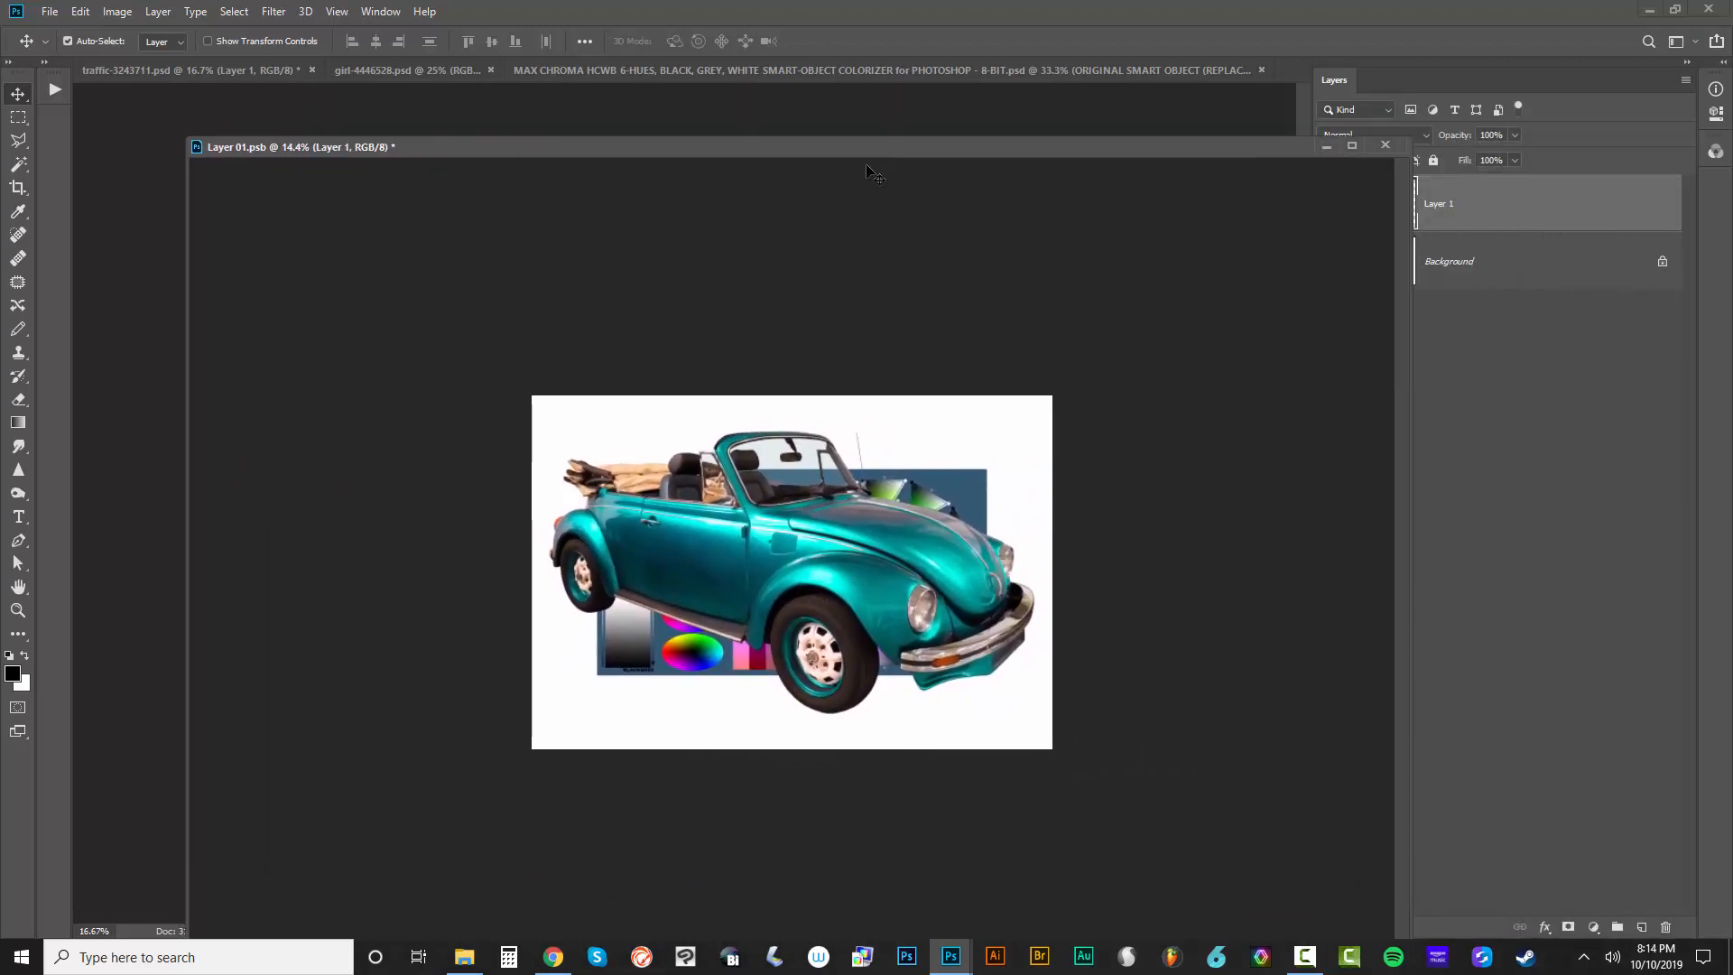
Undo the last paste in Layer 01.psb and paste the copied car image in place instead
{"action": "key", "text": "ctrl+z"}
{"action": "left_click", "coordinate": [80, 11]}
{"action": "mouse_move", "coordinate": [120, 187]}
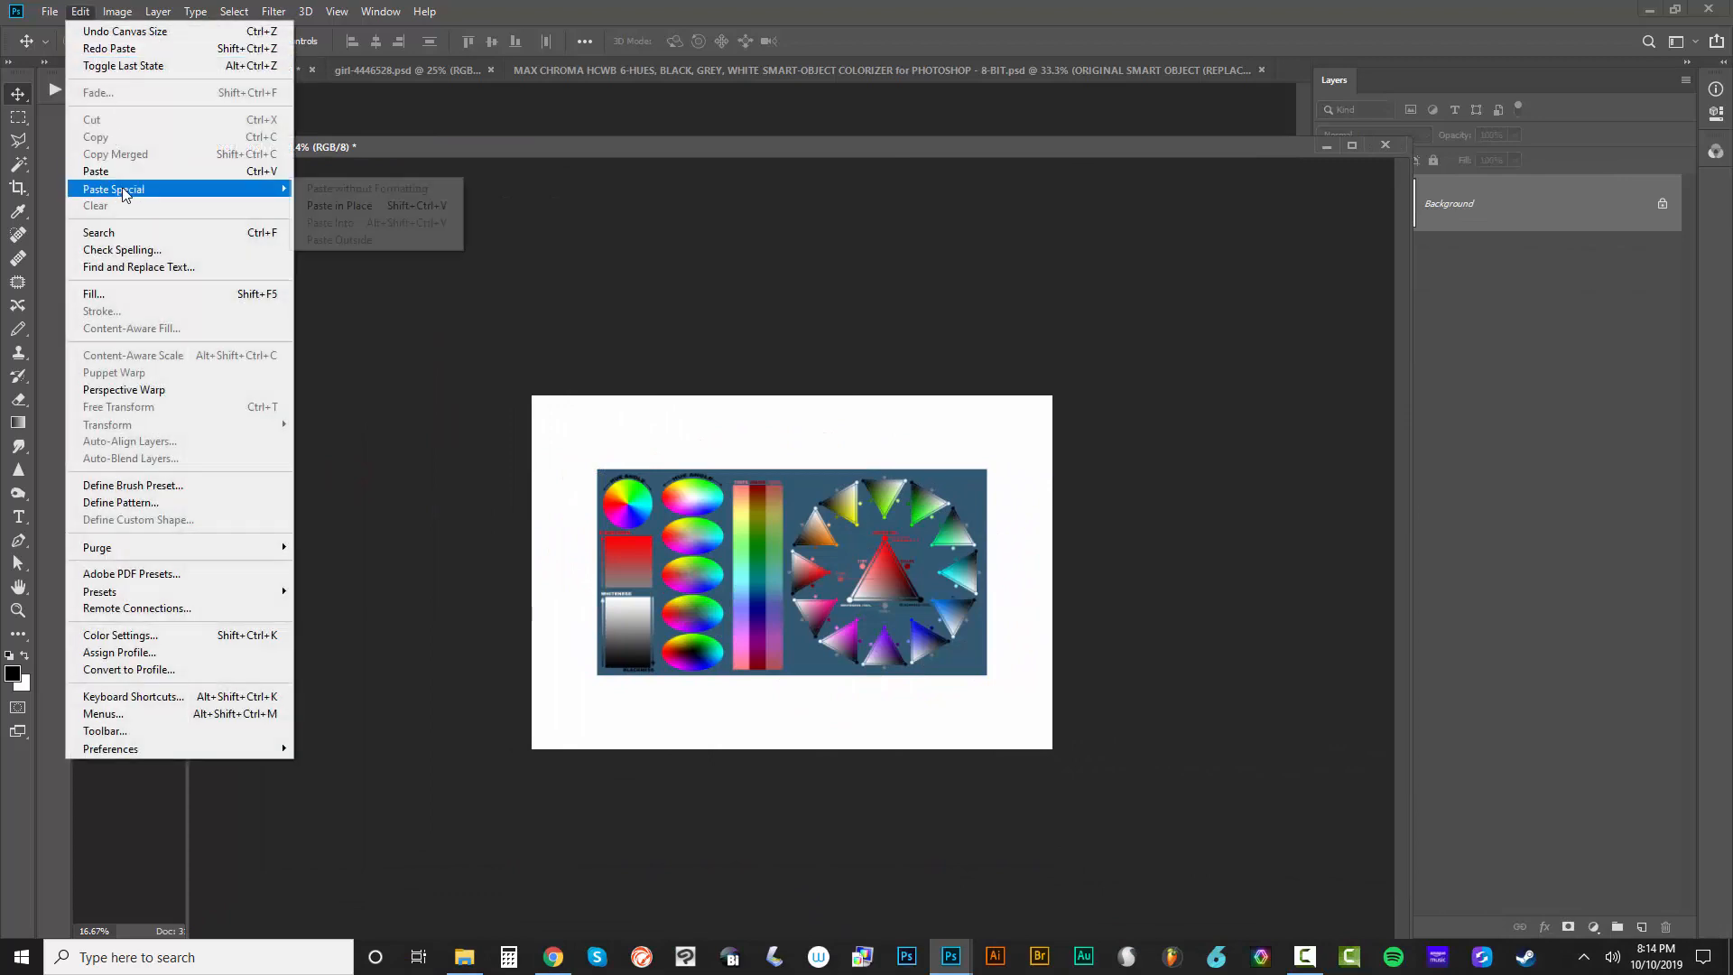
{"action": "left_click", "coordinate": [357, 208]}
Delete the Background layer from Layer 01.psb and shrink its floating window so the document behind it shows
{"action": "left_click_drag", "start_coordinate": [1141, 150], "coordinate": [862, 145]}
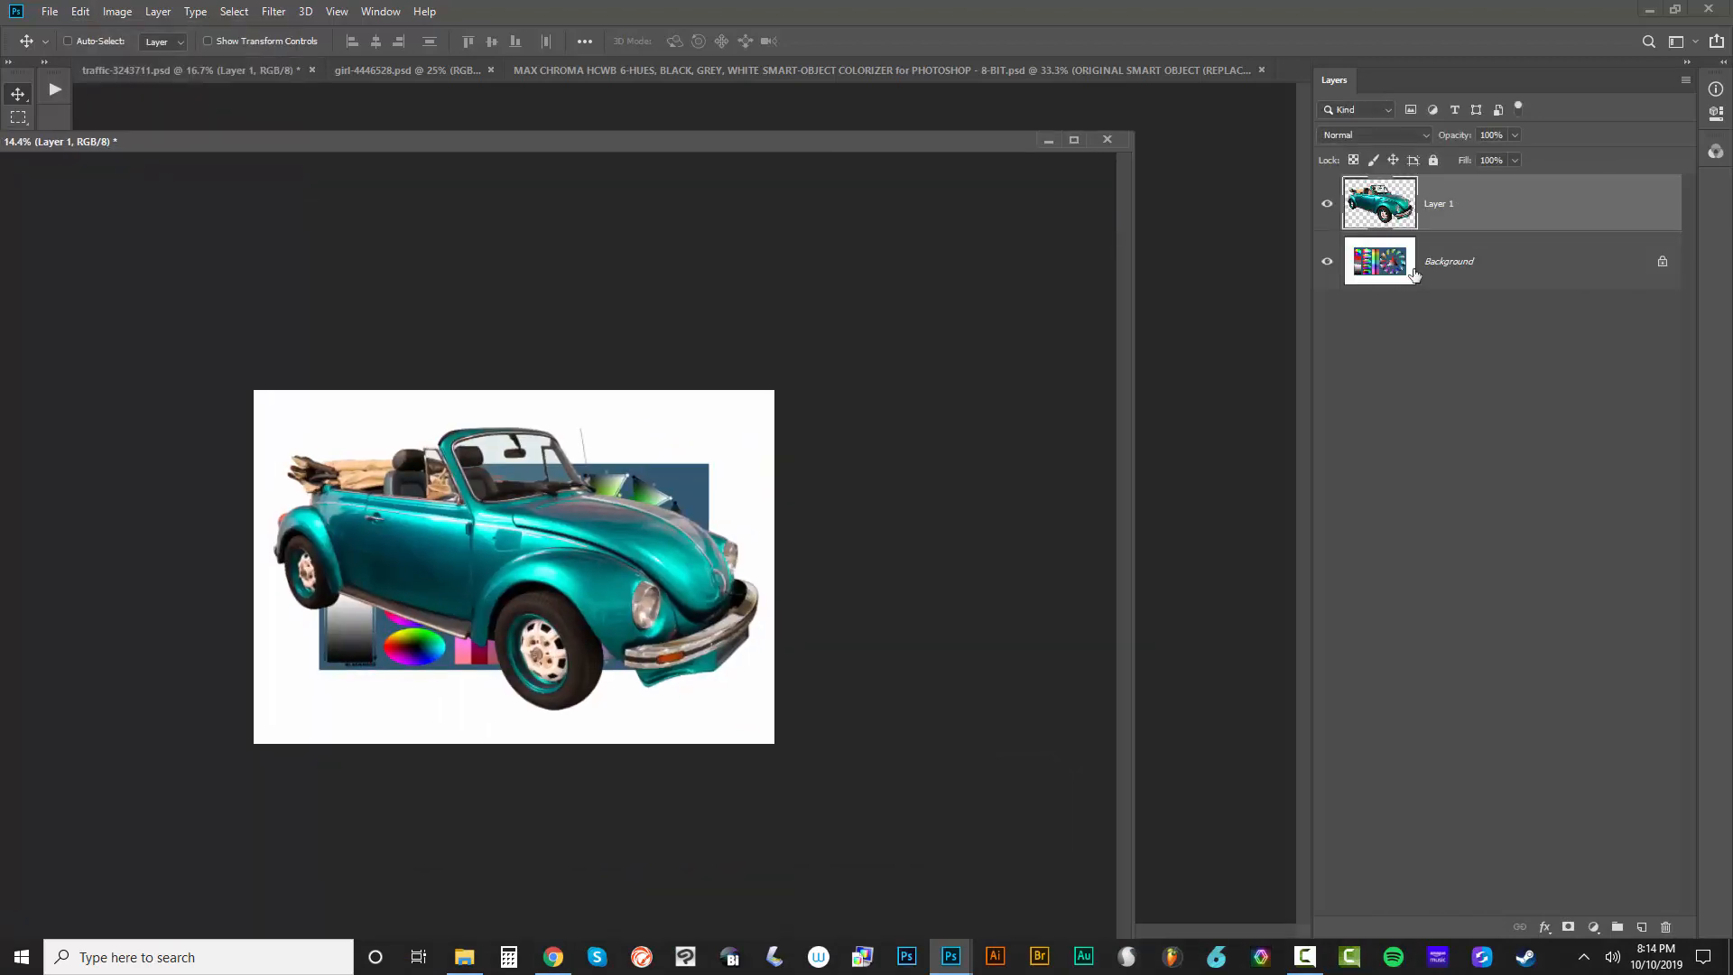
{"action": "left_click", "coordinate": [1530, 274]}
{"action": "key", "text": "Delete"}
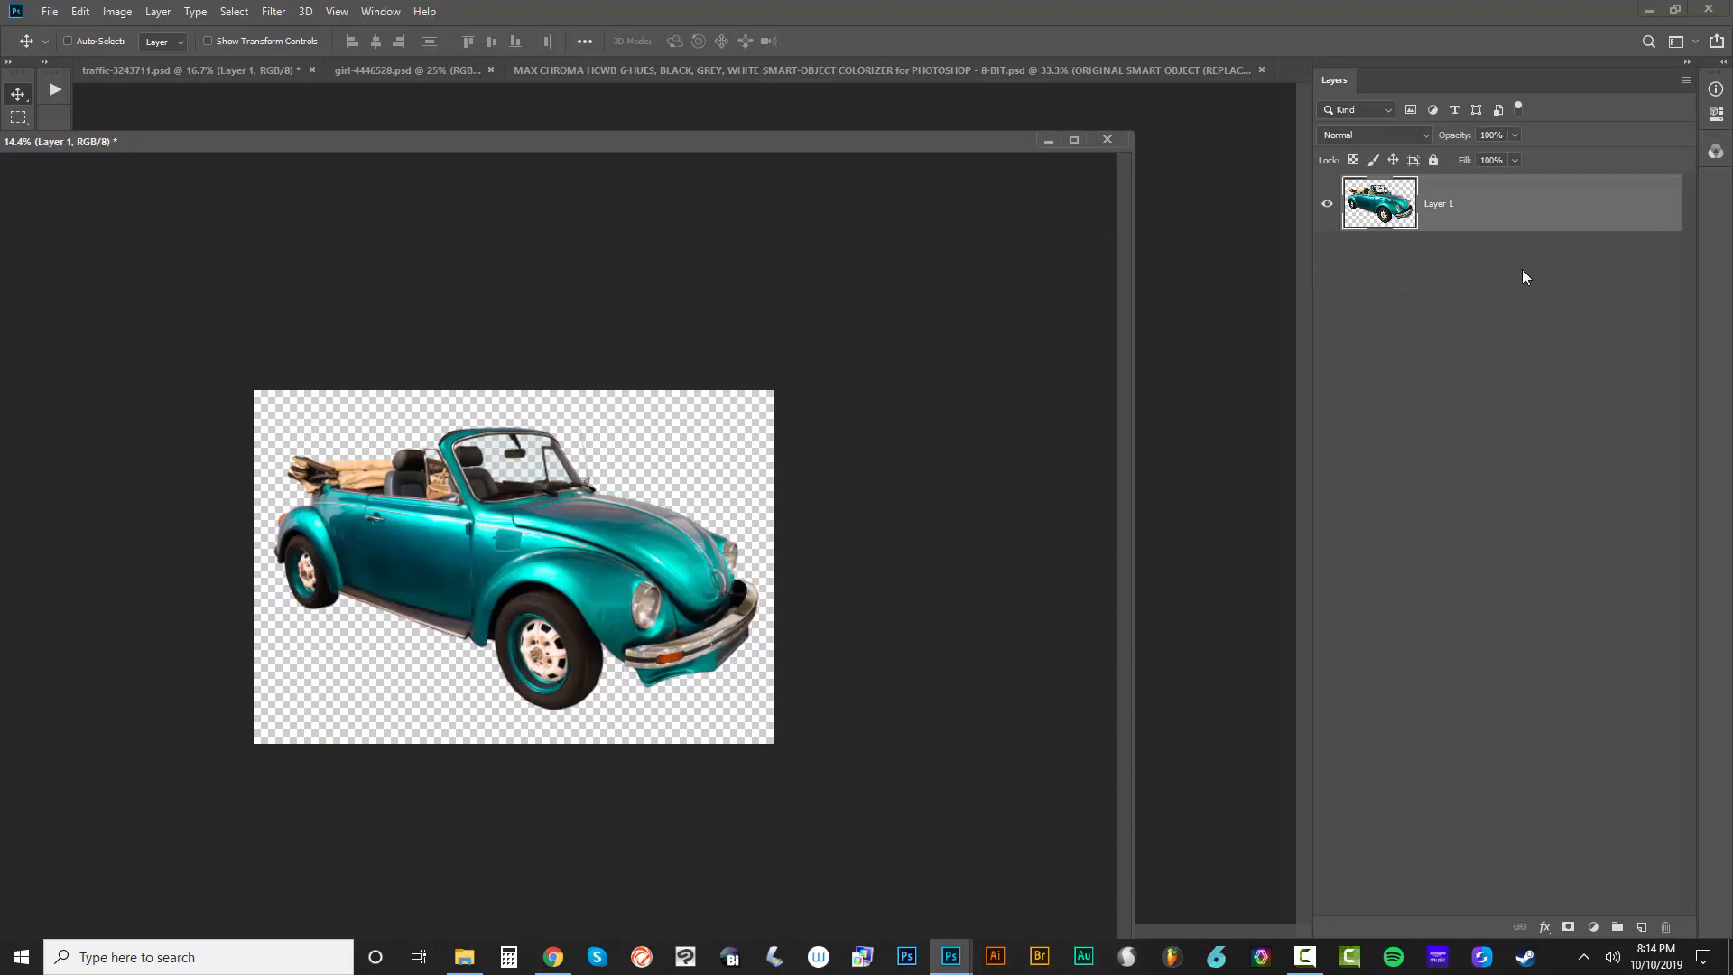
{"action": "left_click_drag", "start_coordinate": [650, 149], "coordinate": [740, 151]}
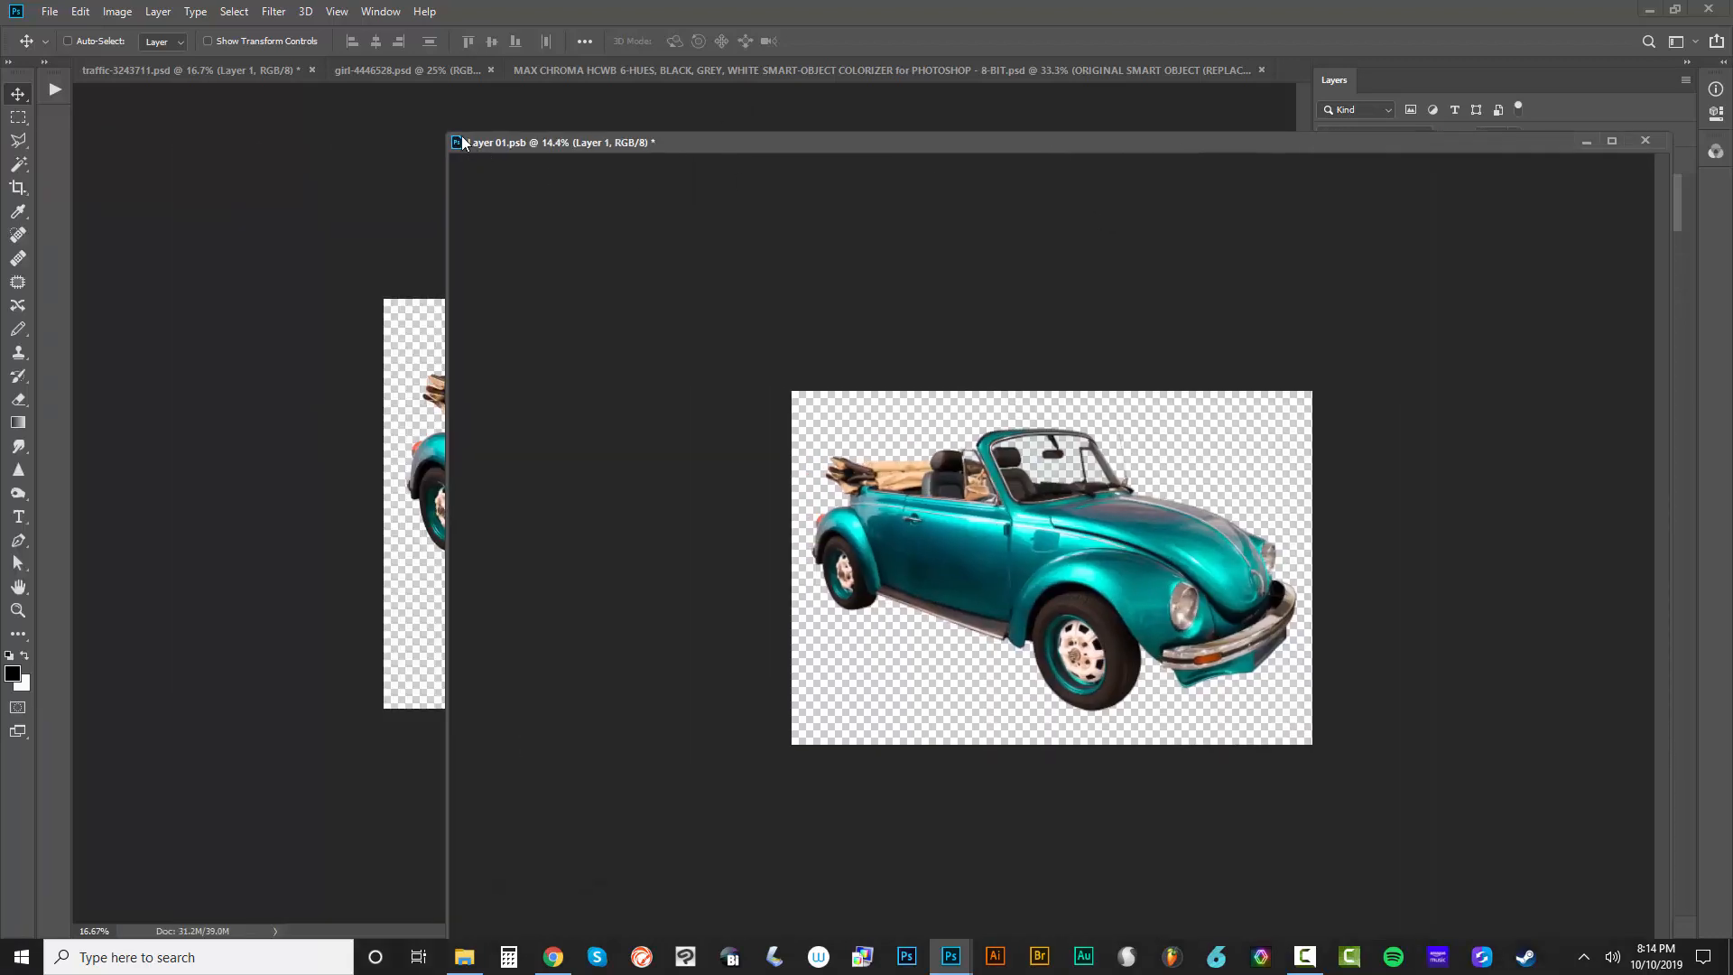
{"action": "left_click_drag", "start_coordinate": [454, 132], "coordinate": [1094, 335]}
Set the MAX CHROMA colorizer template's canvas size to 13.36 × 9.07 inches
{"action": "left_click", "coordinate": [50, 10]}
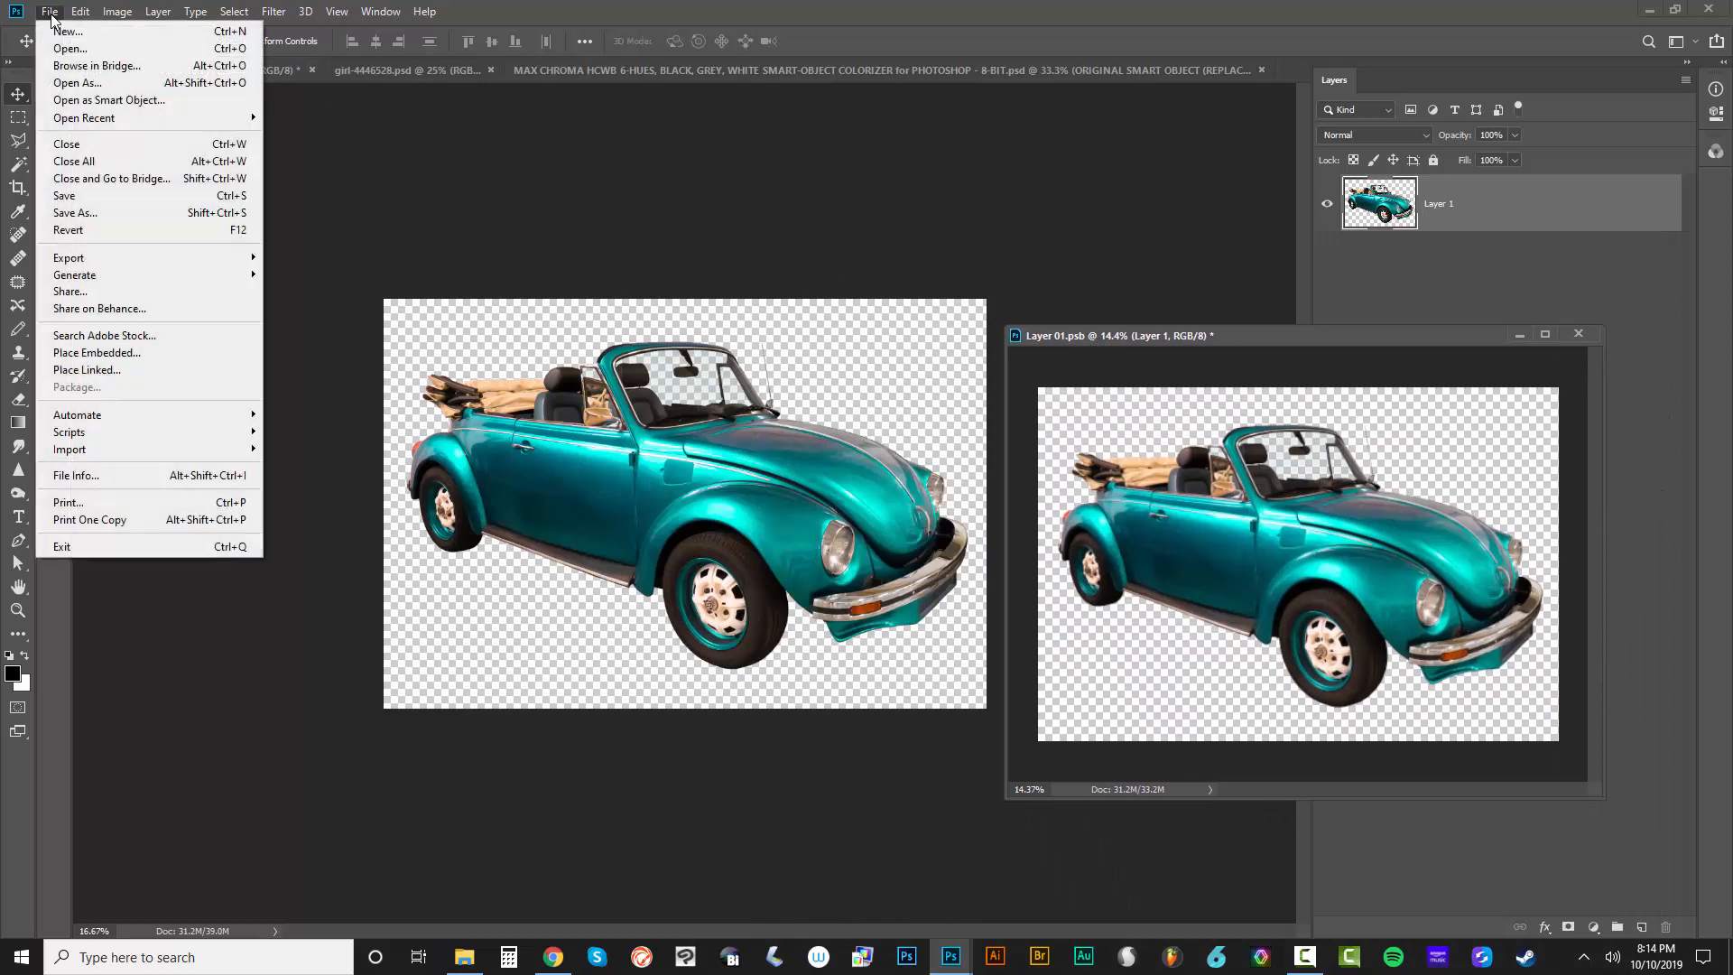
{"action": "left_click", "coordinate": [814, 74]}
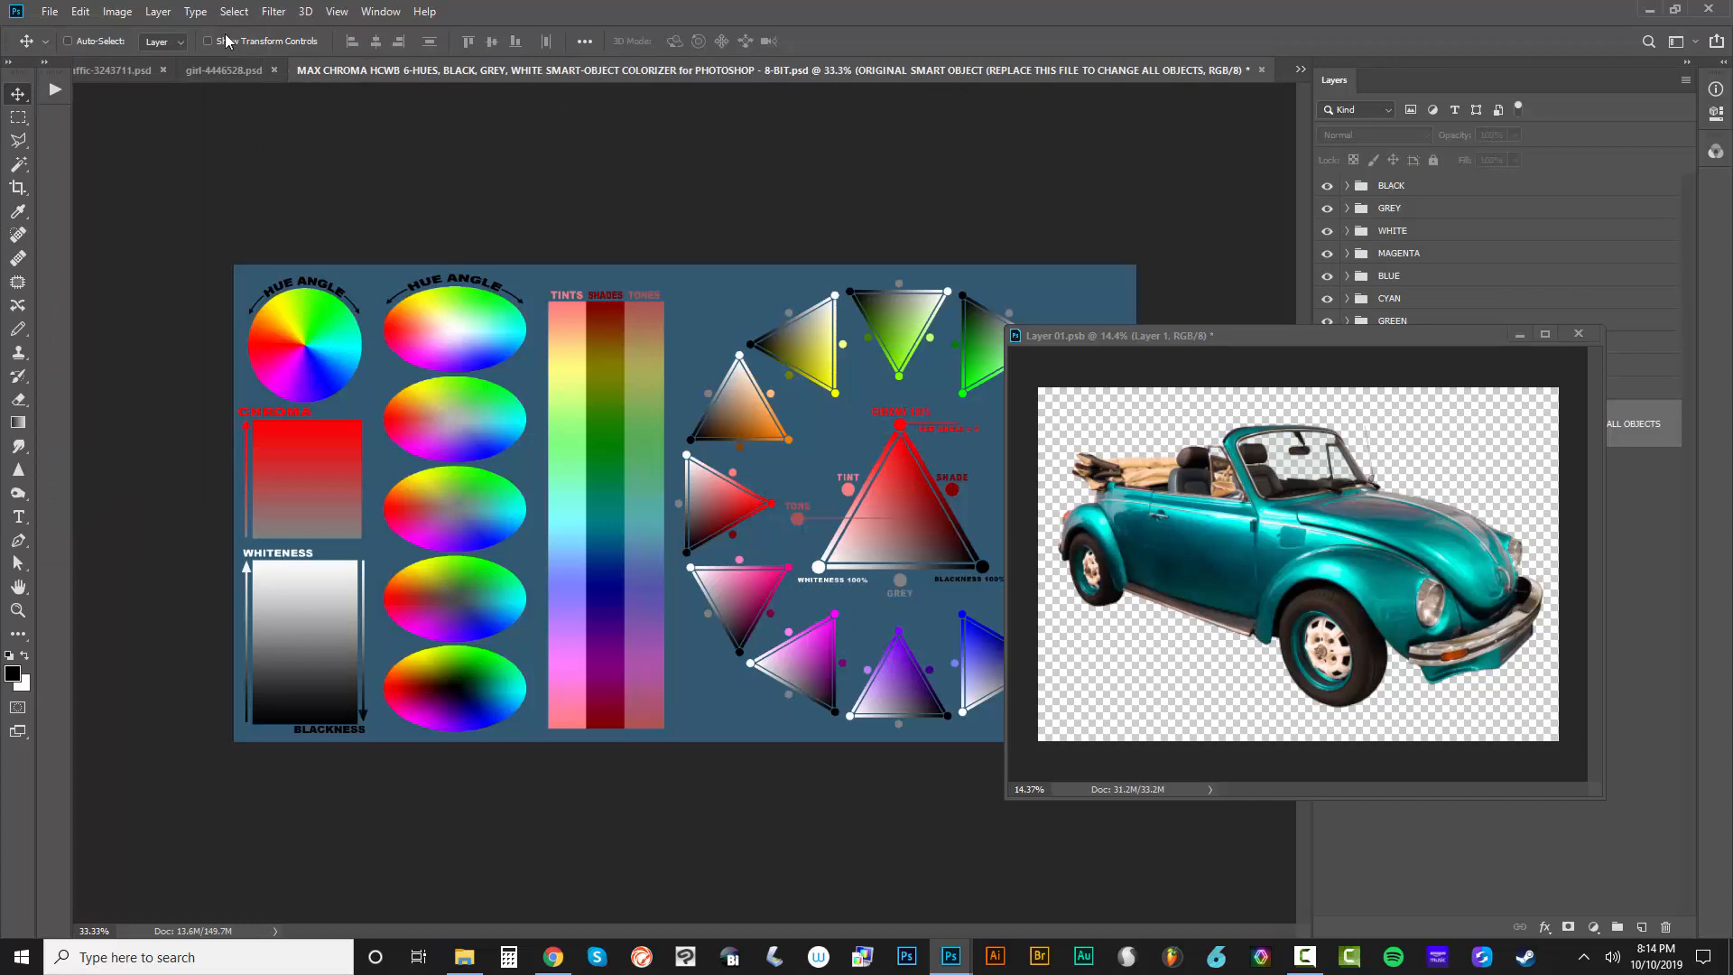
{"action": "left_click", "coordinate": [117, 11]}
{"action": "left_click", "coordinate": [135, 166]}
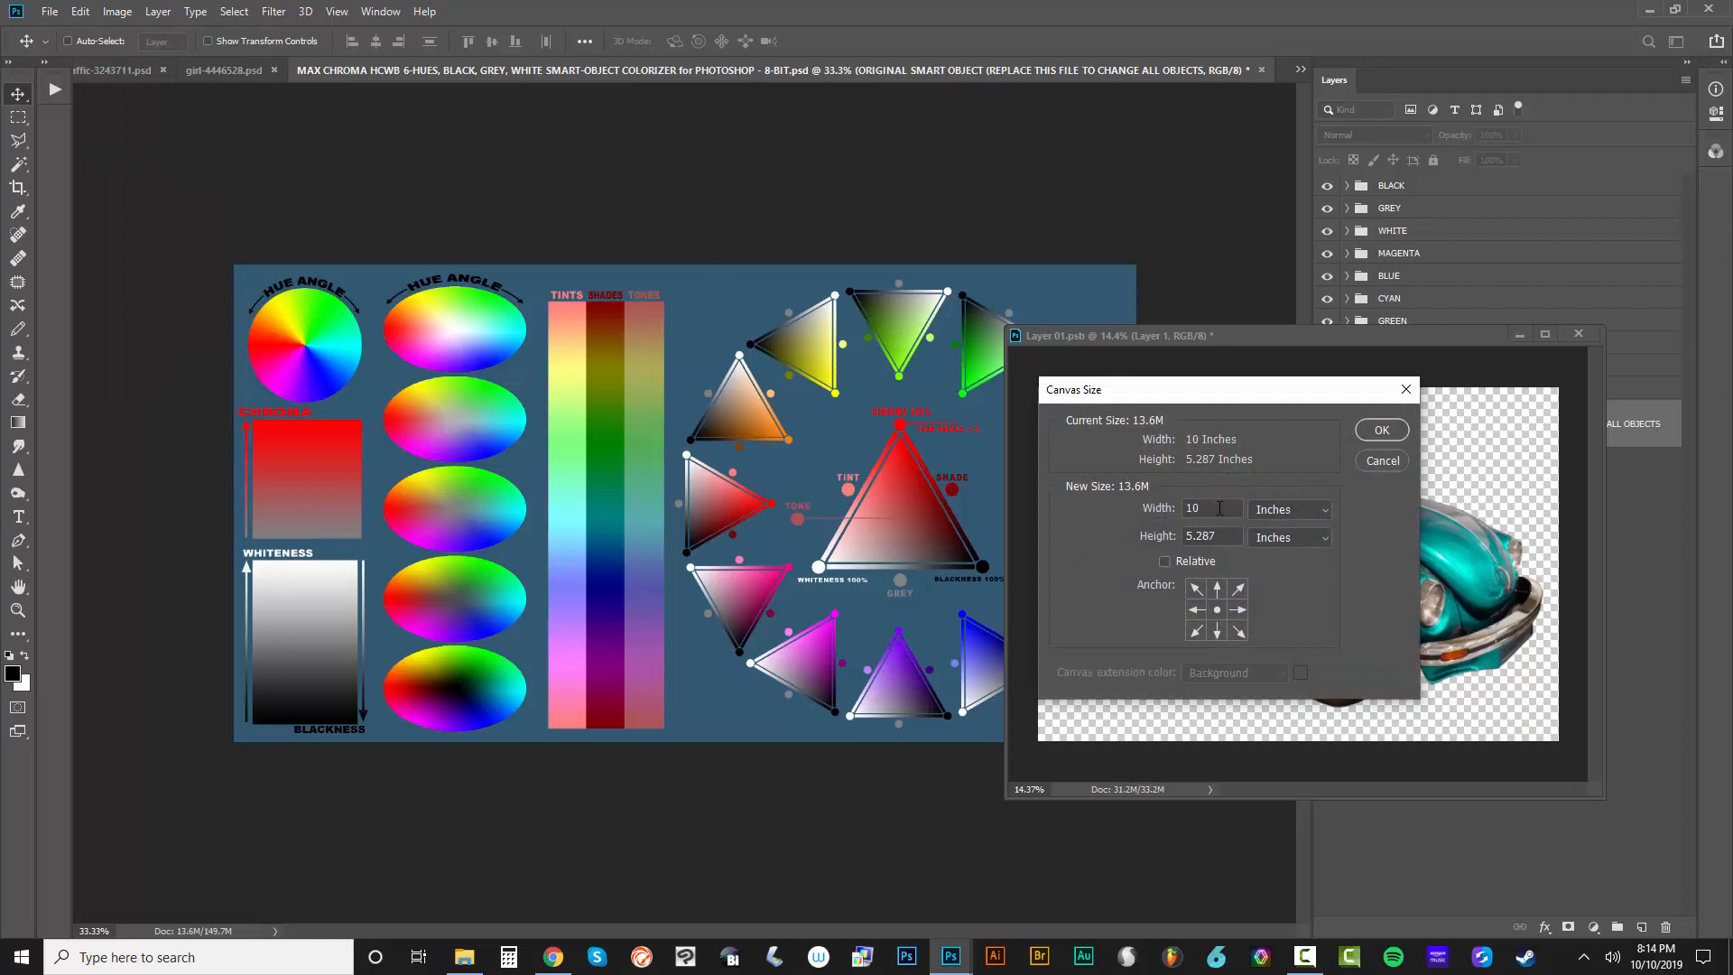
{"action": "left_click_drag", "start_coordinate": [1206, 509], "coordinate": [1116, 508]}
{"action": "left_click_drag", "start_coordinate": [1227, 535], "coordinate": [1070, 525]}
{"action": "type", "text": "9.07"}
{"action": "key", "text": "Return"}
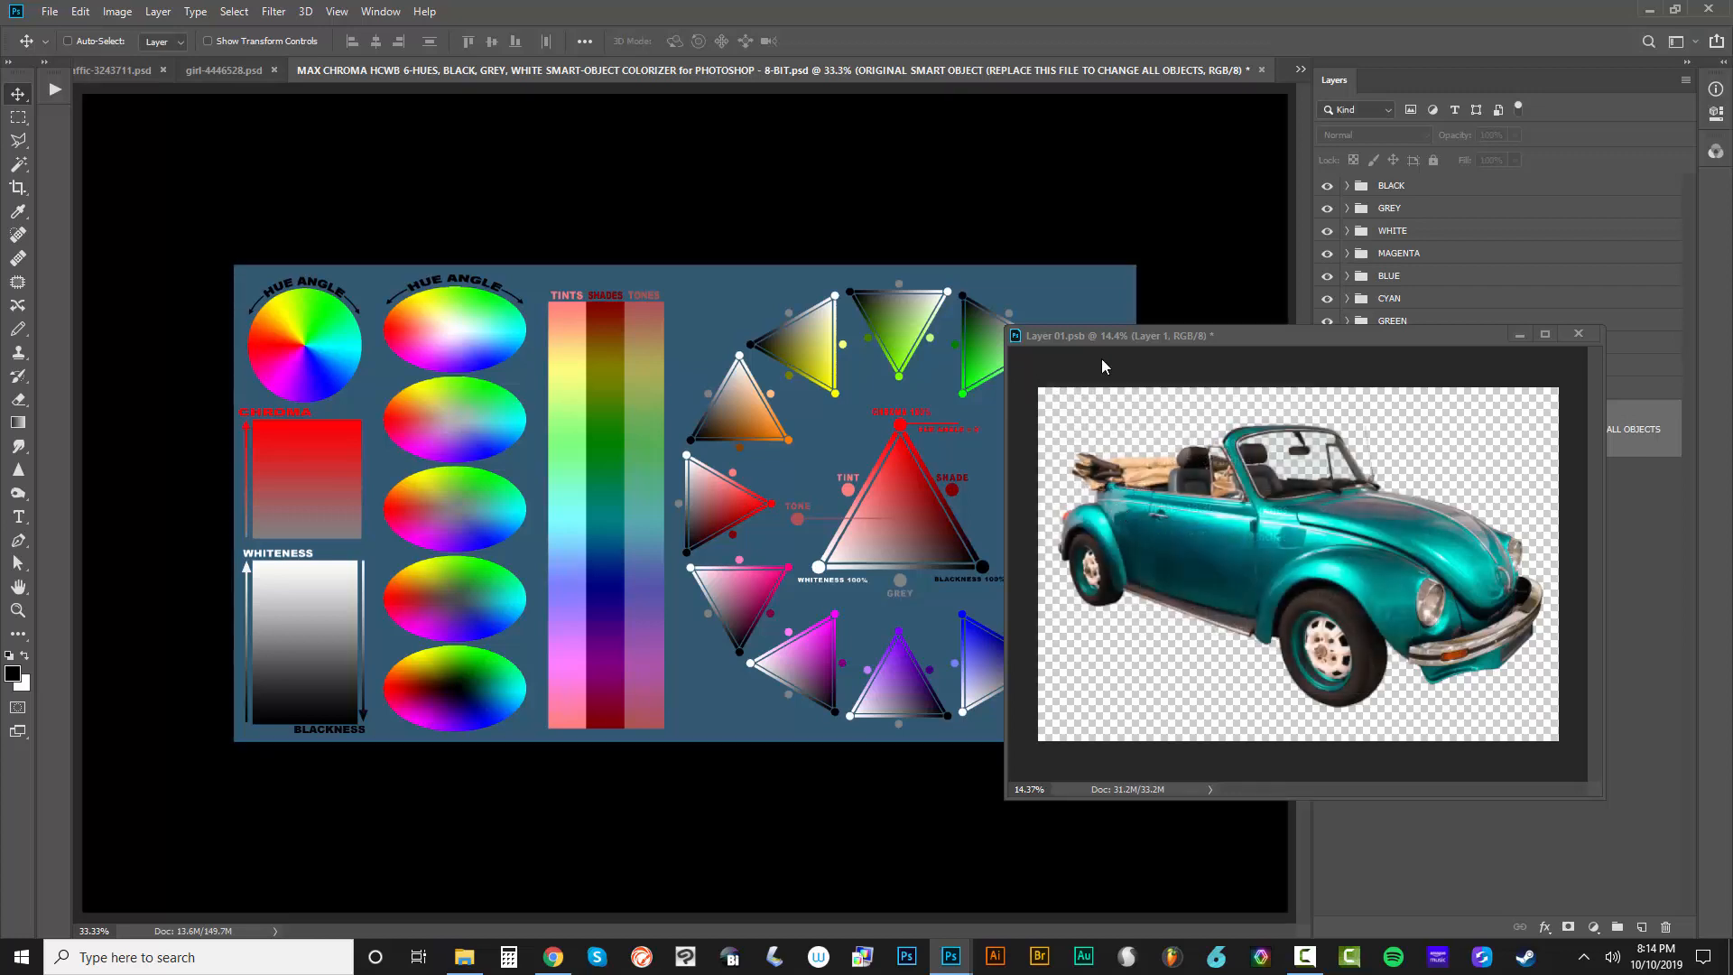
Save Layer 01.psb to update the colorizer template with the car image, and minimize the smart object's floating window
{"action": "left_click_drag", "start_coordinate": [1112, 340], "coordinate": [993, 378]}
{"action": "left_click_drag", "start_coordinate": [1133, 378], "coordinate": [1399, 327]}
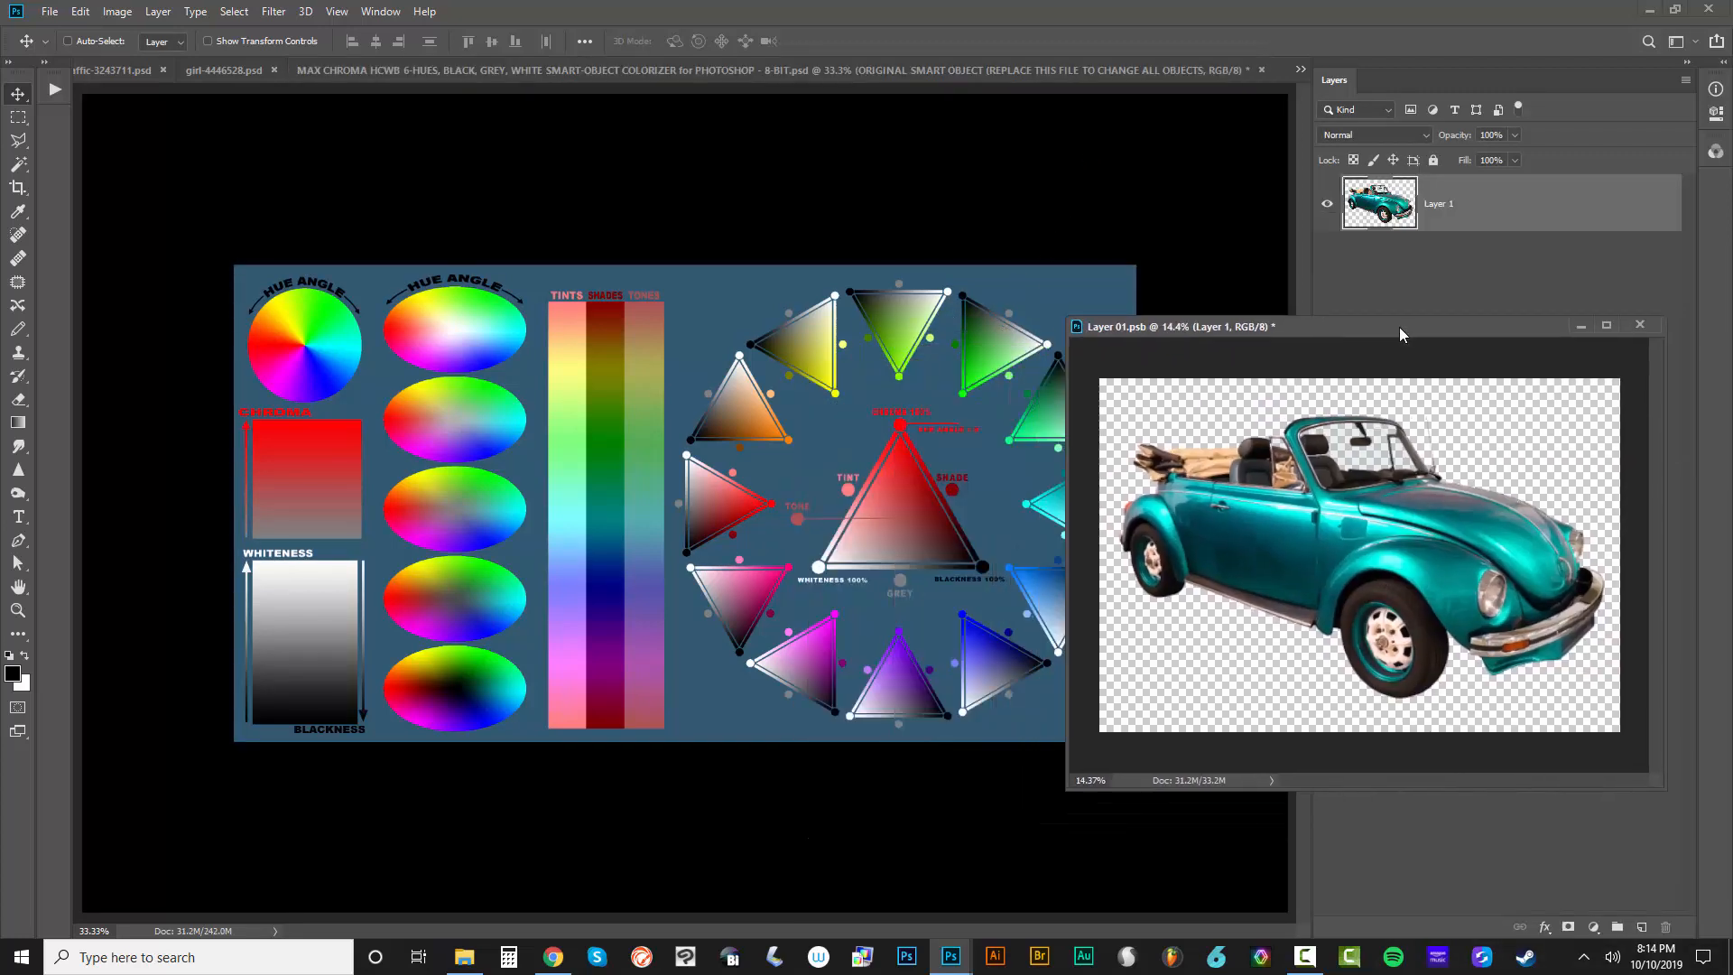
{"action": "key", "text": "ctrl"}
{"action": "key", "text": "ctrl+s"}
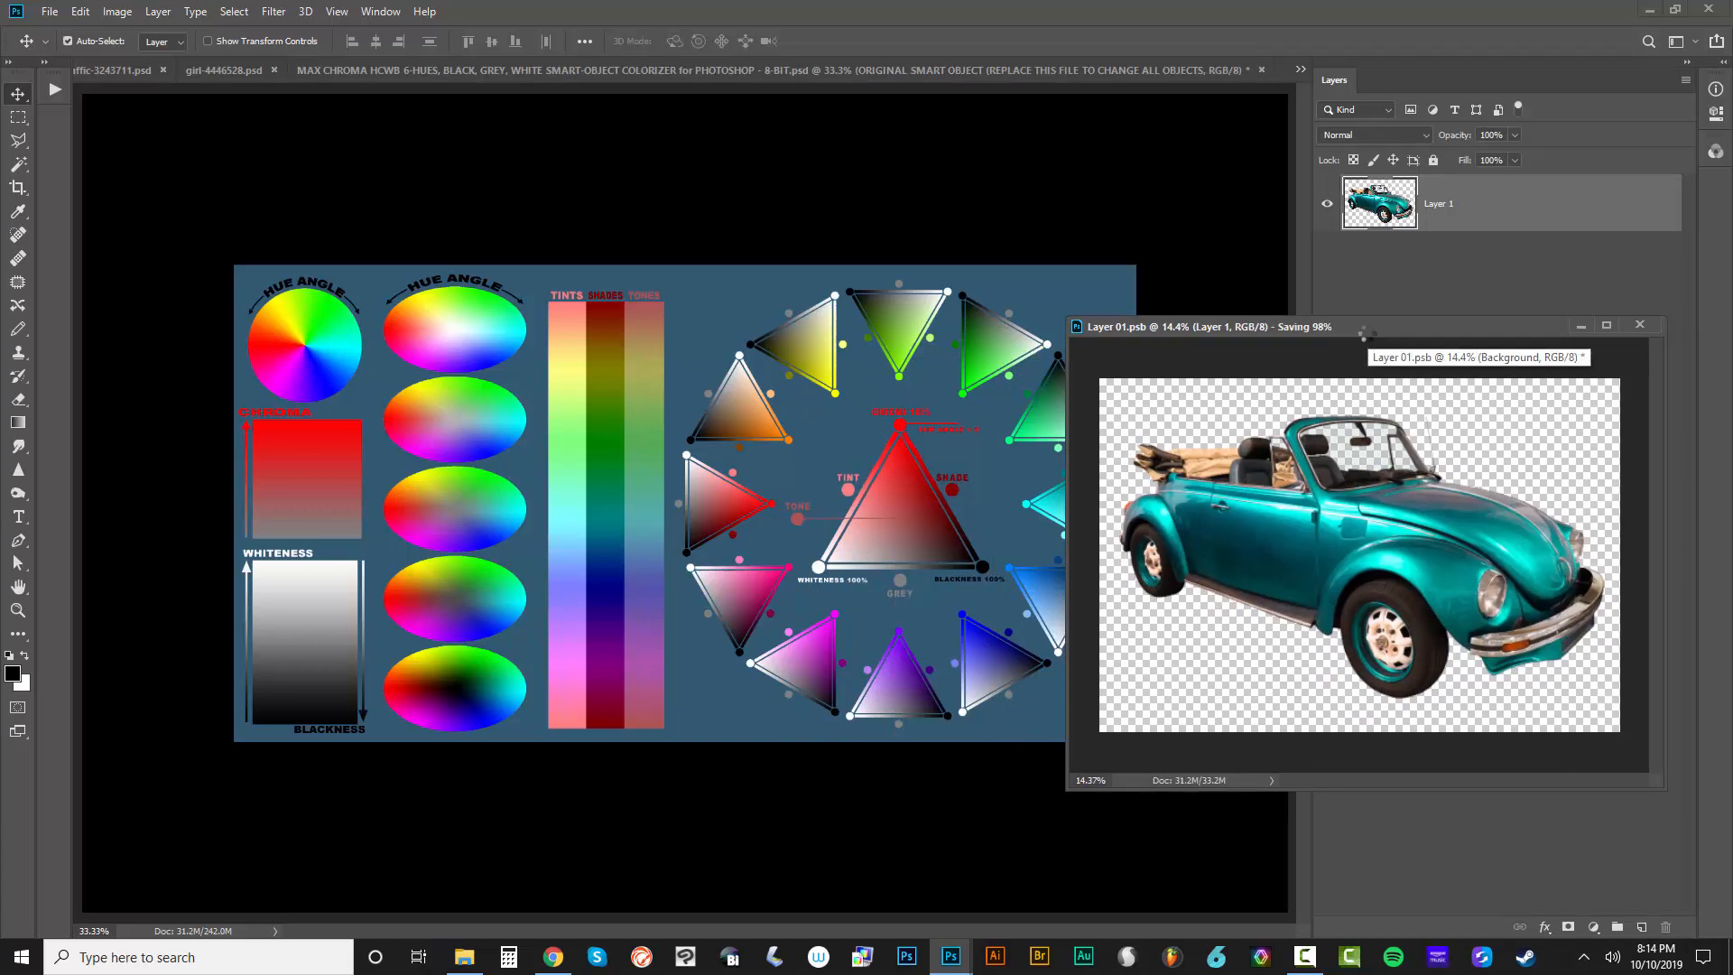
{"action": "left_click", "coordinate": [768, 228]}
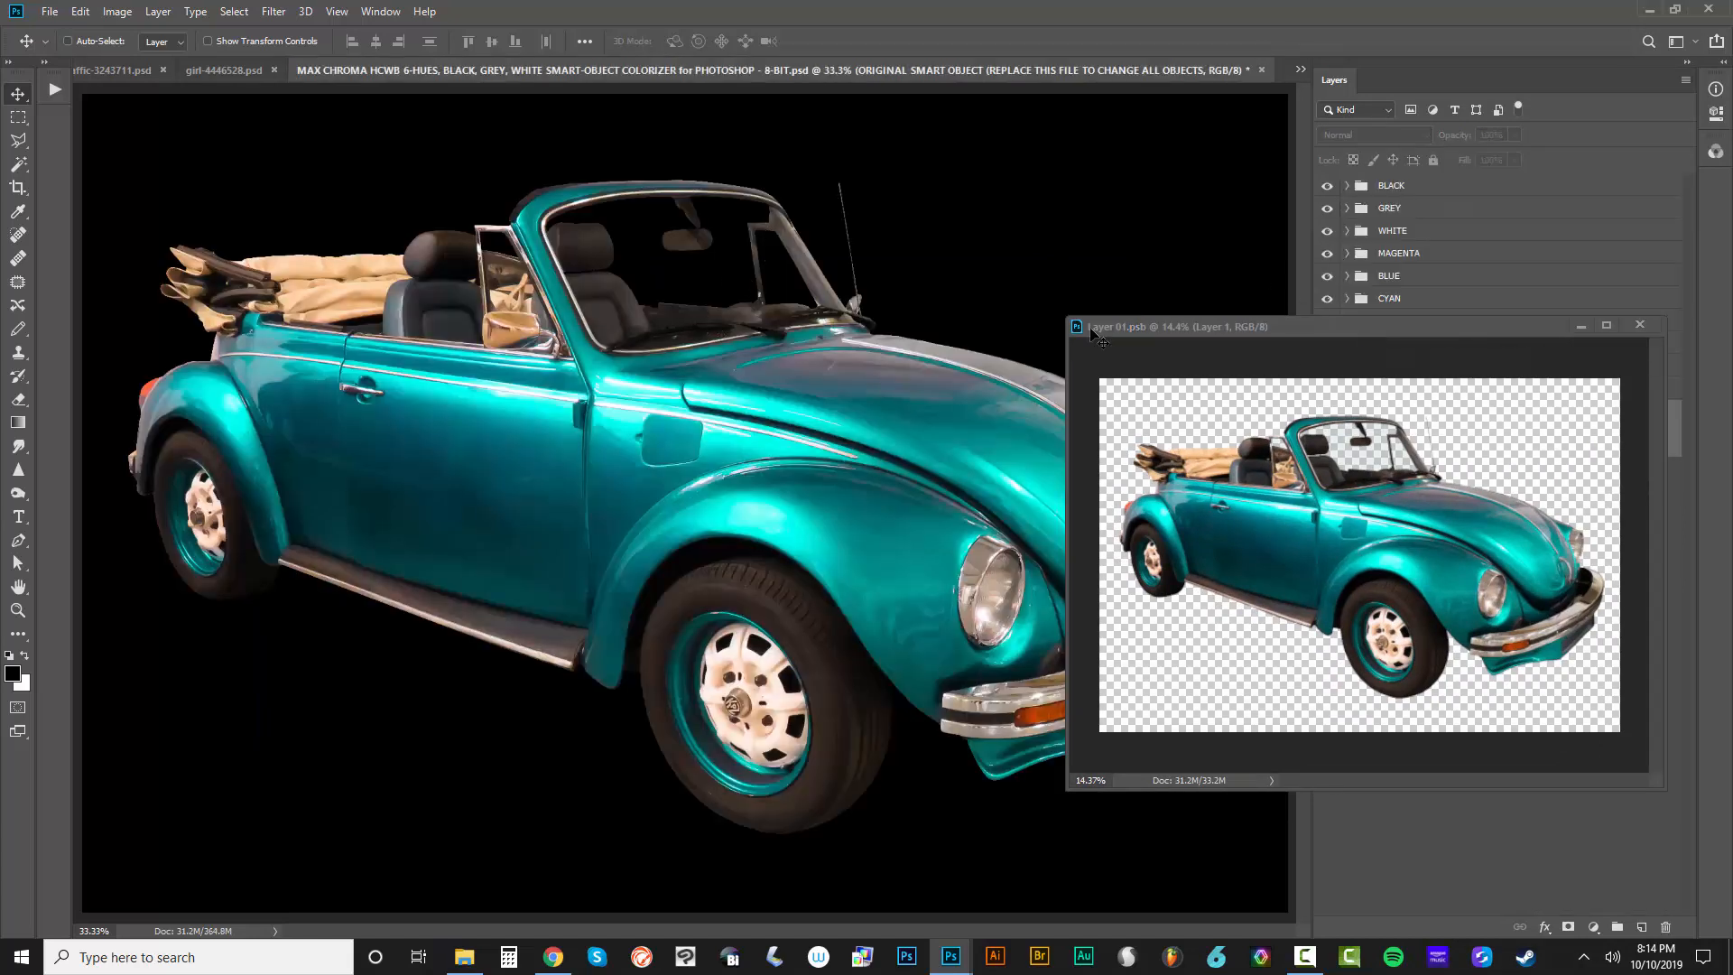
{"action": "key", "text": "ctrl+0"}
{"action": "left_click", "coordinate": [1580, 328]}
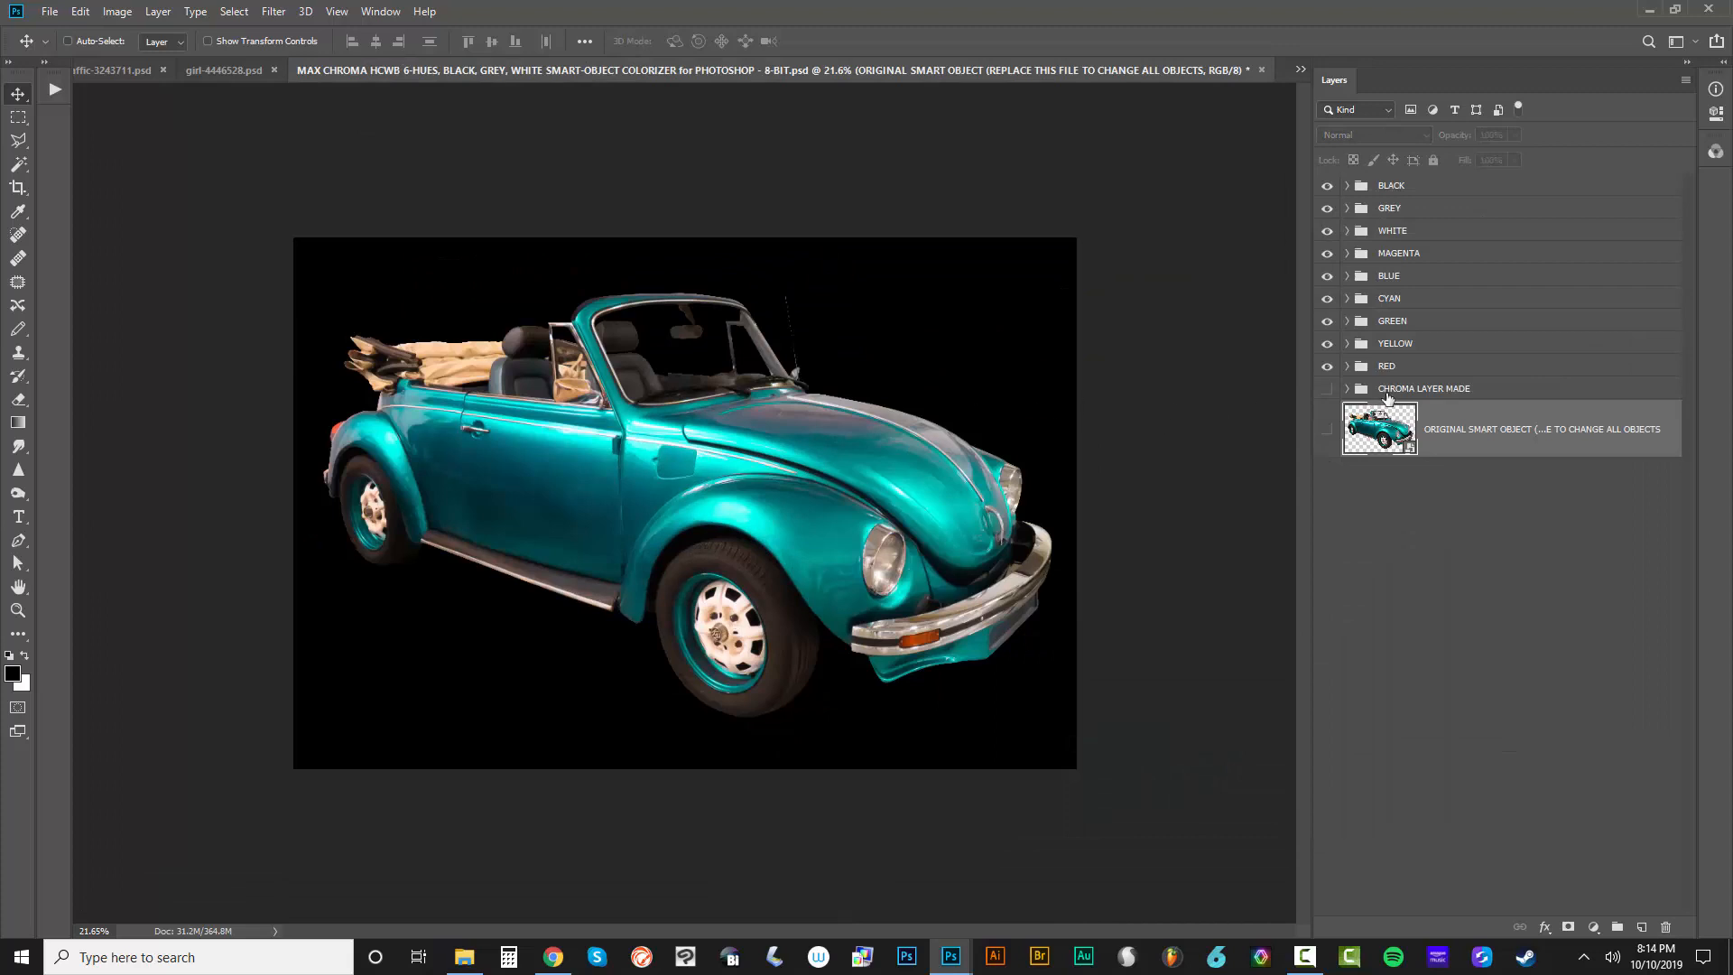
Group all color groups from RED up to BLACK and name the new group ALL COLORS FOR TRANSPARENCY
{"action": "left_click", "coordinate": [1441, 370]}
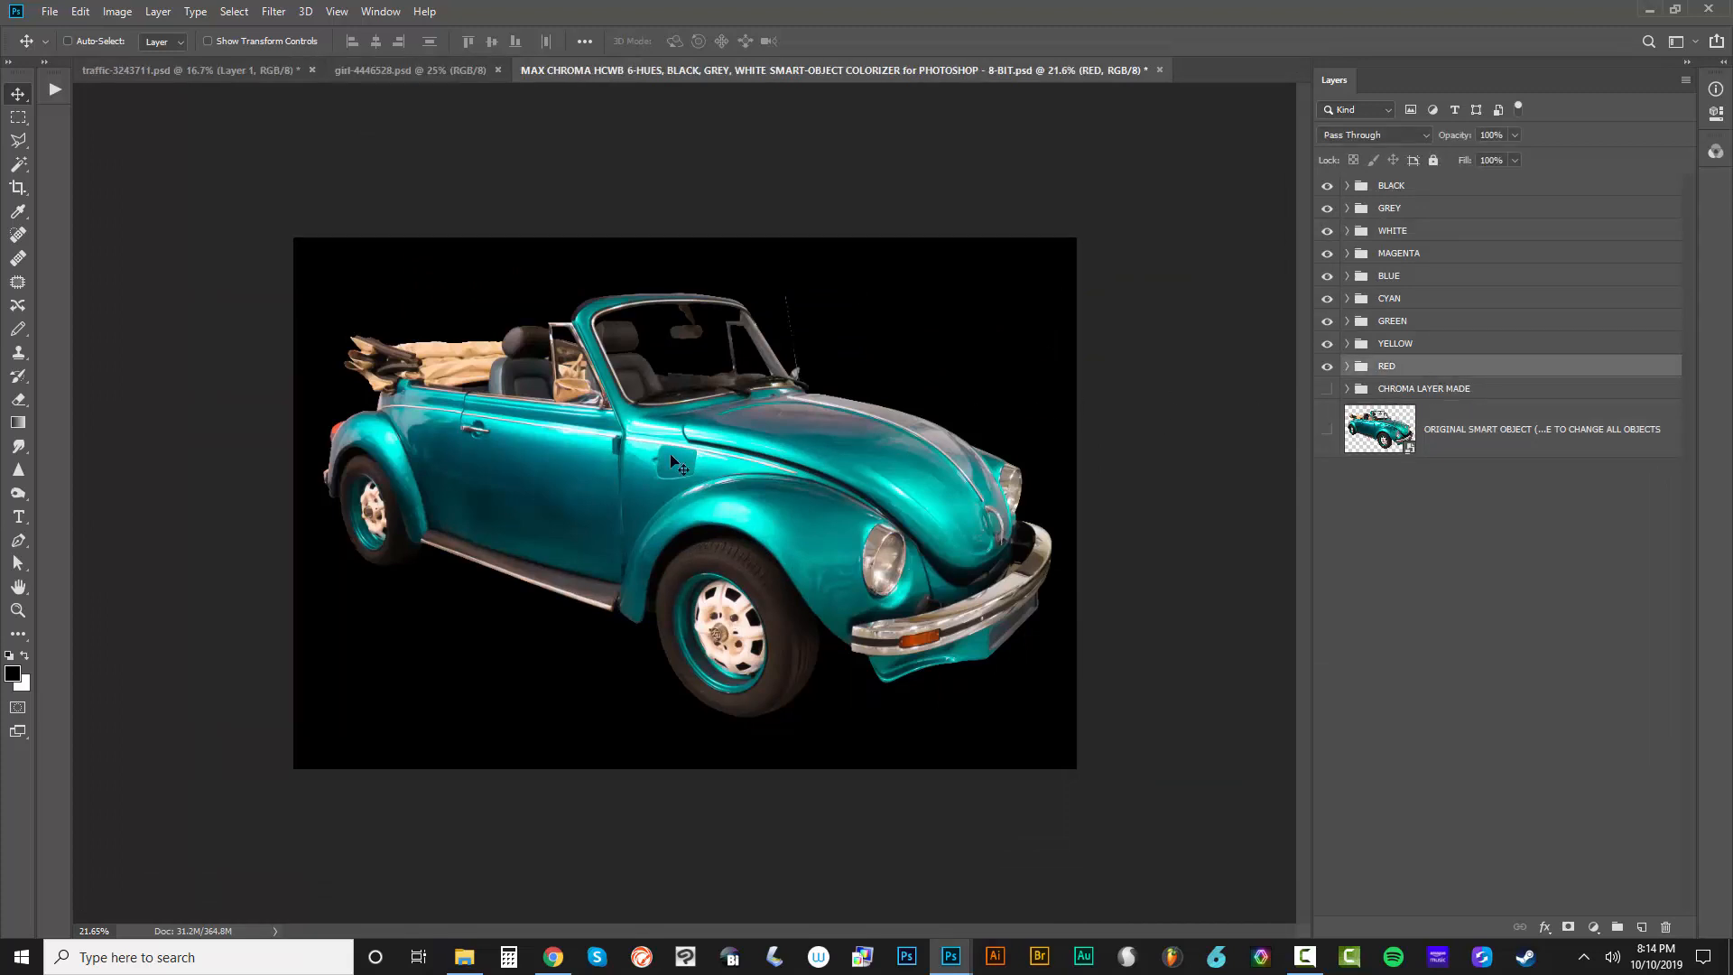
{"action": "left_click", "coordinate": [1428, 189], "text": "shift"}
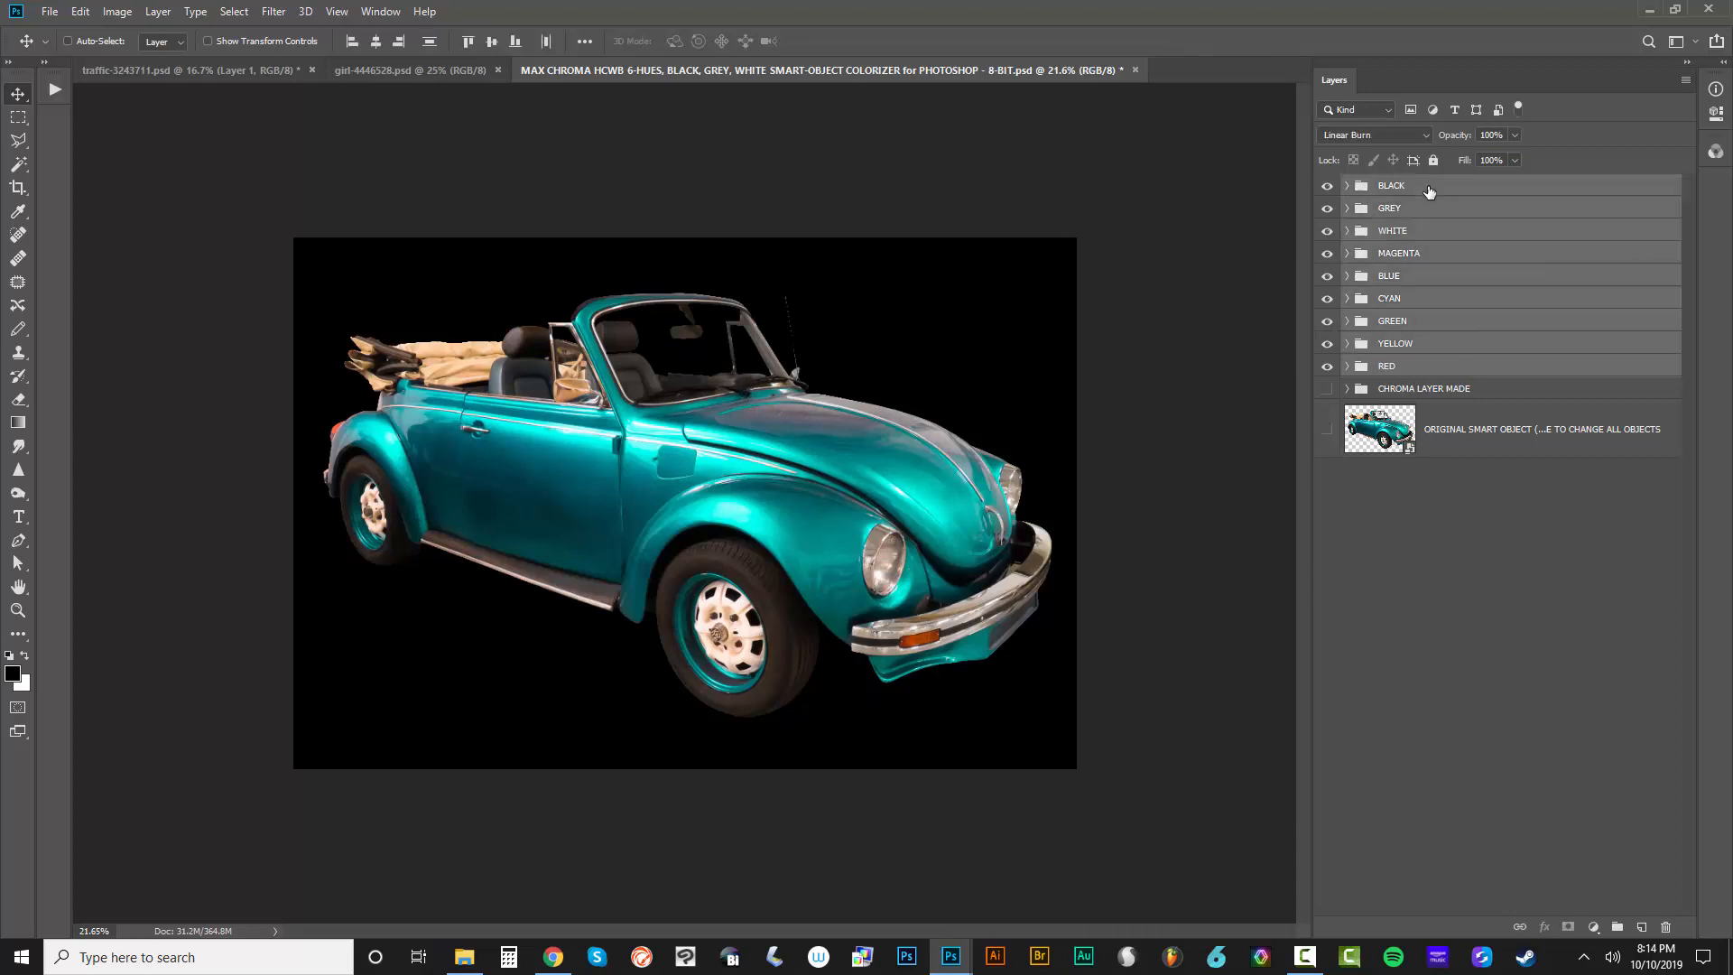
{"action": "key", "text": "ctrl+g"}
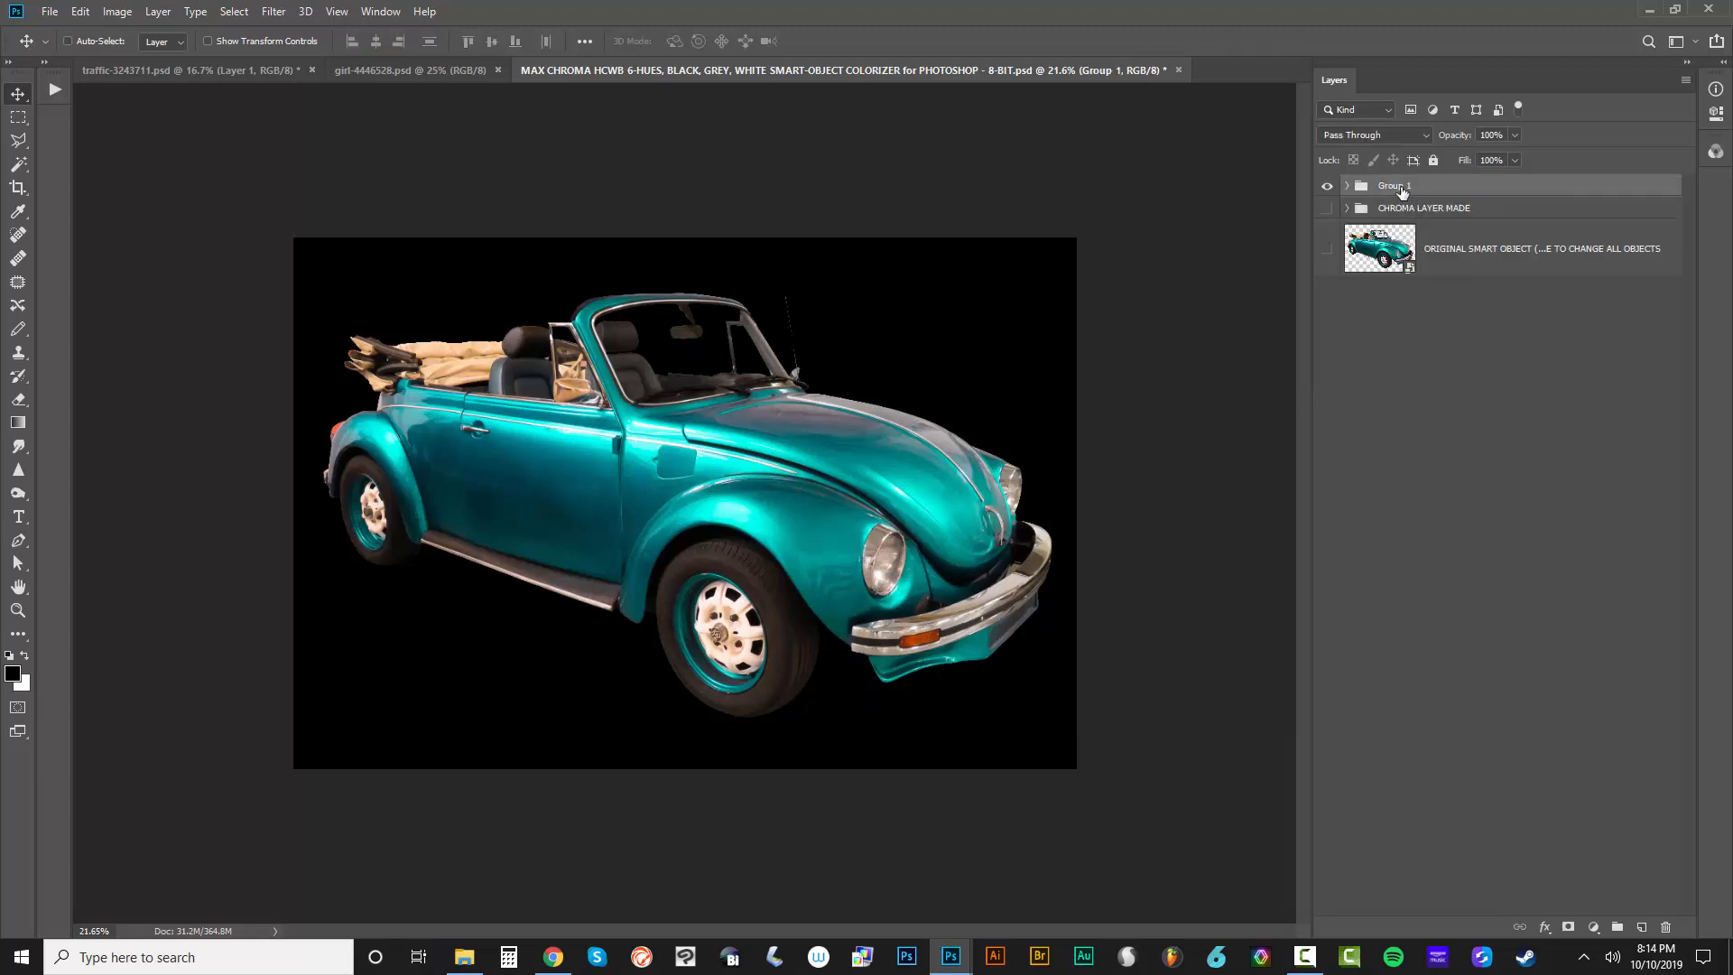
{"action": "double_click", "coordinate": [1399, 186]}
{"action": "type", "text": "ALL COLORS FOR TRANSPARENCY"}
{"action": "key", "text": "Return"}
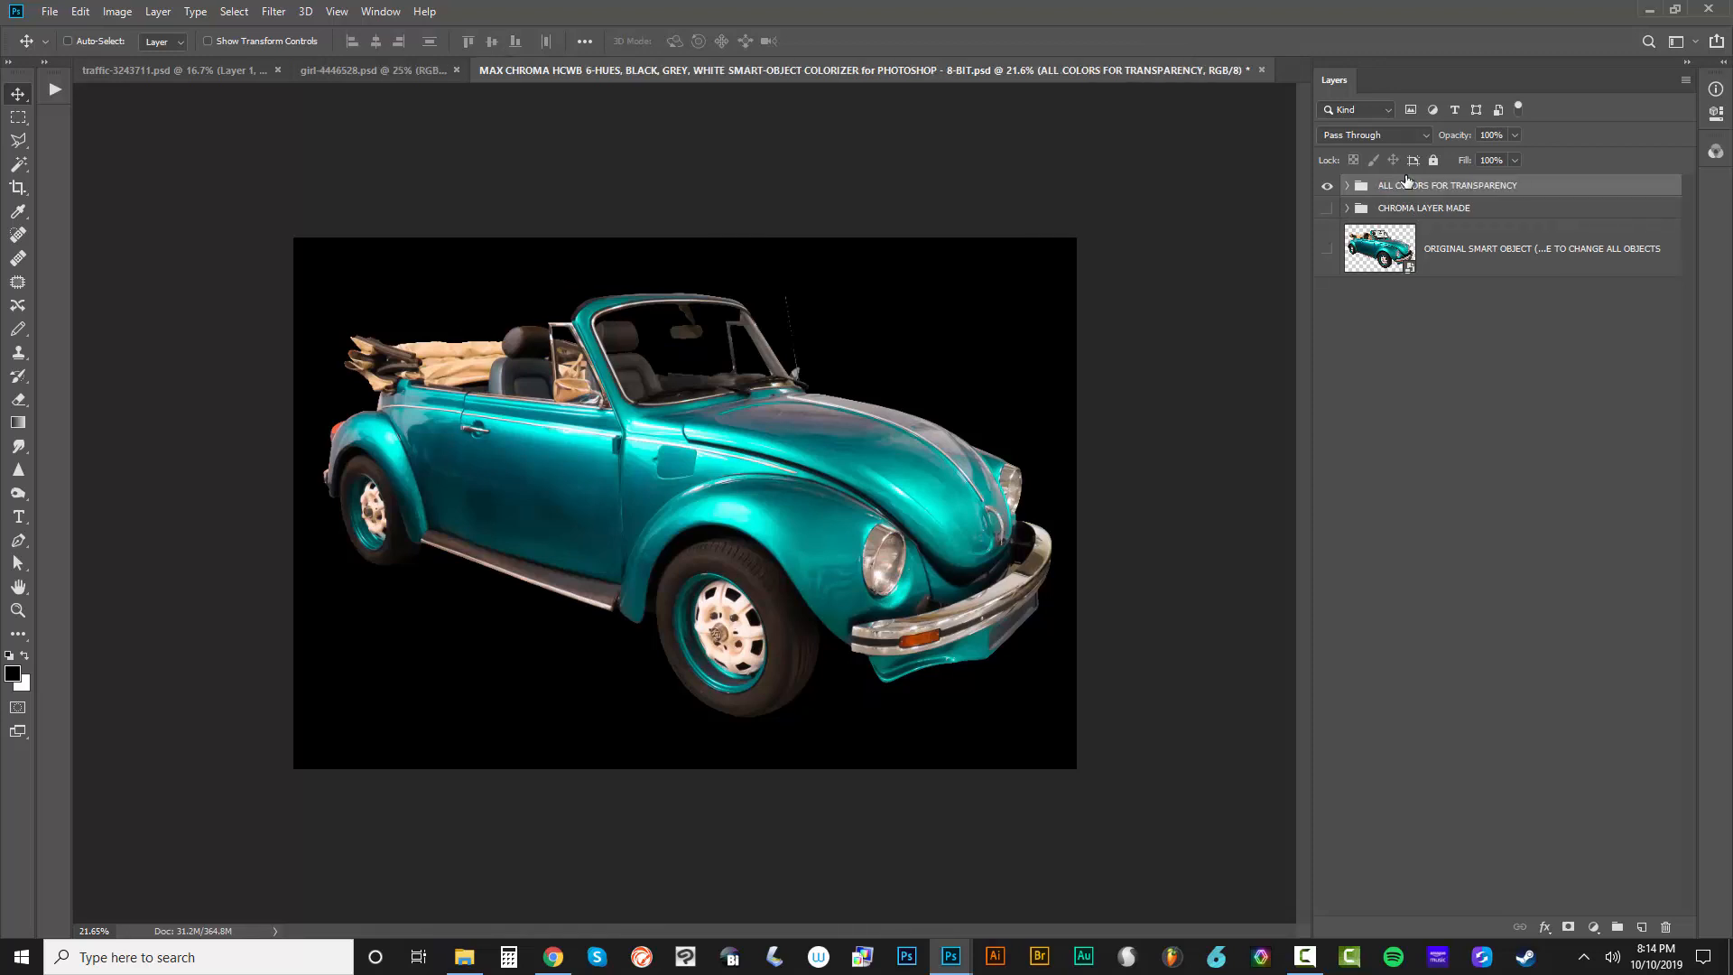
Hide the ALL COLORS FOR TRANSPARENCY group, show the original smart object layer and check its layer mask options
{"action": "left_click", "coordinate": [1326, 185]}
{"action": "left_click", "coordinate": [1326, 248]}
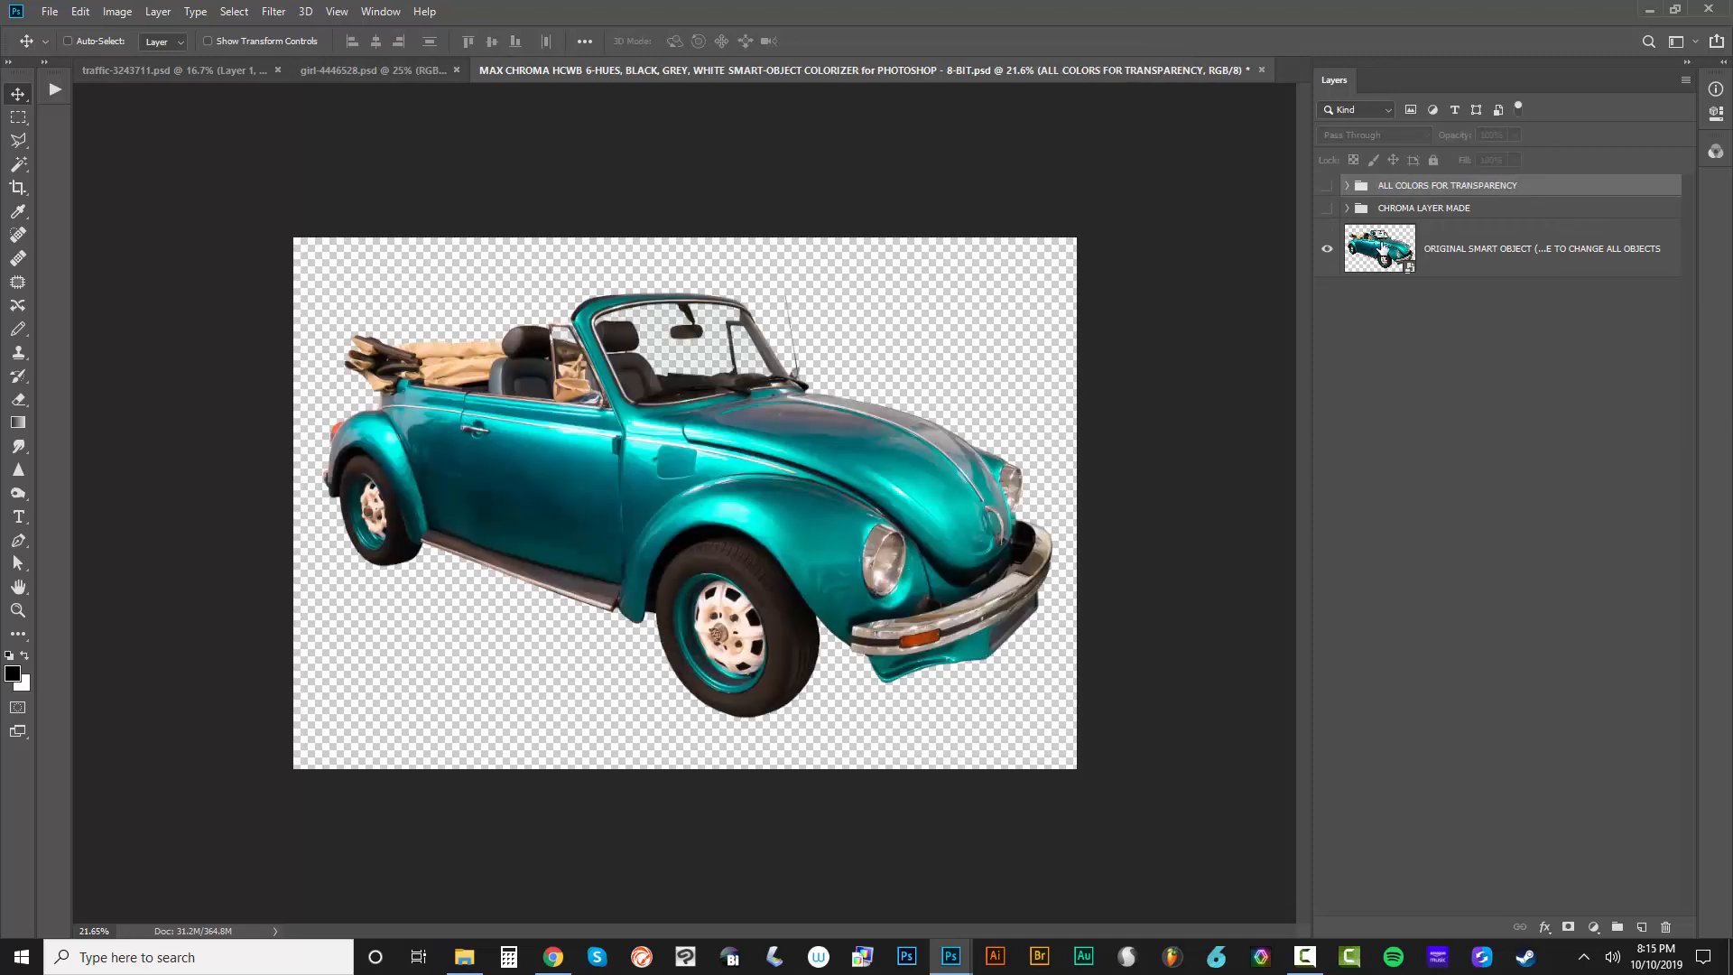
{"action": "left_click", "coordinate": [1381, 243]}
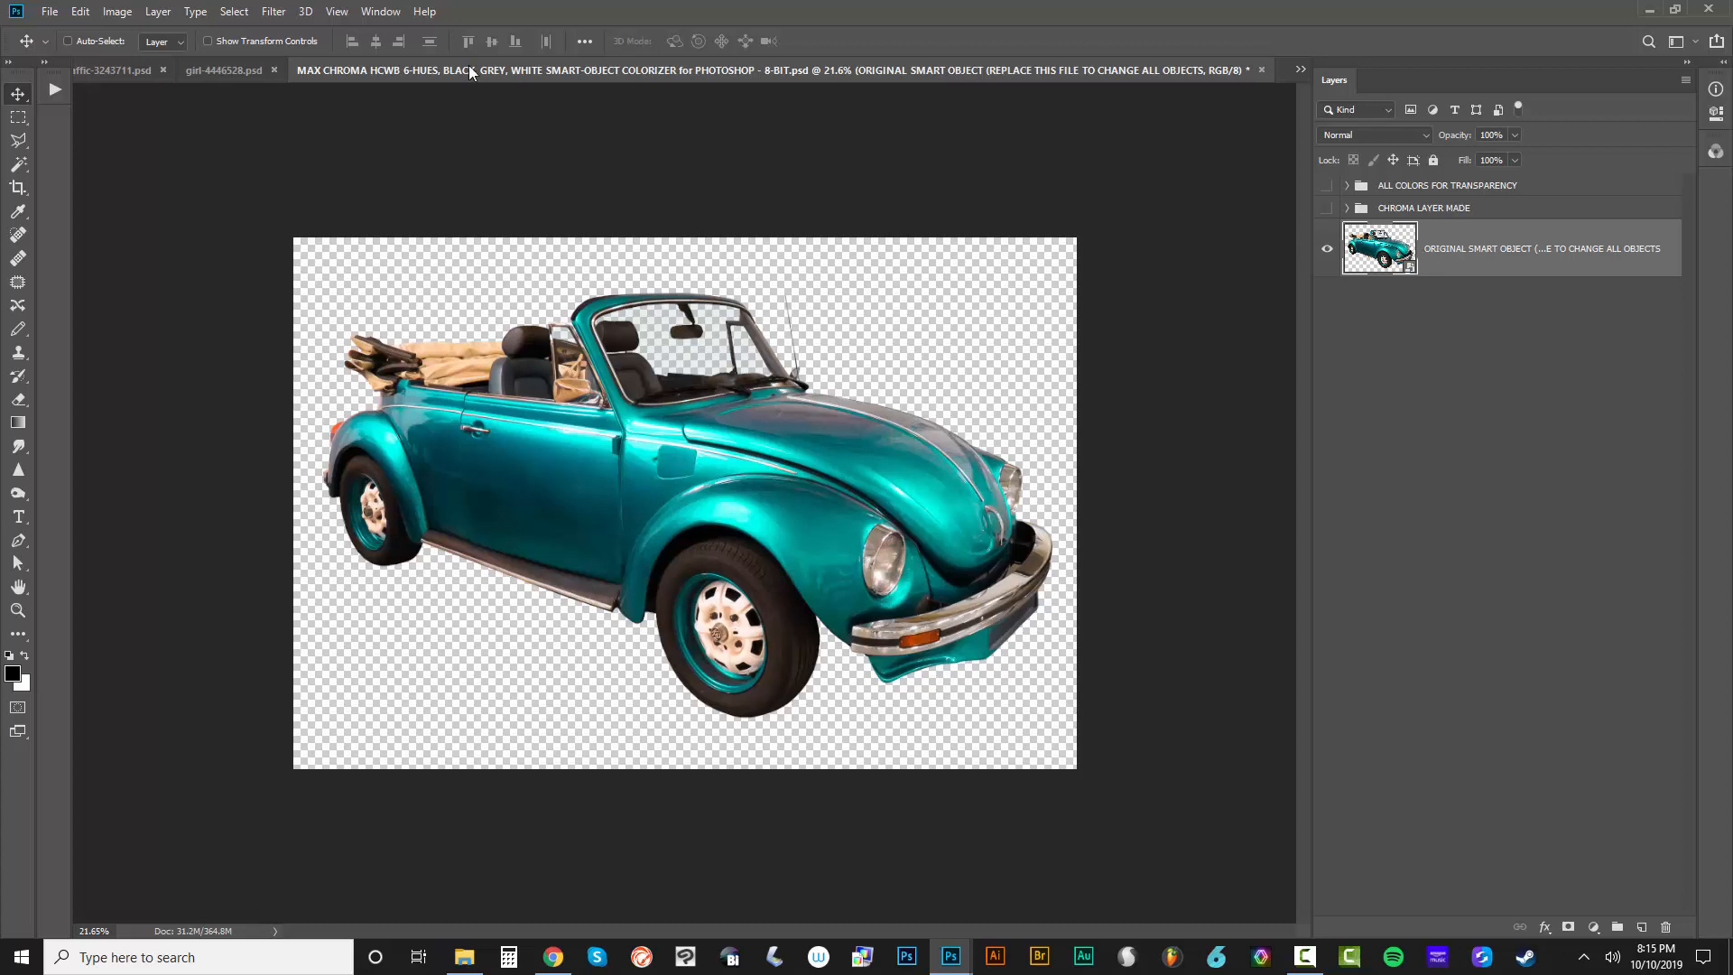
{"action": "left_click", "coordinate": [162, 14]}
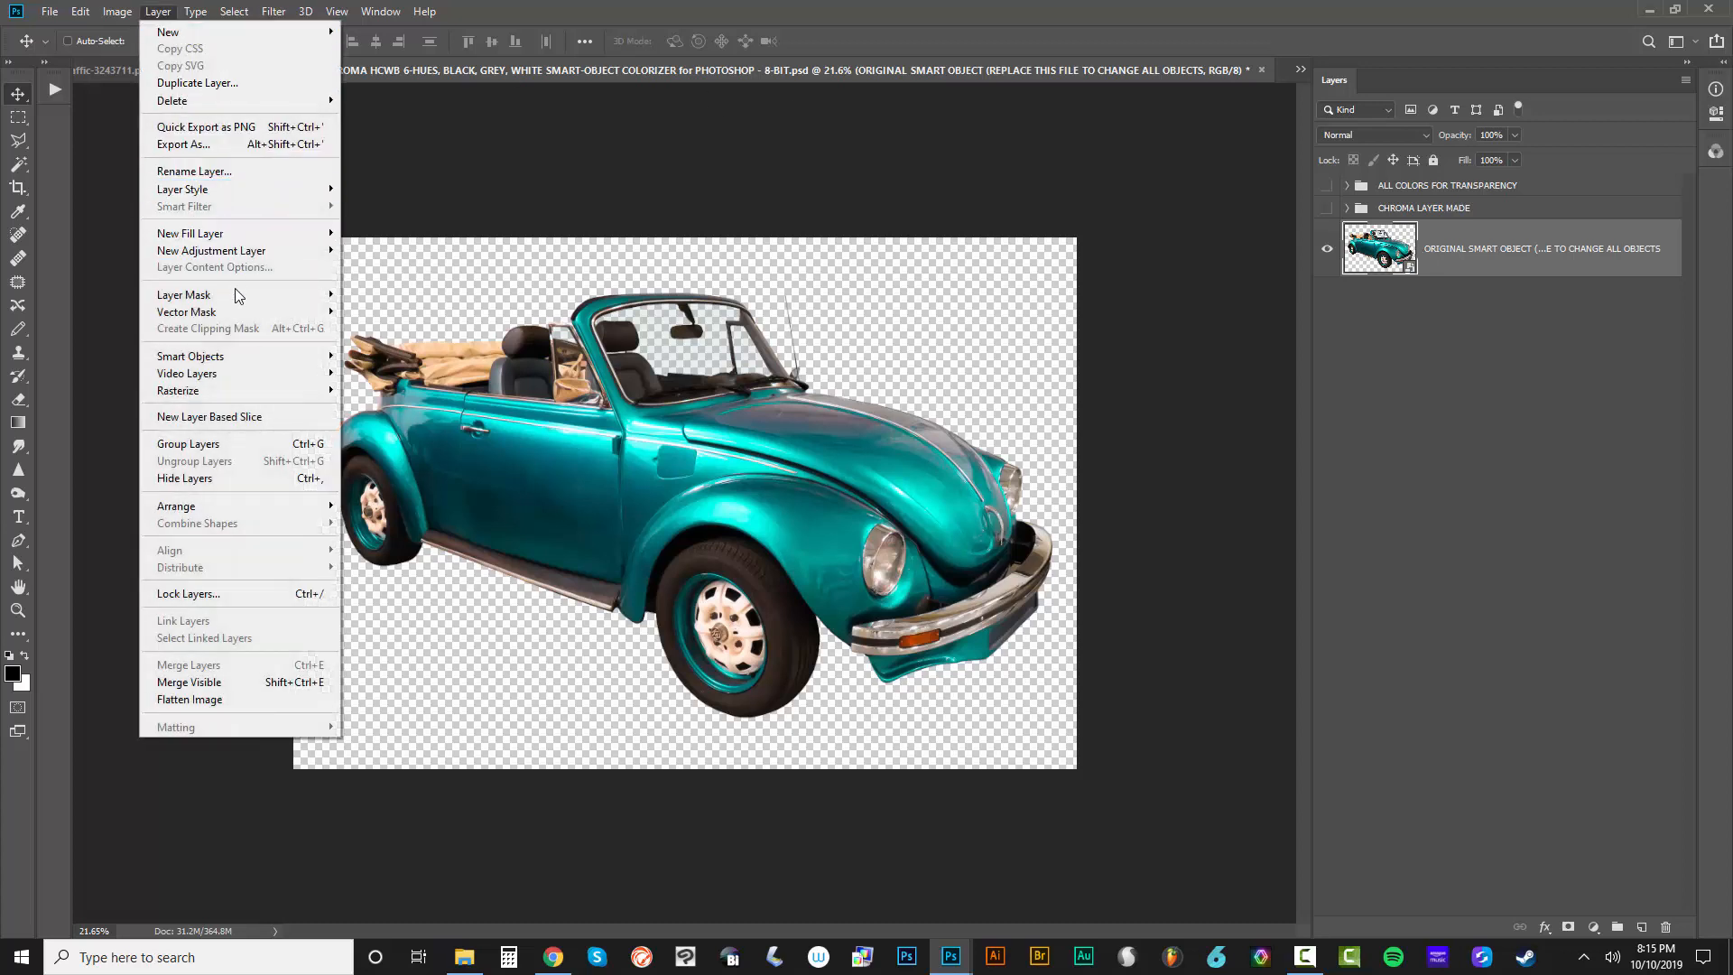
{"action": "mouse_move", "coordinate": [241, 299]}
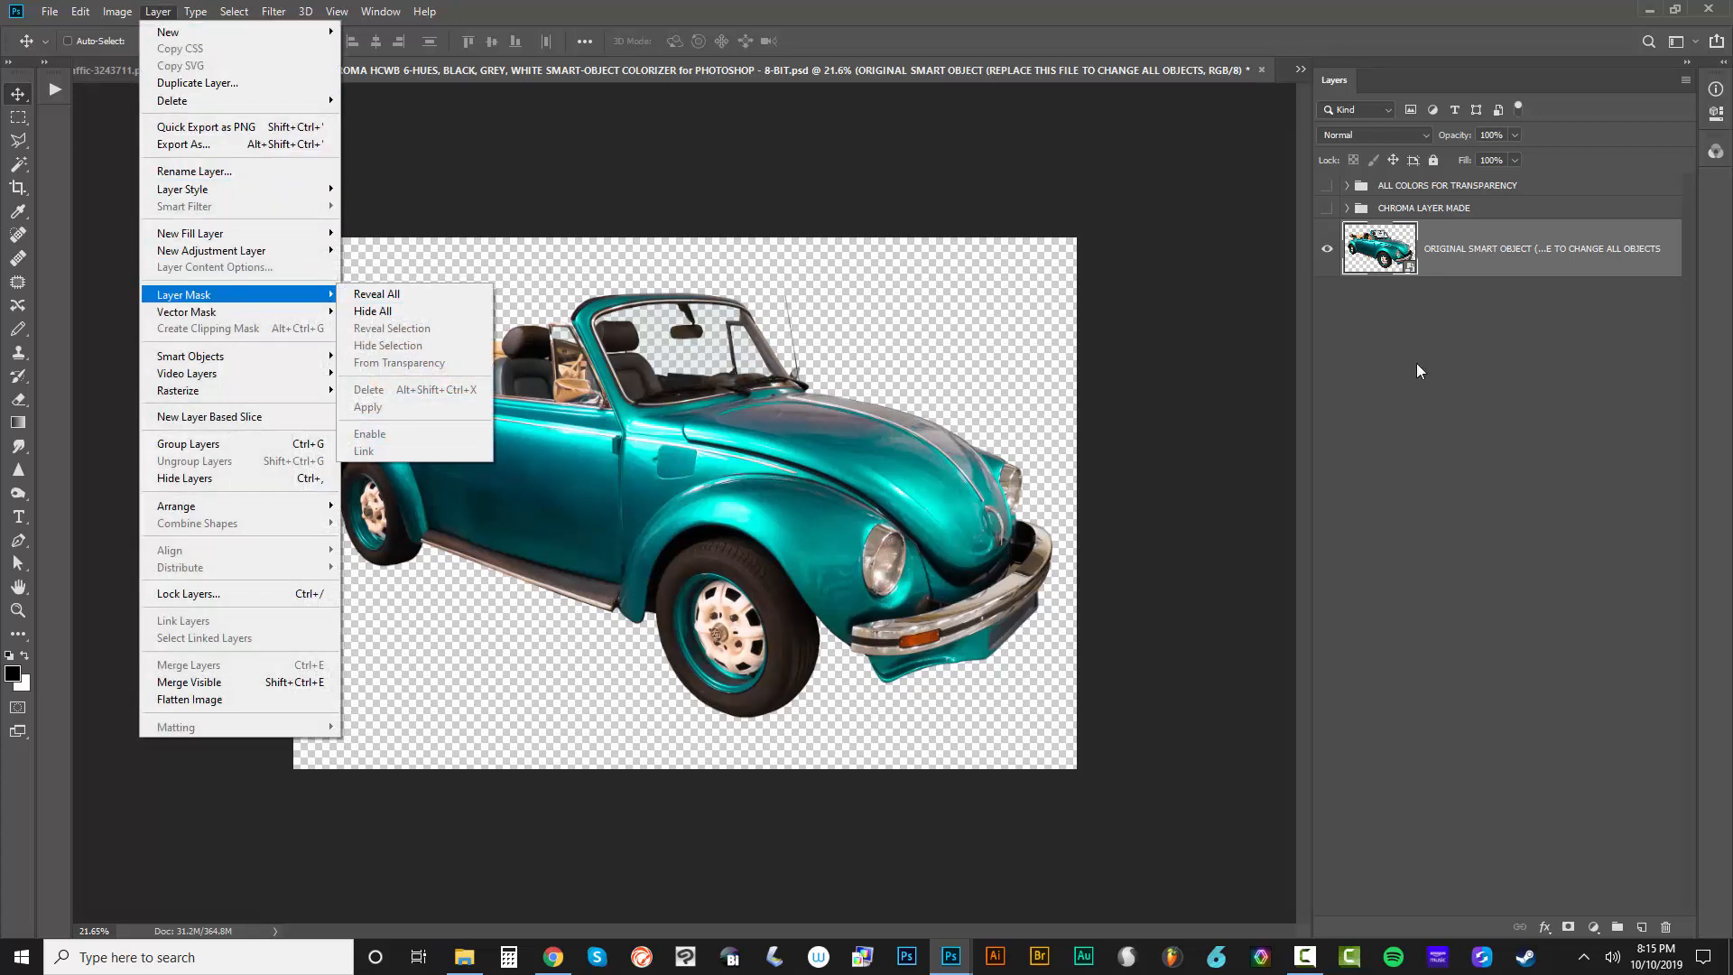
Duplicate the original smart object layer with the default name and rasterize the copy
{"action": "left_click", "coordinate": [1438, 259]}
{"action": "right_click", "coordinate": [1464, 273]}
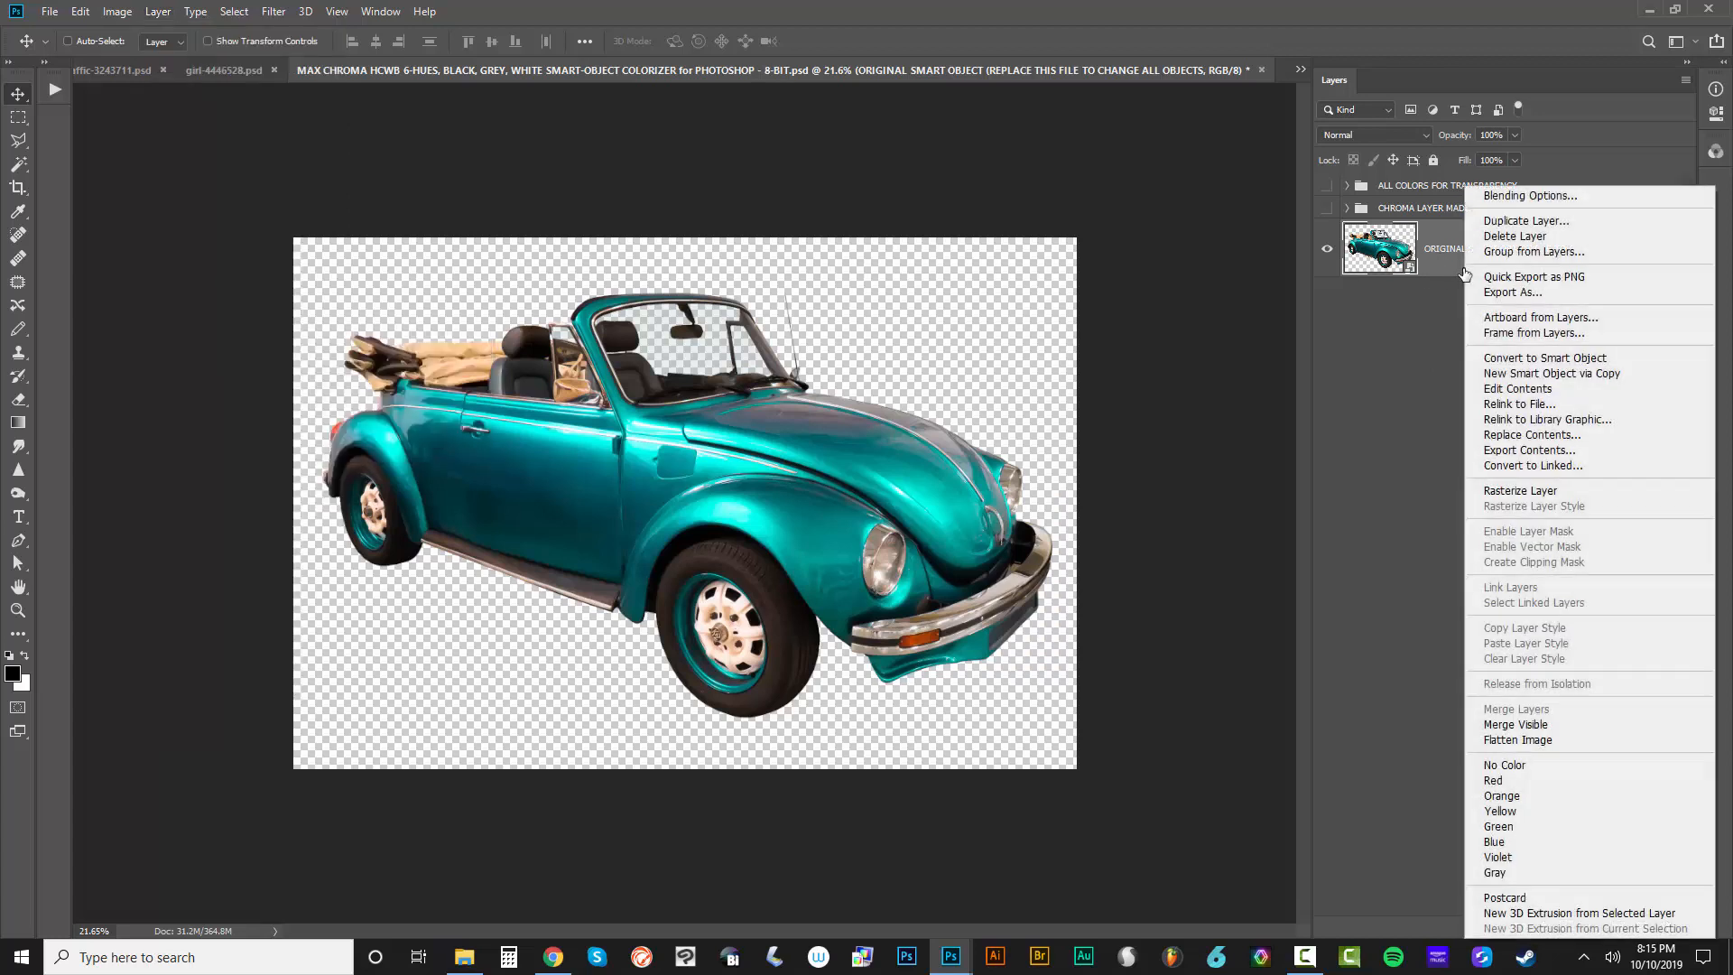
{"action": "left_click", "coordinate": [1549, 230]}
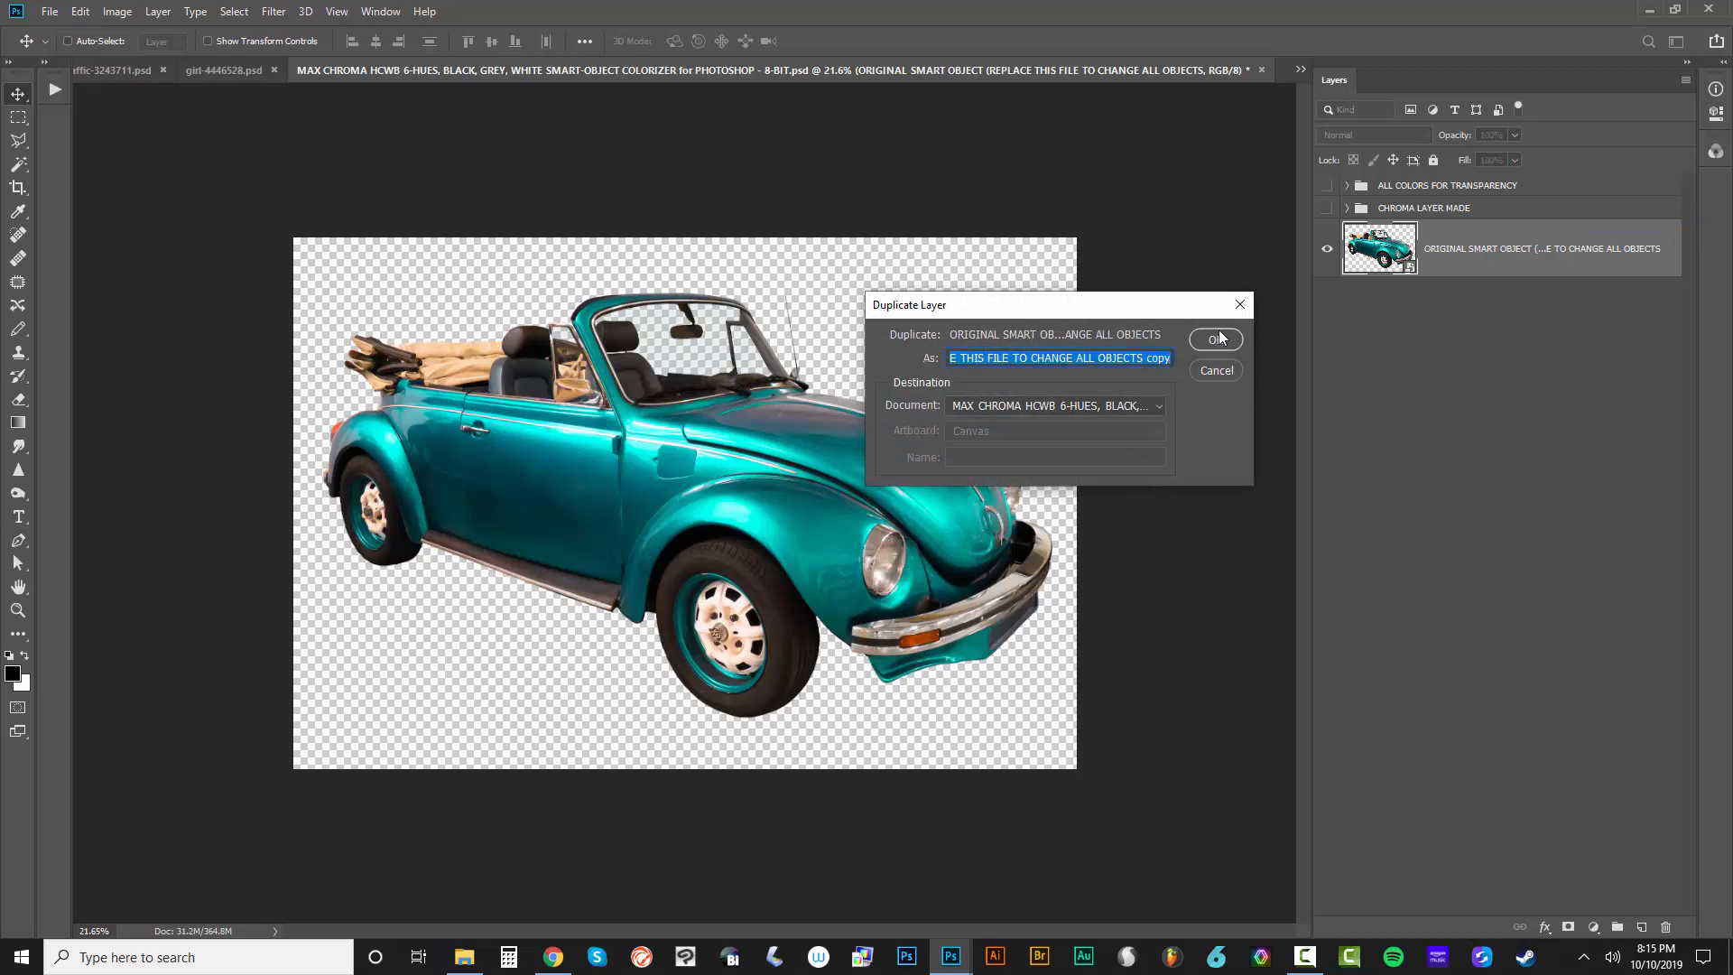
{"action": "left_click", "coordinate": [1219, 337]}
{"action": "right_click", "coordinate": [1464, 258]}
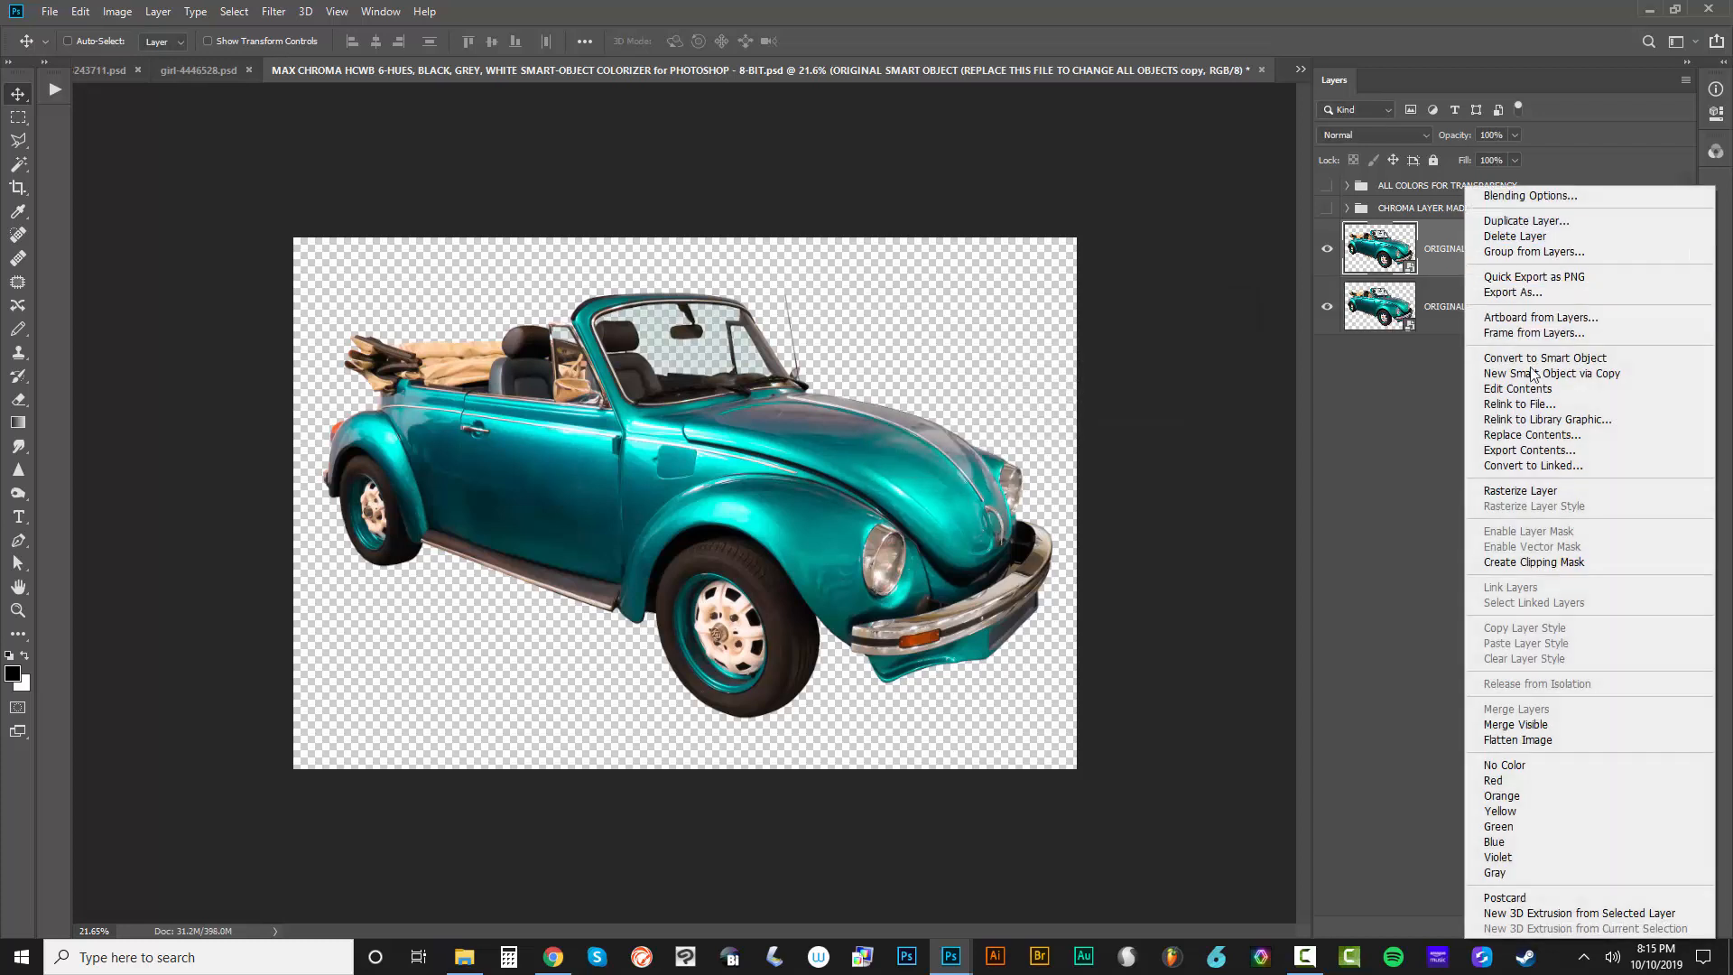
{"action": "left_click", "coordinate": [1530, 489]}
Create a layer mask from transparency on the rasterized copy and move it onto the ALL COLORS FOR TRANSPARENCY group
{"action": "left_click", "coordinate": [152, 11]}
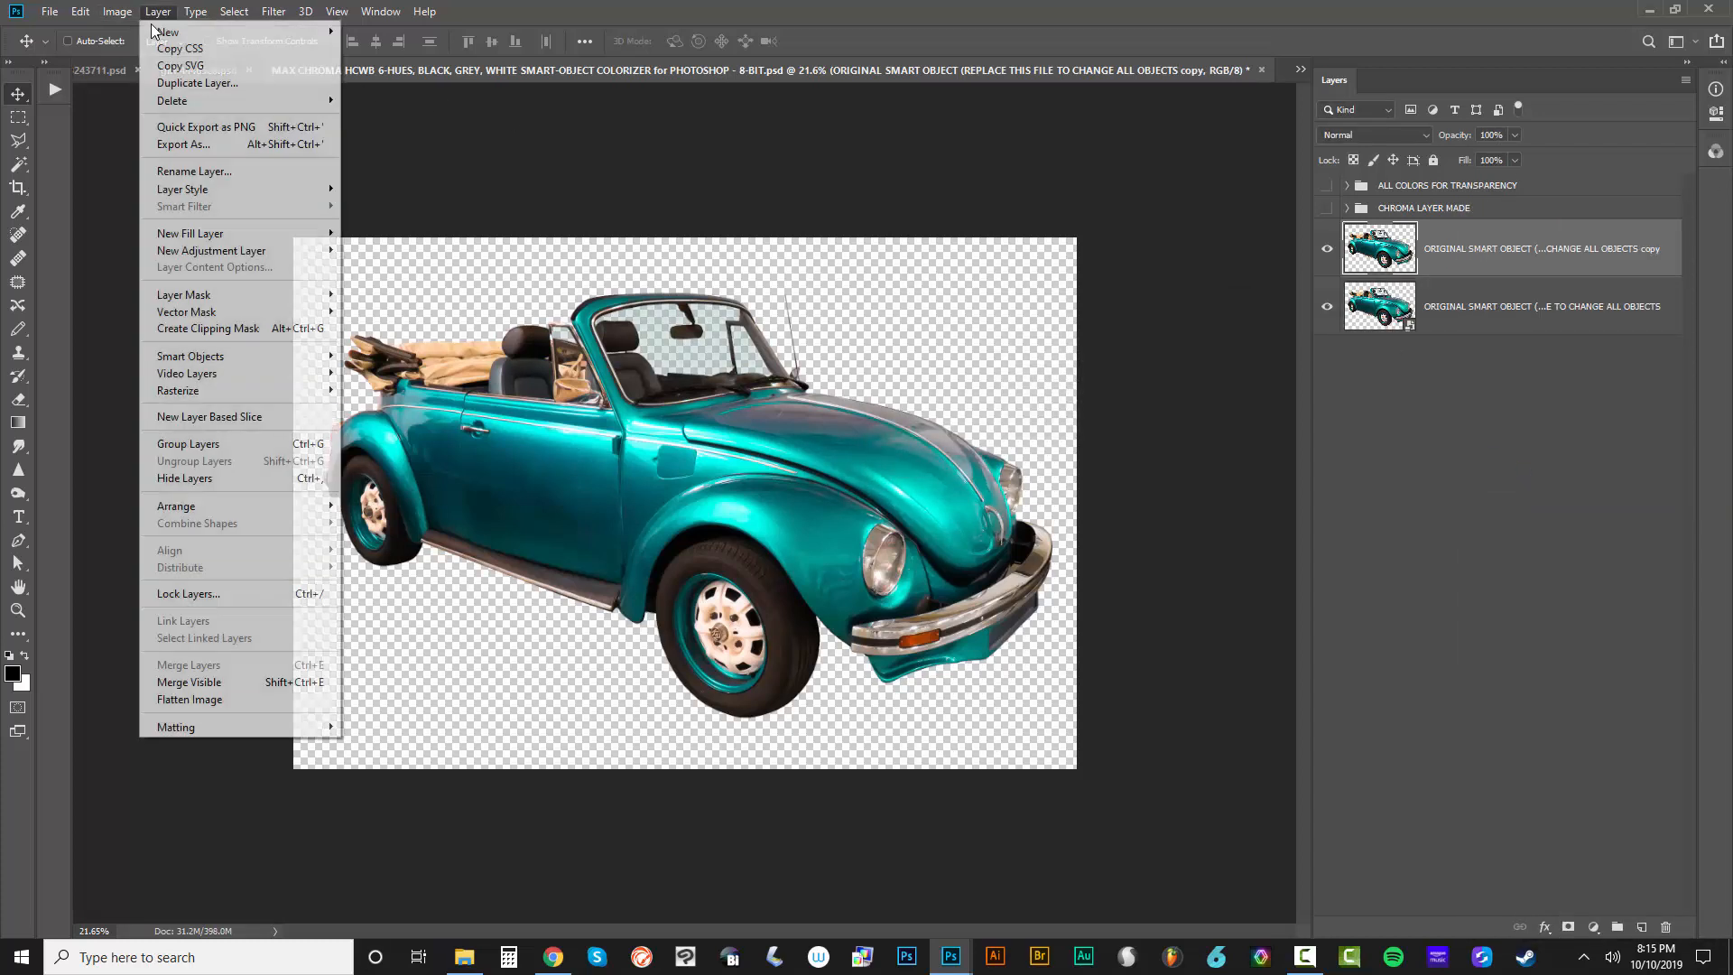
{"action": "mouse_move", "coordinate": [209, 296]}
{"action": "left_click", "coordinate": [408, 362]}
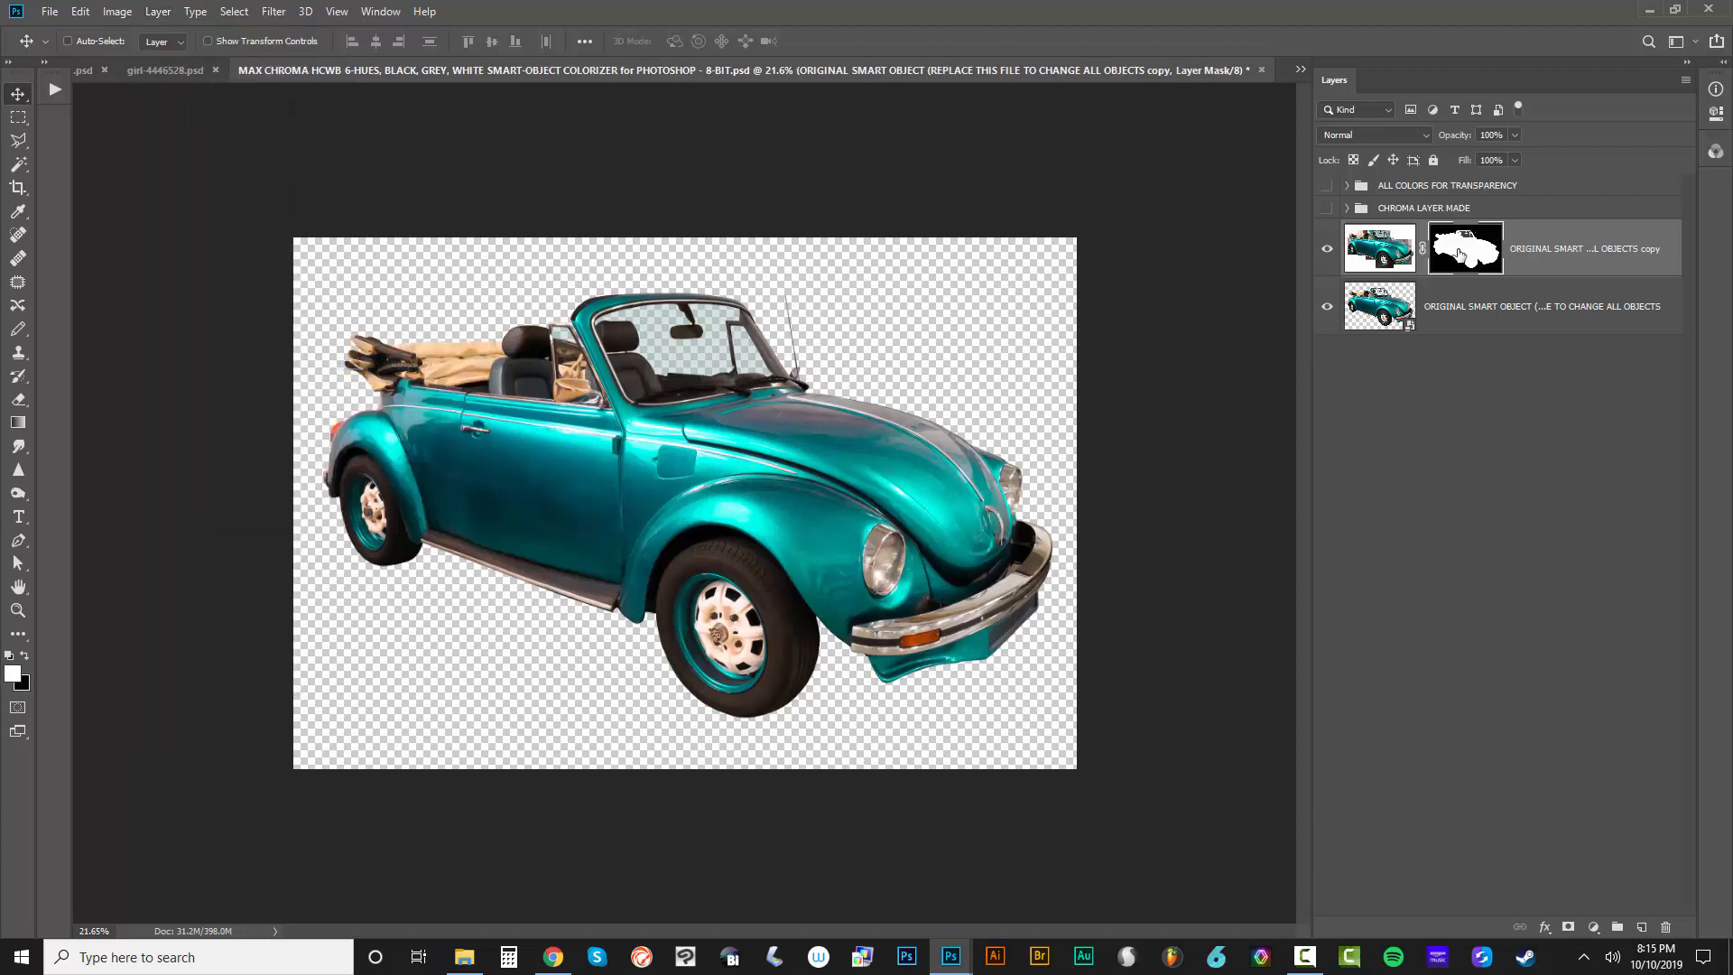
{"action": "left_click_drag", "start_coordinate": [1459, 254], "coordinate": [1462, 197]}
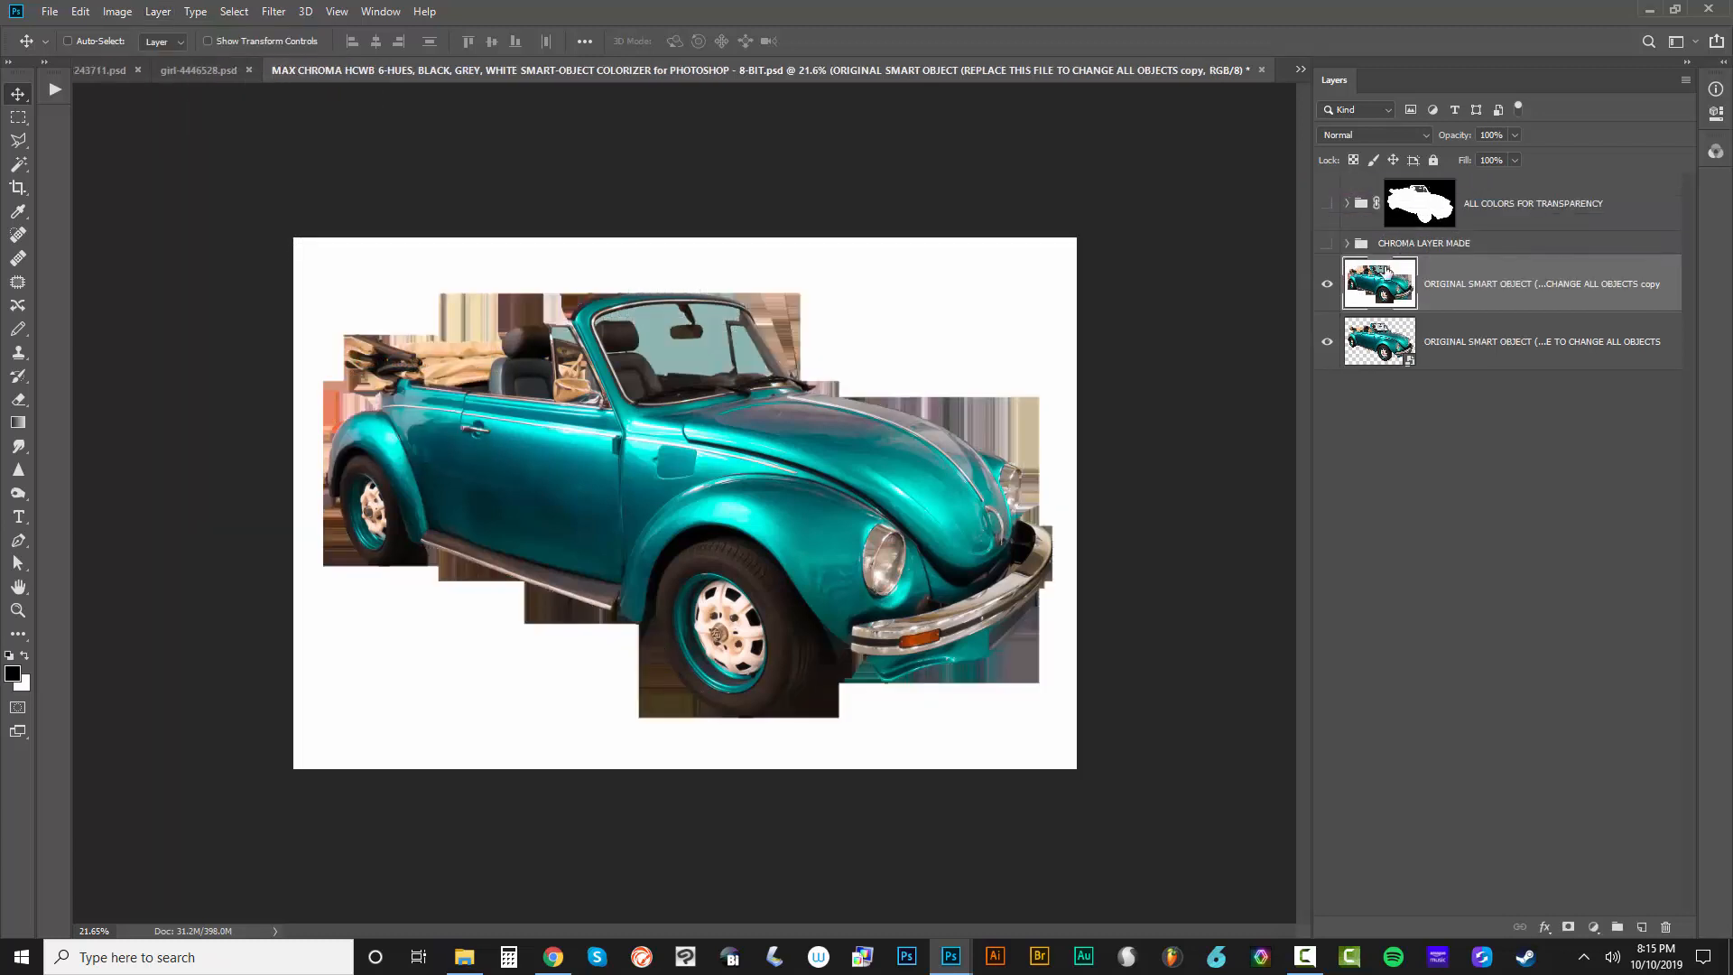
Leave only the masked ALL COLORS FOR TRANSPARENCY group visible and expanded, and delete the rasterized copy layer
{"action": "left_click", "coordinate": [1327, 283]}
{"action": "left_click", "coordinate": [1326, 203]}
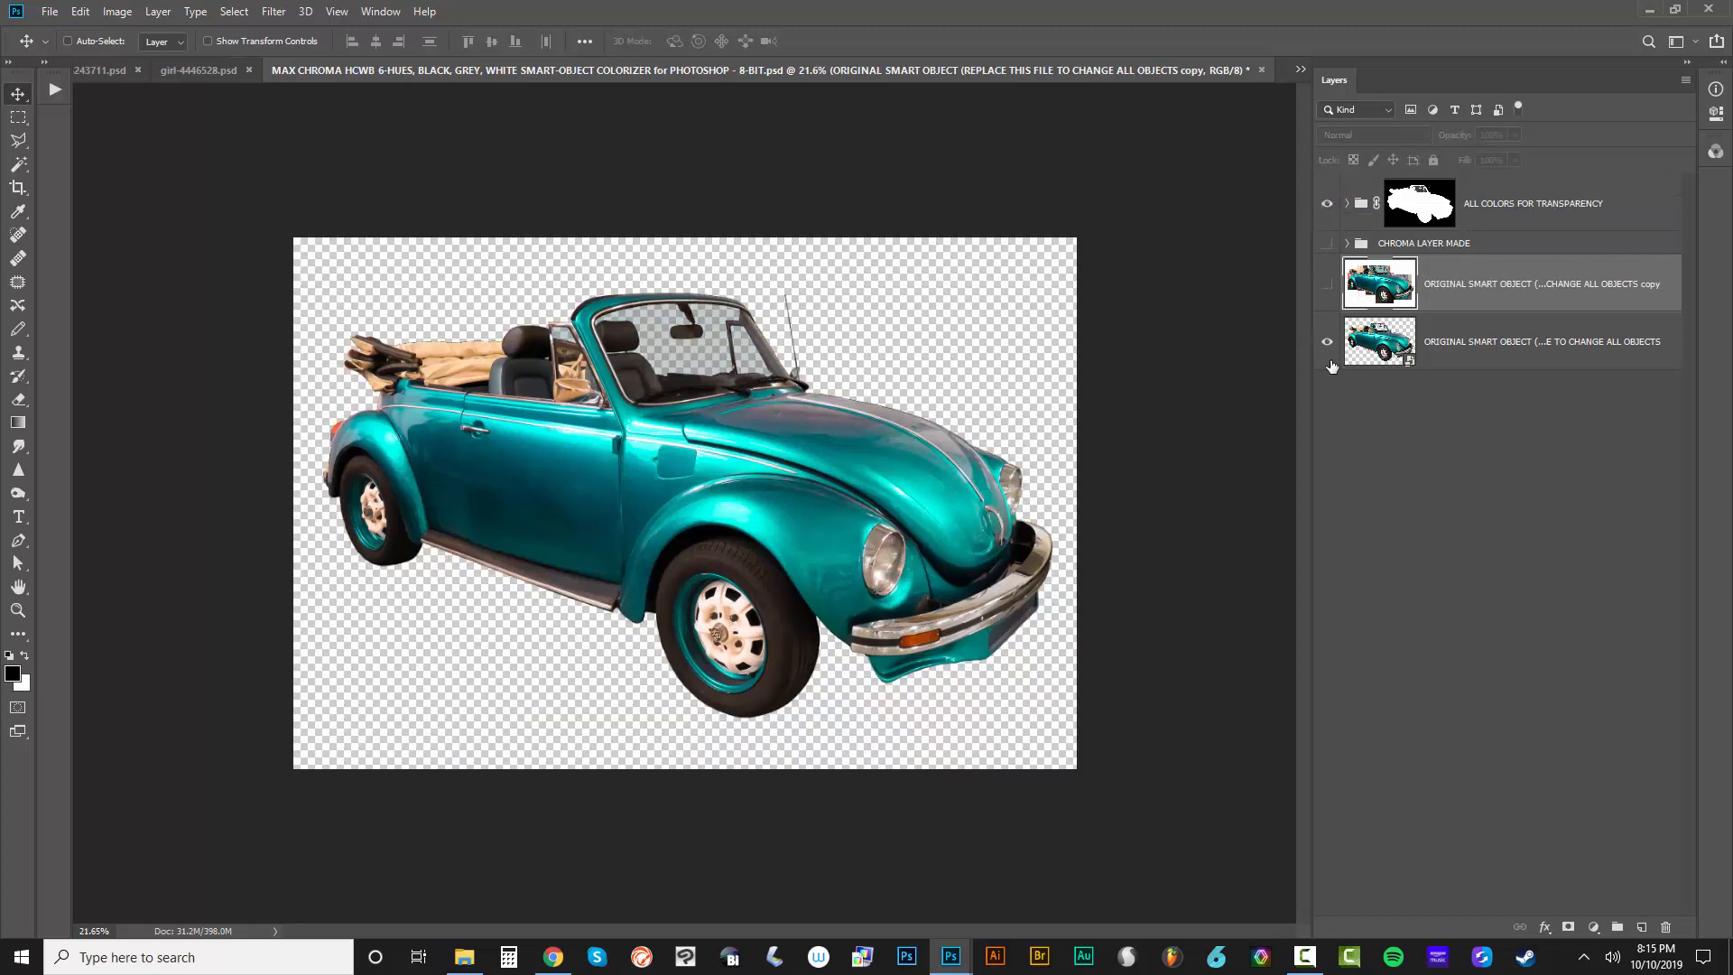
{"action": "left_click", "coordinate": [1326, 341]}
{"action": "left_click", "coordinate": [1346, 203]}
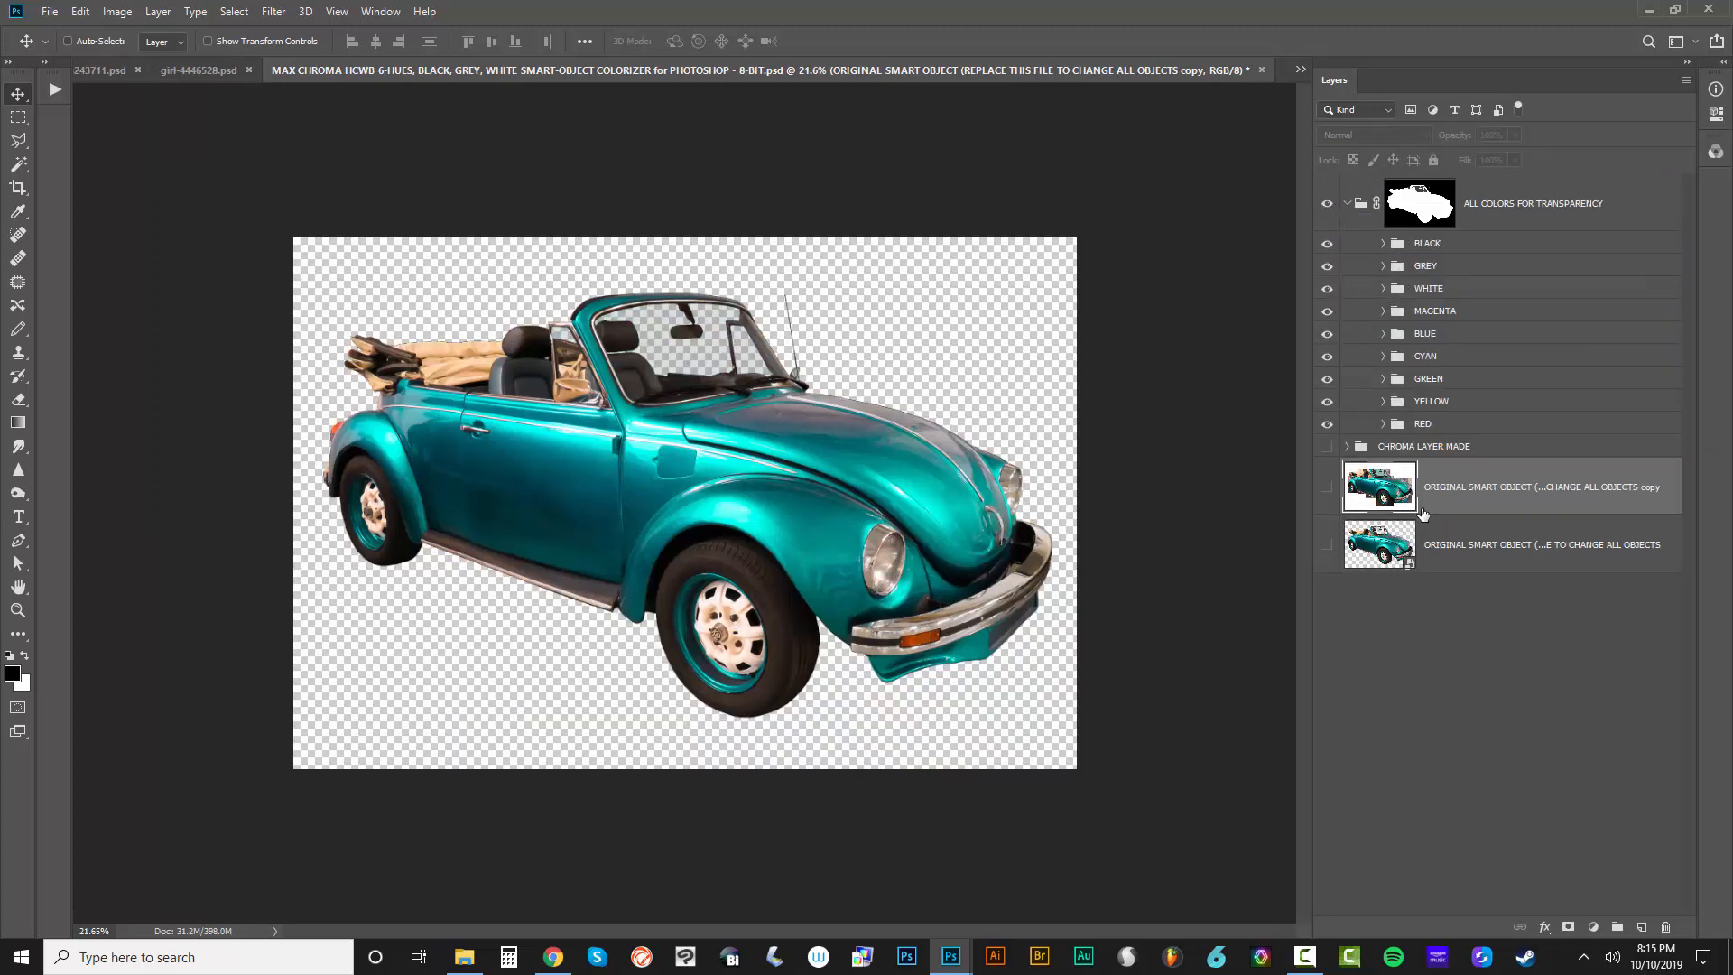
{"action": "key", "text": "Delete"}
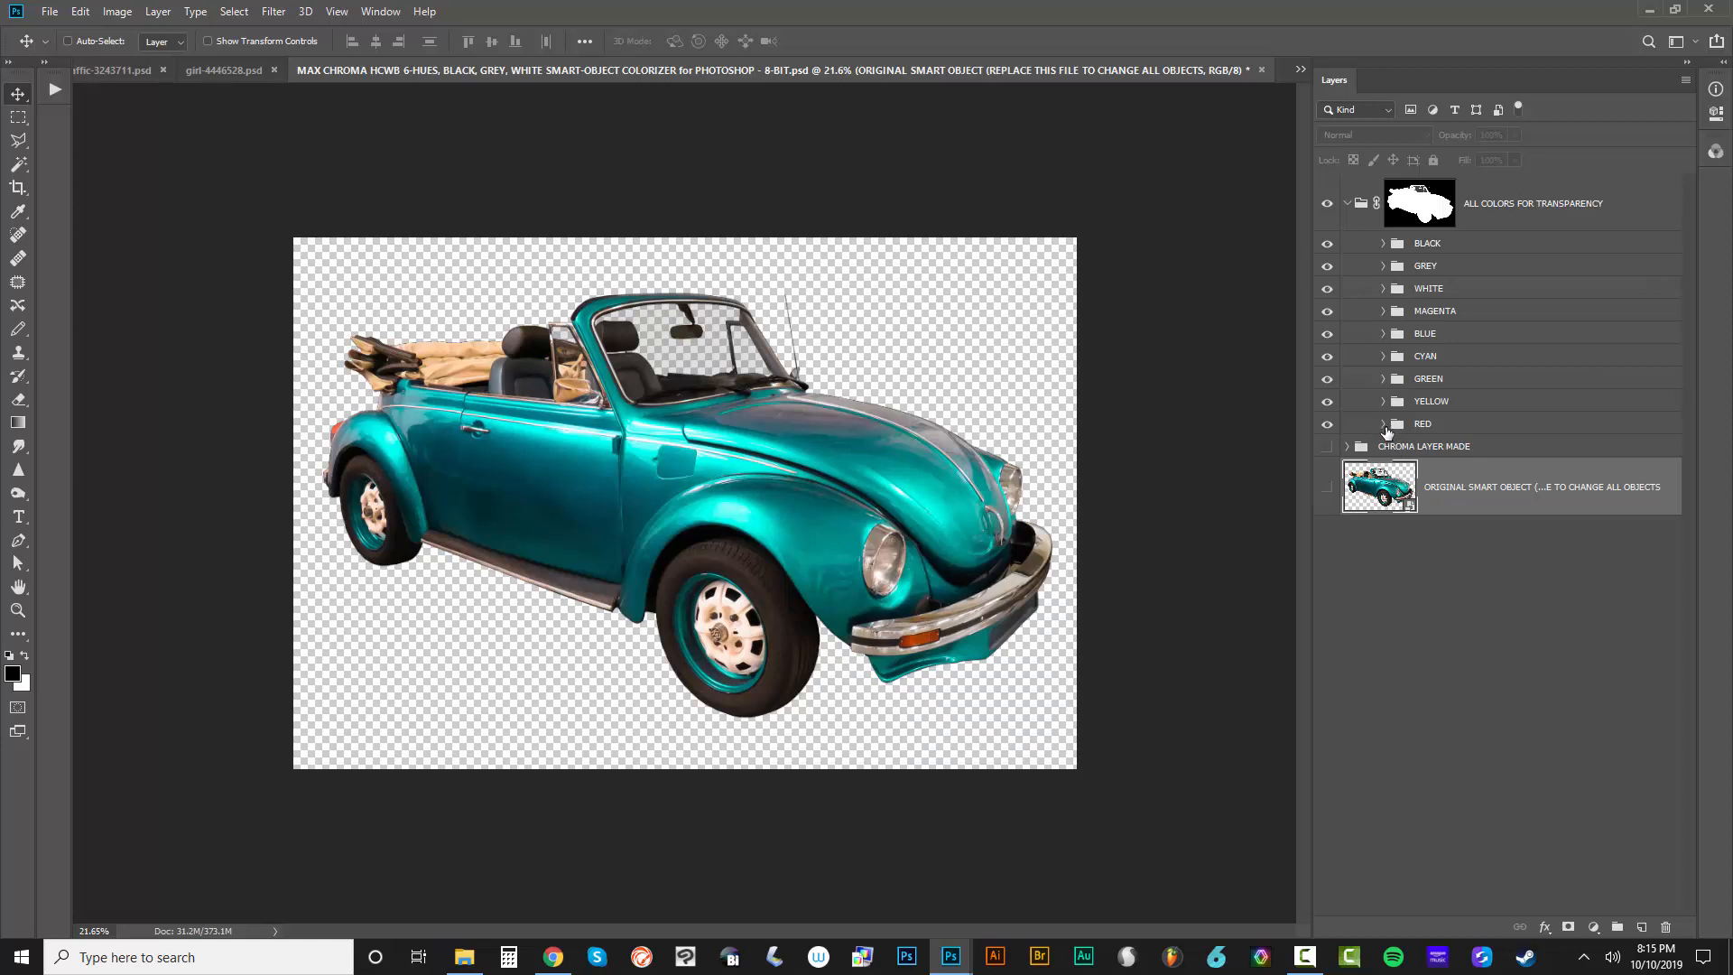
Expand the BLACK group, preview the red #993333 as the BLACKNESS COLORIZER fill color, and cancel the change
{"action": "left_click", "coordinate": [1383, 243]}
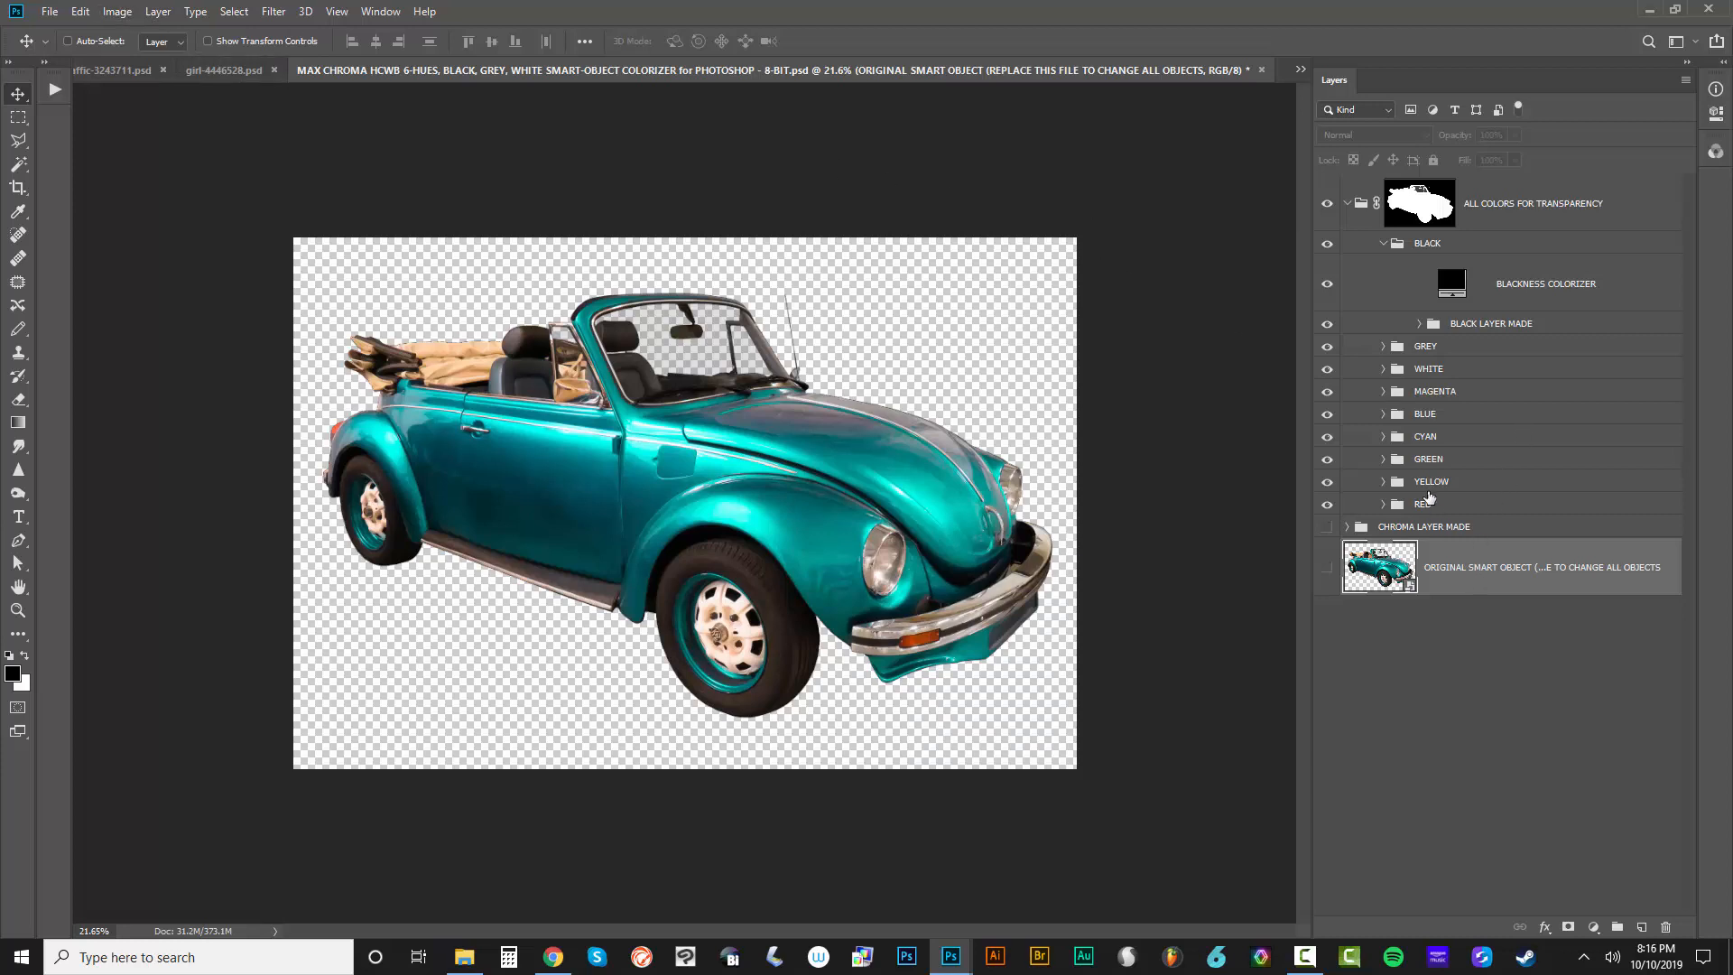
{"action": "double_click", "coordinate": [1449, 282]}
{"action": "left_click_drag", "start_coordinate": [1369, 416], "coordinate": [1407, 372]}
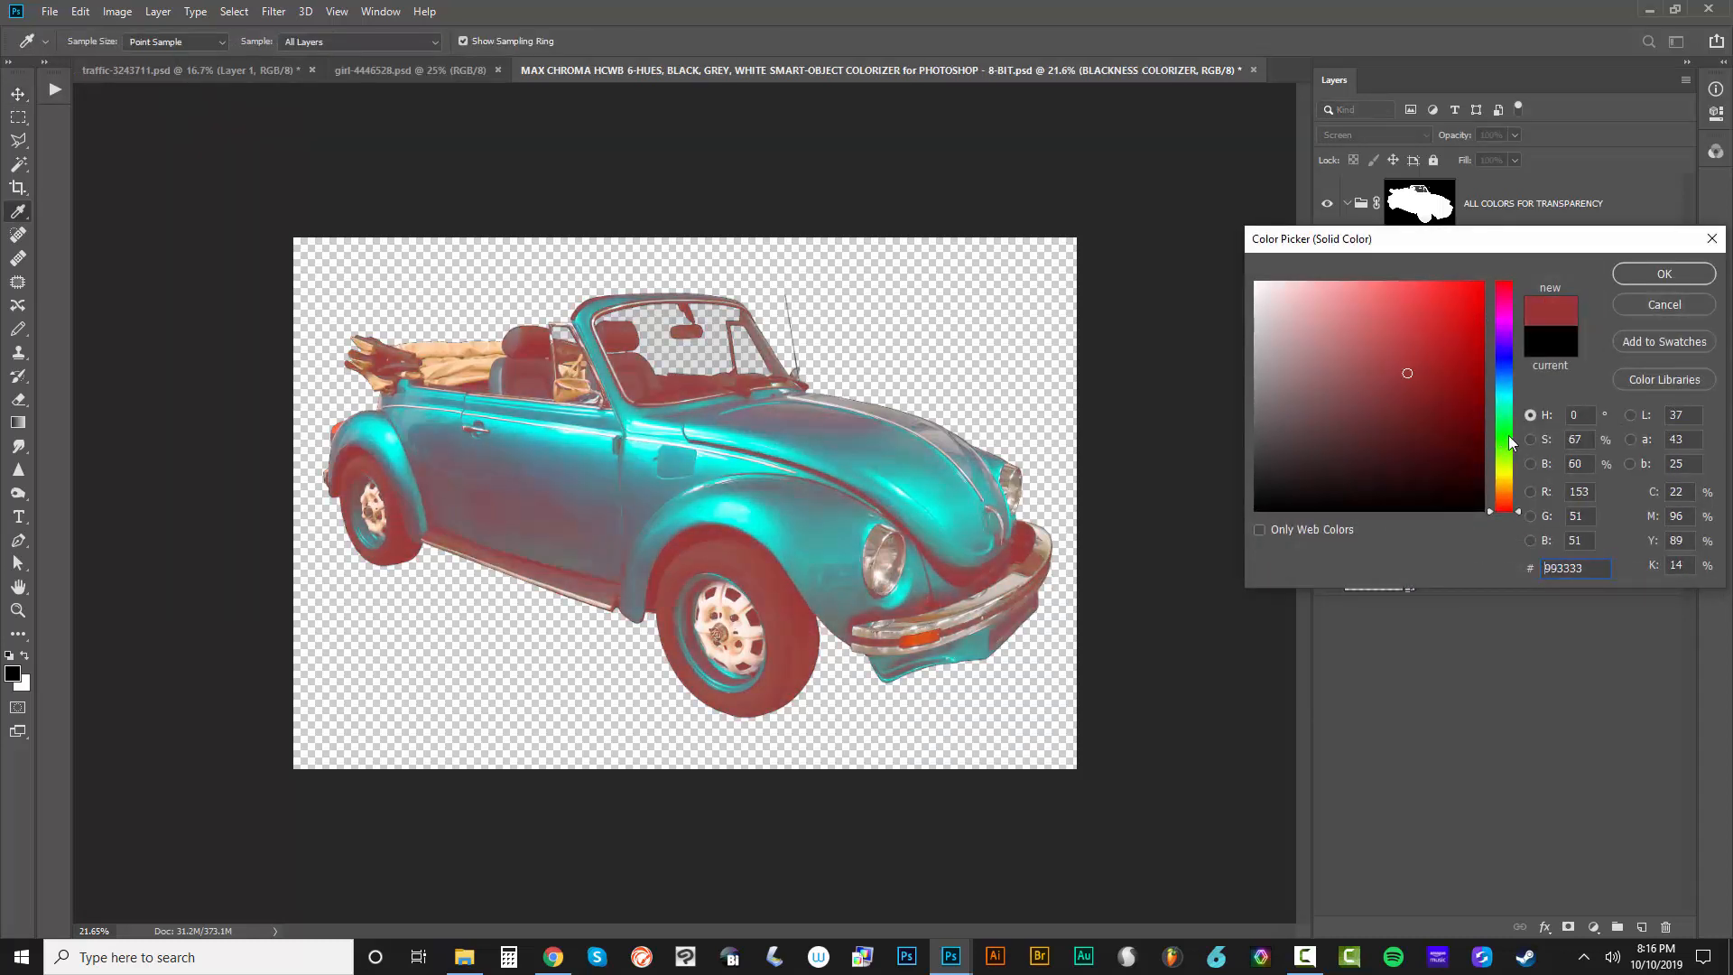
{"action": "left_click_drag", "start_coordinate": [1510, 436], "coordinate": [1508, 508]}
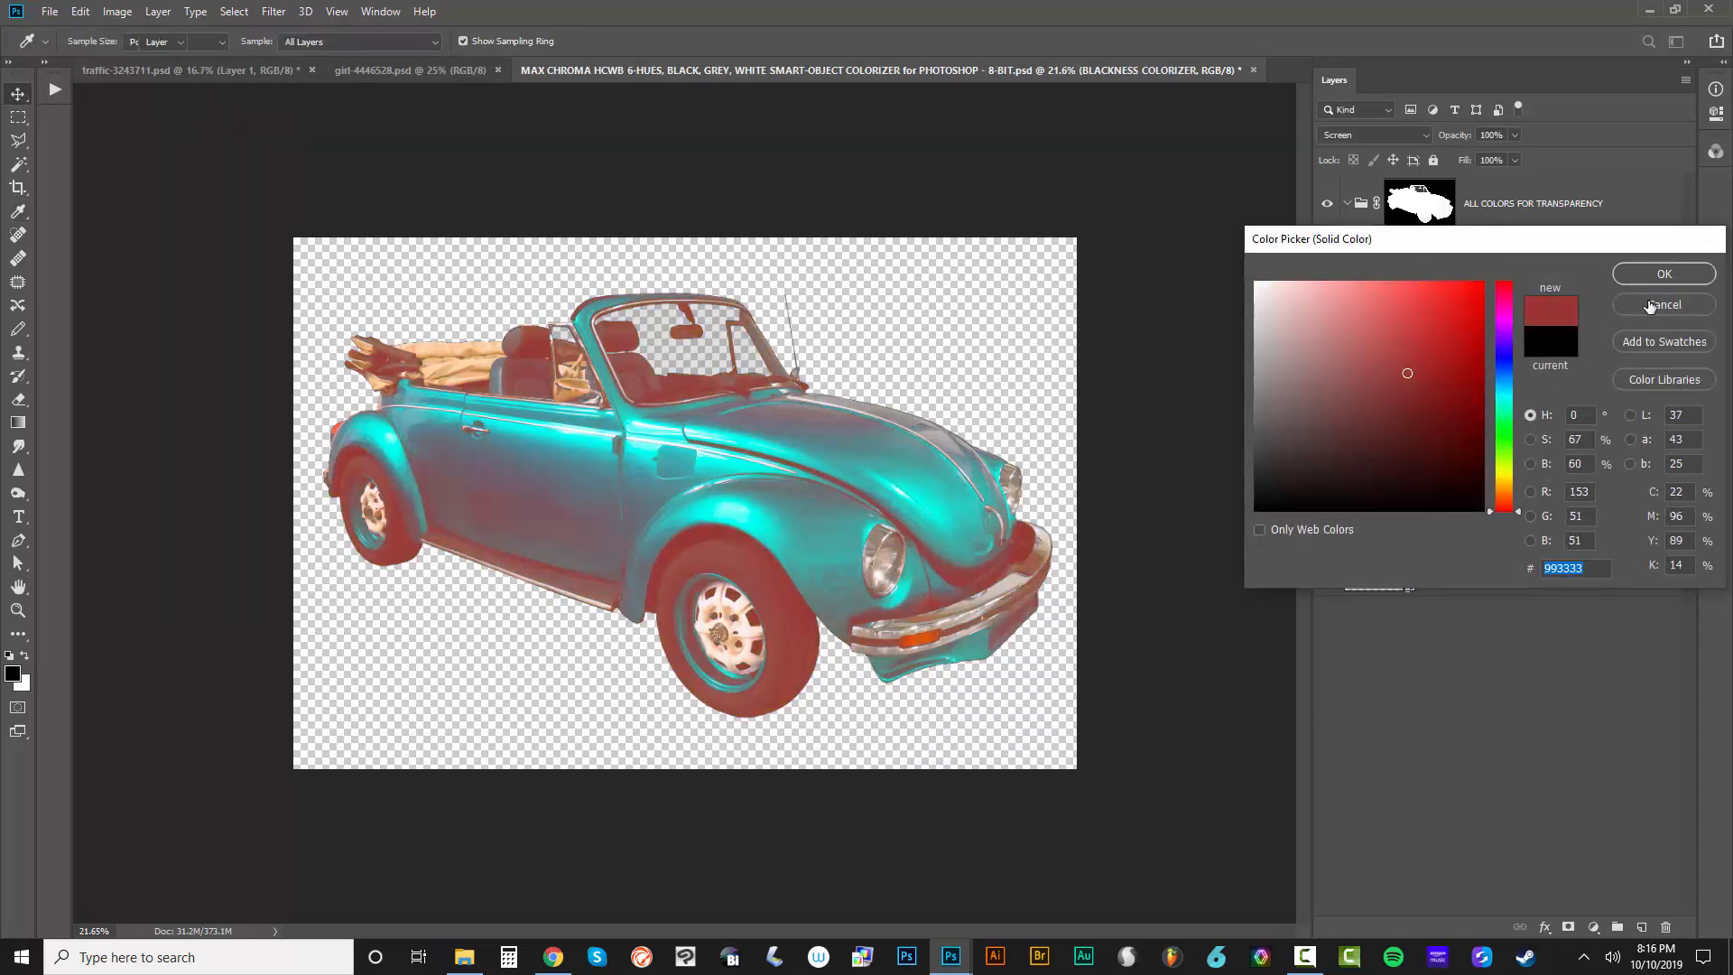
{"action": "left_click", "coordinate": [1660, 305]}
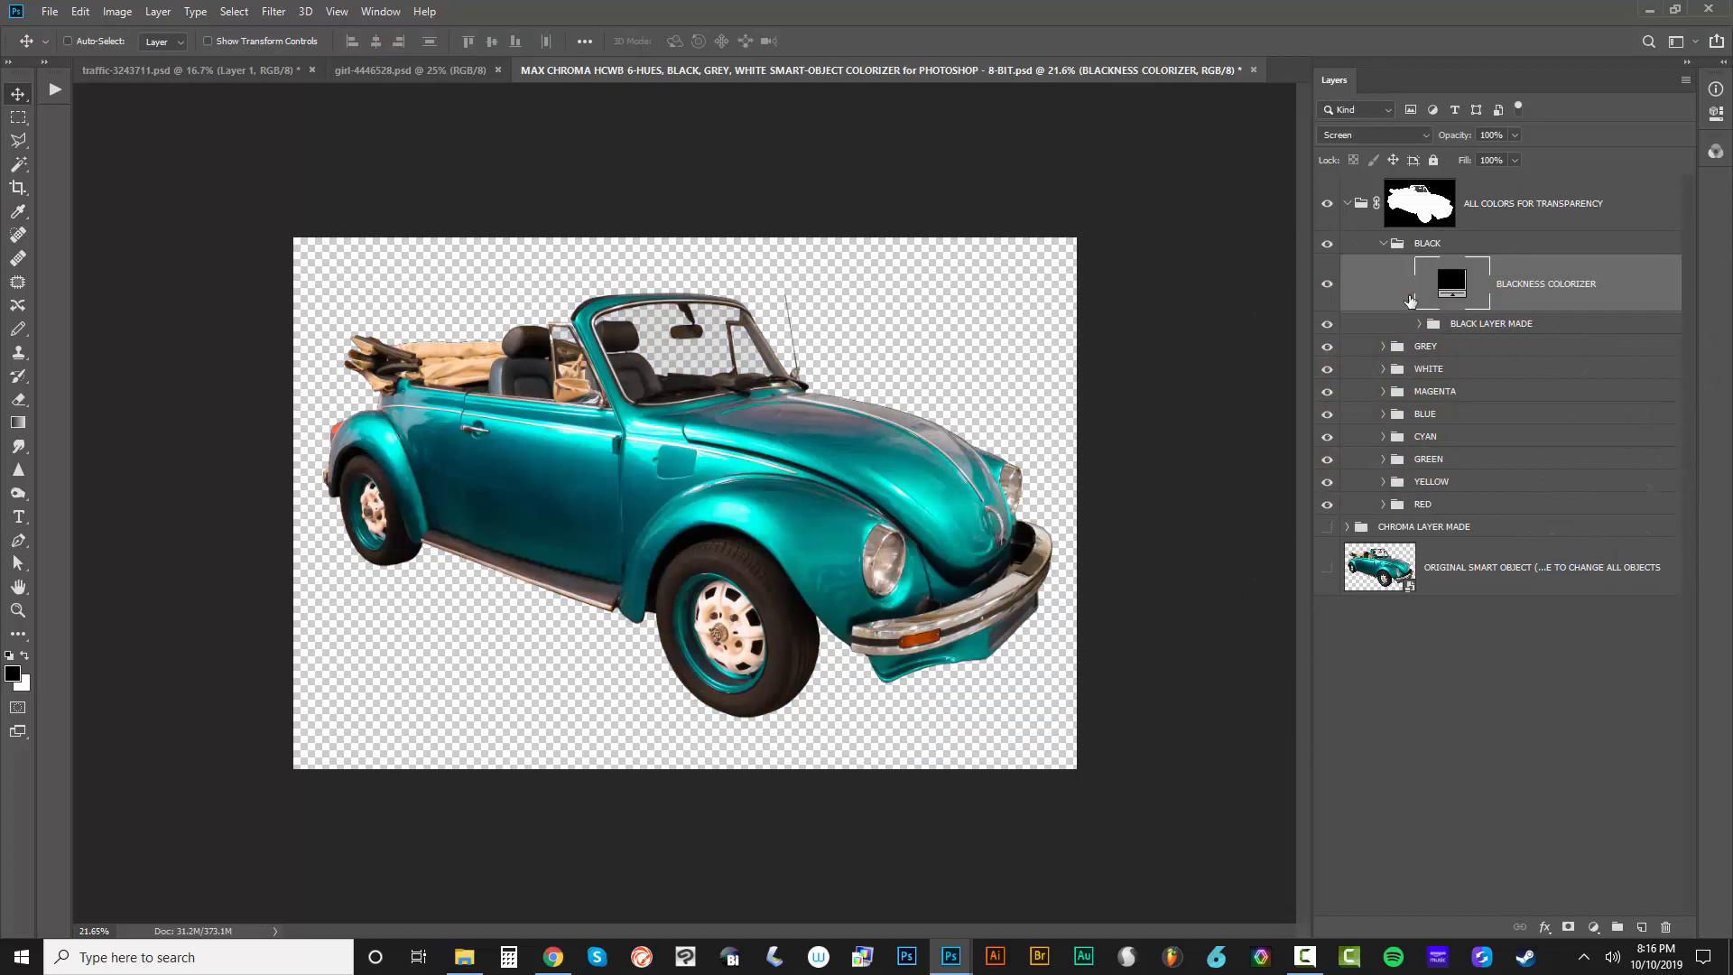
Expand the GREY group, preview the lighter grey #8E8E8E as the GREY COLORIZER fill color, cancel it, and collapse the GREY and BLACK groups
{"action": "left_click", "coordinate": [1383, 346]}
{"action": "double_click", "coordinate": [1454, 392]}
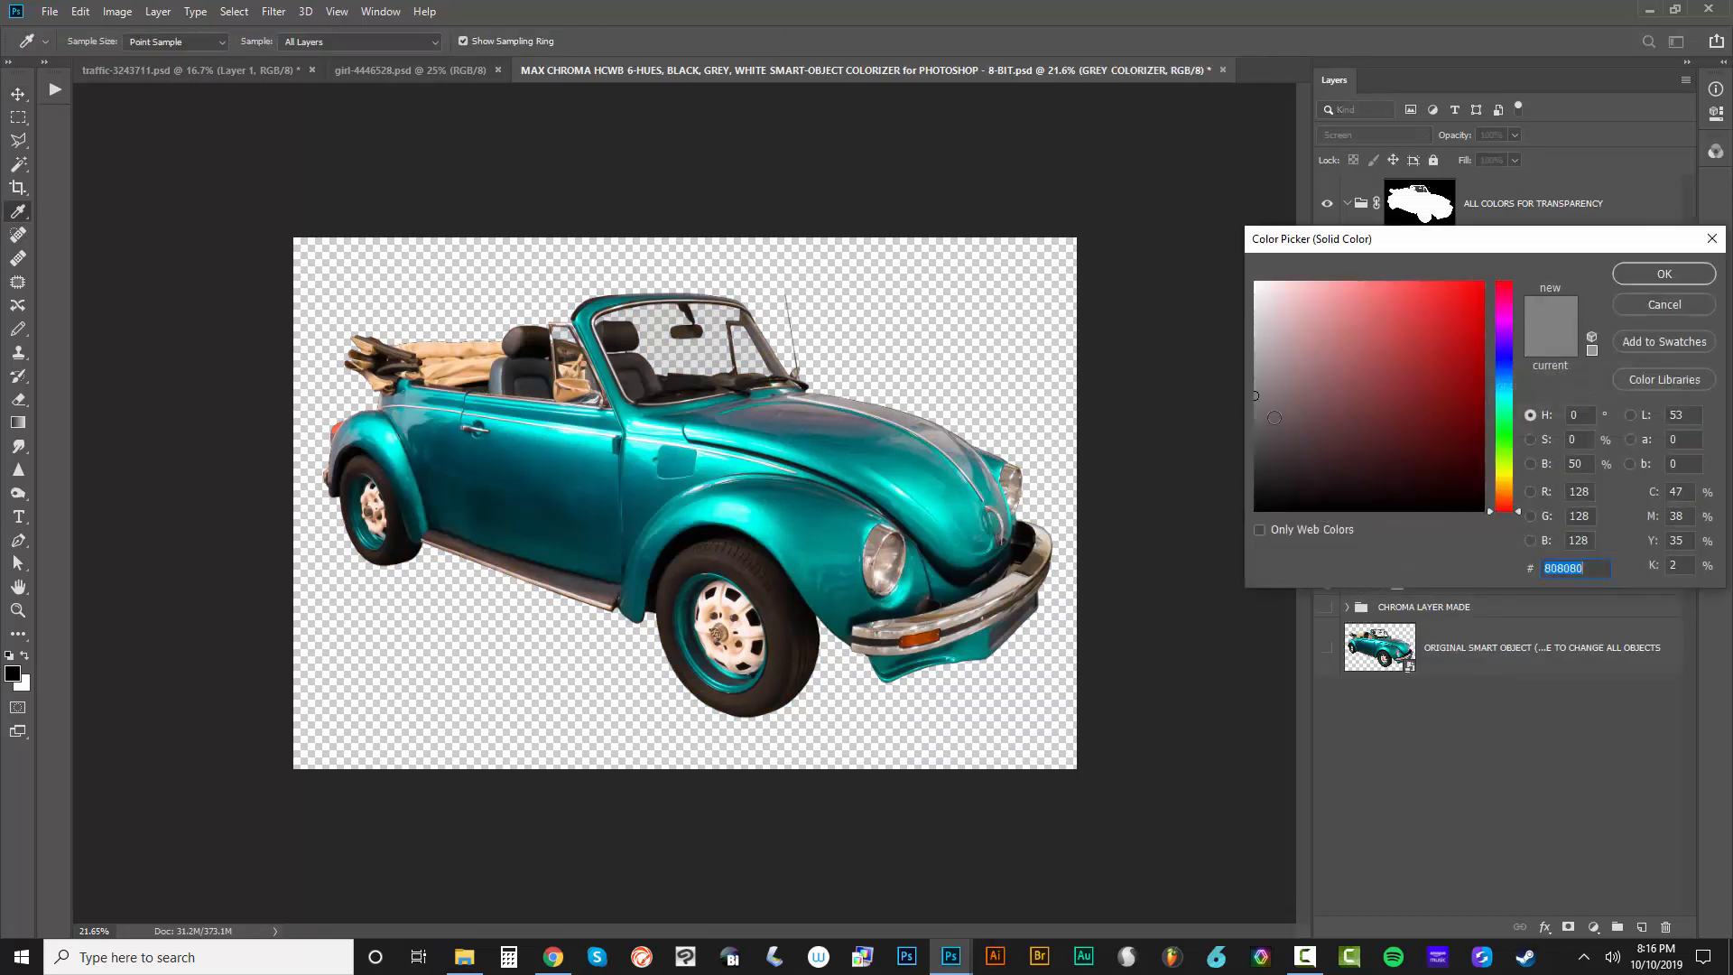
{"action": "mouse_move", "coordinate": [1273, 418]}
{"action": "left_mouse_down"}
{"action": "mouse_move", "coordinate": [1382, 391]}
{"action": "mouse_move", "coordinate": [1431, 341]}
{"action": "mouse_move", "coordinate": [1366, 361]}
{"action": "mouse_move", "coordinate": [1470, 307]}
{"action": "mouse_move", "coordinate": [1256, 438]}
{"action": "mouse_move", "coordinate": [1203, 383]}
{"action": "left_mouse_up"}
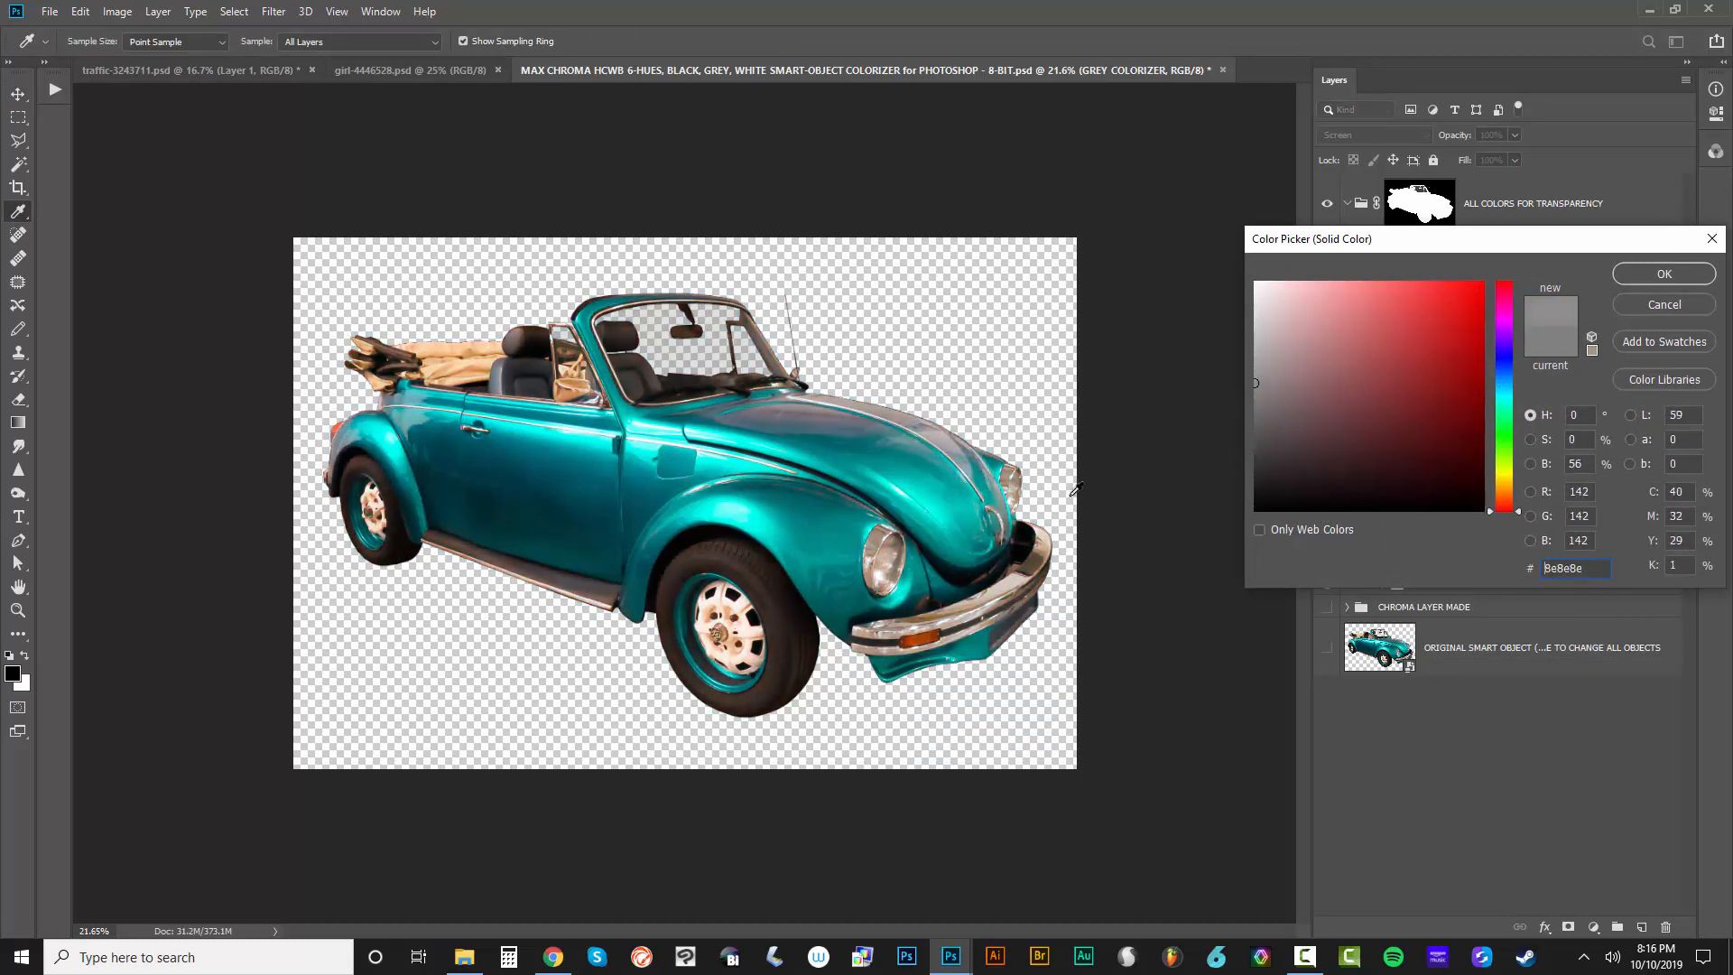
{"action": "left_click", "coordinate": [1638, 307]}
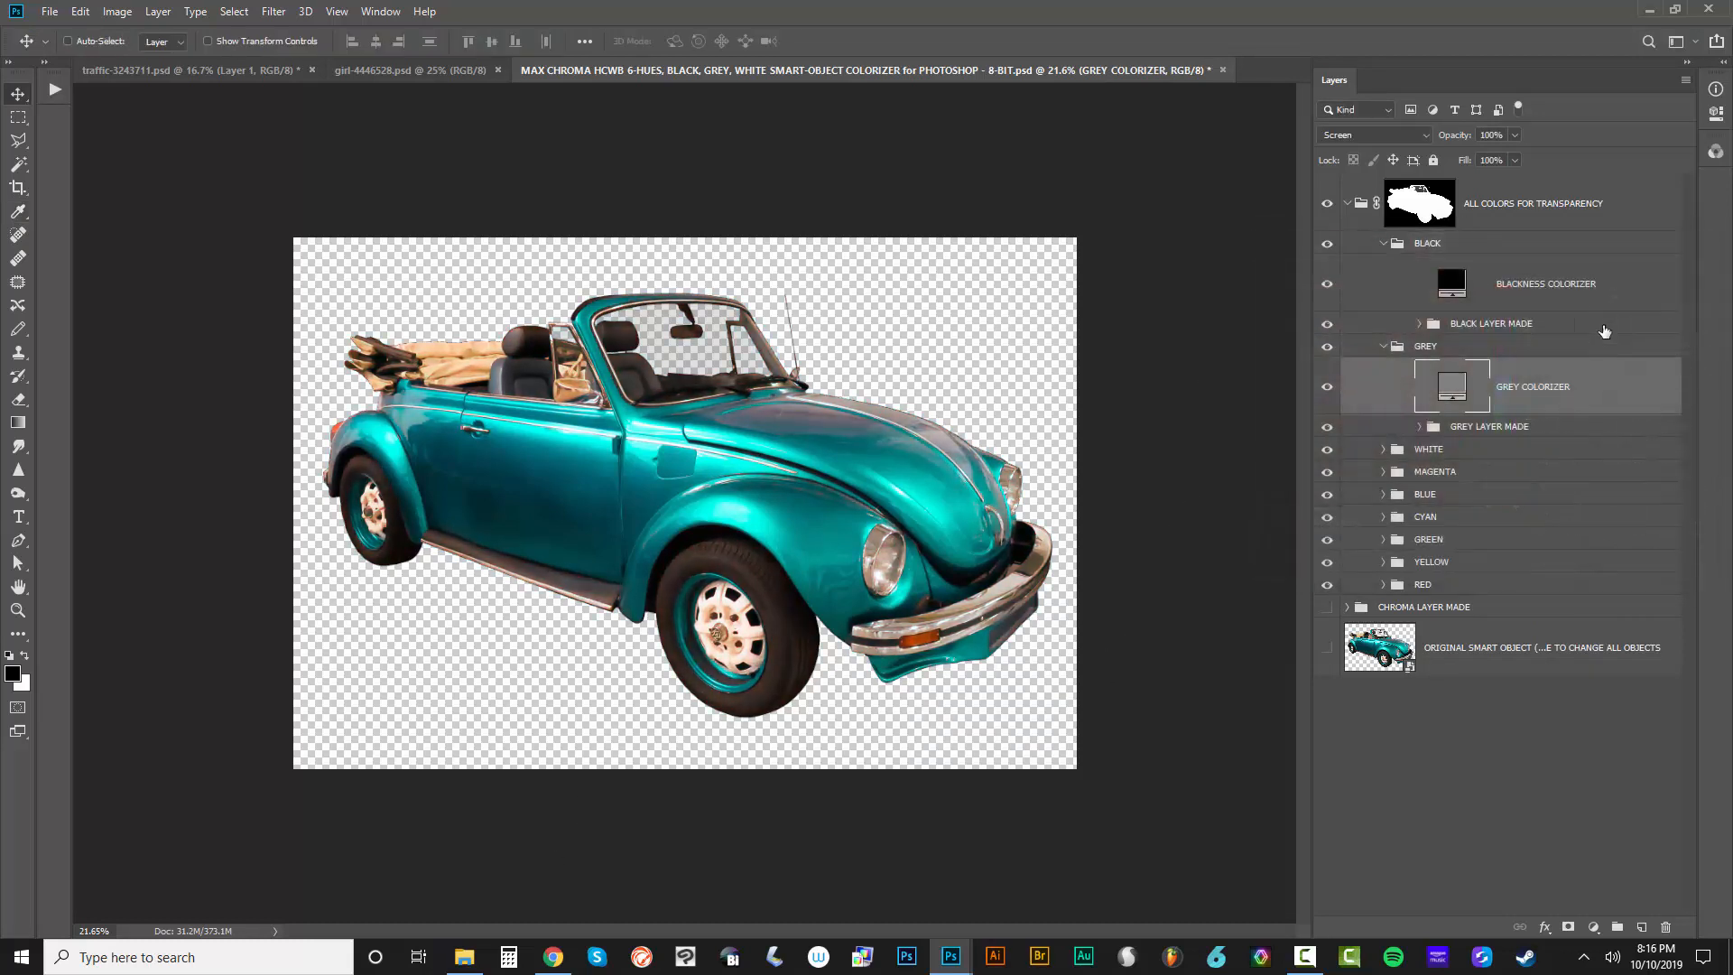
{"action": "left_click", "coordinate": [1382, 244]}
{"action": "left_click", "coordinate": [1383, 266]}
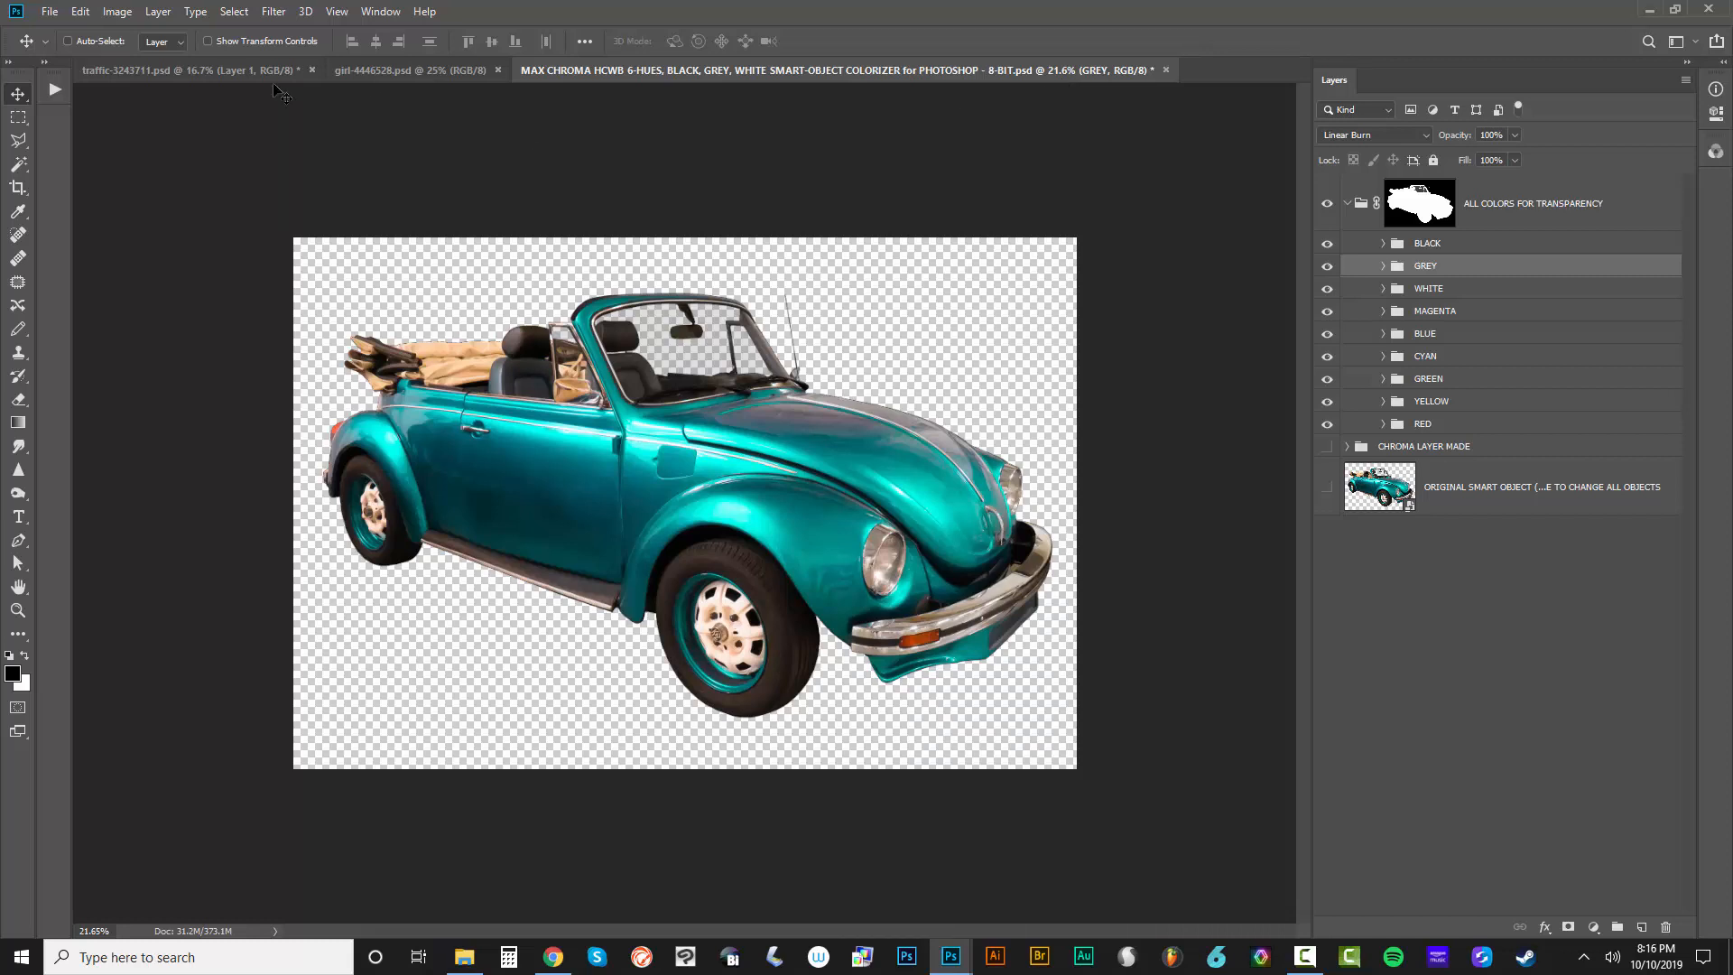
Show the Actions list, open the original smart object's contents for inspection, and close them without changes
{"action": "left_click", "coordinate": [56, 89]}
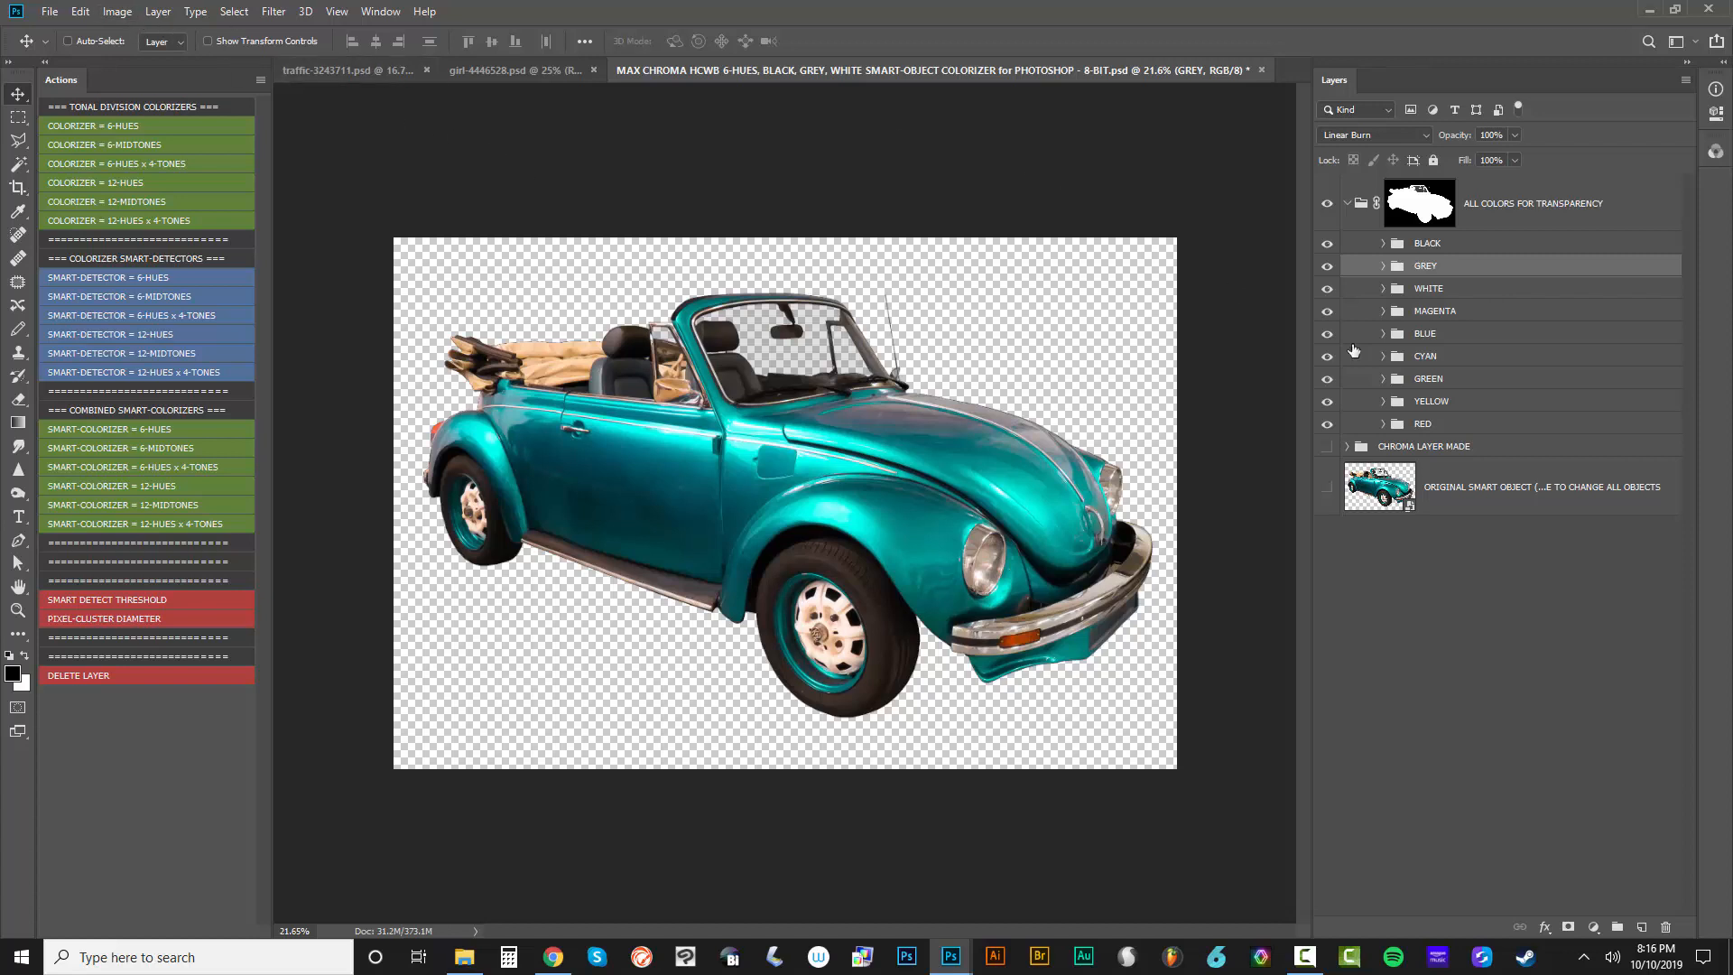
{"action": "left_click", "coordinate": [1383, 243]}
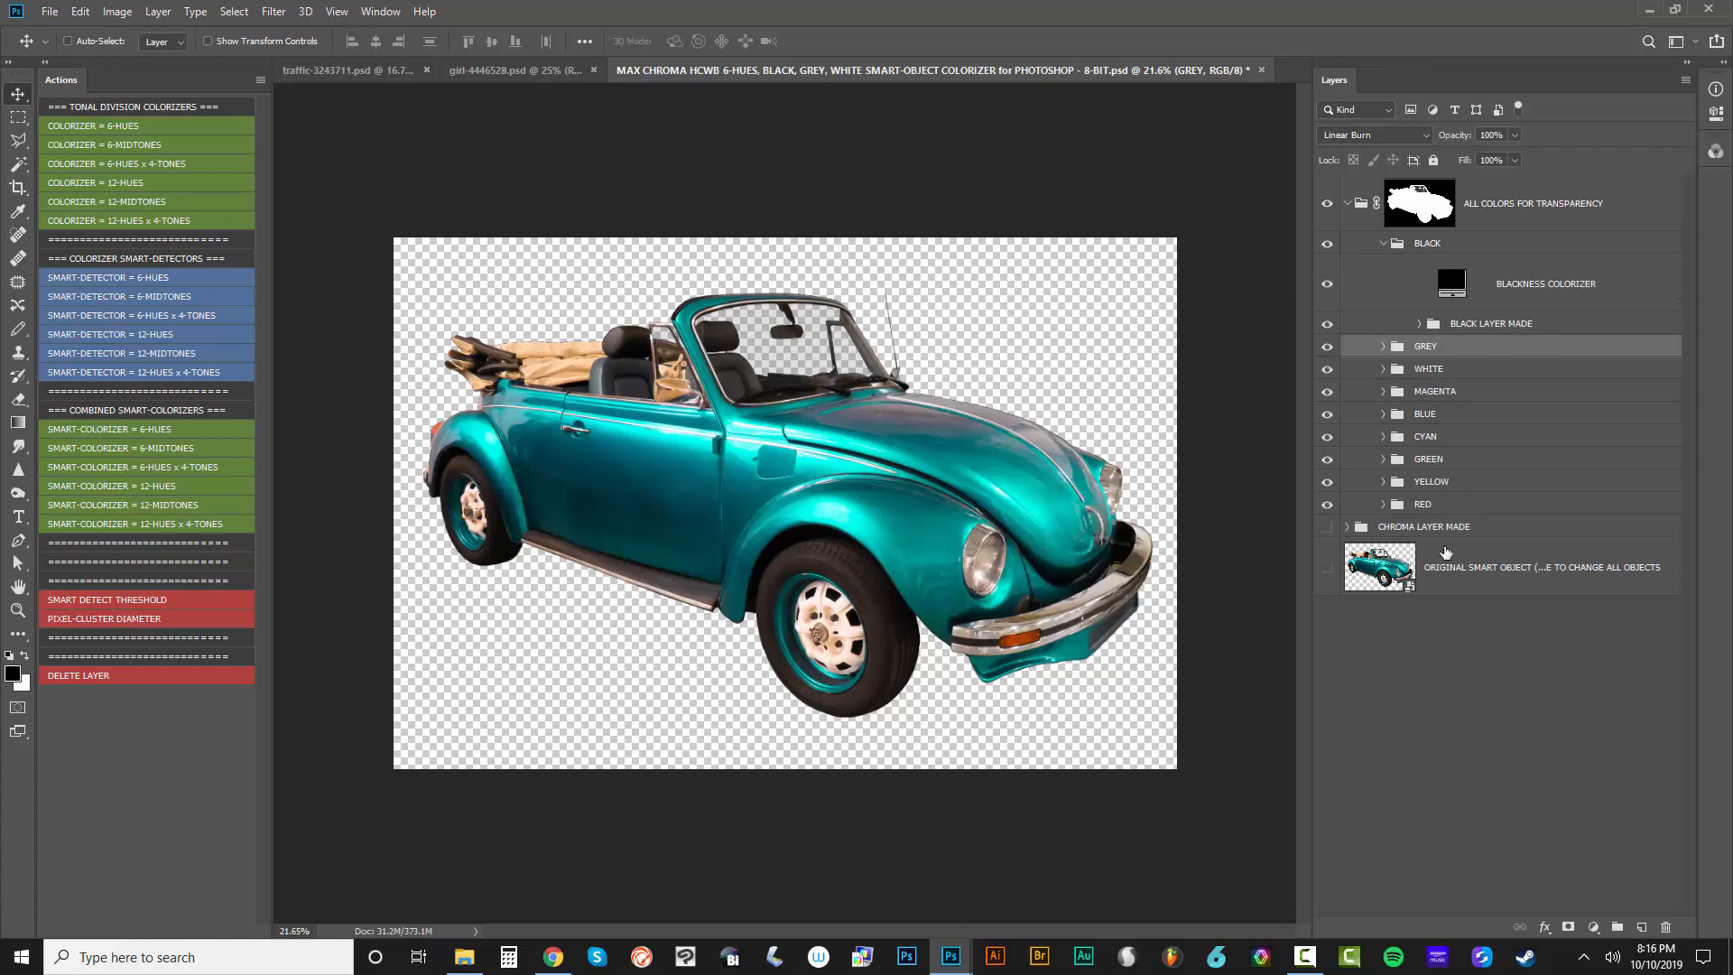
{"action": "double_click", "coordinate": [1410, 589]}
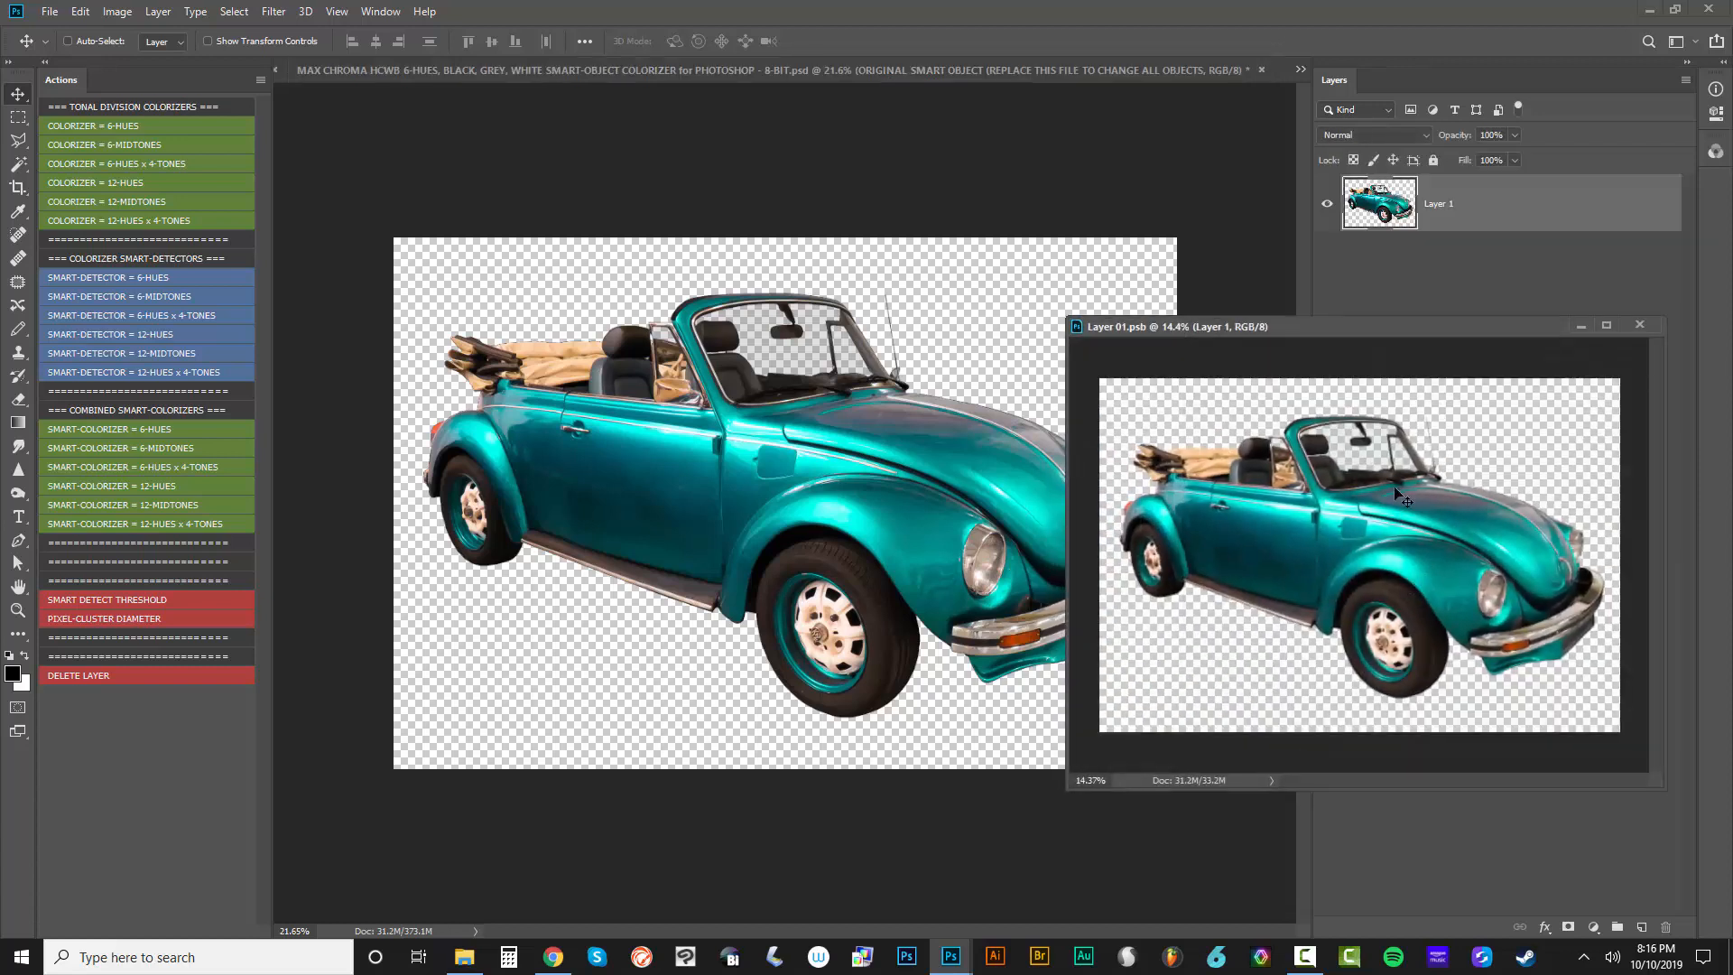
{"action": "left_click_drag", "start_coordinate": [1390, 329], "coordinate": [1296, 383]}
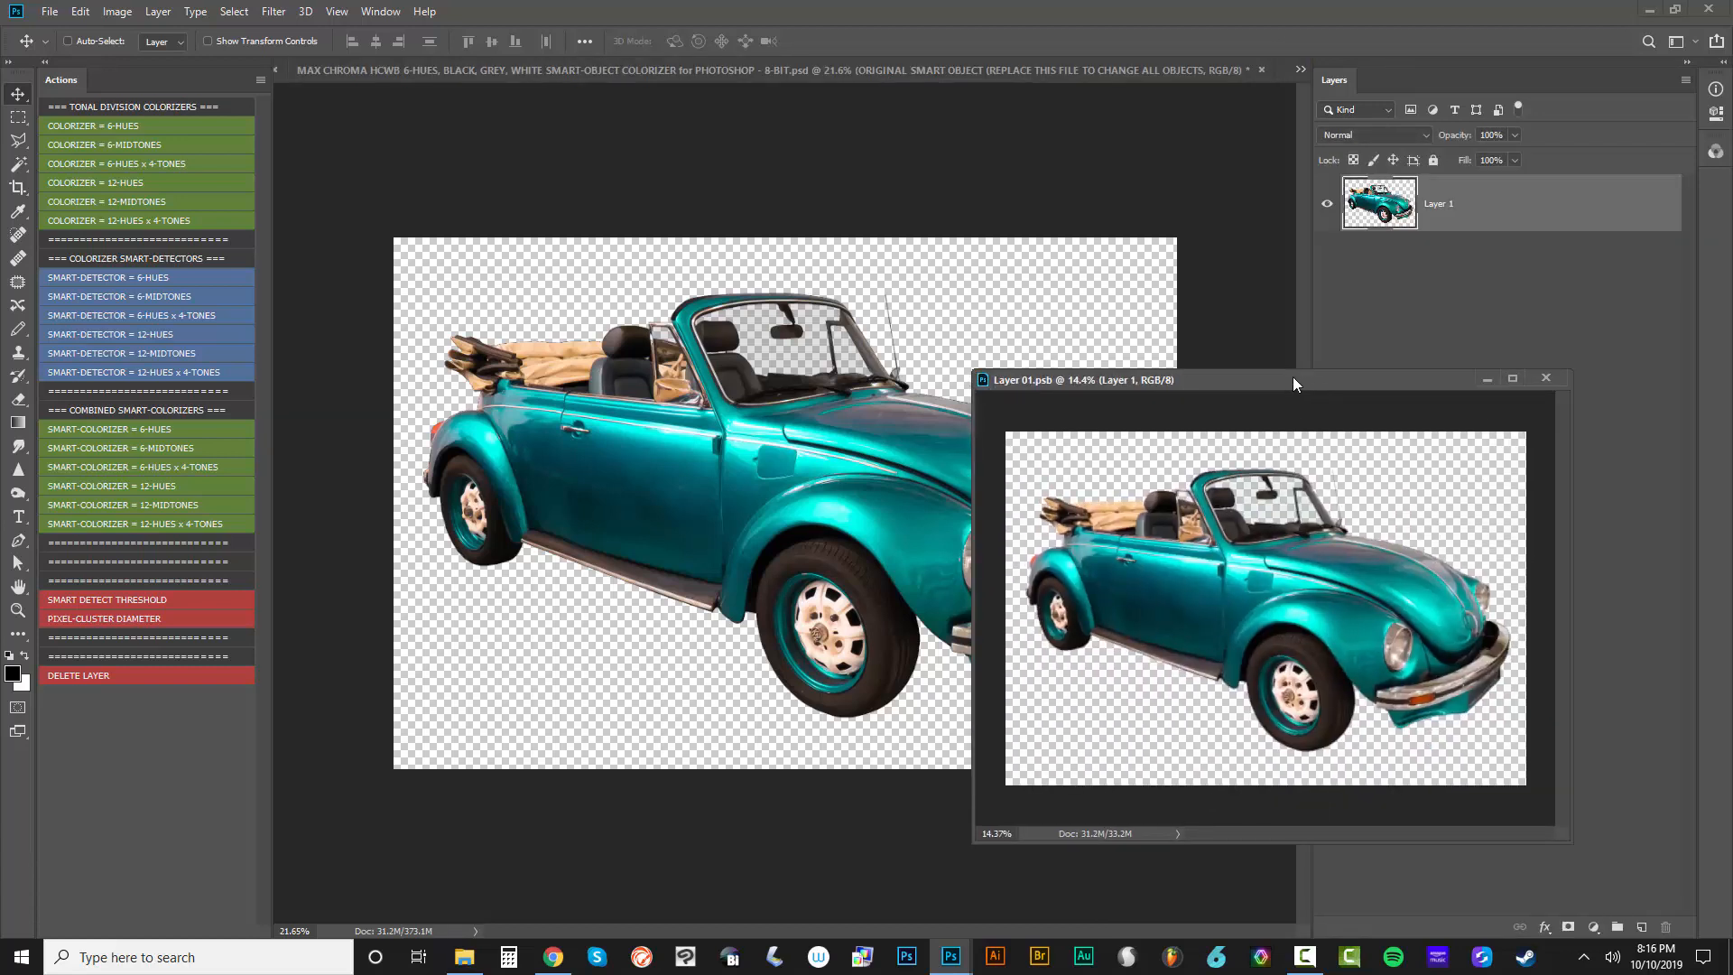
{"action": "left_click", "coordinate": [1547, 378]}
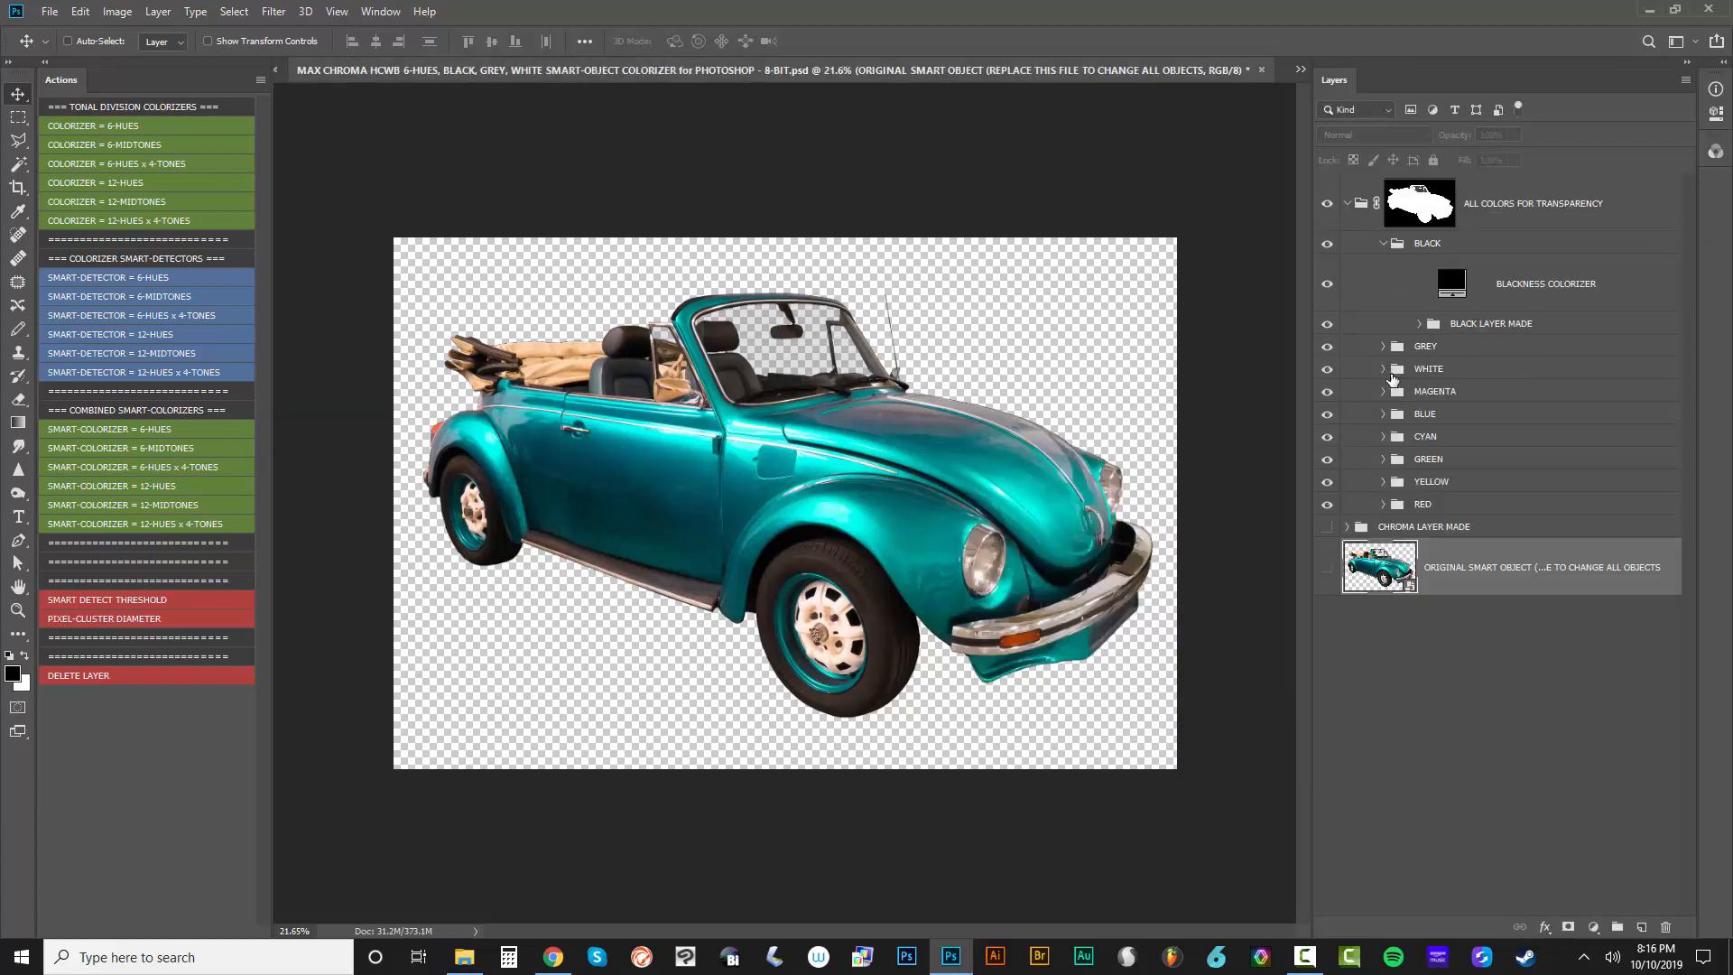
Expand the GREEN and CYAN groups, preview a magenta-pink hue as the GREEN COLORIZER fill color, and cancel the change
{"action": "left_click", "coordinate": [1383, 459]}
{"action": "left_click", "coordinate": [1383, 437]}
{"action": "double_click", "coordinate": [1451, 578]}
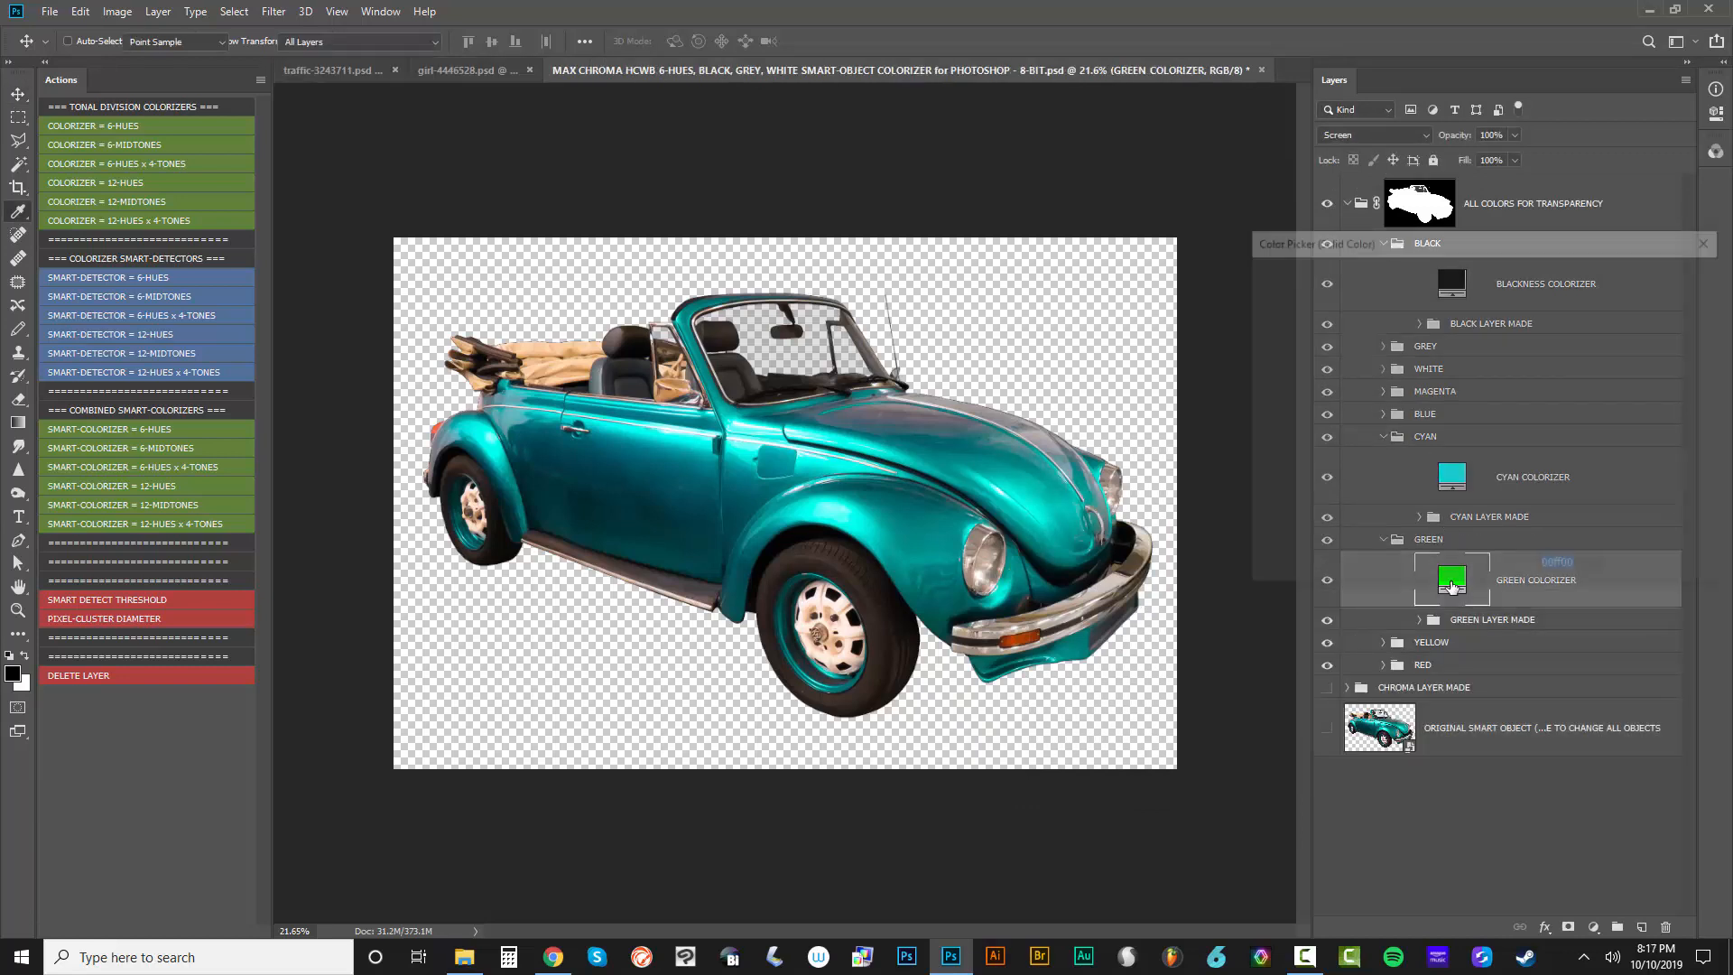
{"action": "left_click_drag", "start_coordinate": [1507, 466], "coordinate": [1505, 298]}
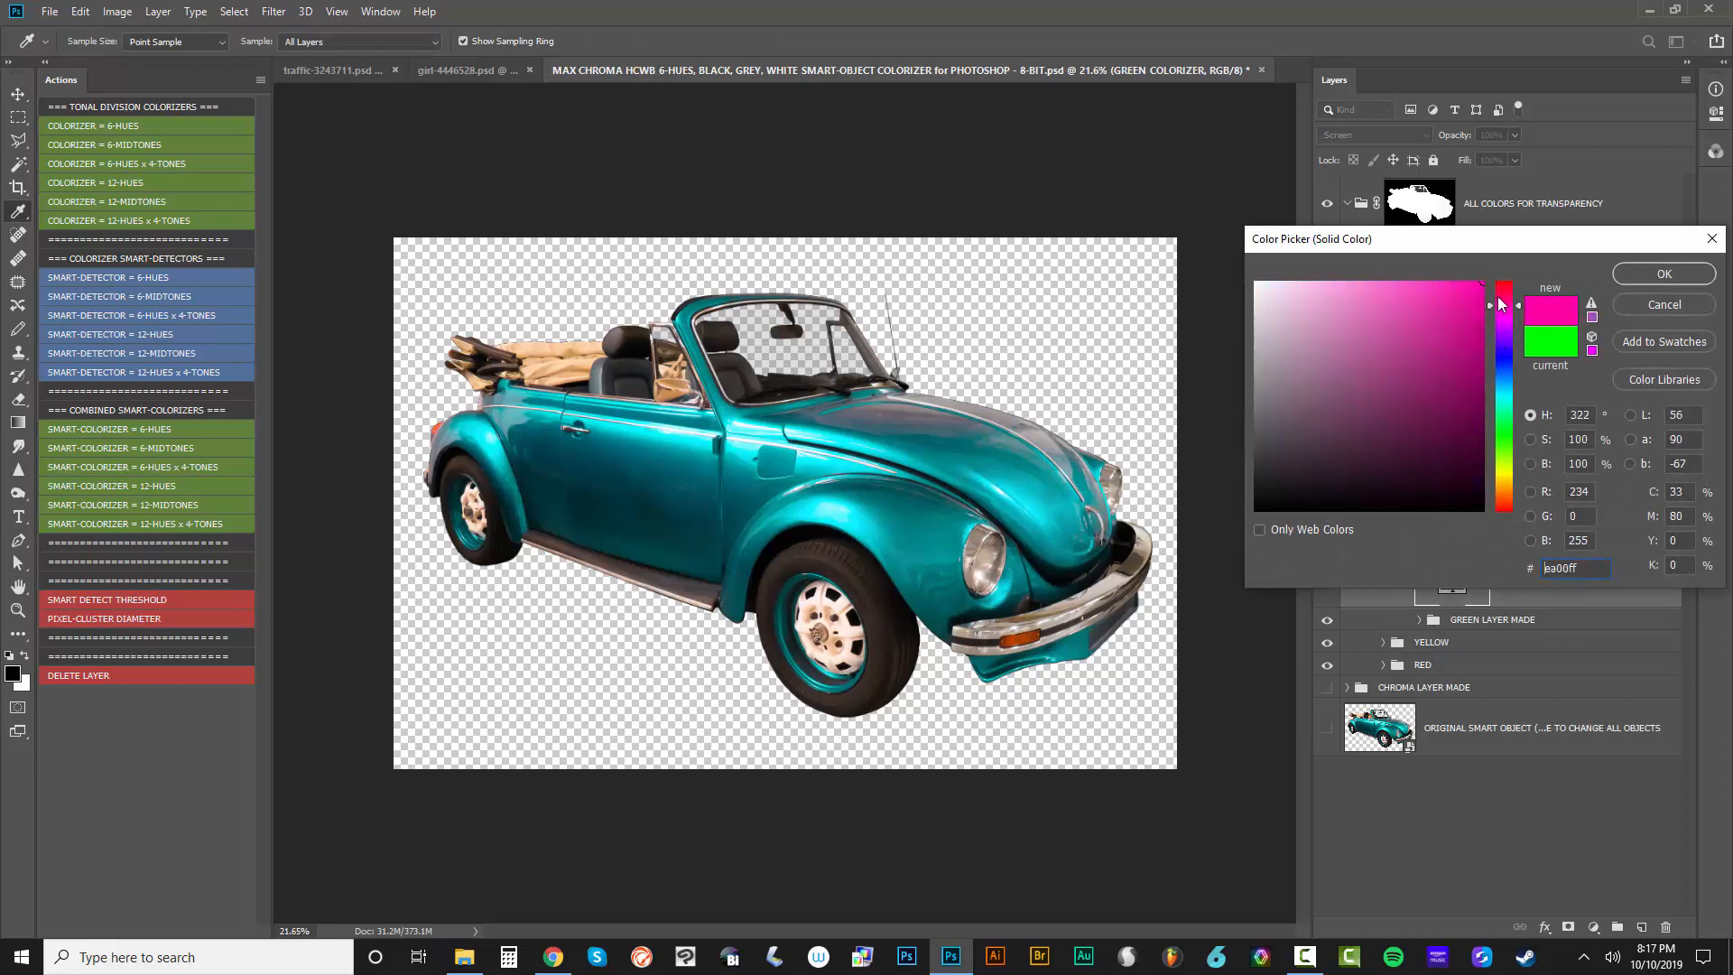
{"action": "left_click", "coordinate": [1663, 304]}
Preview the purple #BA00FF as the CYAN COLORIZER fill color and cancel the change
{"action": "double_click", "coordinate": [1444, 473]}
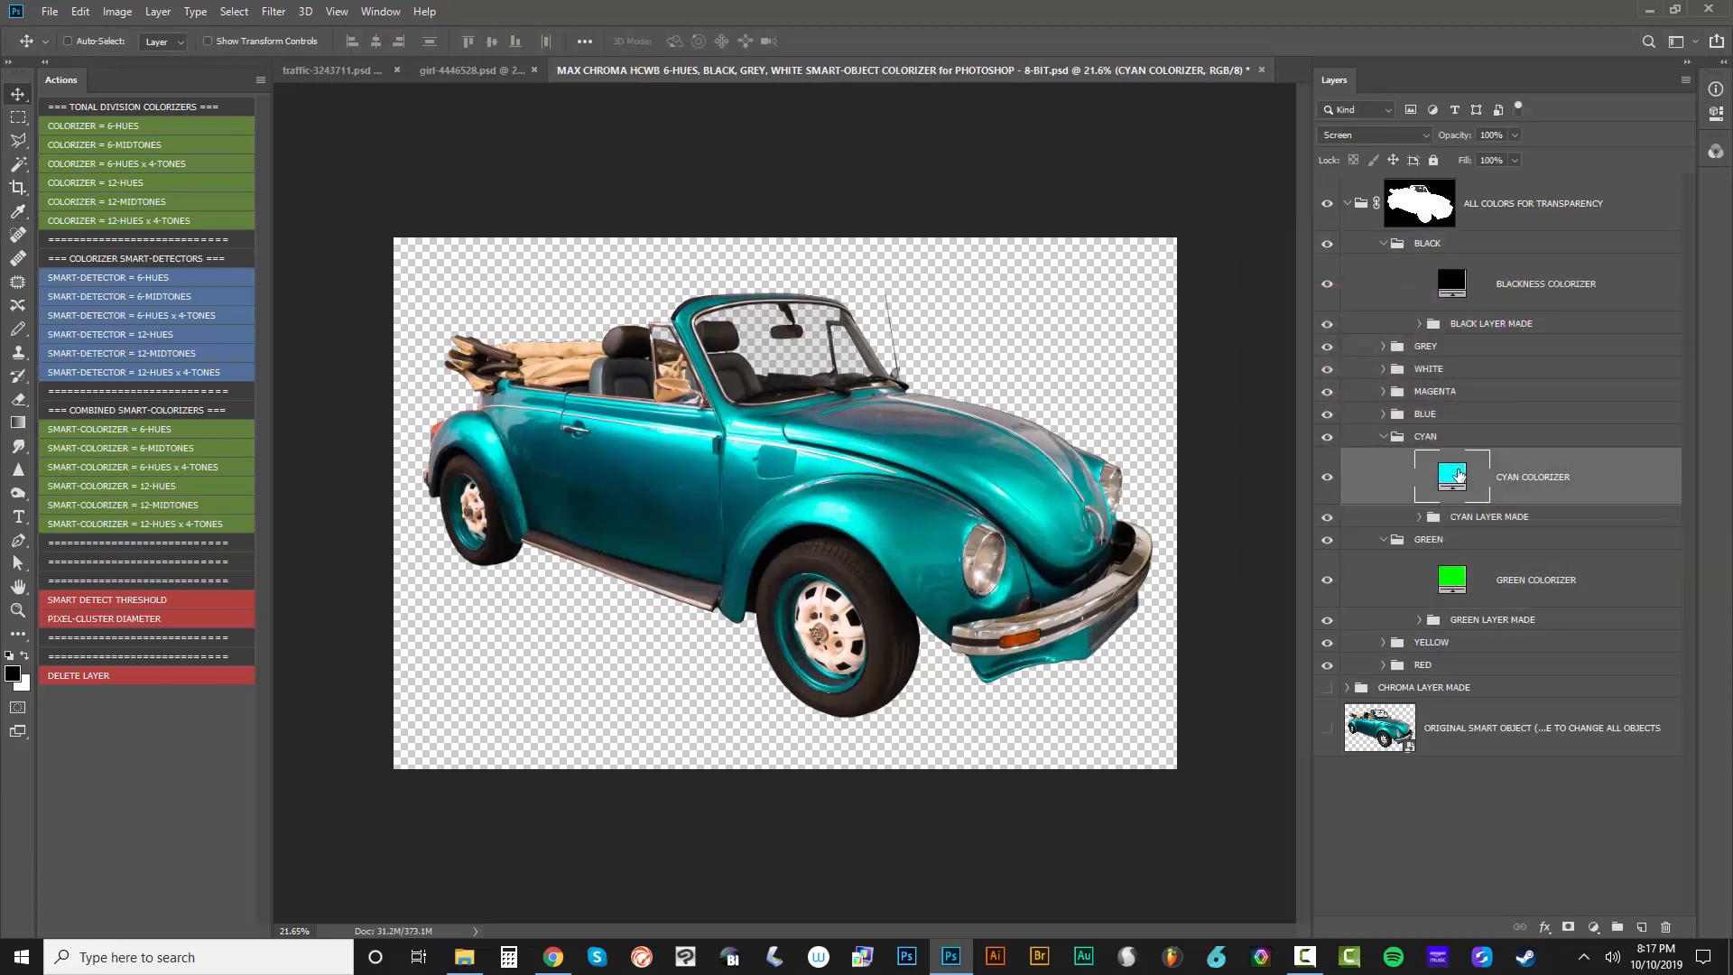
{"action": "left_click_drag", "start_coordinate": [1511, 405], "coordinate": [1518, 341]}
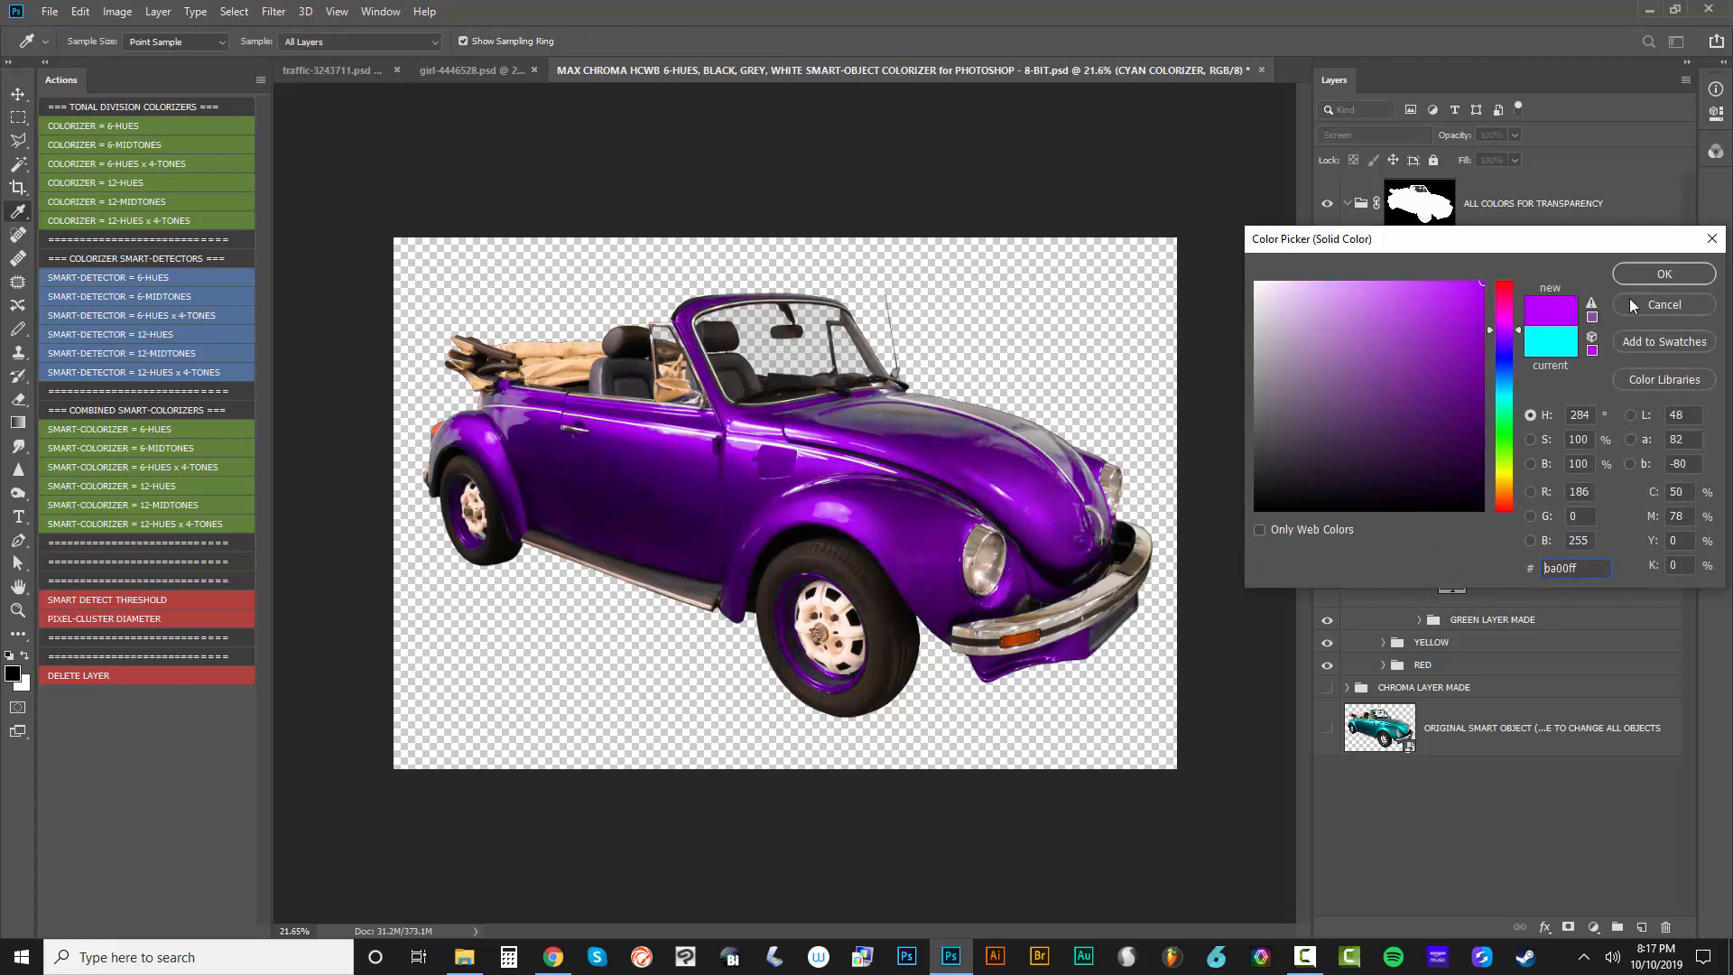
{"action": "left_click", "coordinate": [1663, 304]}
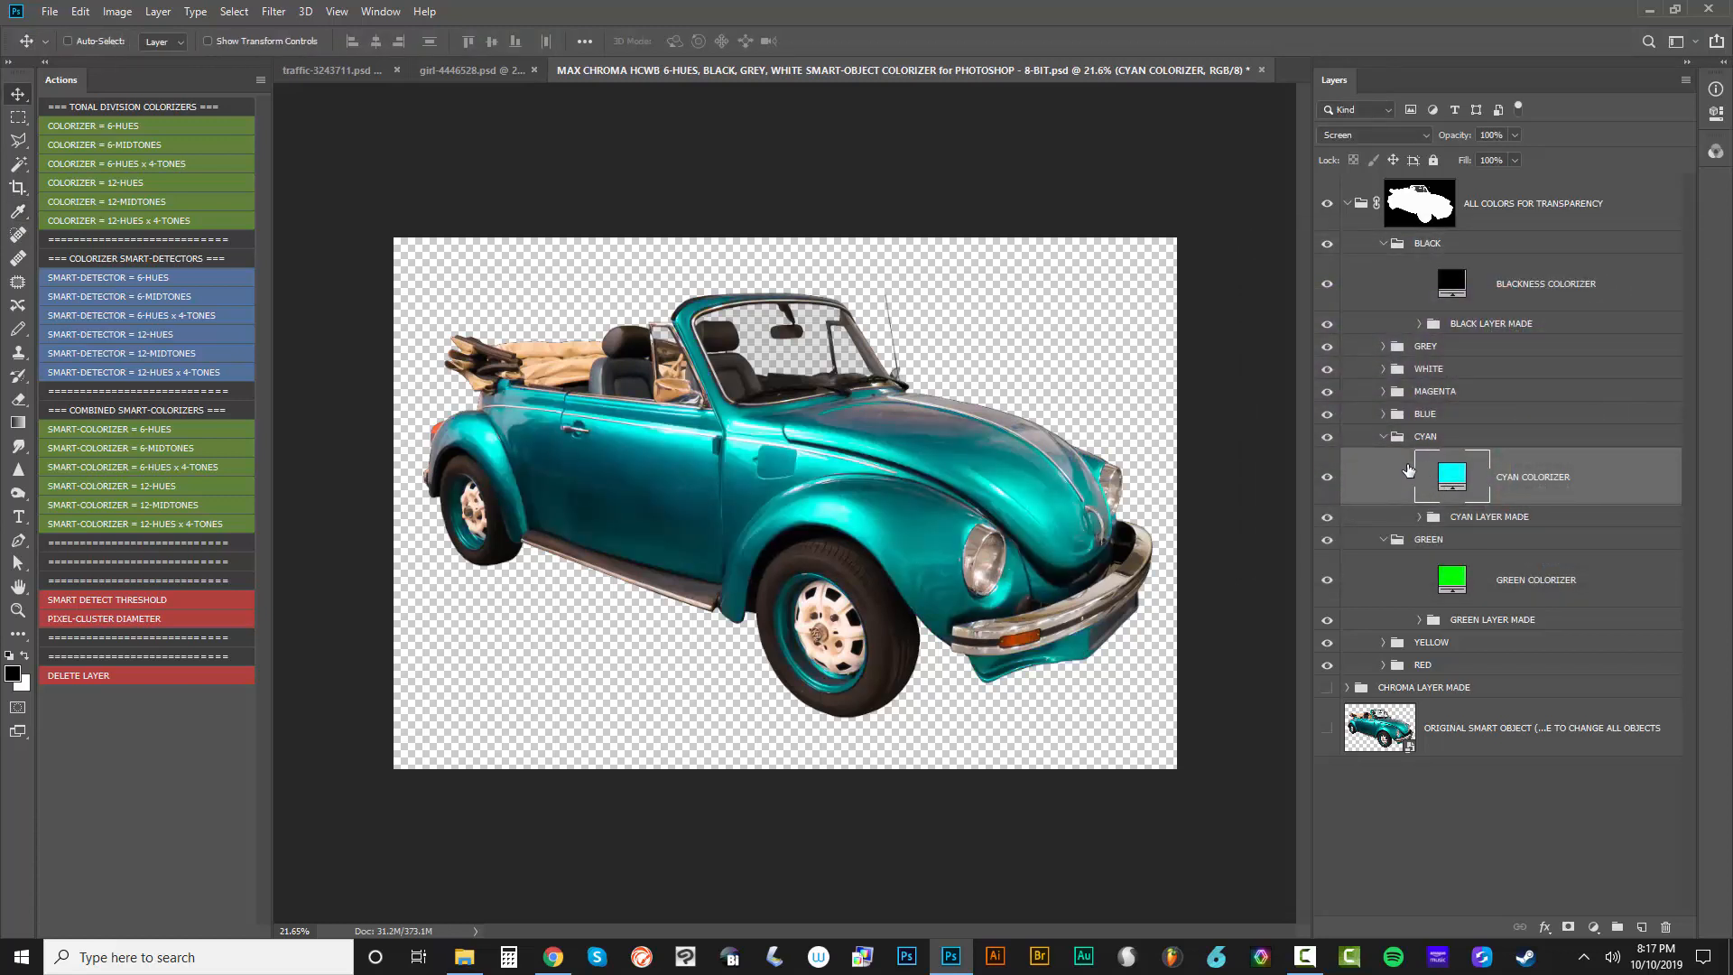
Open the original smart object, shift its hue with Hue/Saturation from teal to magenta, save it, and return to the template document
{"action": "left_click", "coordinate": [1410, 754]}
{"action": "double_click", "coordinate": [1409, 755]}
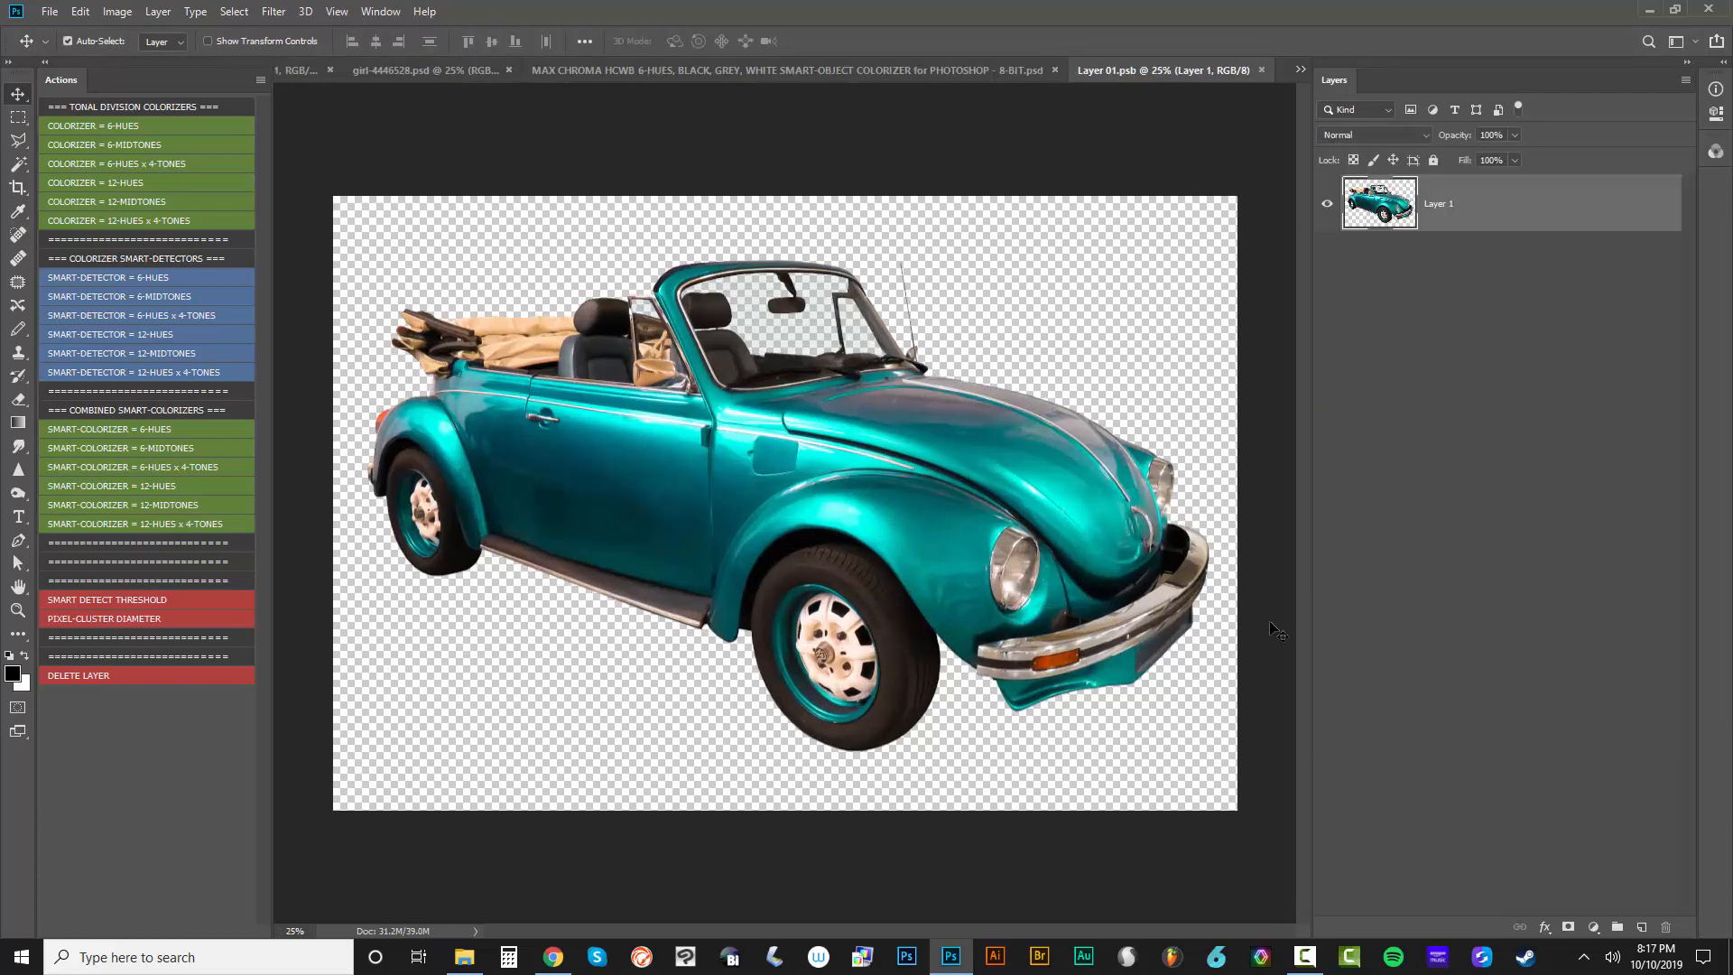
{"action": "key", "text": "ctrl+u"}
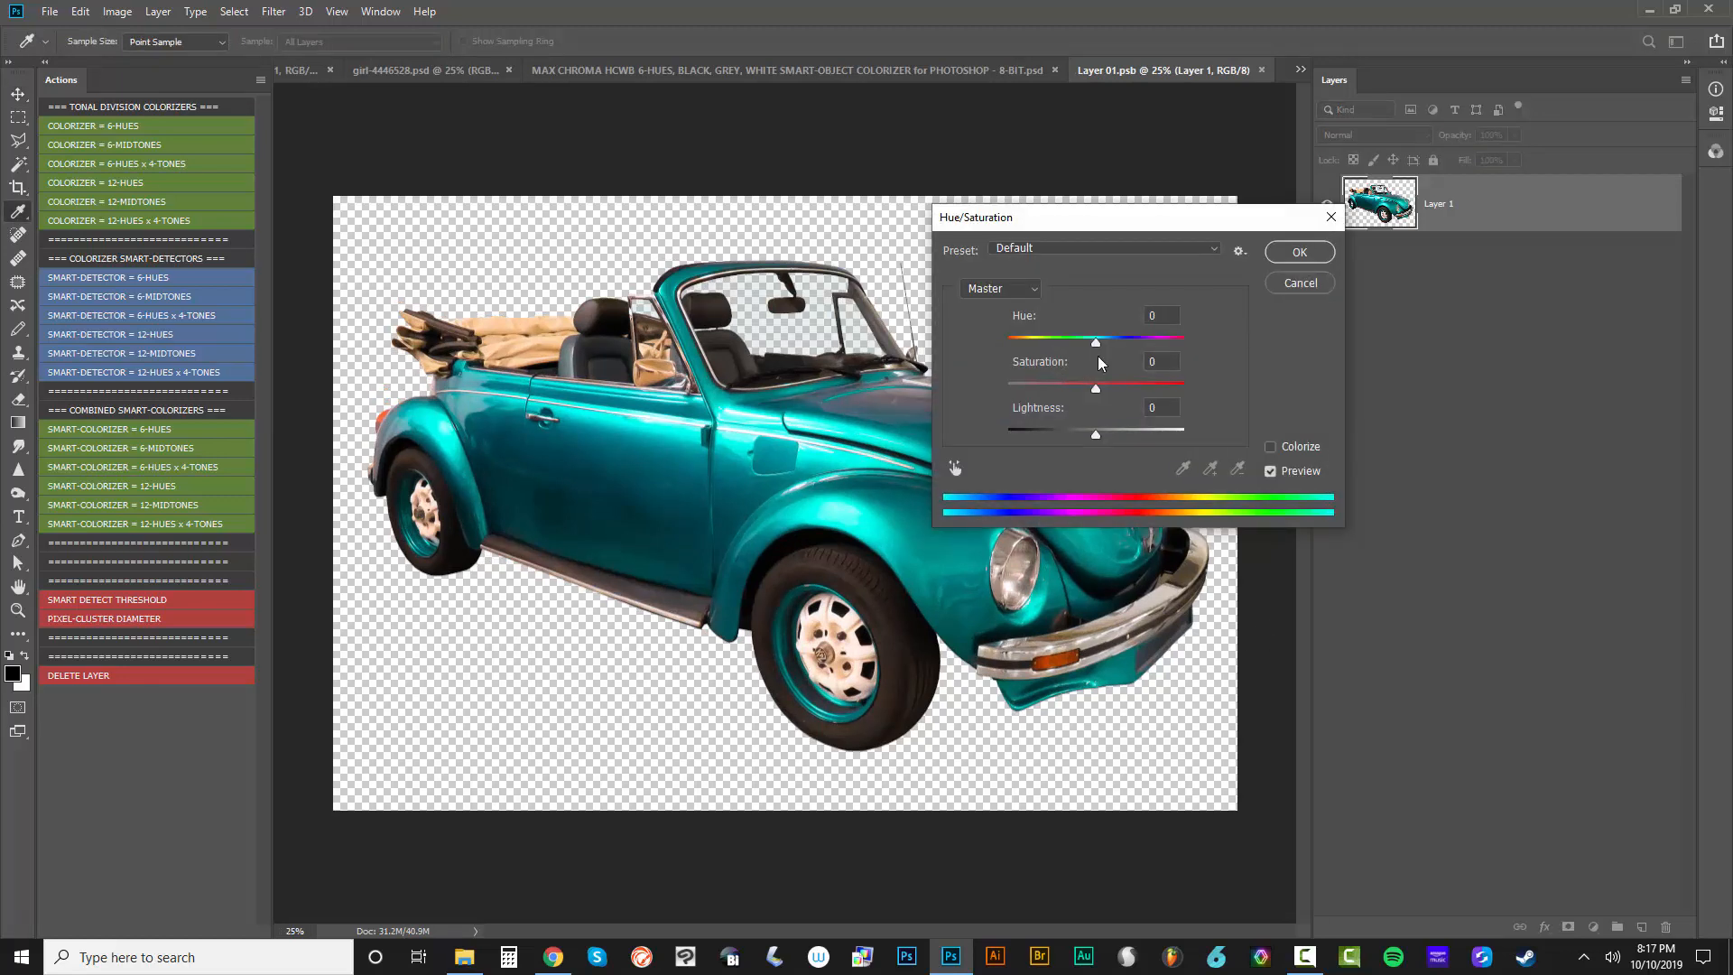
{"action": "left_click_drag", "start_coordinate": [1105, 344], "coordinate": [1168, 338]}
{"action": "left_click", "coordinate": [1318, 252]}
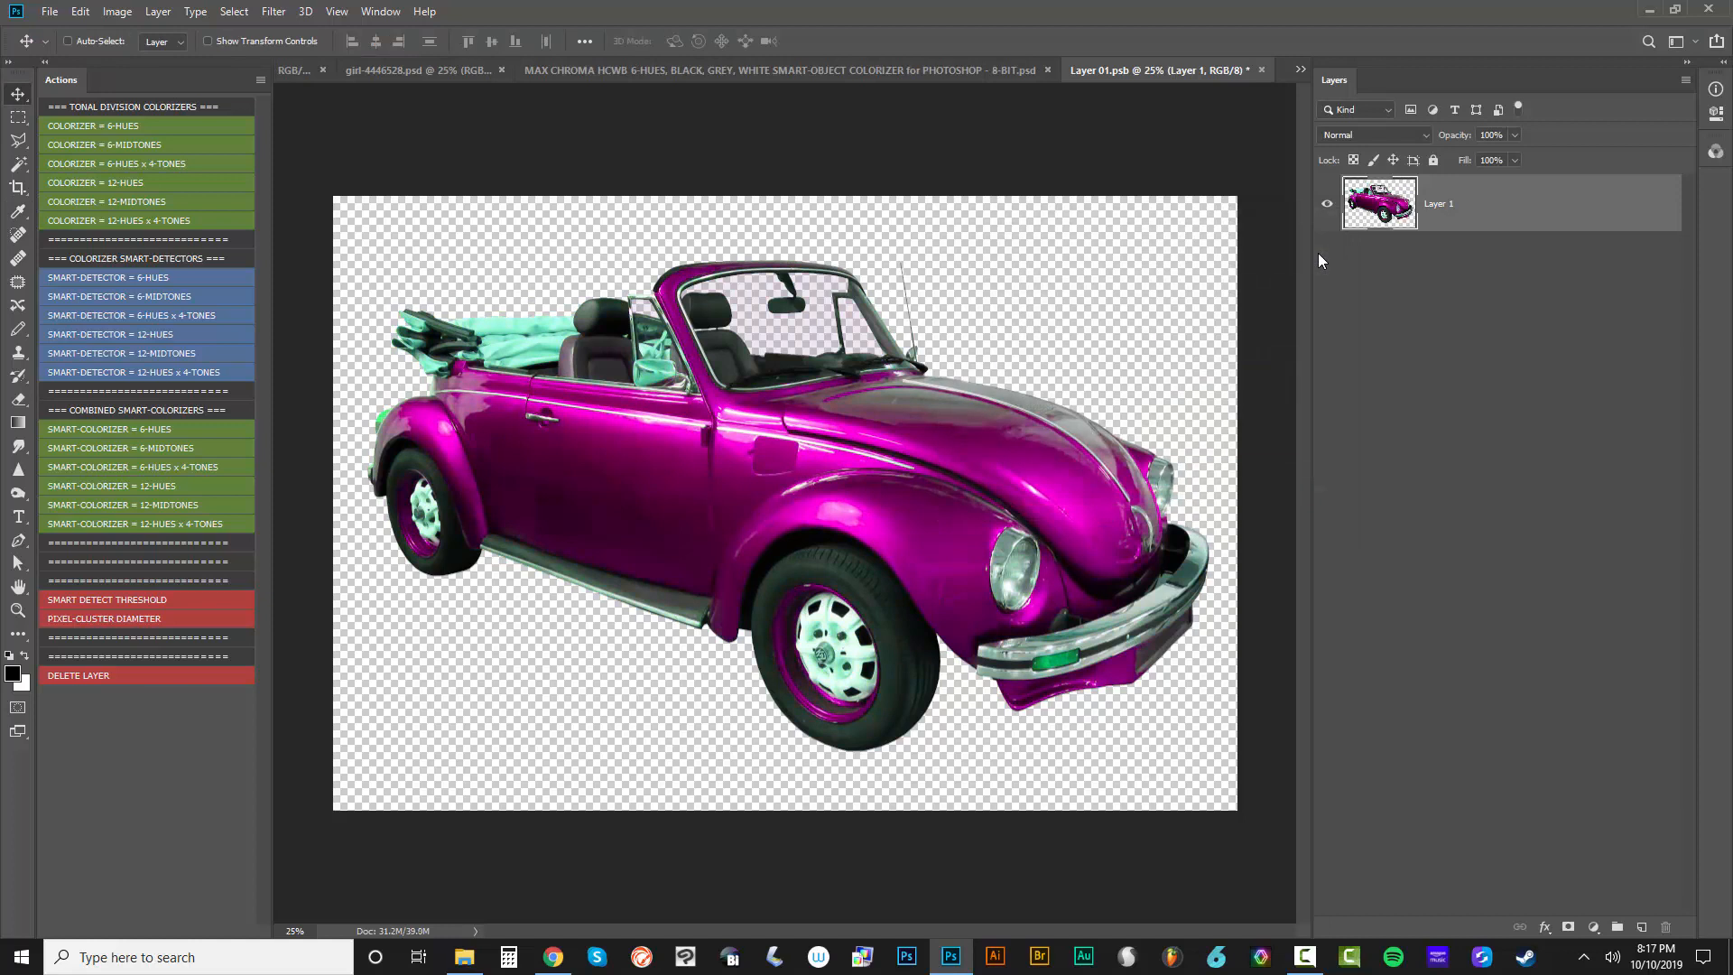
{"action": "key", "text": "ctrl+s"}
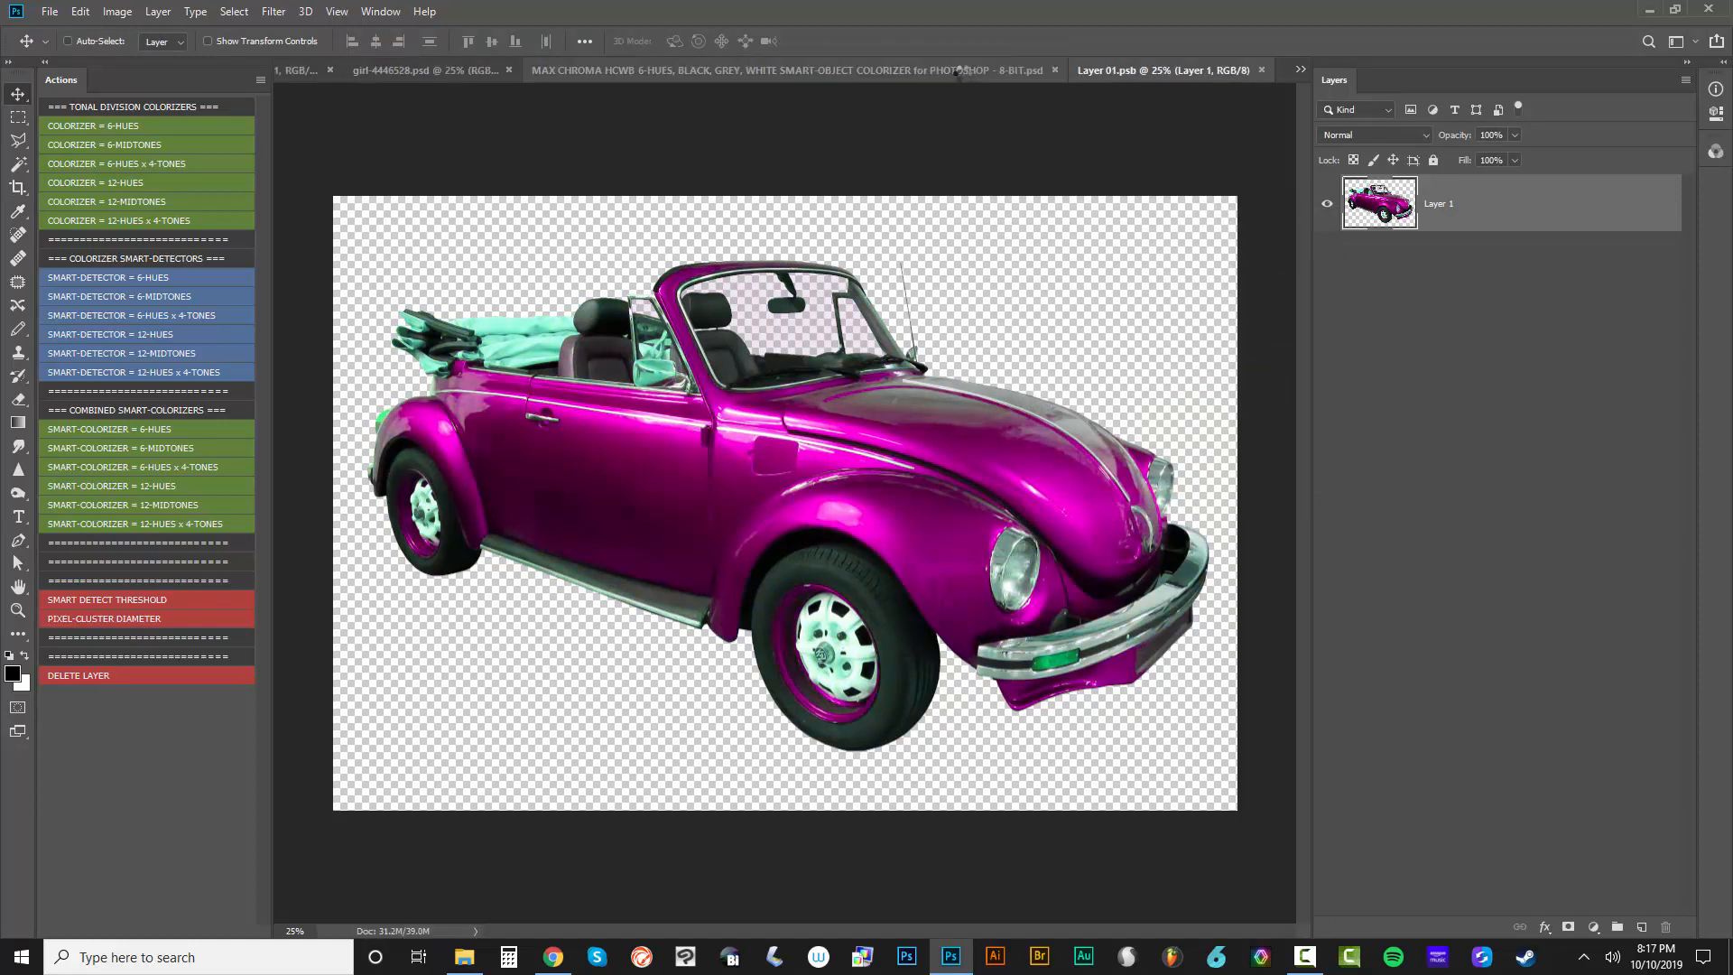
{"action": "left_click", "coordinate": [949, 67]}
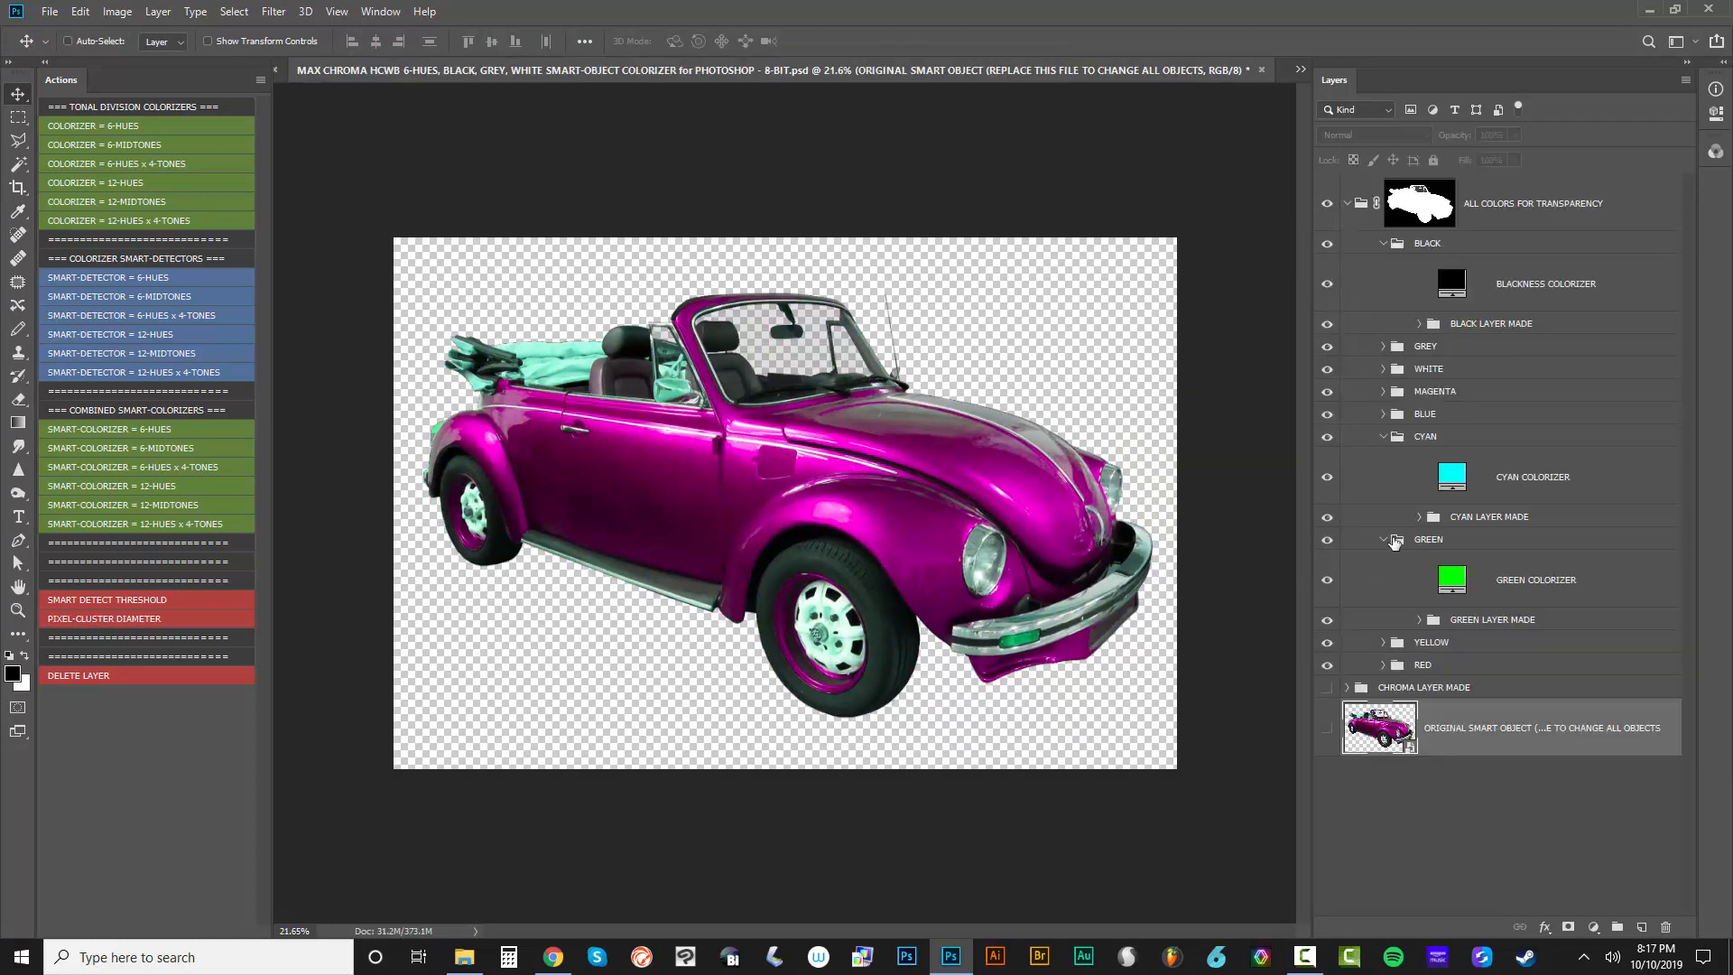
Expand the MAGENTA group and its MAGENTA LAYER MADE subgroup, preview a different MAGENTA COLORIZER hue, and cancel the change
{"action": "left_click", "coordinate": [1383, 395]}
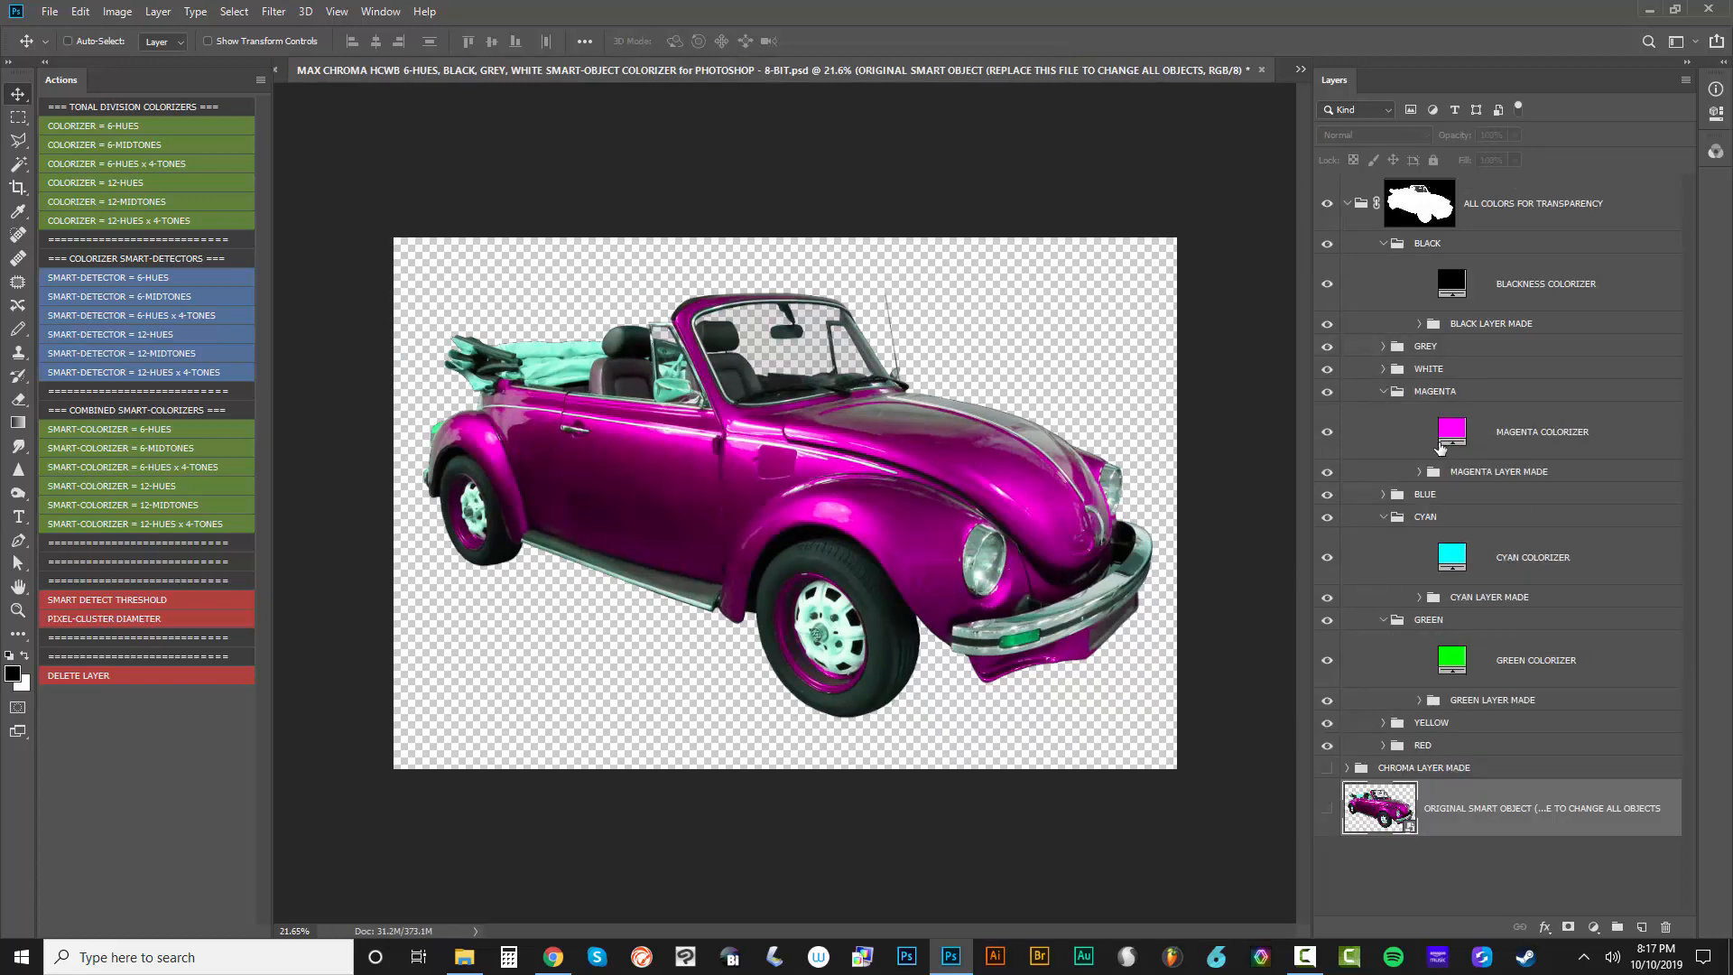
{"action": "left_click", "coordinate": [1419, 471]}
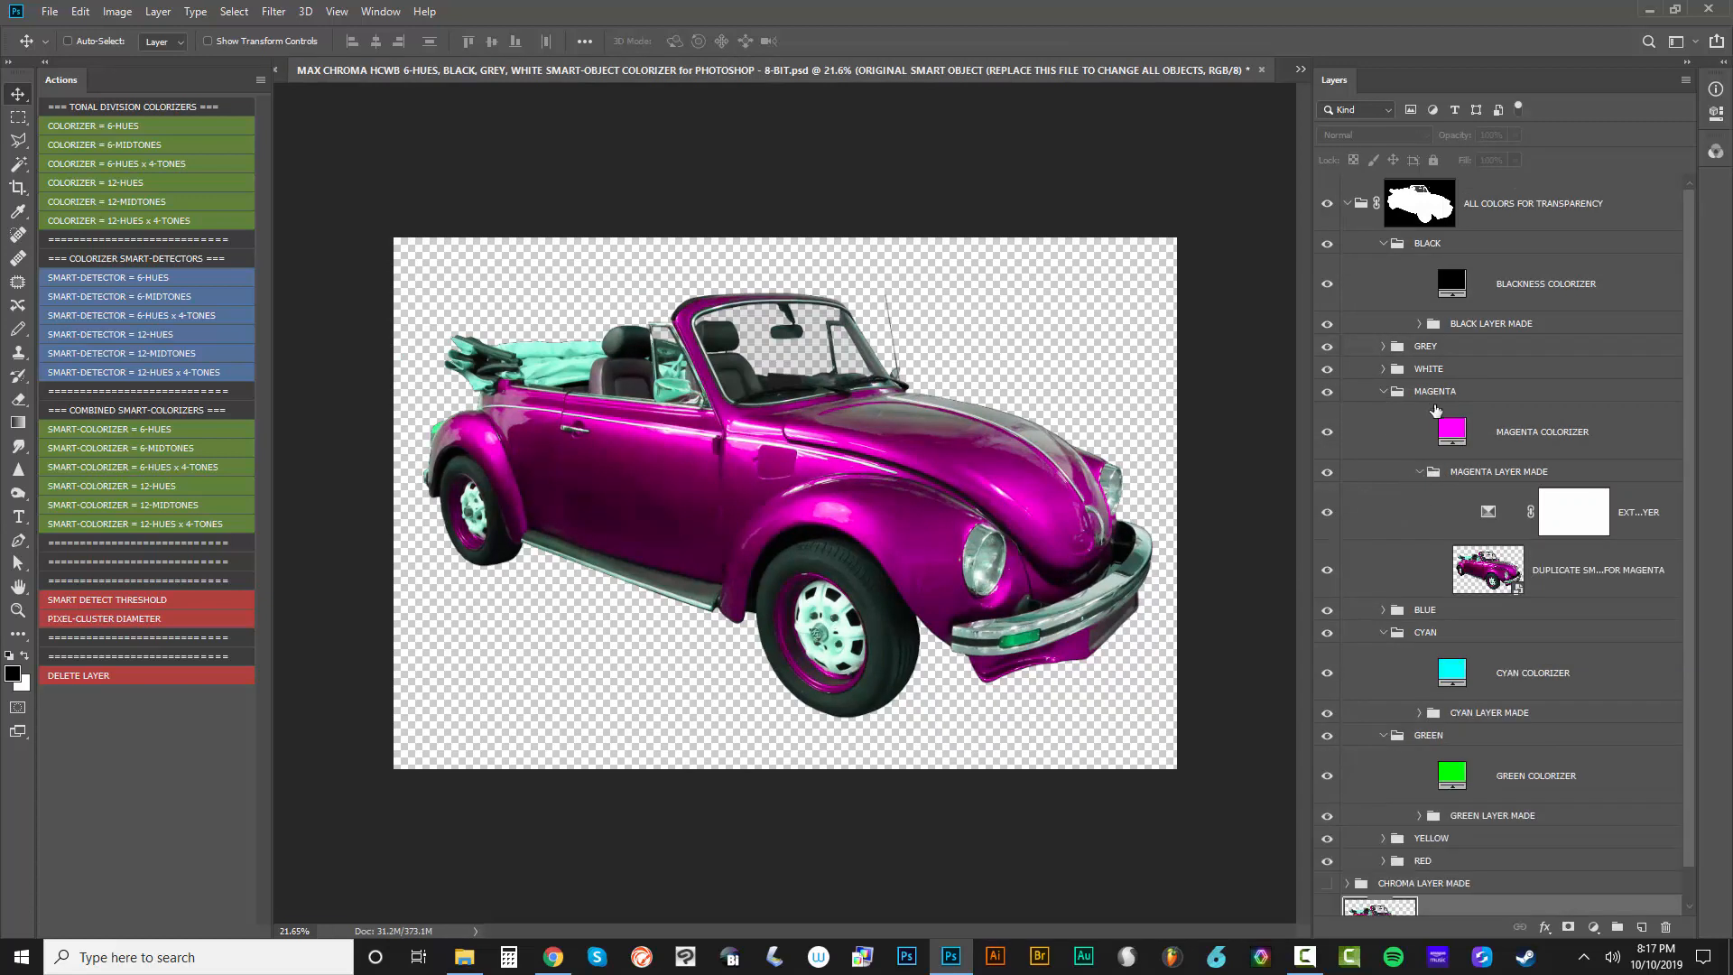
{"action": "double_click", "coordinate": [1450, 433]}
{"action": "mouse_move", "coordinate": [1507, 440]}
{"action": "left_mouse_down"}
{"action": "mouse_move", "coordinate": [1508, 320]}
{"action": "mouse_move", "coordinate": [1505, 469]}
{"action": "left_mouse_up"}
{"action": "key", "text": "Escape"}
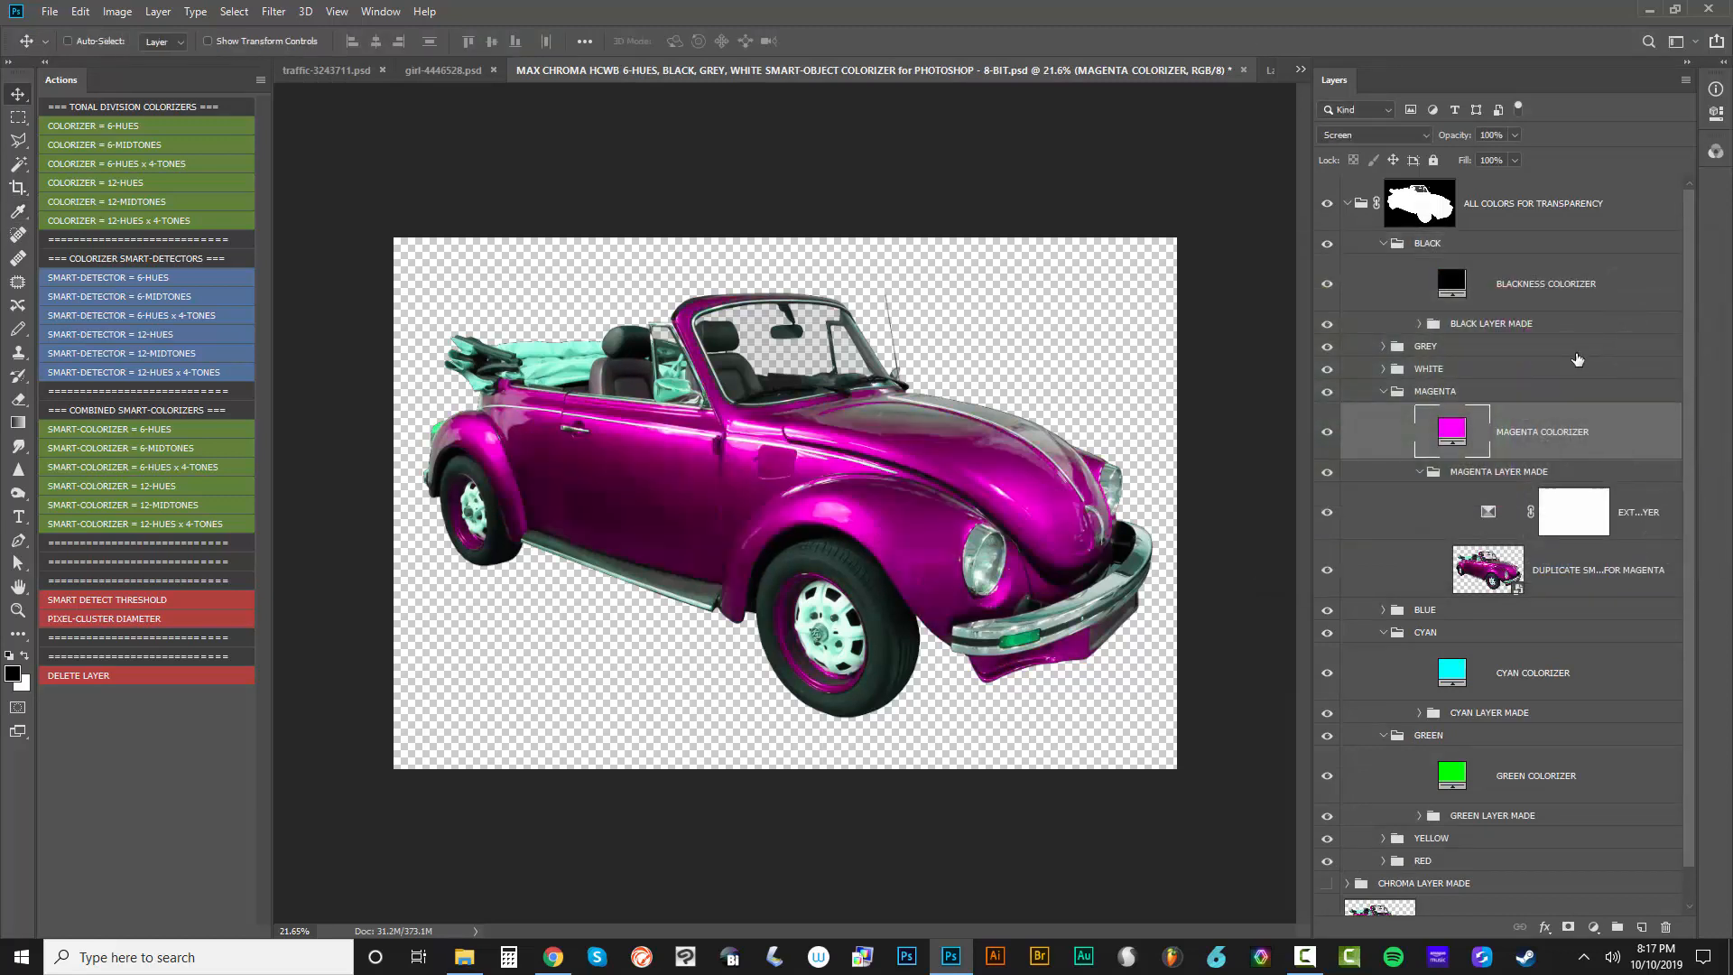
Collapse the MAGENTA, CYAN and GREEN groups
{"action": "left_click", "coordinate": [1383, 392]}
{"action": "left_click", "coordinate": [1383, 436]}
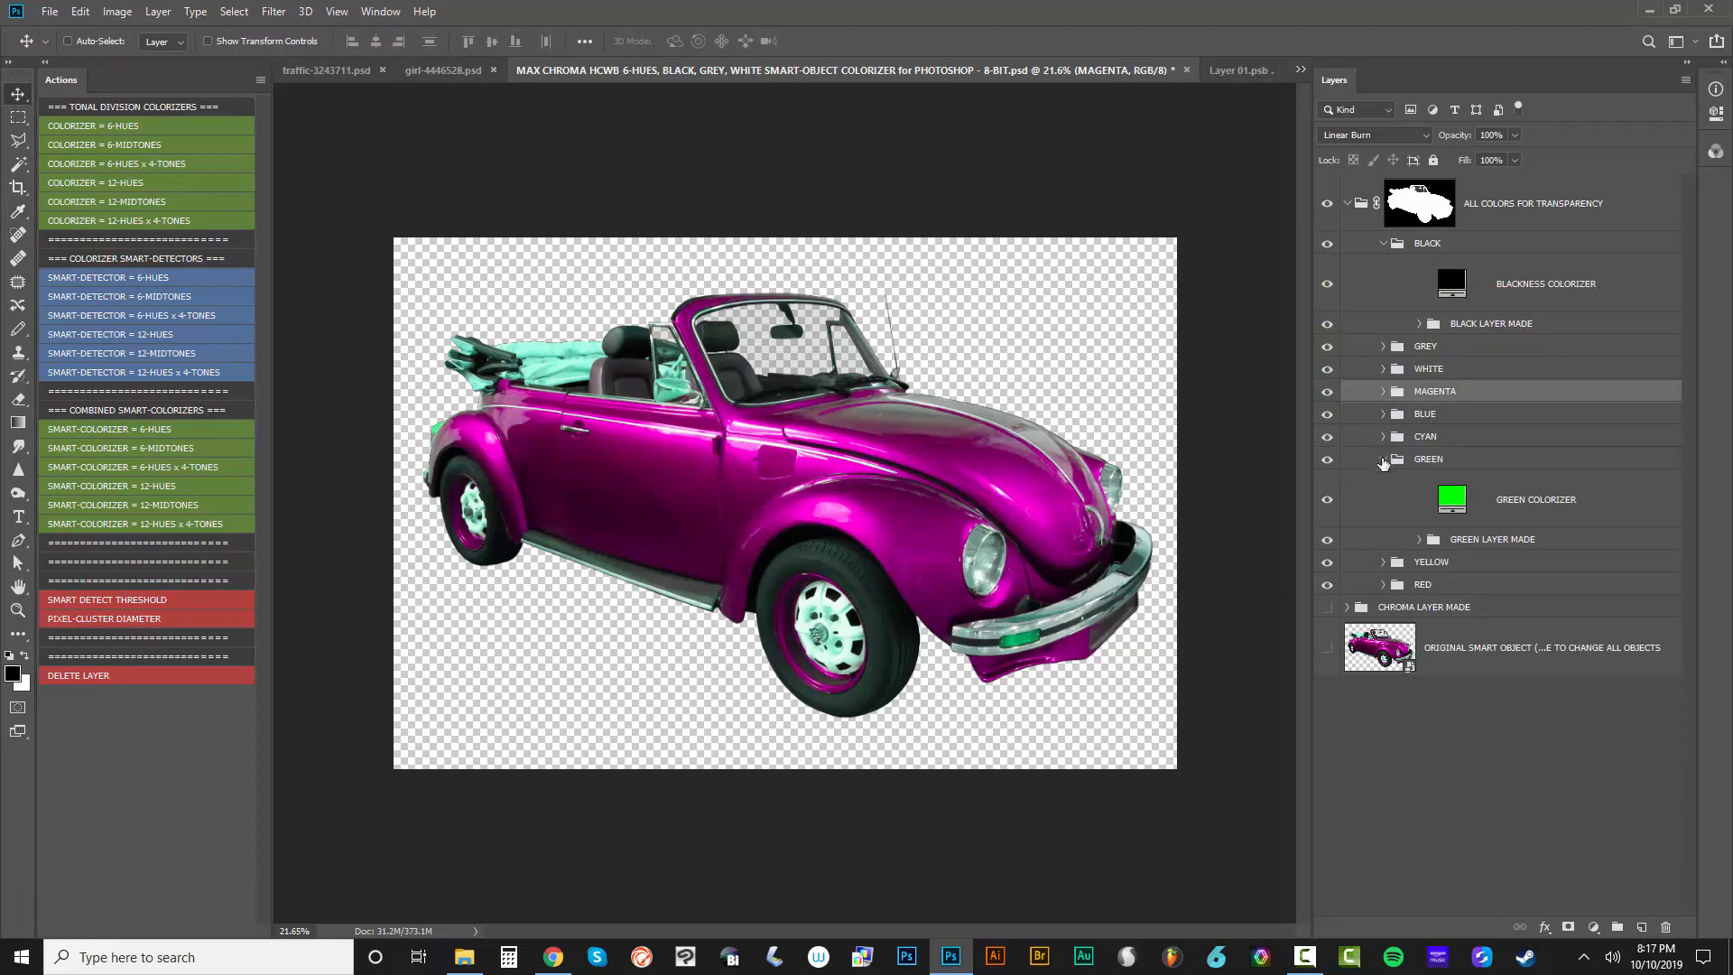
{"action": "left_click", "coordinate": [1383, 458]}
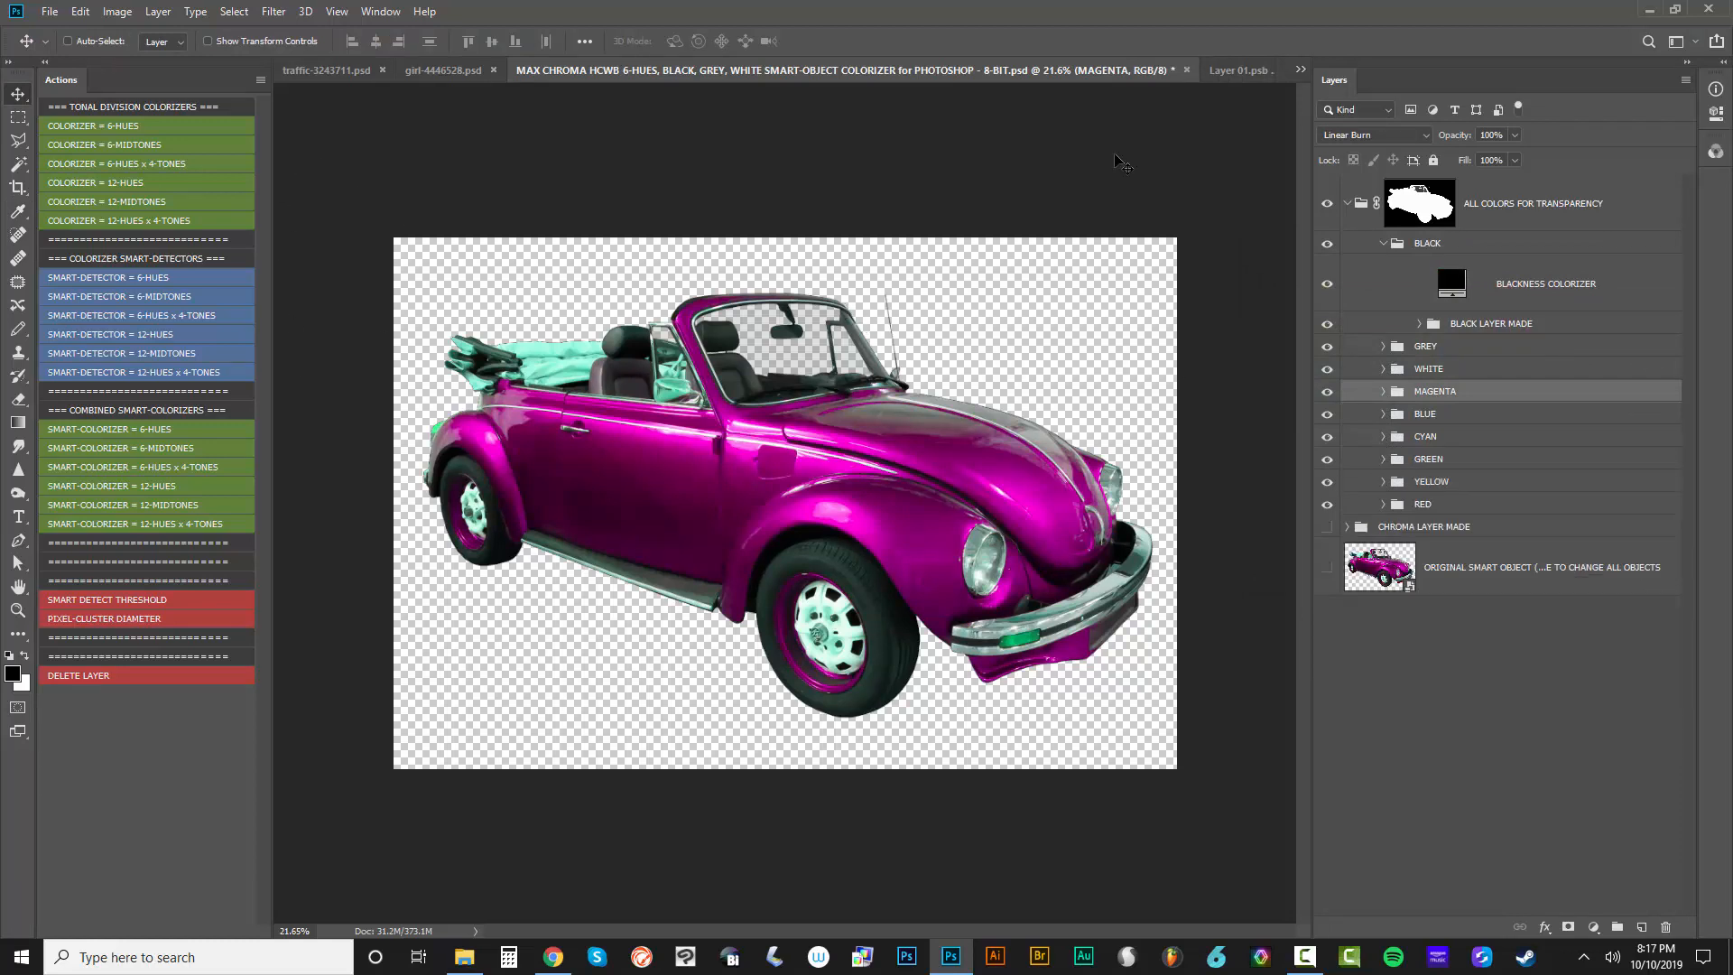
Filter the layers by blend mode Screen so that only the colorizer fill layers are listed
{"action": "left_click", "coordinate": [1353, 109]}
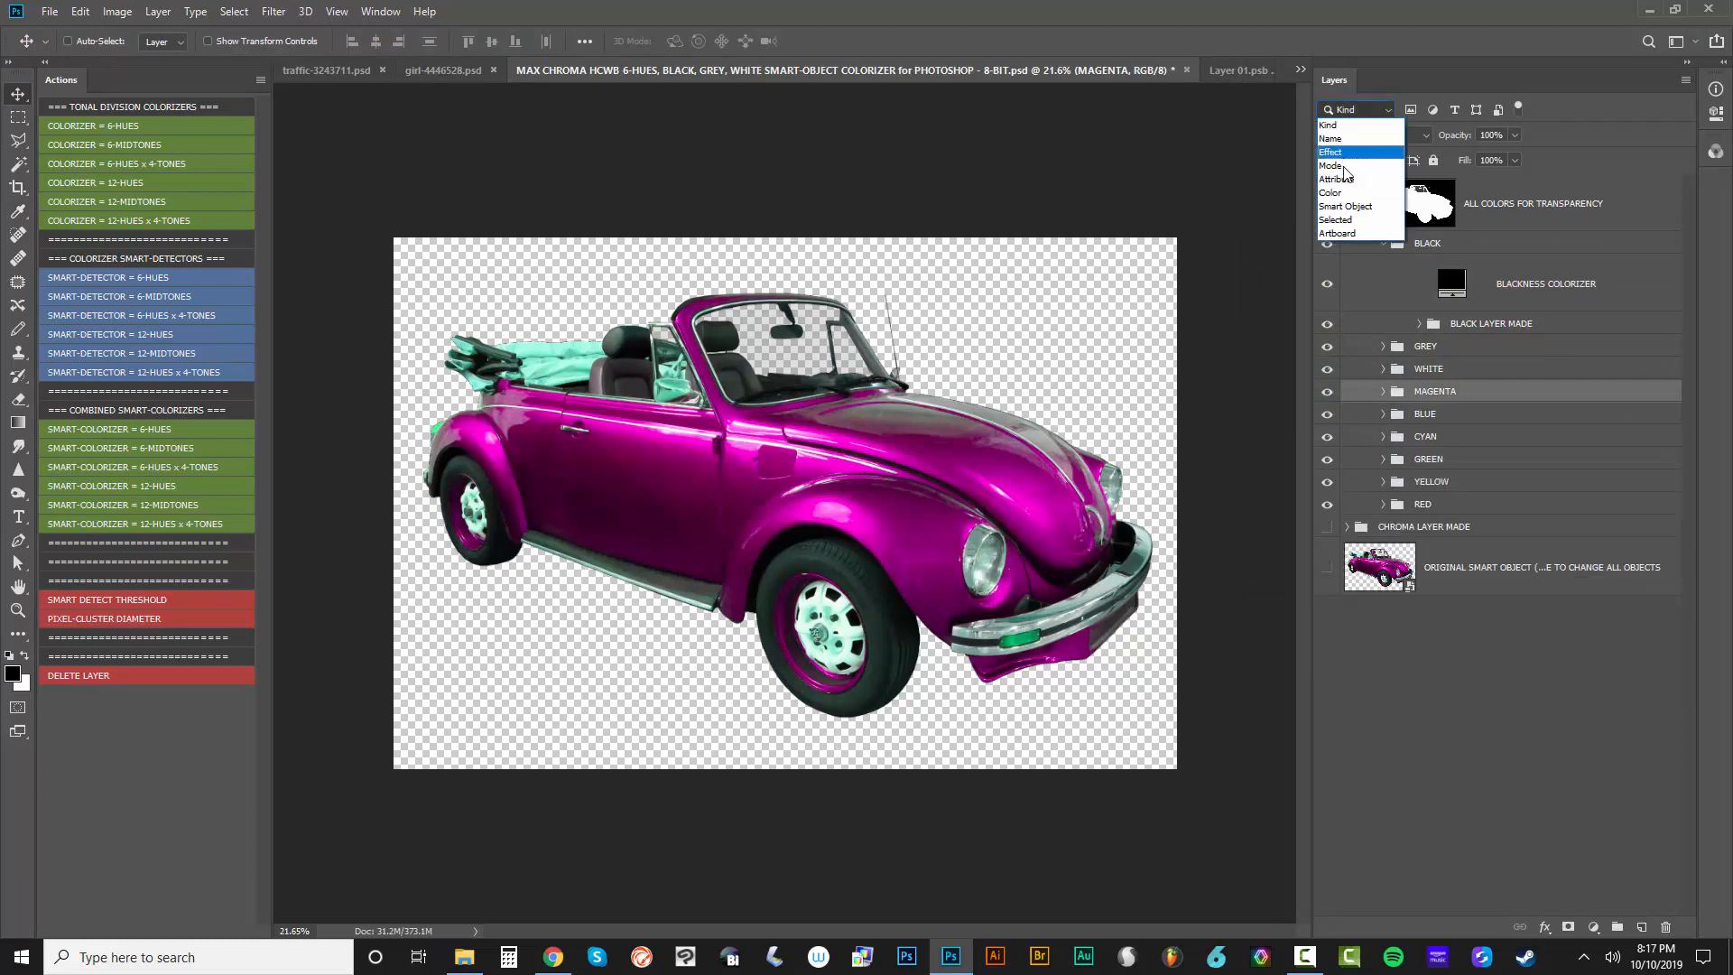
{"action": "left_click", "coordinate": [1342, 166]}
{"action": "left_click", "coordinate": [1453, 111]}
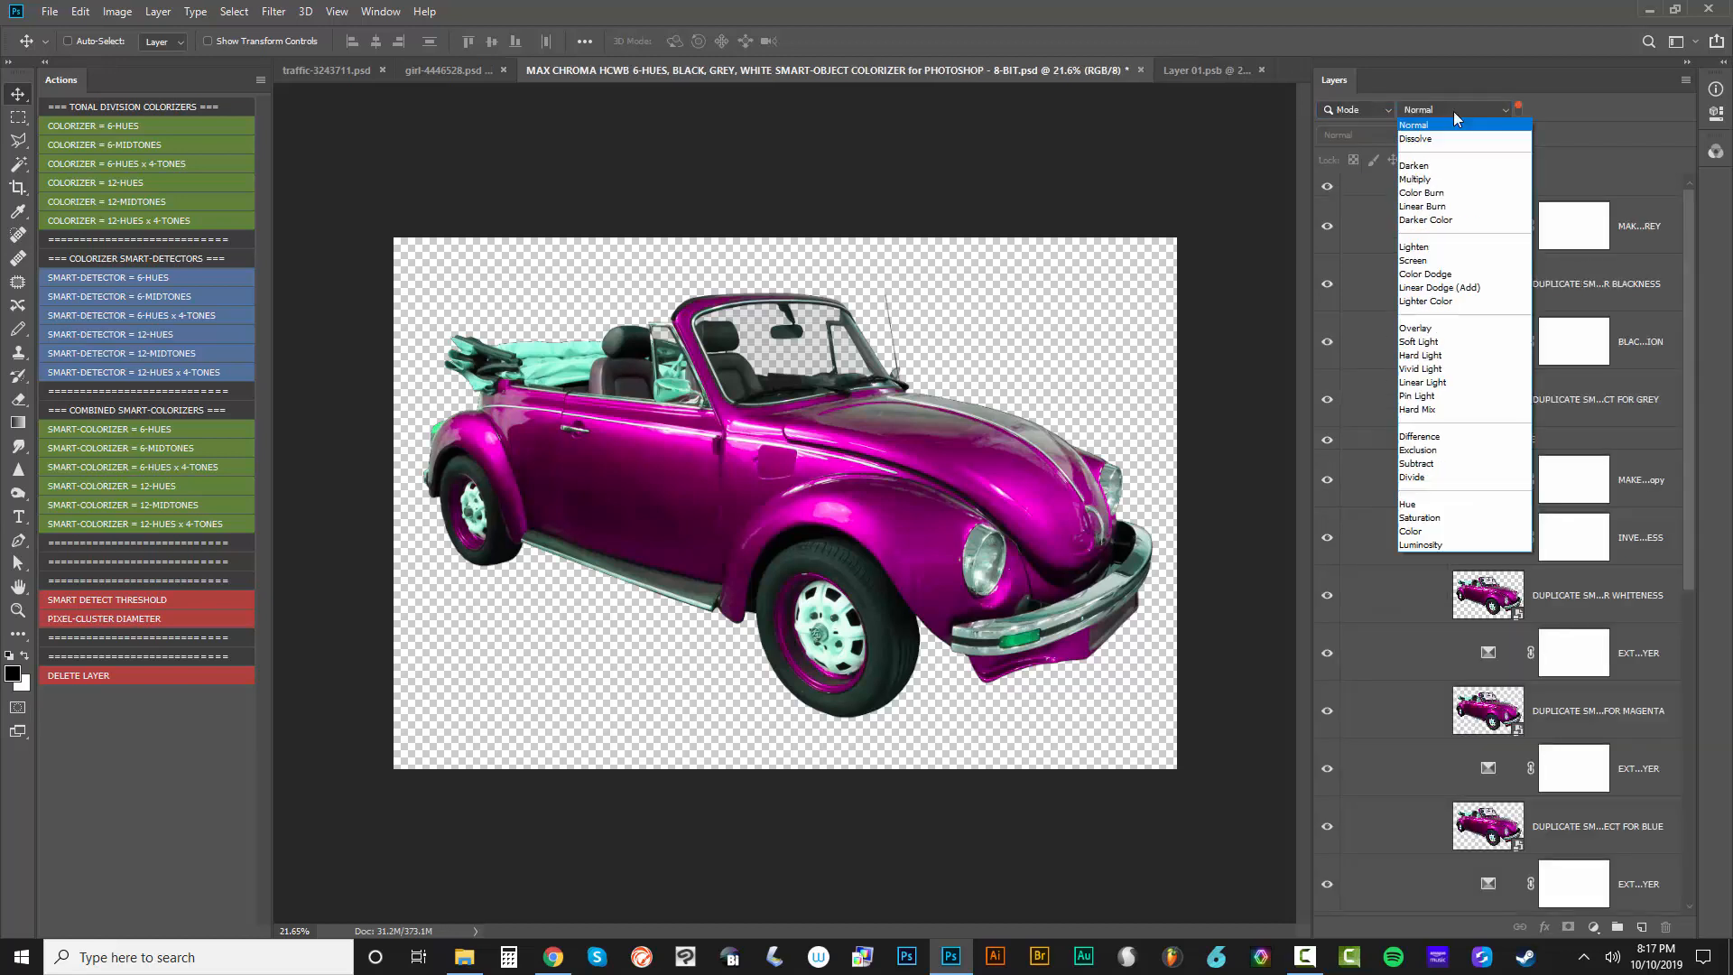
{"action": "left_click", "coordinate": [1413, 259]}
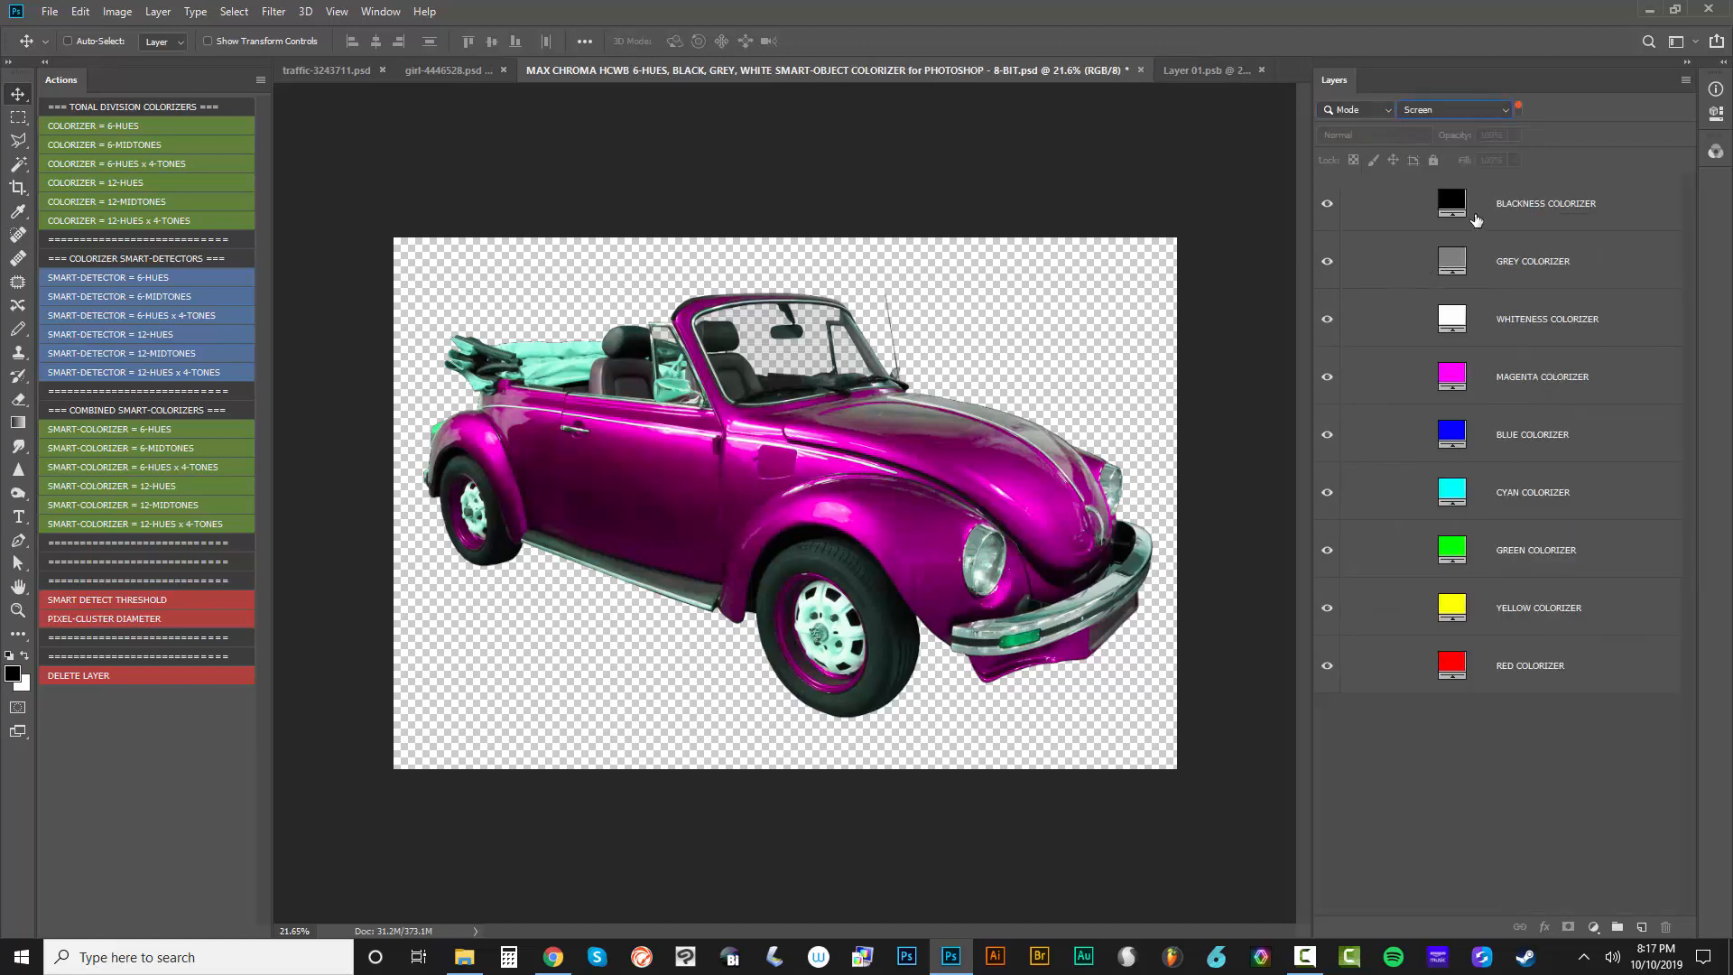
Preview the turquoise #20F0C6 as the GREY COLORIZER fill color, cancel the change, and turn off the layer filter
{"action": "double_click", "coordinate": [1456, 269]}
{"action": "left_click_drag", "start_coordinate": [1353, 369], "coordinate": [1483, 383]}
{"action": "left_click", "coordinate": [1508, 393]}
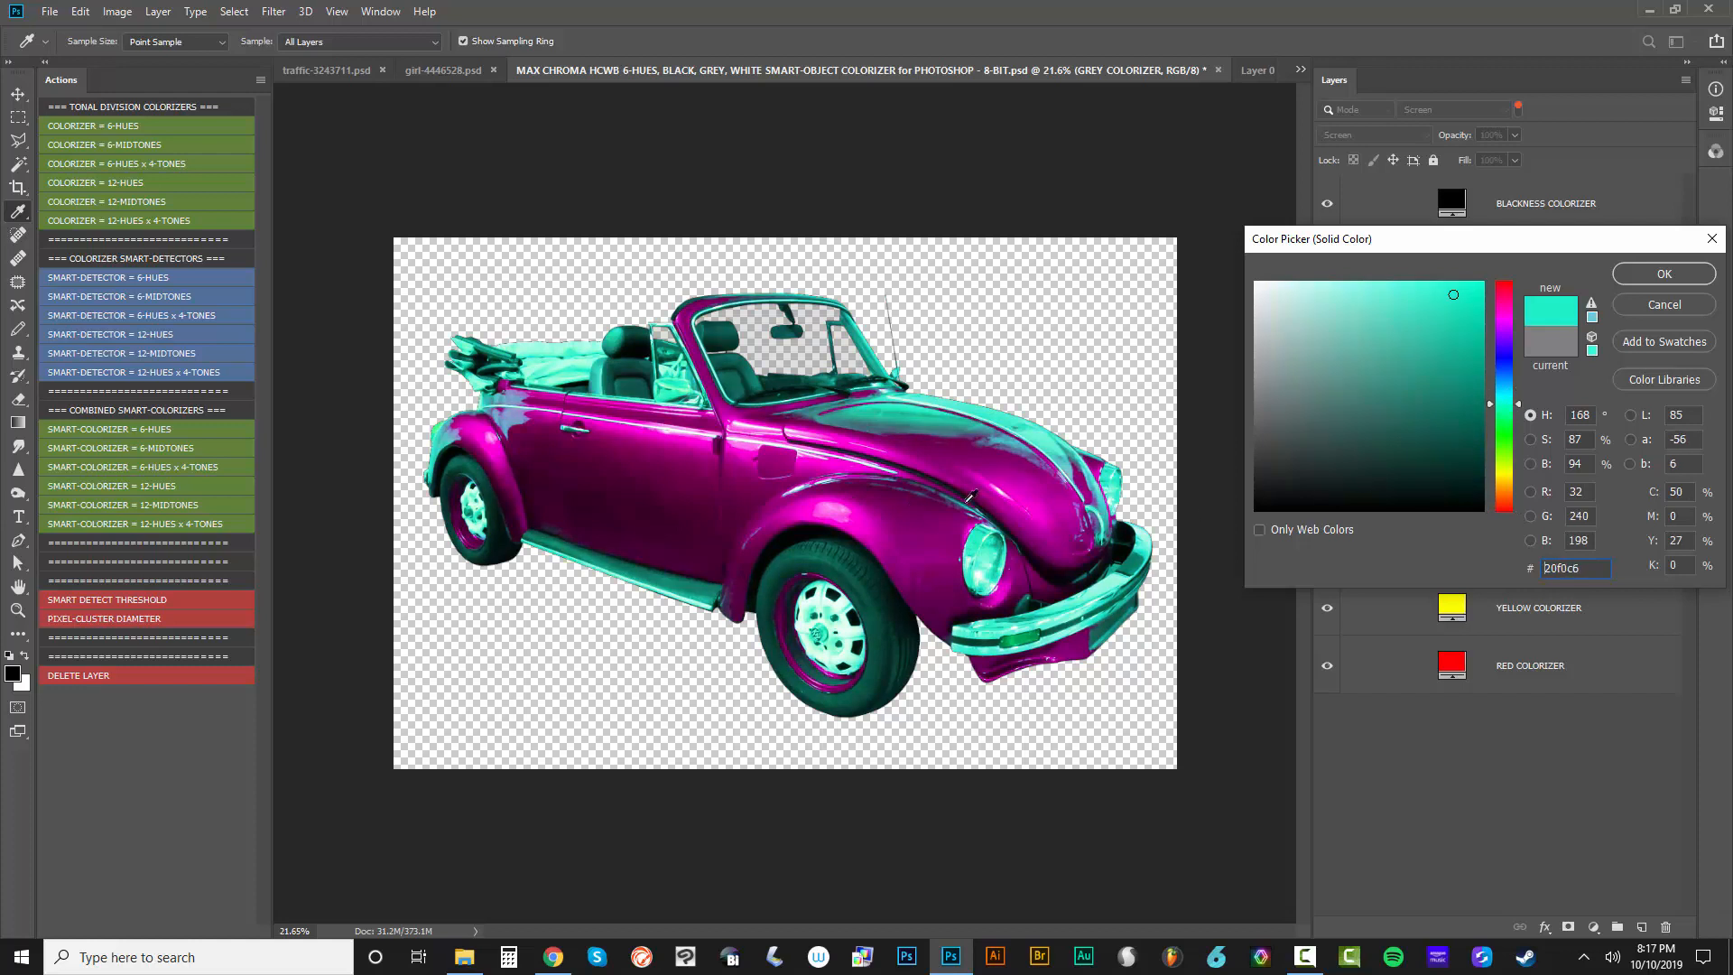
{"action": "key", "text": "Escape"}
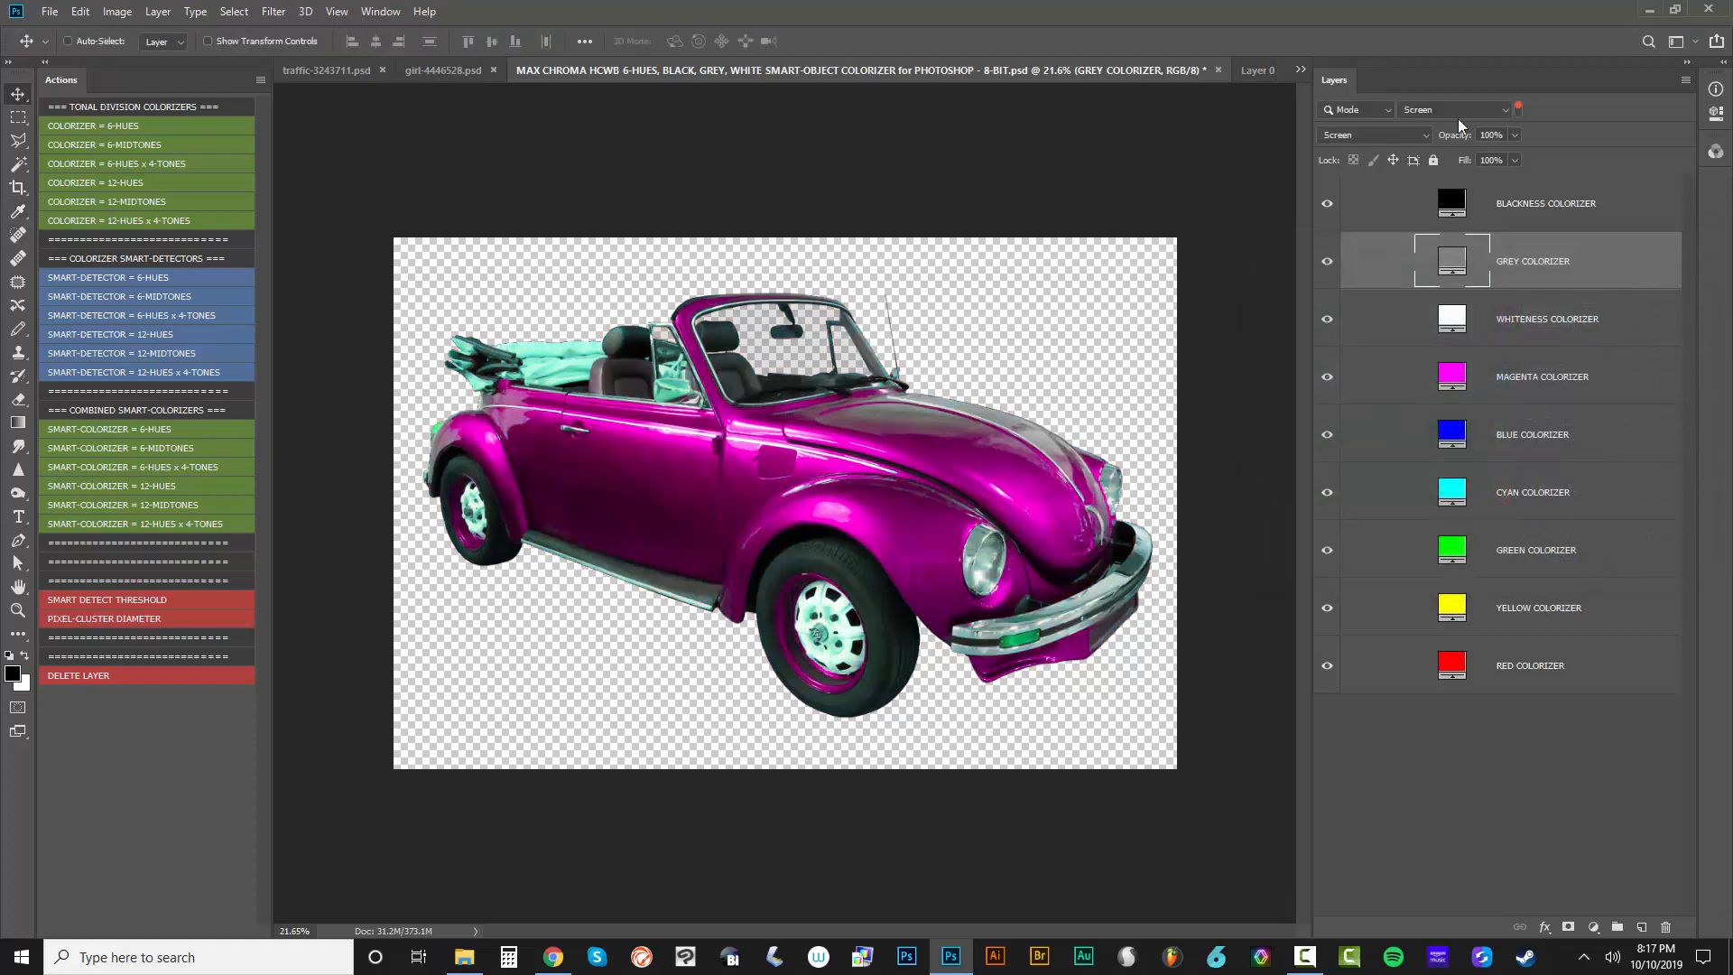
{"action": "left_click", "coordinate": [1518, 107]}
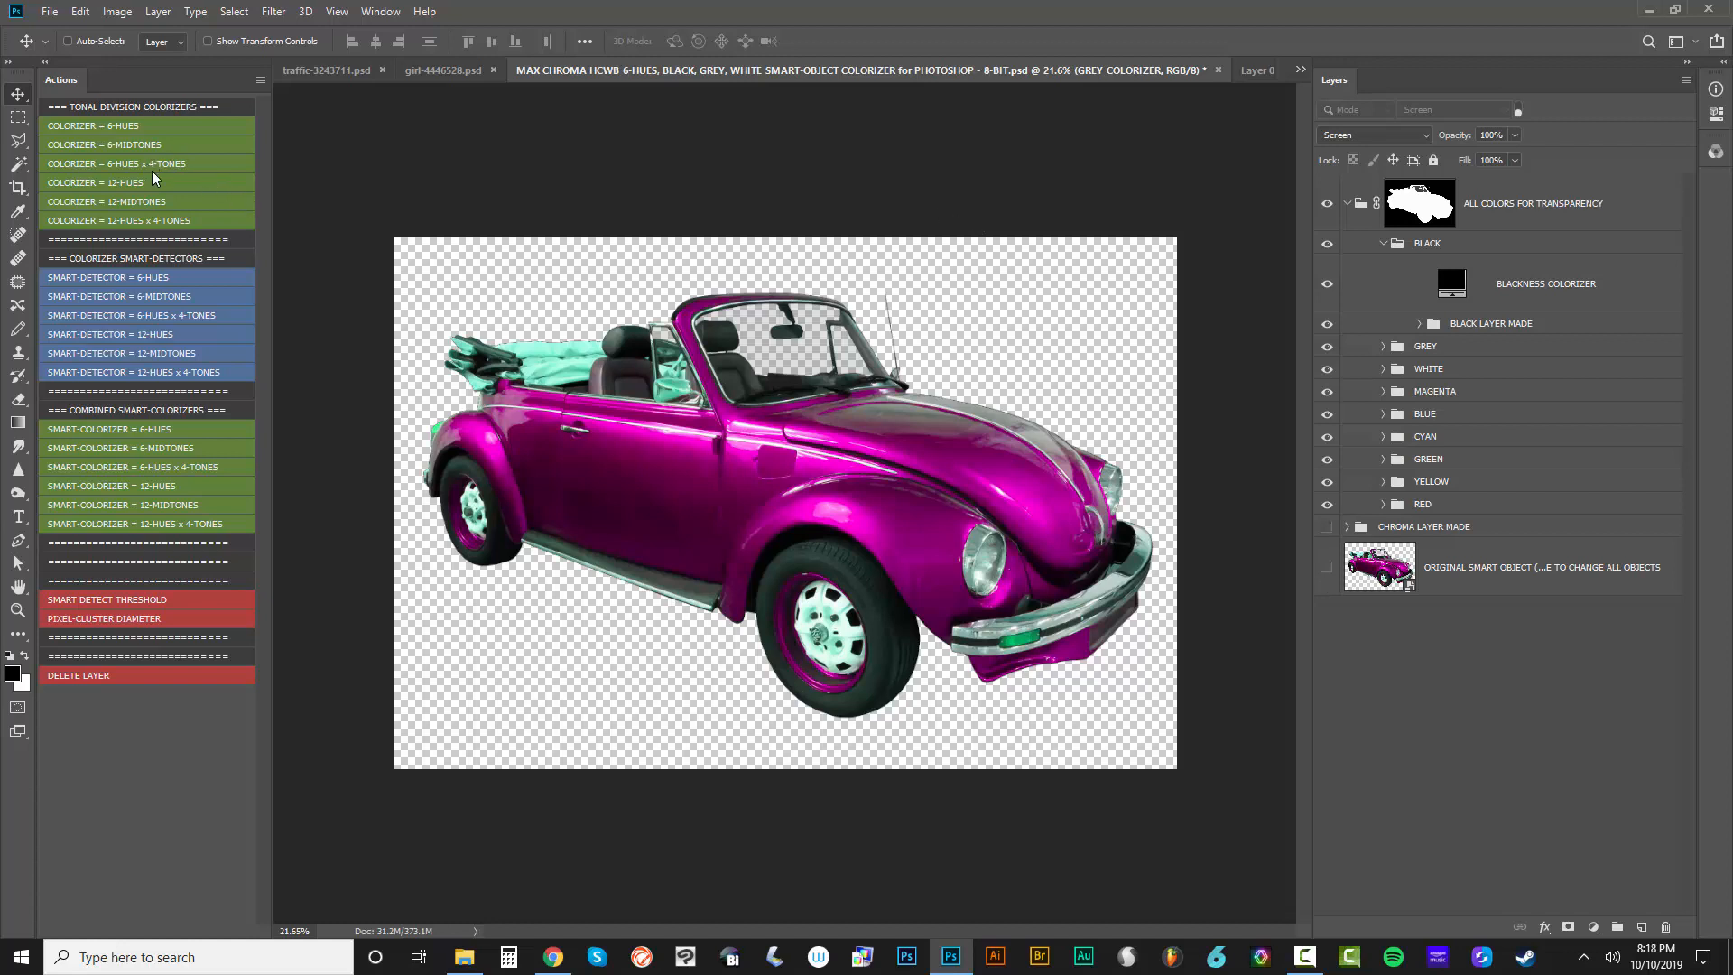
Open the MAX CHROMA HCWBTSGM 6-HUES, BLACK, GREY, WHITE SMART-OBJECT COLORIZER 8-BIT PSD from the desktop in Photoshop
{"action": "left_click", "coordinate": [1649, 10]}
{"action": "left_click_drag", "start_coordinate": [795, 629], "coordinate": [1067, 498]}
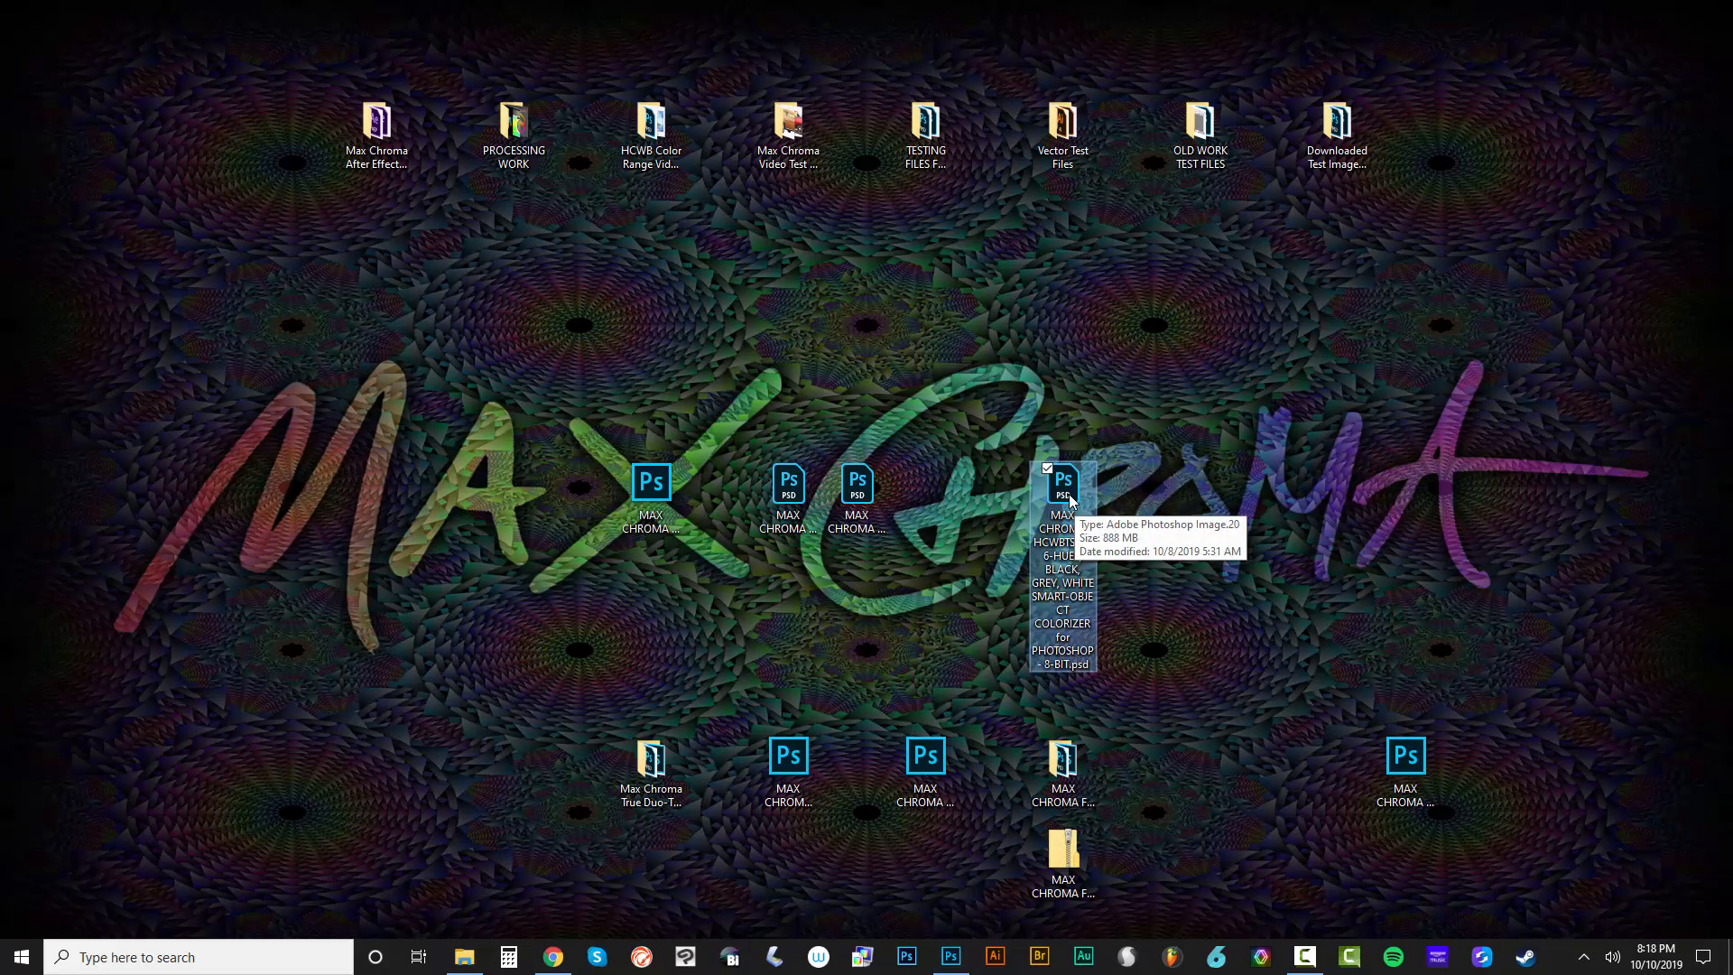
{"action": "left_click_drag", "start_coordinate": [1069, 499], "coordinate": [1114, 37]}
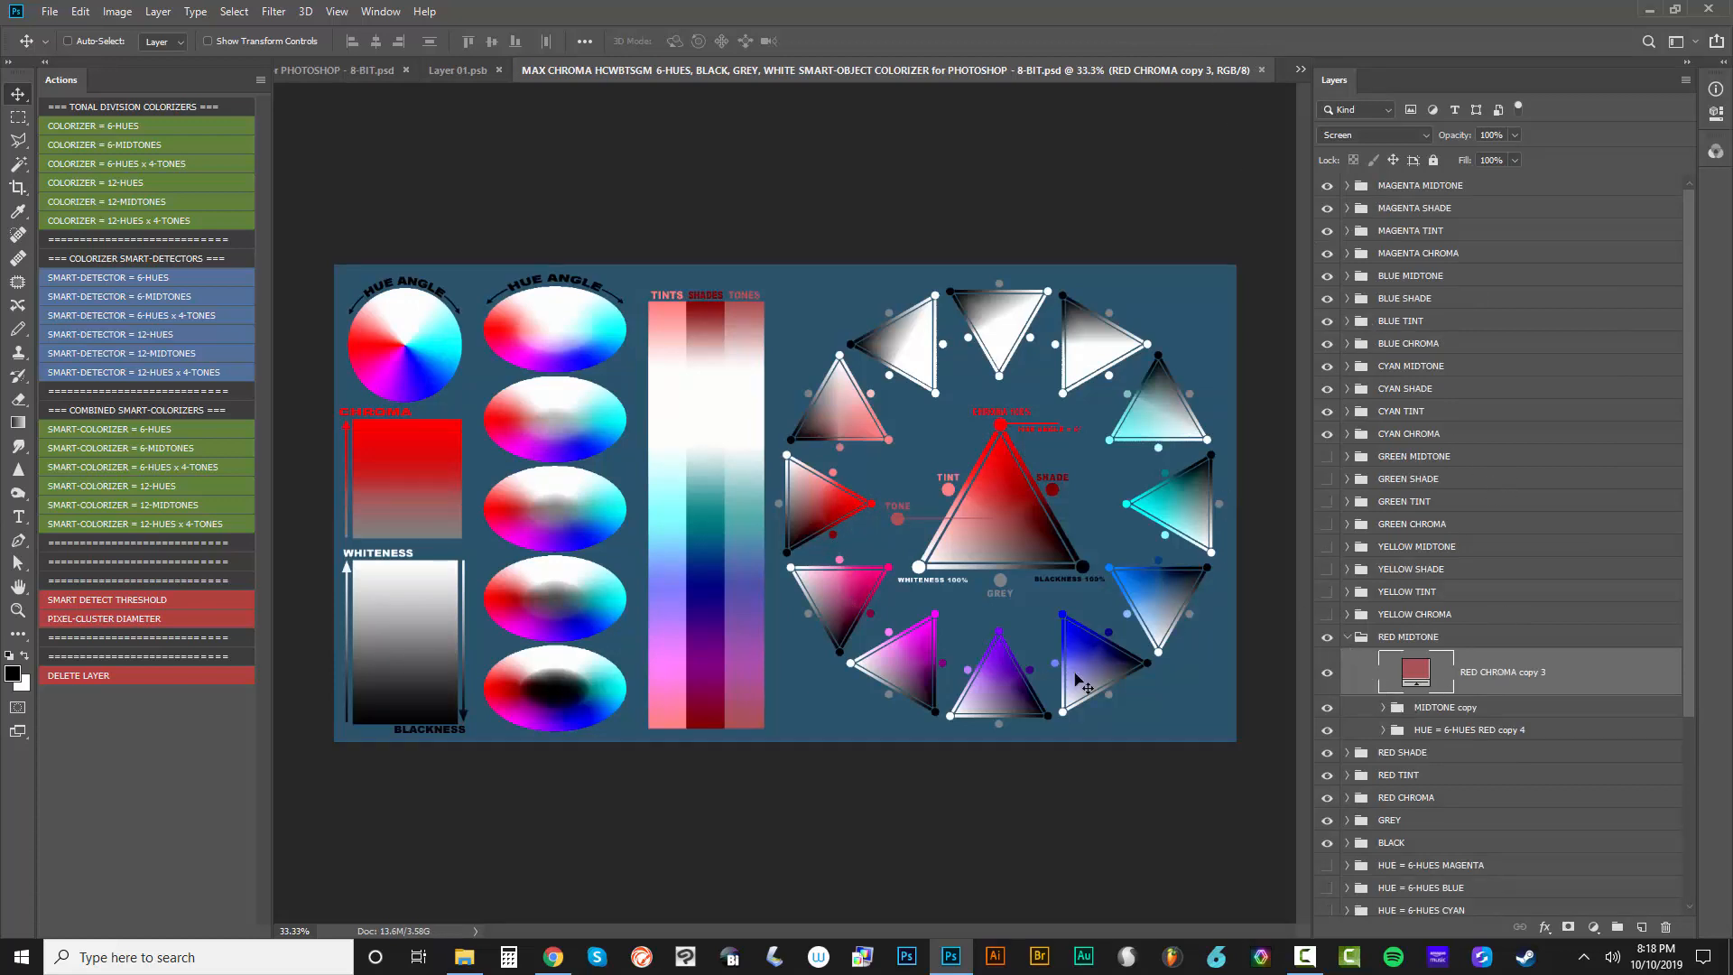
Collapse the RED MIDTONE group and filter the HCWBTSGM template's layers by blend mode Screen
{"action": "left_click", "coordinate": [1349, 638]}
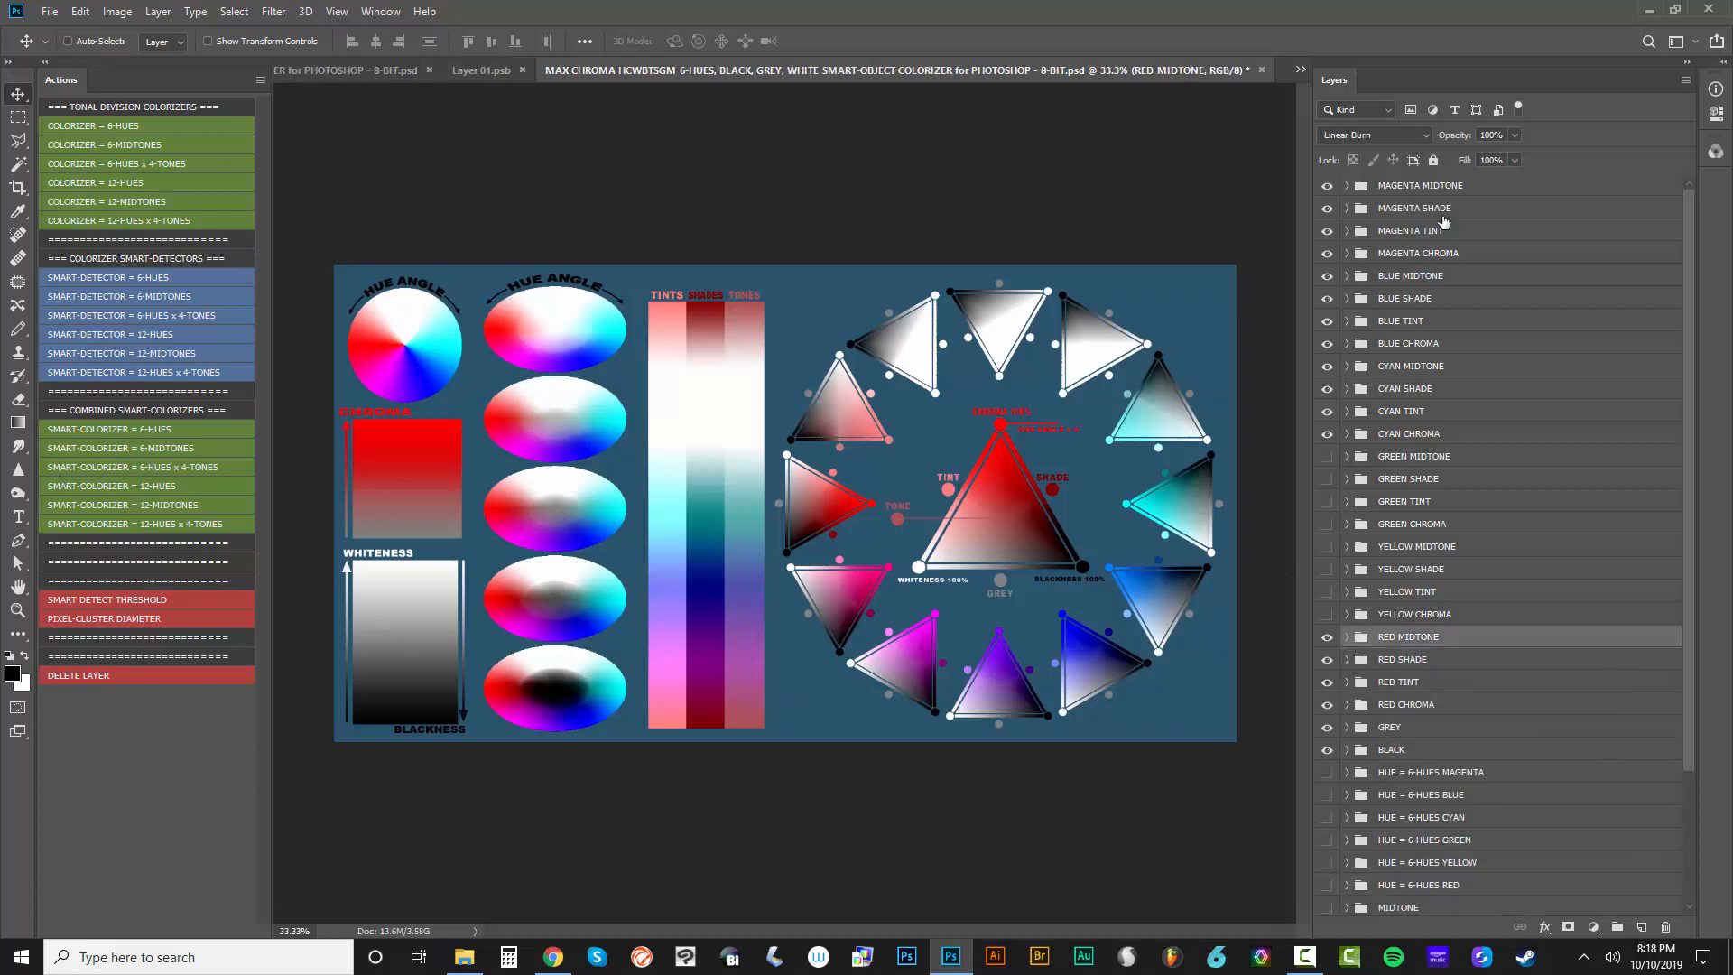
{"action": "left_click", "coordinate": [1362, 109]}
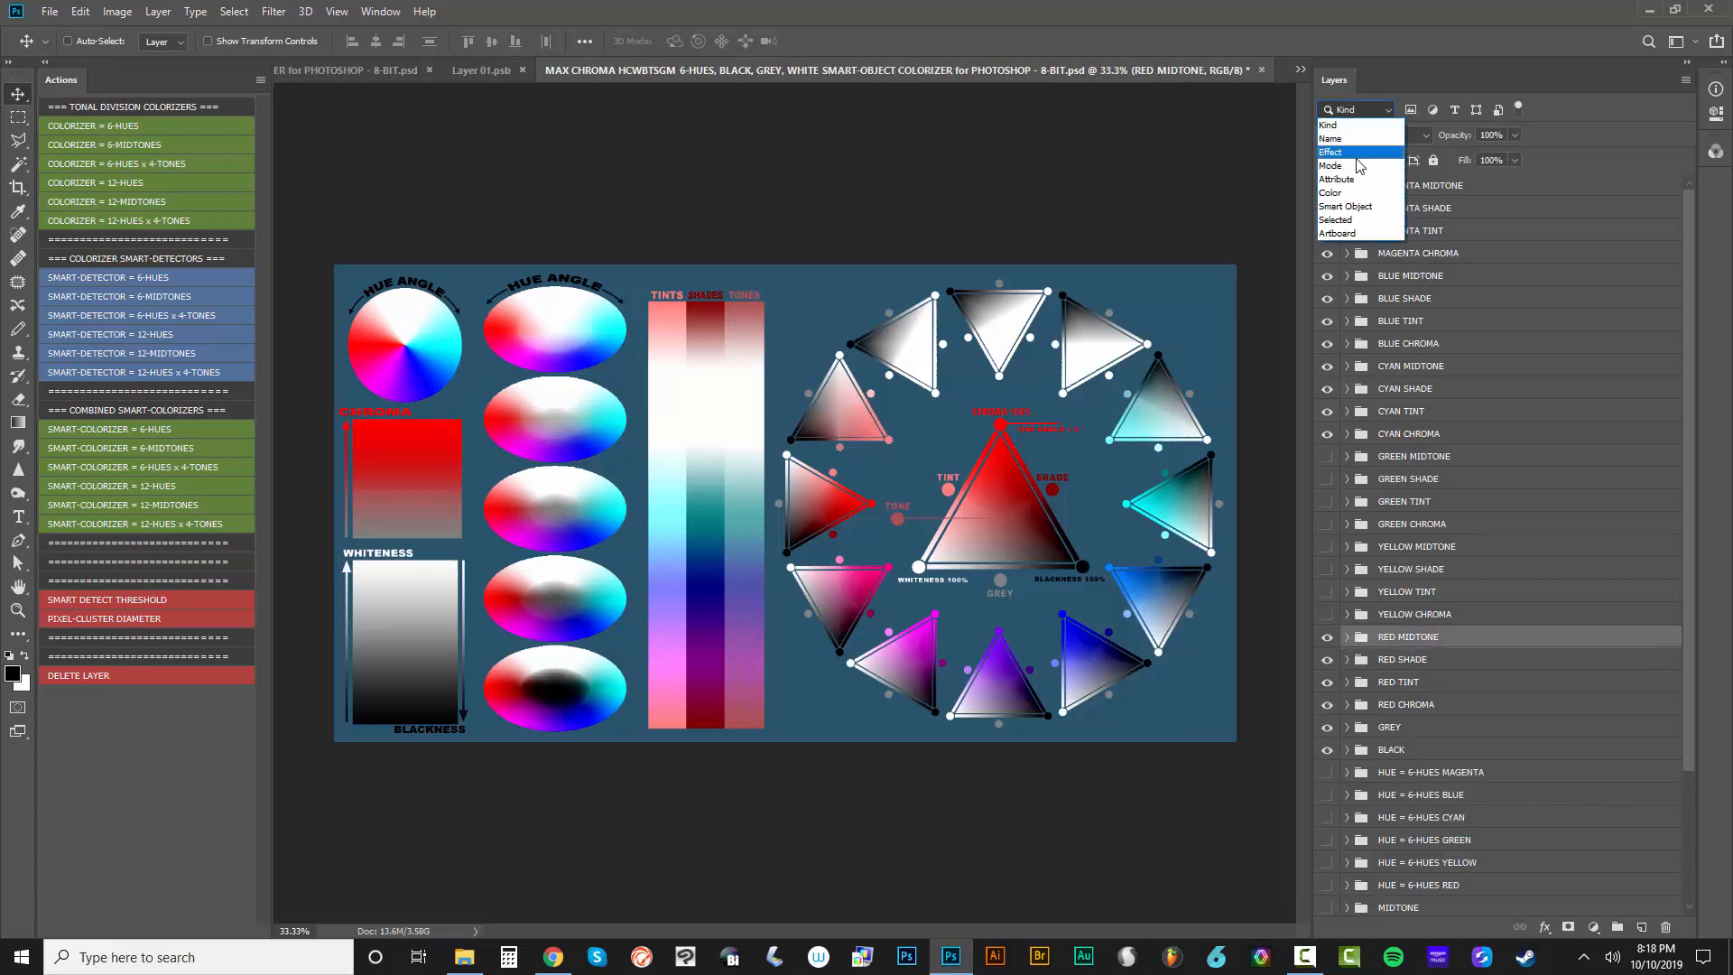
{"action": "left_click", "coordinate": [1351, 157]}
{"action": "left_click", "coordinate": [1461, 118]}
{"action": "left_click", "coordinate": [1462, 193]}
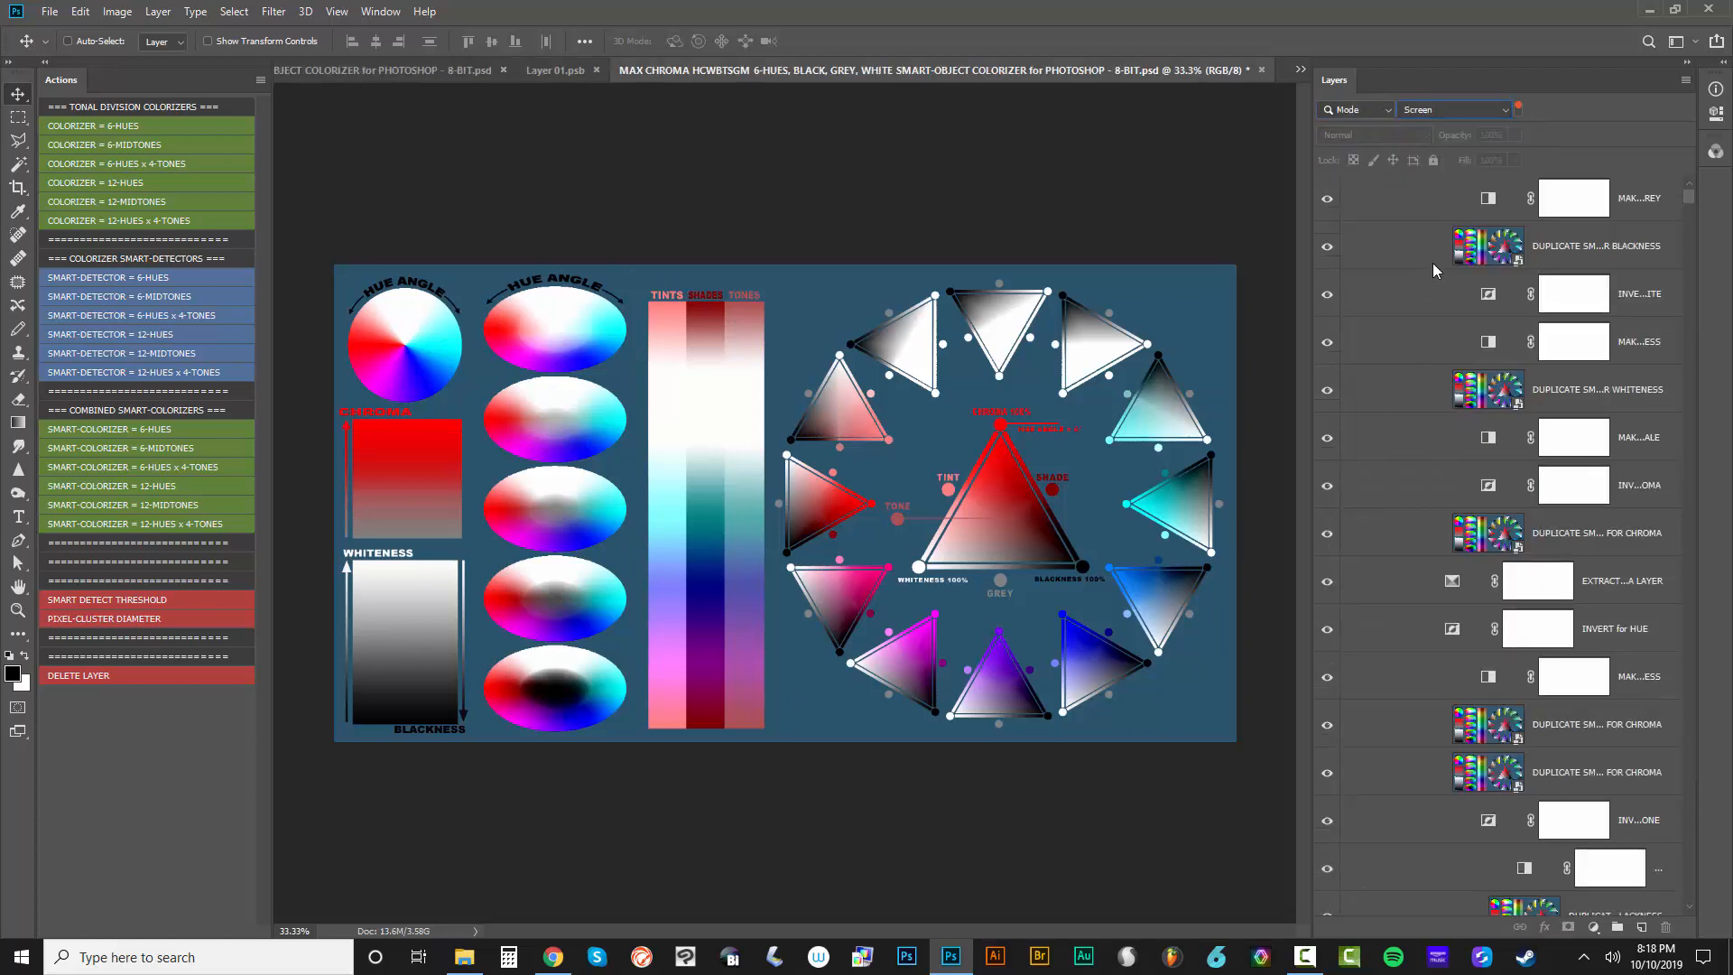
Examine the template's Screen-mode colorizer fill layers, comparing the filtered list with the full list of layer groups
{"action": "scroll", "coordinate": [1564, 455], "scroll_direction": "down", "scroll_amount": 1}
{"action": "scroll", "coordinate": [1564, 456], "scroll_direction": "down", "scroll_amount": 10}
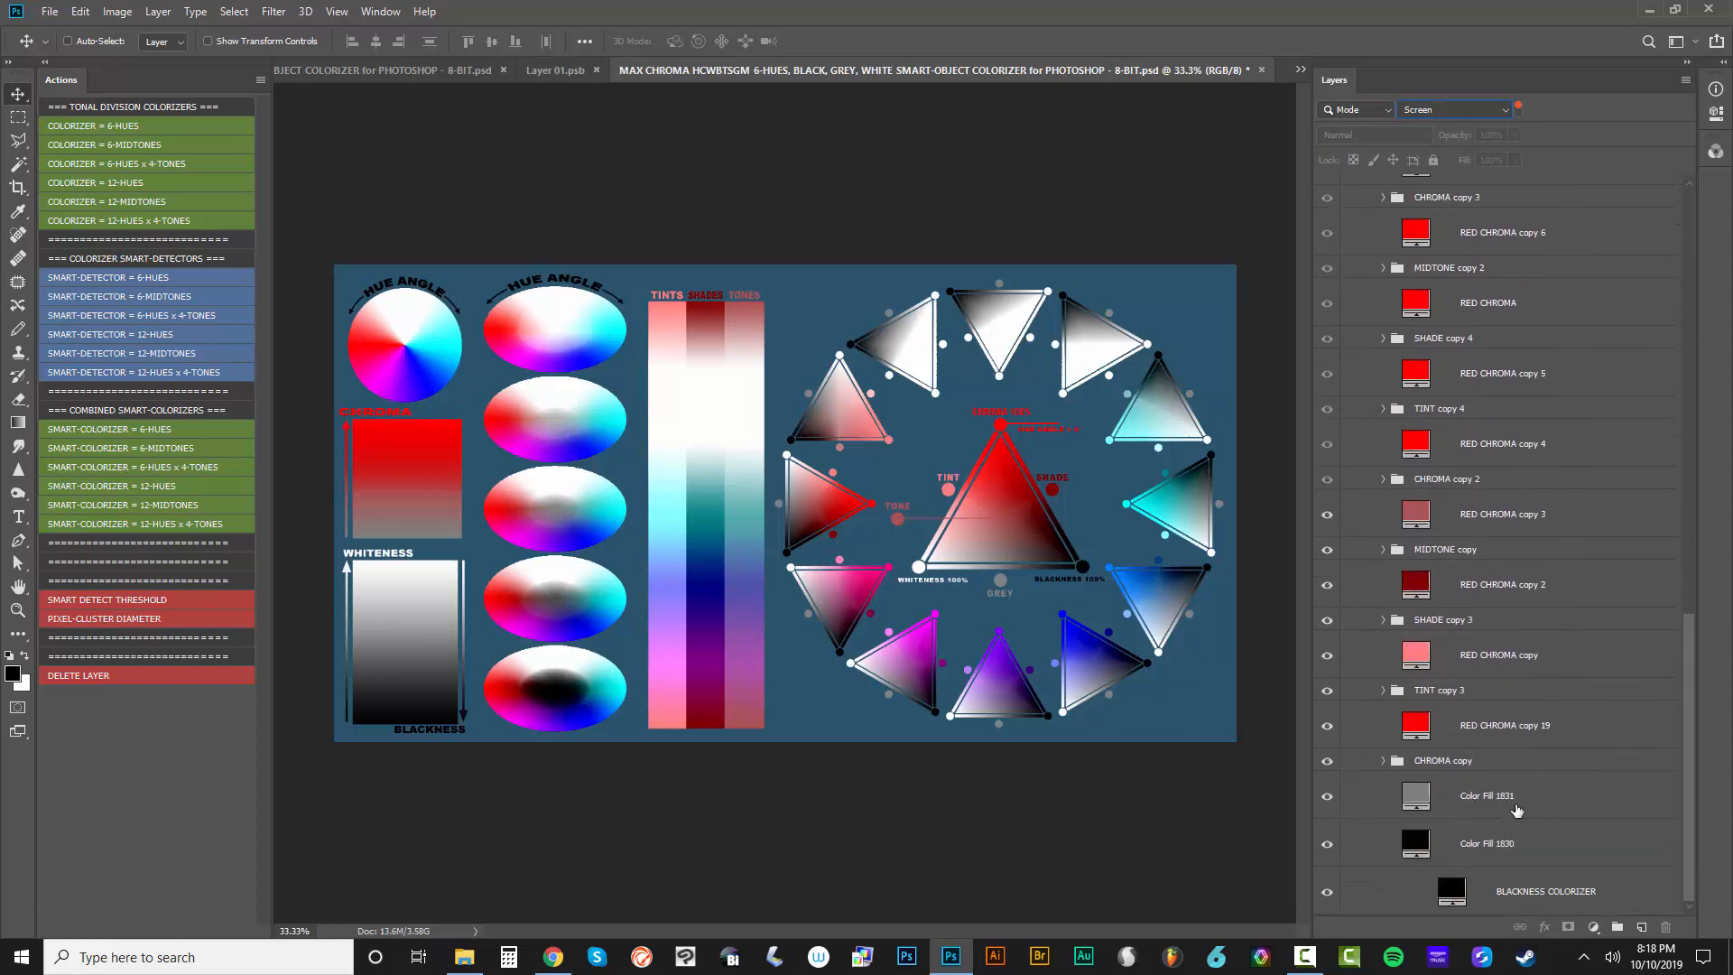
{"action": "left_click_drag", "start_coordinate": [1686, 747], "coordinate": [1692, 239]}
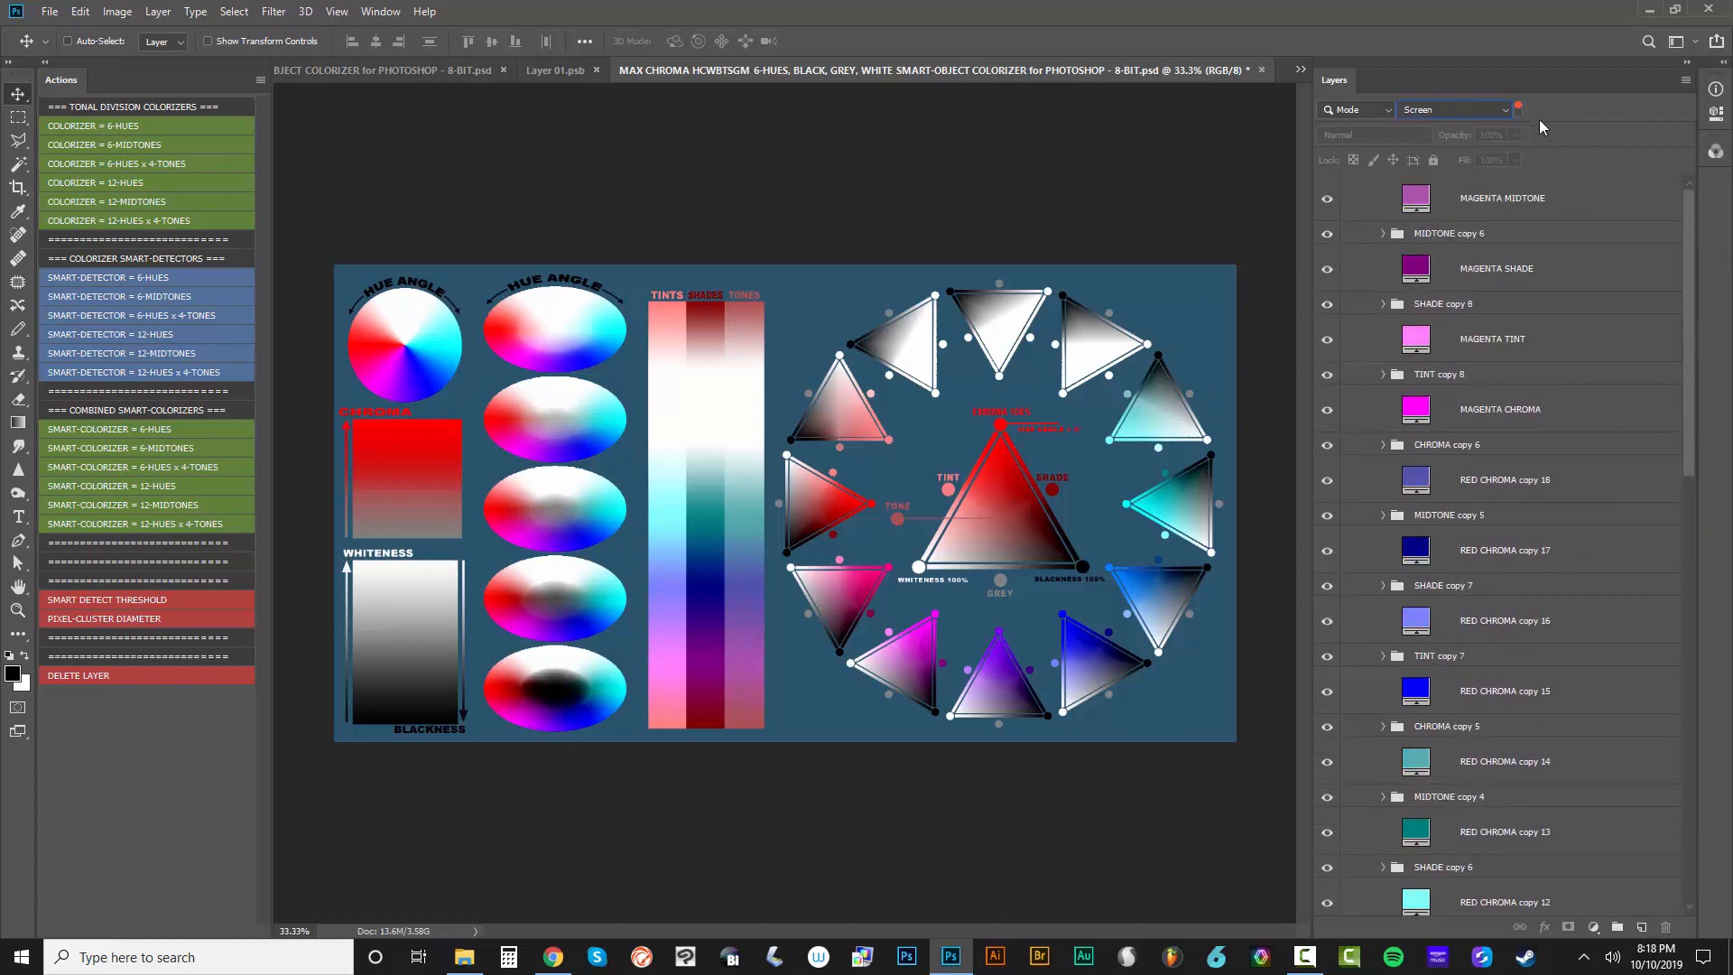
{"action": "left_click", "coordinate": [1520, 106]}
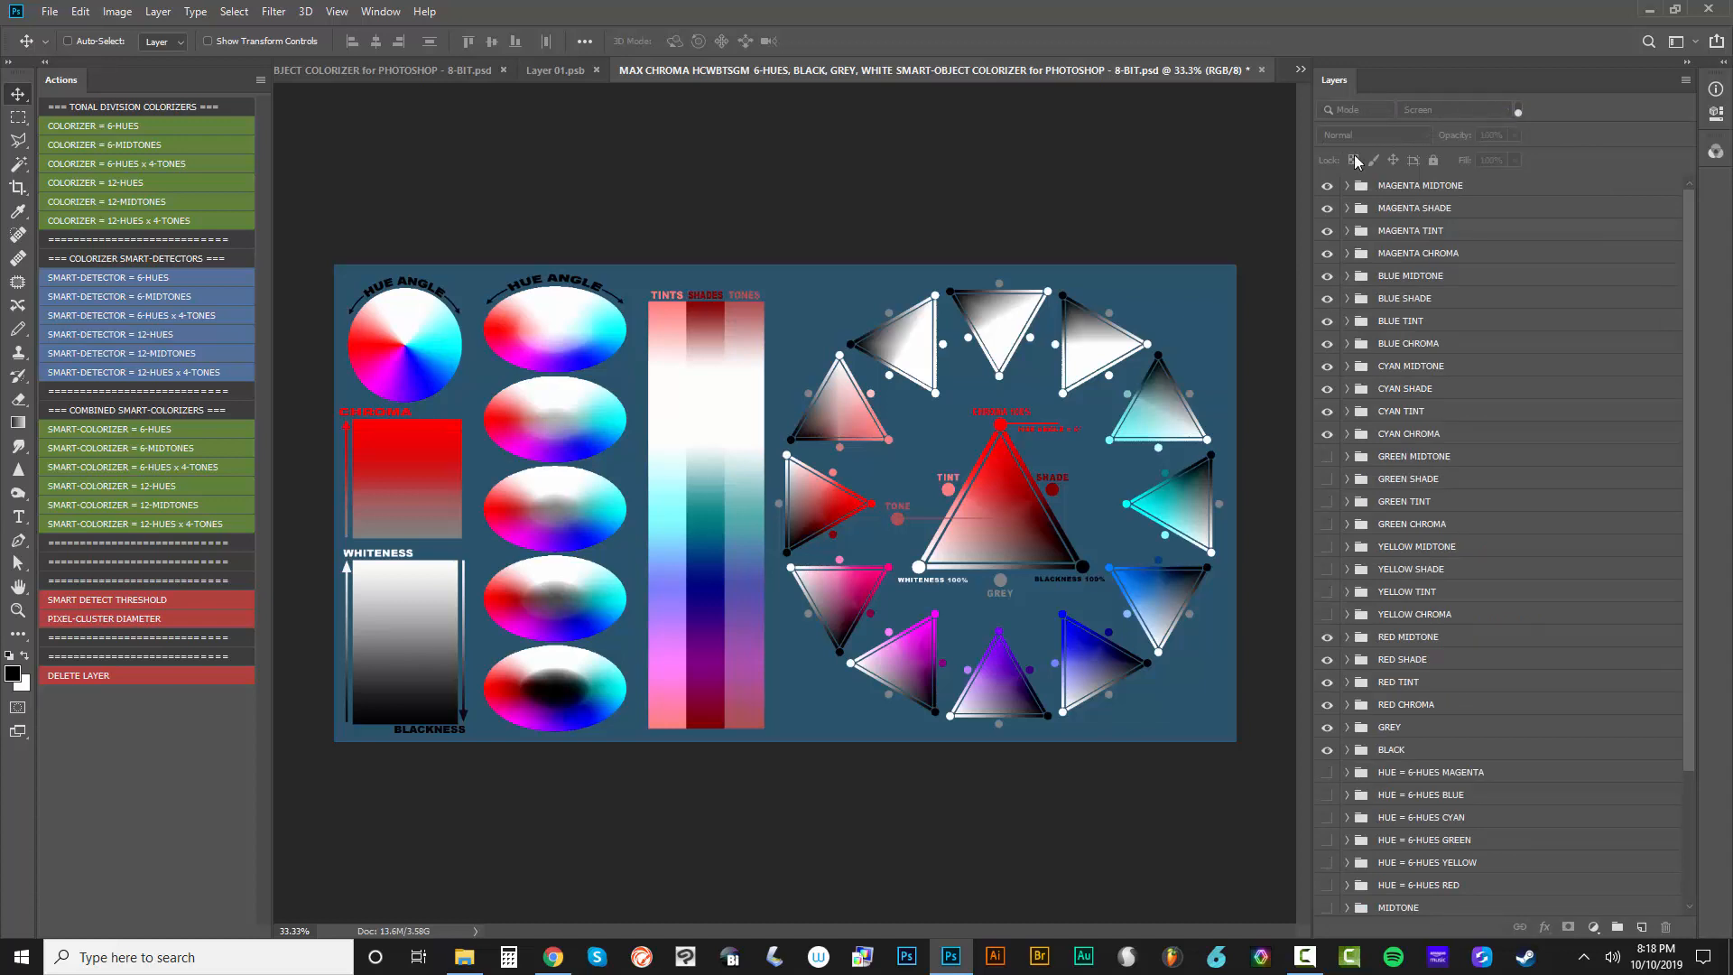
{"action": "left_click", "coordinate": [1518, 110]}
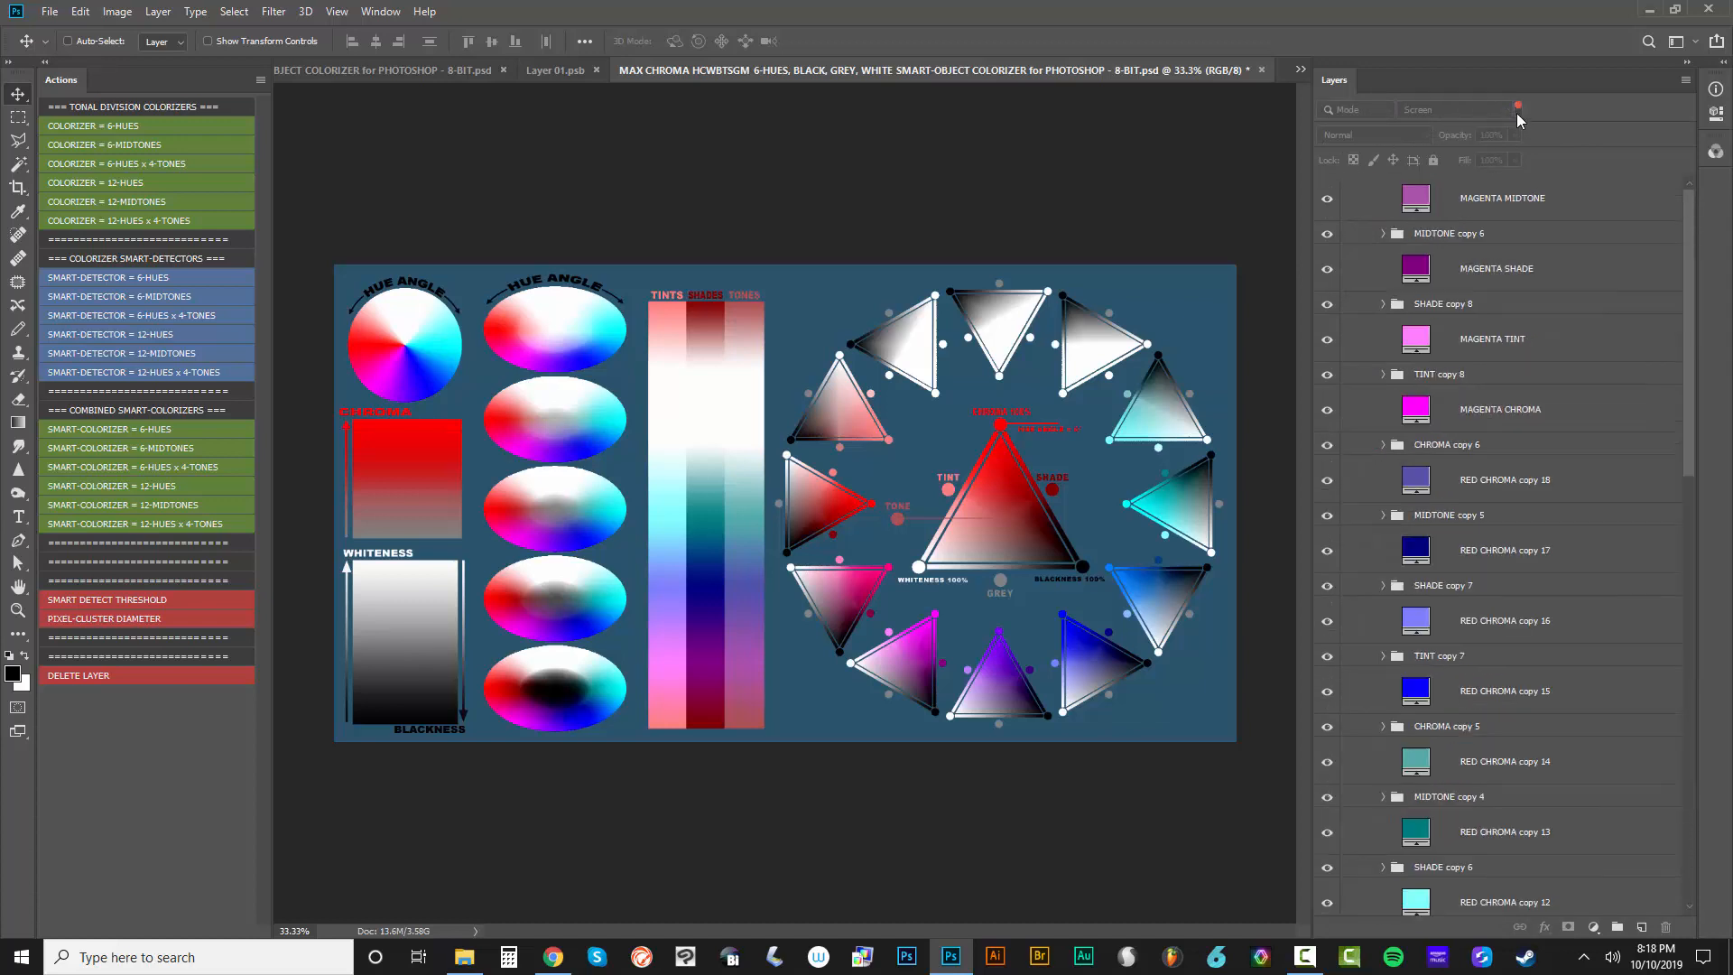
{"action": "scroll", "coordinate": [1525, 318], "scroll_direction": "down", "scroll_amount": 10}
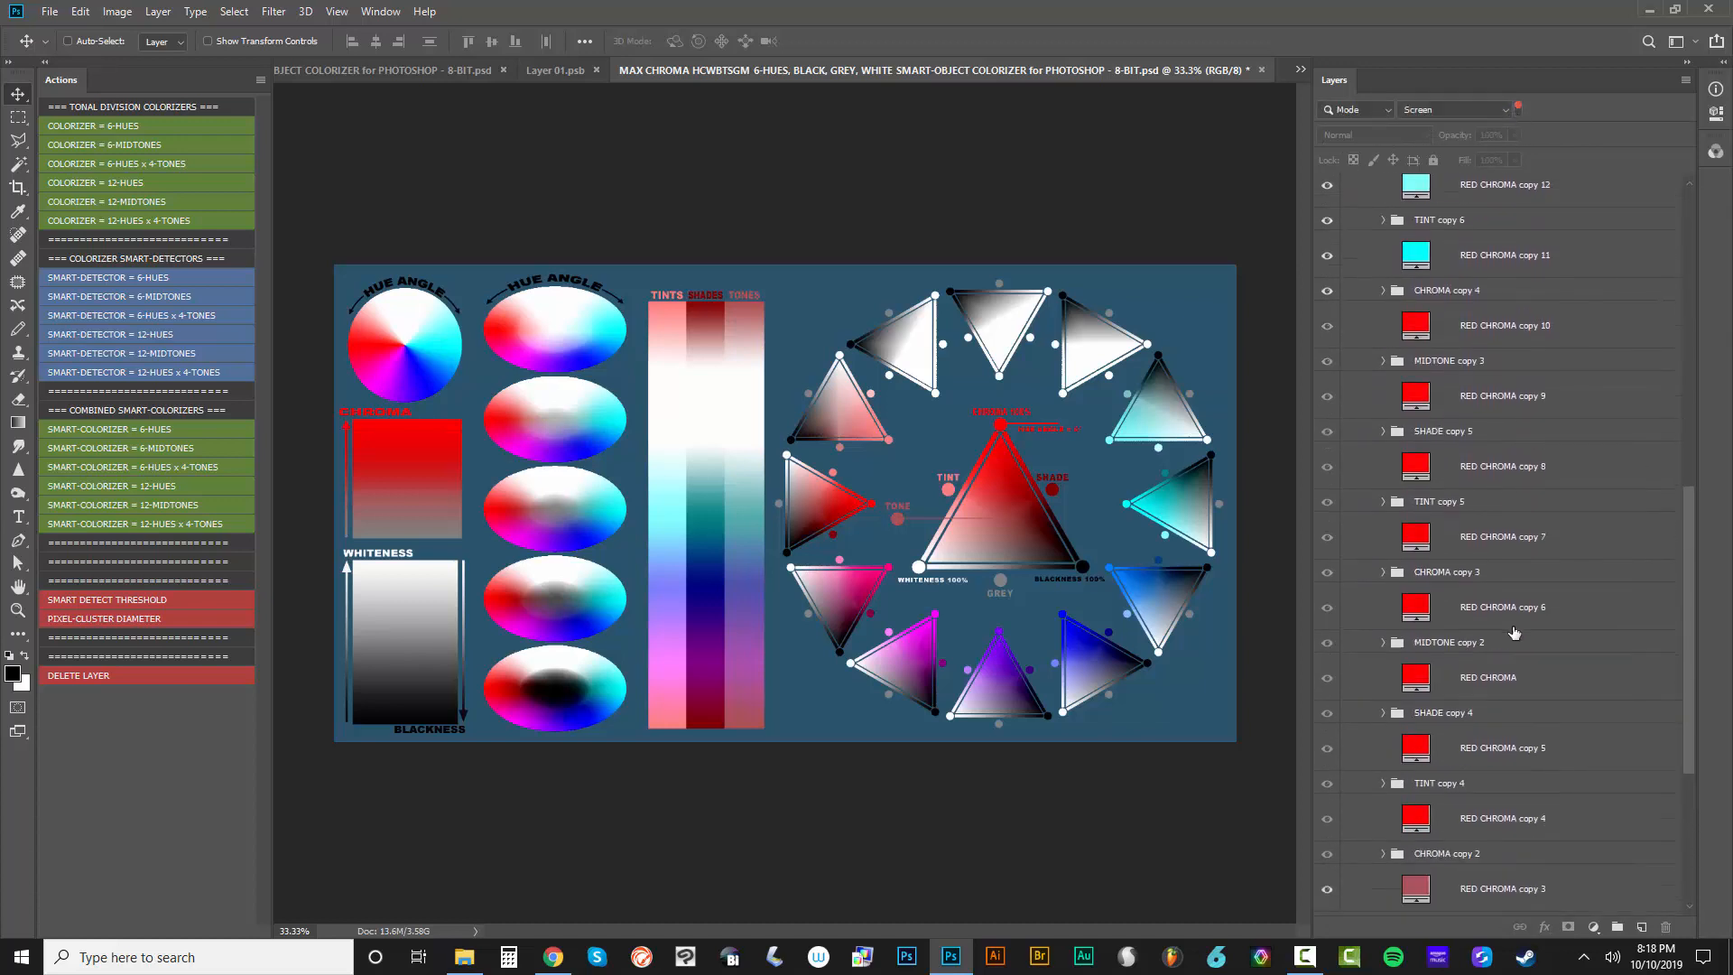
{"action": "scroll", "coordinate": [1488, 645], "scroll_direction": "down", "scroll_amount": 5}
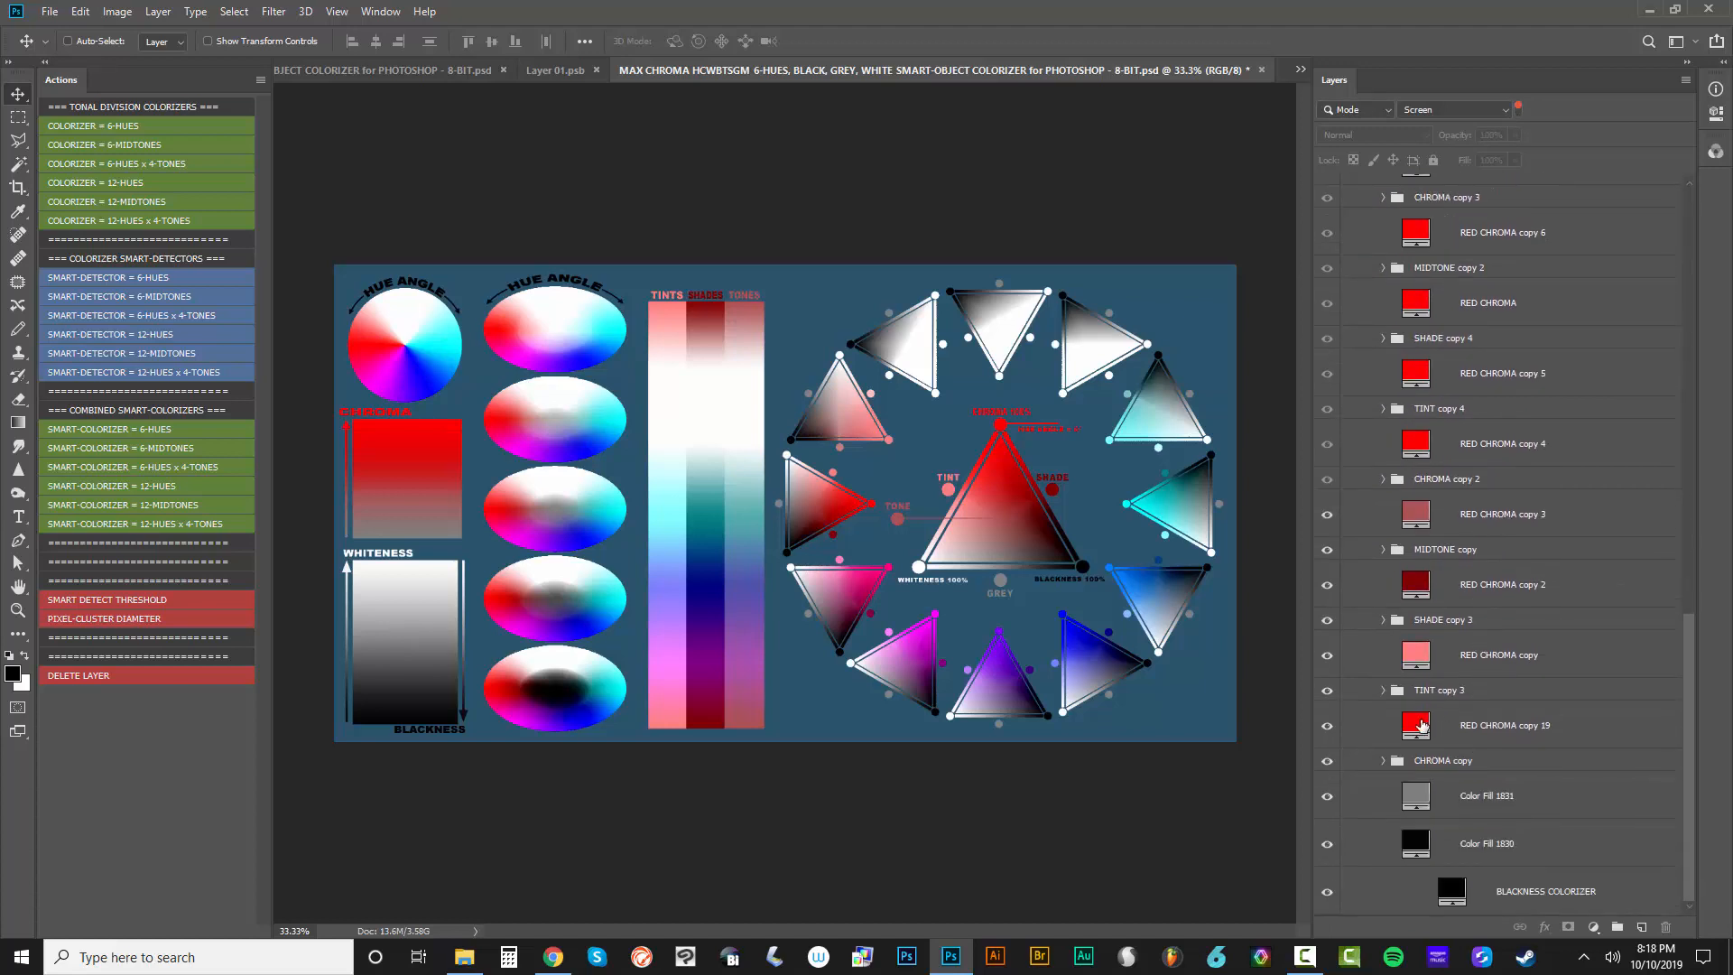
Preview the purple #9E07BE as the fill color of the RED CHROMA copy 19 layer and cancel the change
{"action": "left_click", "coordinate": [1414, 731]}
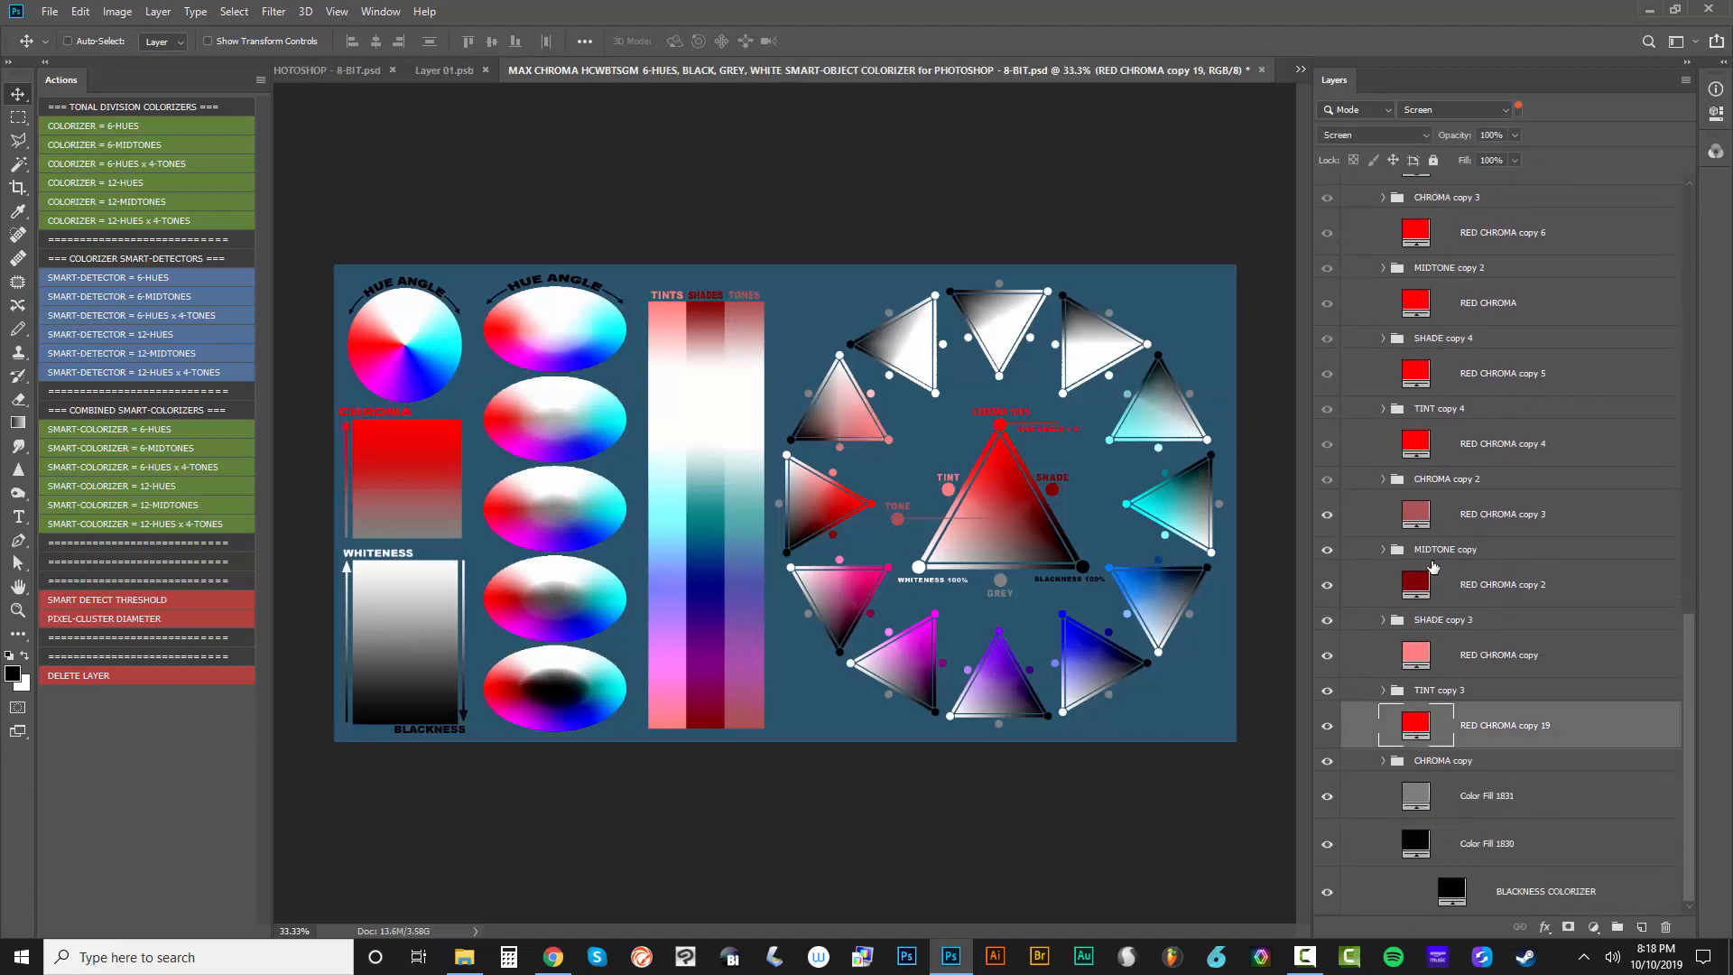
{"action": "double_click", "coordinate": [1414, 727]}
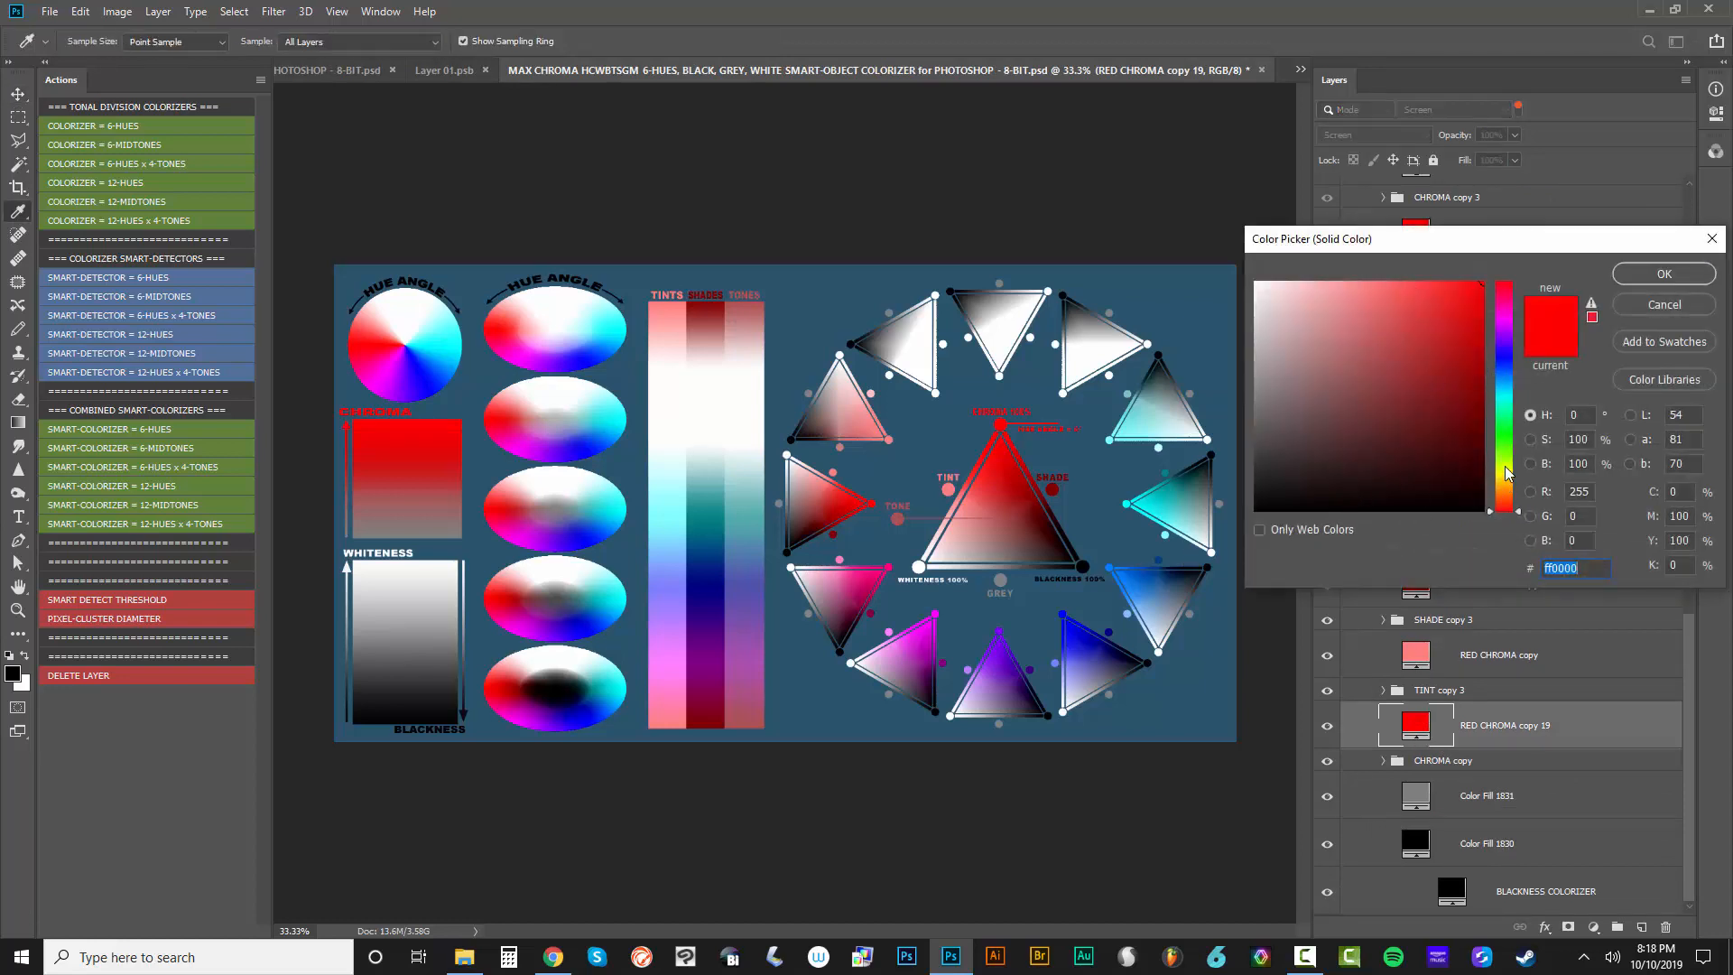
{"action": "left_click_drag", "start_coordinate": [1506, 488], "coordinate": [1516, 325]}
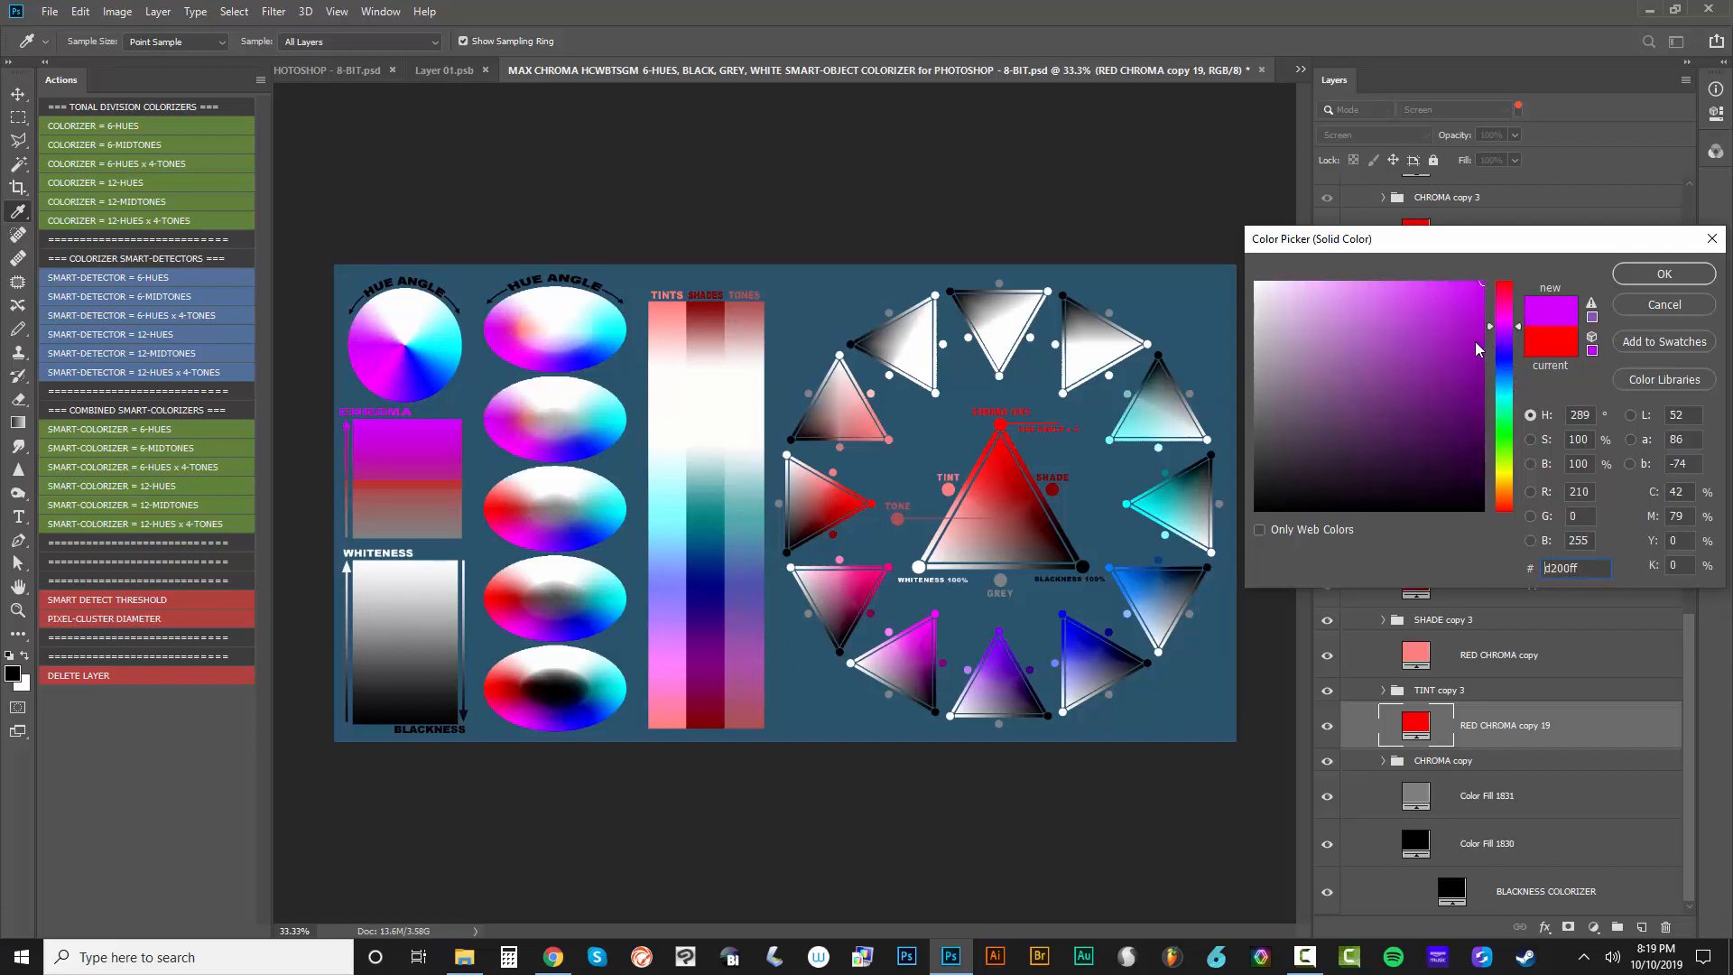
{"action": "left_click_drag", "start_coordinate": [1444, 370], "coordinate": [1415, 358]}
{"action": "left_click_drag", "start_coordinate": [1672, 297], "coordinate": [1669, 304]}
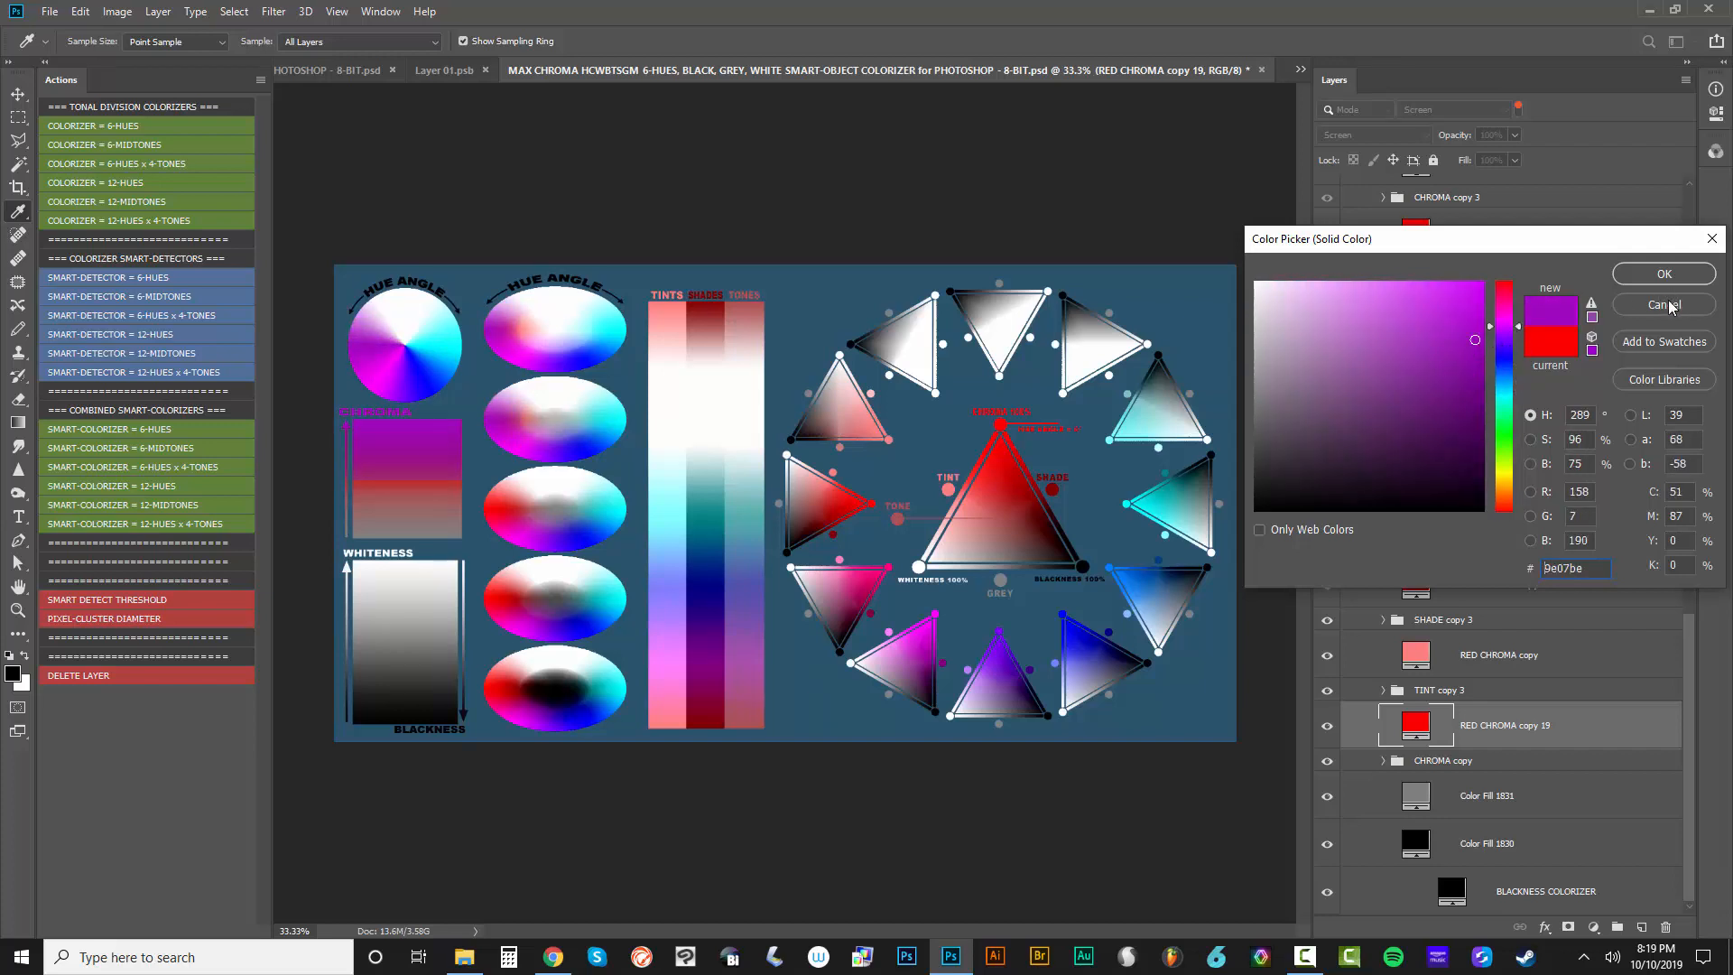
{"action": "key", "text": "Return"}
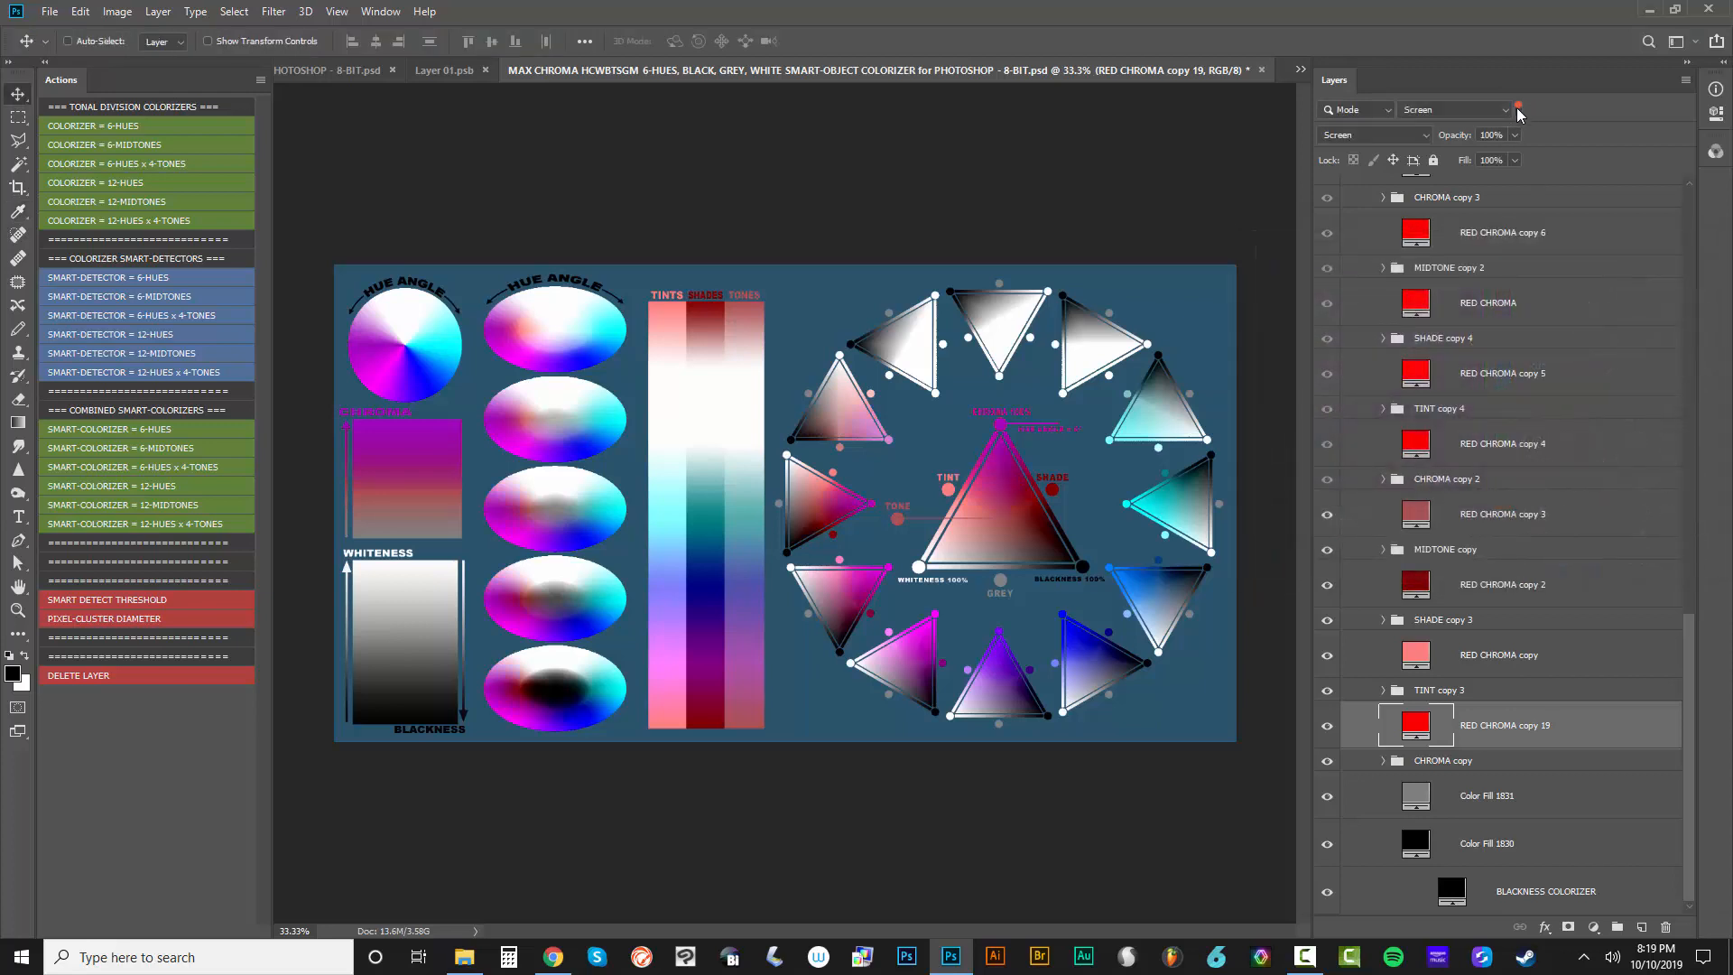
Turn off the layer filter and expand the RED CHROMA group with its CHROMA copy and HUE = 6-HUES RED copy subgroups
{"action": "left_click", "coordinate": [1519, 109]}
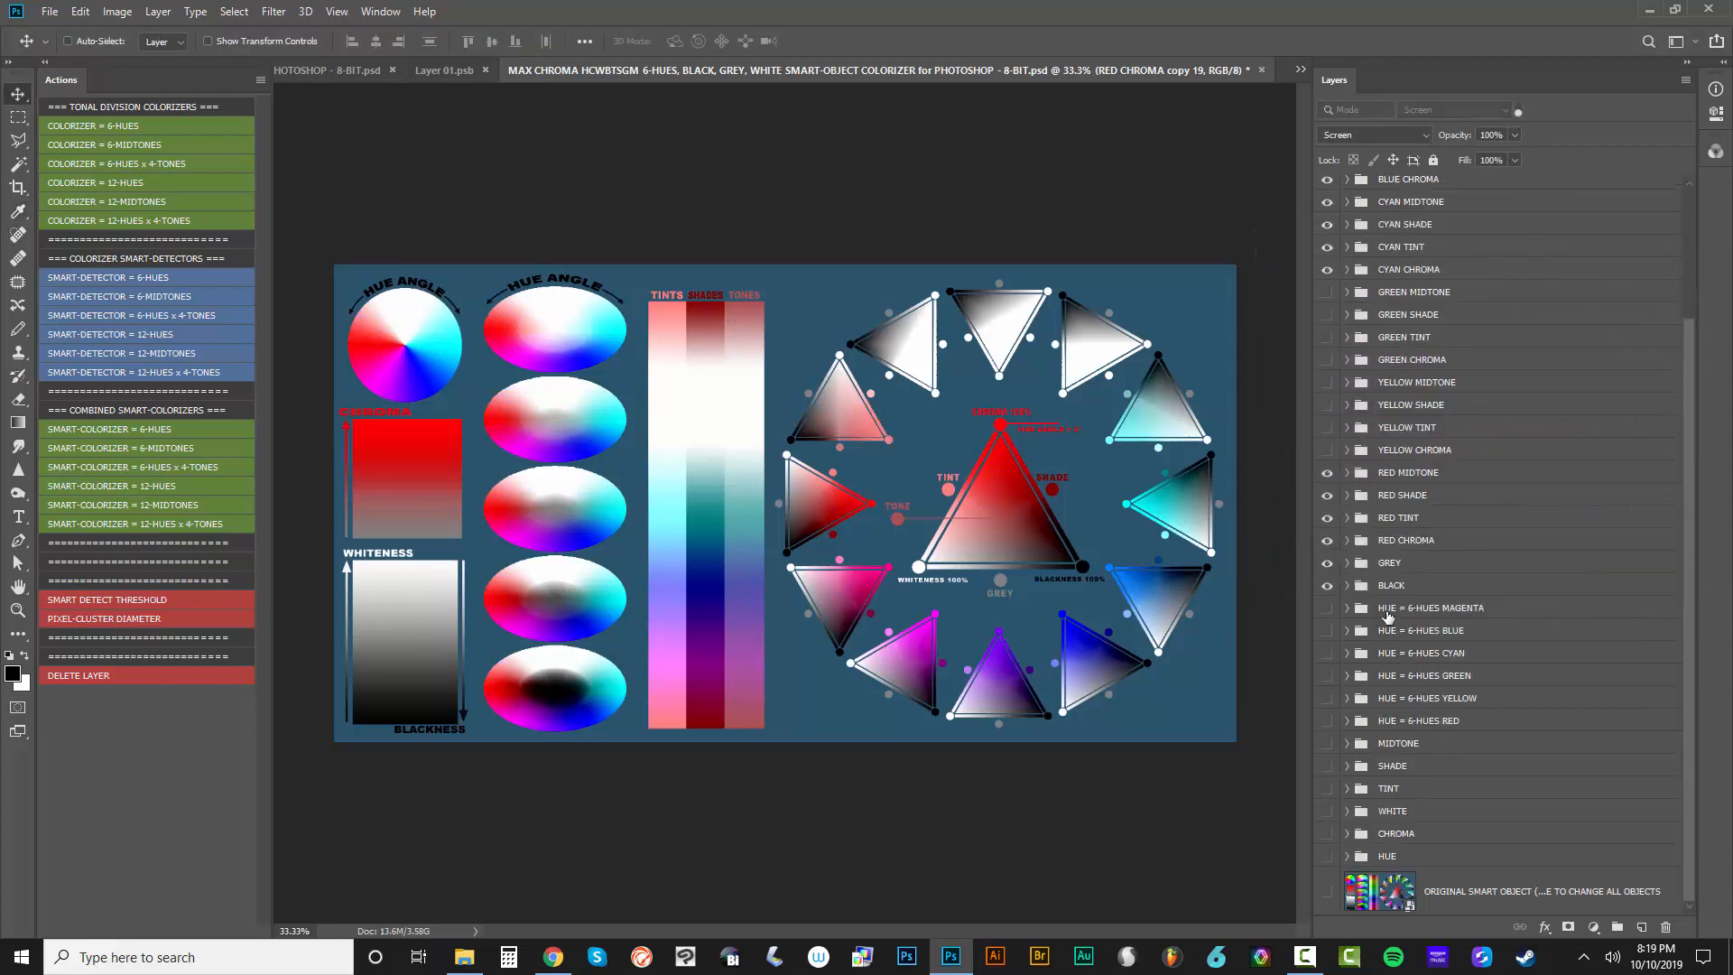
{"action": "left_click", "coordinate": [1394, 540]}
{"action": "left_click", "coordinate": [1347, 540]}
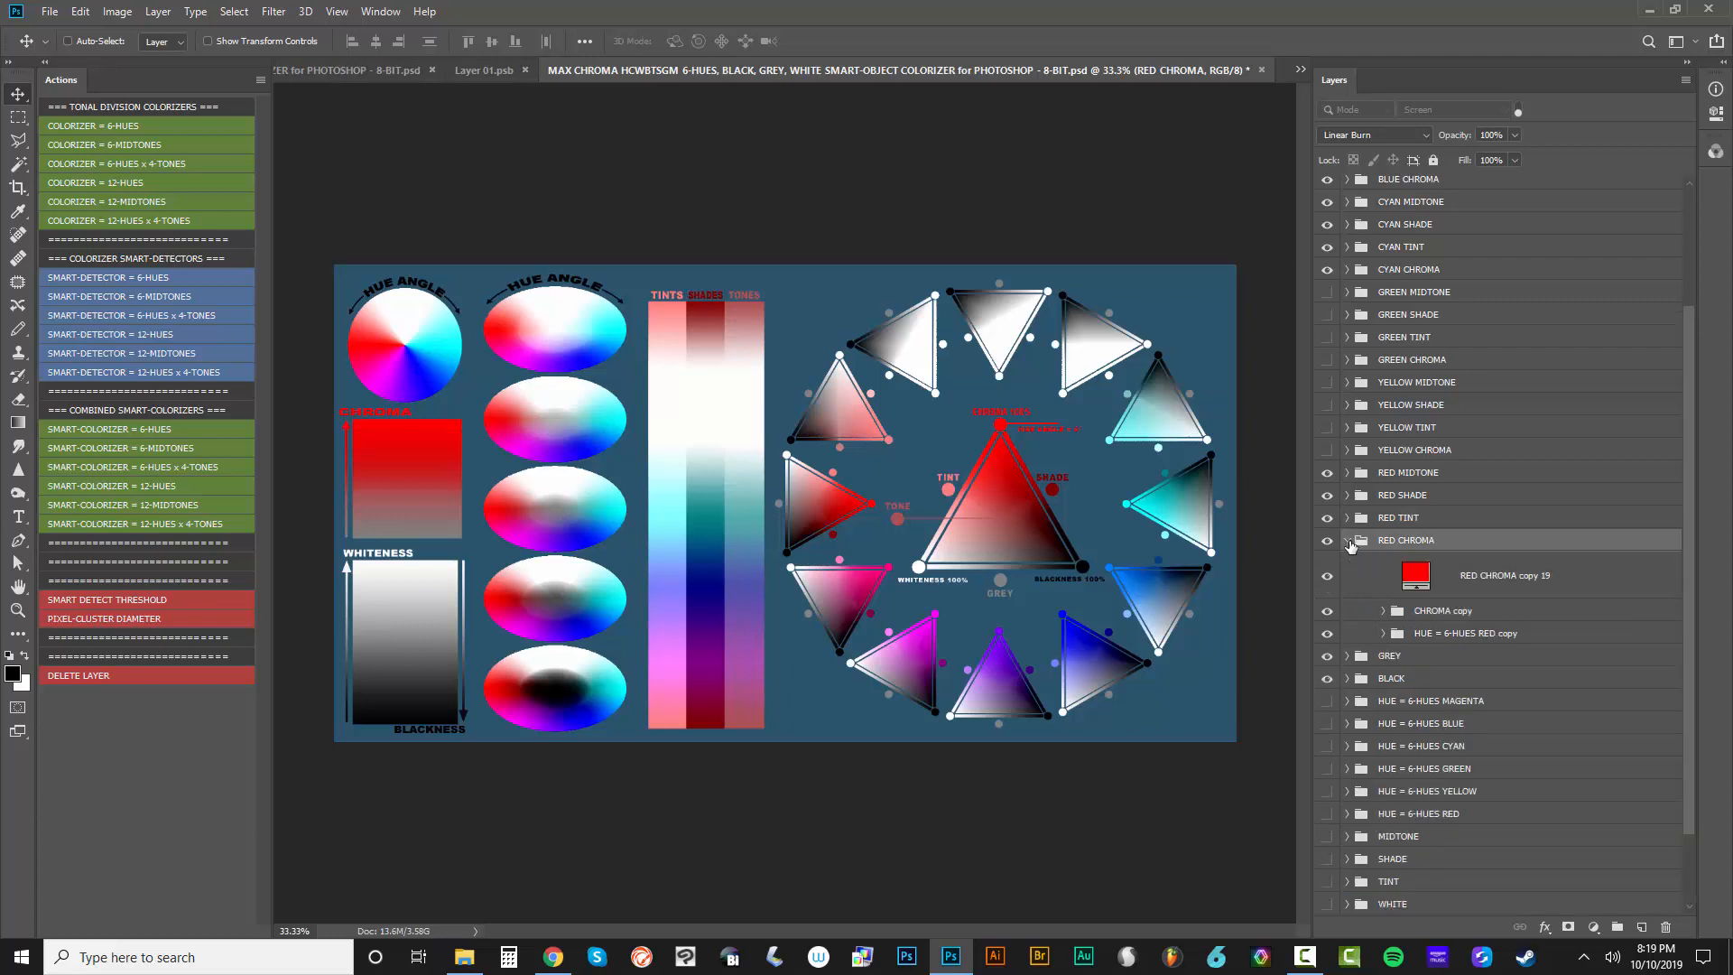
{"action": "left_click", "coordinate": [1382, 633]}
{"action": "left_click", "coordinate": [1383, 610]}
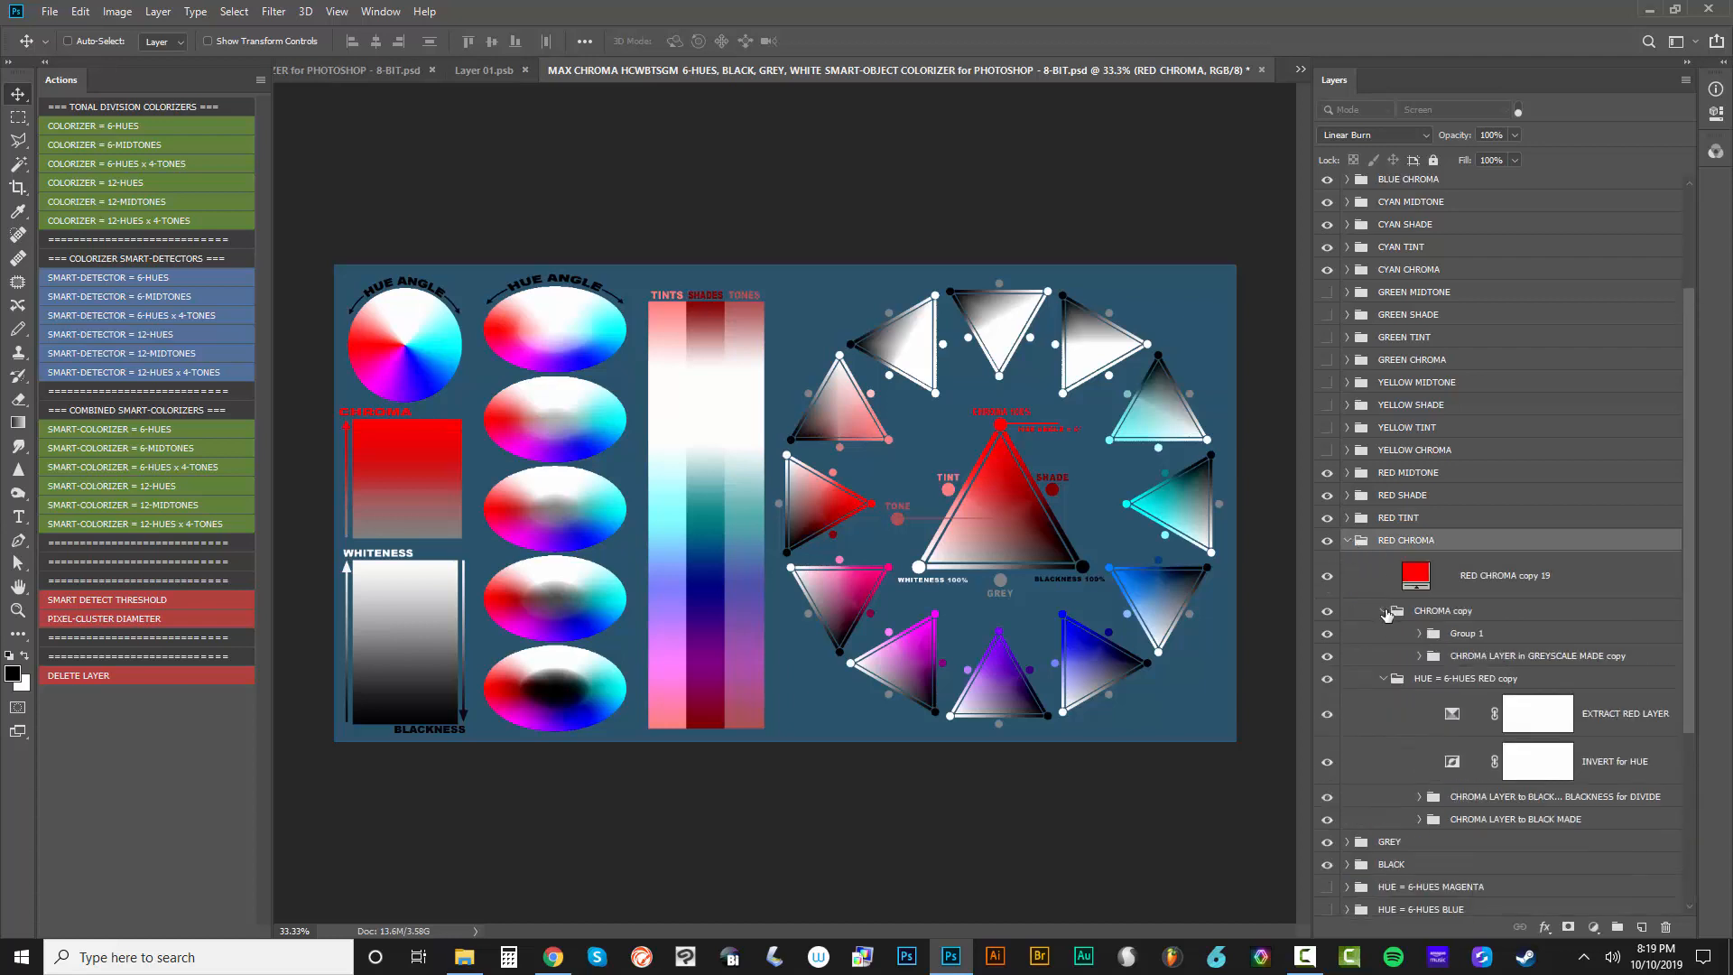
Expand both CHROMA LAYER to BLACK subgroups and inspect their duplicate smart objects for chroma
{"action": "scroll", "coordinate": [1444, 685], "scroll_direction": "down", "scroll_amount": 2}
{"action": "left_click", "coordinate": [1421, 729]}
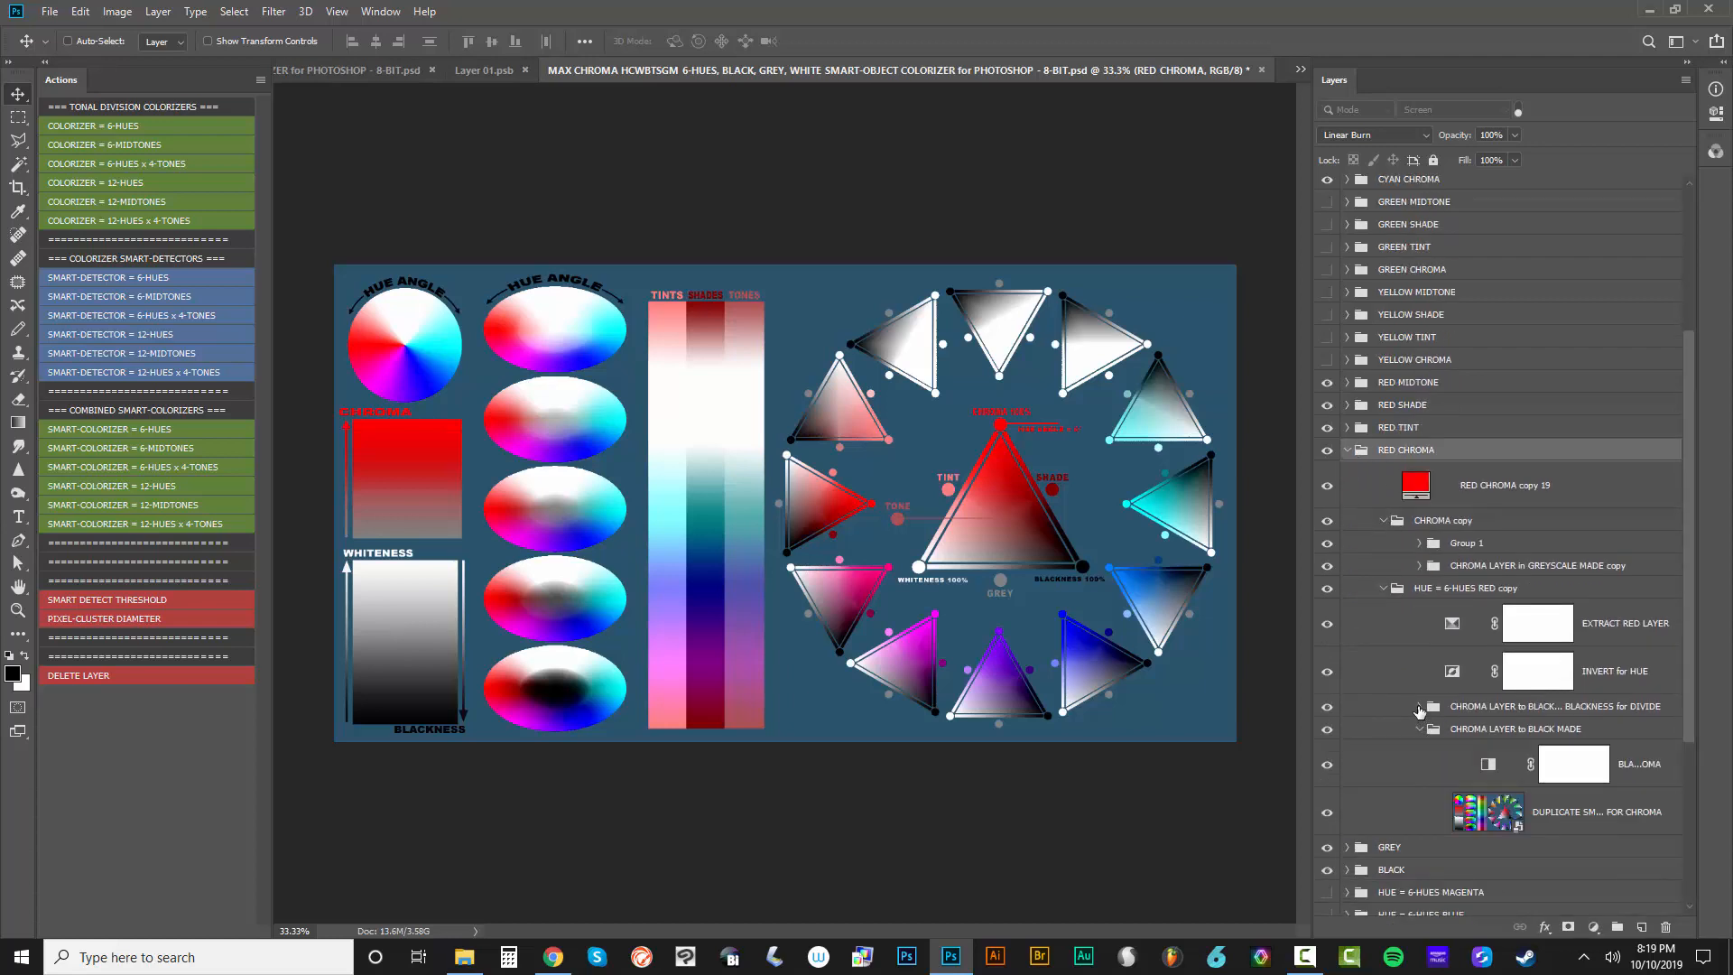
{"action": "left_click", "coordinate": [1419, 710]}
{"action": "scroll", "coordinate": [1525, 794], "scroll_direction": "down", "scroll_amount": 4}
{"action": "left_click", "coordinate": [1530, 778]}
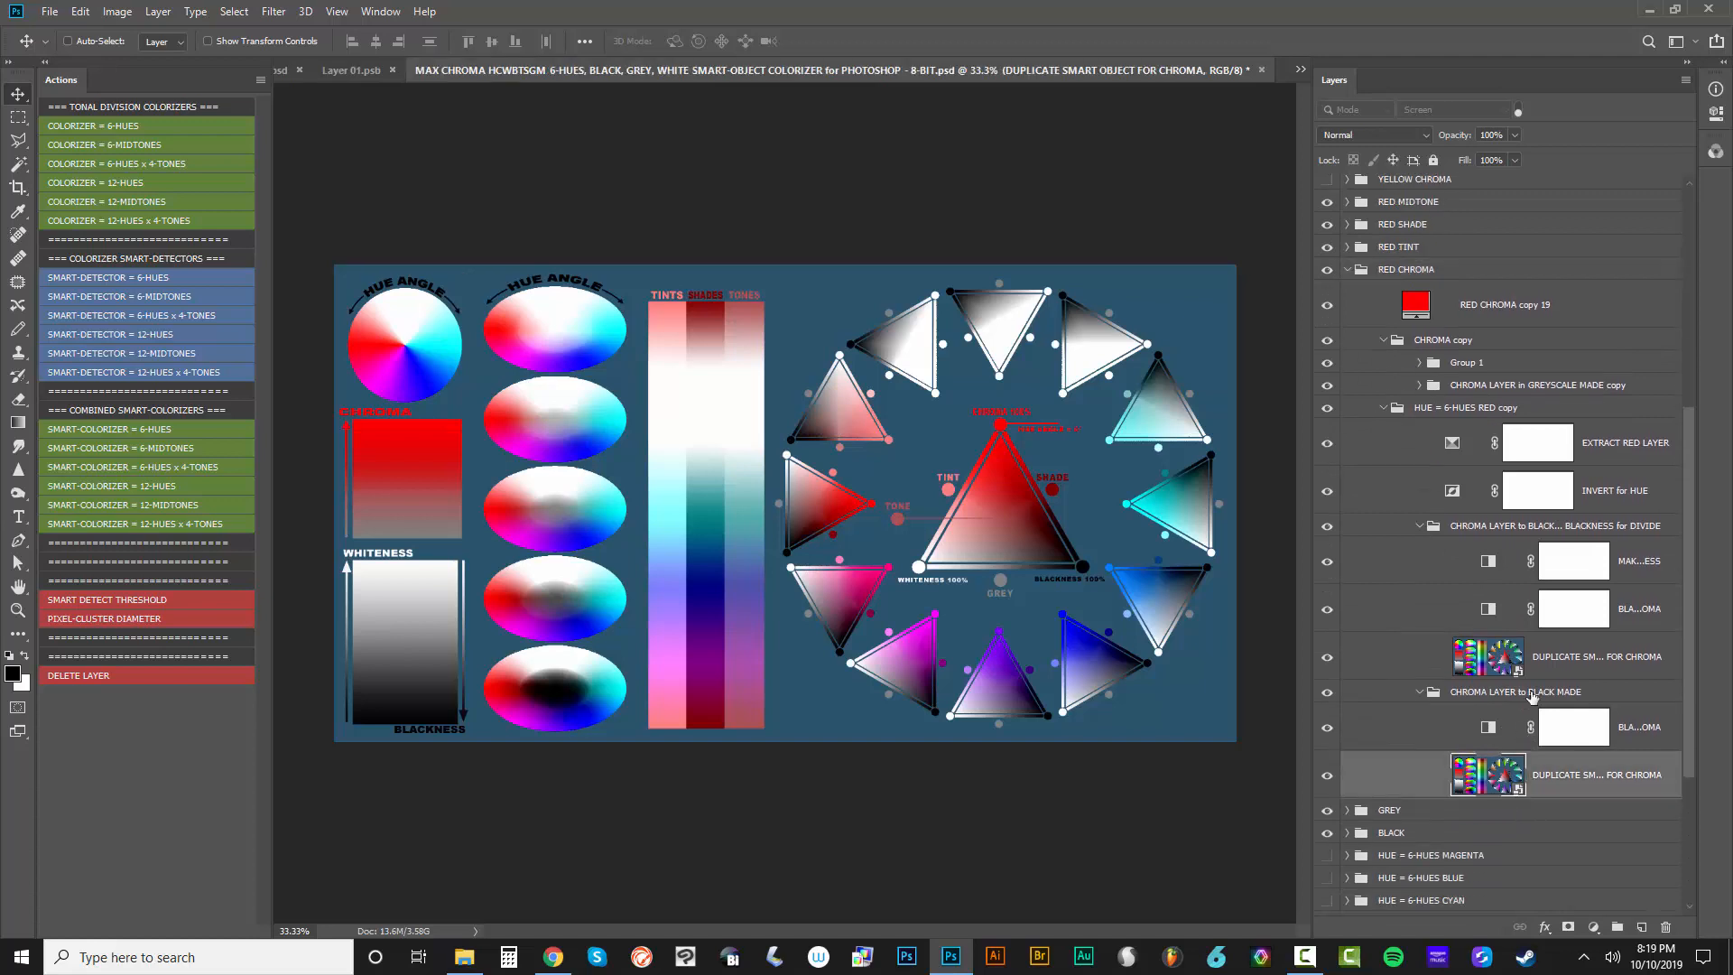
{"action": "left_click", "coordinate": [1544, 669]}
{"action": "scroll", "coordinate": [1554, 586], "scroll_direction": "down", "scroll_amount": 2}
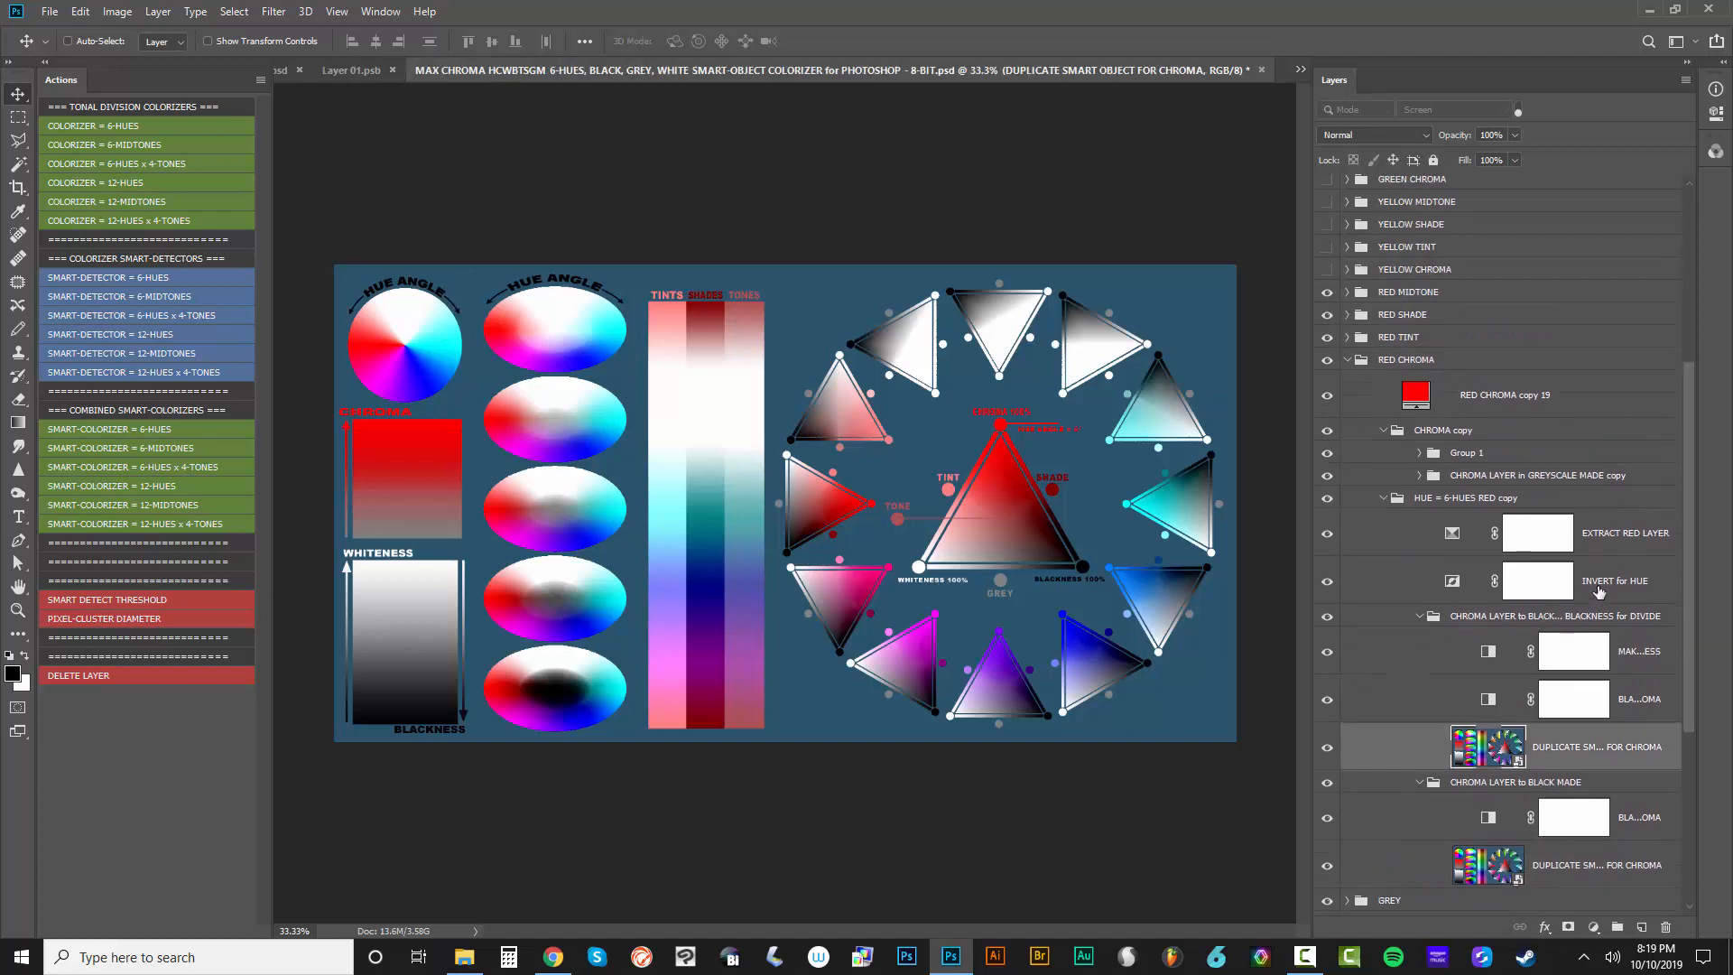
Expand CHROMA LAYER in GREYSCALE MADE copy and Group 1 with its SHADE, TINT and MIDTONE subgroups to examine the nested layers
{"action": "left_click", "coordinate": [1598, 591]}
{"action": "scroll", "coordinate": [1528, 577], "scroll_direction": "up", "scroll_amount": 3}
{"action": "left_click", "coordinate": [1519, 542]}
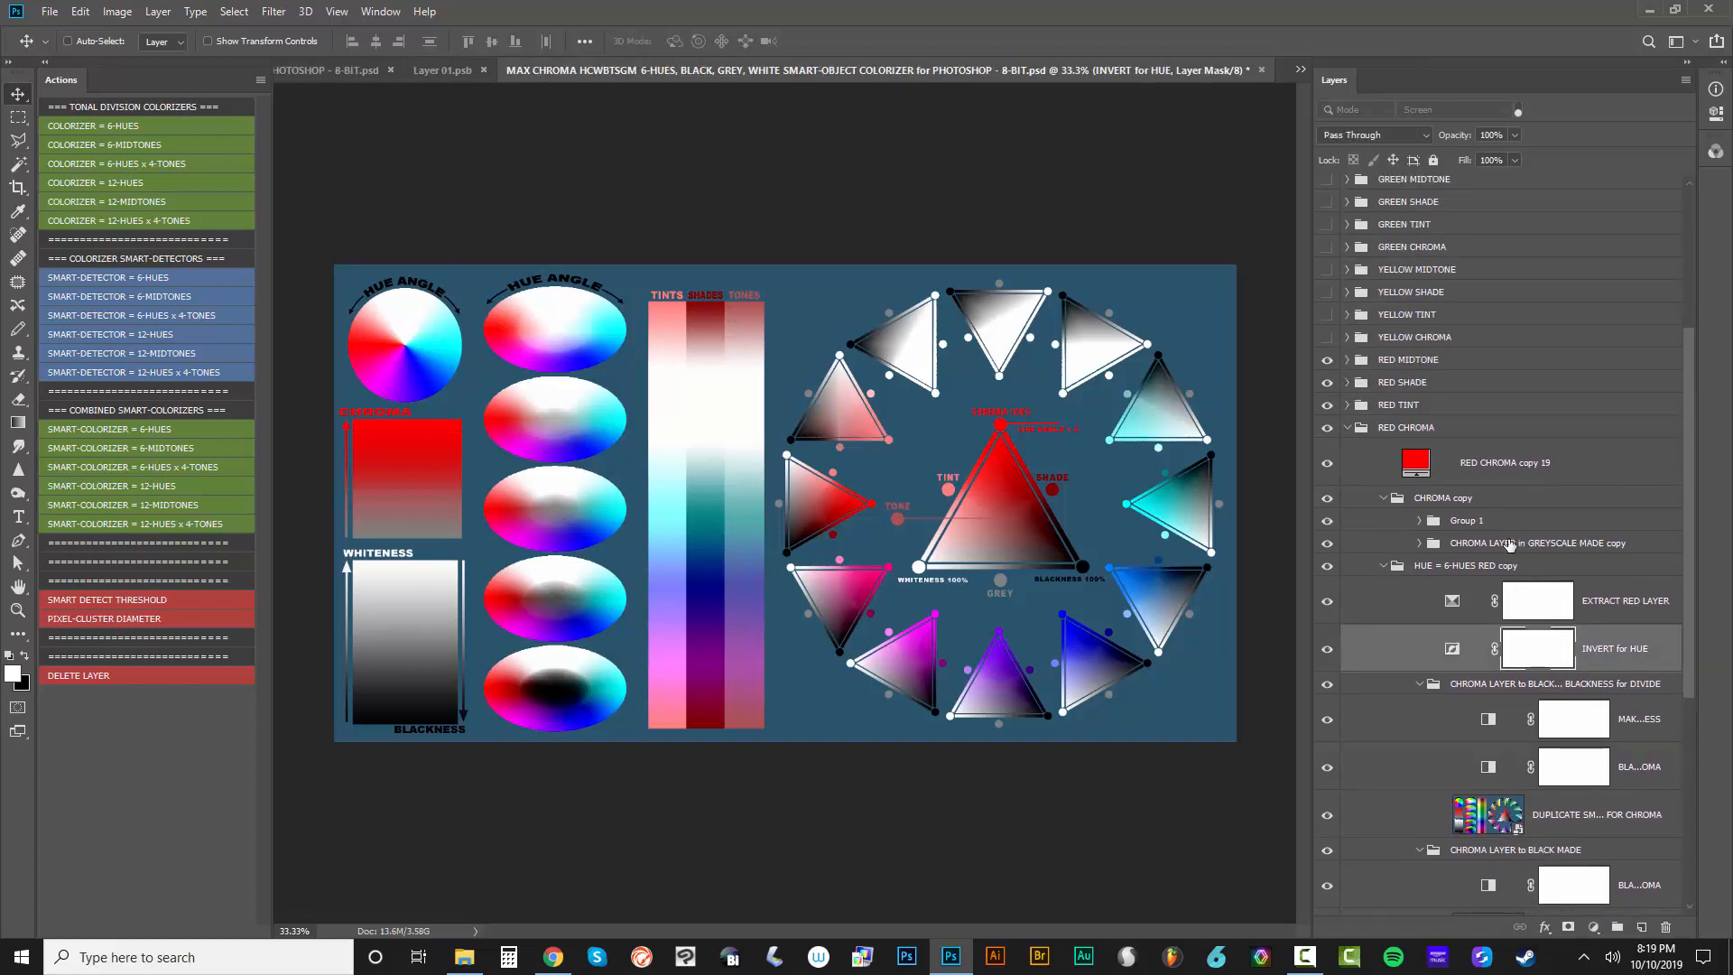
{"action": "left_click", "coordinate": [1423, 542]}
{"action": "left_click", "coordinate": [1419, 520]}
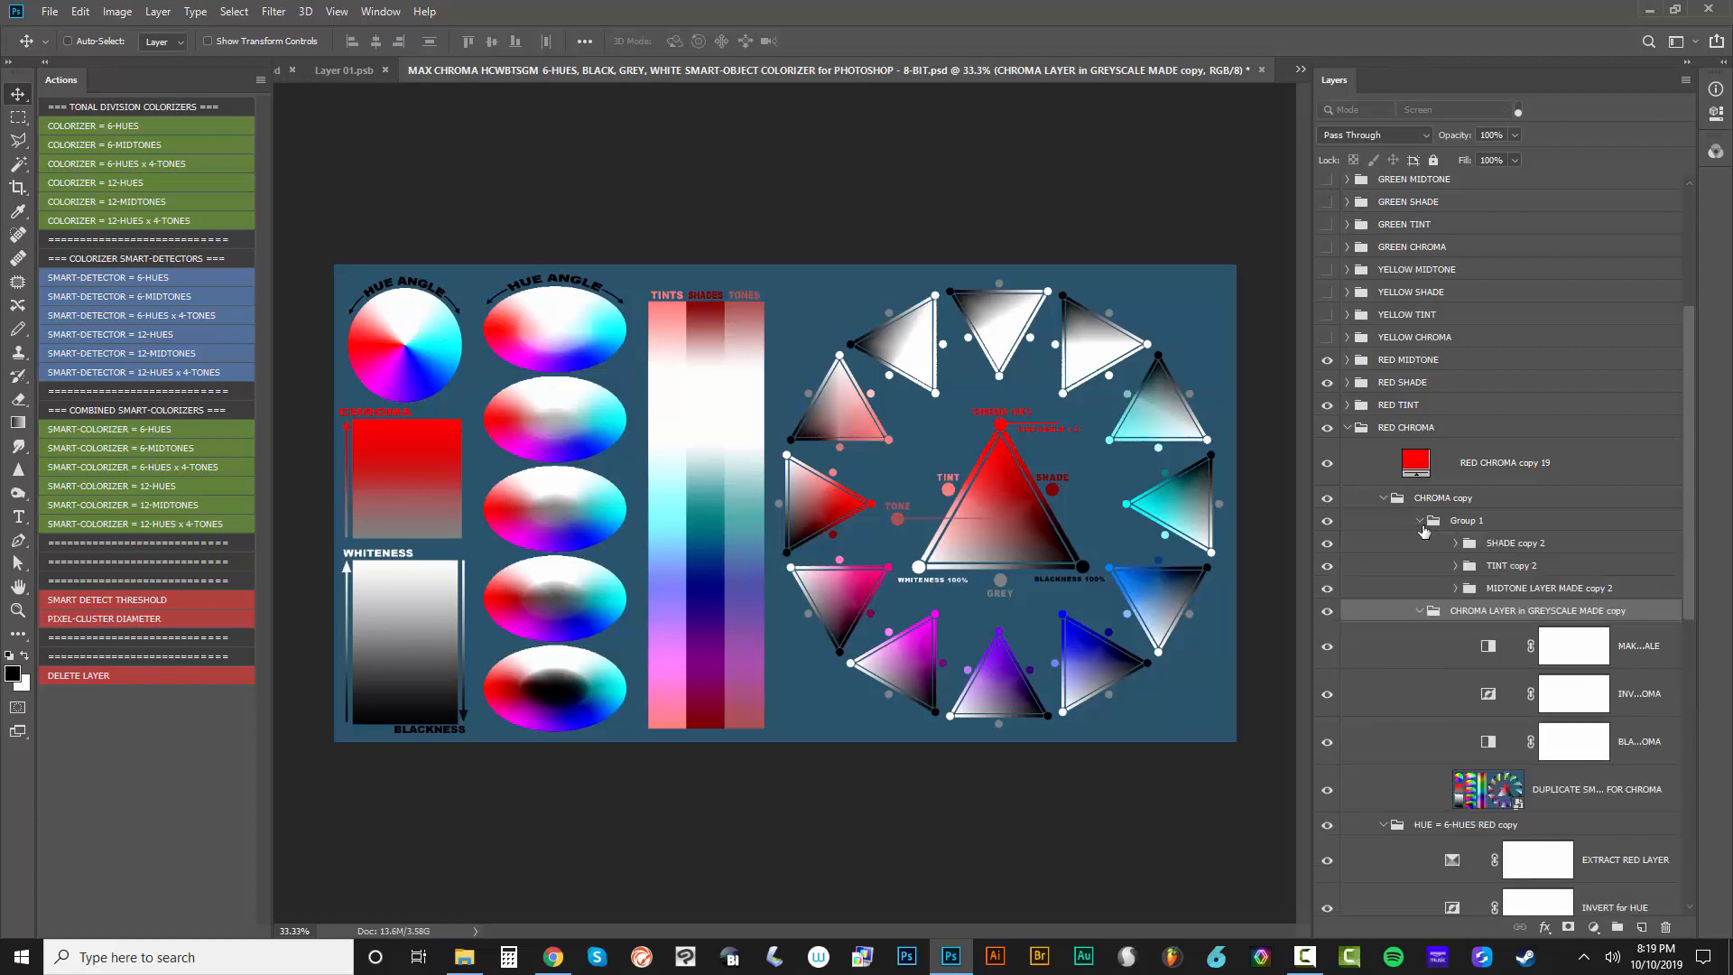
{"action": "left_click", "coordinate": [1454, 587]}
{"action": "left_click", "coordinate": [1454, 565]}
{"action": "left_click", "coordinate": [1455, 542]}
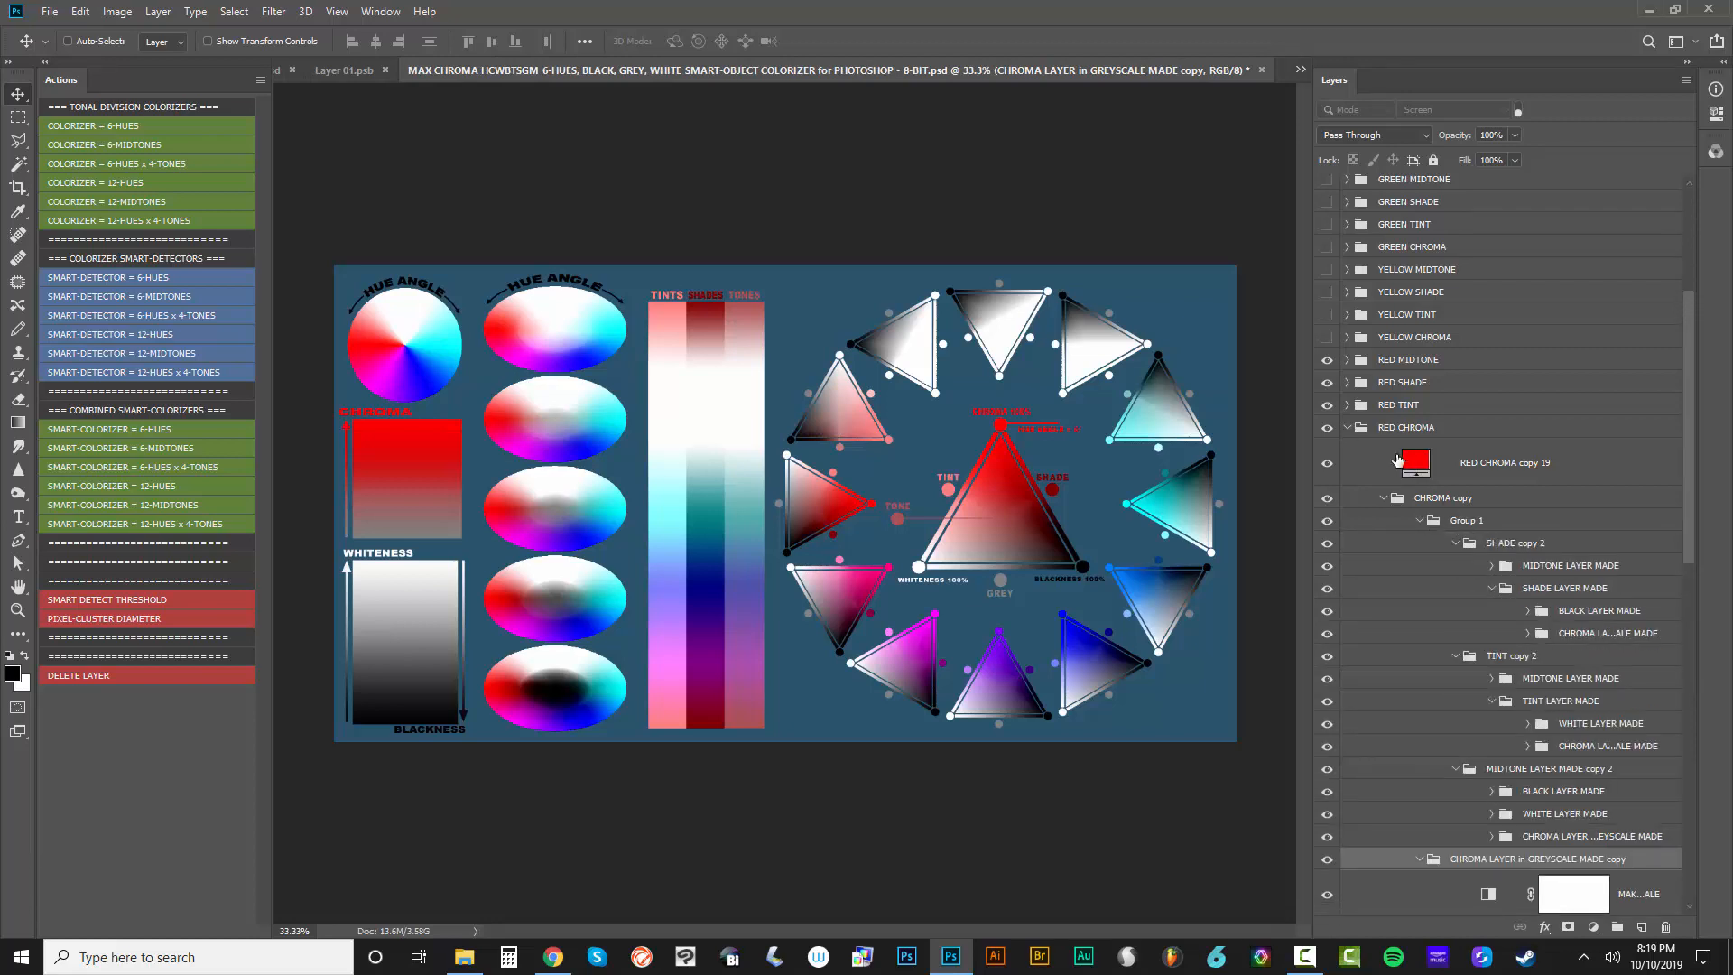
Hide the RED CHROMA and RED TINT groups and close the HCWBTSGM template without saving
{"action": "left_click", "coordinate": [1327, 428]}
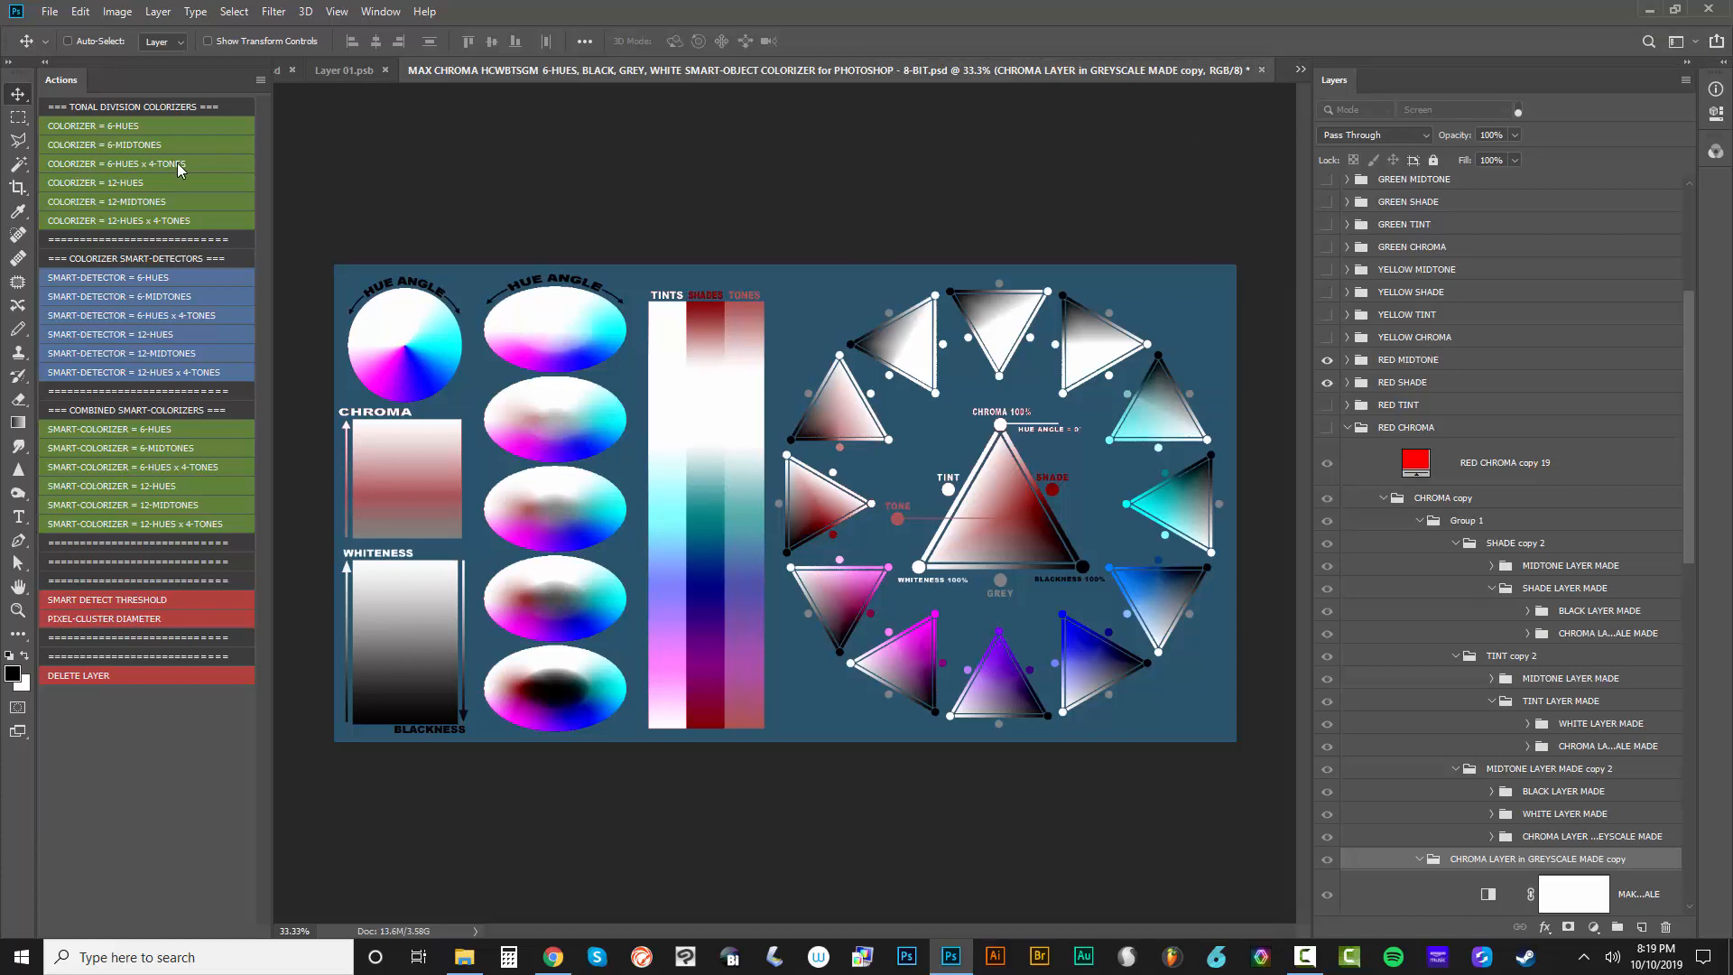
{"action": "left_click", "coordinate": [1262, 72]}
{"action": "left_click", "coordinate": [862, 373]}
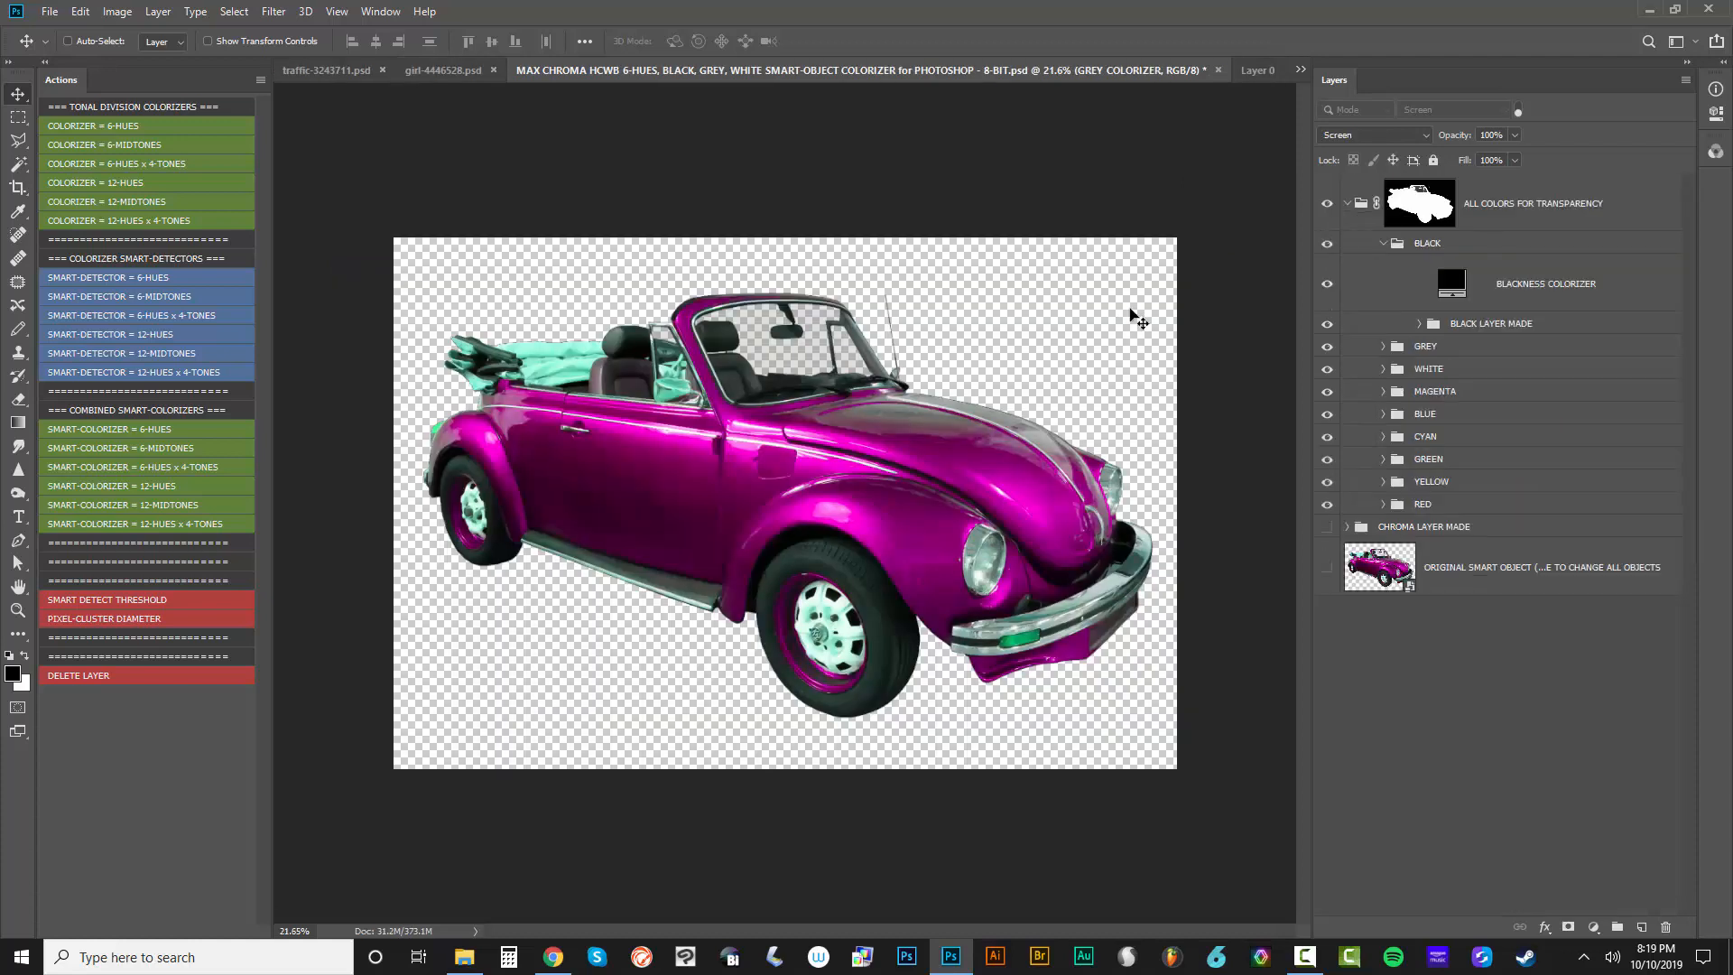
Close the car smart object Layer 01.psb and the HCWB colorizer template without saving
{"action": "left_click", "coordinate": [1260, 70]}
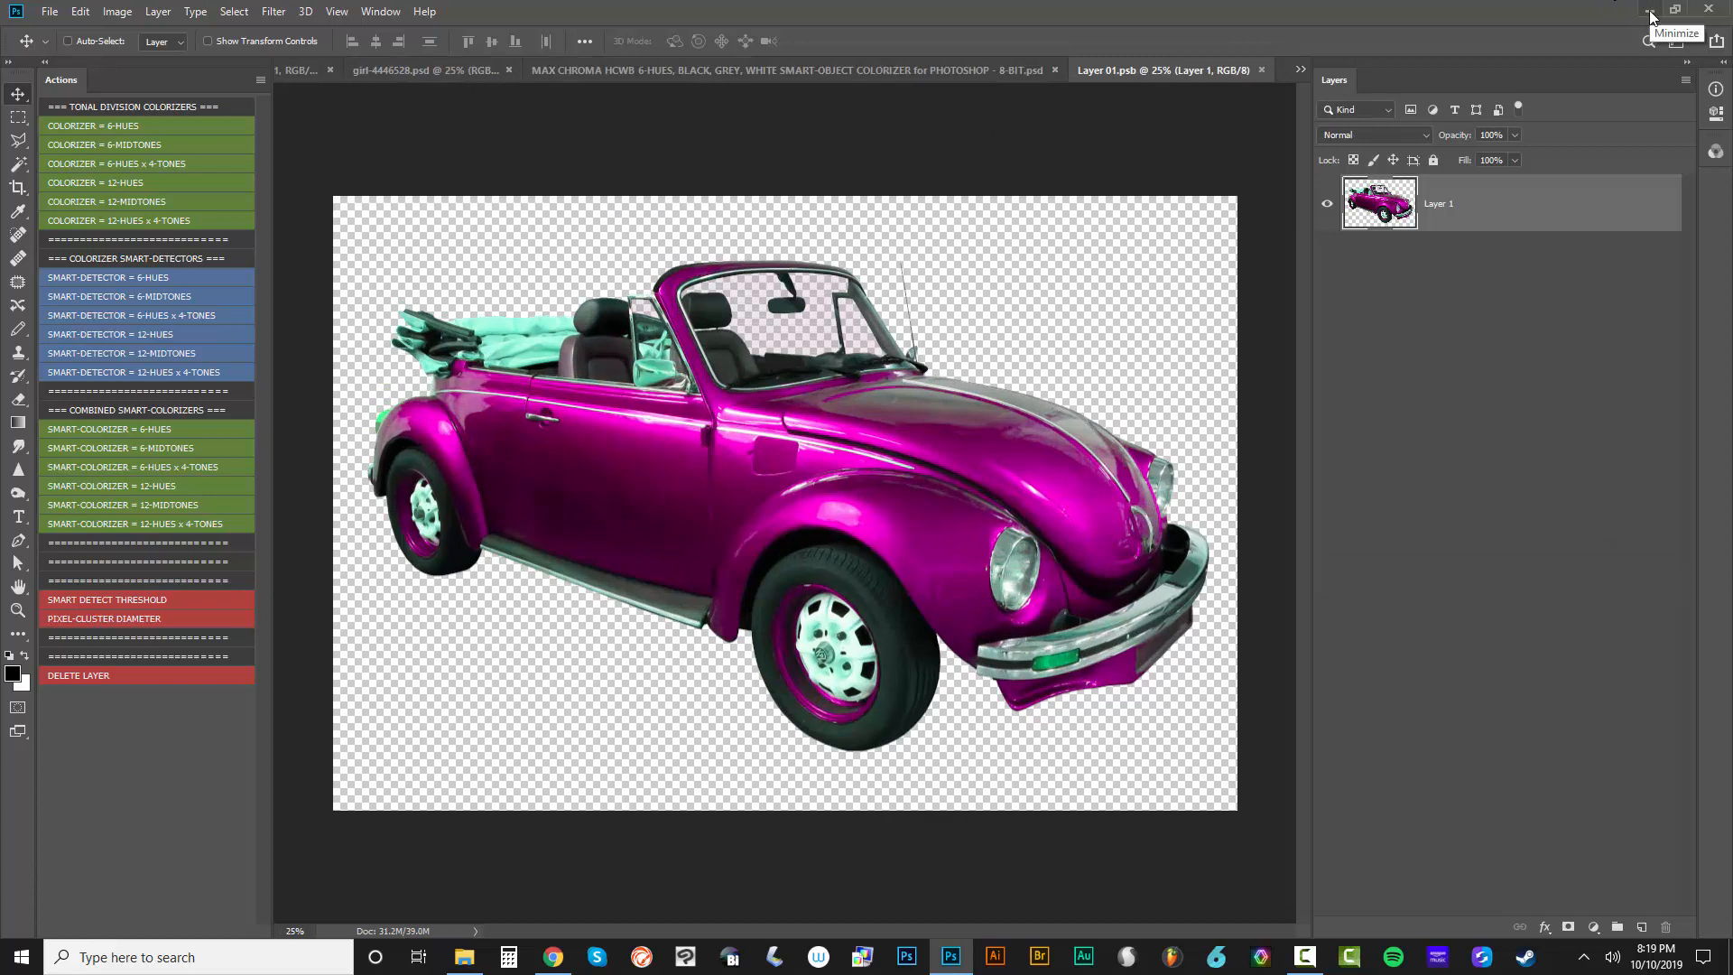
{"action": "left_click", "coordinate": [1261, 70]}
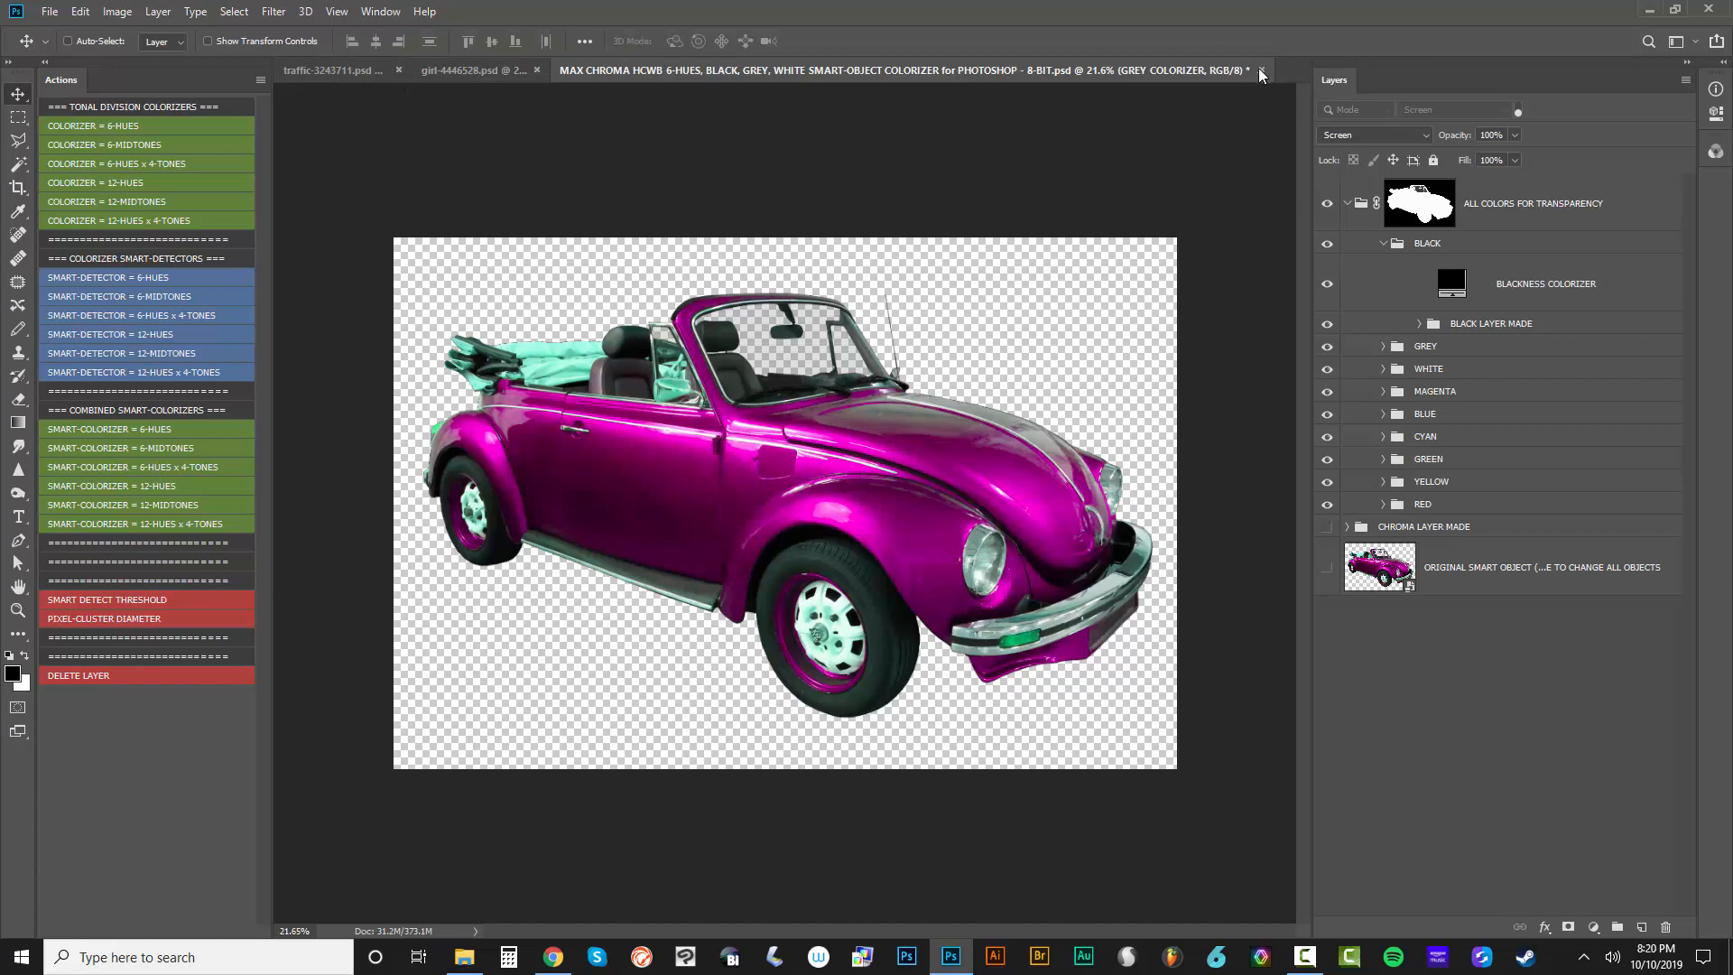
{"action": "left_click", "coordinate": [1262, 70]}
{"action": "left_click", "coordinate": [886, 374]}
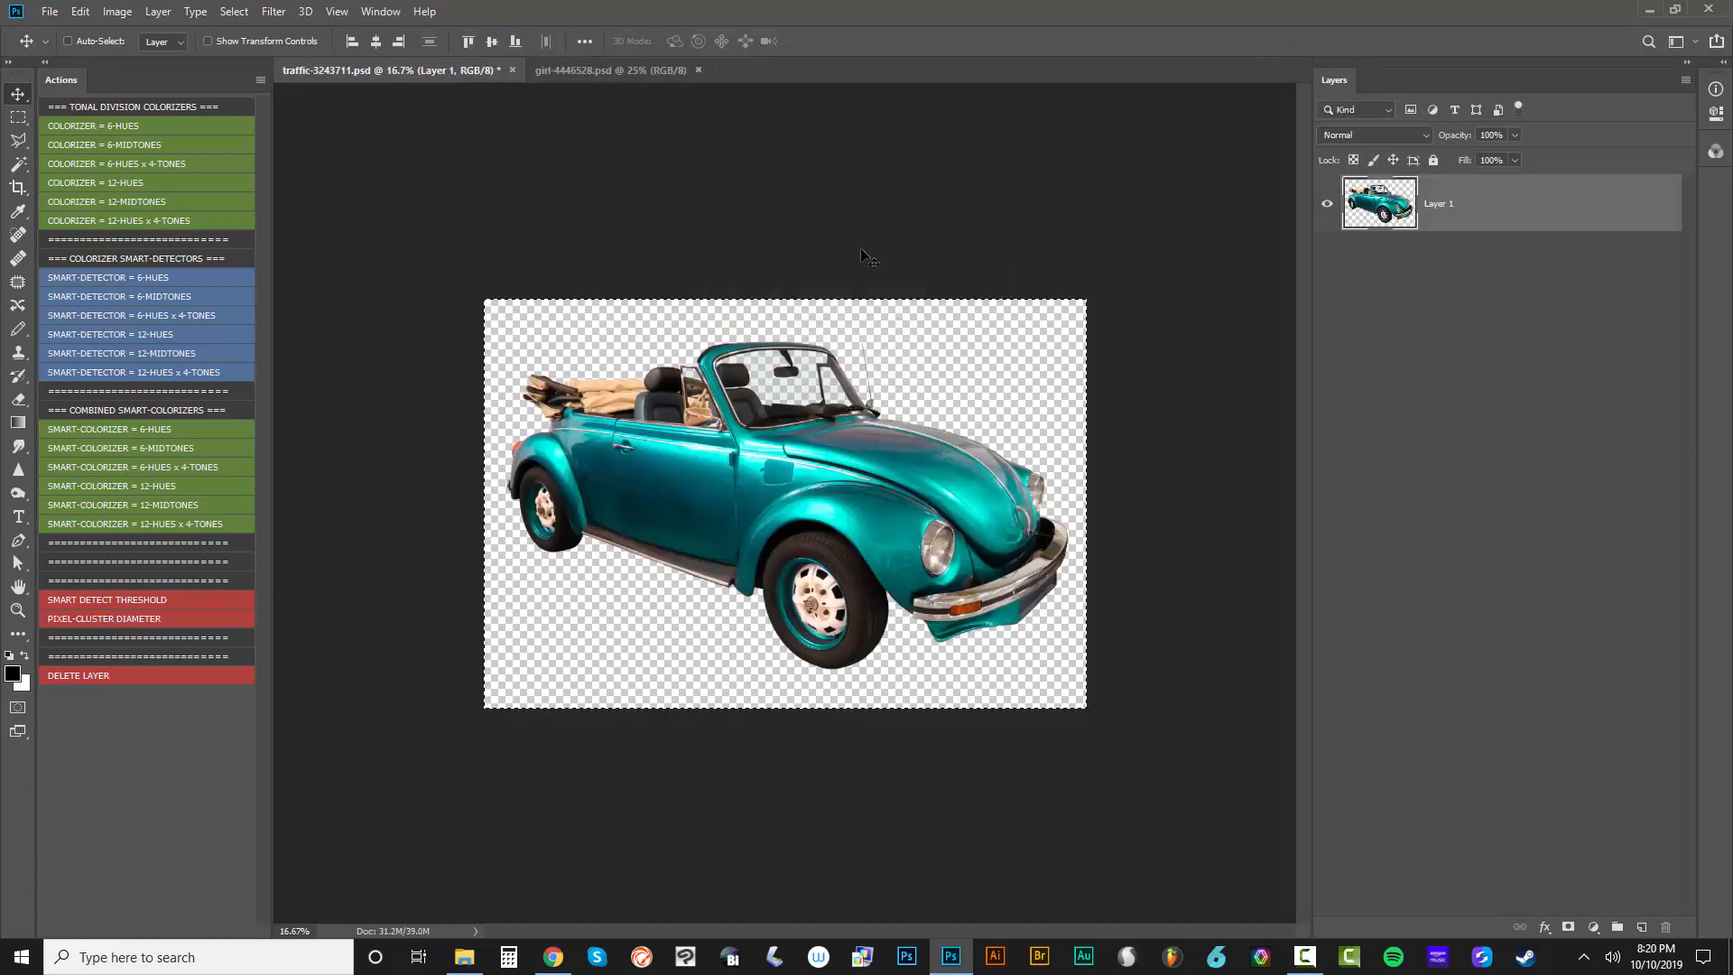
Clear the selection in traffic-3243711.psd and run the SMART-COLORIZER = 6-HUES action on the car
{"action": "left_click", "coordinate": [232, 14]}
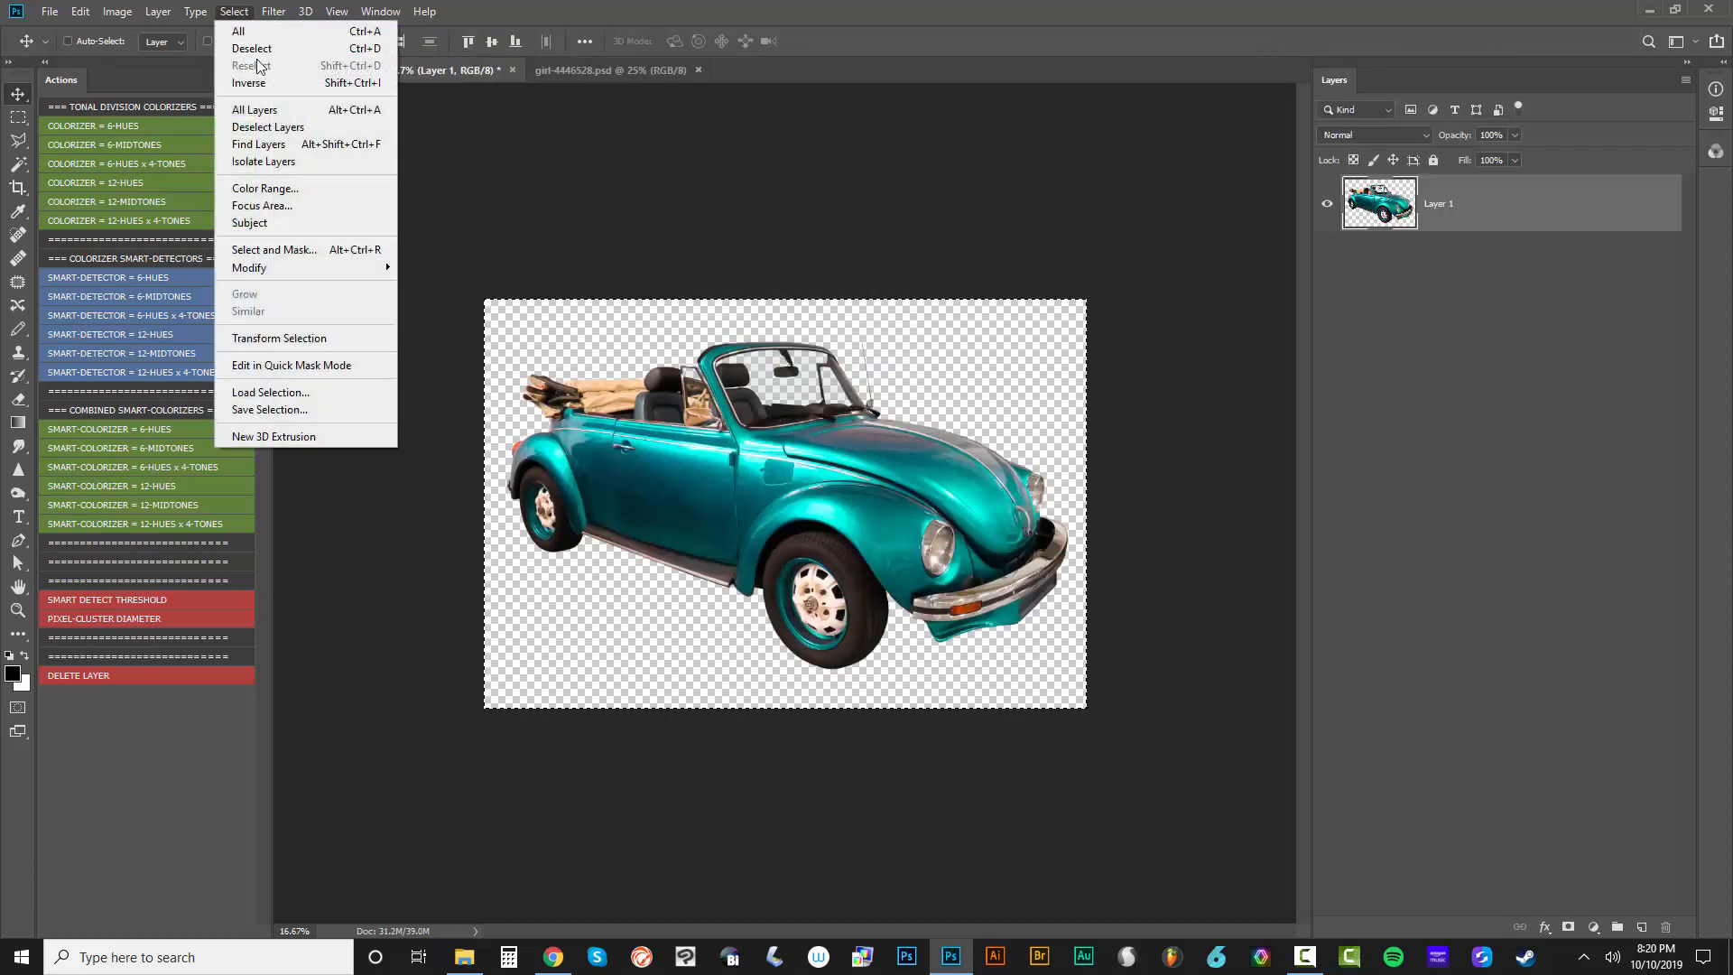
{"action": "left_click", "coordinate": [253, 48]}
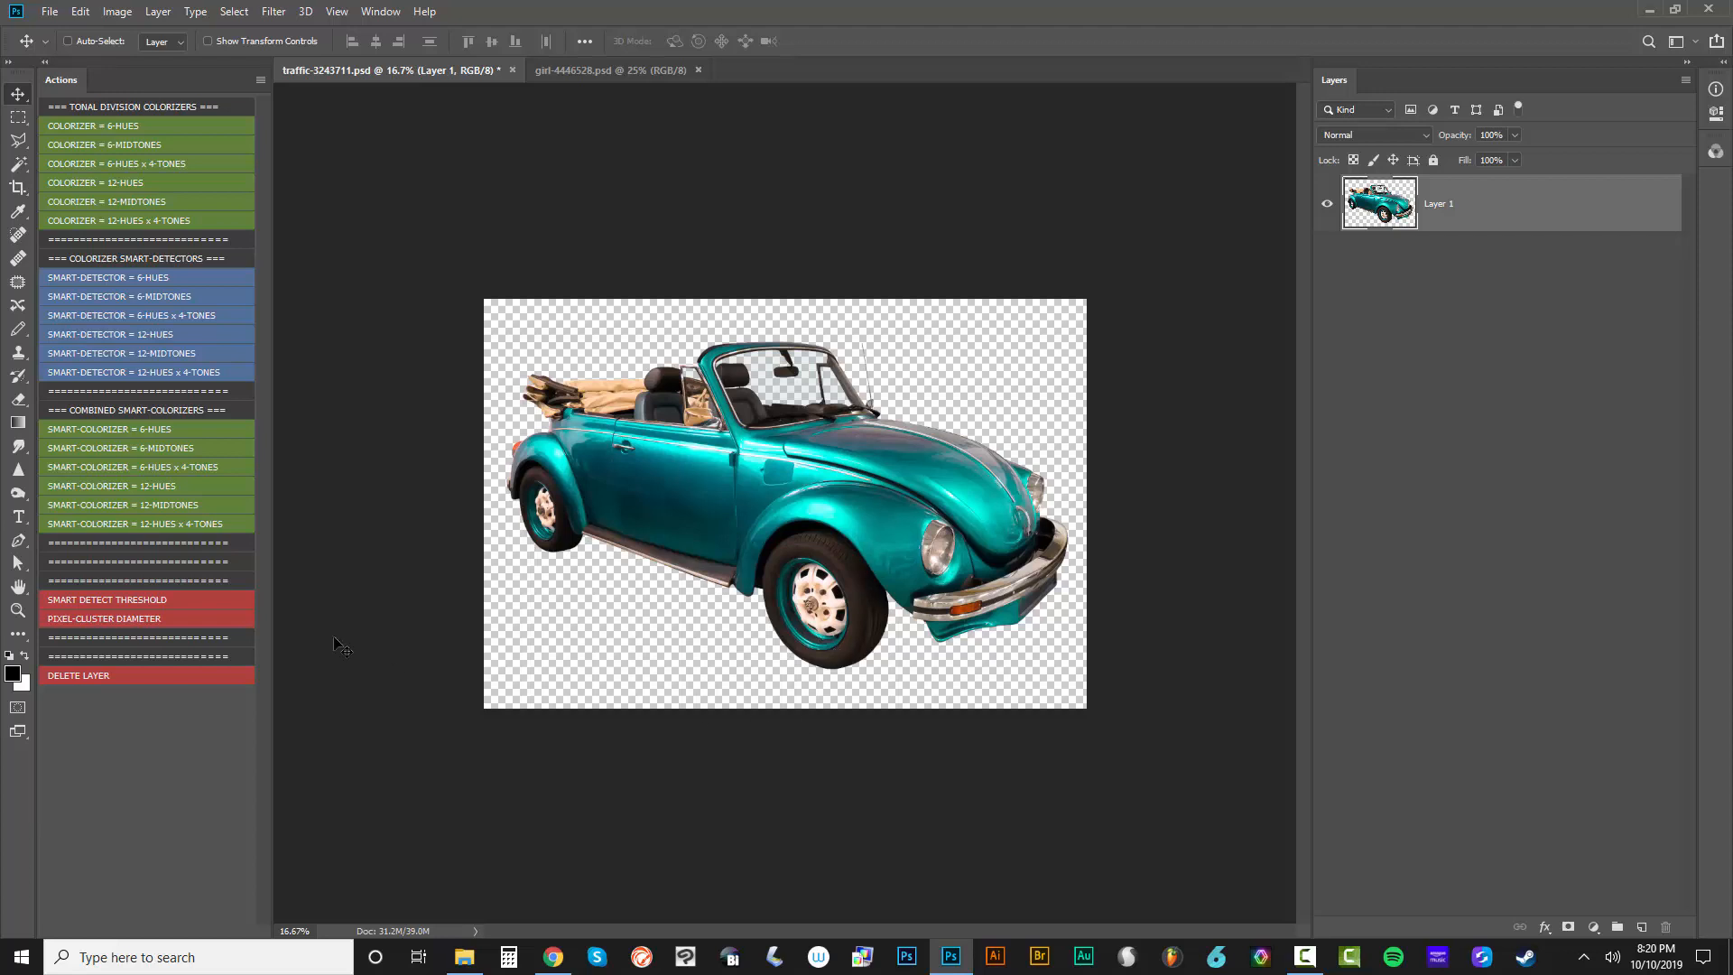
{"action": "left_click", "coordinate": [164, 431]}
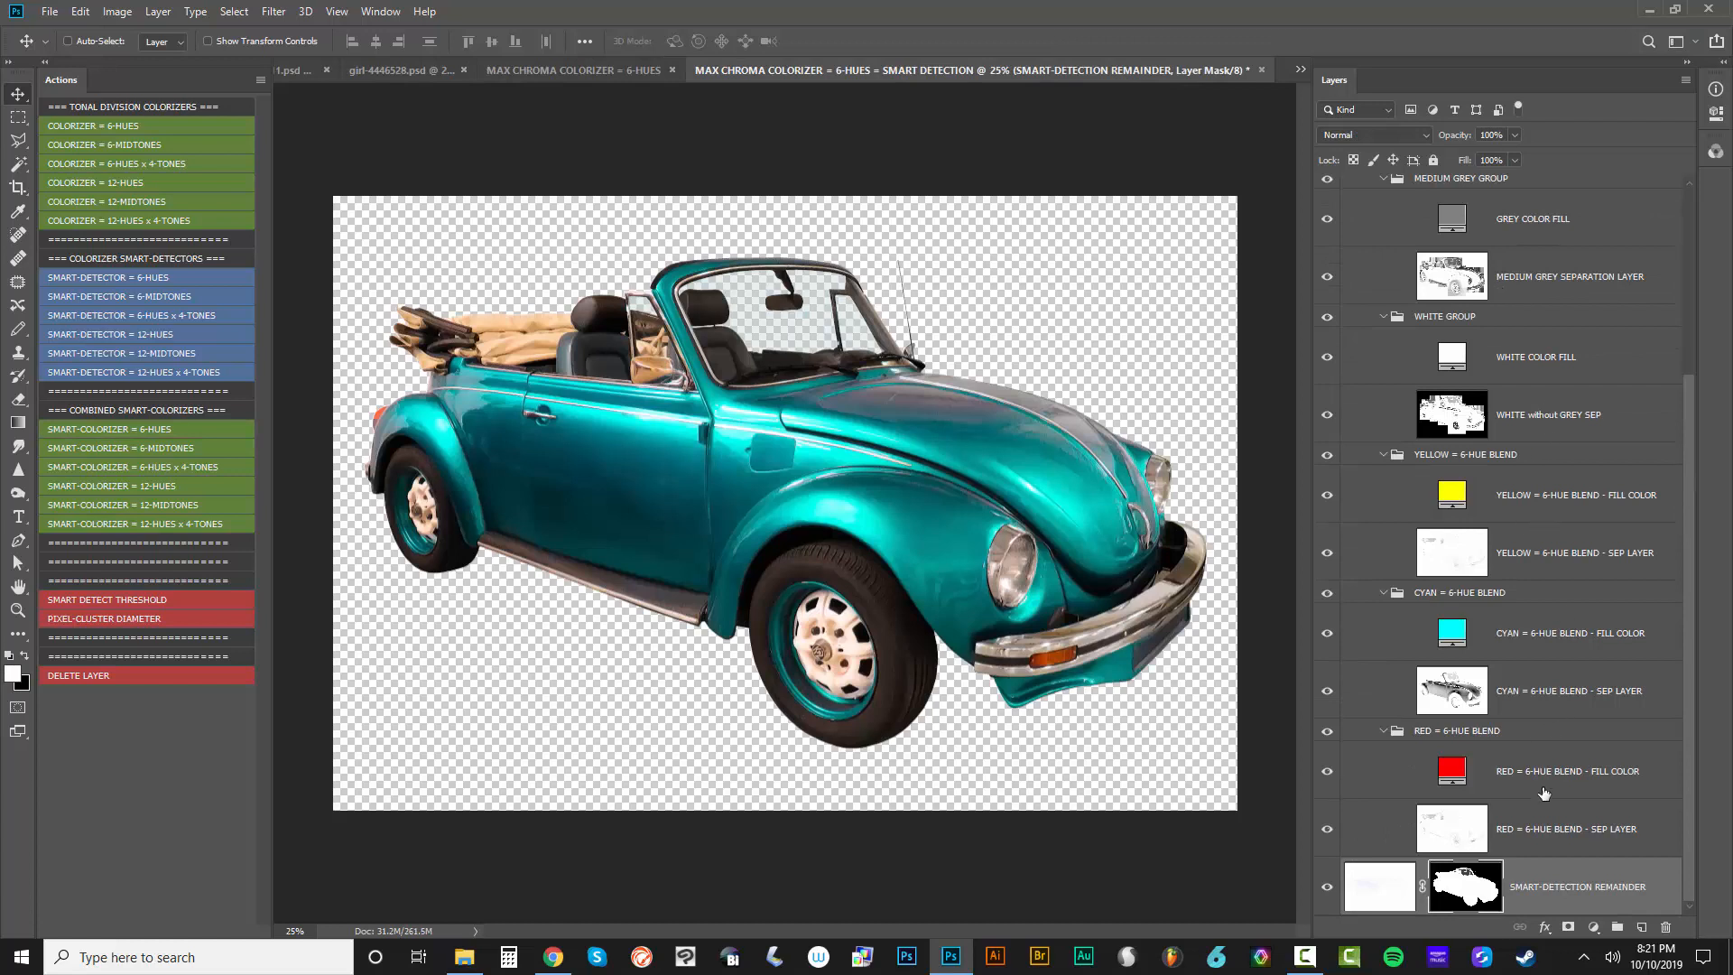
Filter the smart-detection document's layers by blend mode Screen and narrow the layer list to enlarge the canvas area
{"action": "left_click", "coordinate": [1367, 111]}
{"action": "left_click", "coordinate": [1350, 163]}
{"action": "left_click", "coordinate": [1453, 109]}
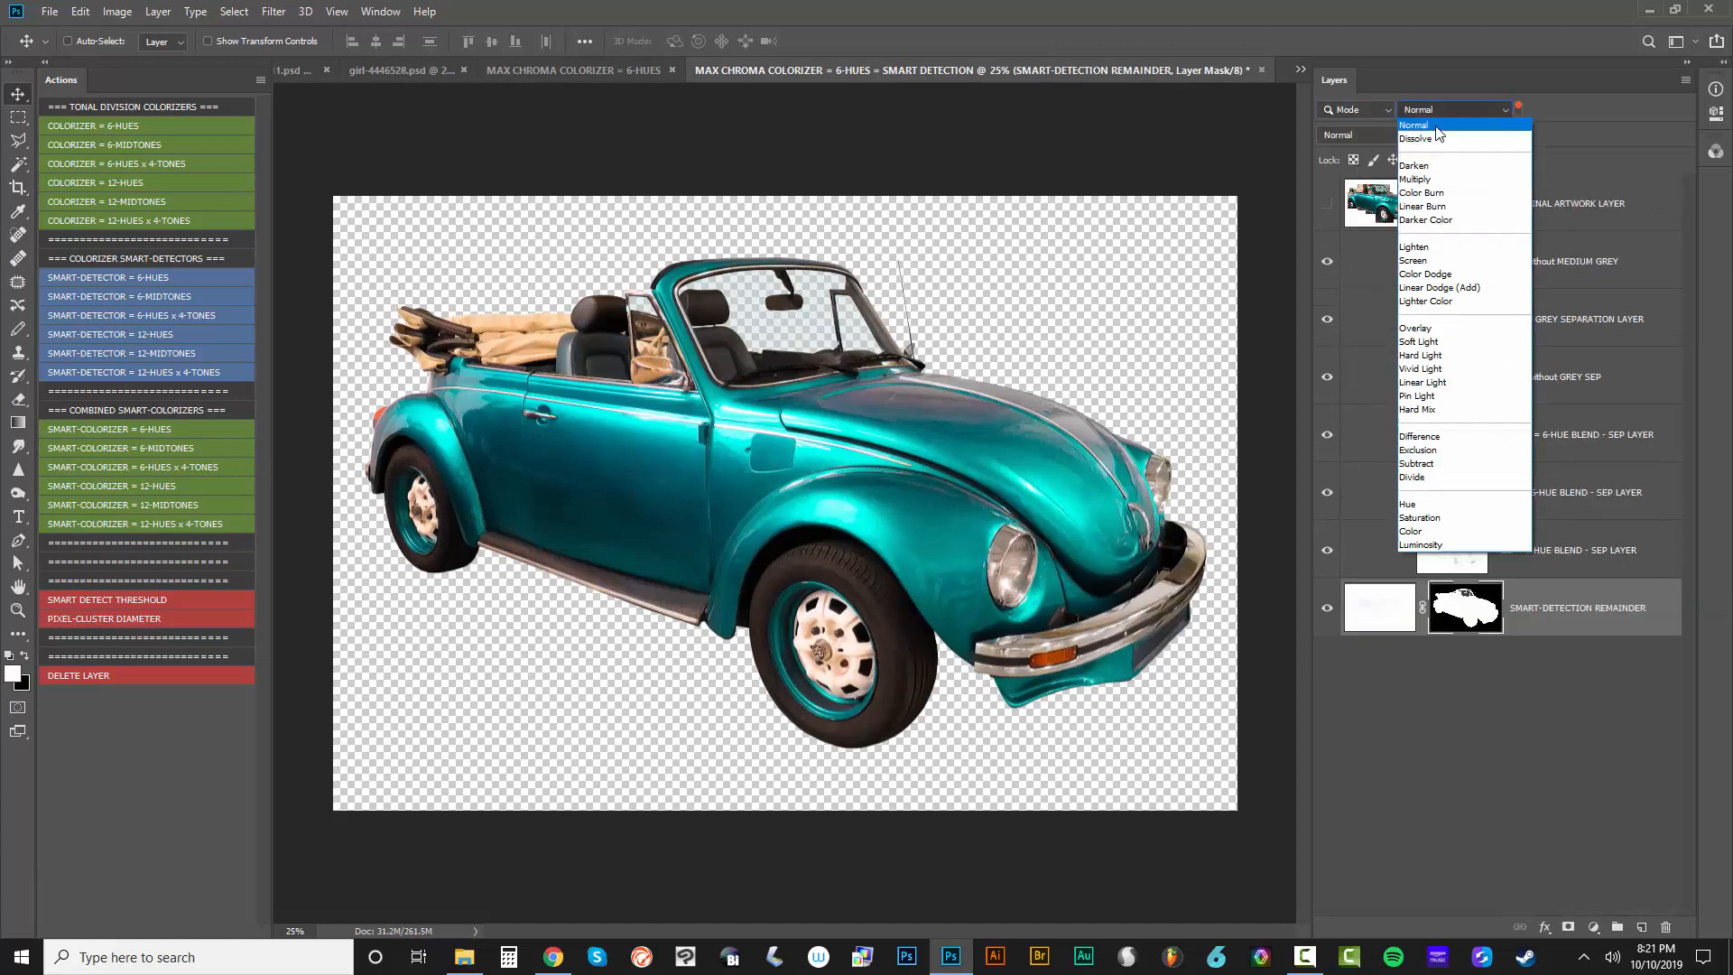
{"action": "left_click", "coordinate": [1439, 259]}
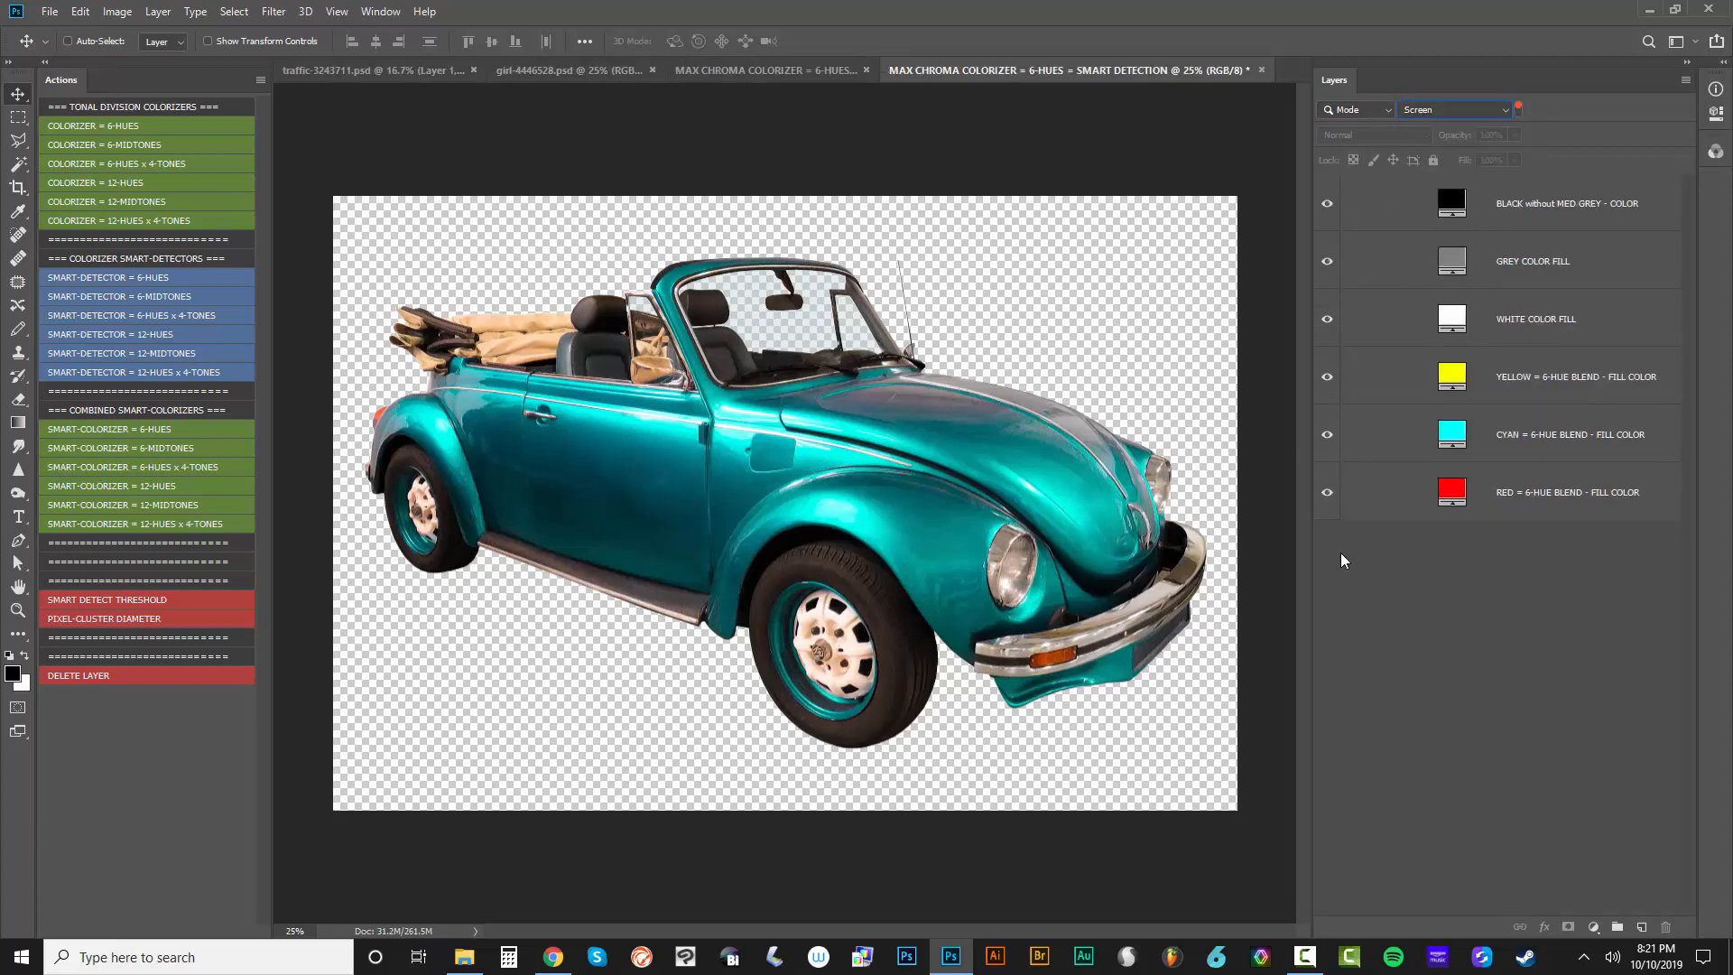
{"action": "left_click_drag", "start_coordinate": [1312, 562], "coordinate": [1455, 567]}
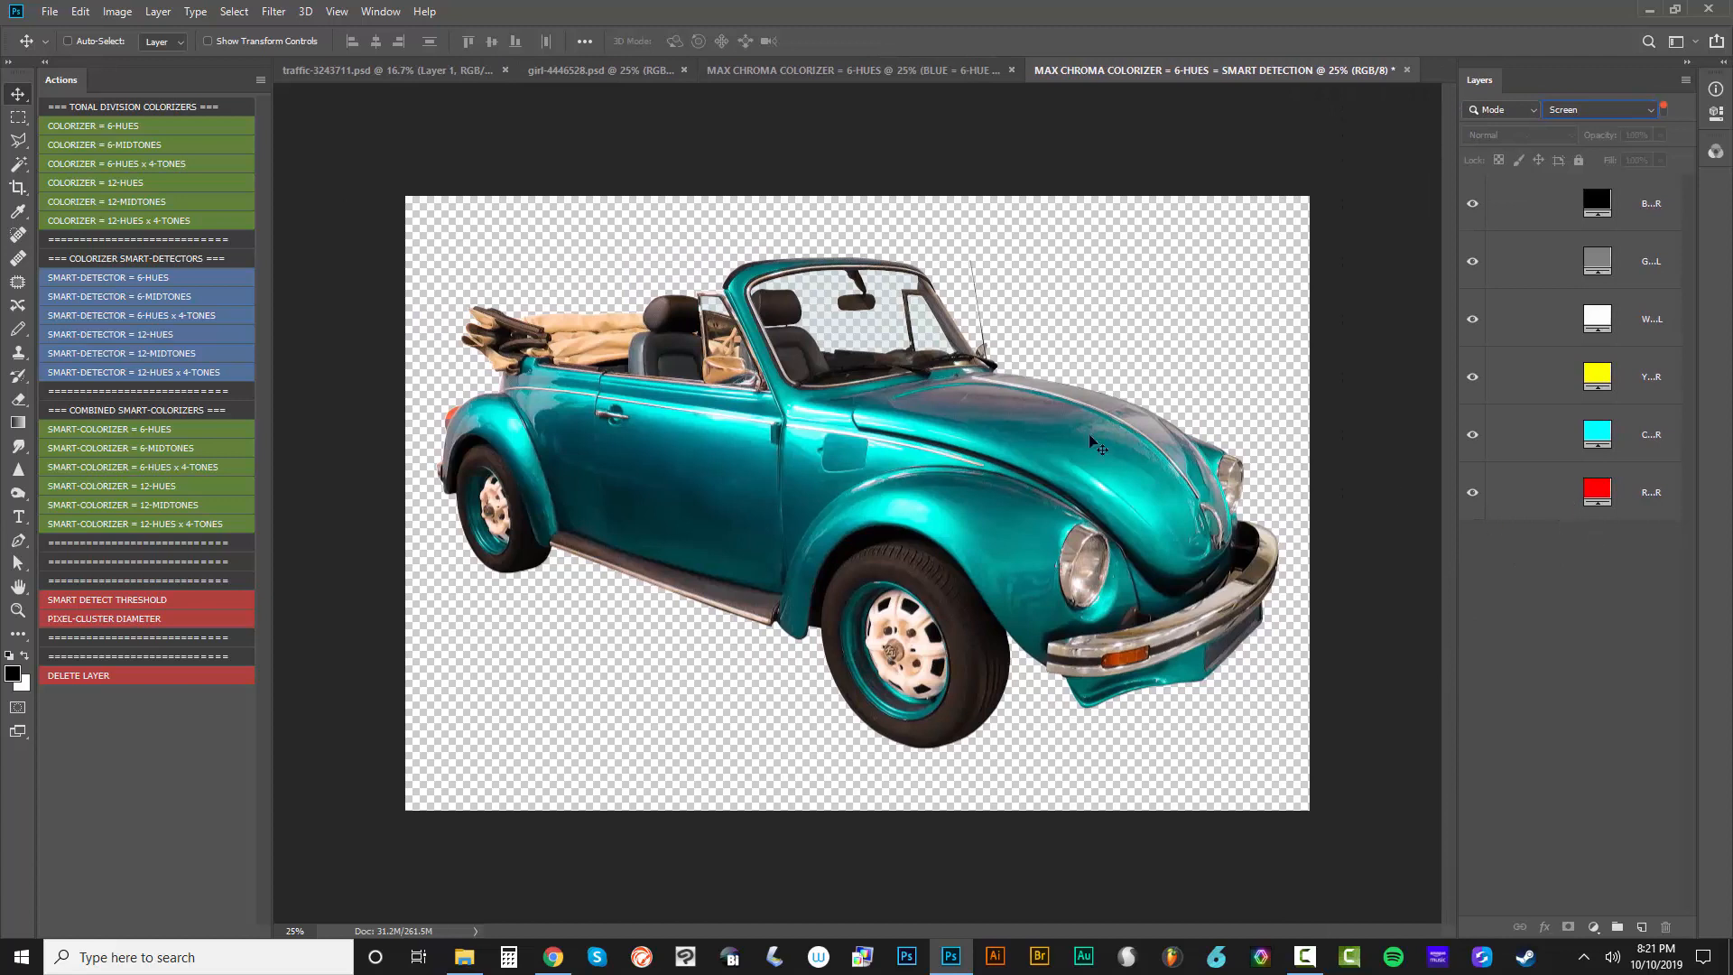
Set the fill color of the CYAN = 6-HUE BLEND - FILL COLOR layer to the copper brown #CE6E48
{"action": "double_click", "coordinate": [1597, 439]}
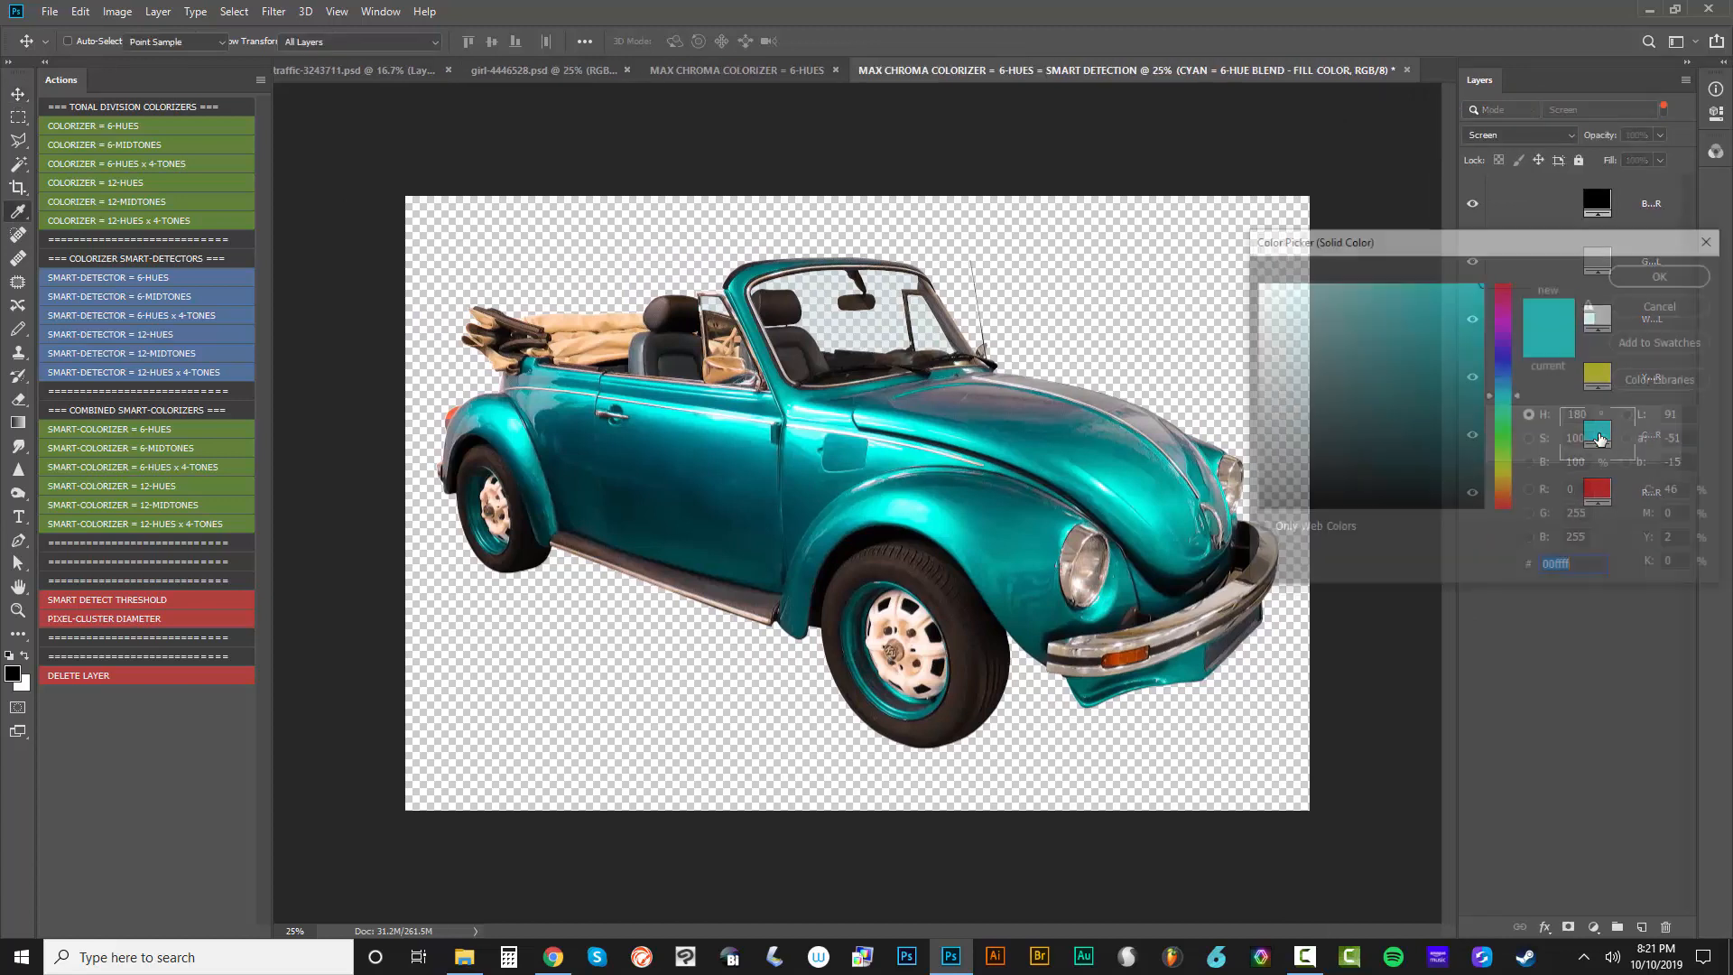
{"action": "mouse_move", "coordinate": [1521, 397]}
{"action": "left_mouse_down"}
{"action": "mouse_move", "coordinate": [1521, 338]}
{"action": "mouse_move", "coordinate": [1521, 400]}
{"action": "left_mouse_up"}
{"action": "mouse_move", "coordinate": [1326, 361]}
{"action": "left_mouse_down"}
{"action": "mouse_move", "coordinate": [1281, 434]}
{"action": "mouse_move", "coordinate": [1147, 549]}
{"action": "mouse_move", "coordinate": [1250, 420]}
{"action": "left_mouse_up"}
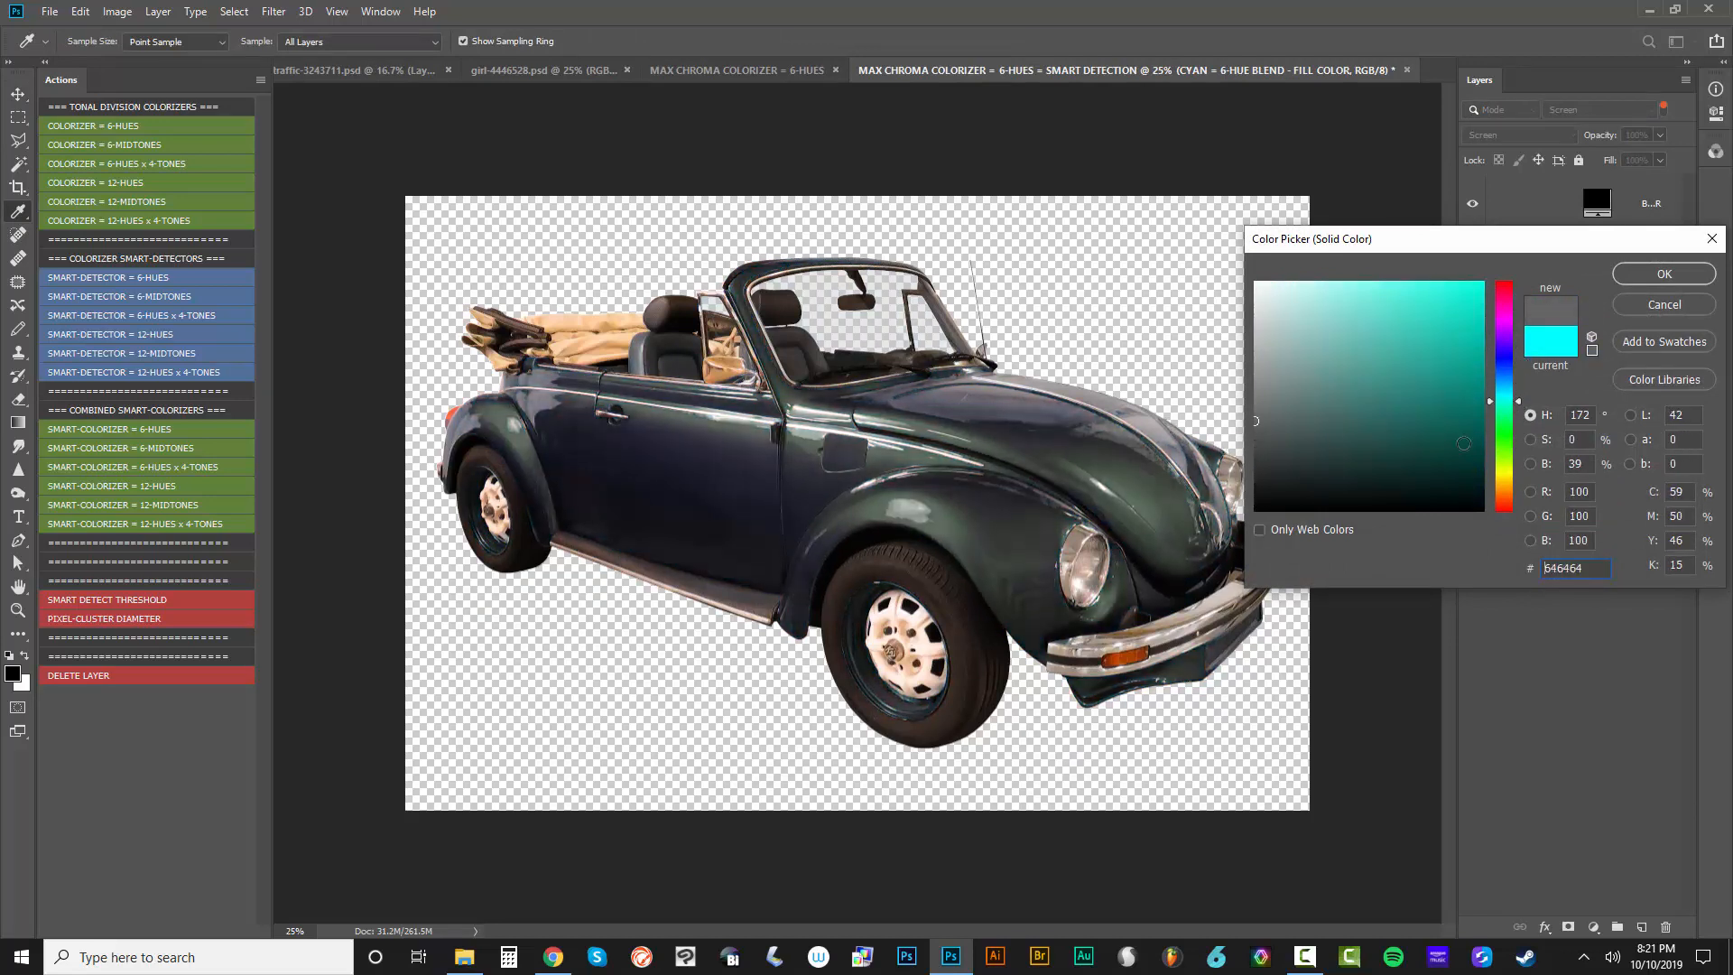
{"action": "left_click_drag", "start_coordinate": [1506, 451], "coordinate": [1505, 499]}
{"action": "left_click", "coordinate": [1403, 325]}
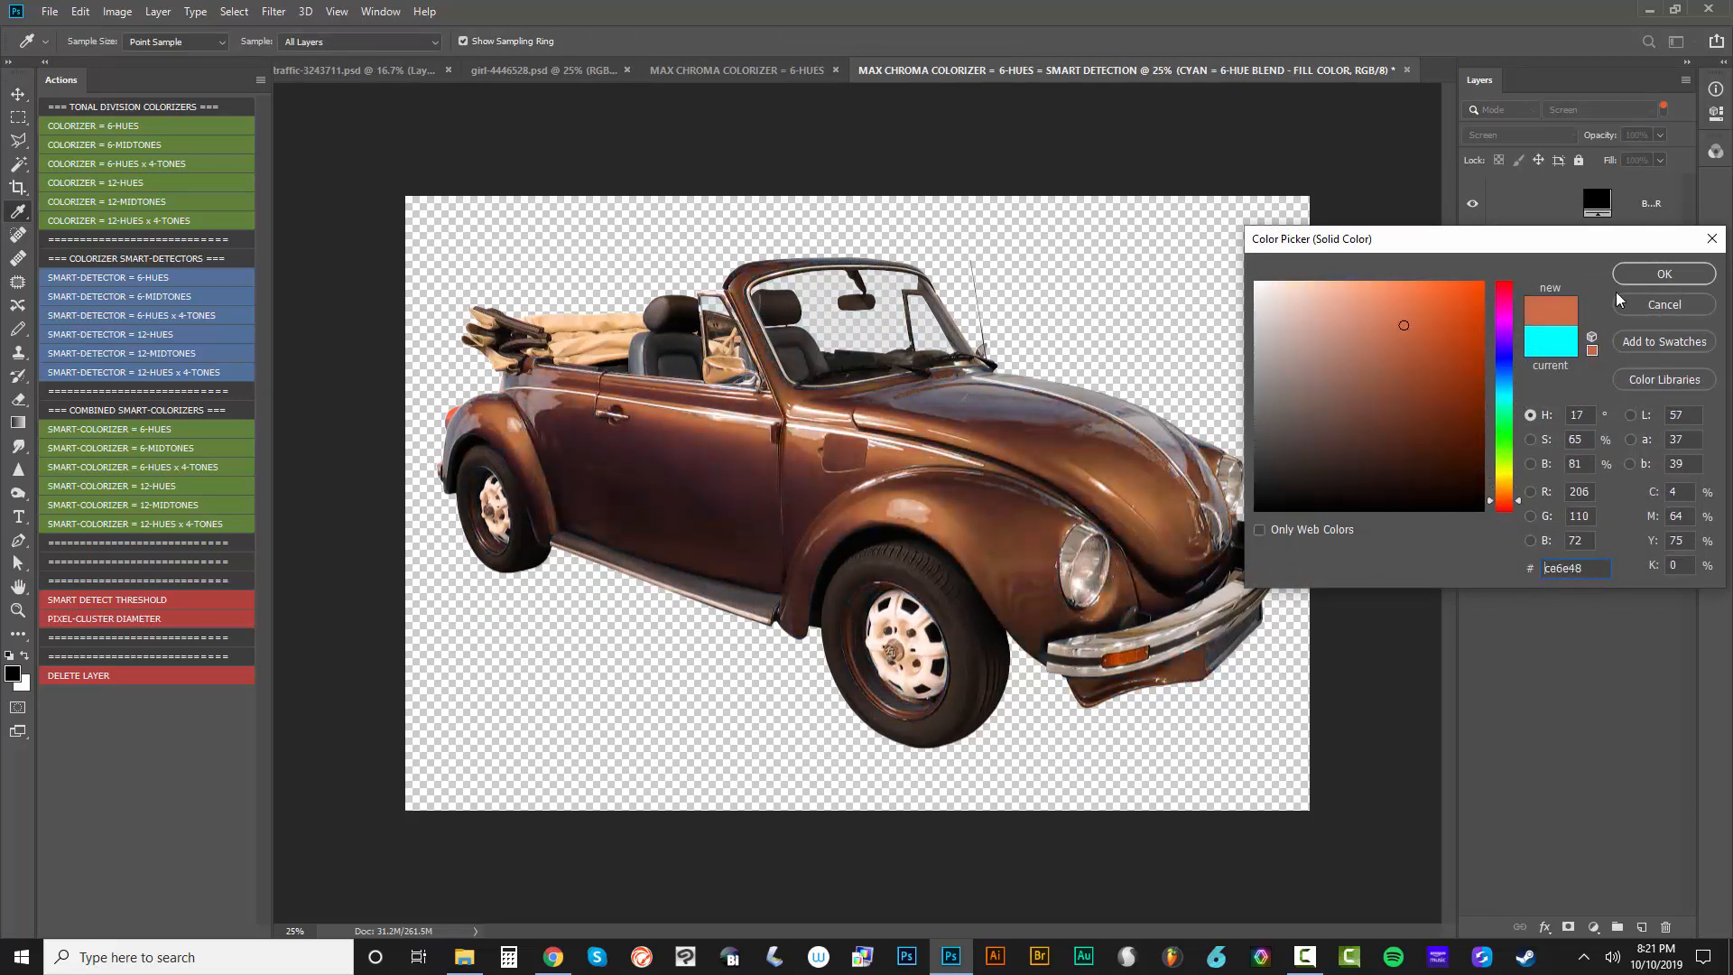
{"action": "left_click", "coordinate": [1662, 274]}
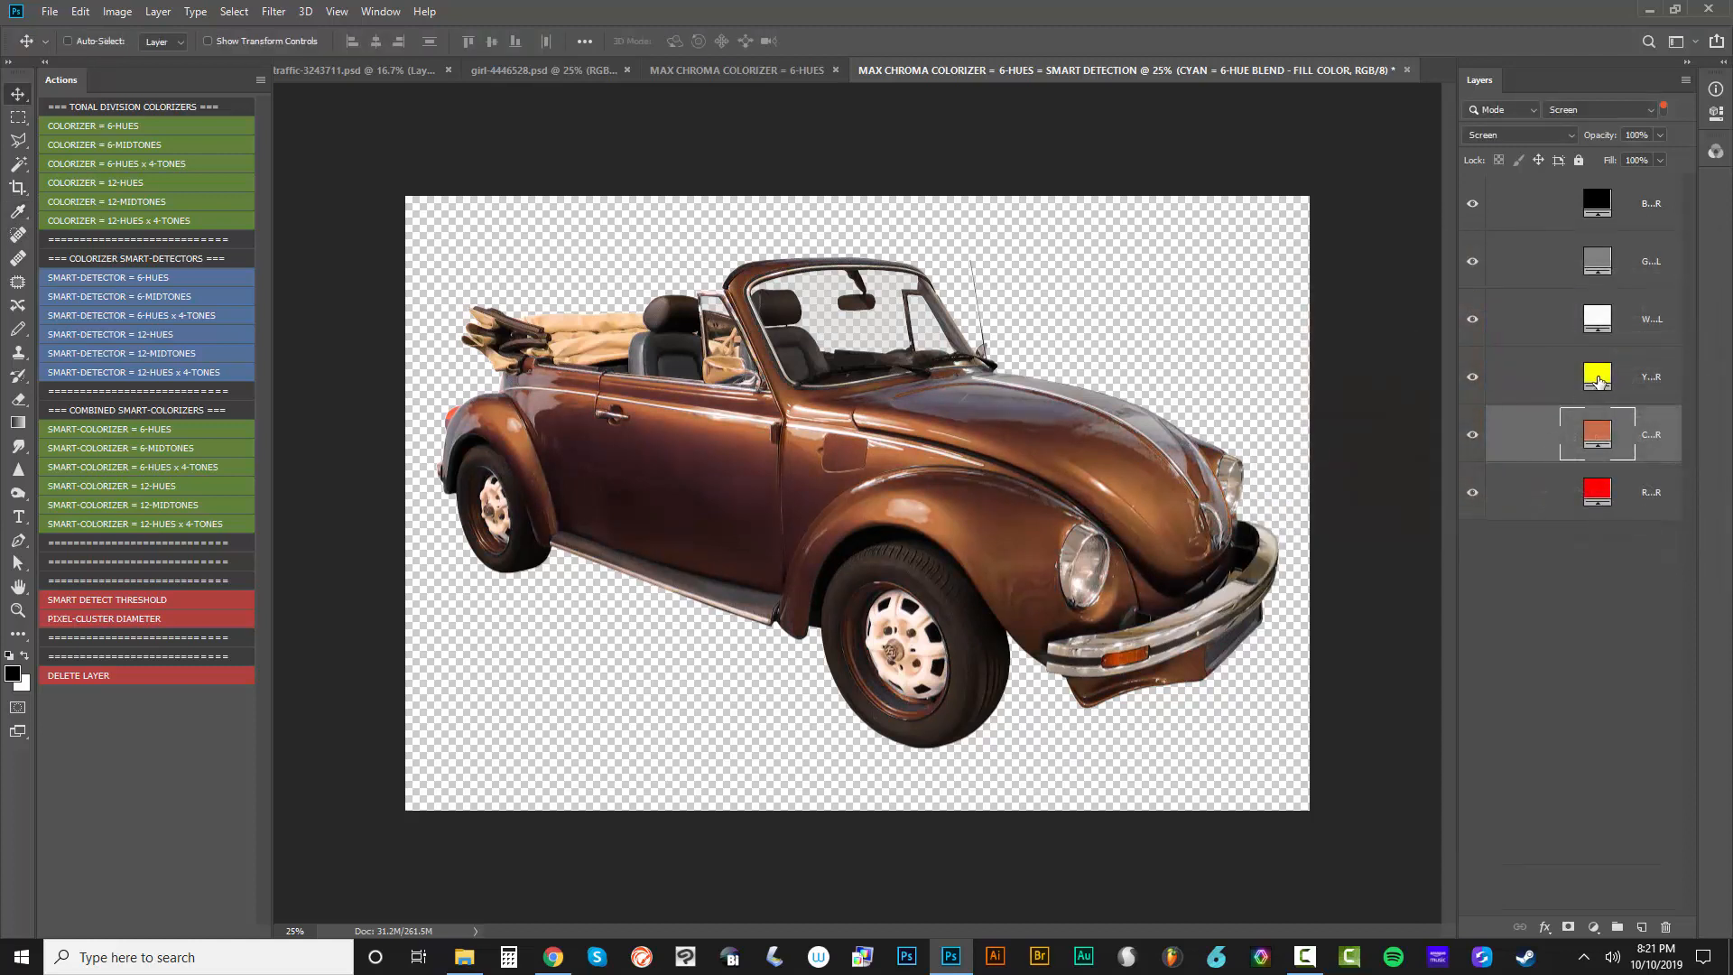
Set the fill color of the YELLOW = 6-HUE BLEND - FILL COLOR layer to the magenta-violet #DE00FF
{"action": "double_click", "coordinate": [1599, 381]}
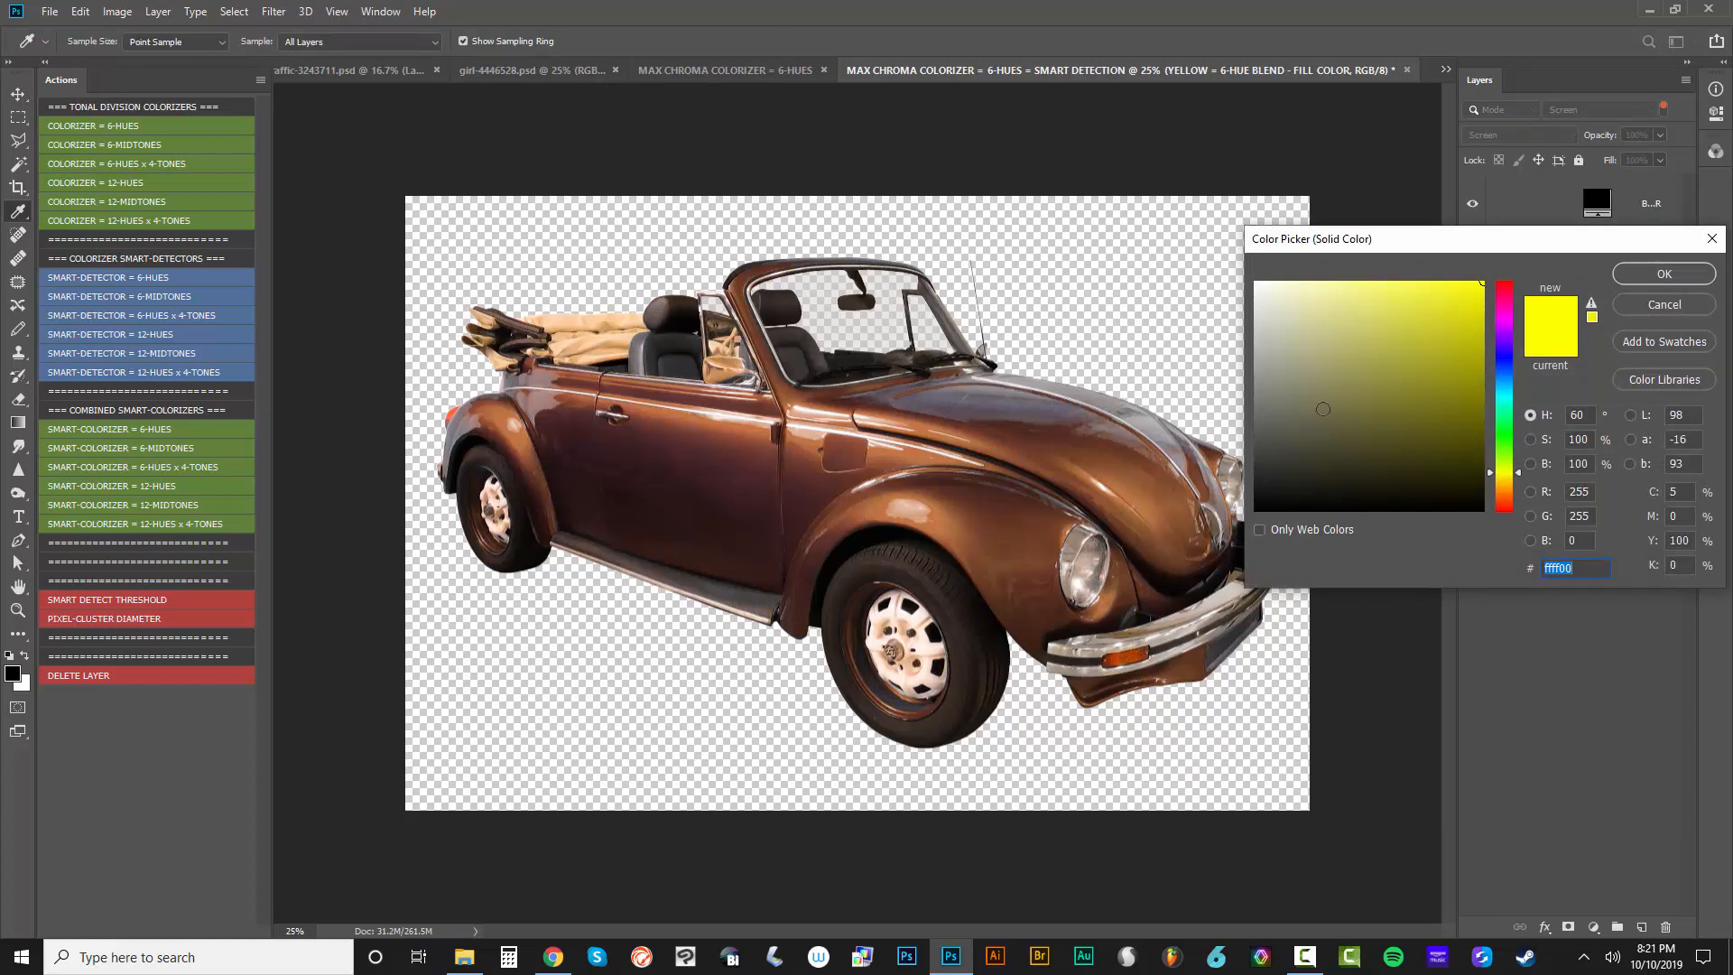
{"action": "left_click_drag", "start_coordinate": [1500, 466], "coordinate": [1515, 331]}
{"action": "left_click", "coordinate": [1616, 279]}
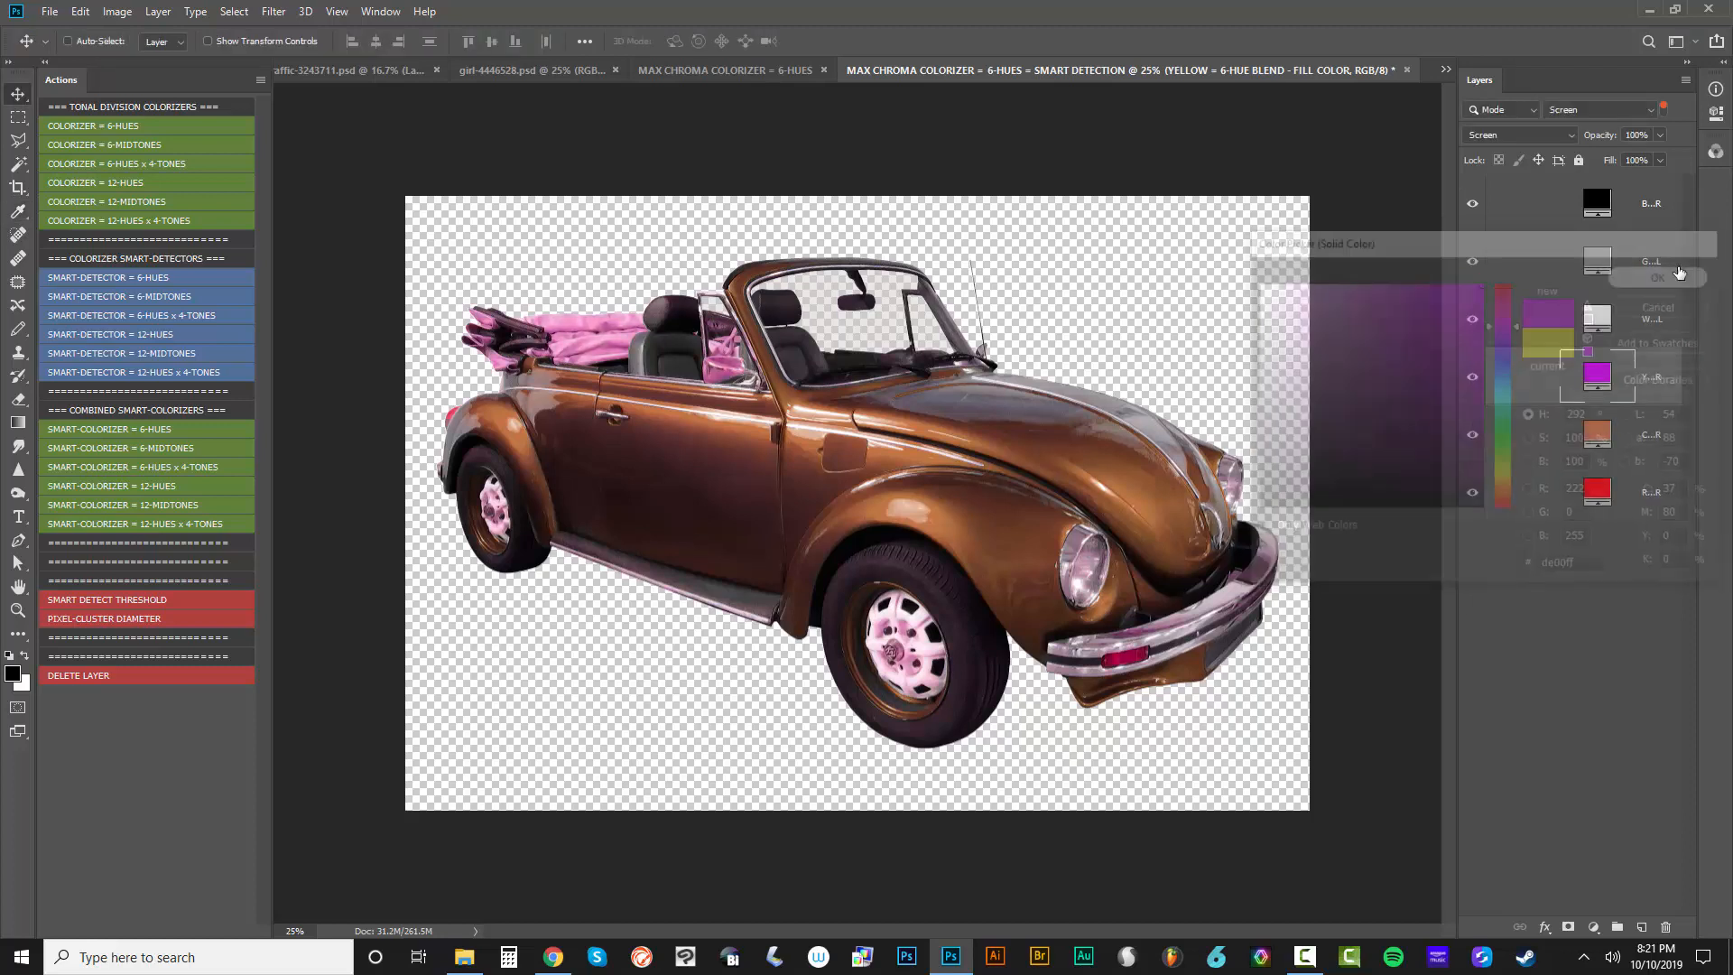
Set the fill color of the RED = 6-HUE BLEND - FILL COLOR layer to the blue #0054FF
{"action": "double_click", "coordinate": [1597, 495]}
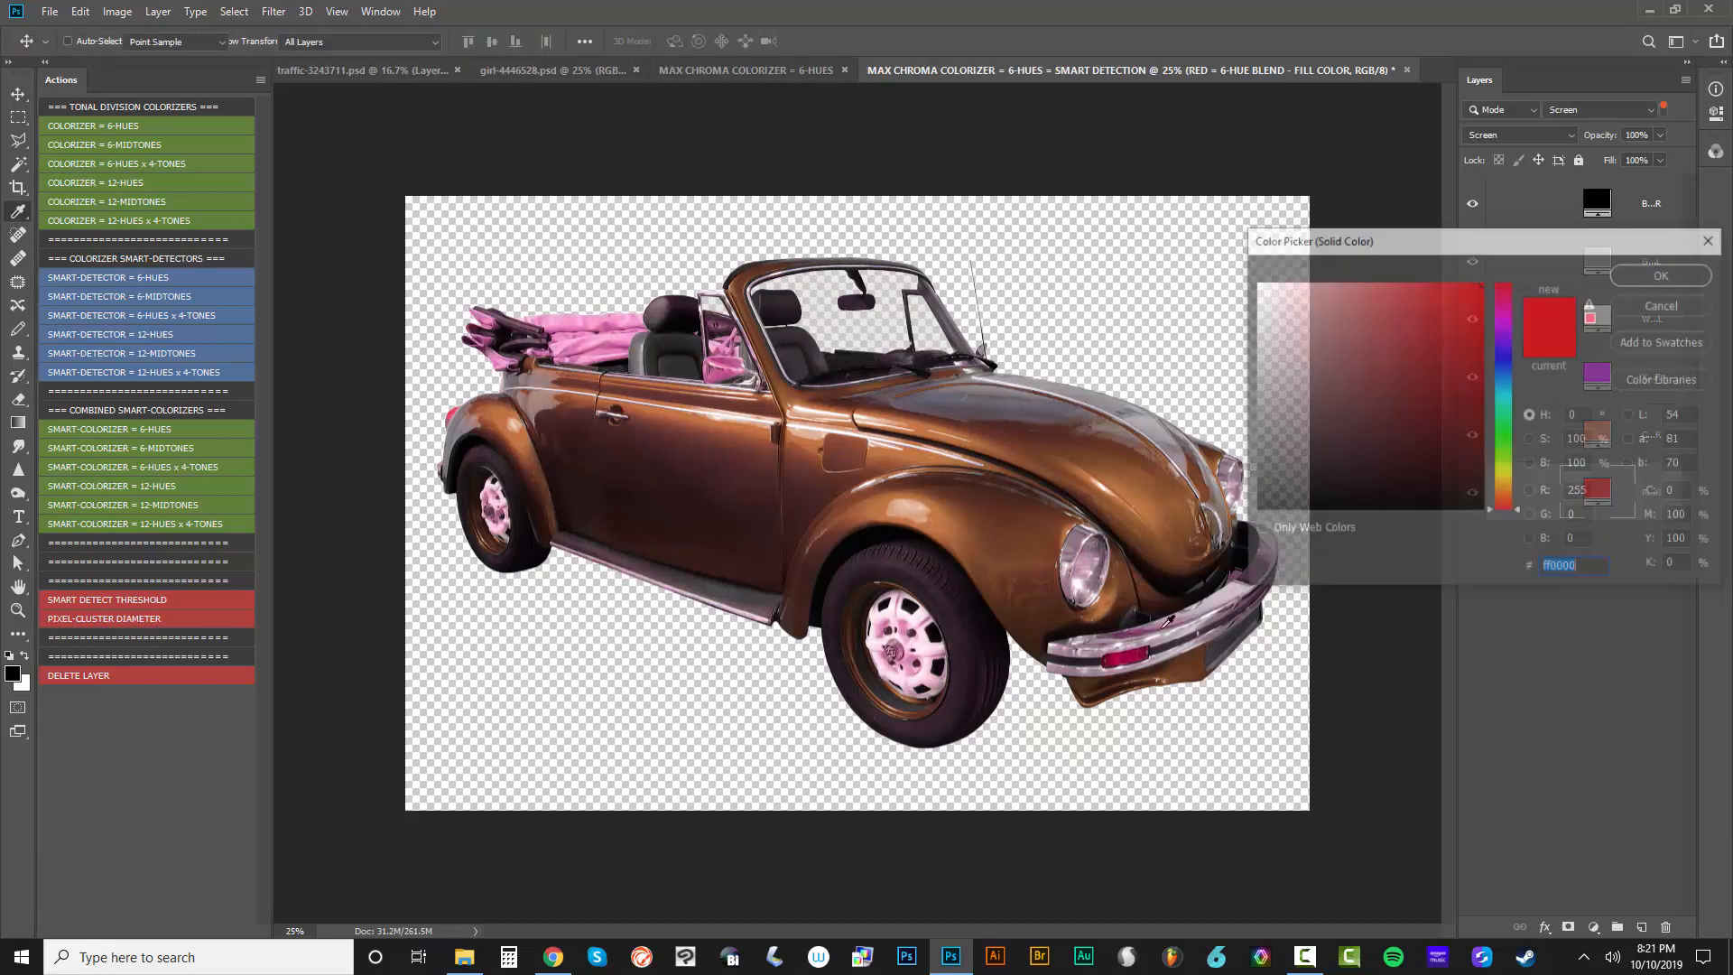
{"action": "left_click_drag", "start_coordinate": [1507, 483], "coordinate": [1509, 370]}
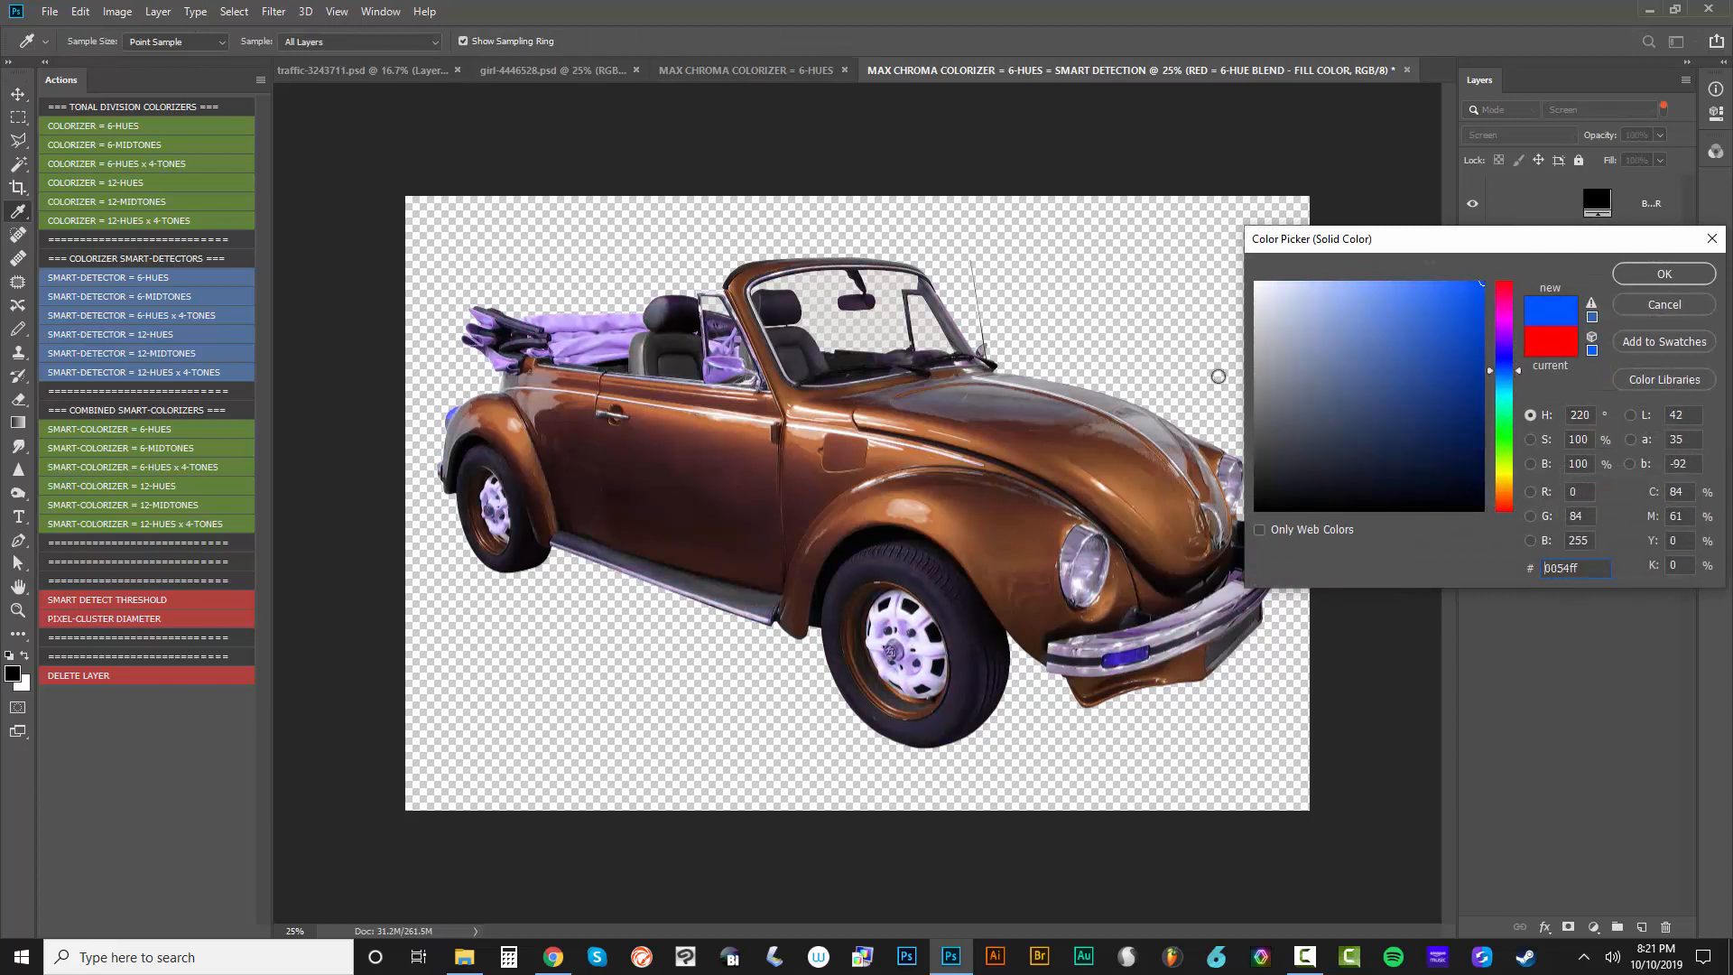
{"action": "left_click", "coordinate": [1663, 274]}
Set the fill color of the GREY COLOR FILL layer to the vivid purple #9600FF
{"action": "double_click", "coordinate": [1593, 260]}
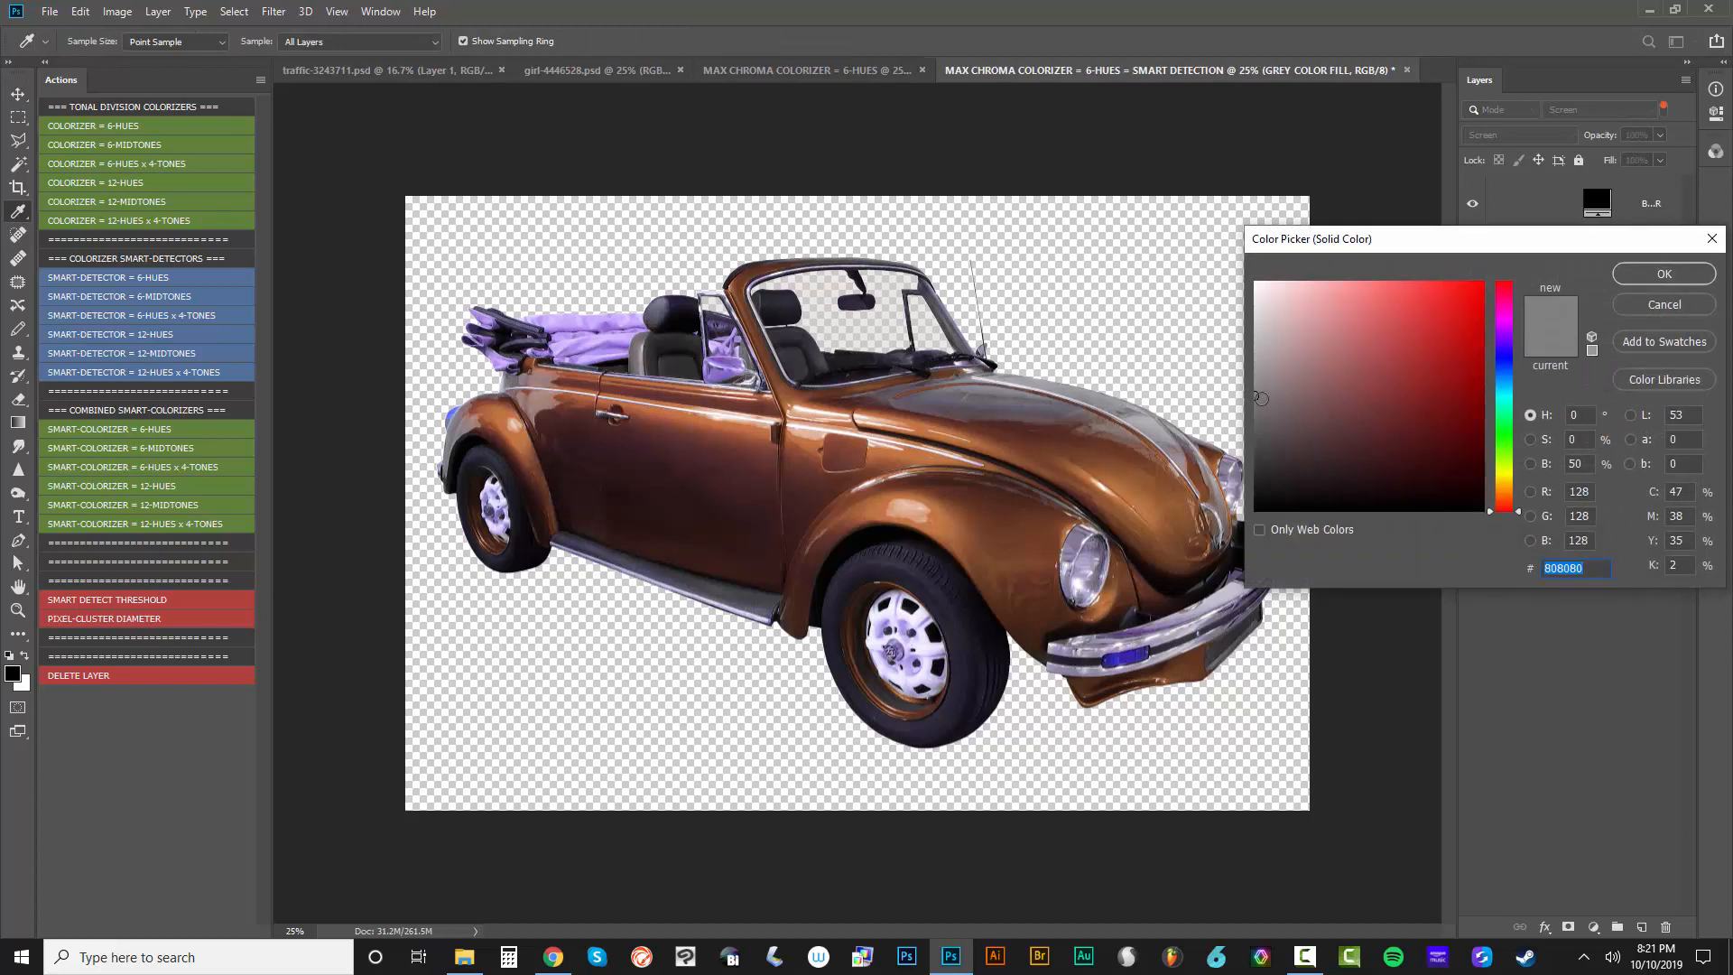
{"action": "left_click_drag", "start_coordinate": [1261, 398], "coordinate": [1219, 368]}
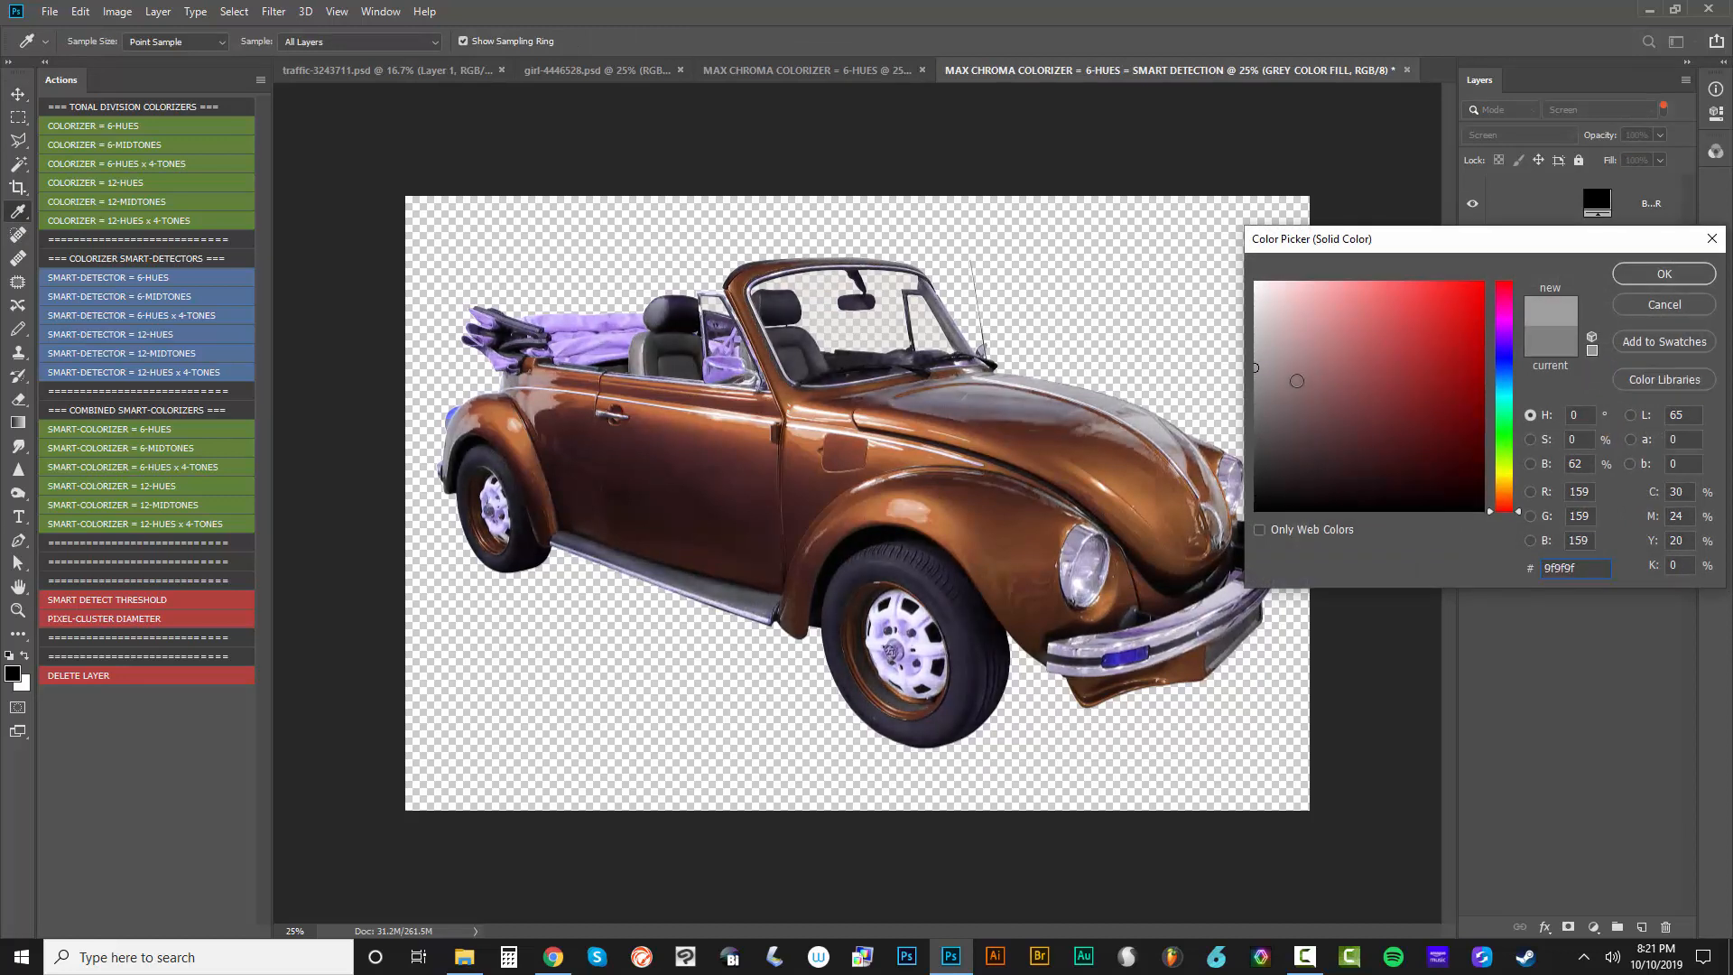
{"action": "left_click", "coordinate": [1369, 336]}
{"action": "type", "text": "9600ff"}
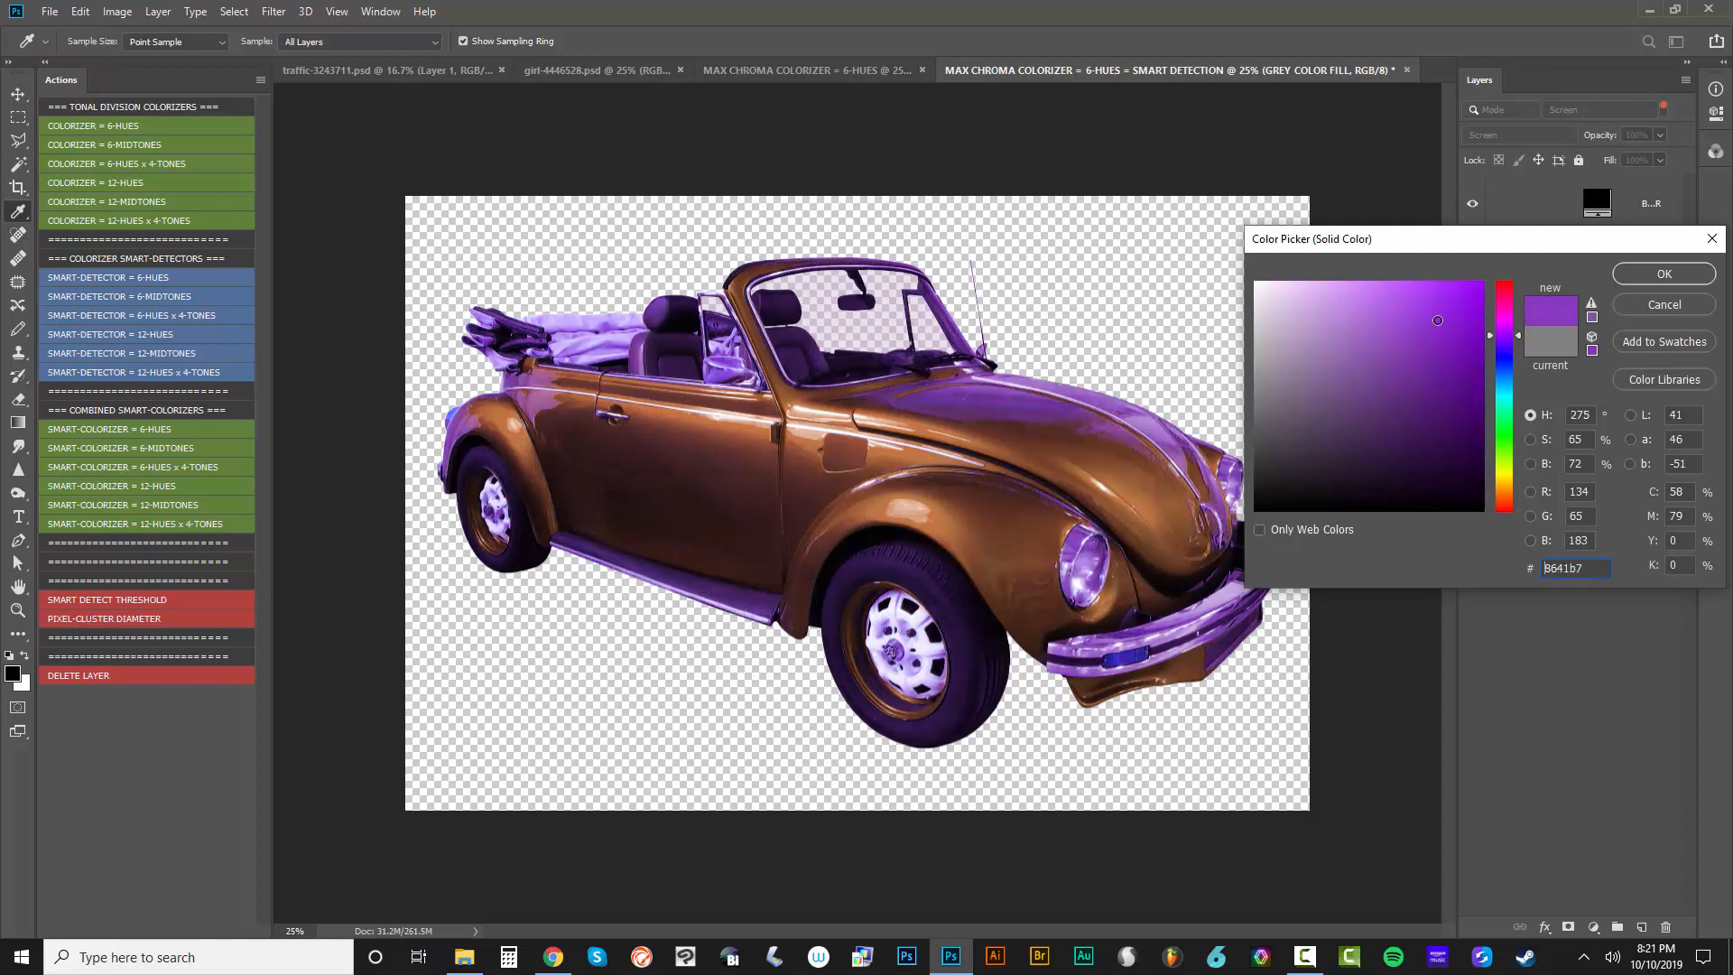
{"action": "left_click", "coordinate": [1642, 278]}
Try dark red #6E2B2B on the BLACK without MED GREY - COLOR layer, settling on dark blue #2B2B6E
{"action": "double_click", "coordinate": [1597, 202]}
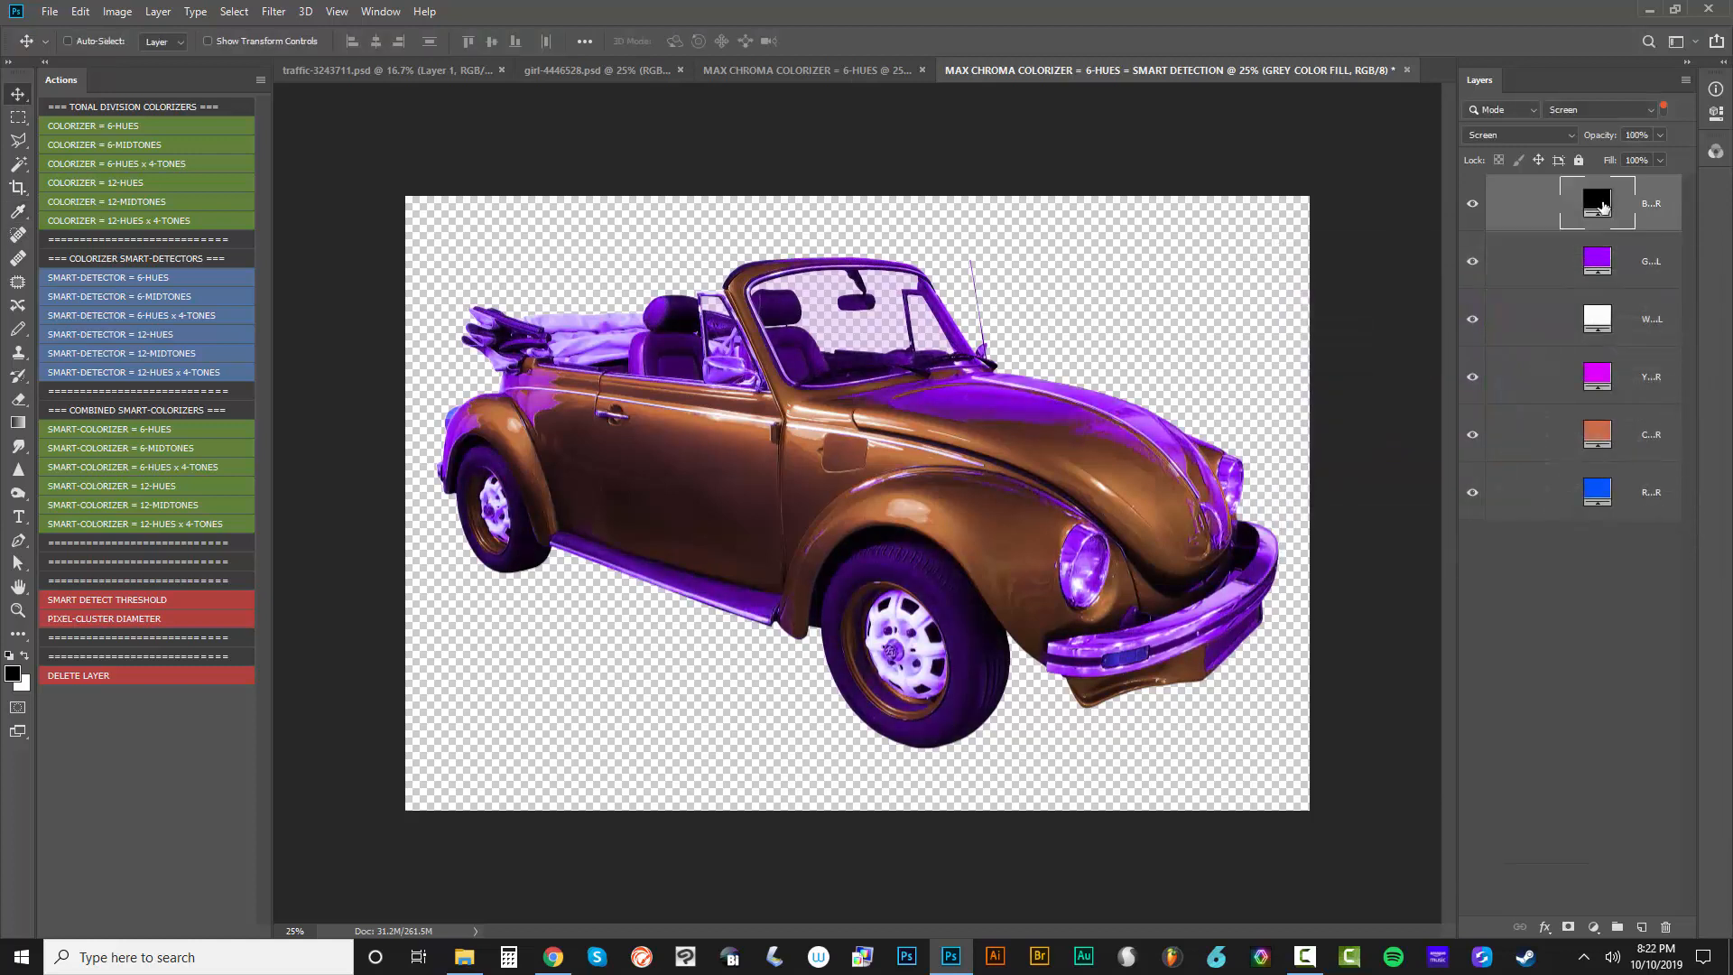
{"action": "left_click_drag", "start_coordinate": [1328, 456], "coordinate": [1397, 410]}
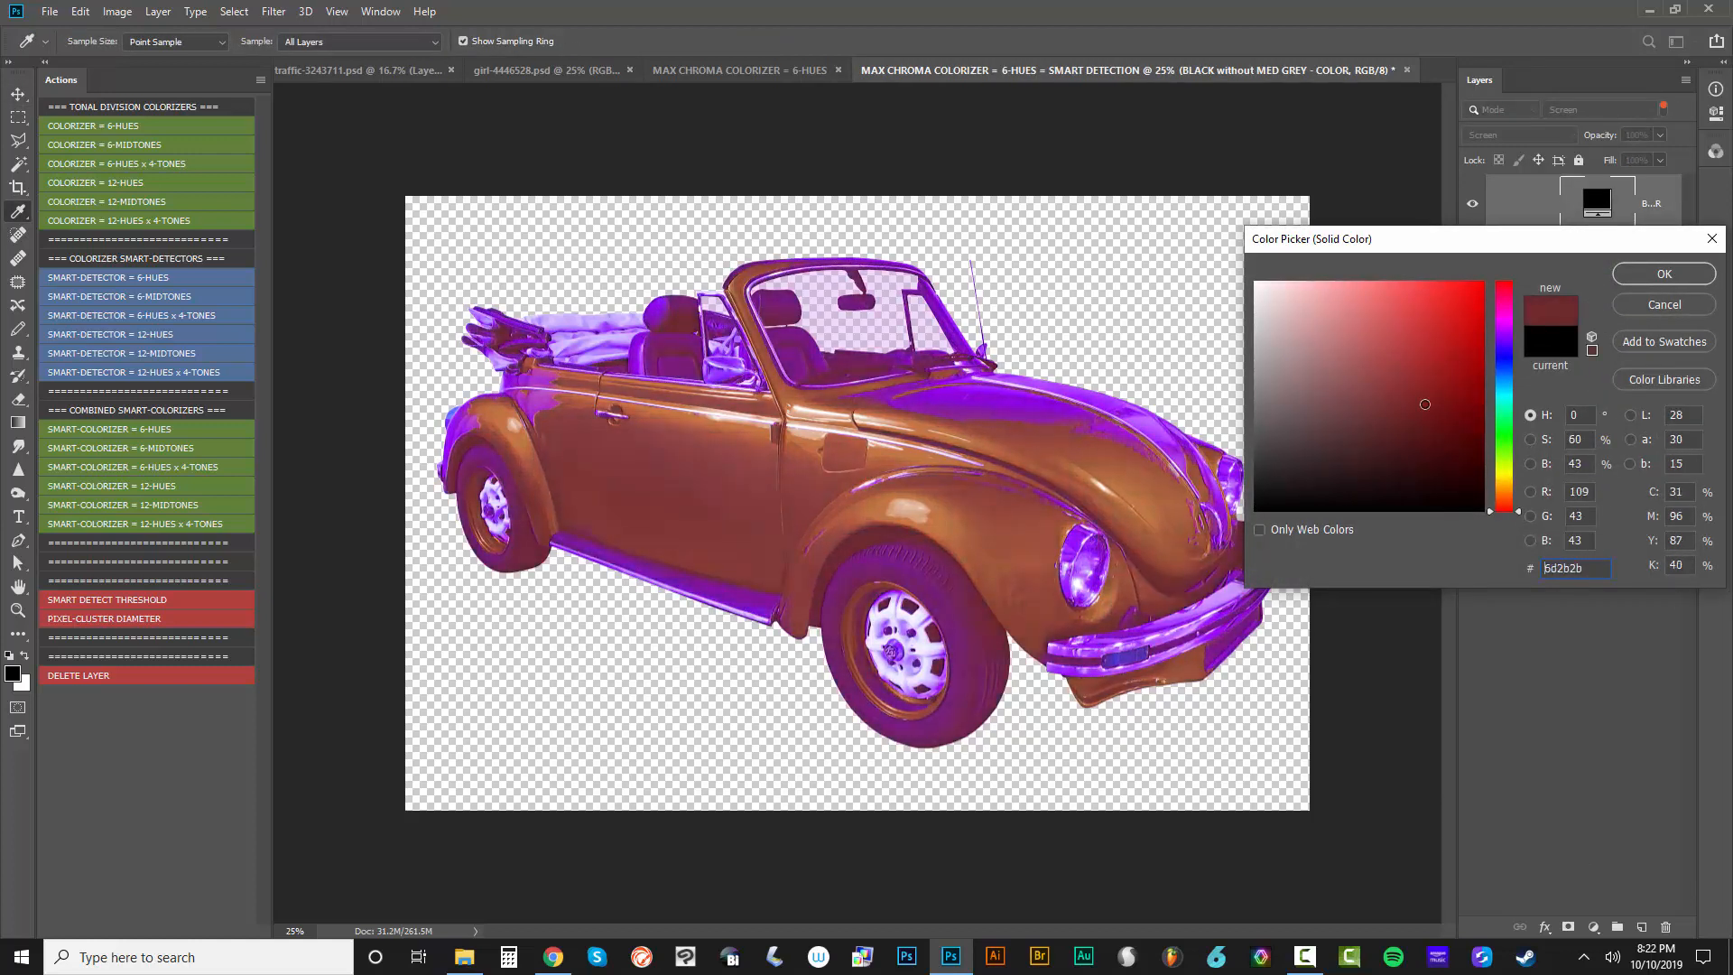
{"action": "left_click", "coordinate": [1664, 275]}
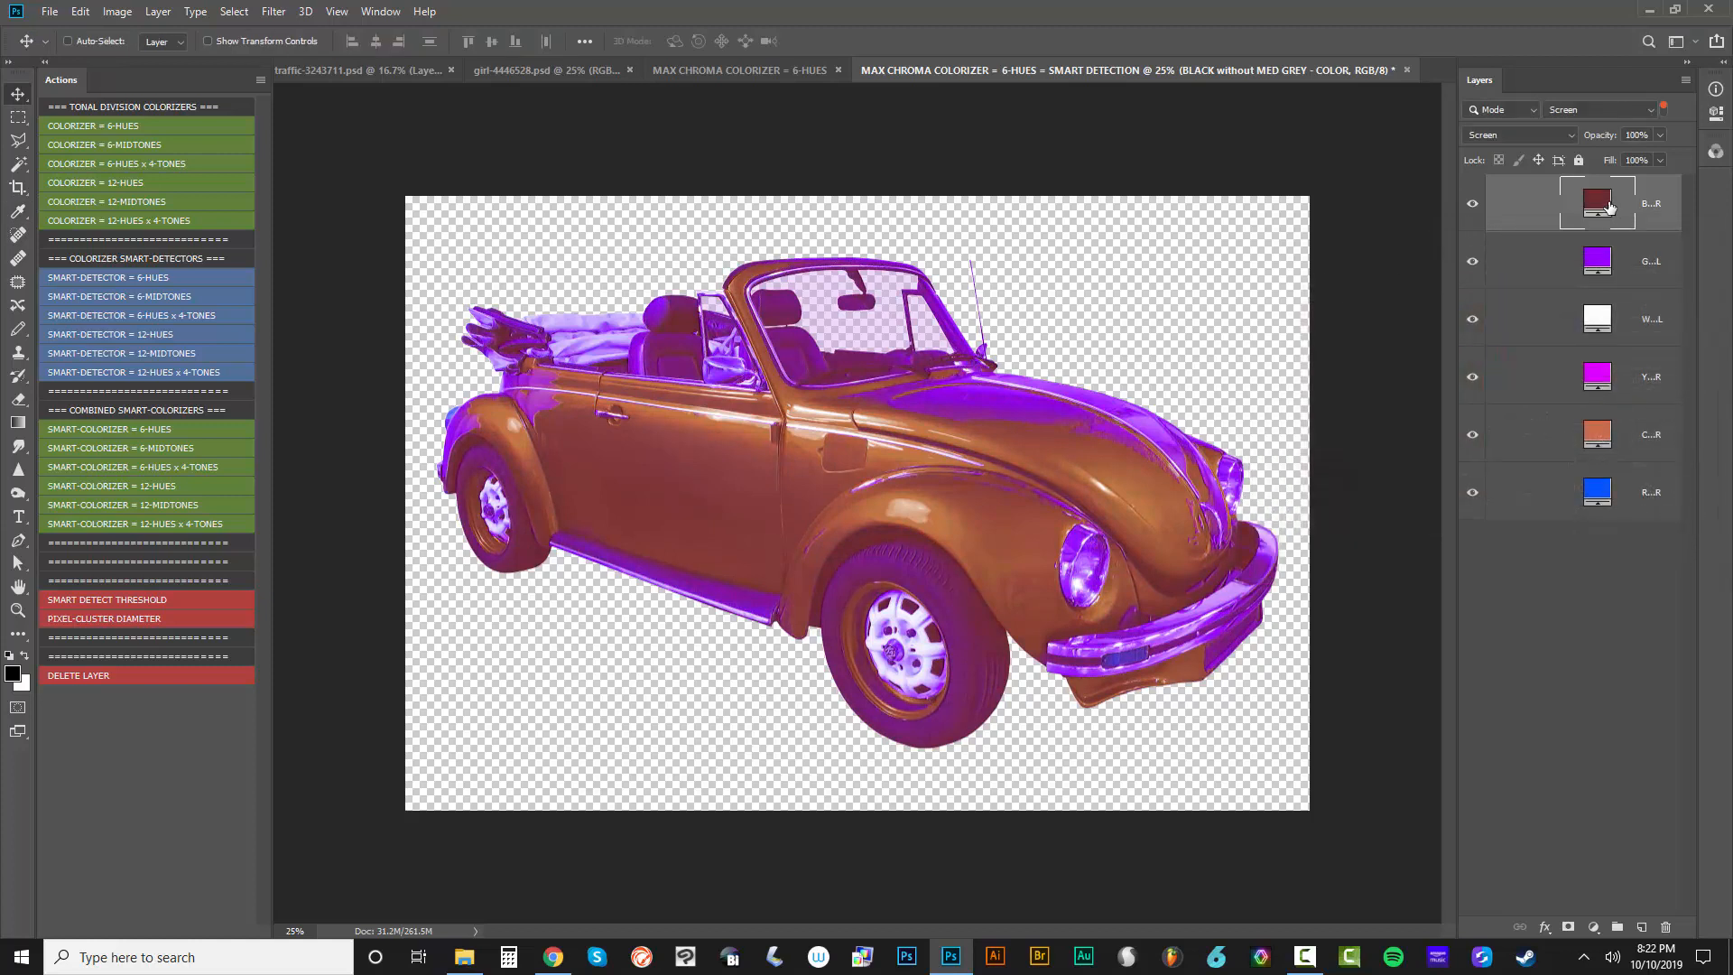
{"action": "double_click", "coordinate": [1596, 202]}
{"action": "left_click", "coordinate": [1503, 358]}
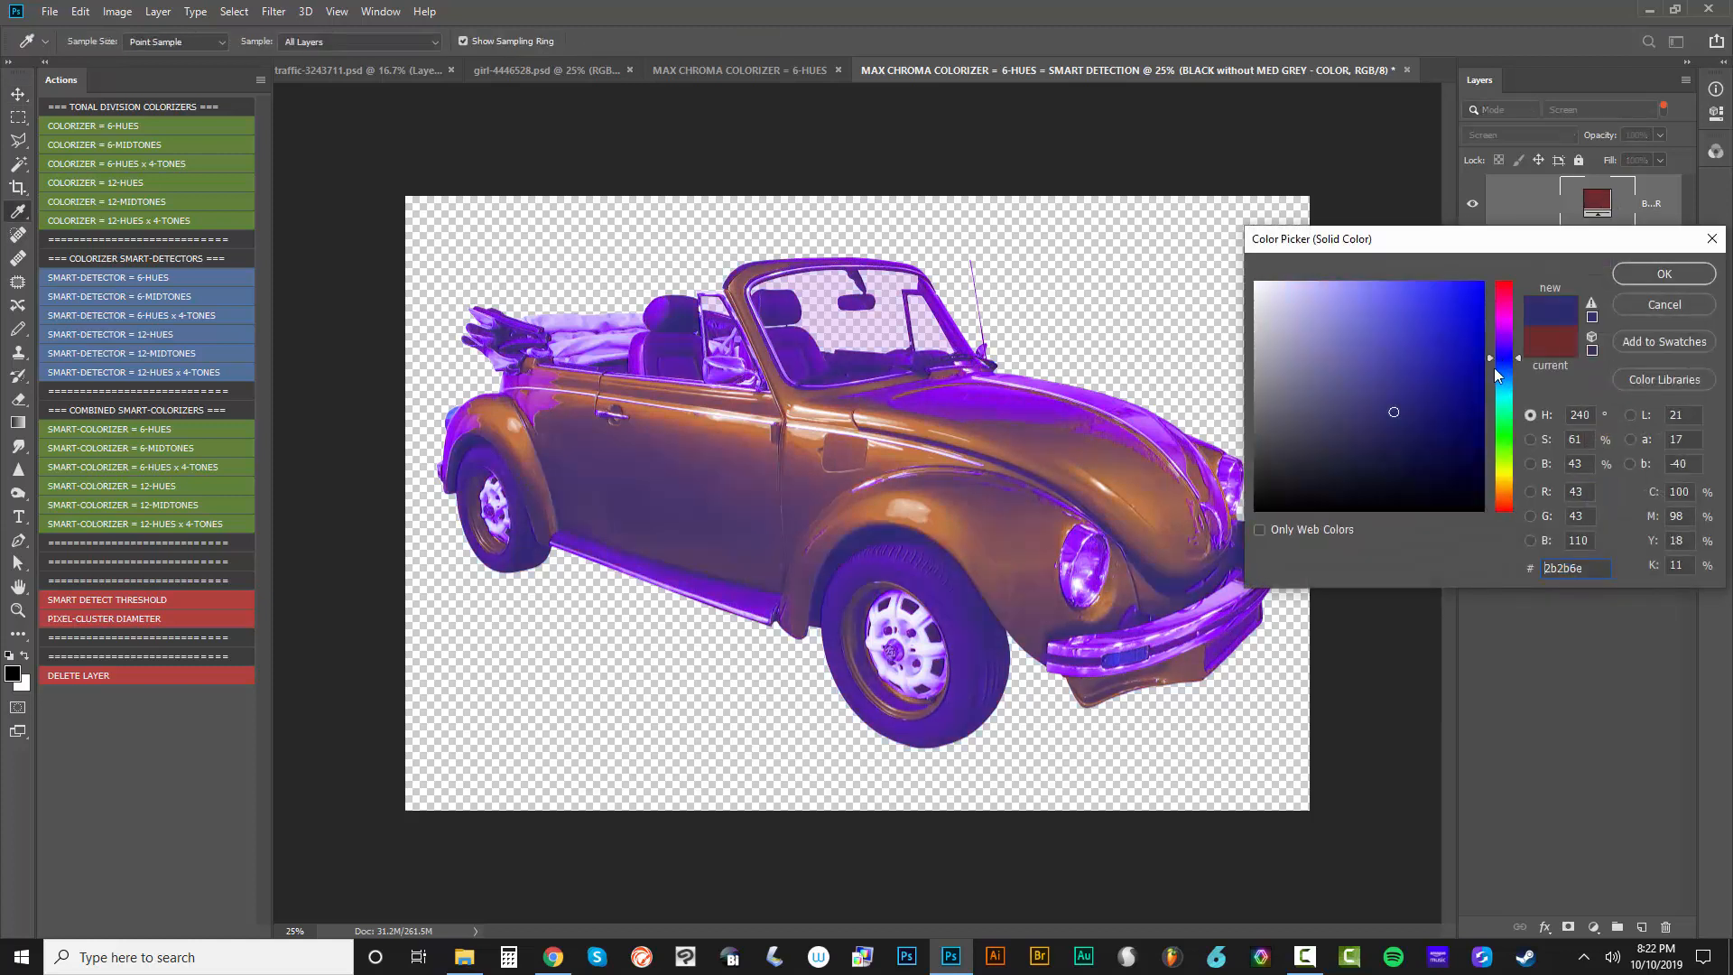
{"action": "left_click", "coordinate": [1663, 276]}
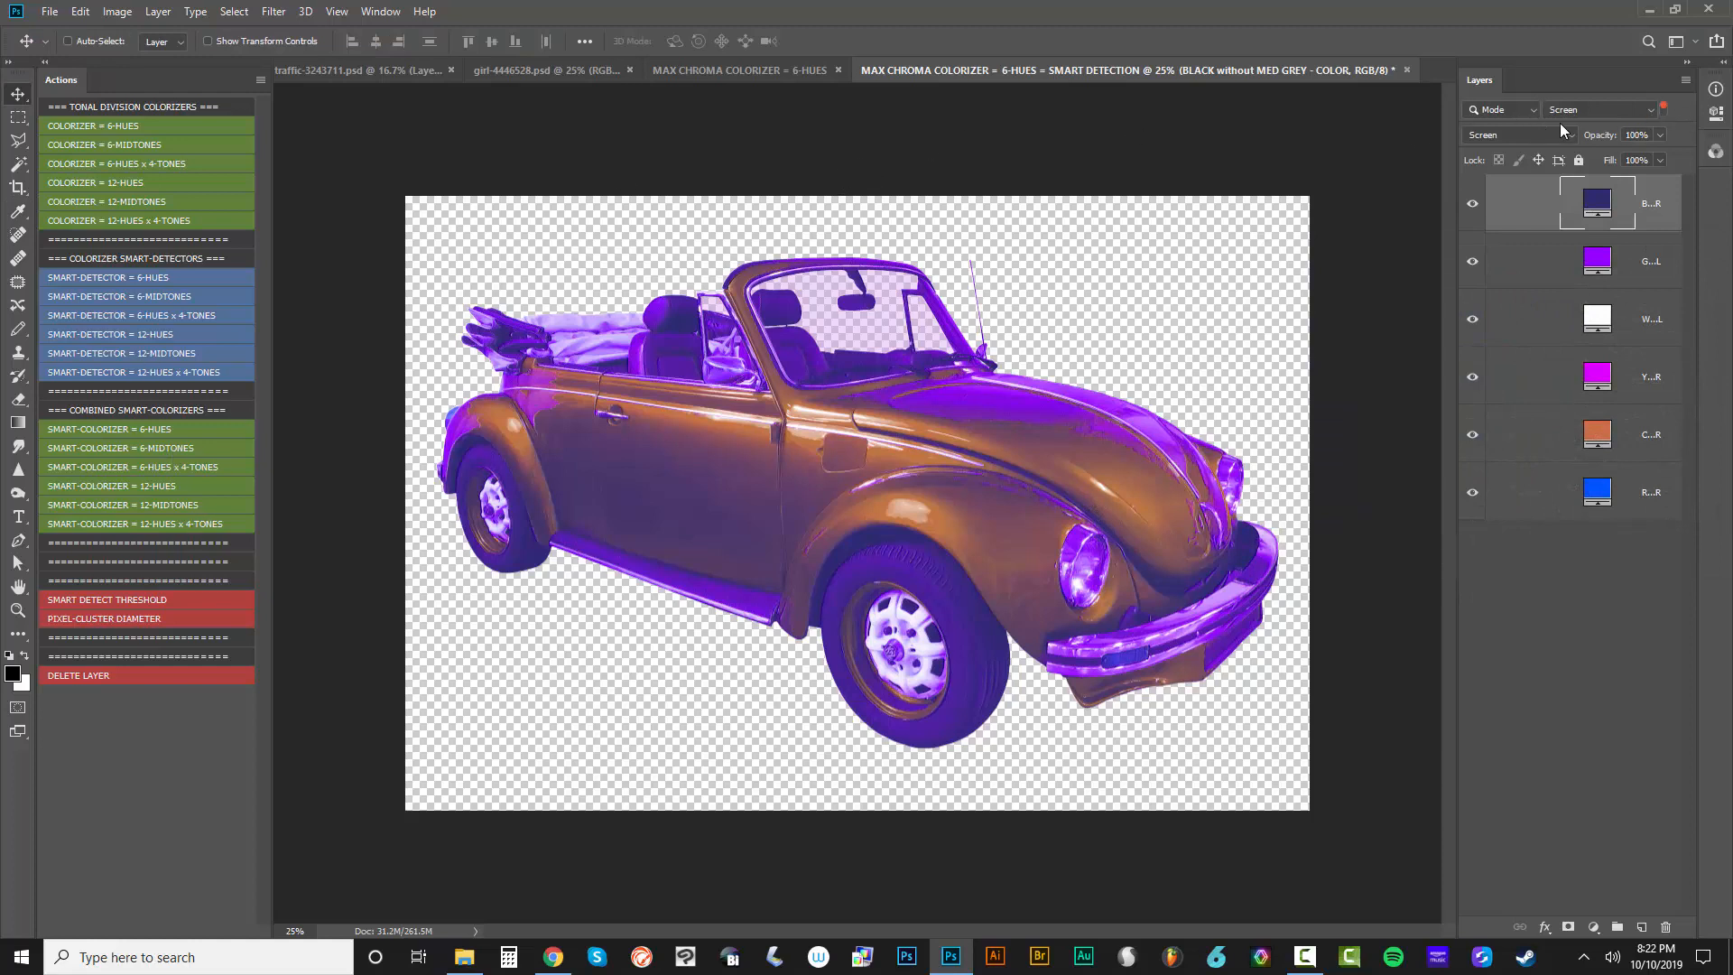
Turn off the layer filter and close the smart-detection document without saving
{"action": "left_click", "coordinate": [1665, 112]}
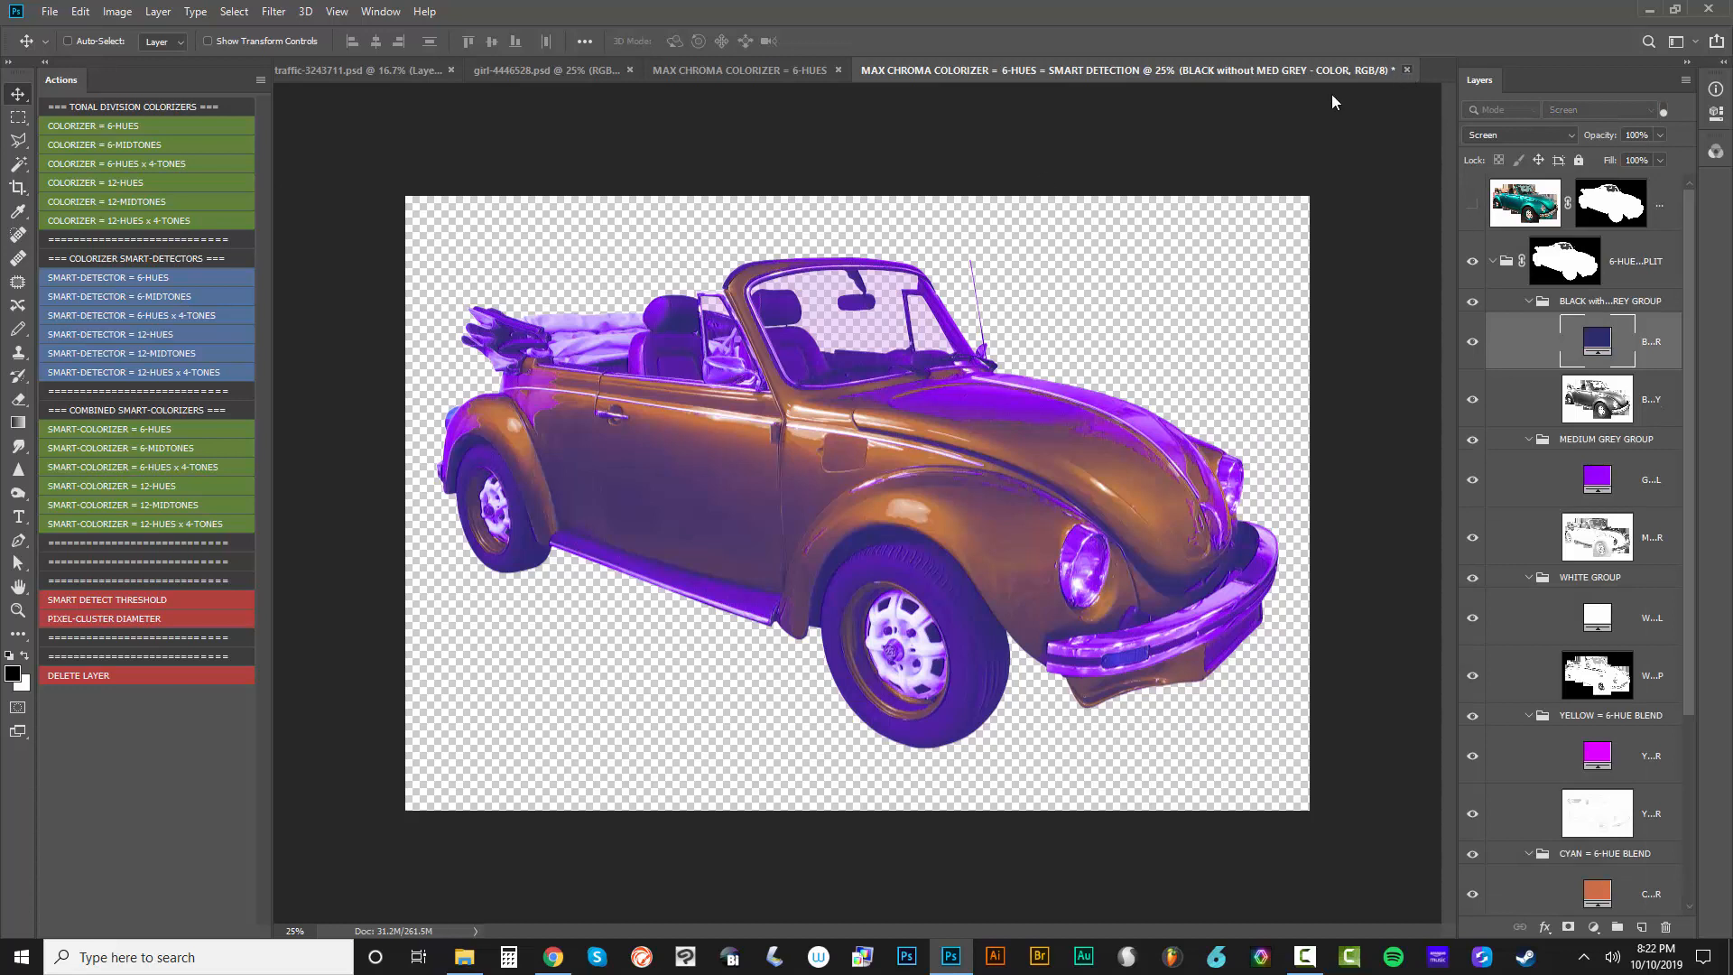
{"action": "left_click", "coordinate": [1406, 70]}
{"action": "left_click", "coordinate": [861, 369]}
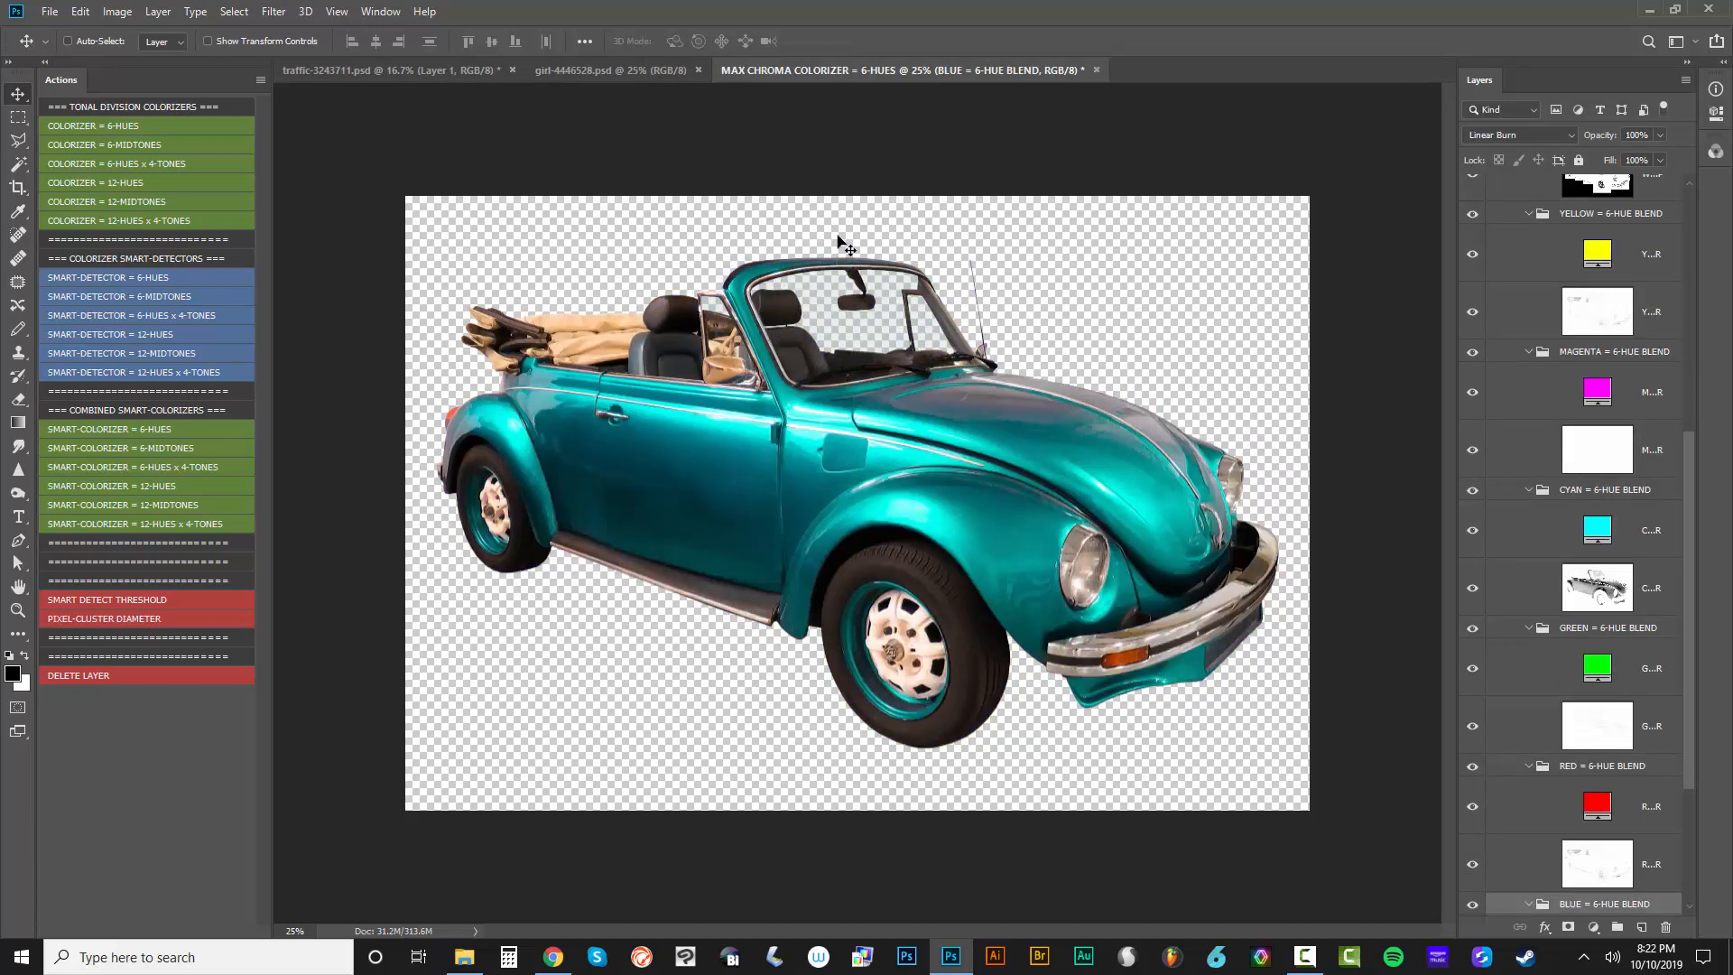
Close the MAX CHROMA COLORIZER = 6-HUES document and traffic-3243711.psd without saving
{"action": "left_click", "coordinate": [1097, 71]}
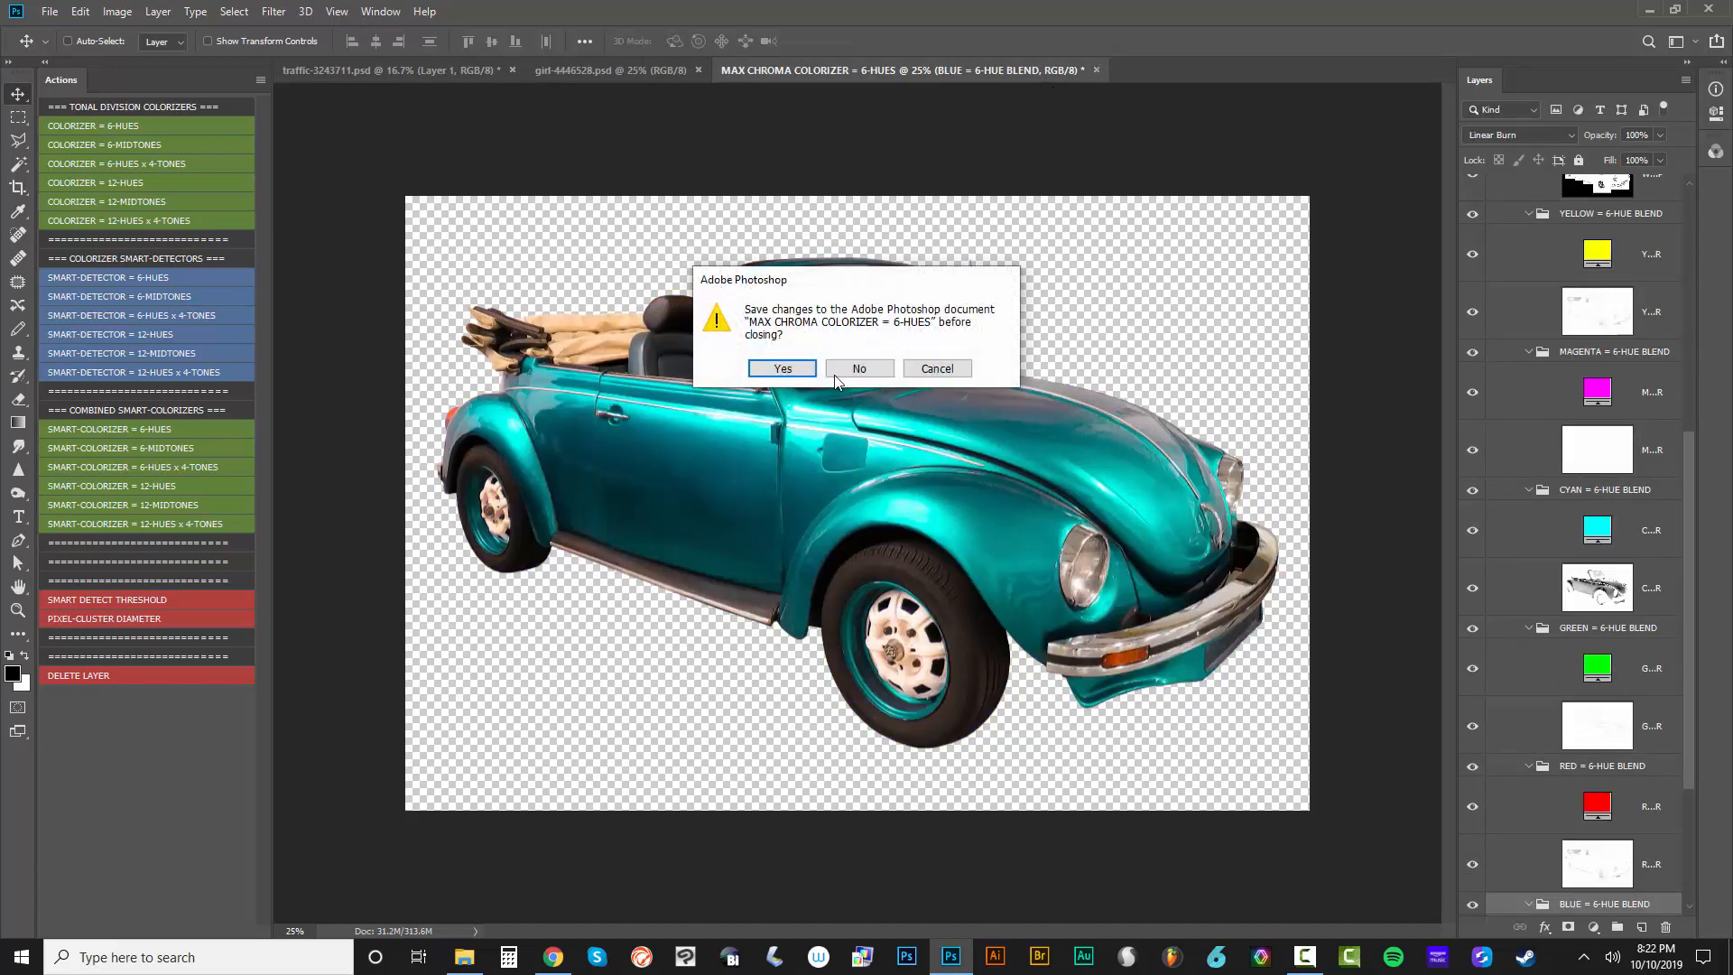
{"action": "left_click", "coordinate": [878, 365]}
{"action": "left_click", "coordinate": [511, 70]}
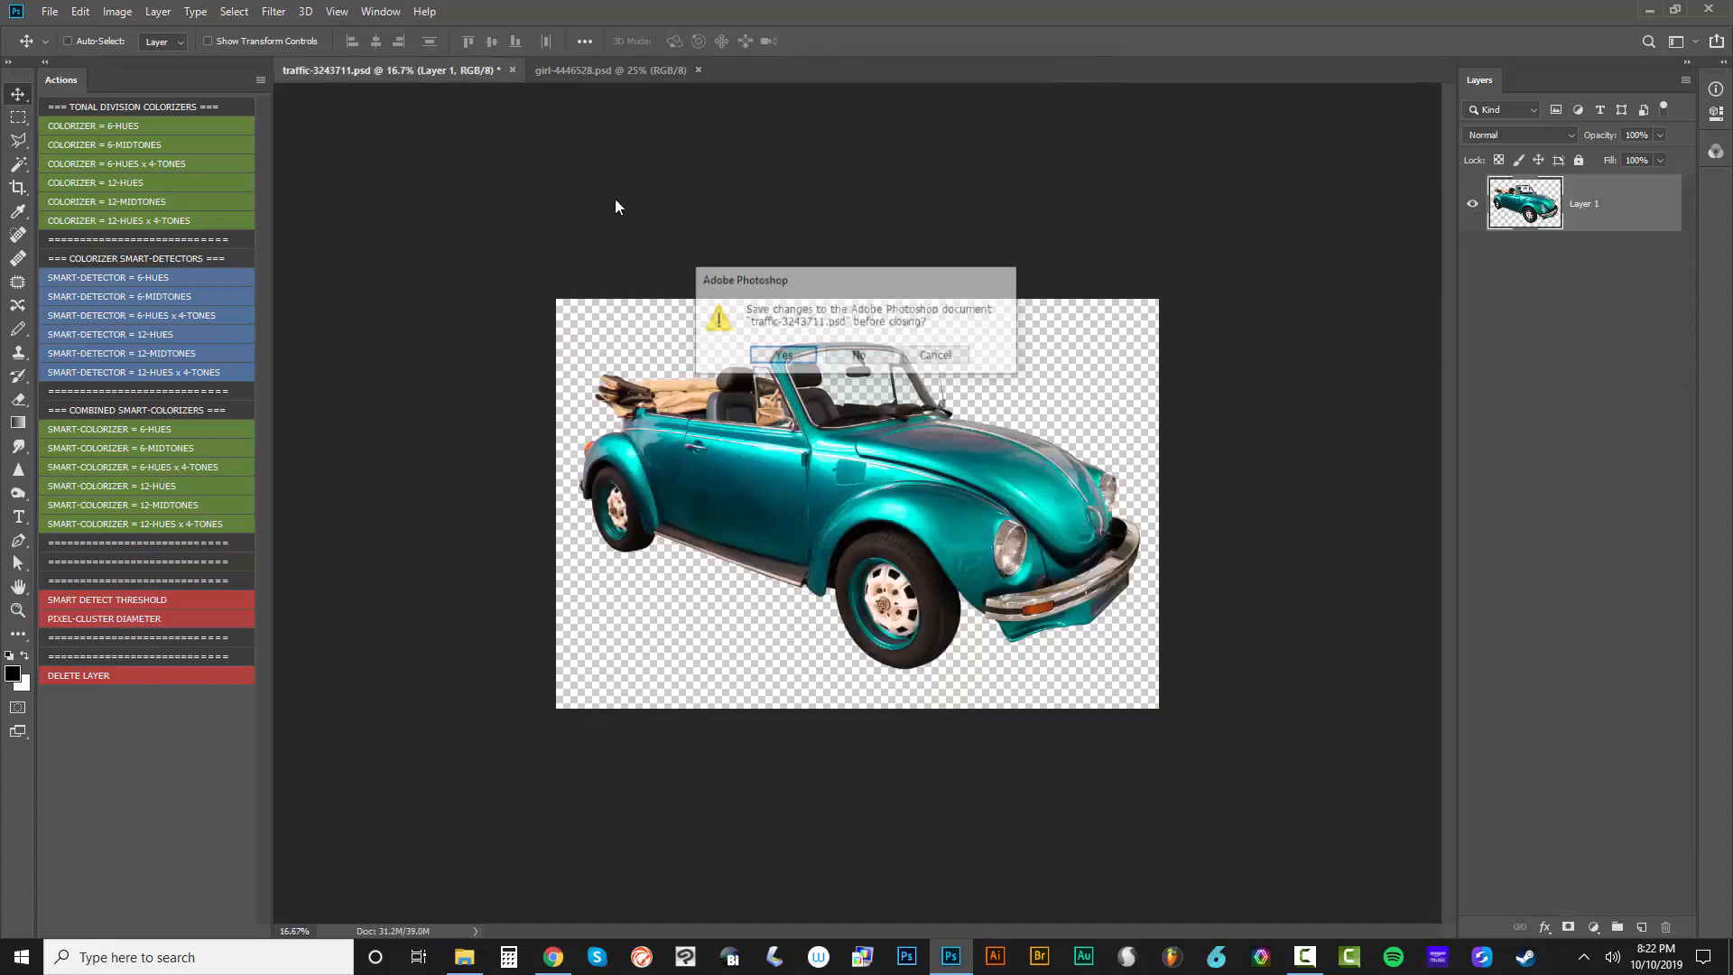
{"action": "left_click", "coordinate": [845, 358]}
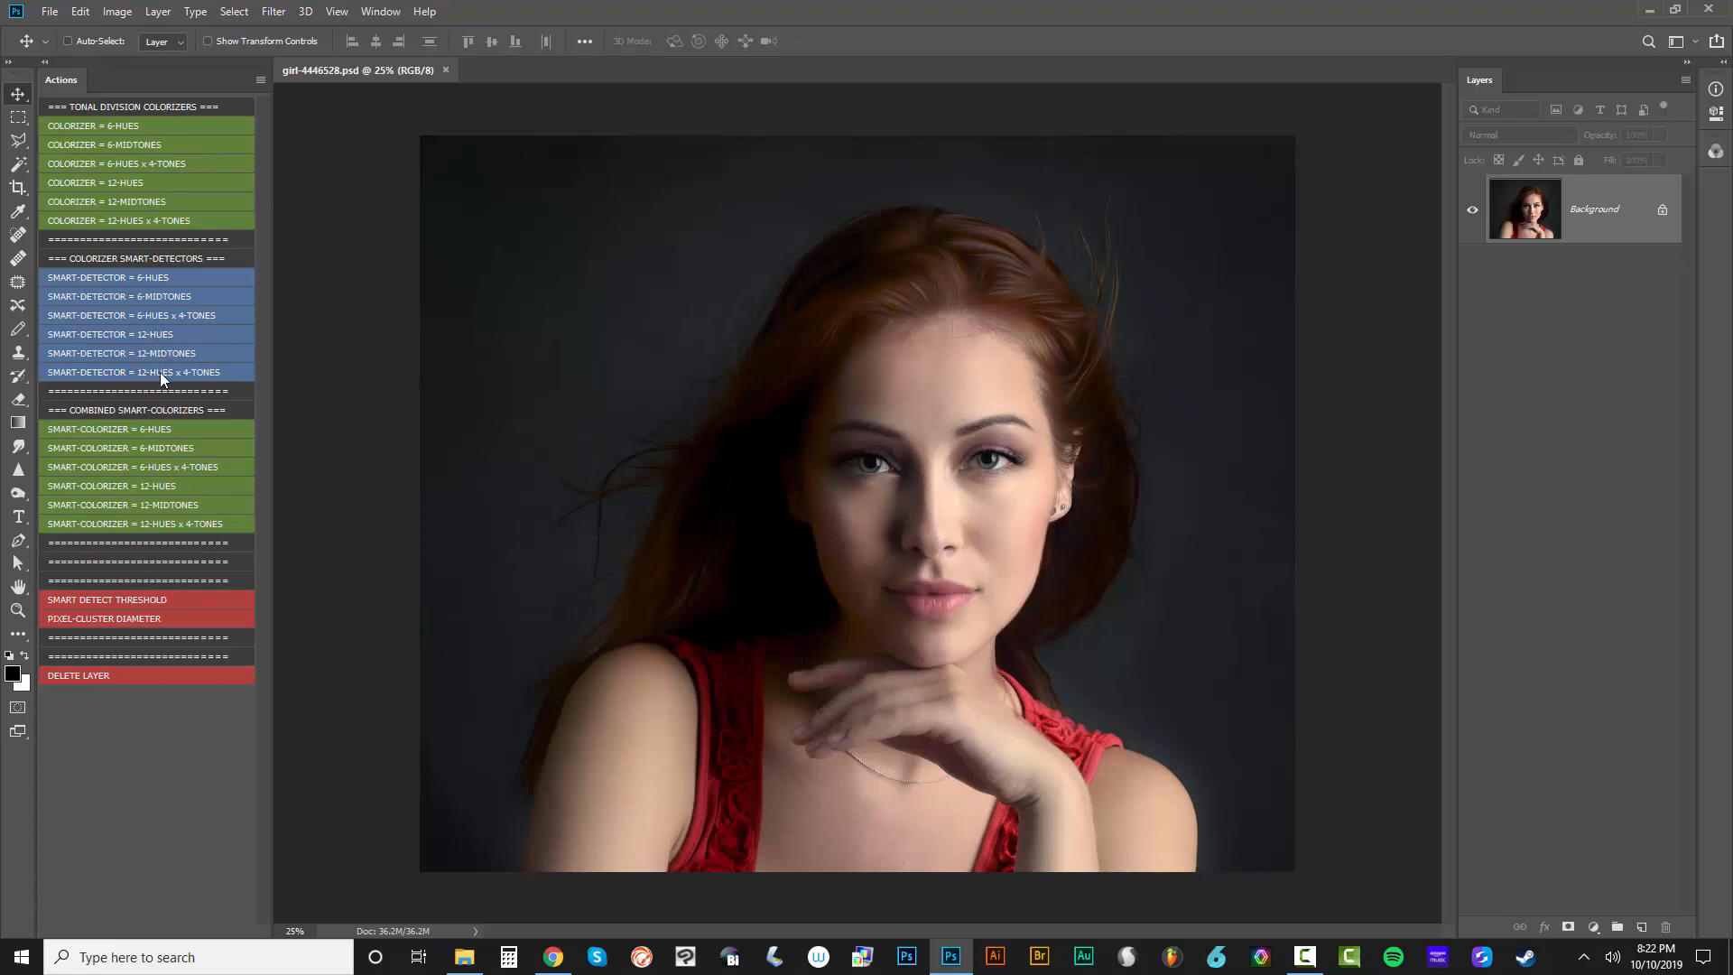
Run the SMART-COLORIZER = 12-HUES x 4-TONES action on the portrait in girl-4446528.psd
{"action": "left_click", "coordinate": [171, 523]}
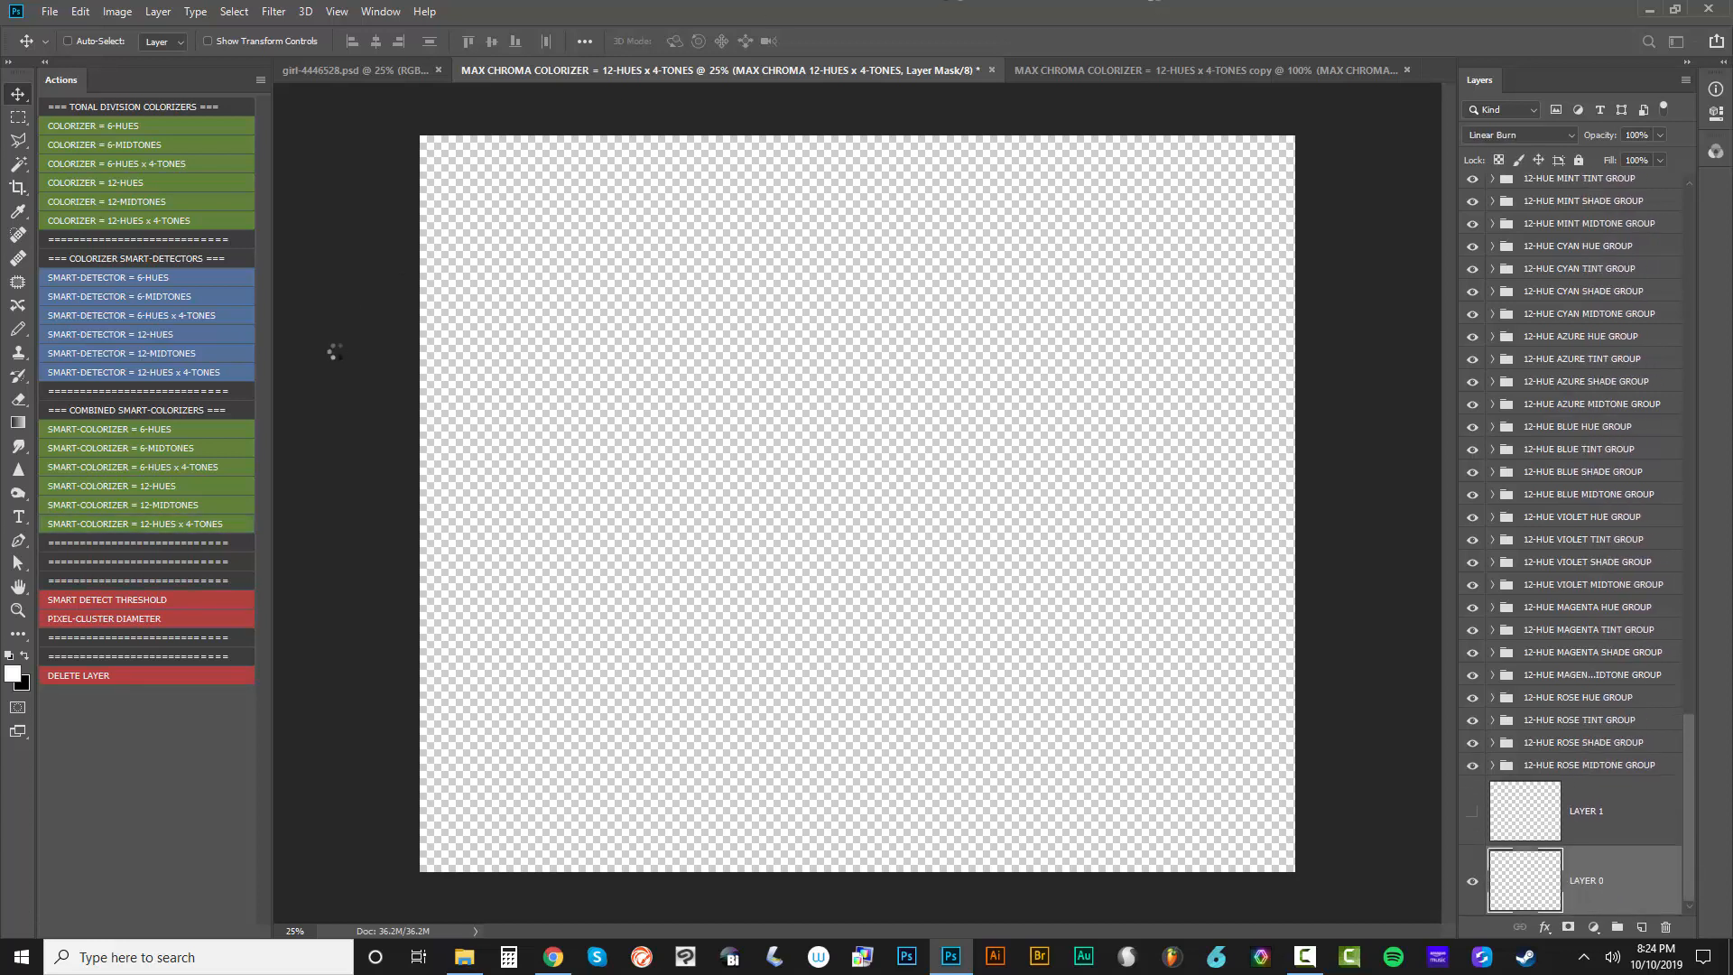
Switch to Chrome, go back to the Max Chroma Payhip store and look over the Master Colorizer action set
{"action": "left_click", "coordinate": [554, 958]}
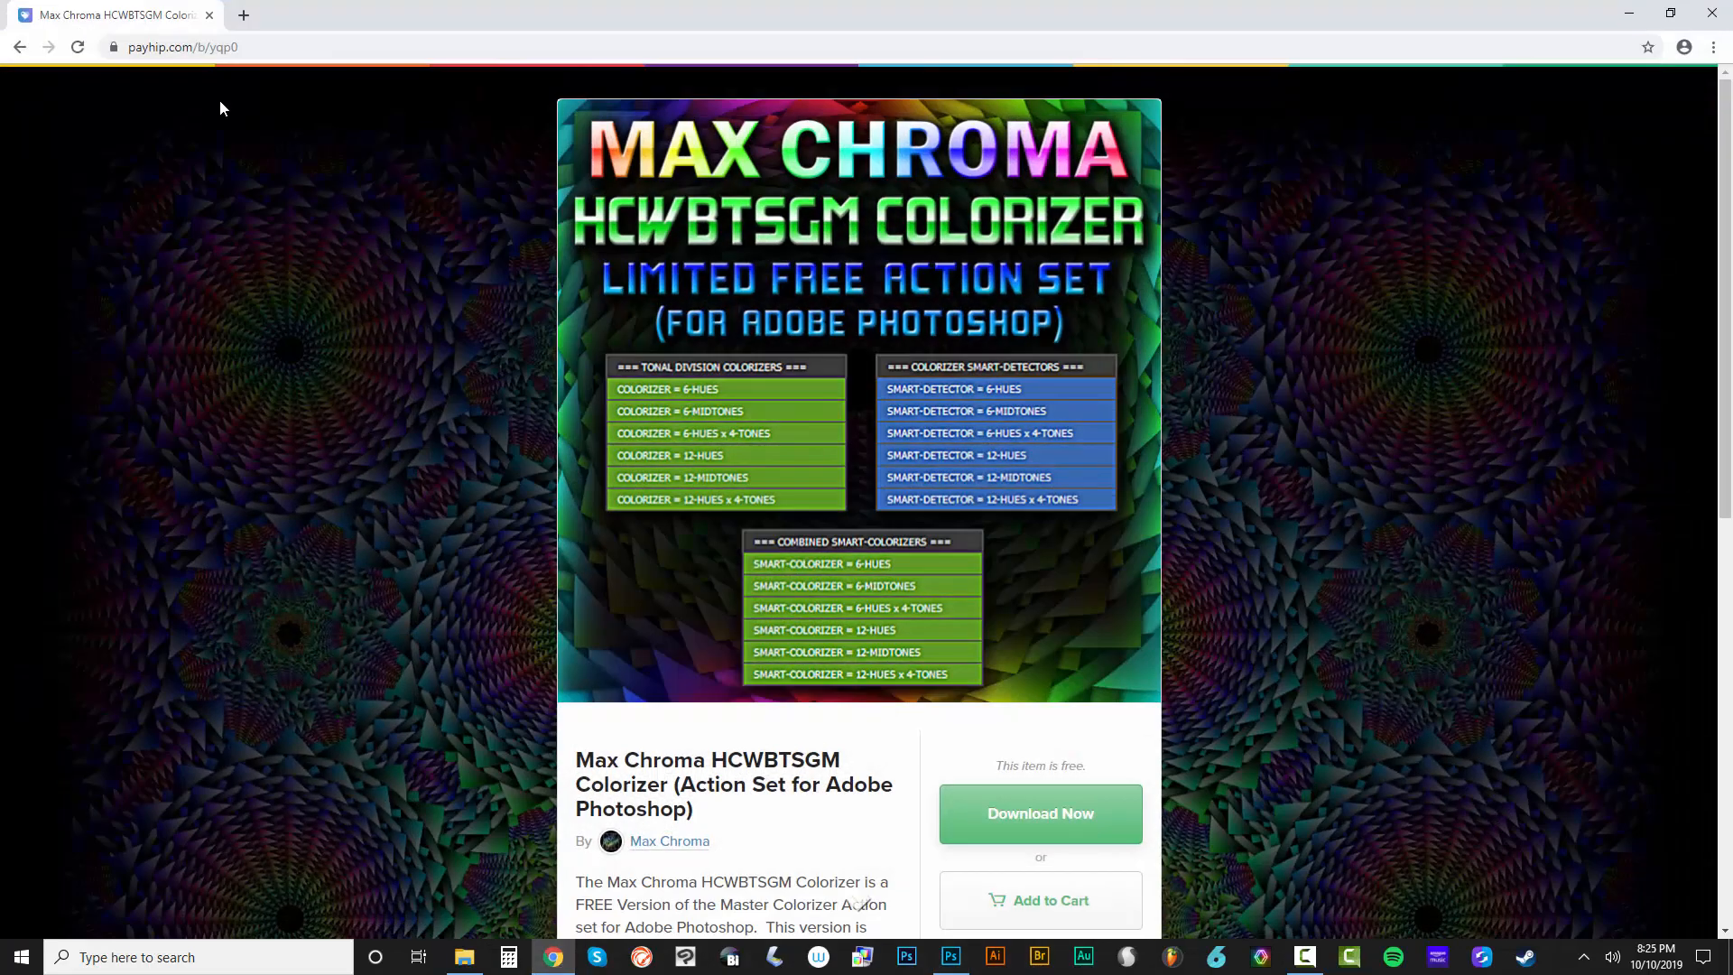
{"action": "left_click", "coordinate": [25, 50]}
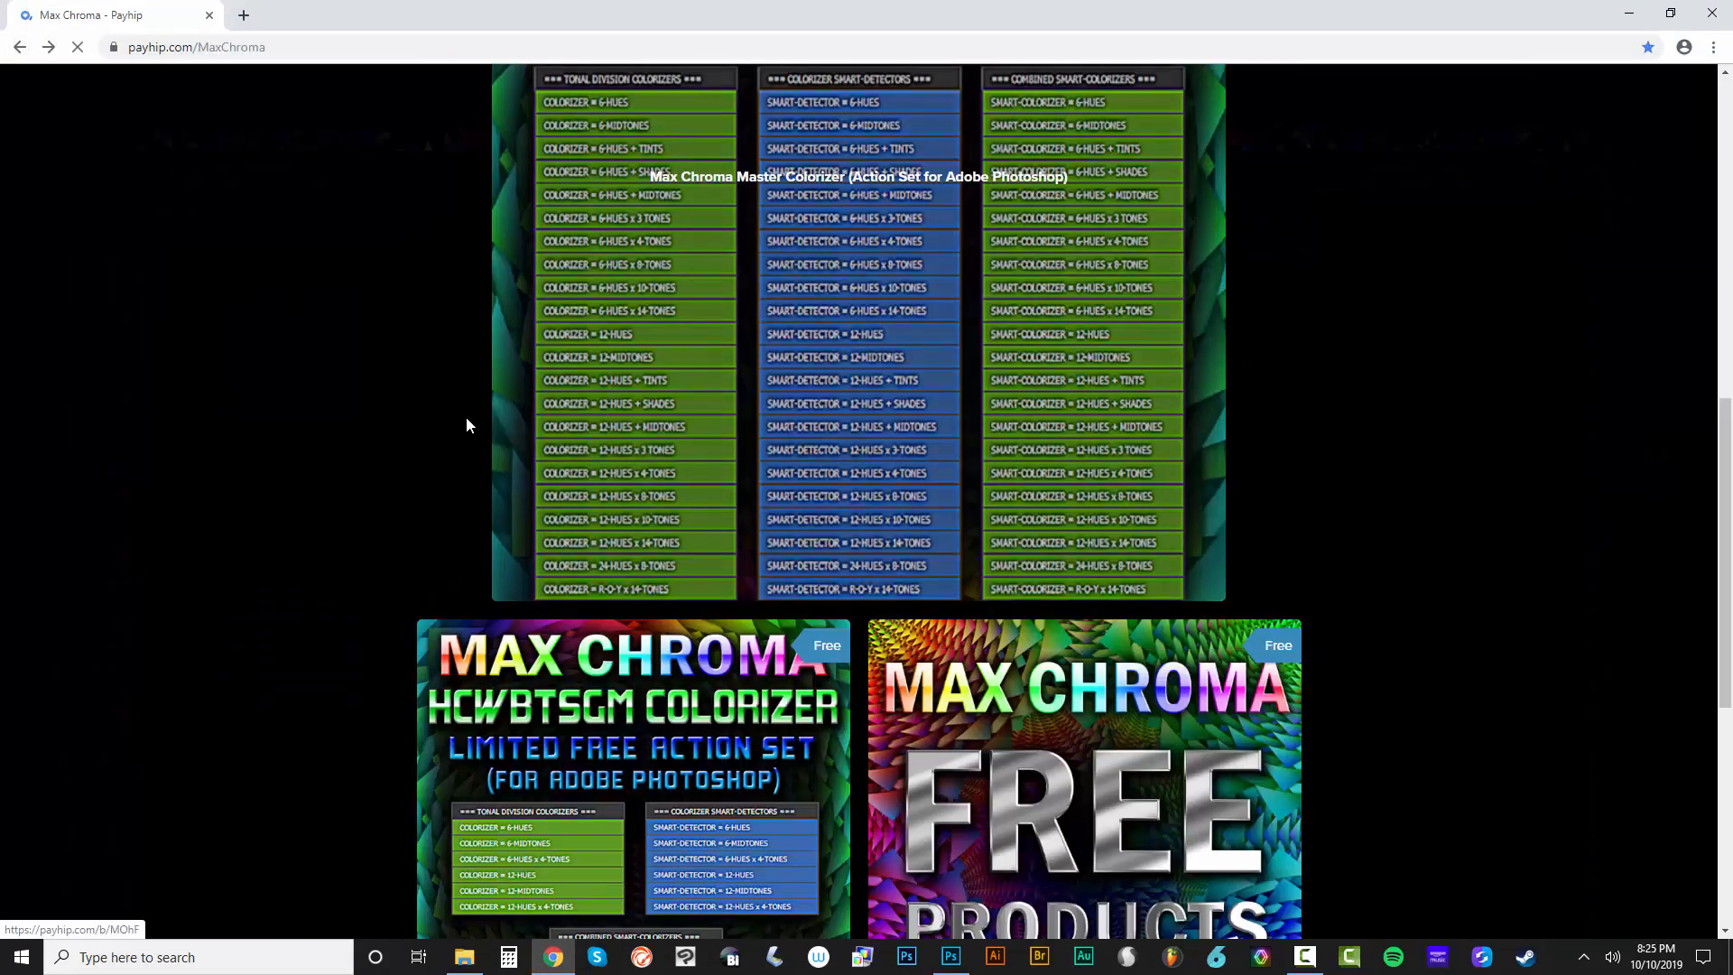
{"action": "scroll", "coordinate": [456, 404], "scroll_direction": "up", "scroll_amount": 5}
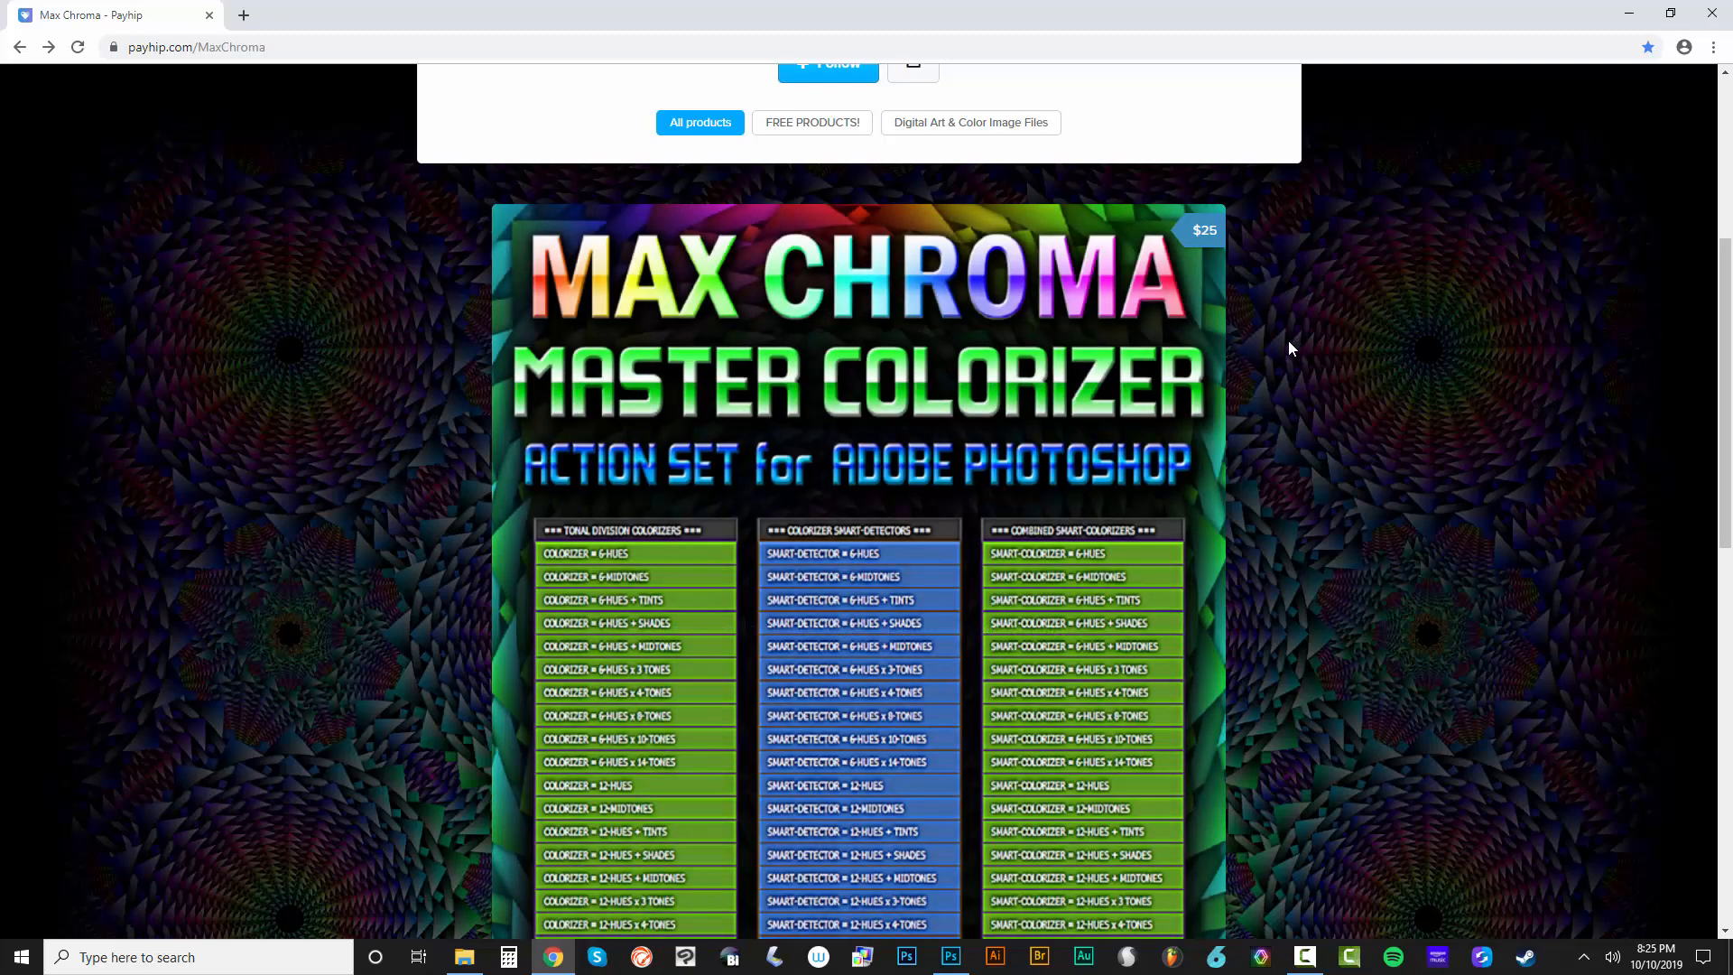
{"action": "scroll", "coordinate": [1288, 342], "scroll_direction": "down", "scroll_amount": 2}
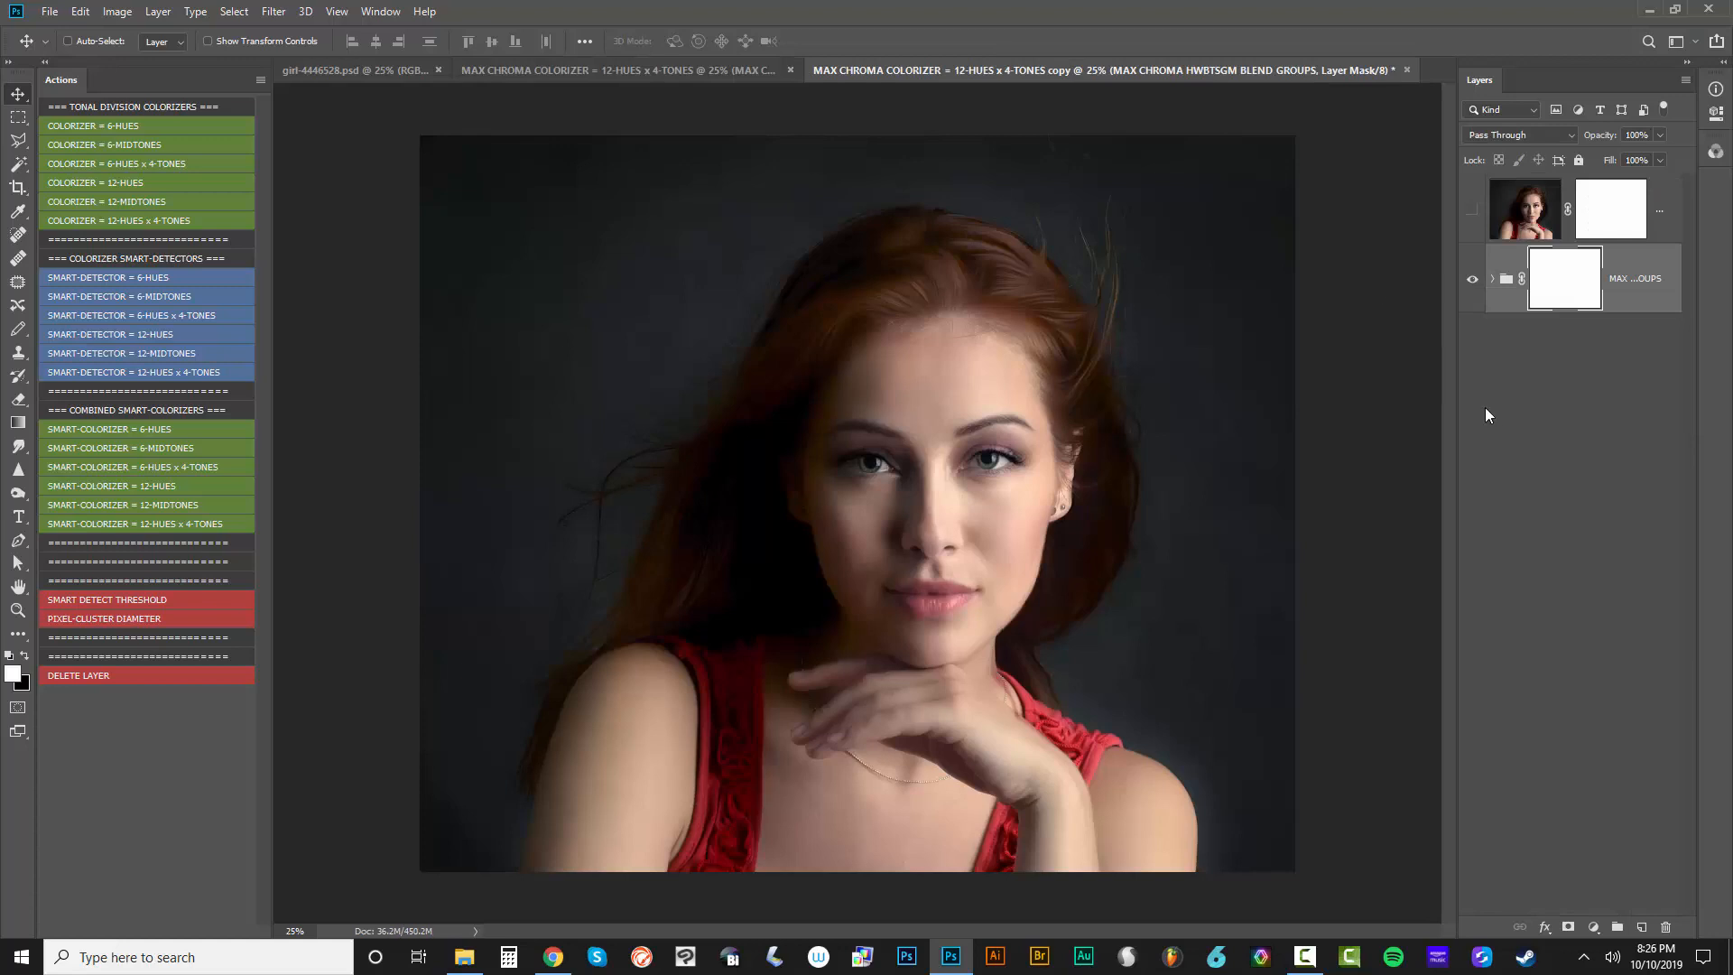
Filter the layers of the MAX CHROMA COLORIZER = 12-HUES x 4-TONES copy document by blend mode Screen
{"action": "left_click", "coordinate": [1514, 110]}
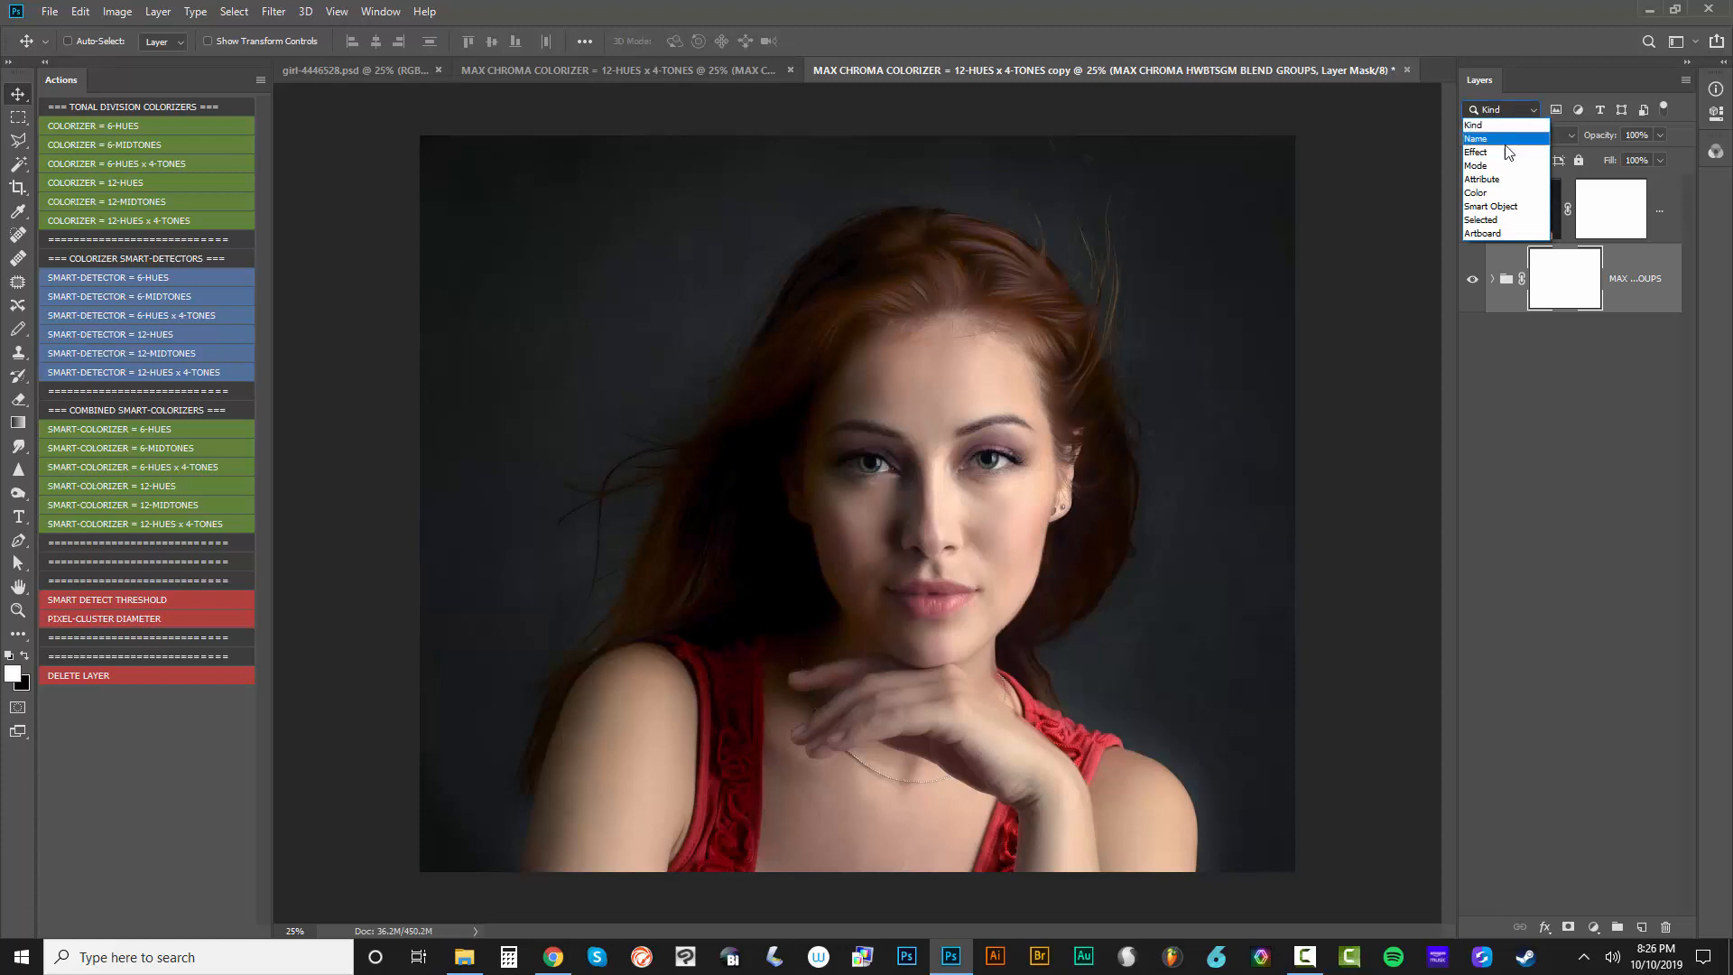
{"action": "left_click", "coordinate": [1499, 167]}
{"action": "left_click", "coordinate": [1573, 110]}
{"action": "left_click", "coordinate": [1574, 266]}
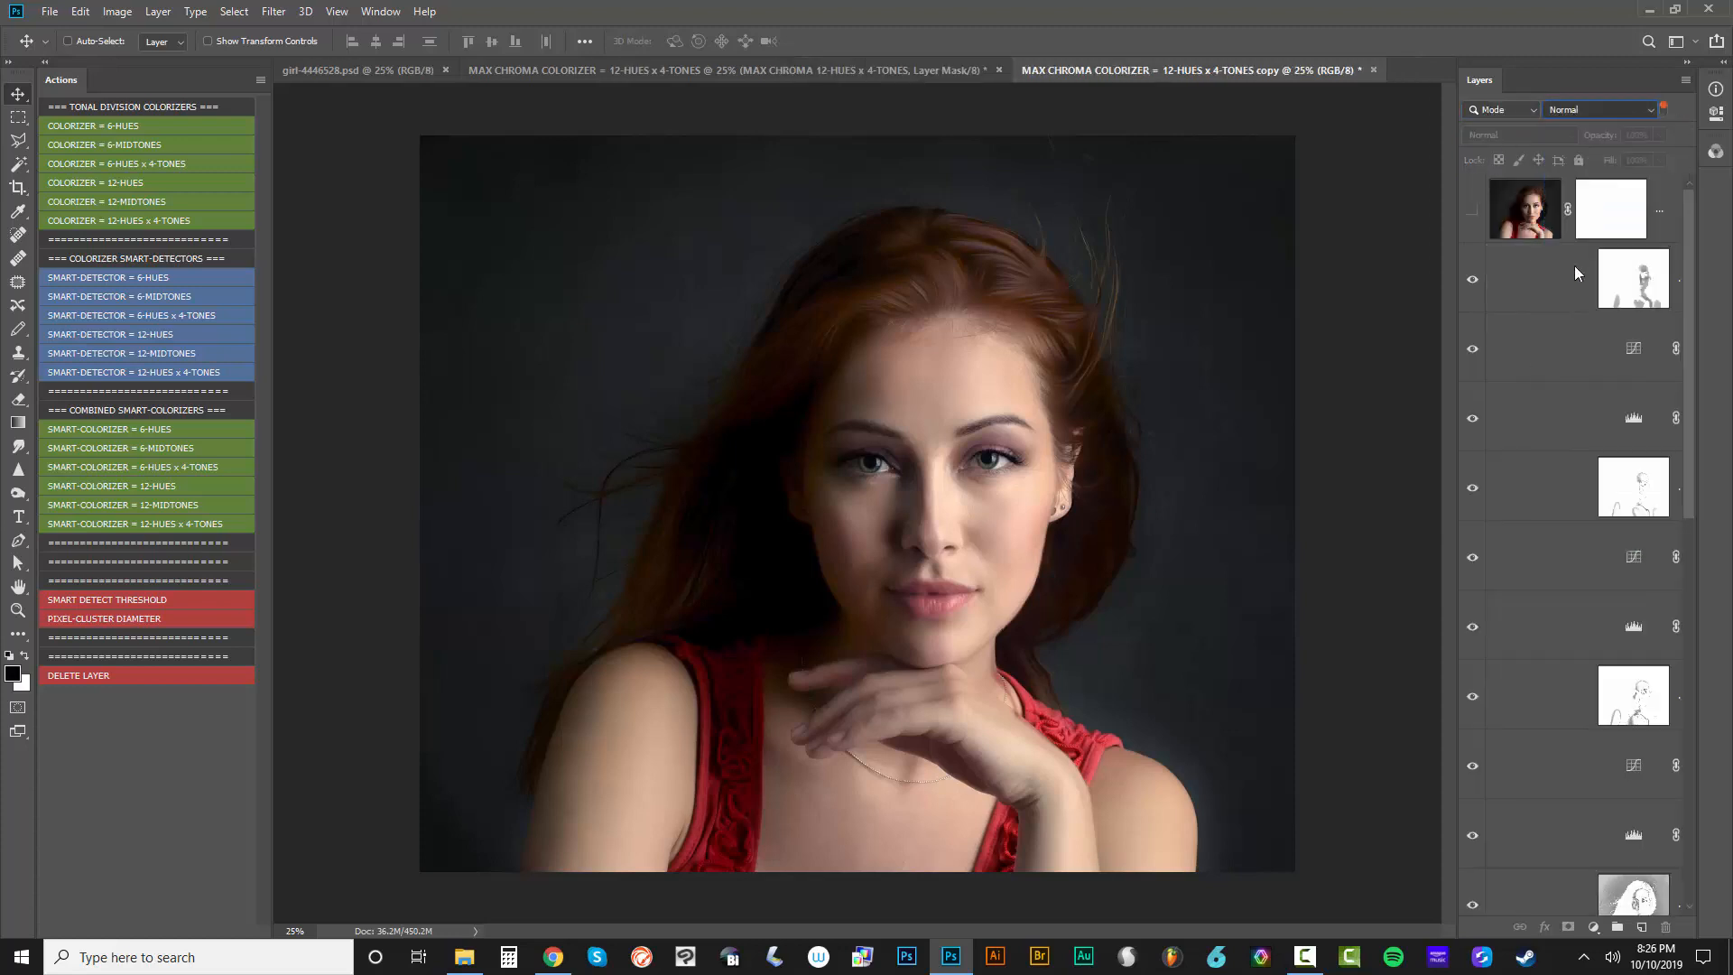
{"action": "scroll", "coordinate": [1603, 451], "scroll_direction": "down", "scroll_amount": 3}
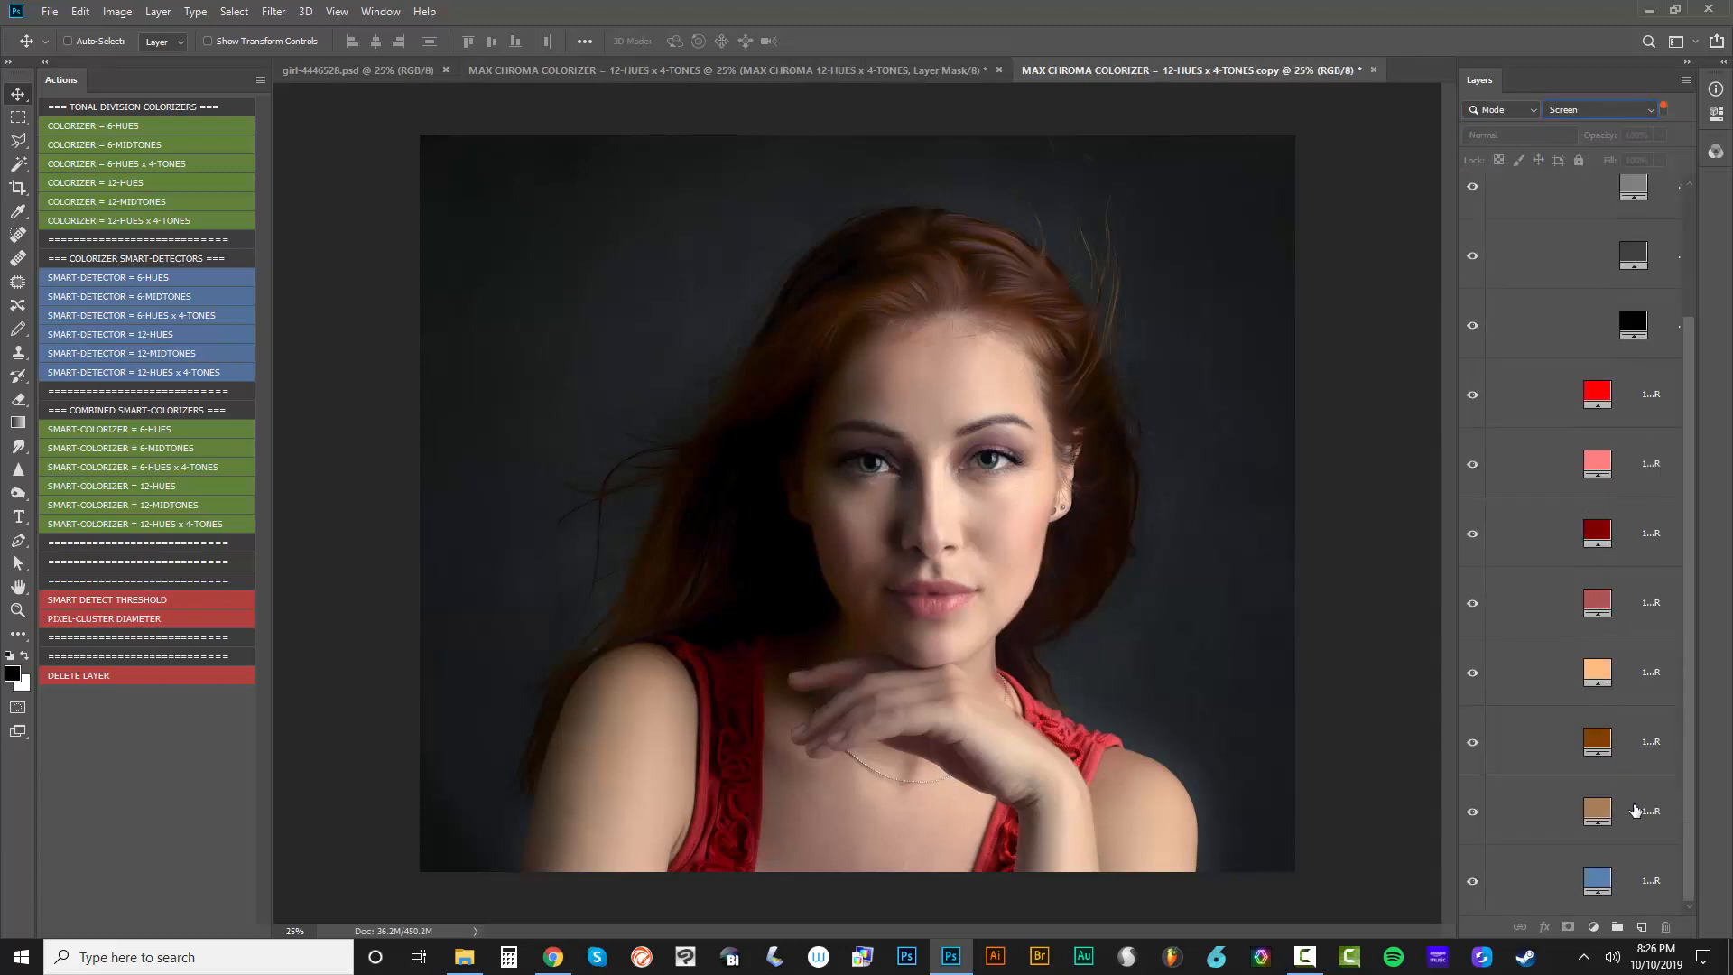
{"action": "scroll", "coordinate": [1628, 453], "scroll_direction": "up", "scroll_amount": 3}
{"action": "scroll", "coordinate": [1615, 469], "scroll_direction": "down", "scroll_amount": 3}
Set the layer thumbnails to the medium size and narrow the layer list to enlarge the canvas area
{"action": "left_click_drag", "start_coordinate": [1458, 289], "coordinate": [1423, 287]}
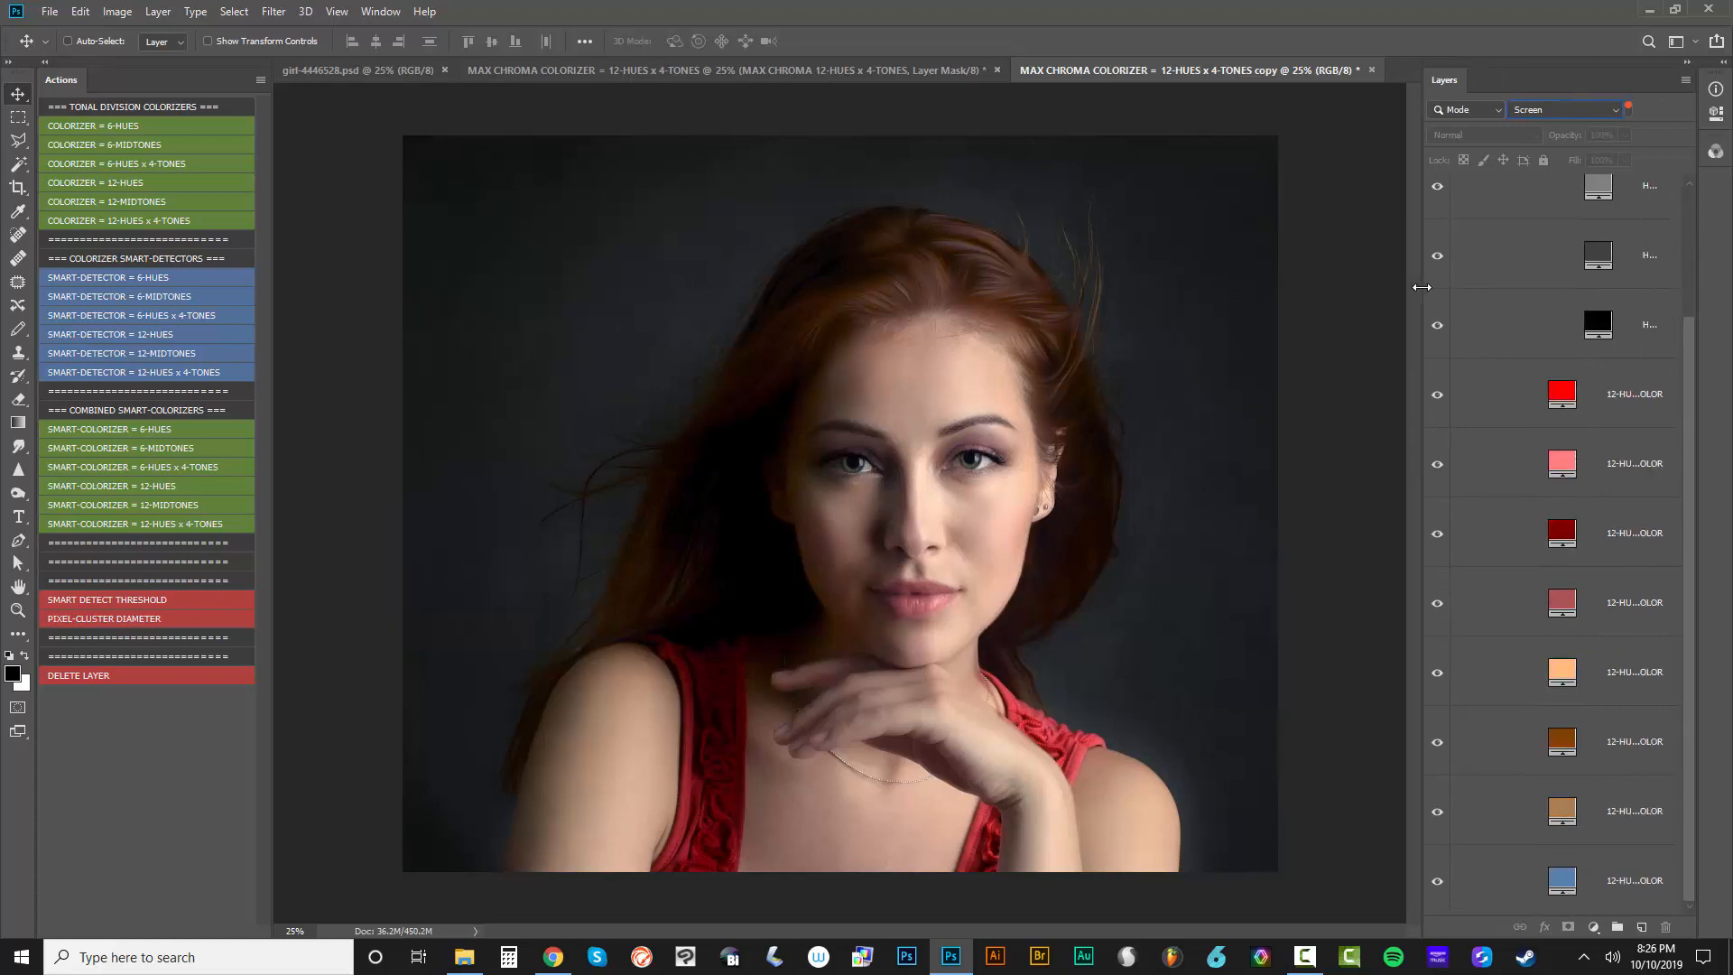
{"action": "left_click", "coordinate": [1684, 84]}
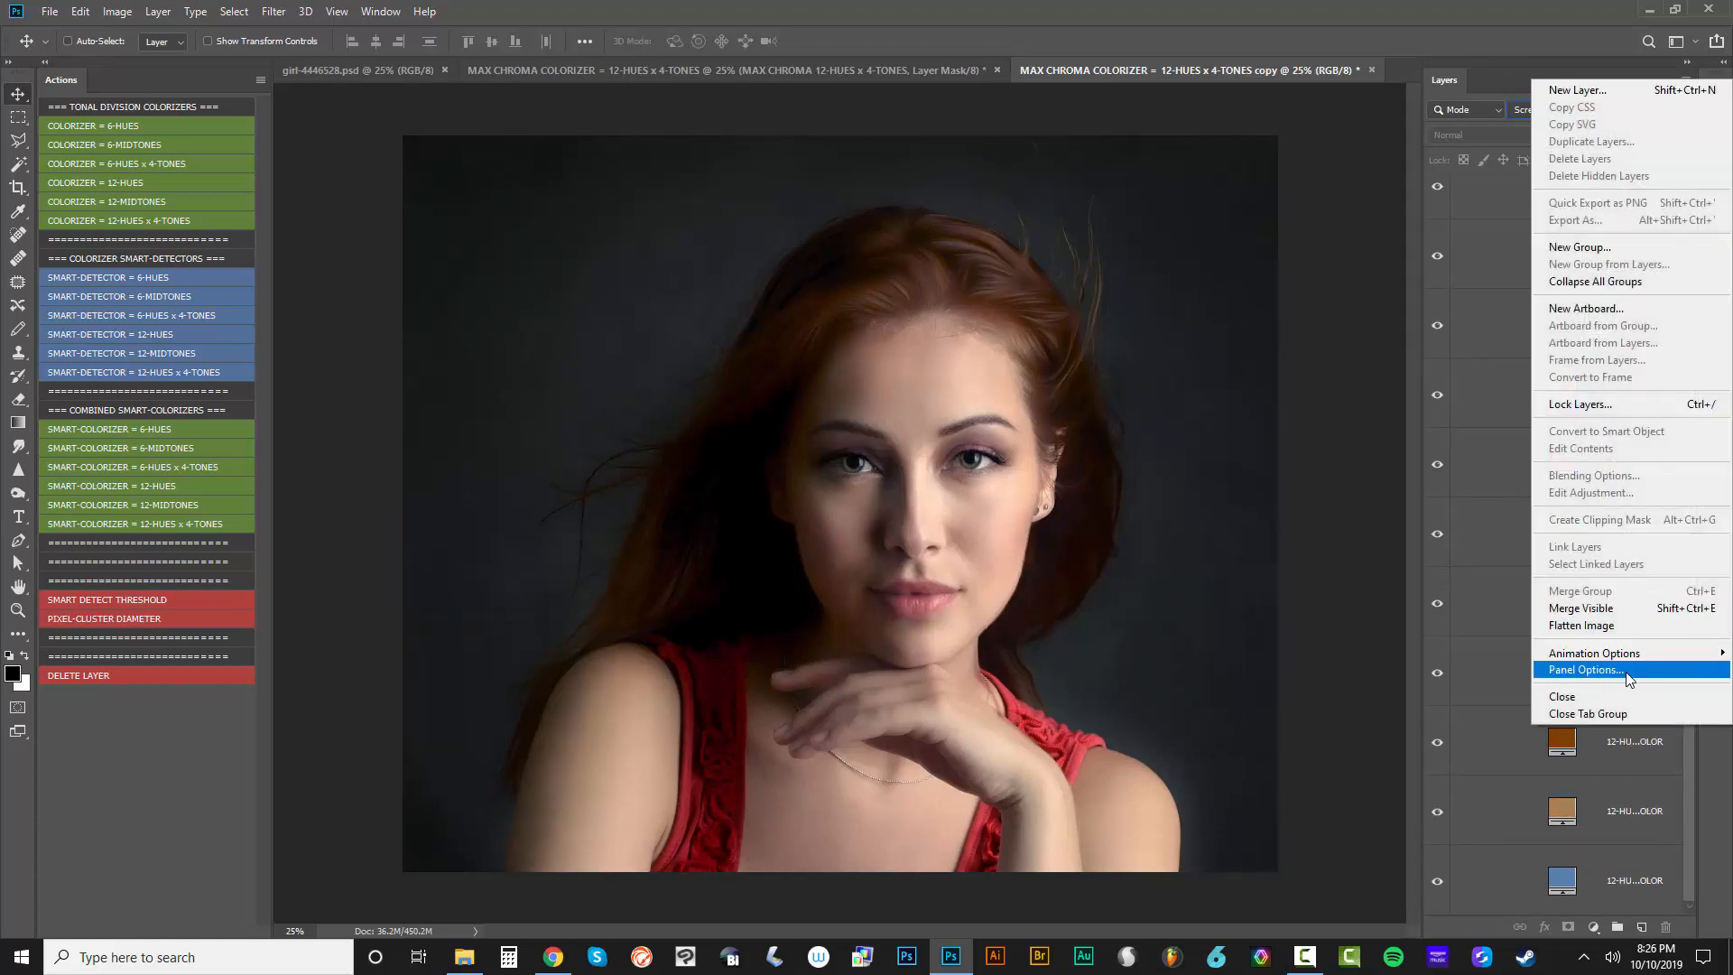
{"action": "left_click", "coordinate": [1585, 670]}
{"action": "left_click", "coordinate": [733, 283]}
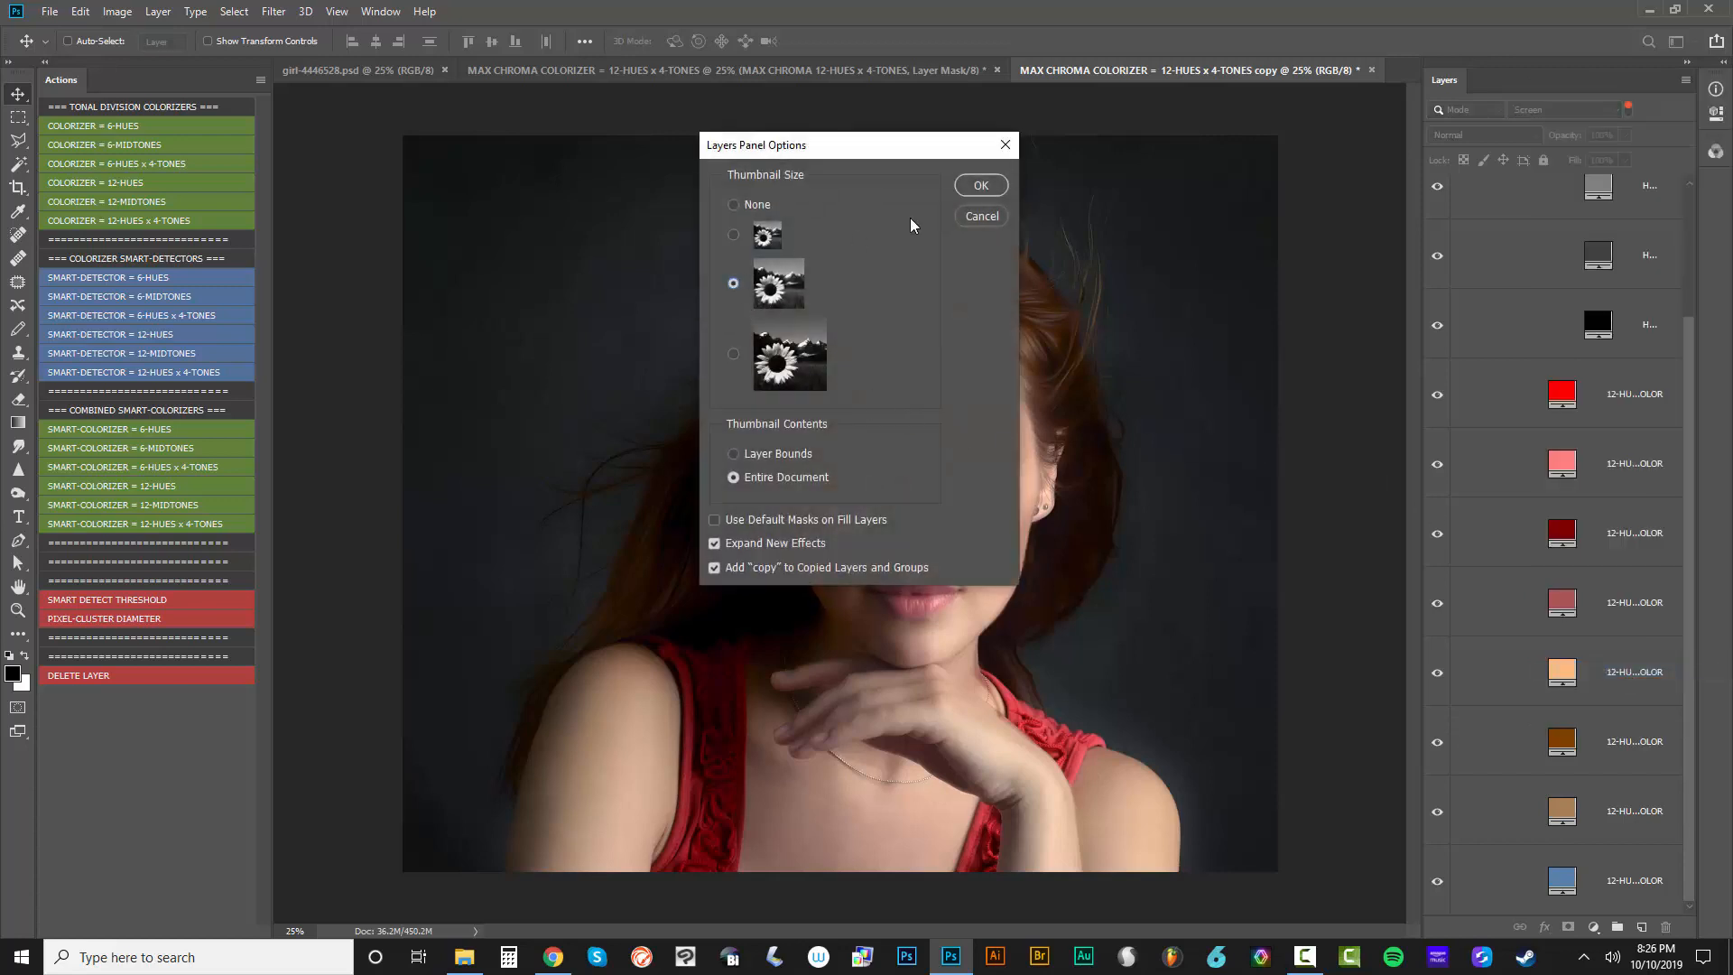
{"action": "left_click", "coordinate": [981, 185]}
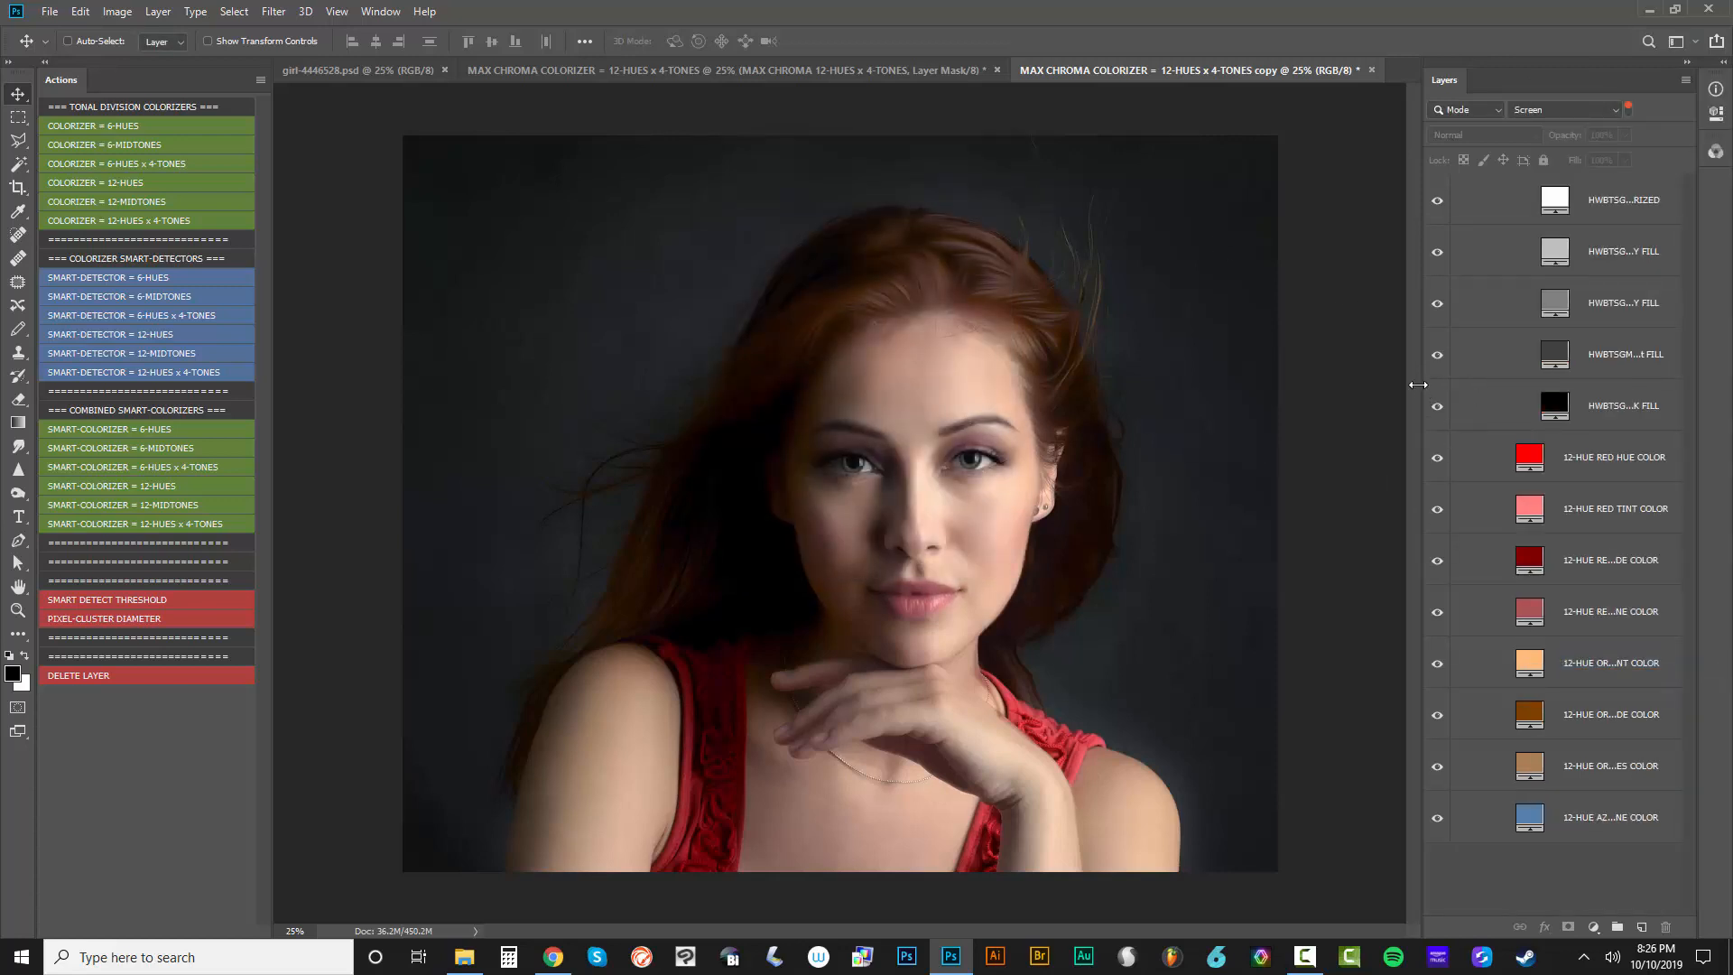
{"action": "left_click_drag", "start_coordinate": [1417, 385], "coordinate": [1484, 385]}
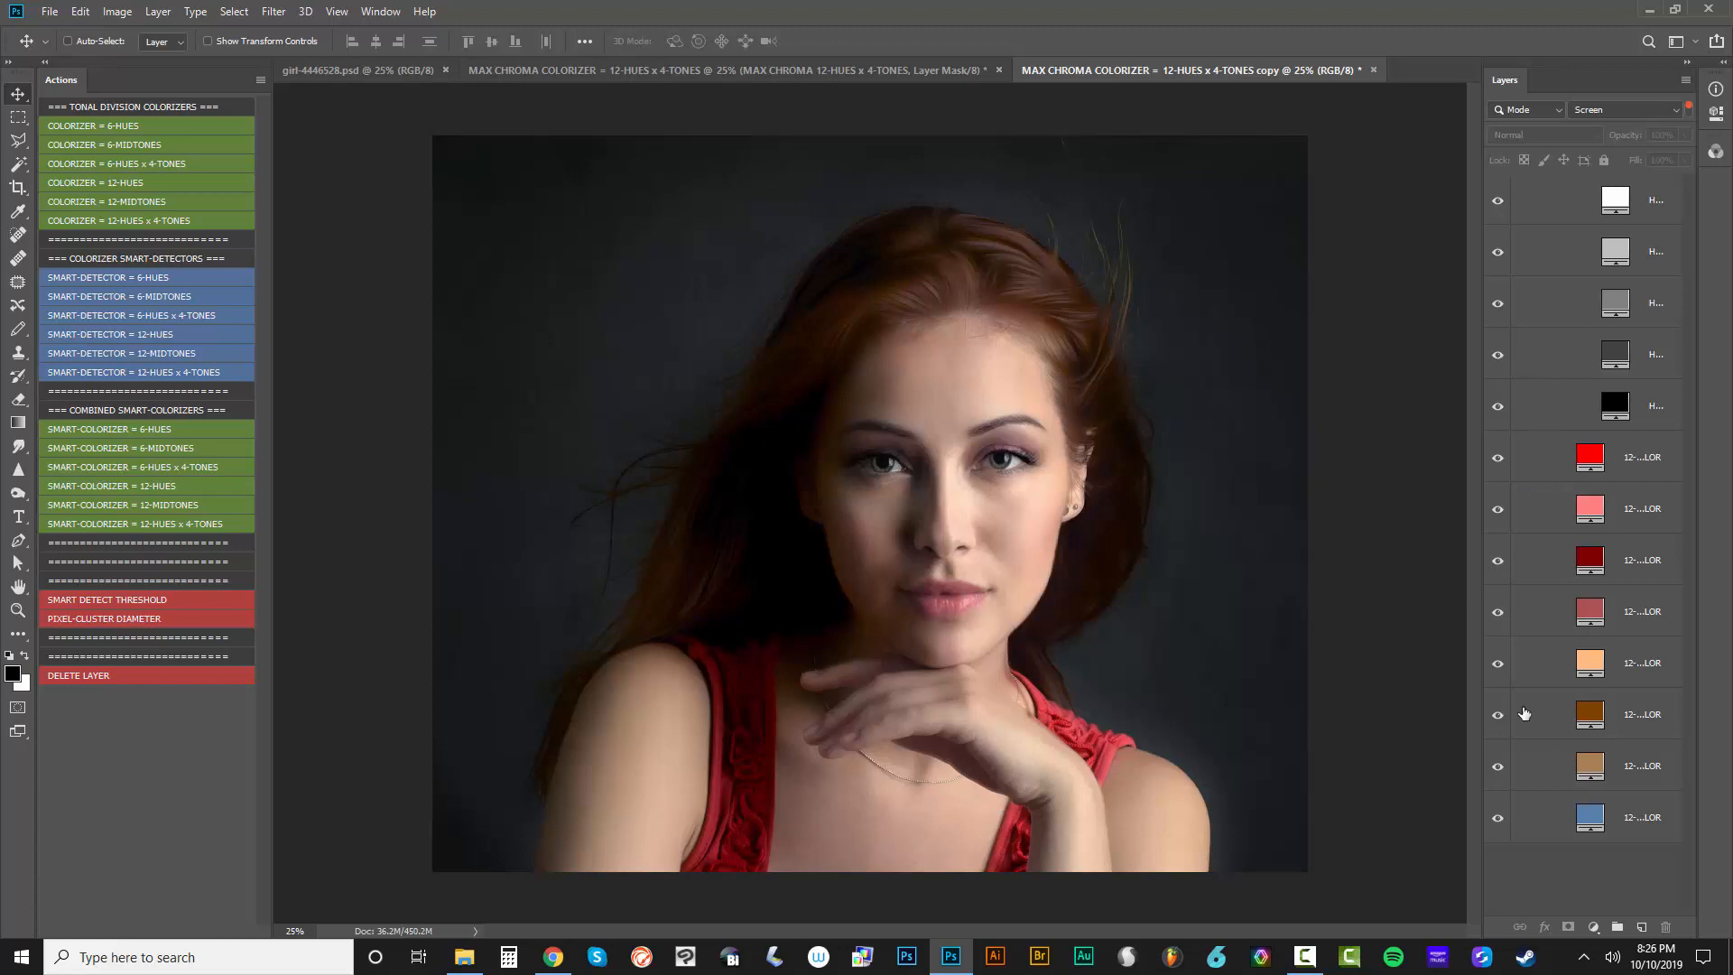
Preview different fill colors, such as brown #9A5D1F, on the 12-HUE ORANGE MIDTONES COLOR layer and discard the change
{"action": "left_click", "coordinate": [1587, 769]}
{"action": "double_click", "coordinate": [1587, 769]}
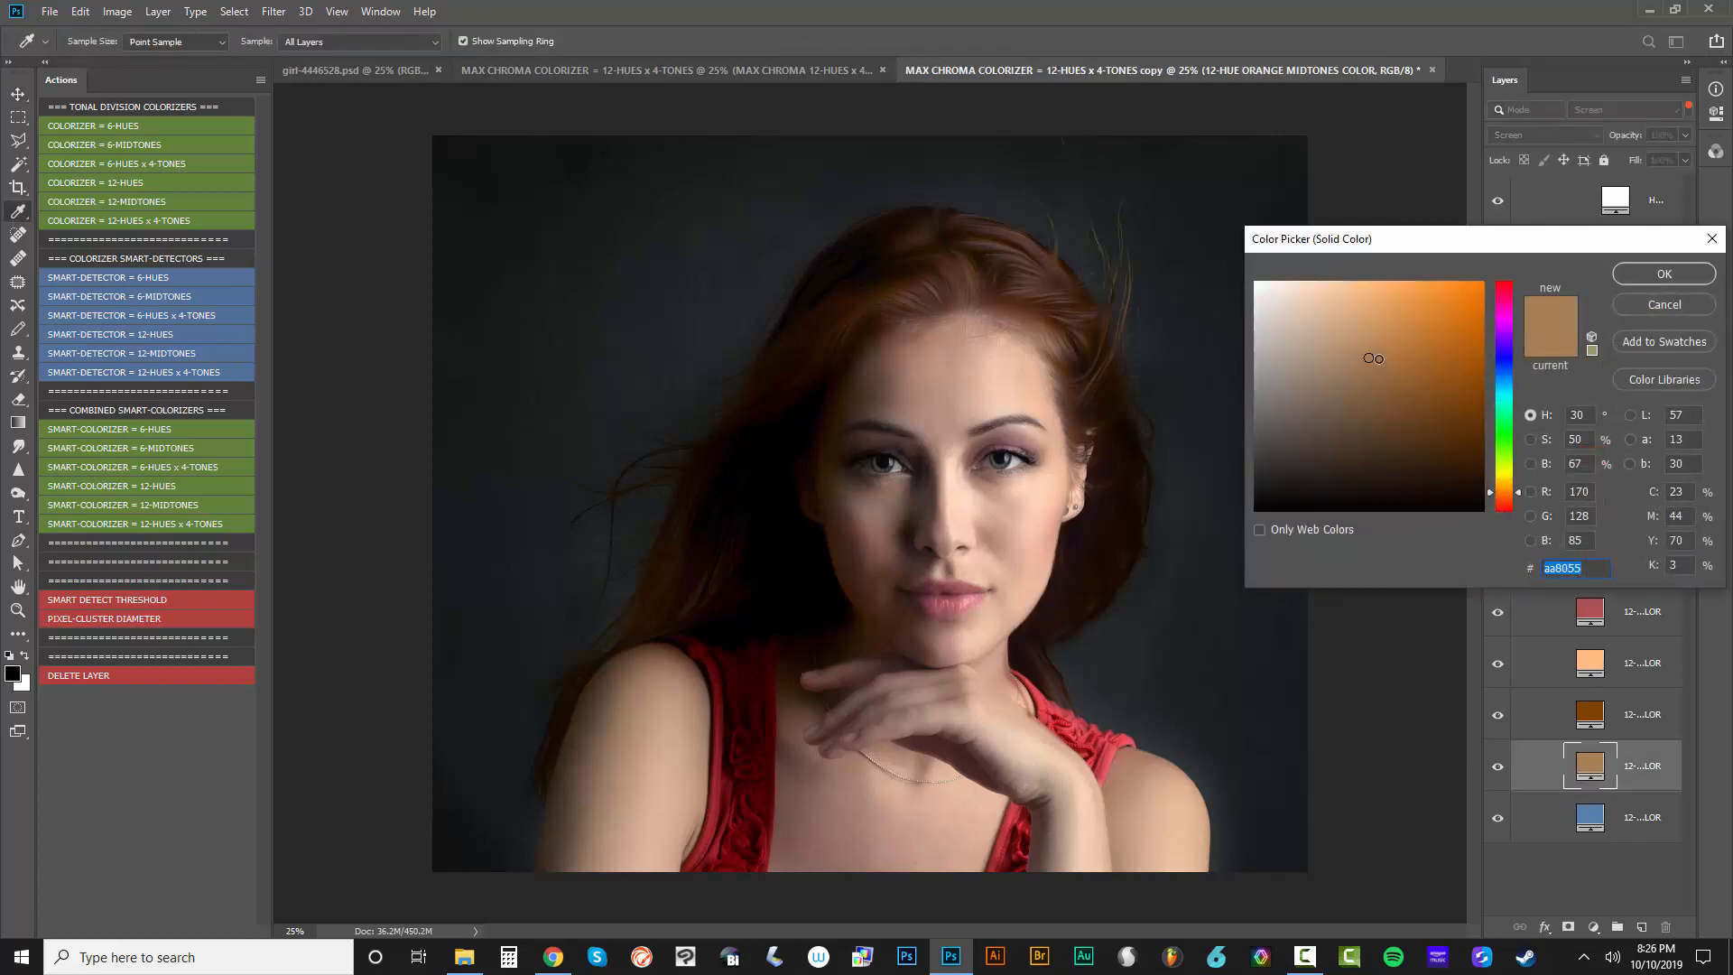
{"action": "type", "text": "de852a9e9286"}
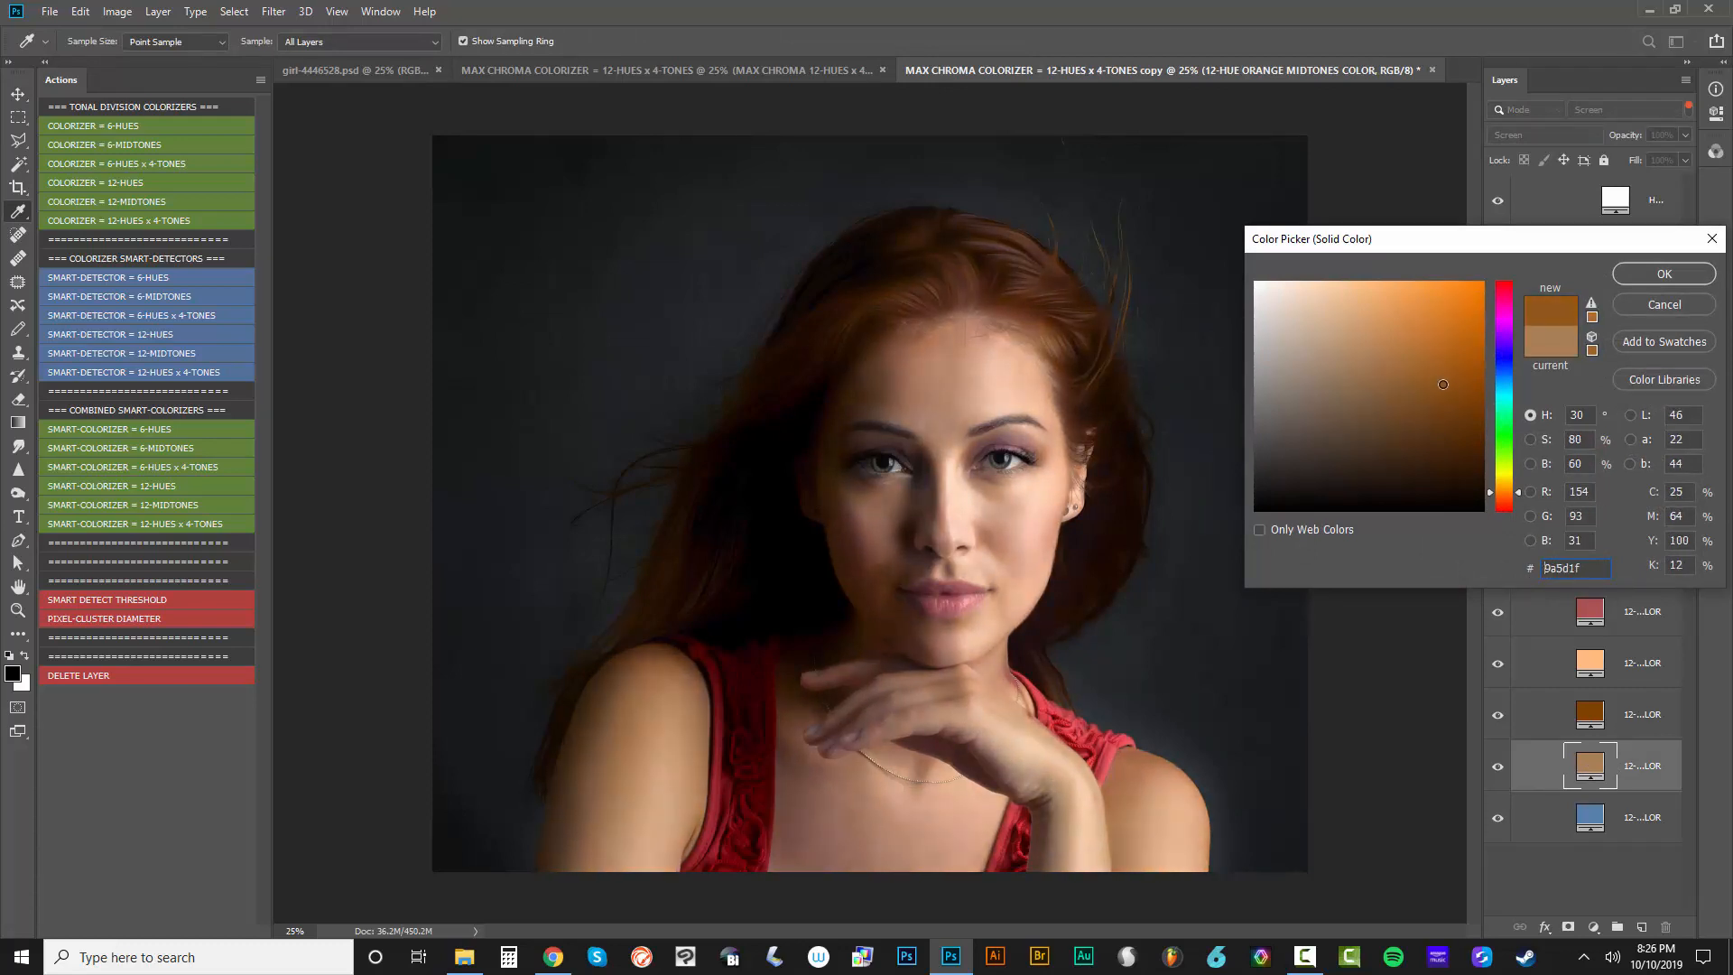
{"action": "mouse_move", "coordinate": [1272, 383]}
{"action": "left_mouse_down"}
{"action": "mouse_move", "coordinate": [1257, 406]}
{"action": "mouse_move", "coordinate": [1276, 317]}
{"action": "mouse_move", "coordinate": [1299, 327]}
{"action": "mouse_move", "coordinate": [1290, 308]}
{"action": "mouse_move", "coordinate": [1315, 352]}
{"action": "mouse_move", "coordinate": [1427, 310]}
{"action": "mouse_move", "coordinate": [1374, 346]}
{"action": "left_mouse_up"}
{"action": "left_click_drag", "start_coordinate": [1503, 475], "coordinate": [1505, 383]}
{"action": "left_click", "coordinate": [1648, 307]}
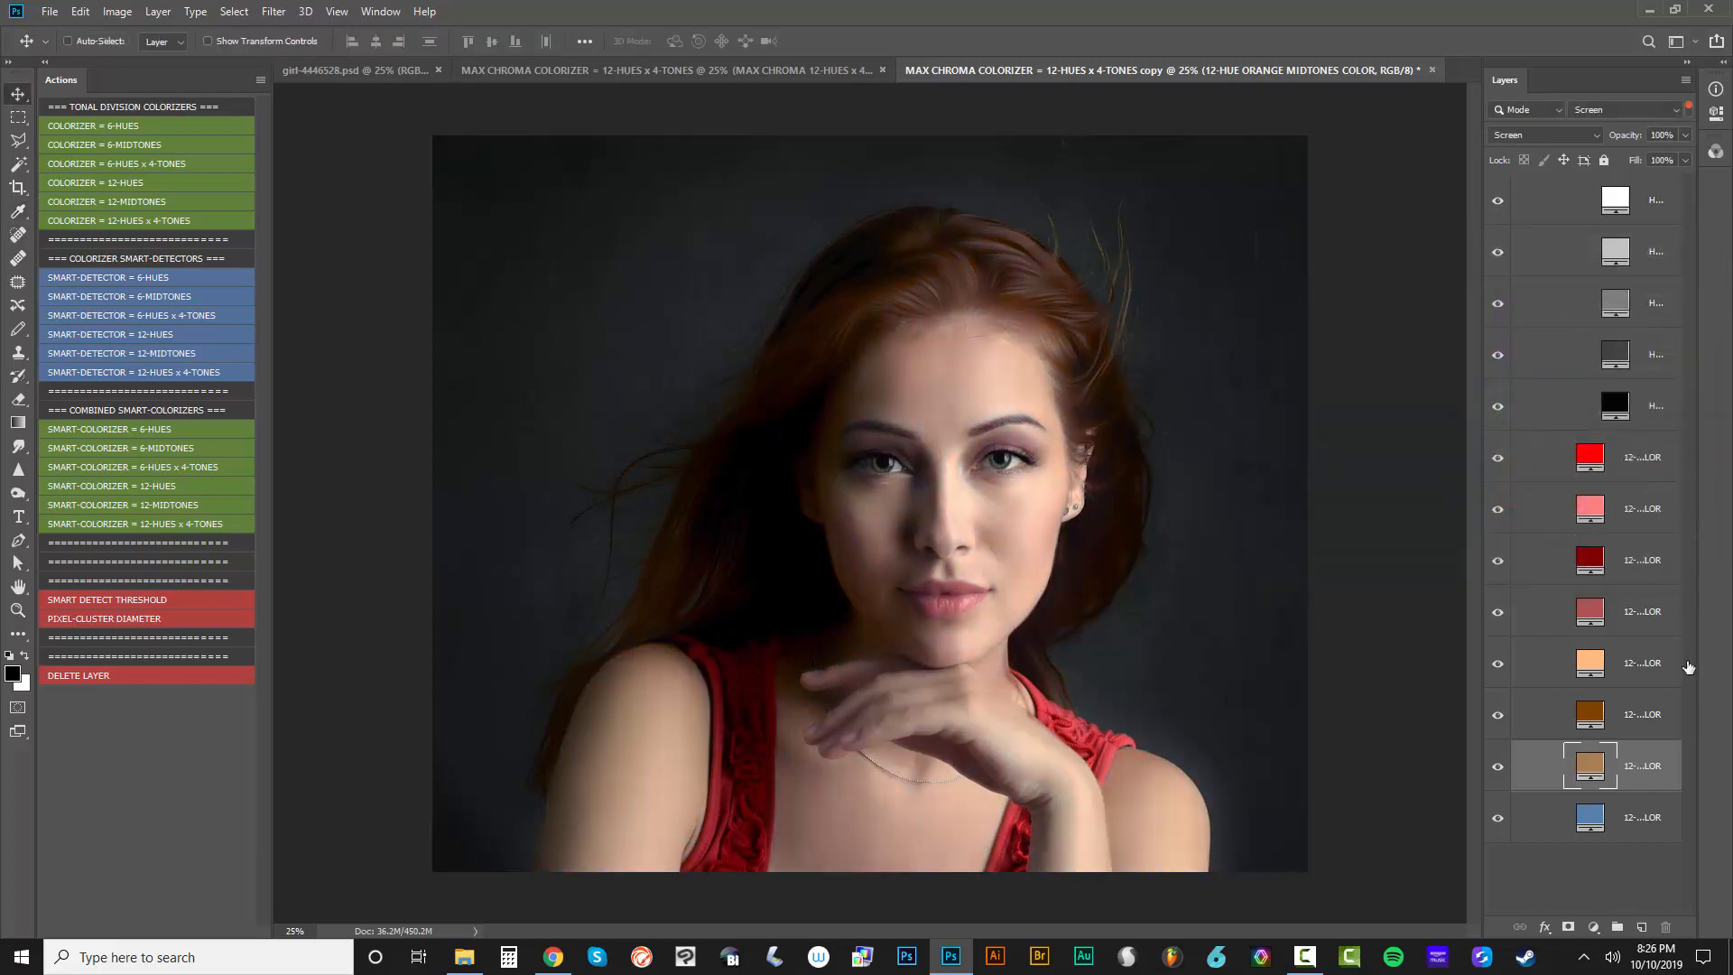
Preview a darker red on the 12-HUE RED HUE COLOR layer and discard the change
{"action": "double_click", "coordinate": [1590, 456]}
{"action": "mouse_move", "coordinate": [1478, 344]}
{"action": "left_mouse_down"}
{"action": "mouse_move", "coordinate": [1477, 464]}
{"action": "mouse_move", "coordinate": [1377, 356]}
{"action": "mouse_move", "coordinate": [1260, 470]}
{"action": "mouse_move", "coordinate": [1375, 408]}
{"action": "left_mouse_up"}
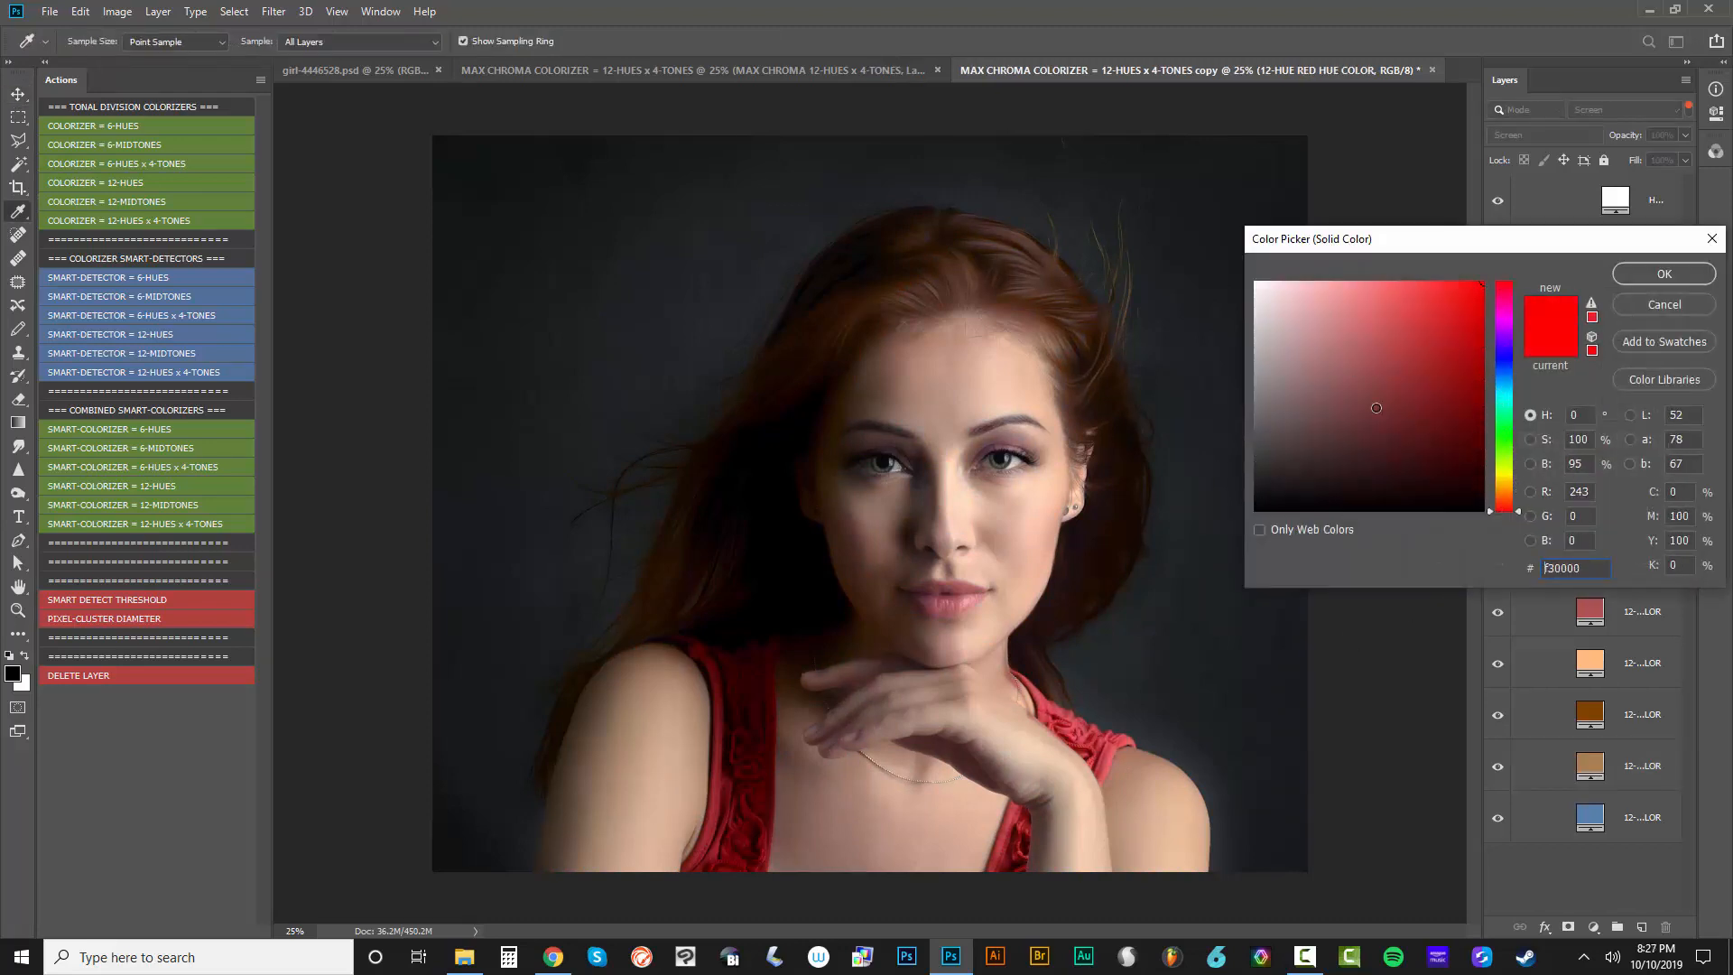
{"action": "left_click", "coordinate": [1663, 306]}
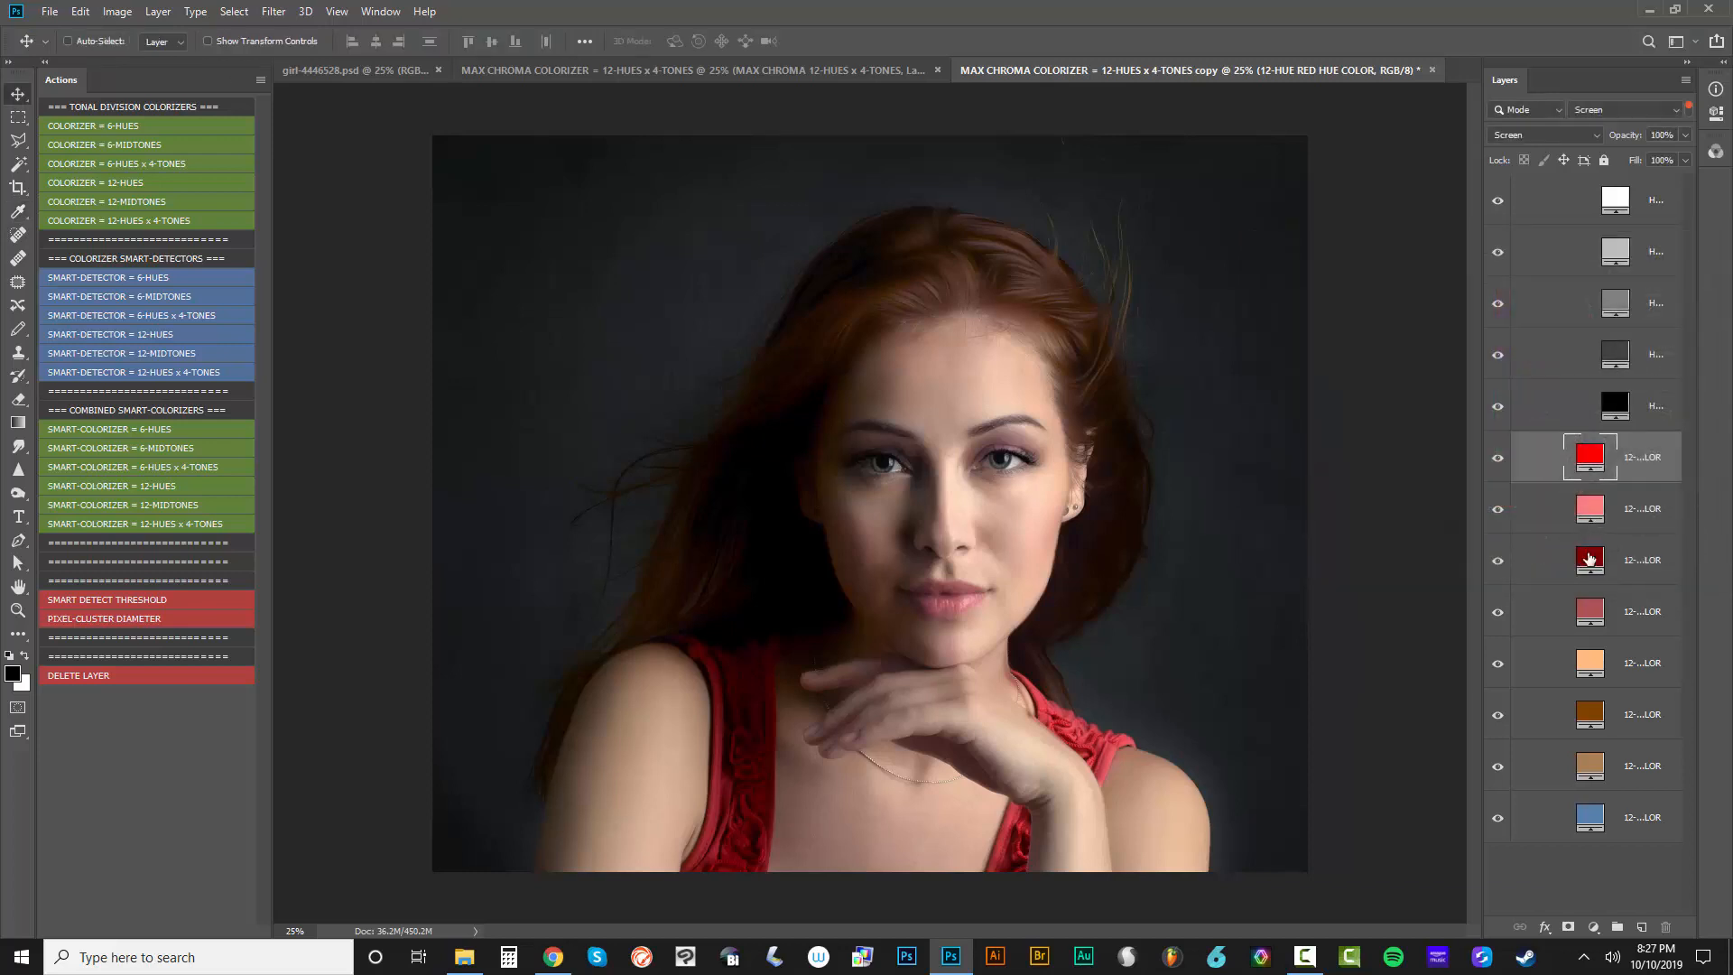
Preview green #09BA26 as the fill of the 12-HUE RED SHADE COLOR layer and discard the change
{"action": "double_click", "coordinate": [1589, 559]}
{"action": "mouse_move", "coordinate": [1482, 388]}
{"action": "left_mouse_down"}
{"action": "mouse_move", "coordinate": [1483, 483]}
{"action": "mouse_move", "coordinate": [1466, 325]}
{"action": "mouse_move", "coordinate": [1408, 361]}
{"action": "mouse_move", "coordinate": [1212, 243]}
{"action": "mouse_move", "coordinate": [1254, 388]}
{"action": "mouse_move", "coordinate": [1241, 453]}
{"action": "mouse_move", "coordinate": [1278, 309]}
{"action": "mouse_move", "coordinate": [1473, 343]}
{"action": "left_mouse_up"}
{"action": "left_click", "coordinate": [1507, 423]}
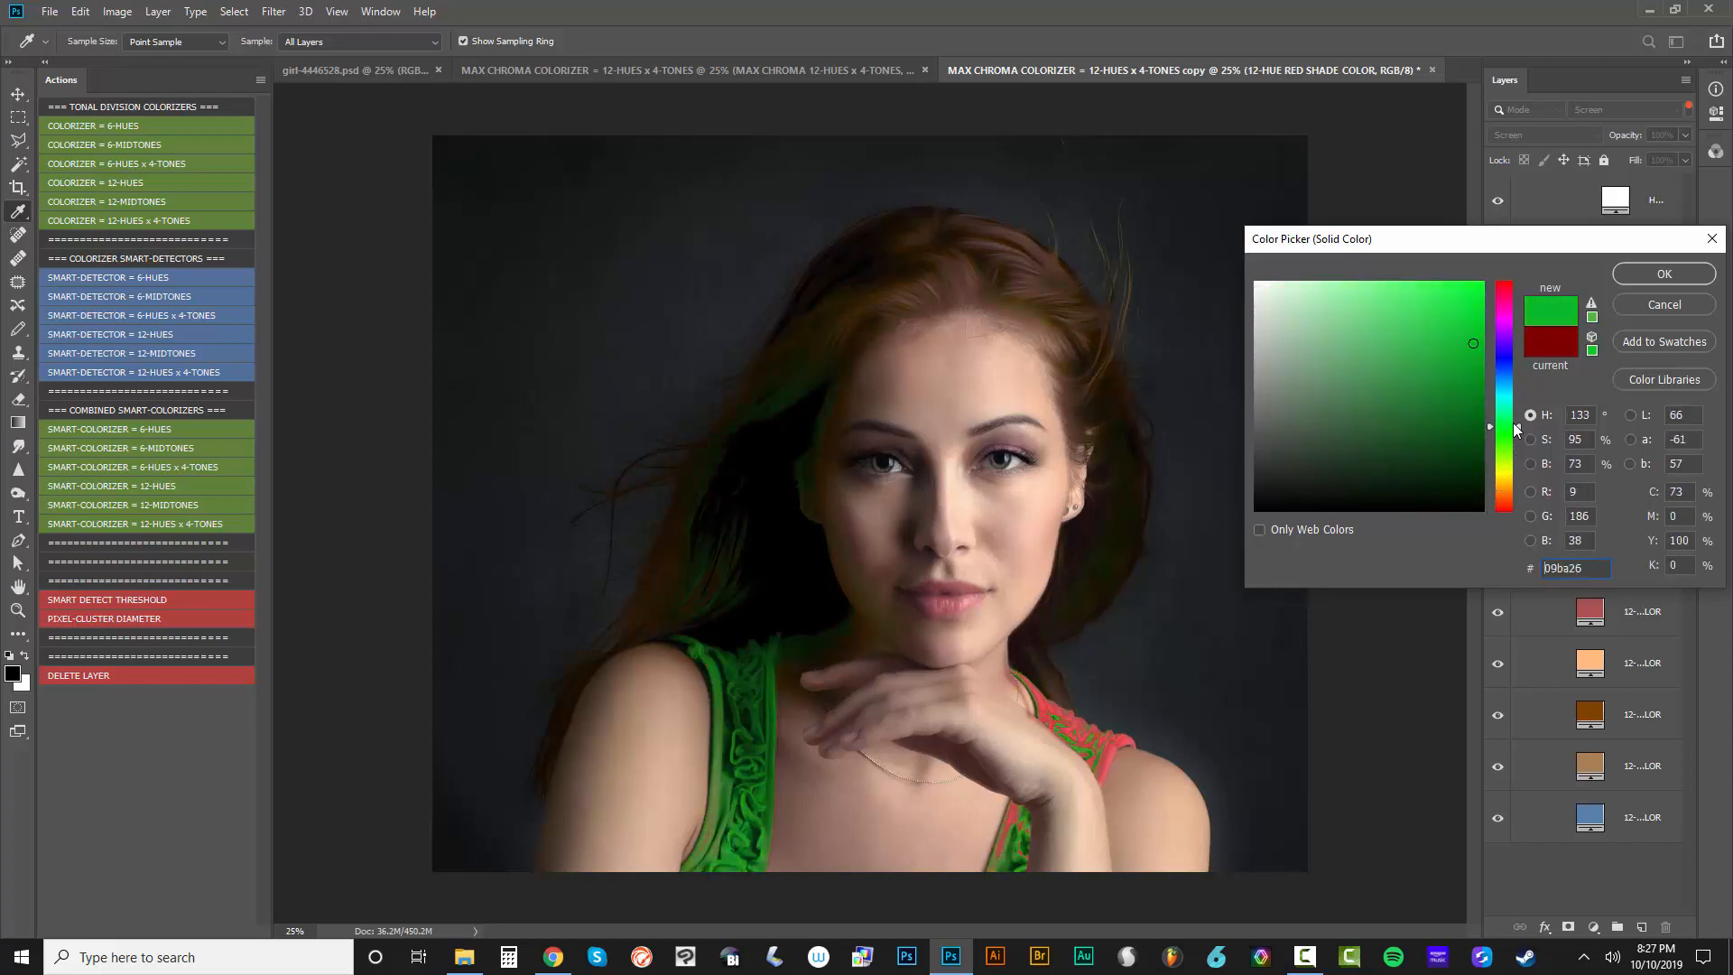
{"action": "left_click", "coordinate": [1644, 306]}
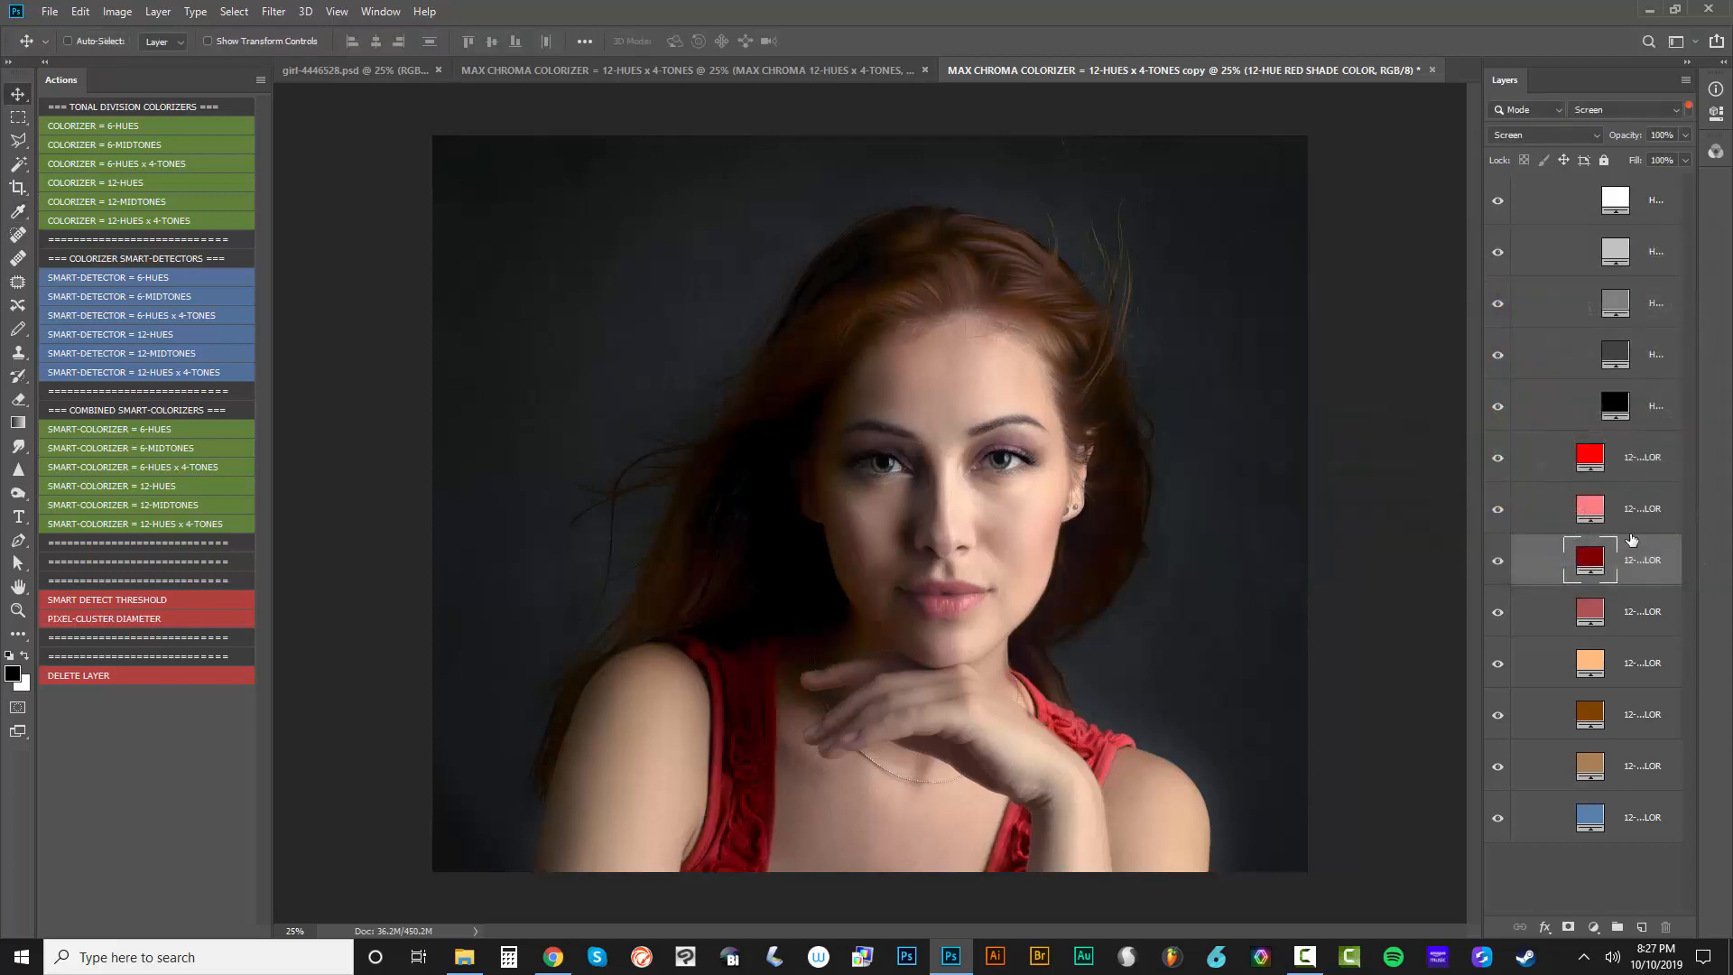
Preview turquoise #26E8C1 as the fill of the 12-HUE RED MIDTONE COLOR layer and discard the change
{"action": "double_click", "coordinate": [1595, 618]}
{"action": "left_click_drag", "start_coordinate": [1389, 358], "coordinate": [1446, 302]}
{"action": "left_click_drag", "start_coordinate": [1505, 494], "coordinate": [1512, 411]}
{"action": "left_click", "coordinate": [1629, 308]}
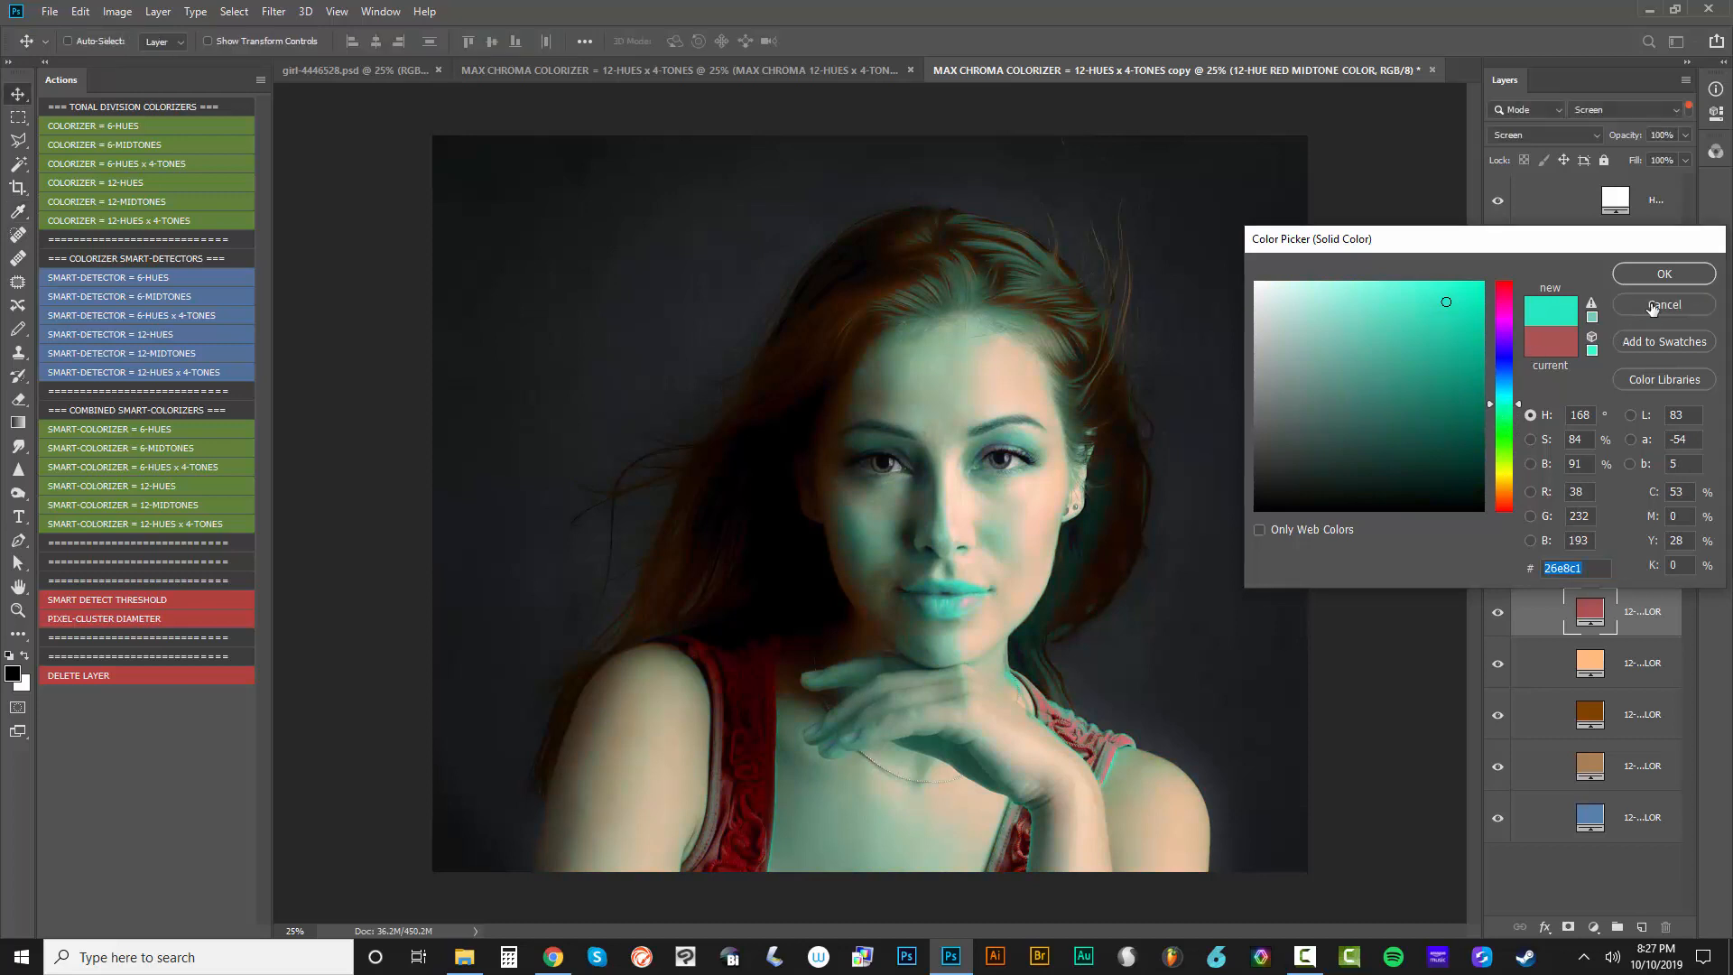
Preview dark violet #382C74 on the HWBTSGM TRI-TONE DARK GREY reconst FILL layer and discard the change
{"action": "double_click", "coordinate": [1614, 354]}
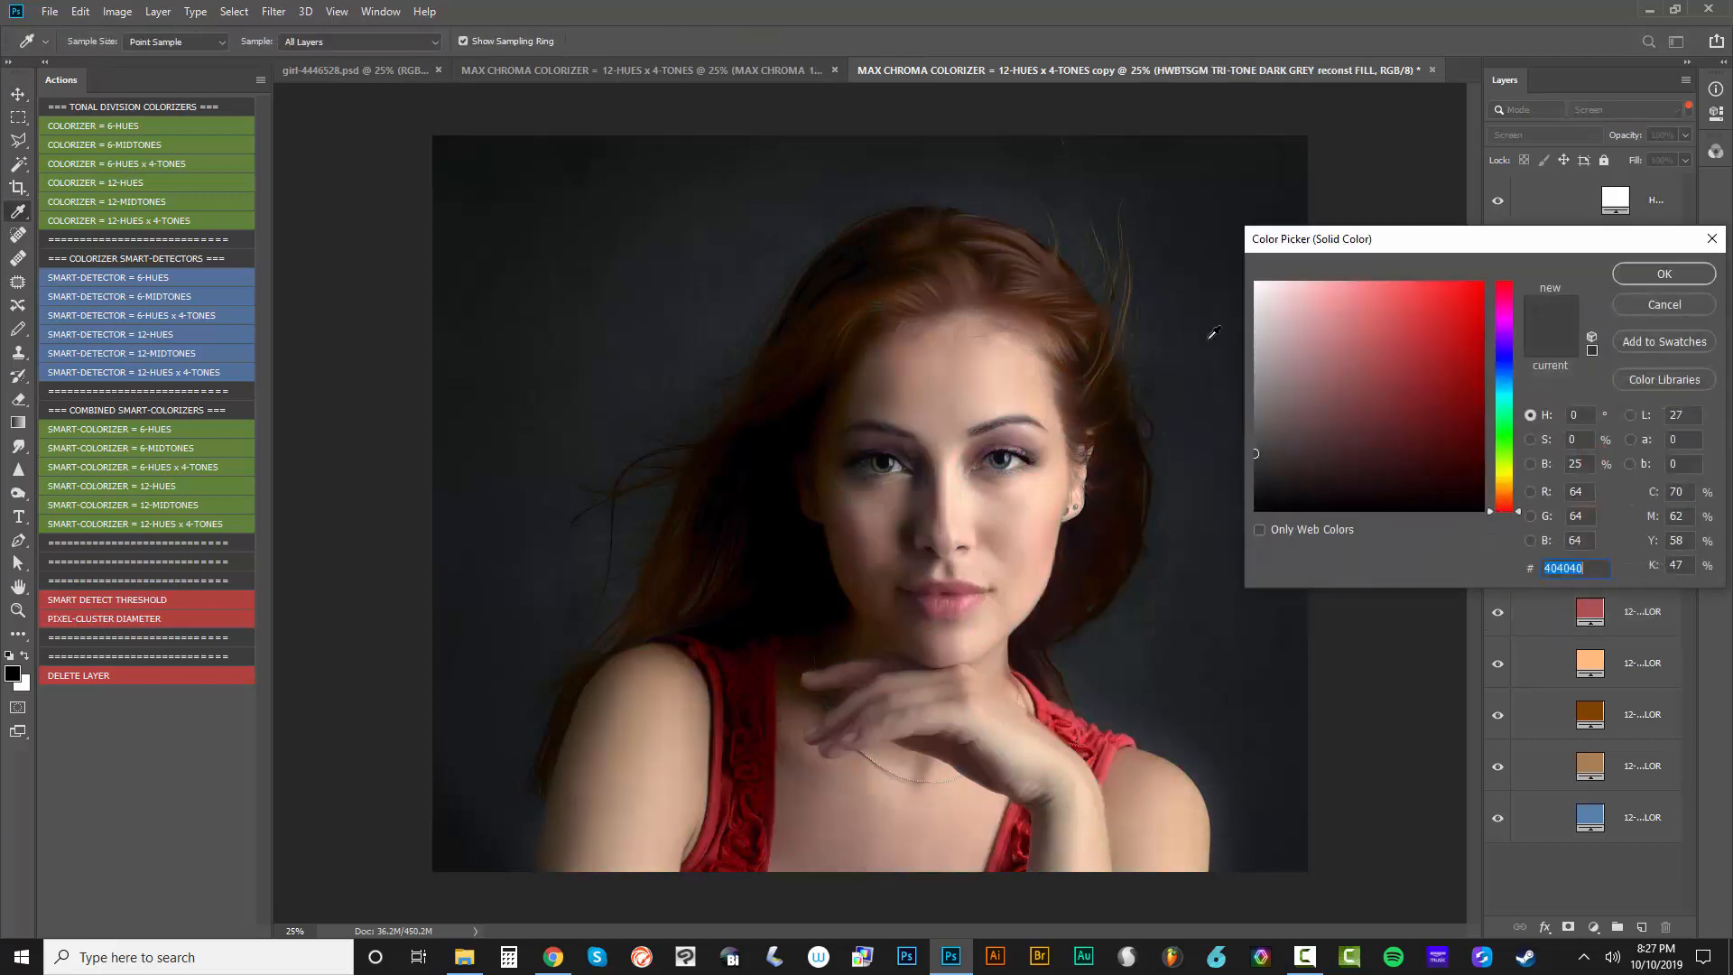
{"action": "mouse_move", "coordinate": [1281, 432]}
{"action": "left_mouse_down"}
{"action": "mouse_move", "coordinate": [1323, 386]}
{"action": "mouse_move", "coordinate": [1339, 430]}
{"action": "mouse_move", "coordinate": [1397, 408]}
{"action": "left_mouse_up"}
{"action": "left_click", "coordinate": [1507, 352]}
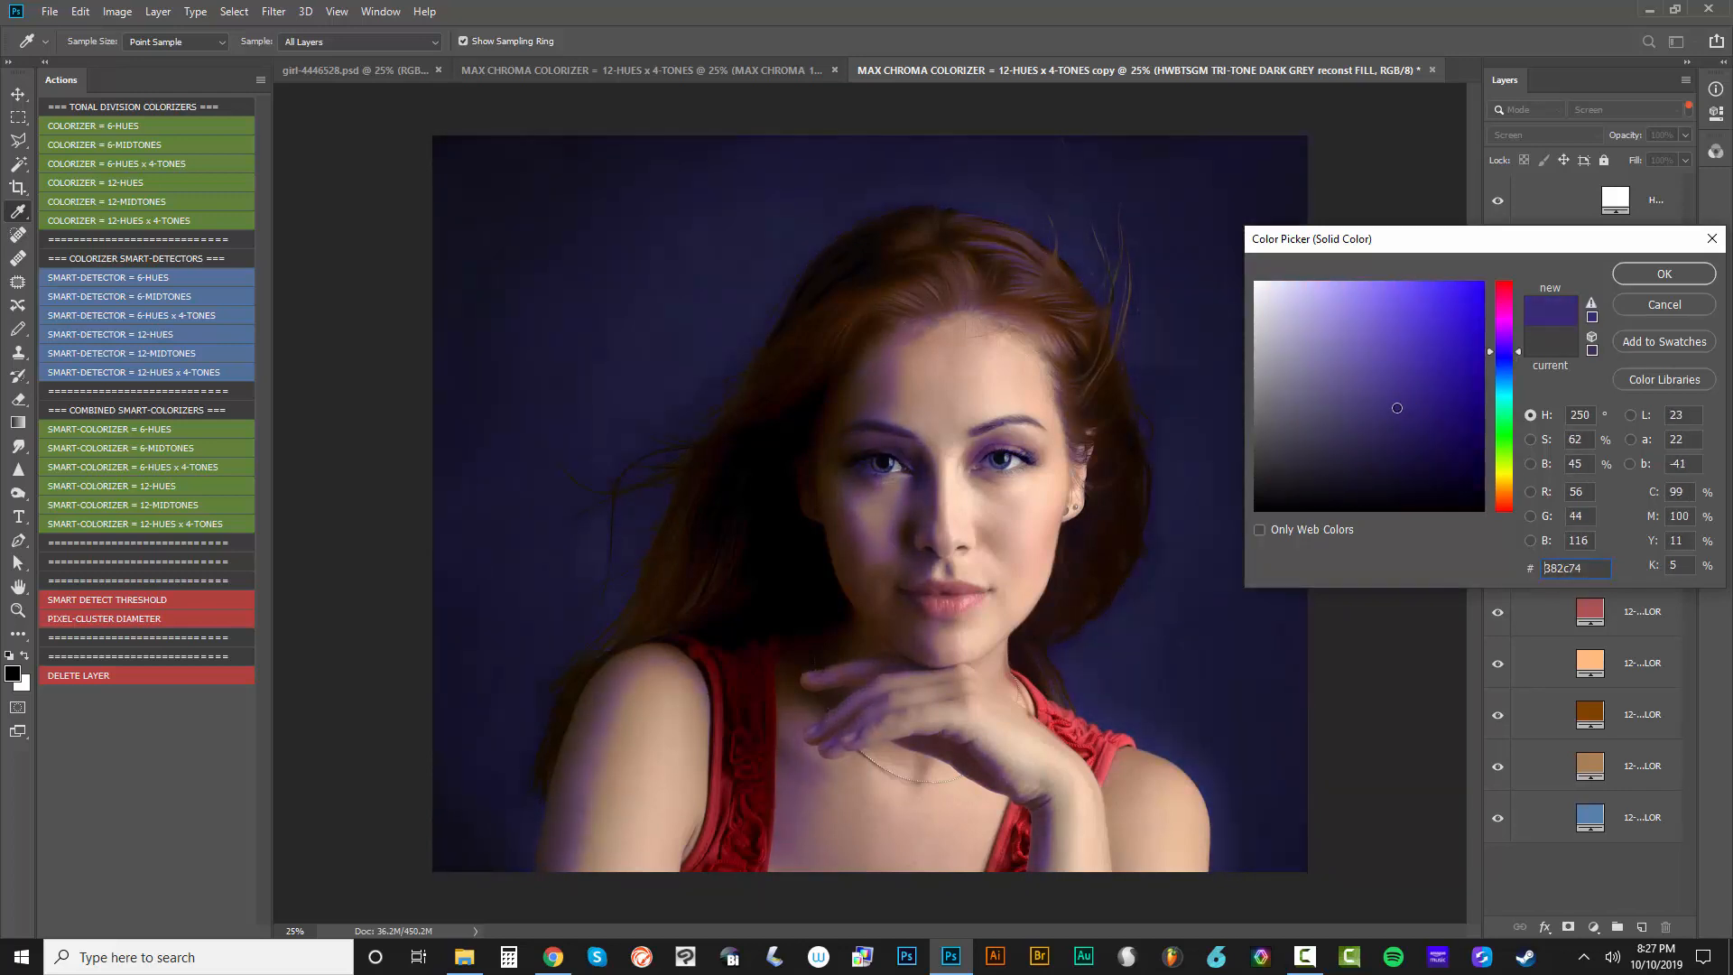
{"action": "left_click", "coordinate": [1677, 306]}
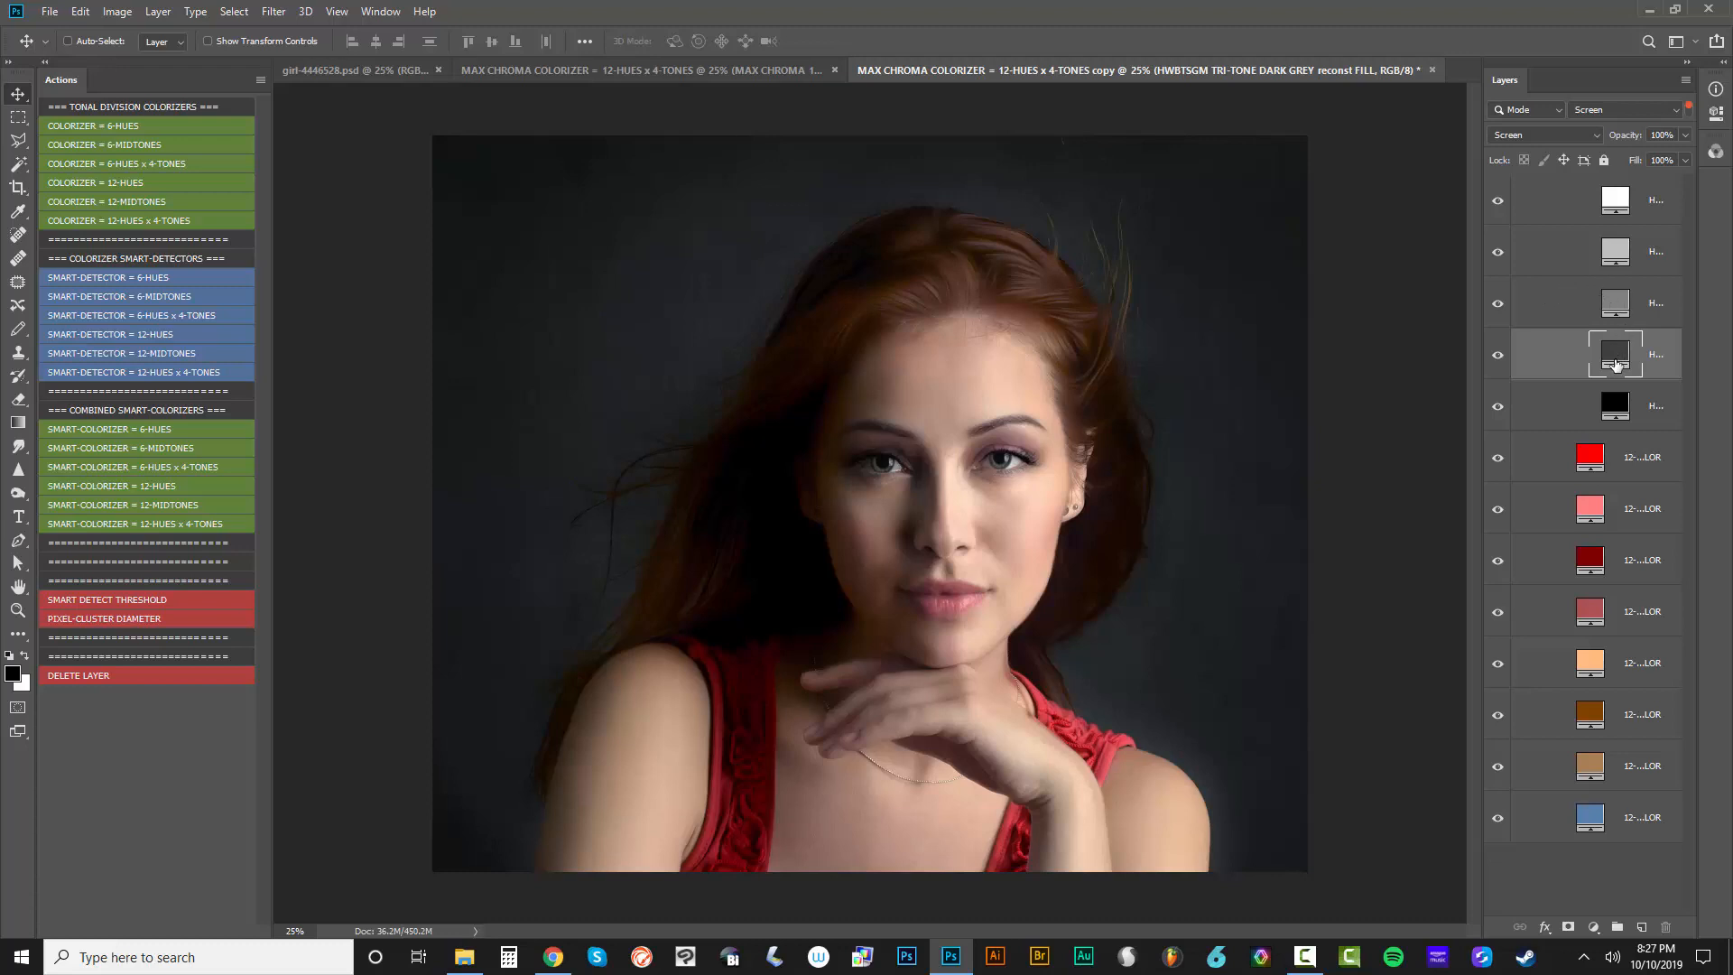
Preview a muted red such as #A67B7B on the HWBTSGM TRI-TONE MED GREY FILL layer and discard the change
{"action": "double_click", "coordinate": [1615, 303]}
{"action": "type", "text": "ffffff"}
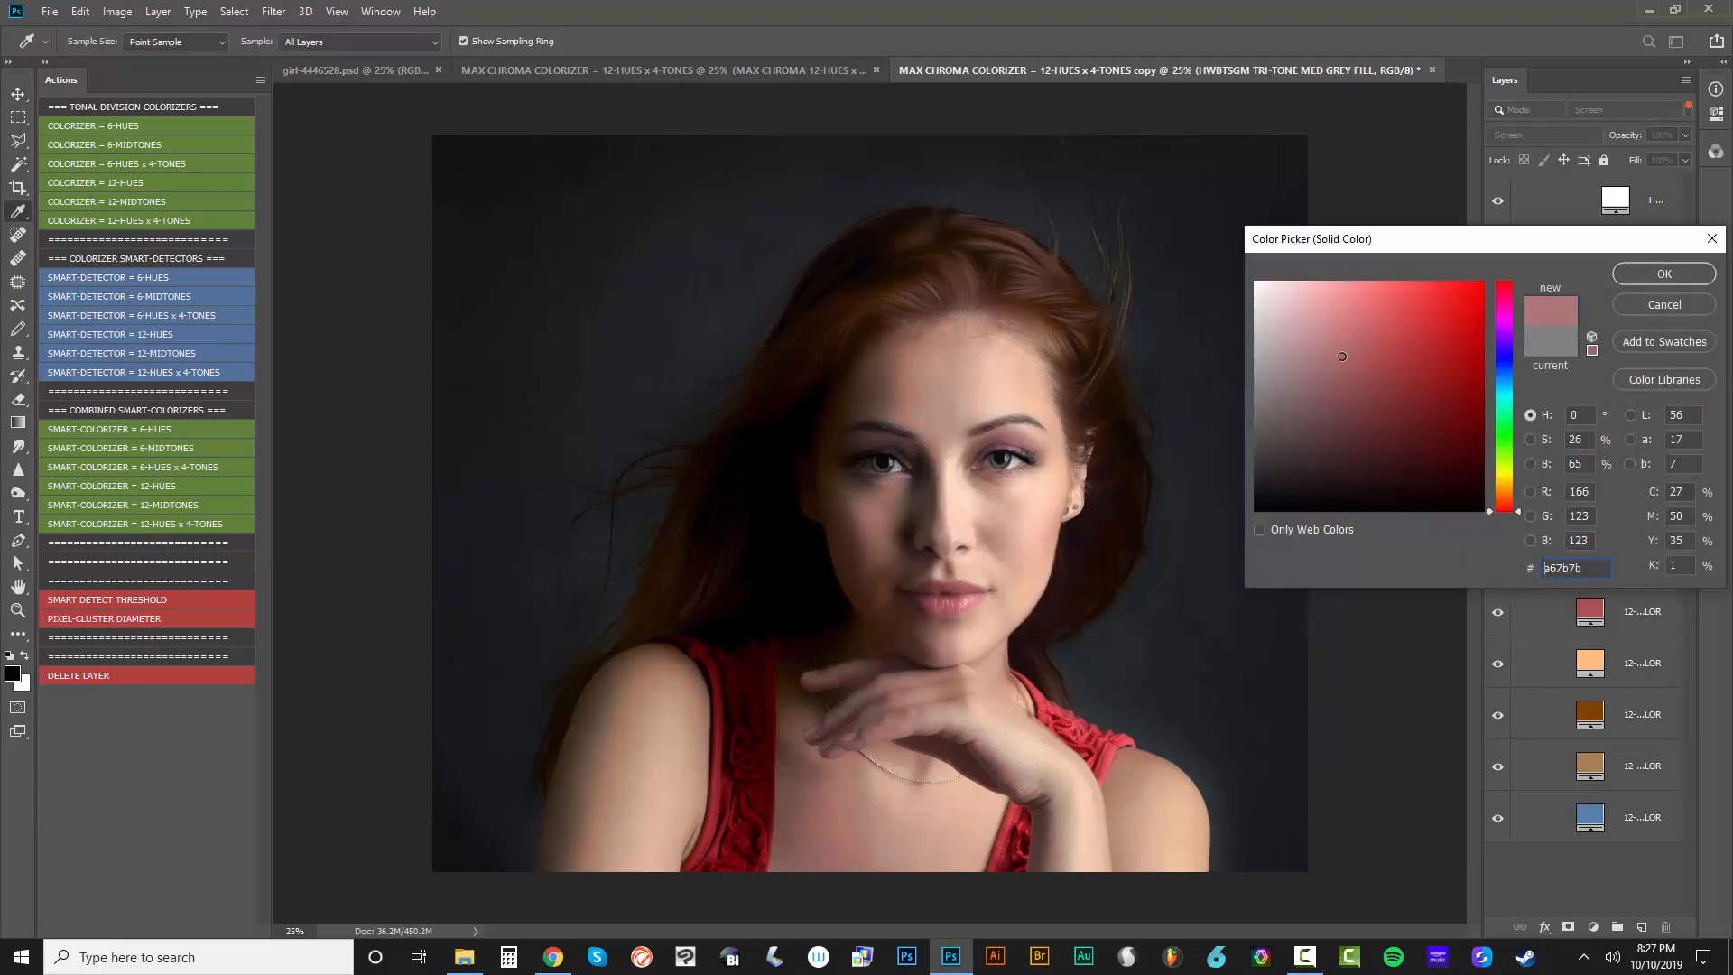
{"action": "left_click_drag", "start_coordinate": [1231, 273], "coordinate": [1218, 419]}
{"action": "left_click", "coordinate": [1645, 306]}
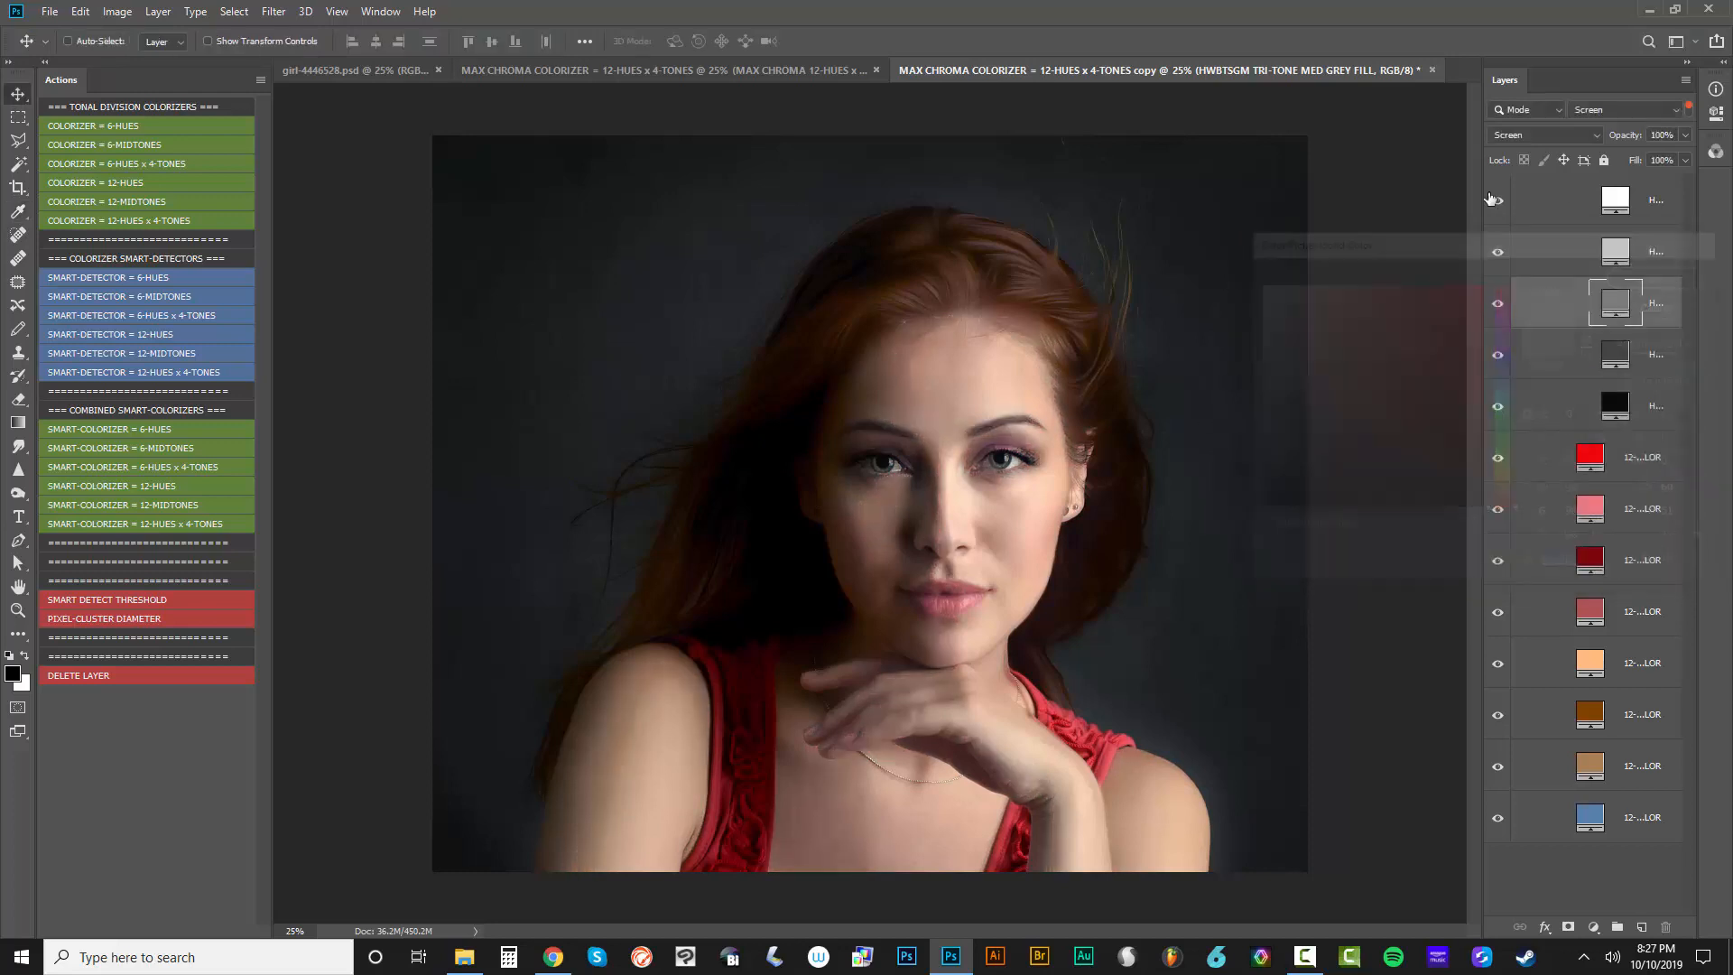
Turn off the Screen-mode layer filter and widen the layer list so the full layer names fit
{"action": "left_click", "coordinate": [1689, 107]}
{"action": "left_click", "coordinate": [1518, 252]}
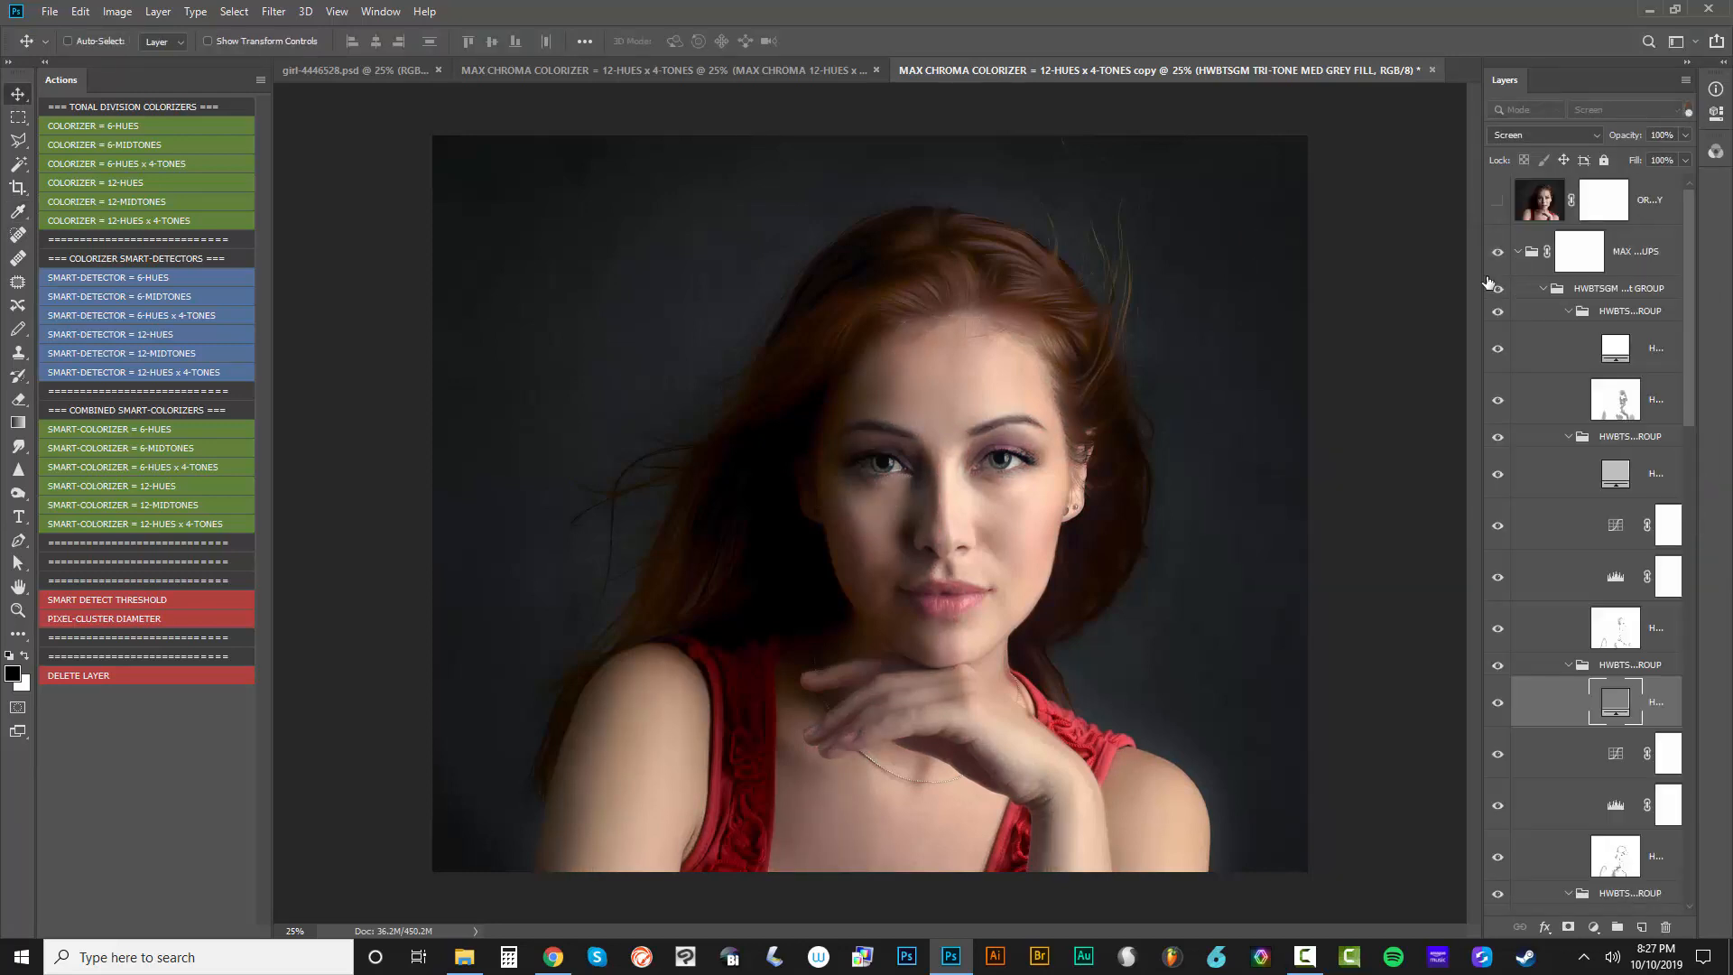
{"action": "left_click_drag", "start_coordinate": [1470, 262], "coordinate": [1299, 264]}
Isolate the HWBTSGM = 12-HUE = ORANGE MIDTONES layer by hiding all other layers
{"action": "scroll", "coordinate": [1387, 540], "scroll_direction": "down", "scroll_amount": 4}
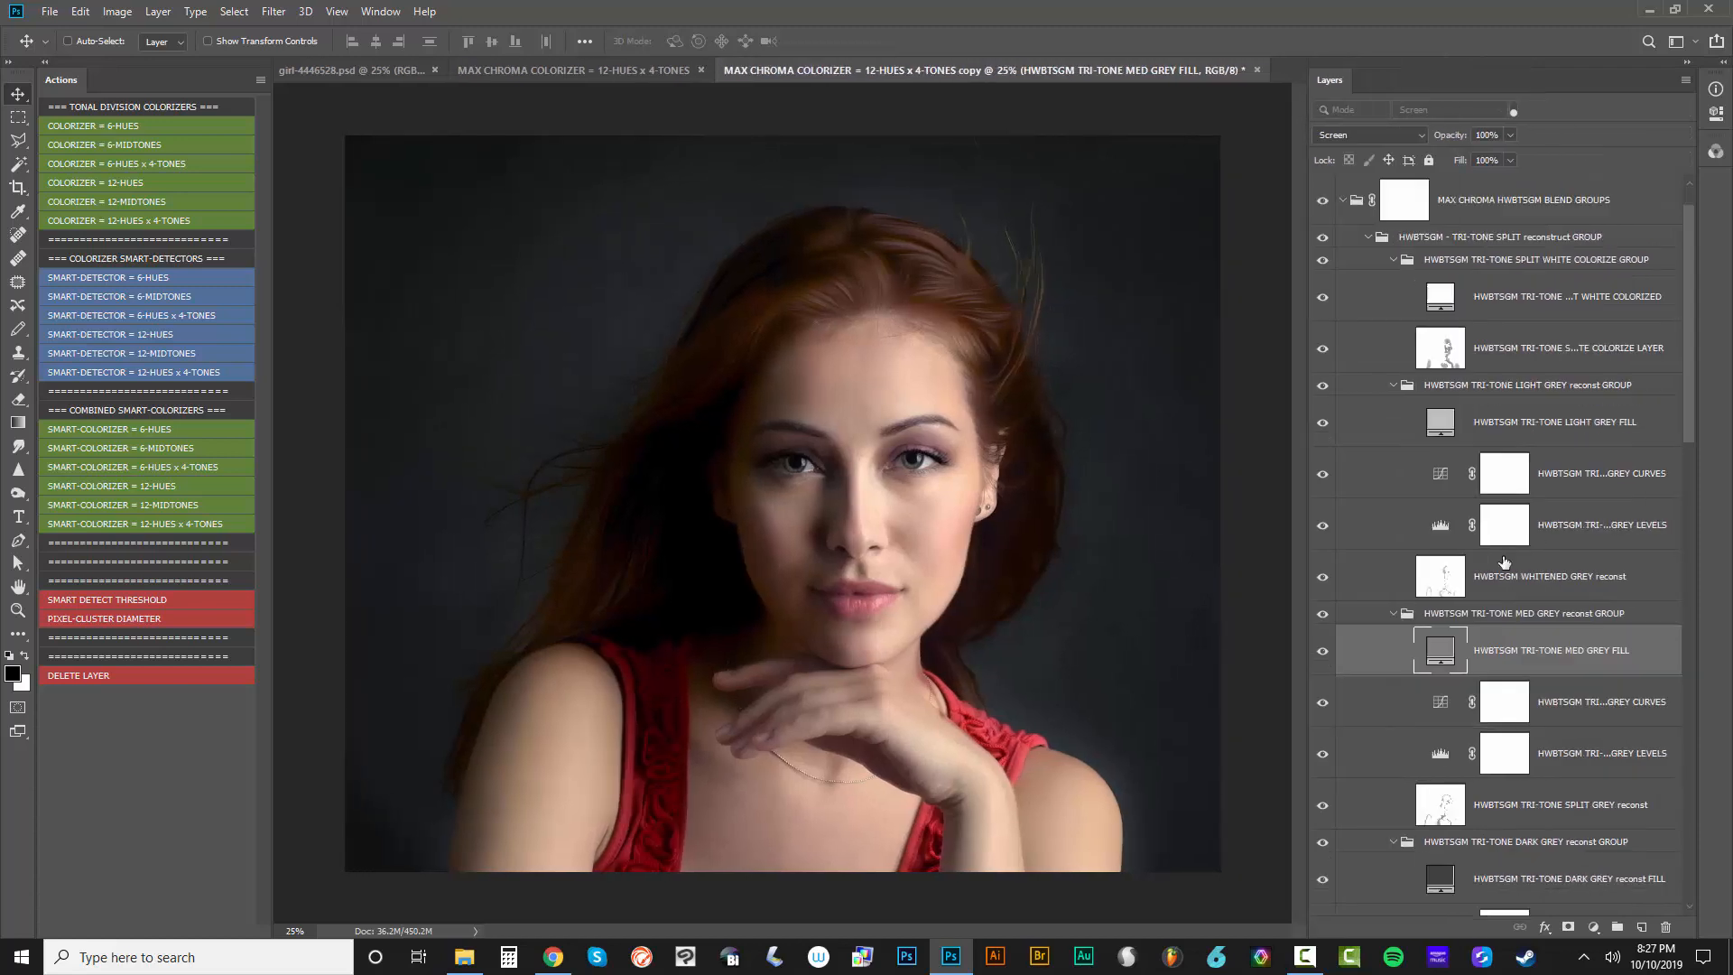
{"action": "scroll", "coordinate": [1387, 539], "scroll_direction": "down", "scroll_amount": 3}
{"action": "scroll", "coordinate": [1493, 635], "scroll_direction": "down", "scroll_amount": 8}
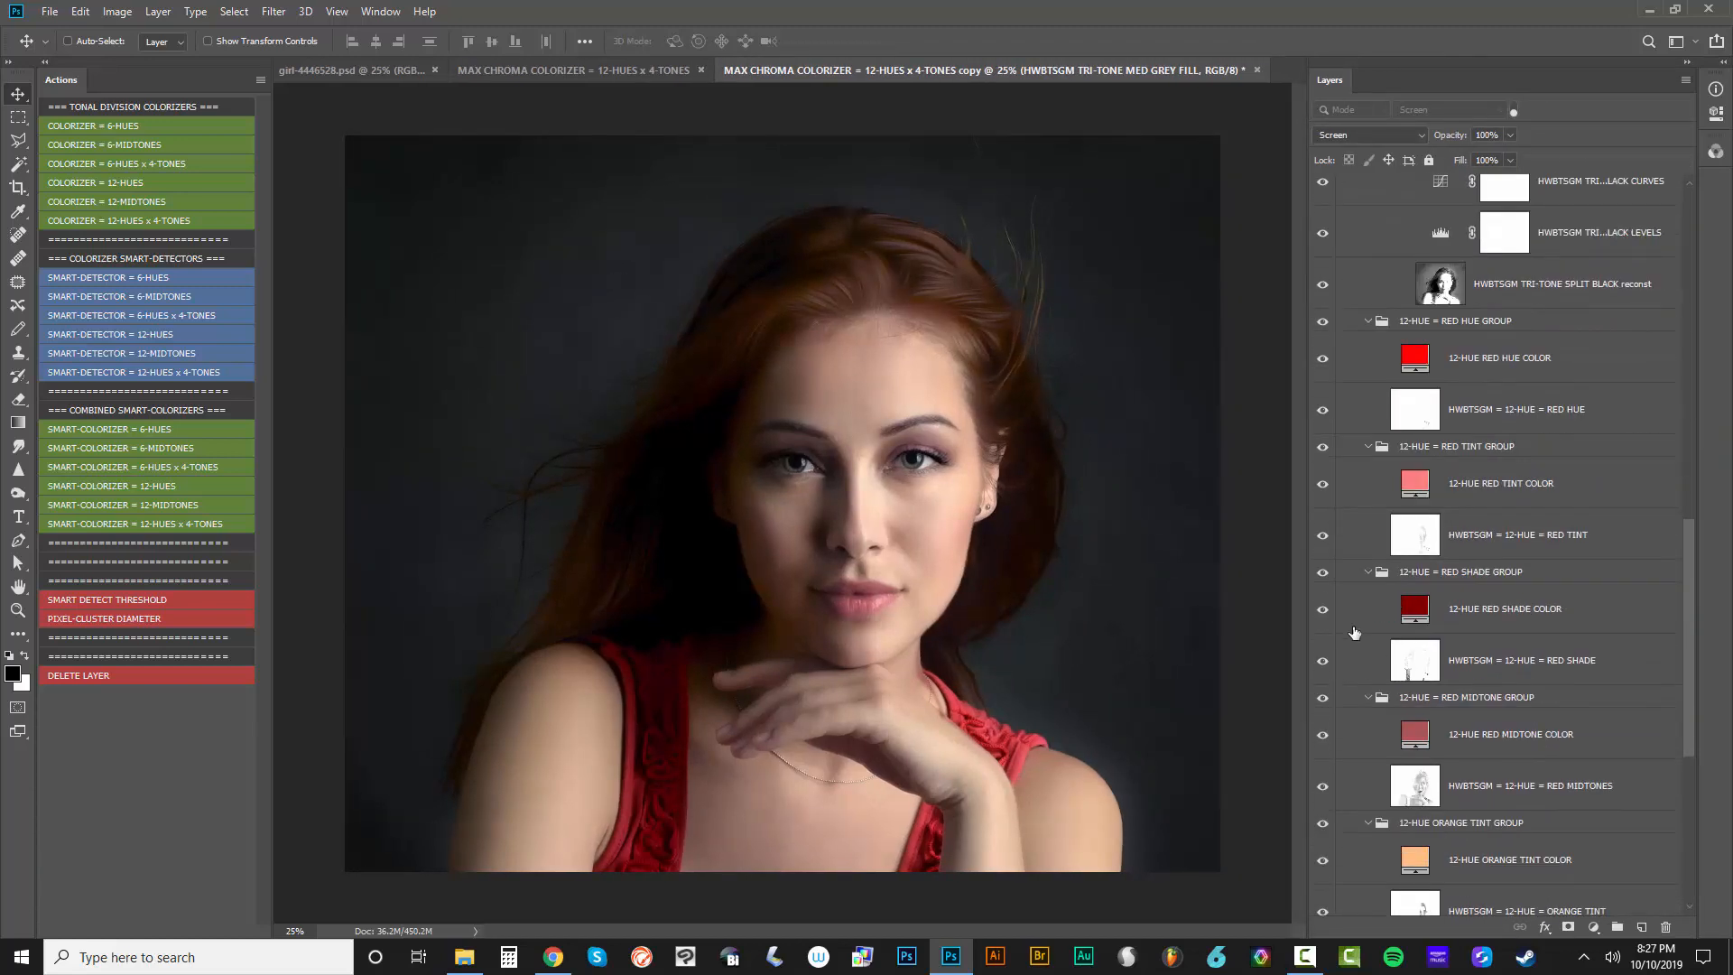
{"action": "scroll", "coordinate": [1450, 699], "scroll_direction": "down", "scroll_amount": 1}
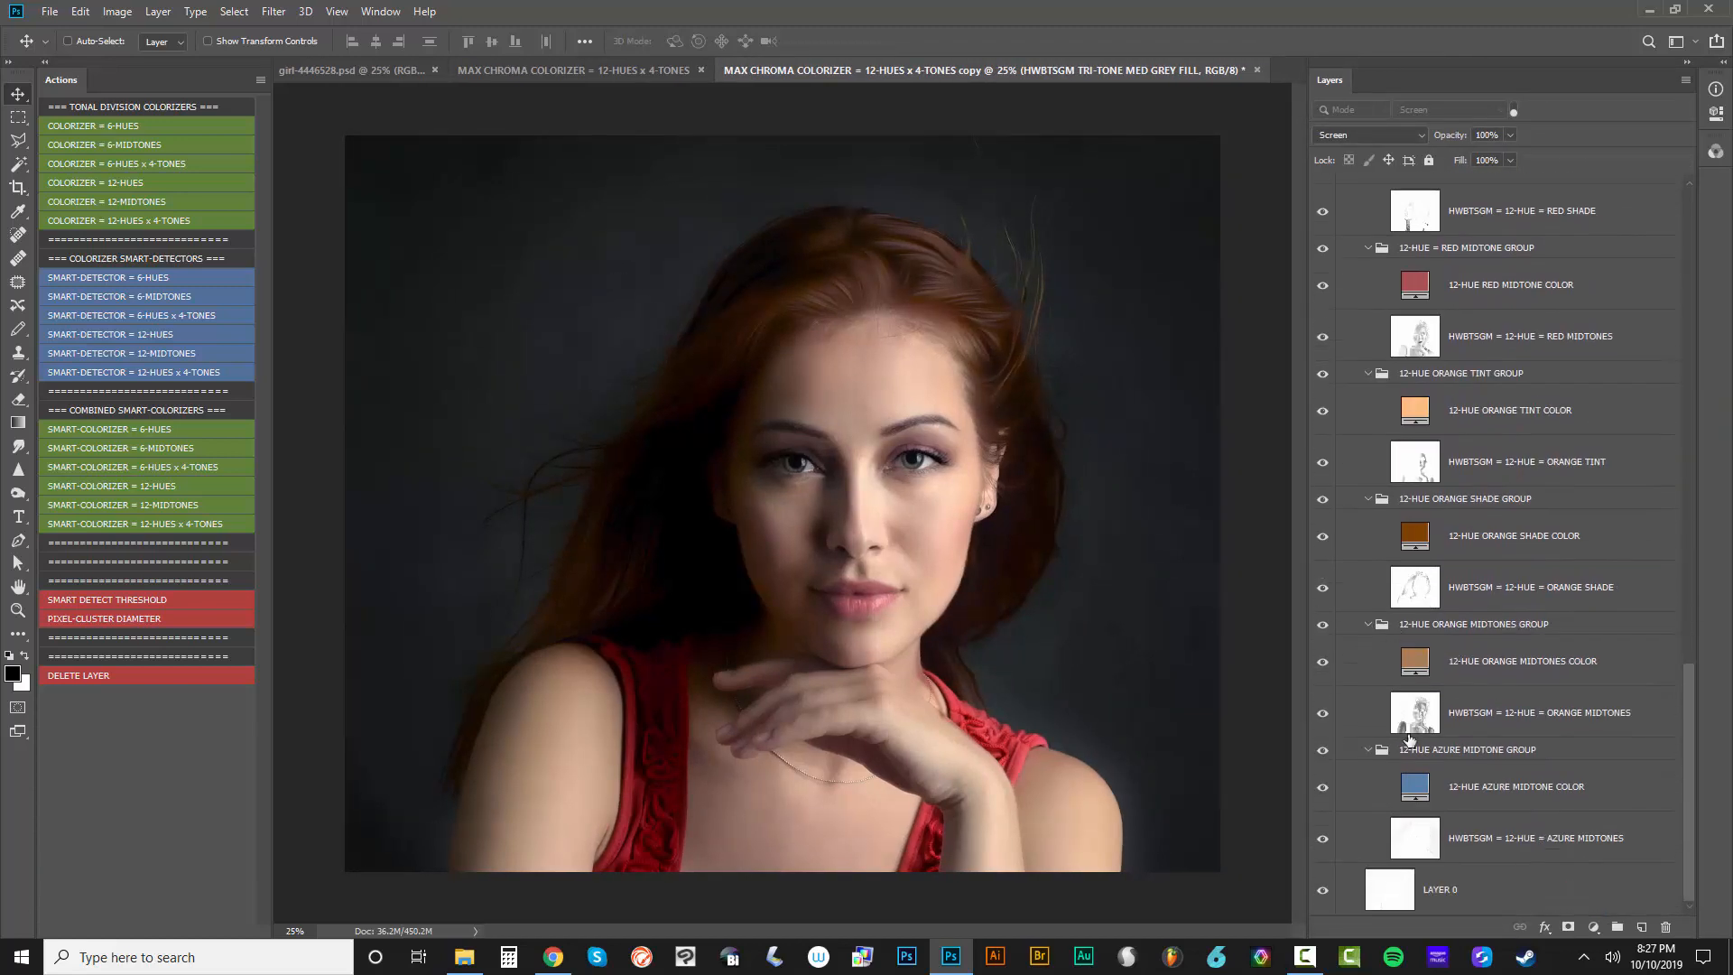
{"action": "right_click", "coordinate": [1322, 632]}
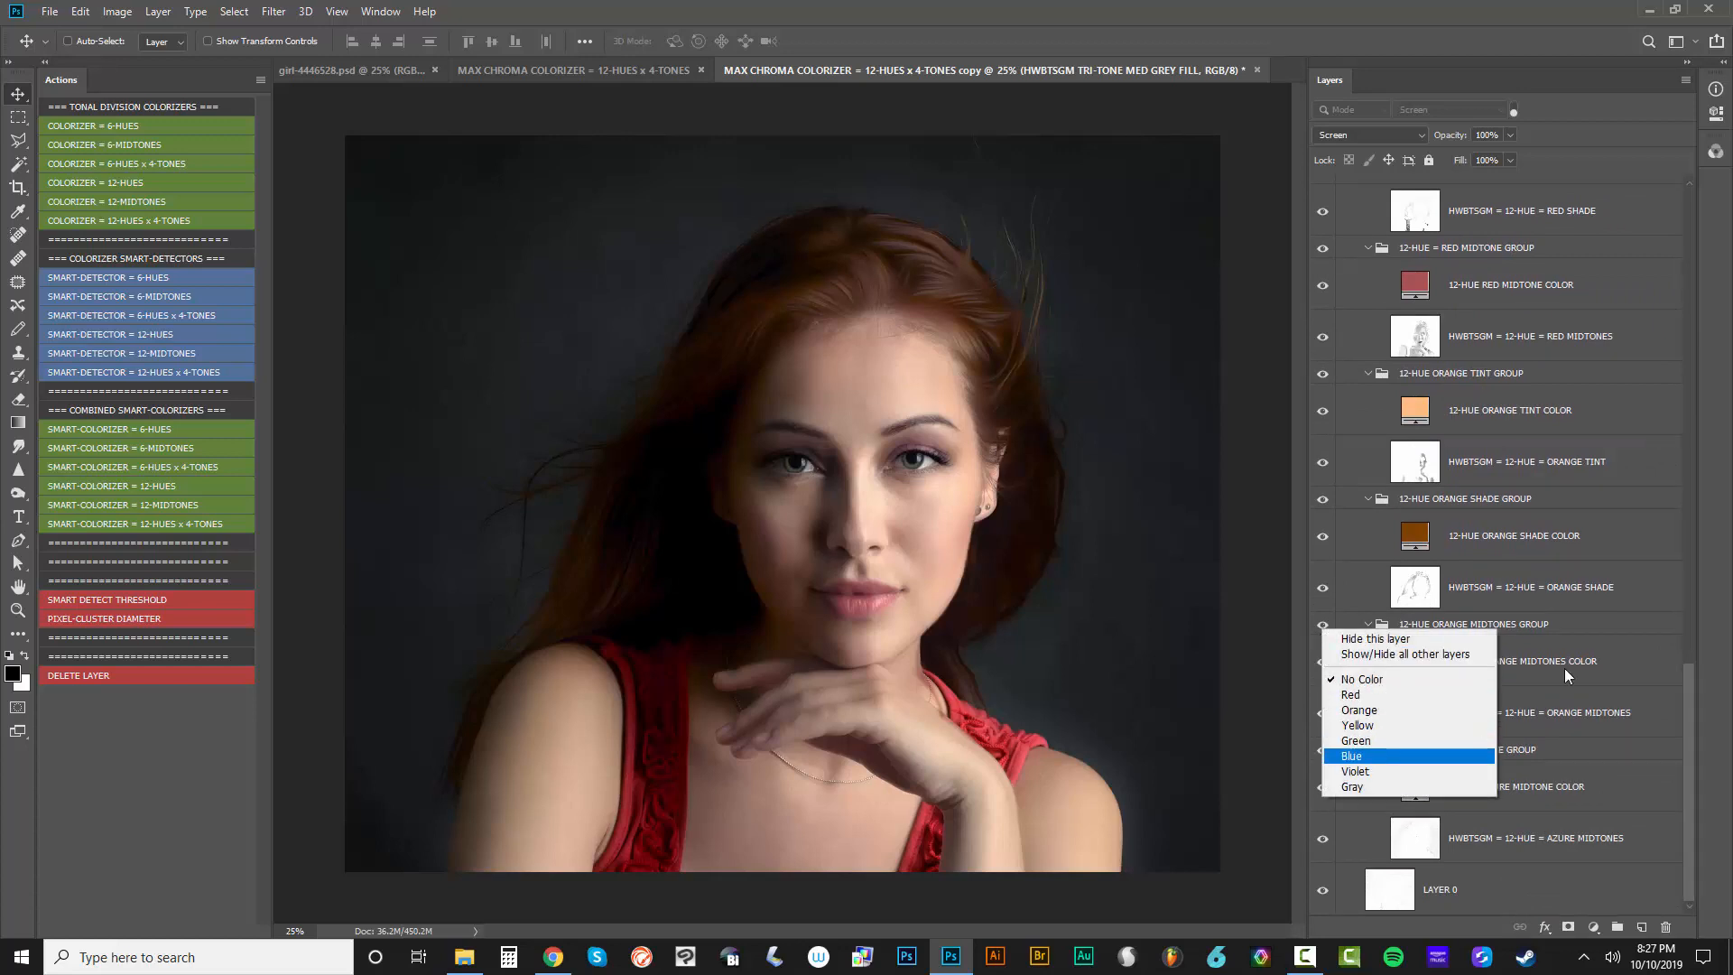
{"action": "left_click", "coordinate": [1512, 617]}
{"action": "right_click", "coordinate": [1322, 712]}
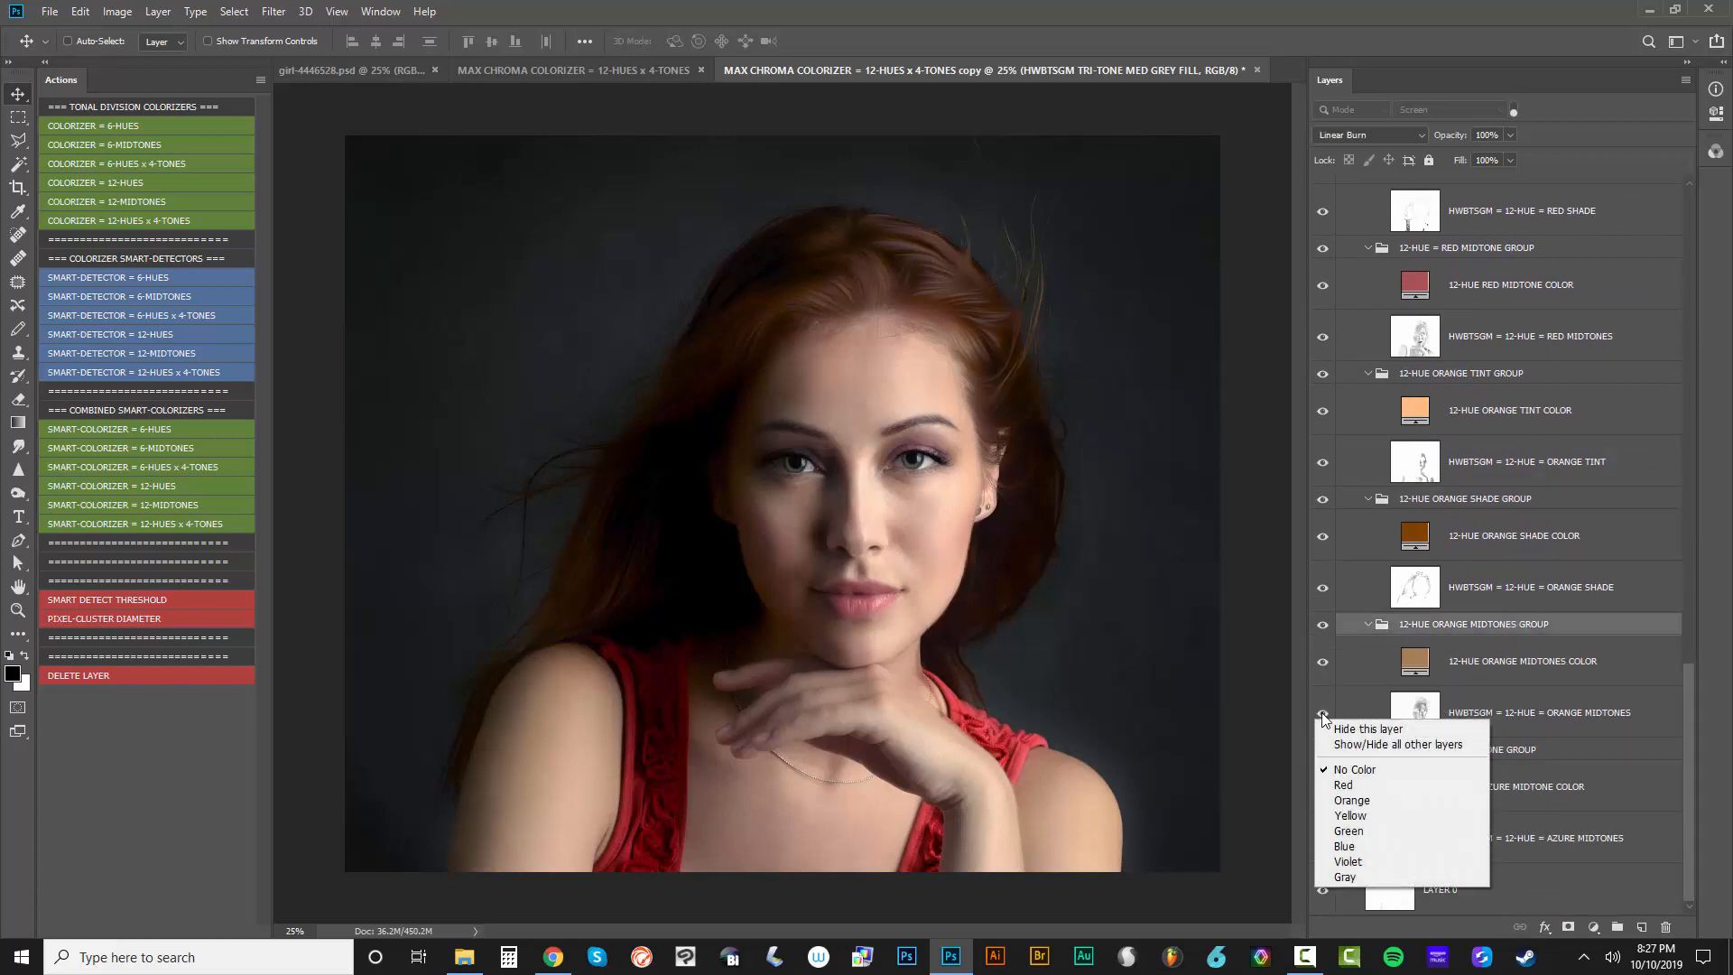
{"action": "right_click", "coordinate": [1323, 713]}
{"action": "right_click", "coordinate": [1323, 713]}
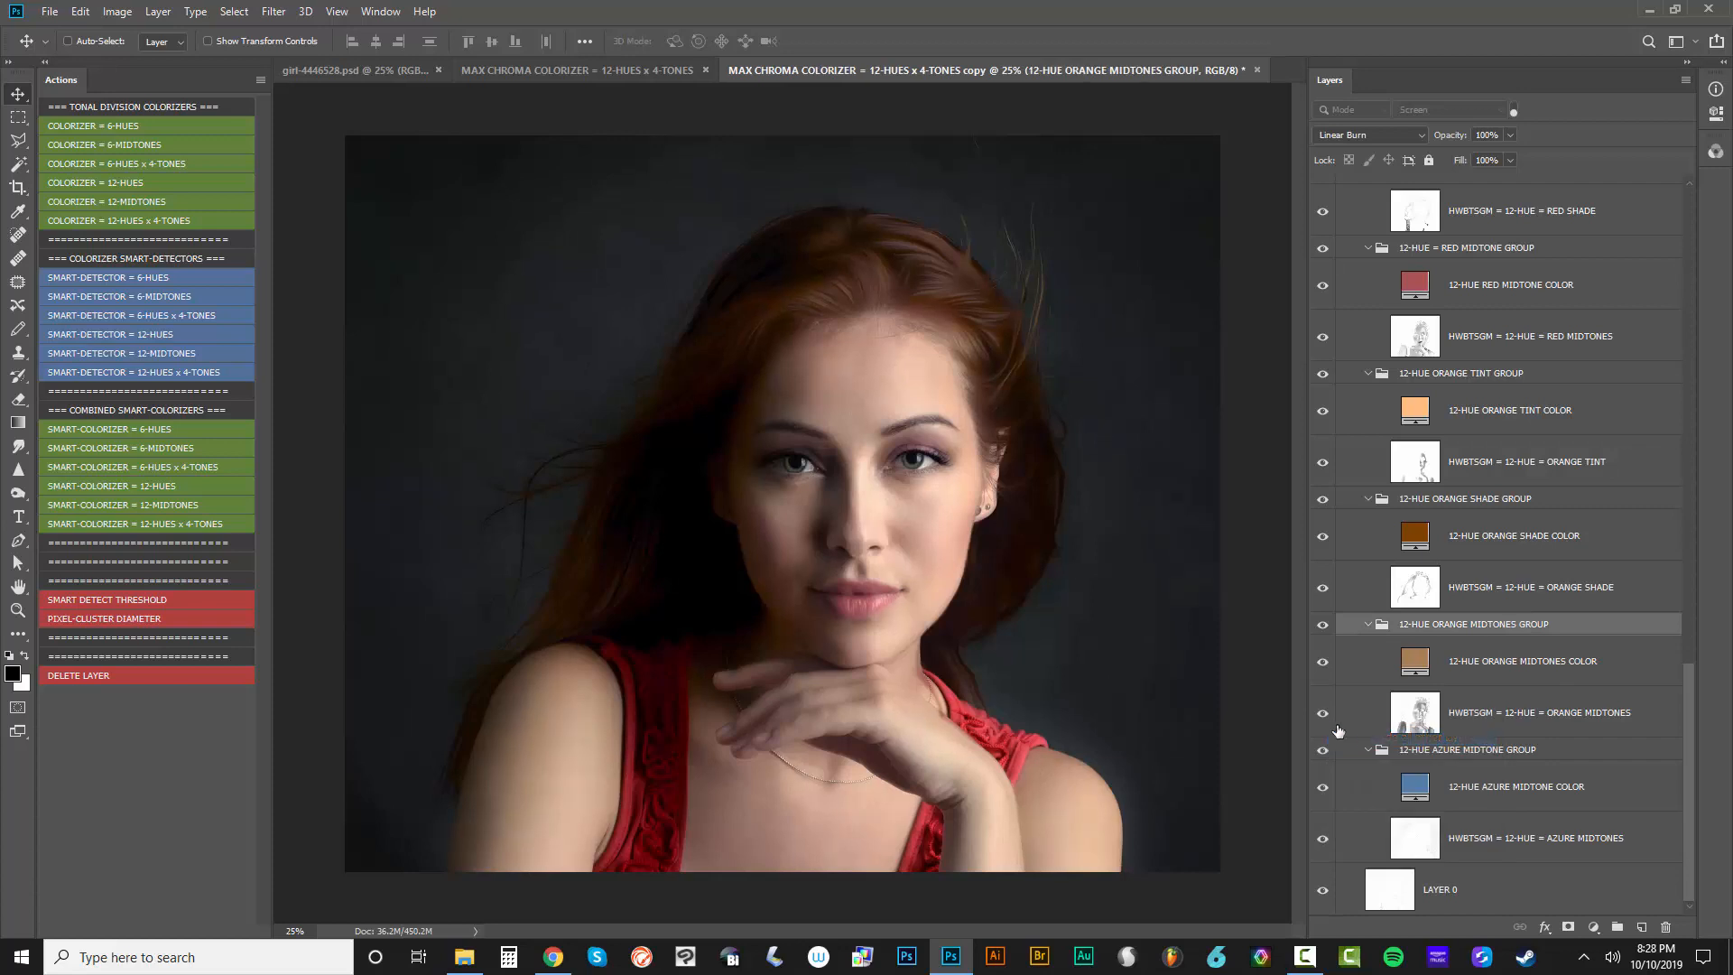
{"action": "left_click", "coordinate": [1361, 737]}
{"action": "left_click", "coordinate": [1322, 713]}
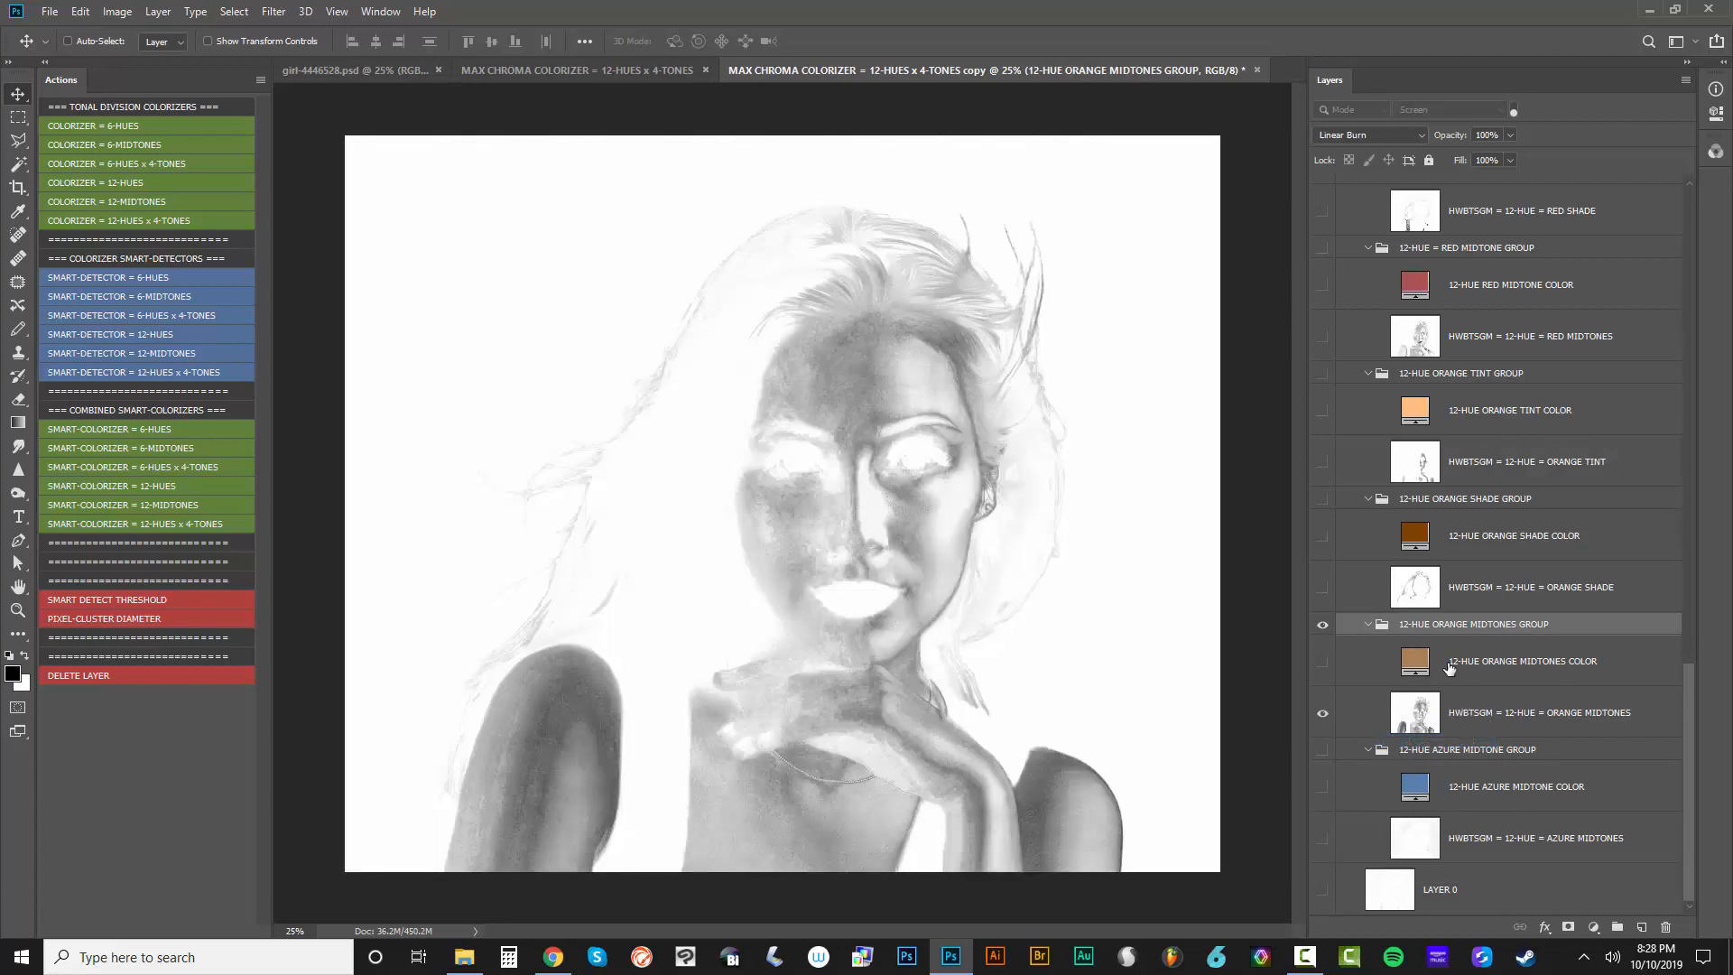
View the ORANGE SHADE layer and the ORANGE TINT layer one at a time, hiding each previous 12-HUE orange group
{"action": "left_click", "coordinate": [1323, 625]}
{"action": "left_click", "coordinate": [1322, 588]}
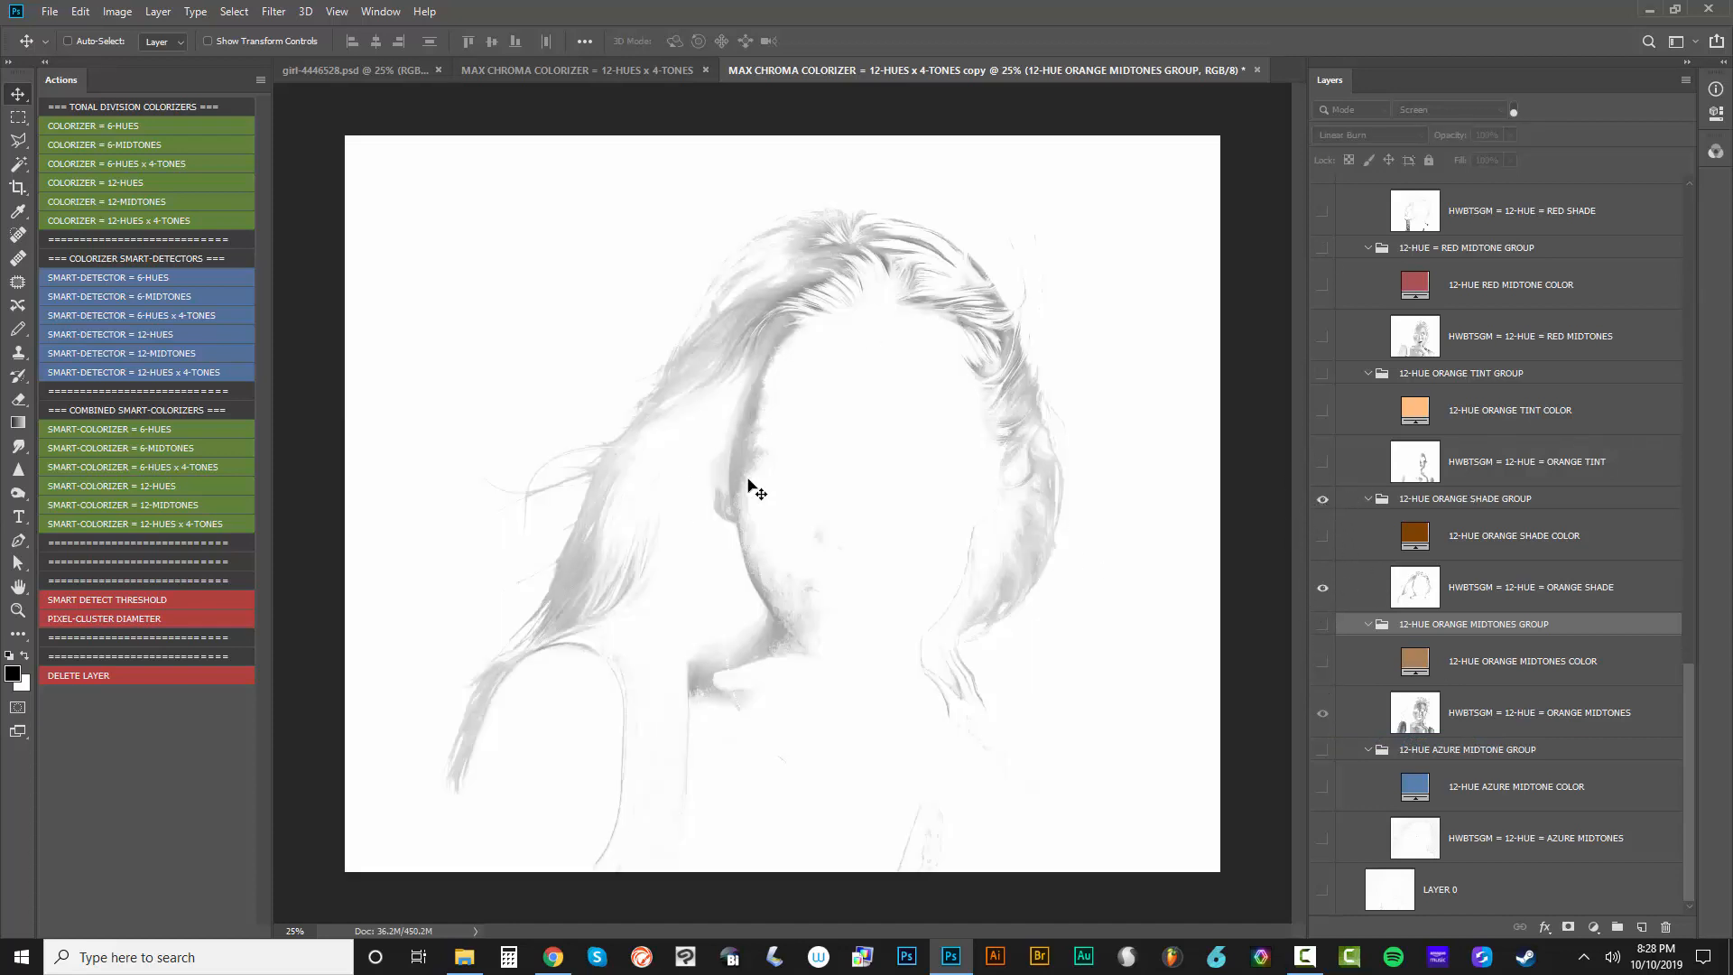
{"action": "left_click", "coordinate": [1323, 499]}
{"action": "left_click", "coordinate": [1323, 462]}
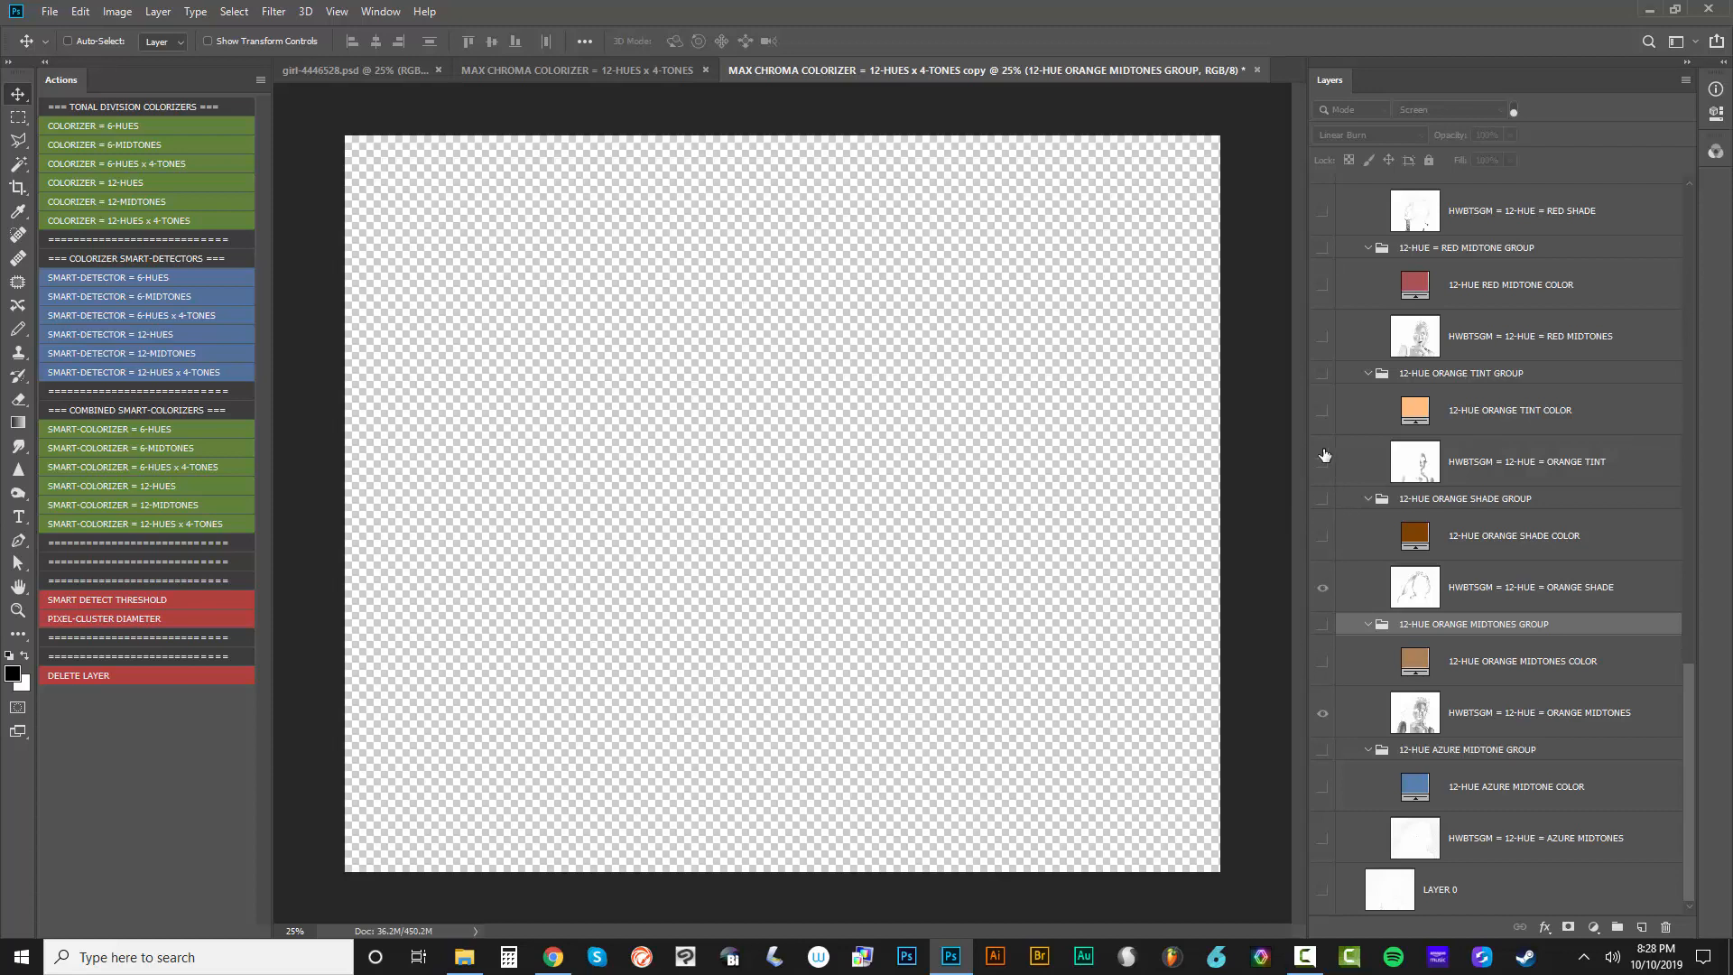
{"action": "left_click", "coordinate": [1323, 373]}
{"action": "left_click", "coordinate": [1529, 462]}
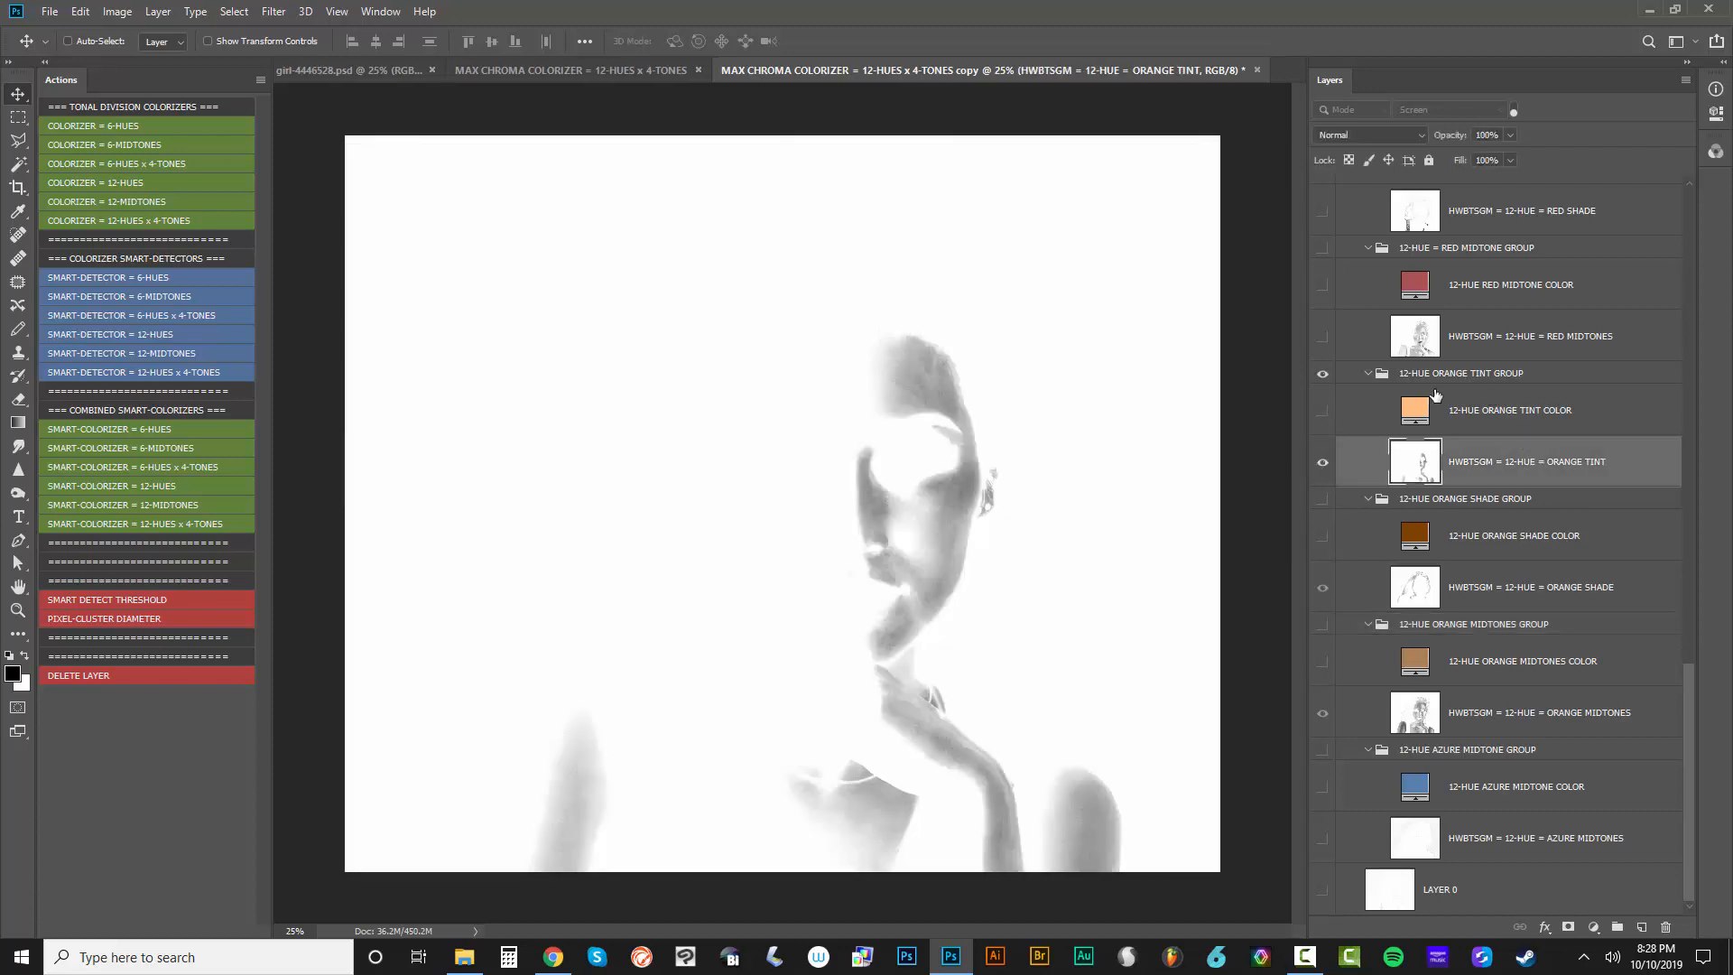
Hide the 12-HUE ORANGE TINT GROUP and show only the RED MIDTONES layer within its group
{"action": "left_click", "coordinate": [1323, 374]}
{"action": "left_click", "coordinate": [1323, 338]}
{"action": "left_click", "coordinate": [1323, 248]}
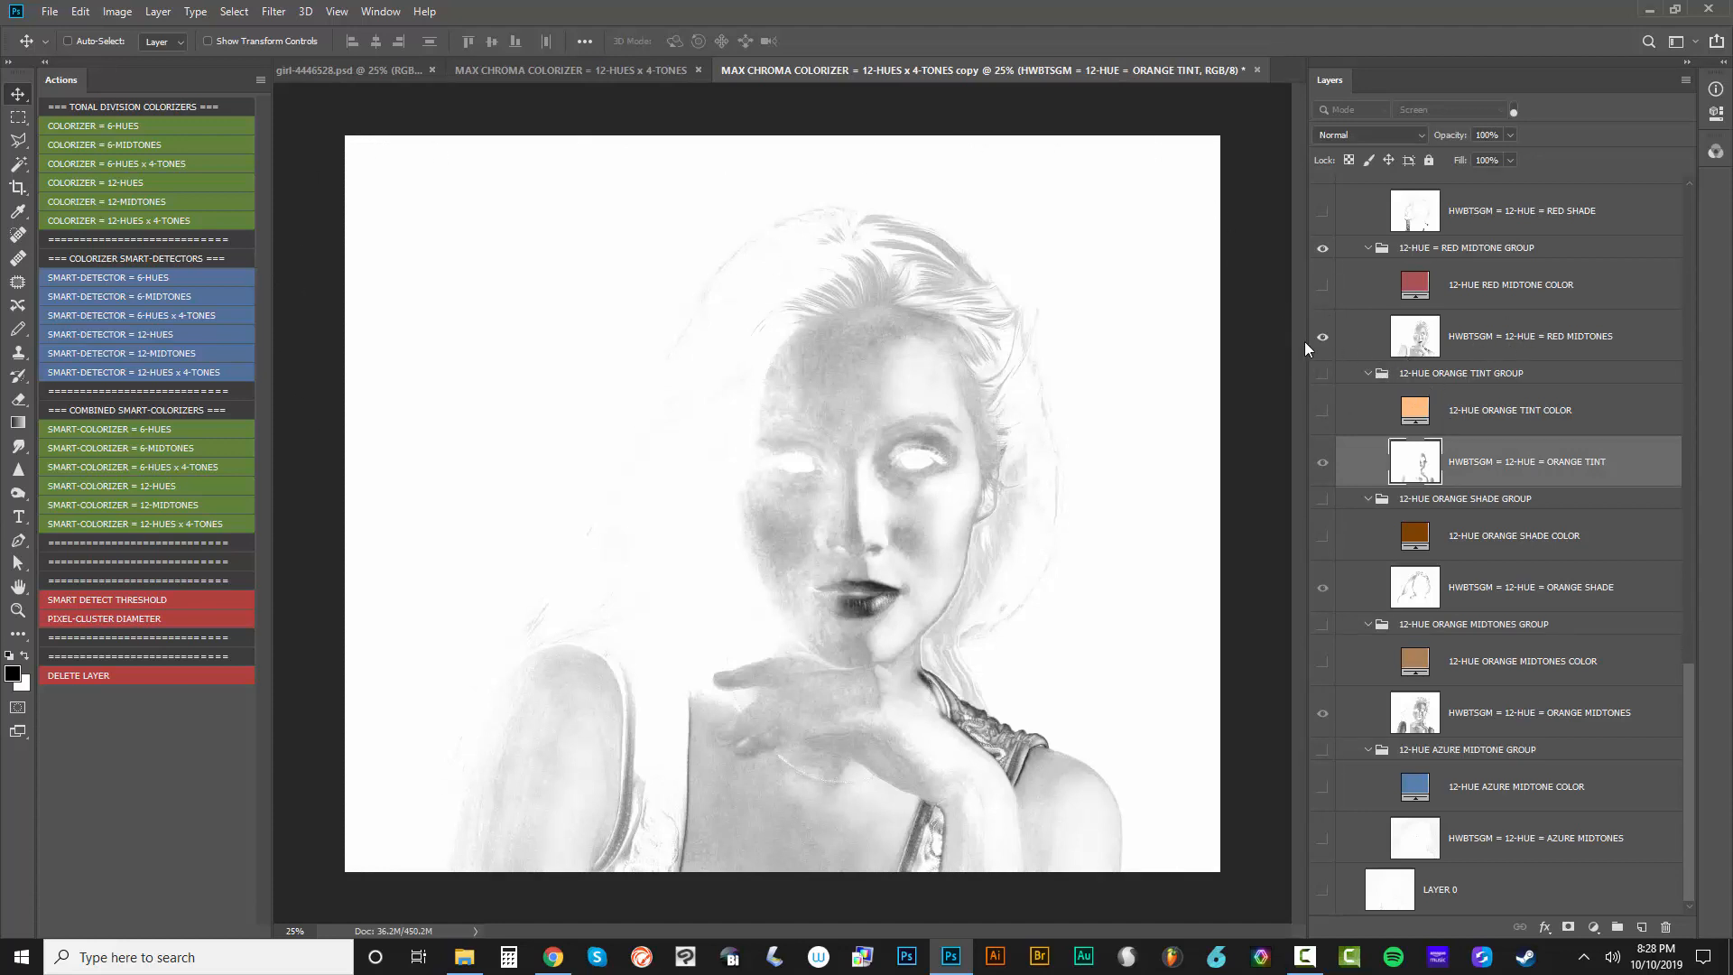
Show the 12-HUE RED MIDTONE COLOR layer and all layers of the RED SHADE and RED TINT groups
{"action": "scroll", "coordinate": [1367, 413], "scroll_direction": "up", "scroll_amount": 5}
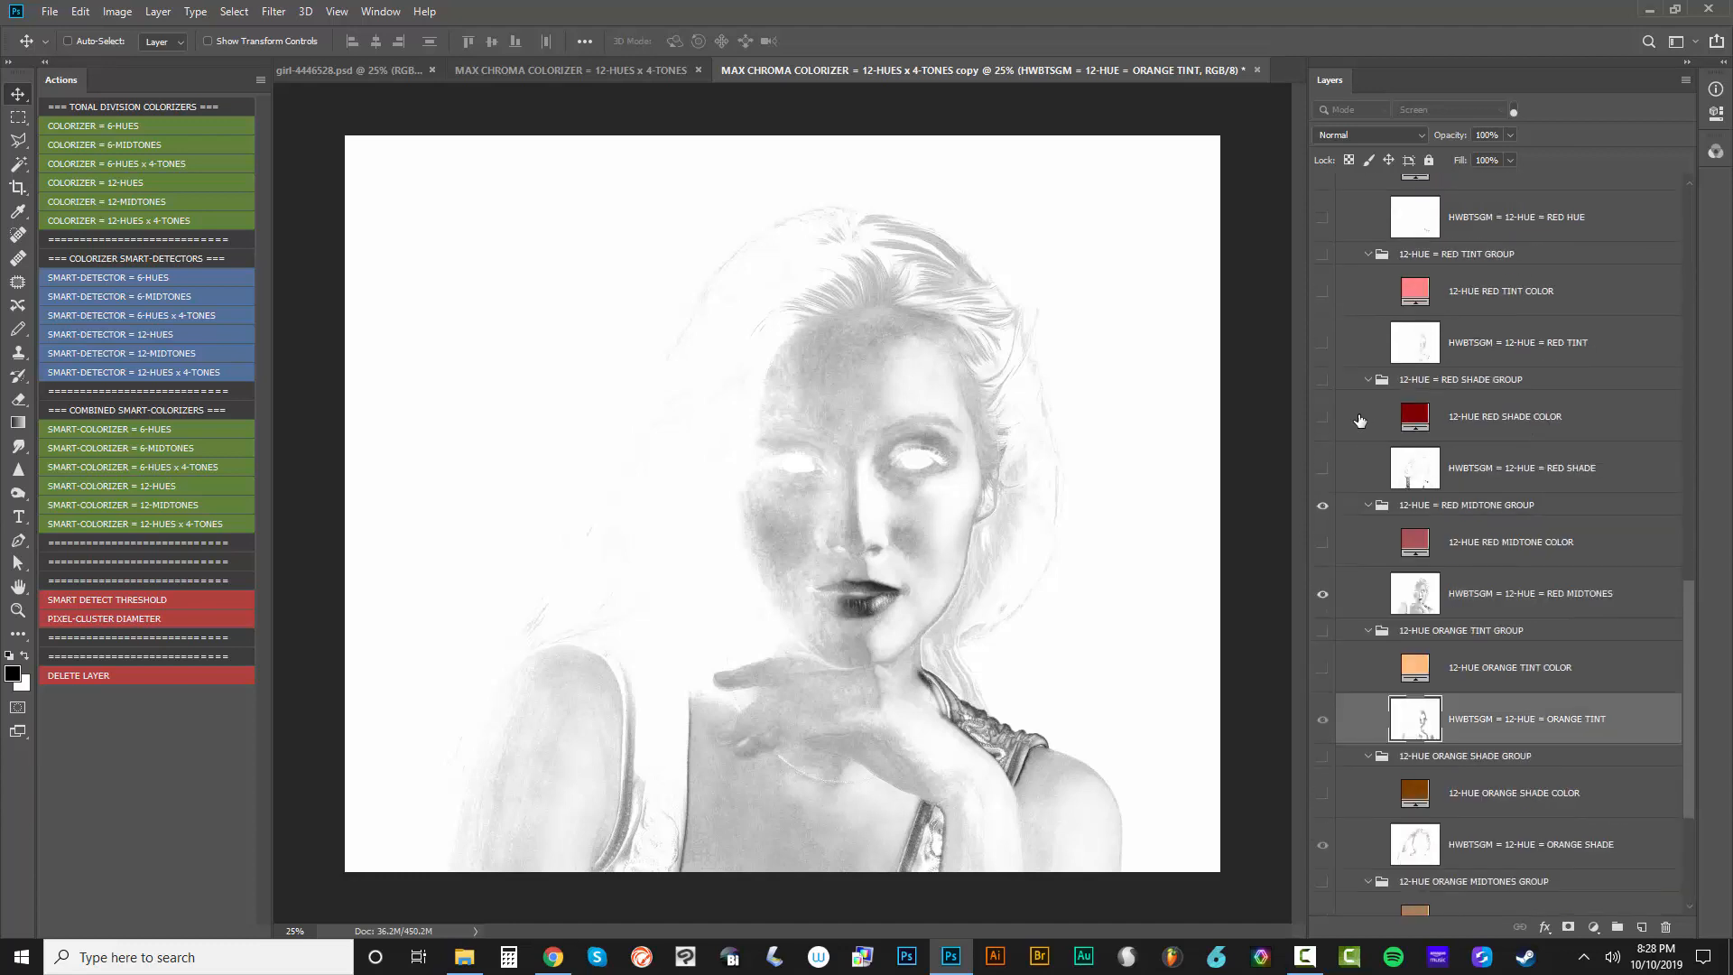
{"action": "left_click", "coordinate": [1322, 542]}
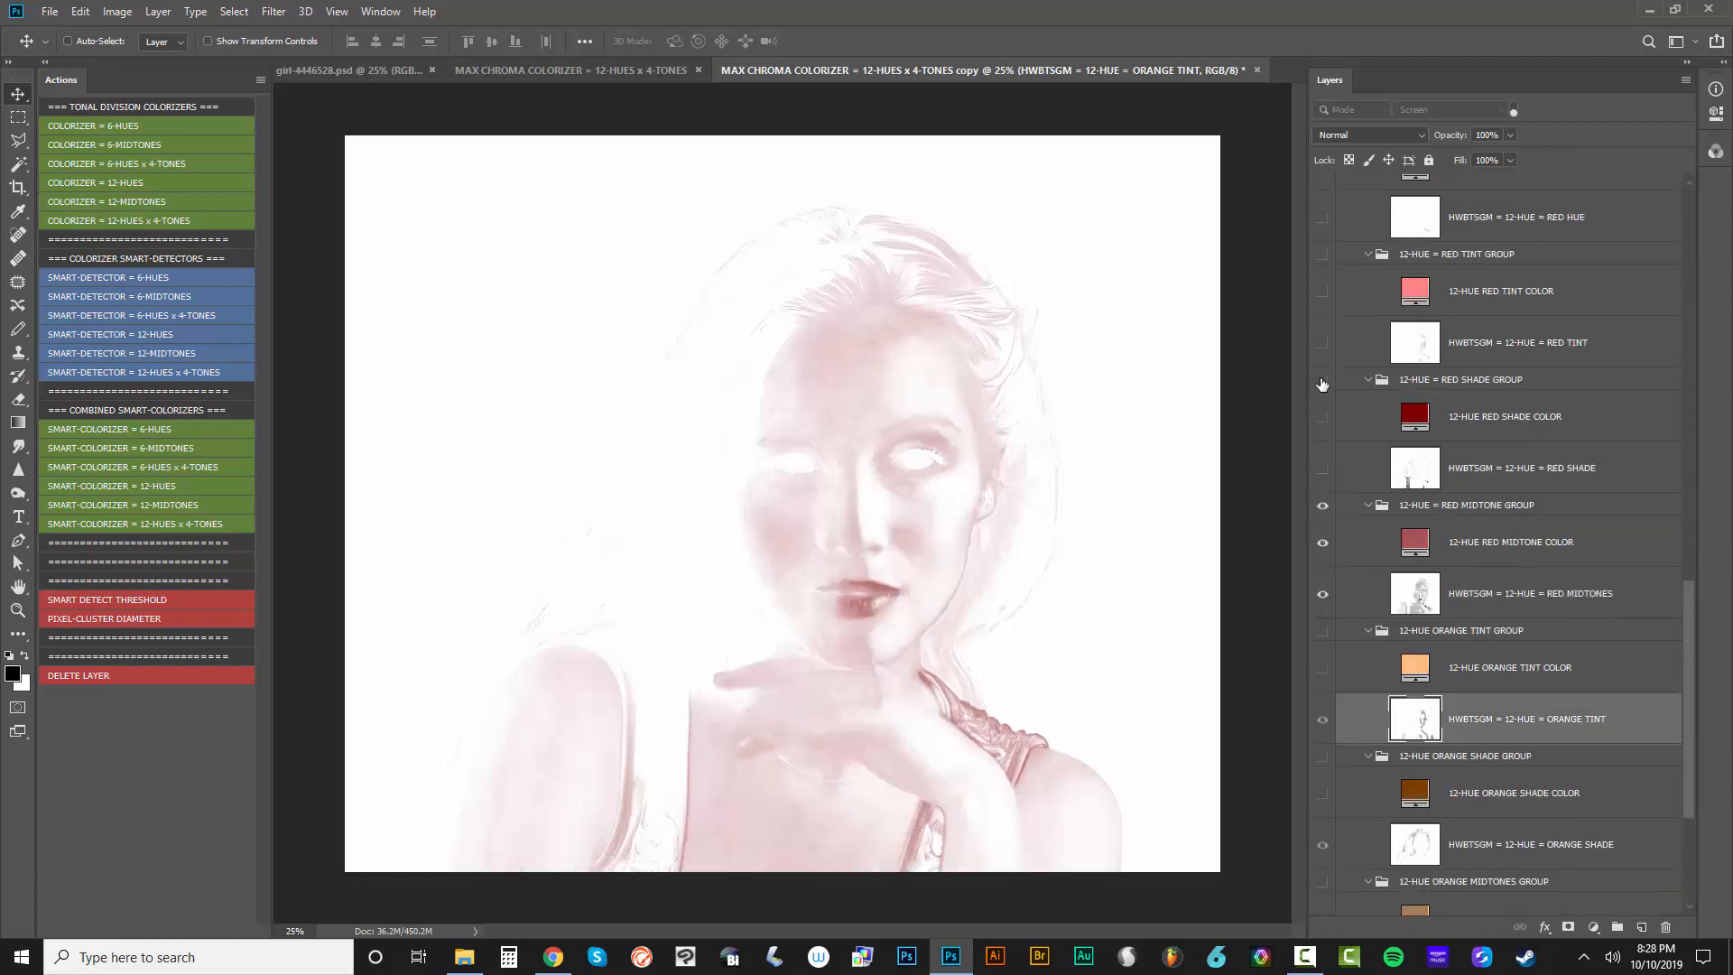
{"action": "left_click_drag", "start_coordinate": [1322, 380], "coordinate": [1323, 468]}
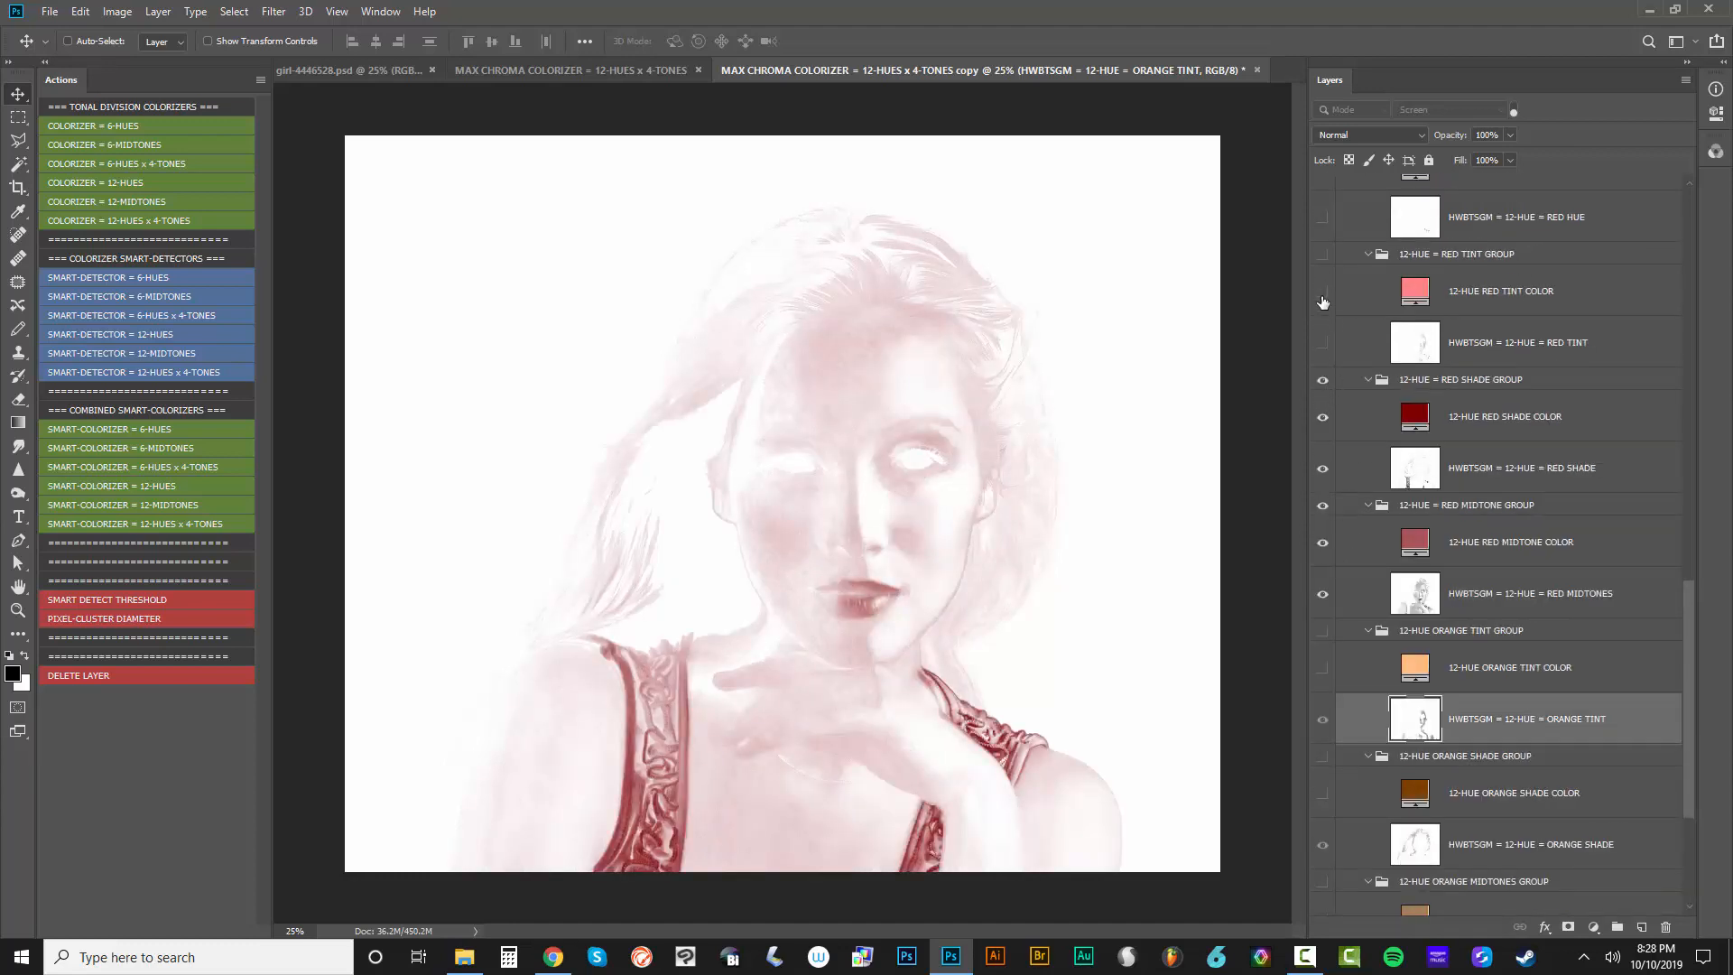
{"action": "left_click", "coordinate": [1323, 290]}
{"action": "left_click", "coordinate": [1323, 291]}
Show all layers of the orange tint, orange shade, orange midtones and azure midtone groups, plus LAYER 0
{"action": "scroll", "coordinate": [1335, 534], "scroll_direction": "down", "scroll_amount": 5}
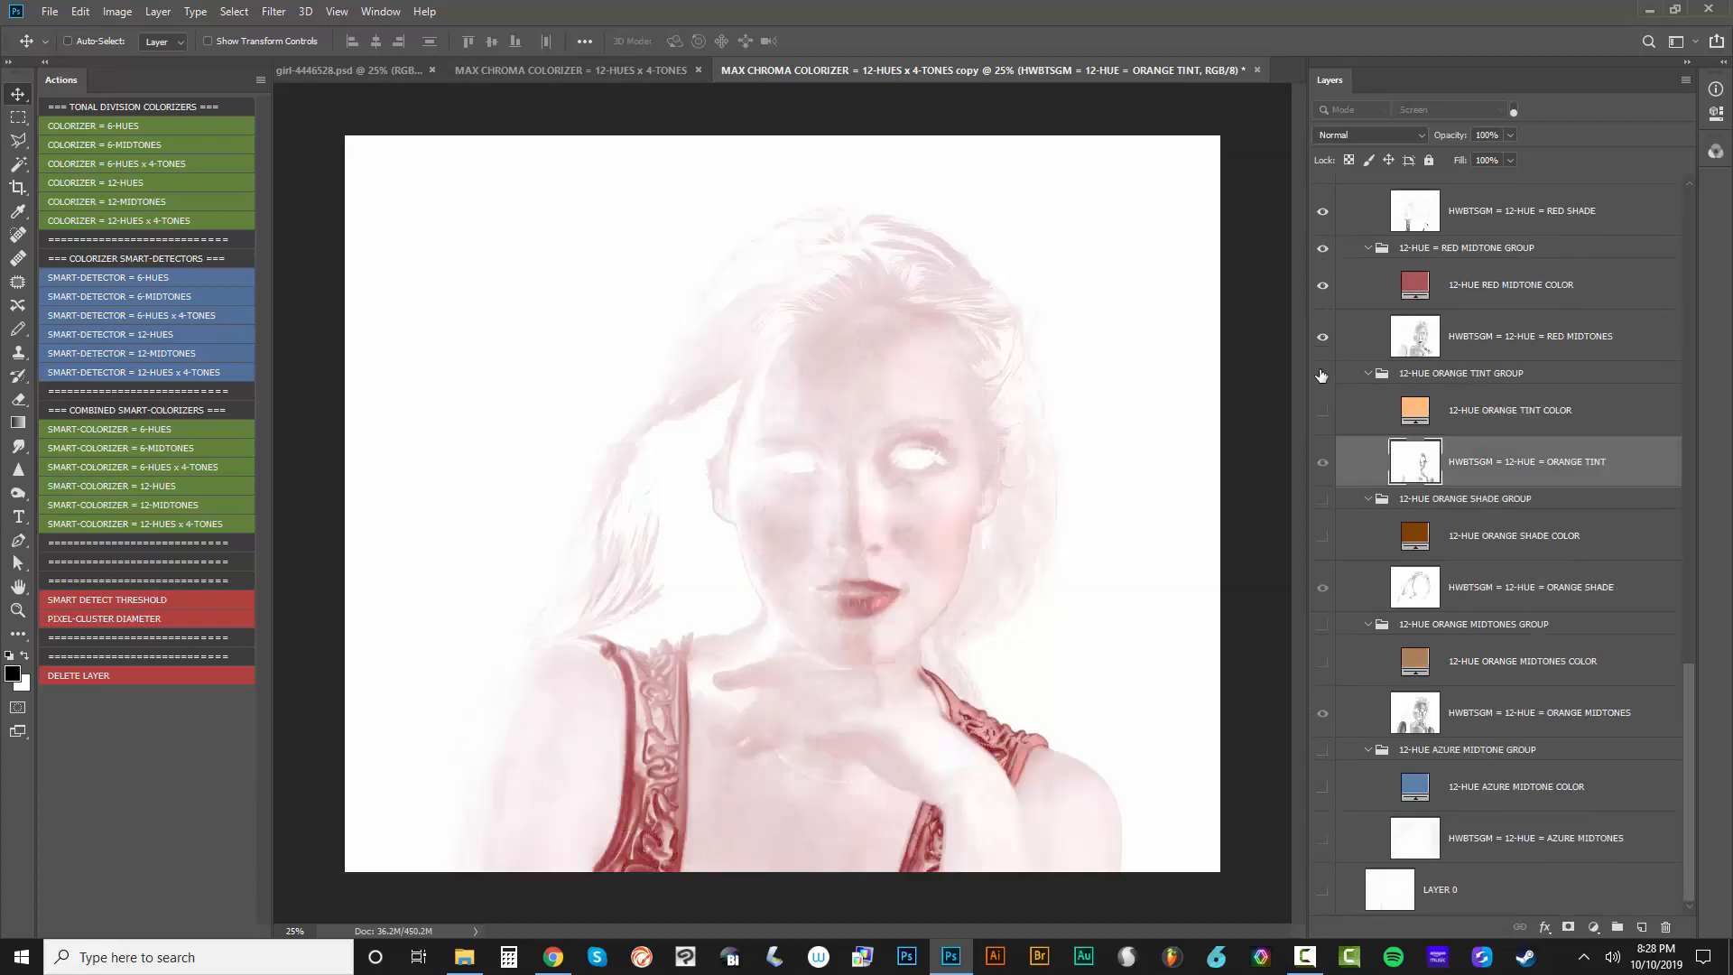
{"action": "left_click_drag", "start_coordinate": [1321, 376], "coordinate": [1323, 836]}
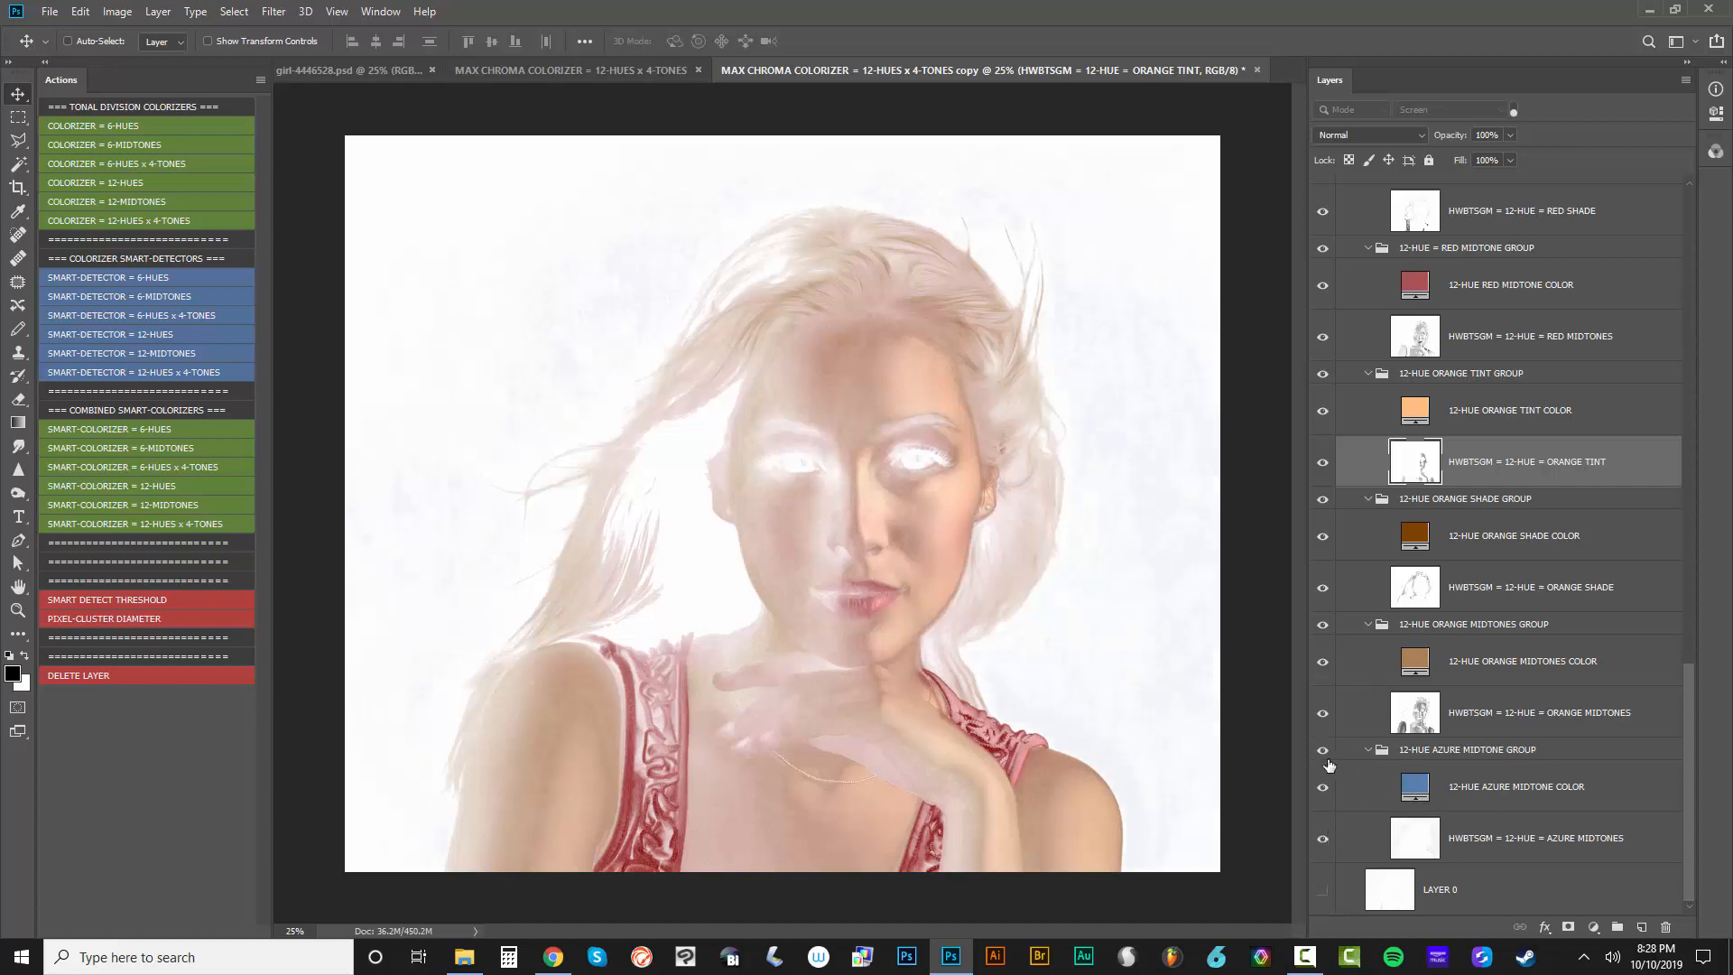
{"action": "left_click_drag", "start_coordinate": [1328, 764], "coordinate": [1324, 844]}
{"action": "left_click", "coordinate": [1328, 890]}
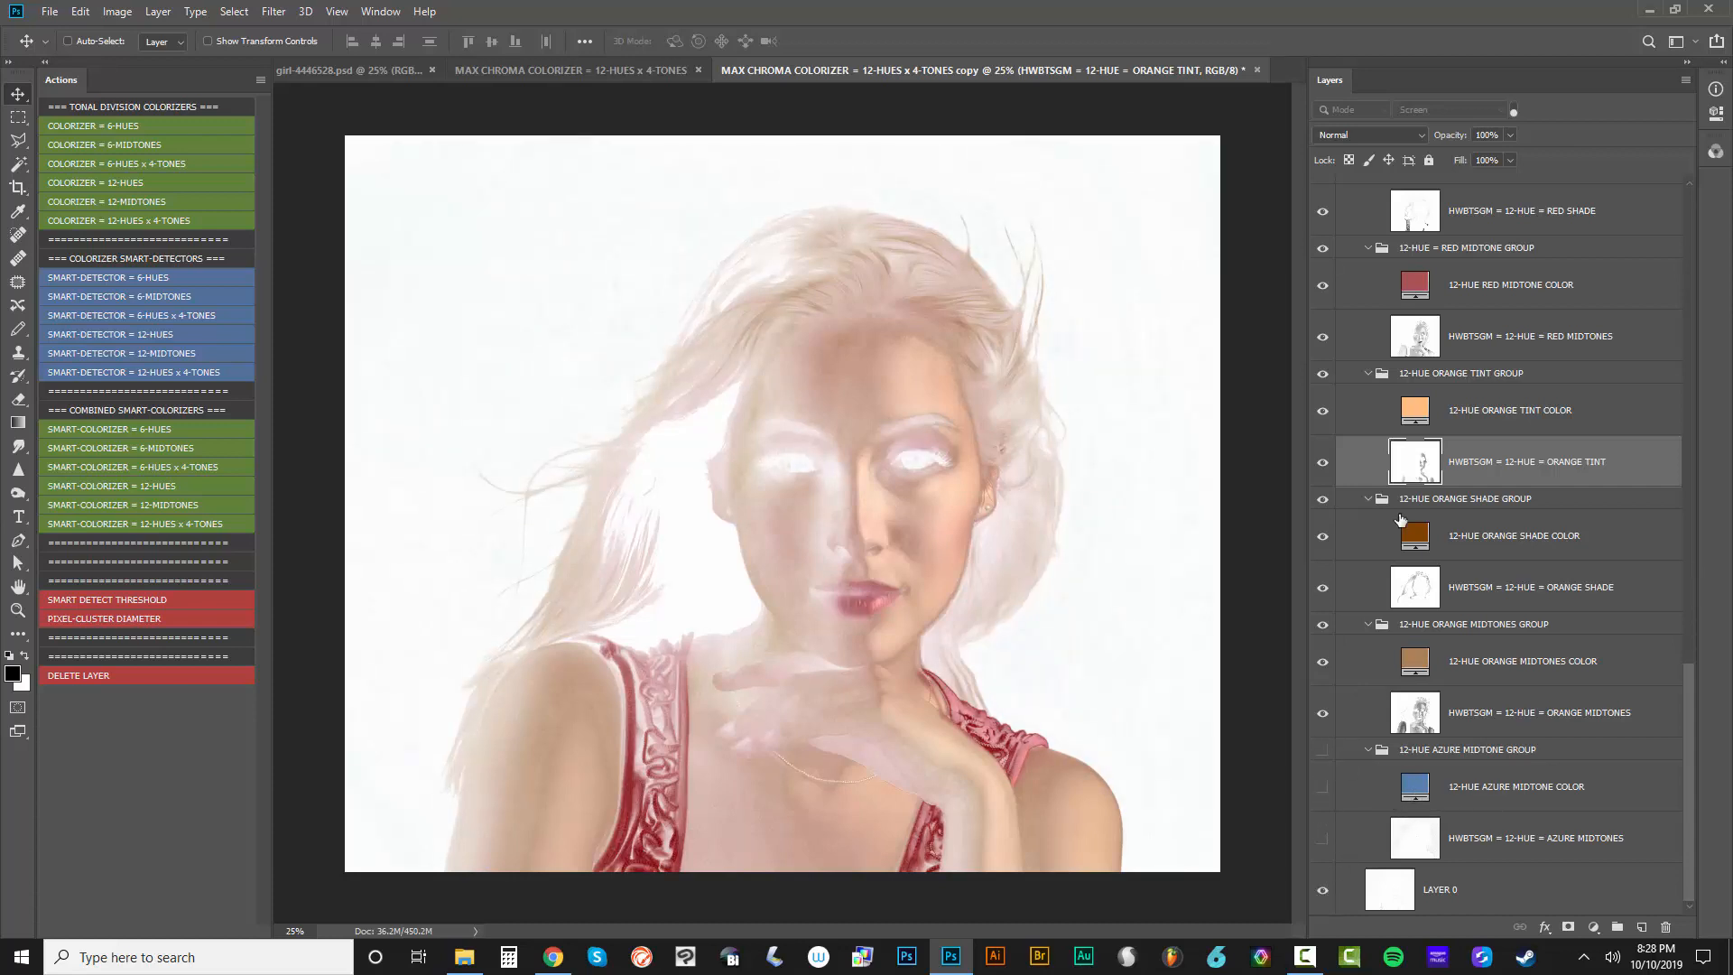
{"action": "scroll", "coordinate": [1398, 520], "scroll_direction": "up", "scroll_amount": 15}
{"action": "scroll", "coordinate": [1354, 551], "scroll_direction": "down", "scroll_amount": 15}
{"action": "left_click_drag", "start_coordinate": [1323, 753], "coordinate": [1328, 838]}
Show all layers of the 12-HUE RED HUE GROUP and the HWBTSGM TRI-TONE BLACK GROUP
{"action": "scroll", "coordinate": [1357, 505], "scroll_direction": "up", "scroll_amount": 12}
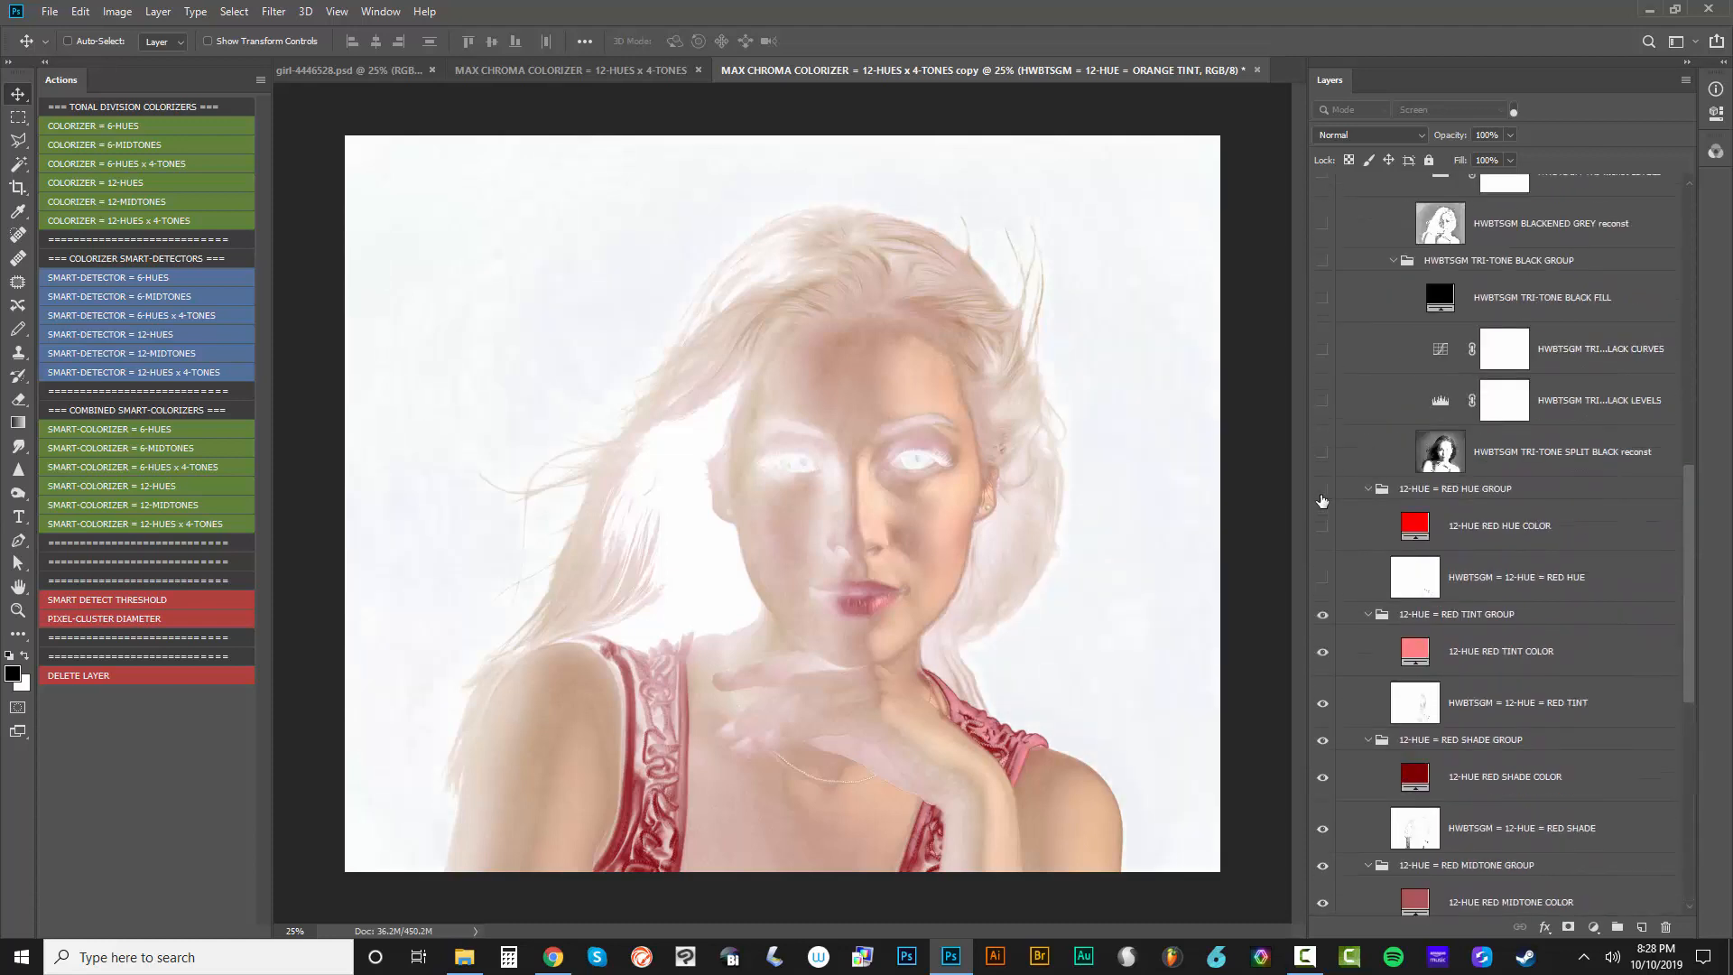
{"action": "left_click_drag", "start_coordinate": [1322, 499], "coordinate": [1323, 577]}
{"action": "scroll", "coordinate": [1353, 541], "scroll_direction": "up", "scroll_amount": 10}
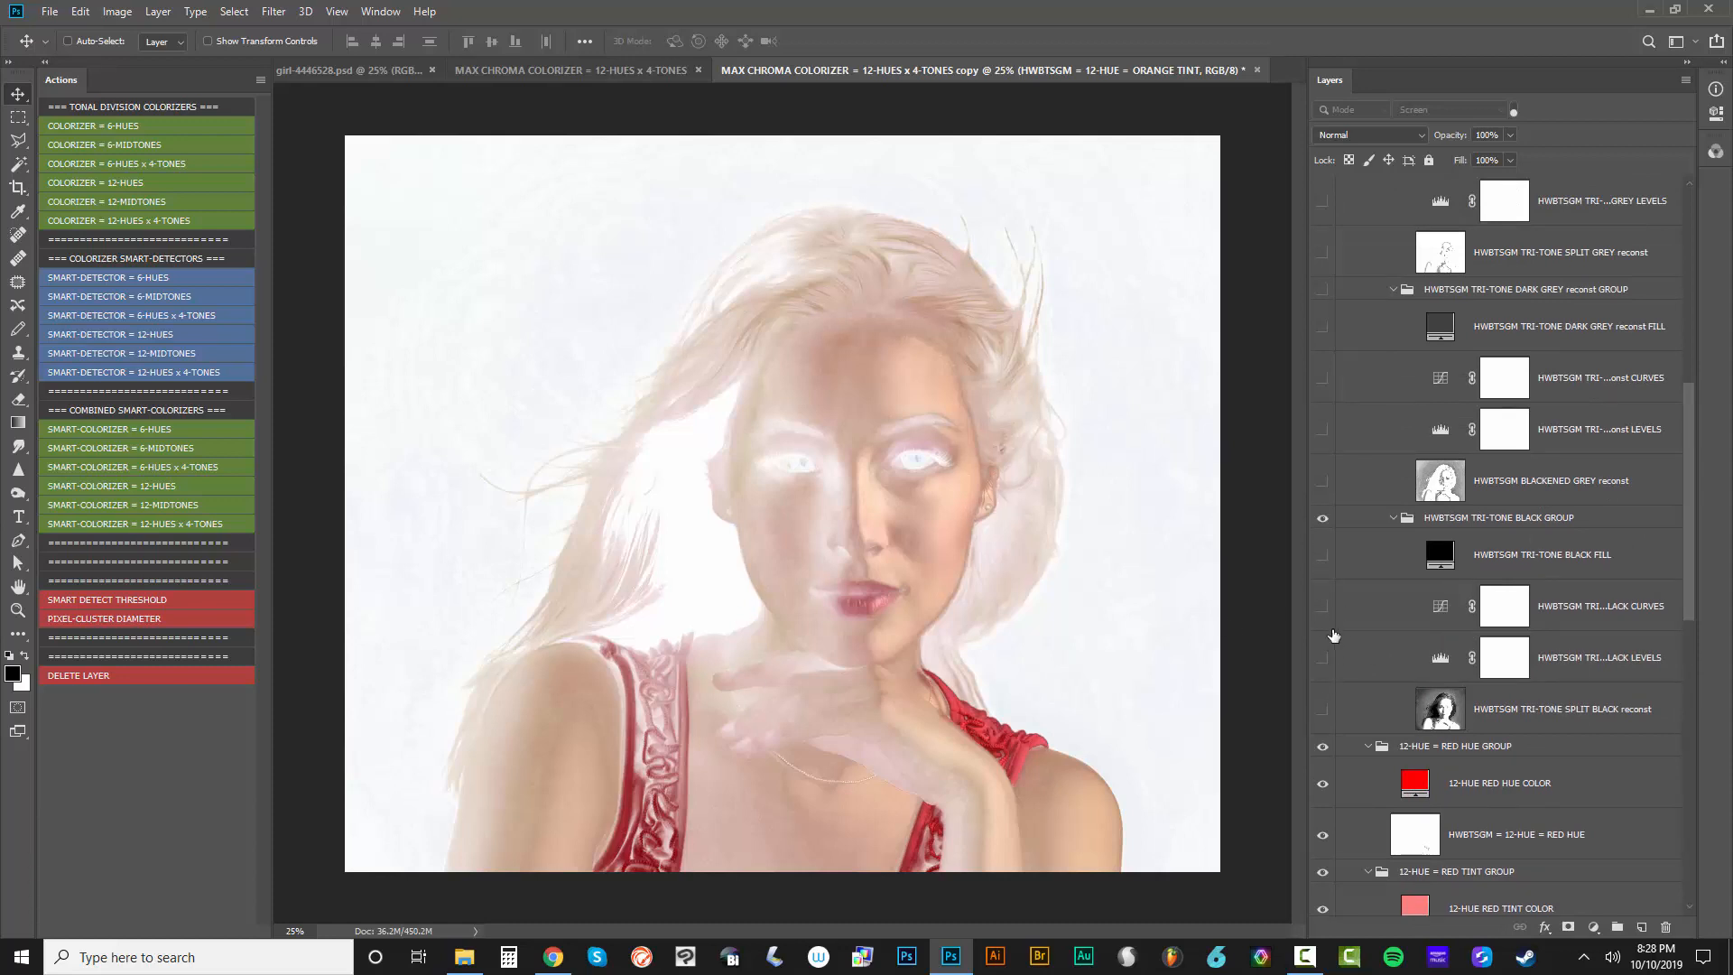
{"action": "left_click_drag", "start_coordinate": [1322, 517], "coordinate": [1324, 704]}
Show all layers of the HWBTSGM TRI-TONE DARK GREY and MED GREY reconst groups
{"action": "scroll", "coordinate": [1357, 571], "scroll_direction": "up", "scroll_amount": 3}
{"action": "scroll", "coordinate": [1356, 571], "scroll_direction": "up", "scroll_amount": 3}
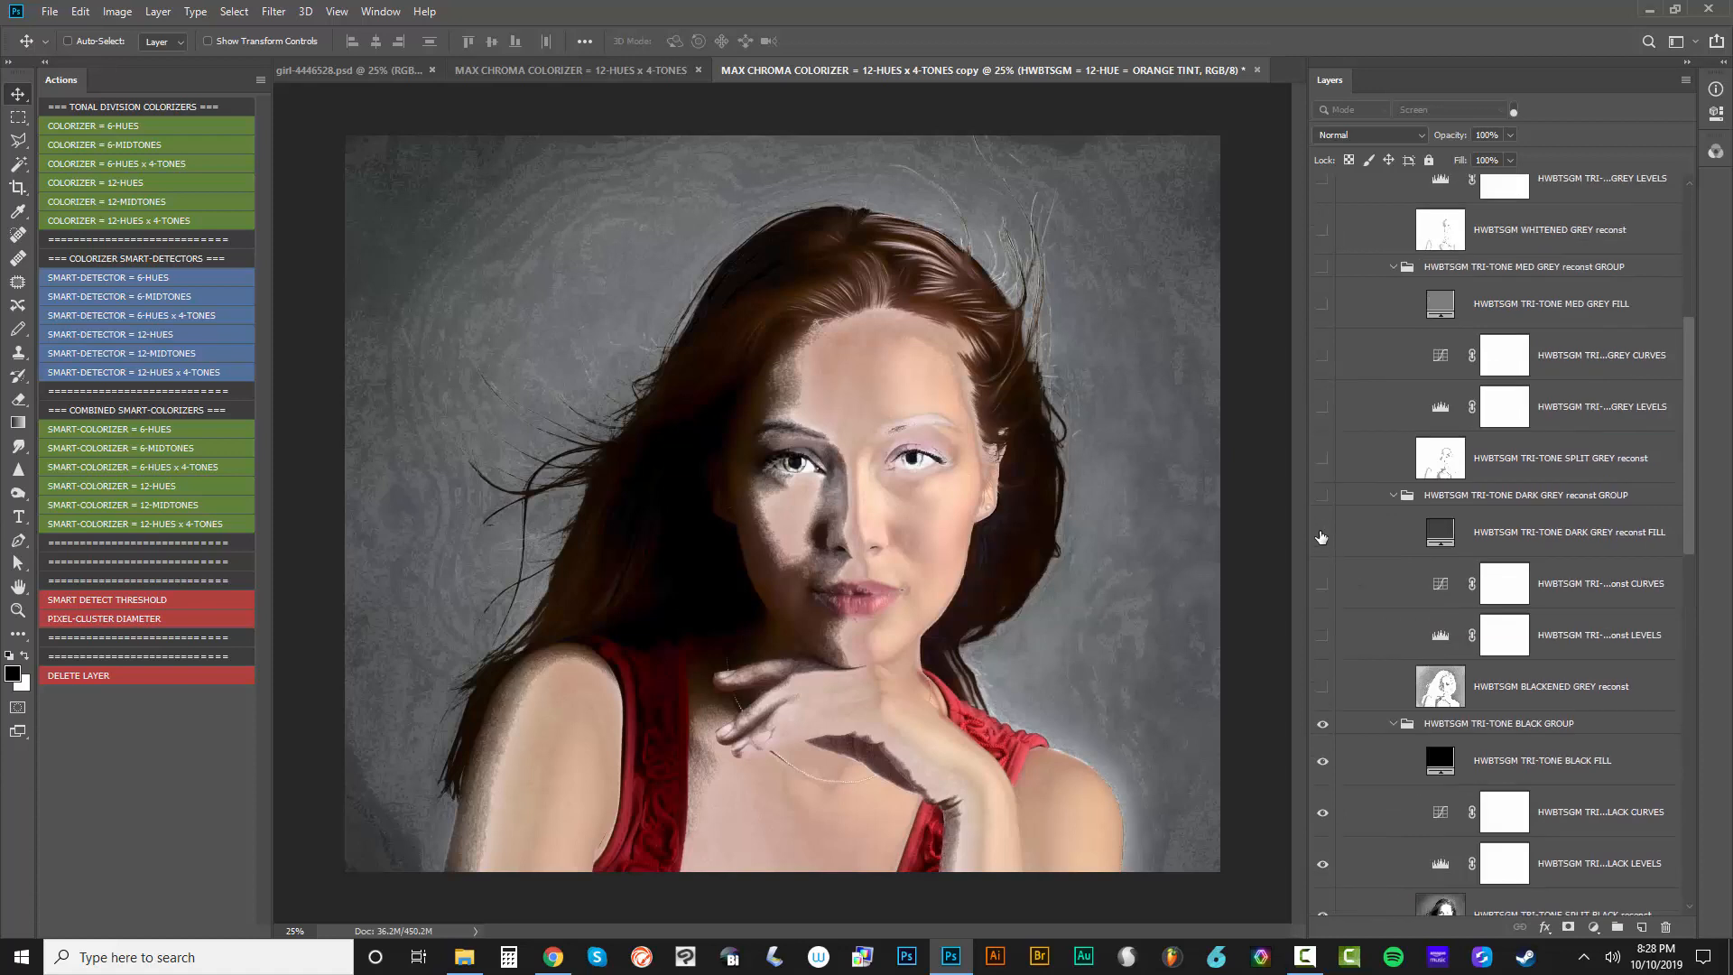
{"action": "left_click_drag", "start_coordinate": [1322, 495], "coordinate": [1323, 686]}
{"action": "scroll", "coordinate": [1356, 564], "scroll_direction": "up", "scroll_amount": 3}
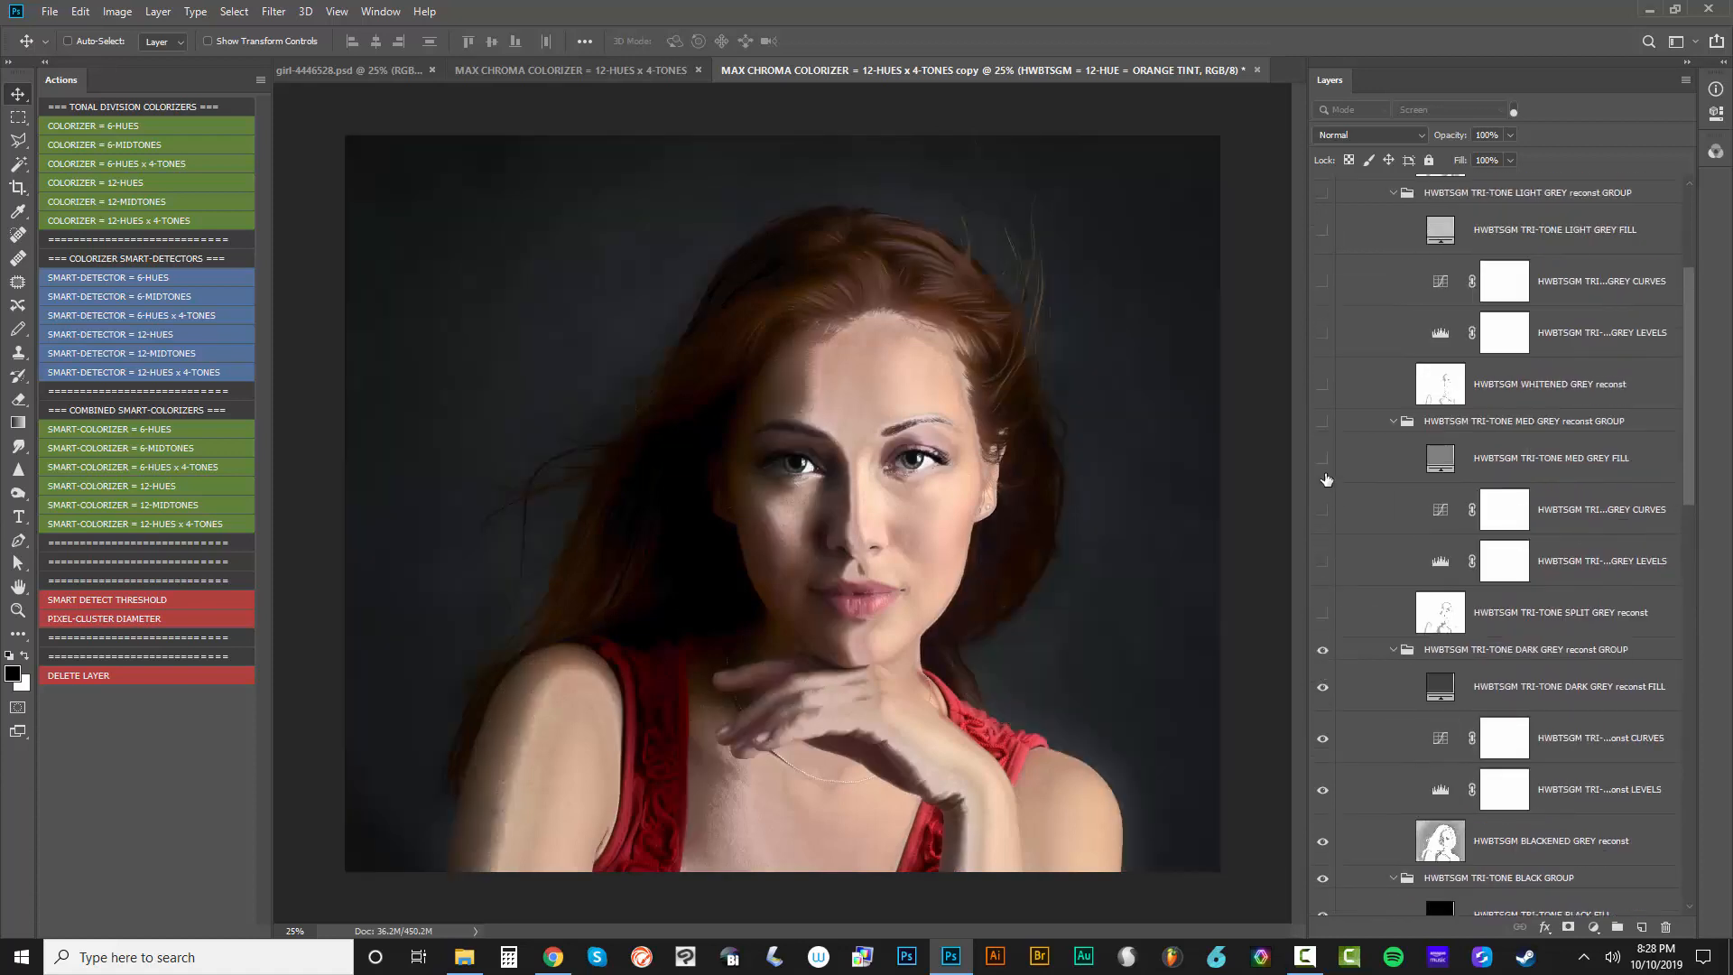
{"action": "left_click_drag", "start_coordinate": [1323, 422], "coordinate": [1324, 614]}
Show all layers of the HWBTSGM TRI-TONE LIGHT GREY reconst group and the SPLIT WHITE COLORIZE group
{"action": "scroll", "coordinate": [1342, 478], "scroll_direction": "up", "scroll_amount": 3}
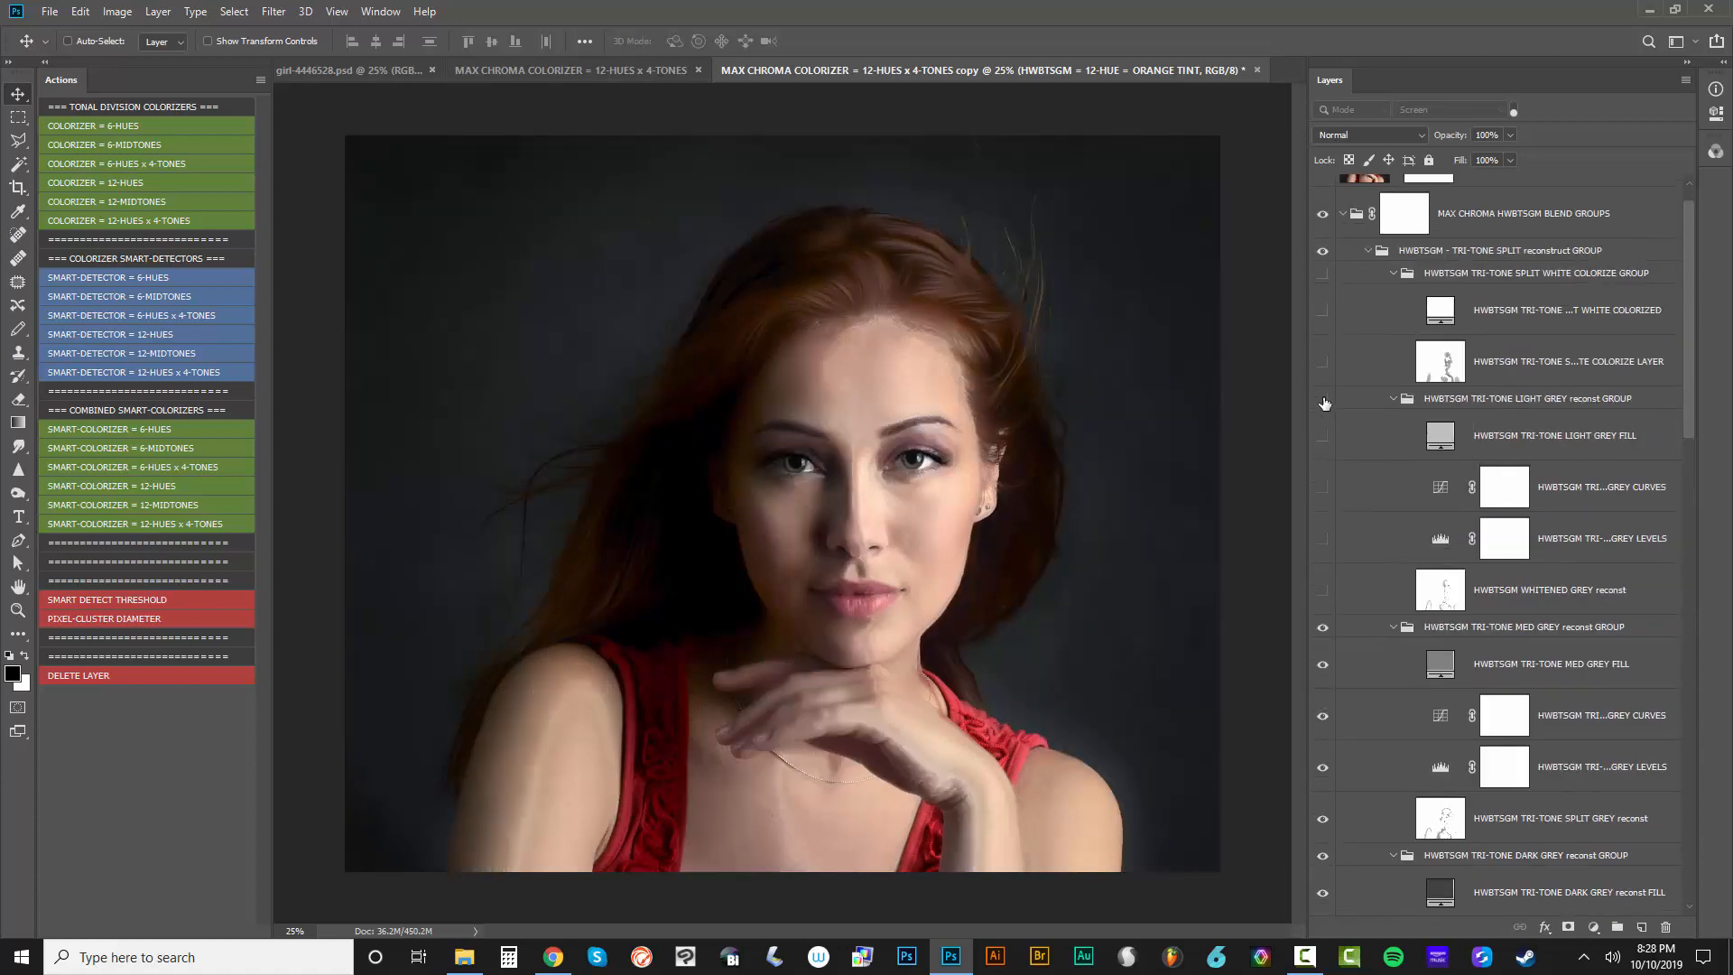
{"action": "left_click_drag", "start_coordinate": [1322, 398], "coordinate": [1363, 588]}
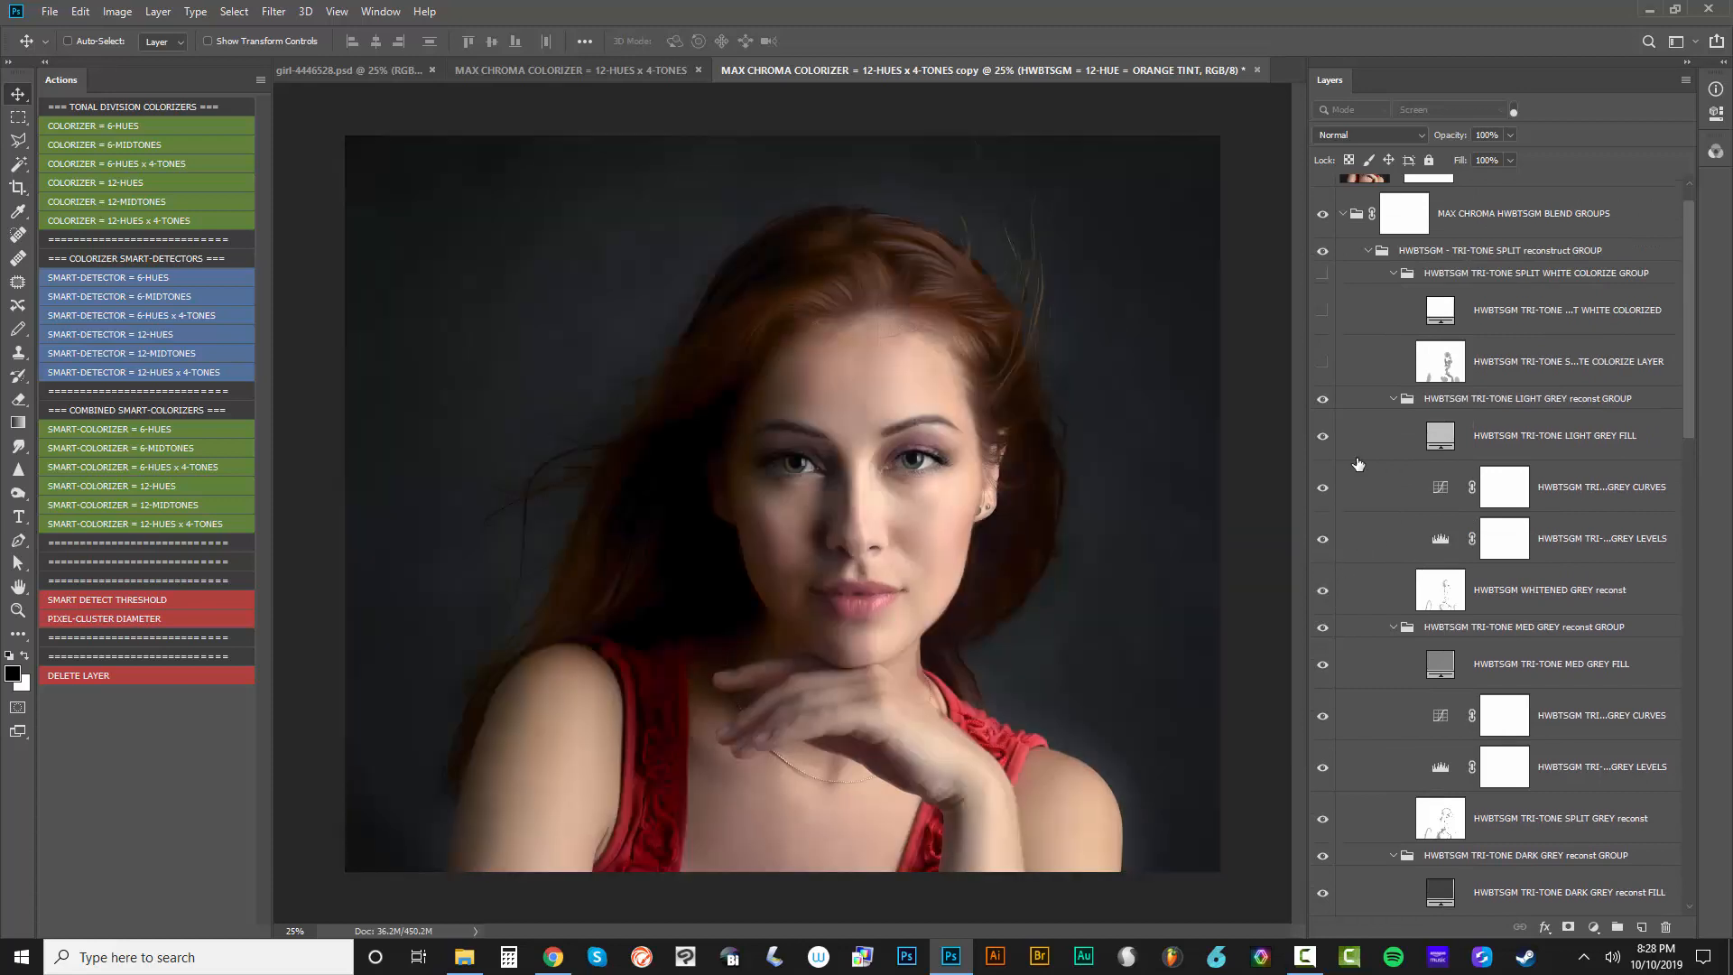
{"action": "left_click_drag", "start_coordinate": [1323, 278], "coordinate": [1327, 365]}
Turn the Screen-mode layer filter back on and narrow the layer list to enlarge the canvas area
{"action": "scroll", "coordinate": [1498, 523], "scroll_direction": "down", "scroll_amount": 3}
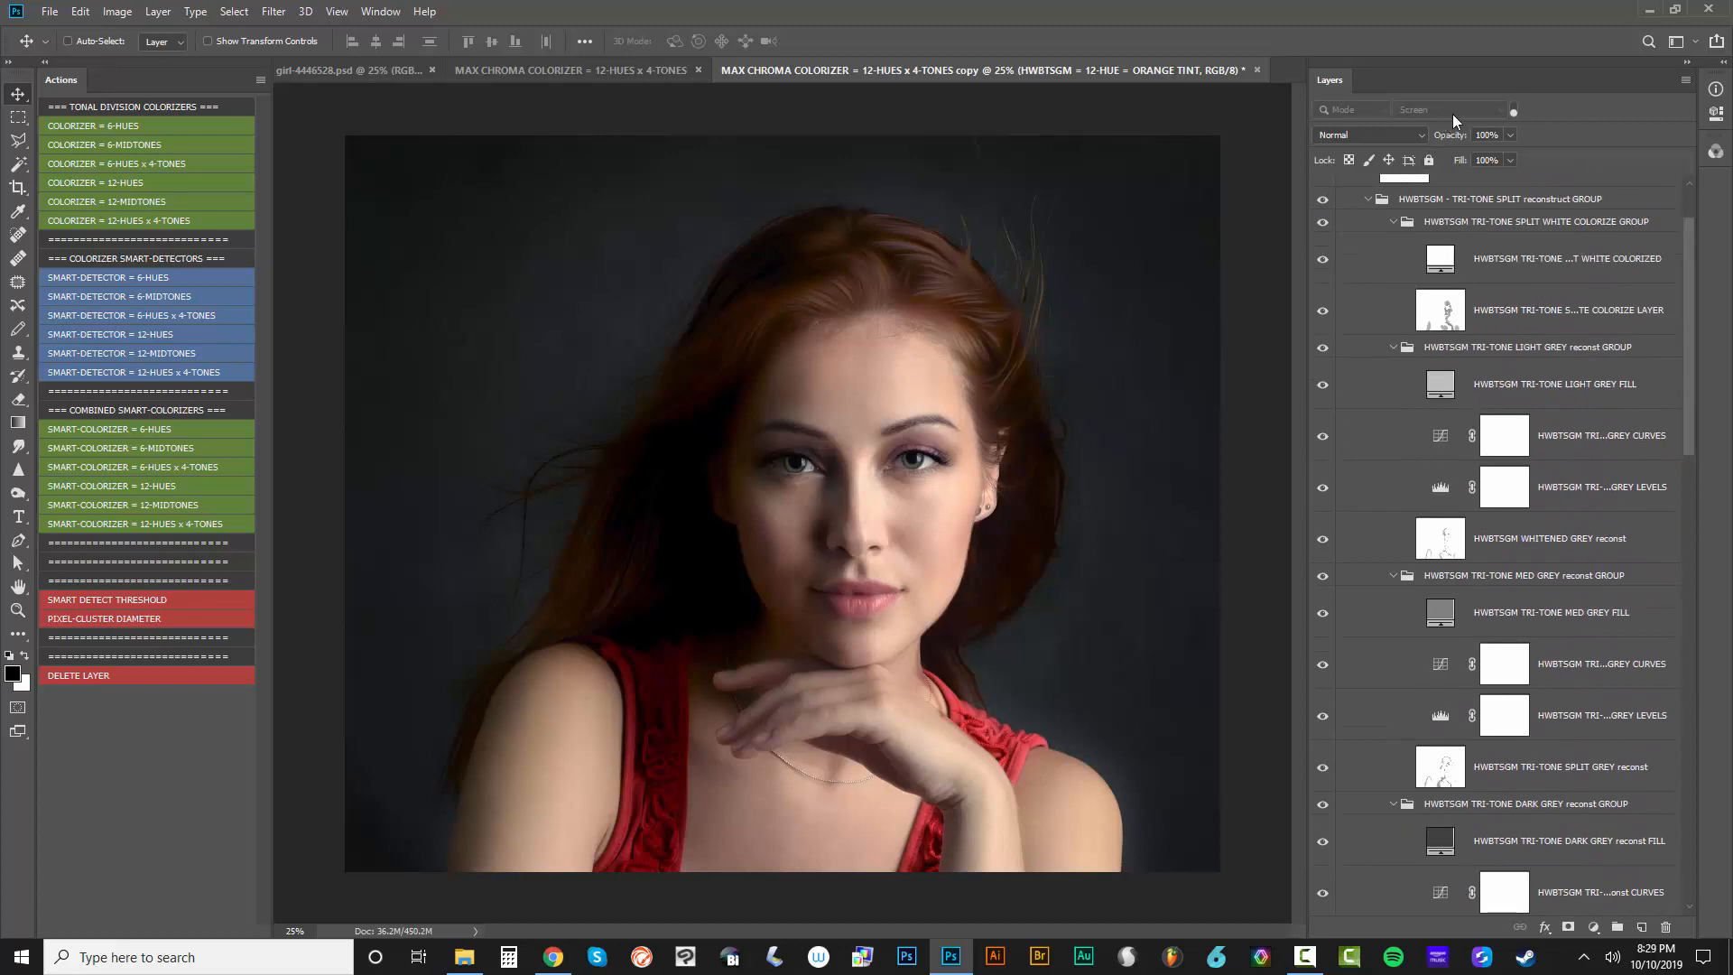
{"action": "left_click", "coordinate": [1513, 110]}
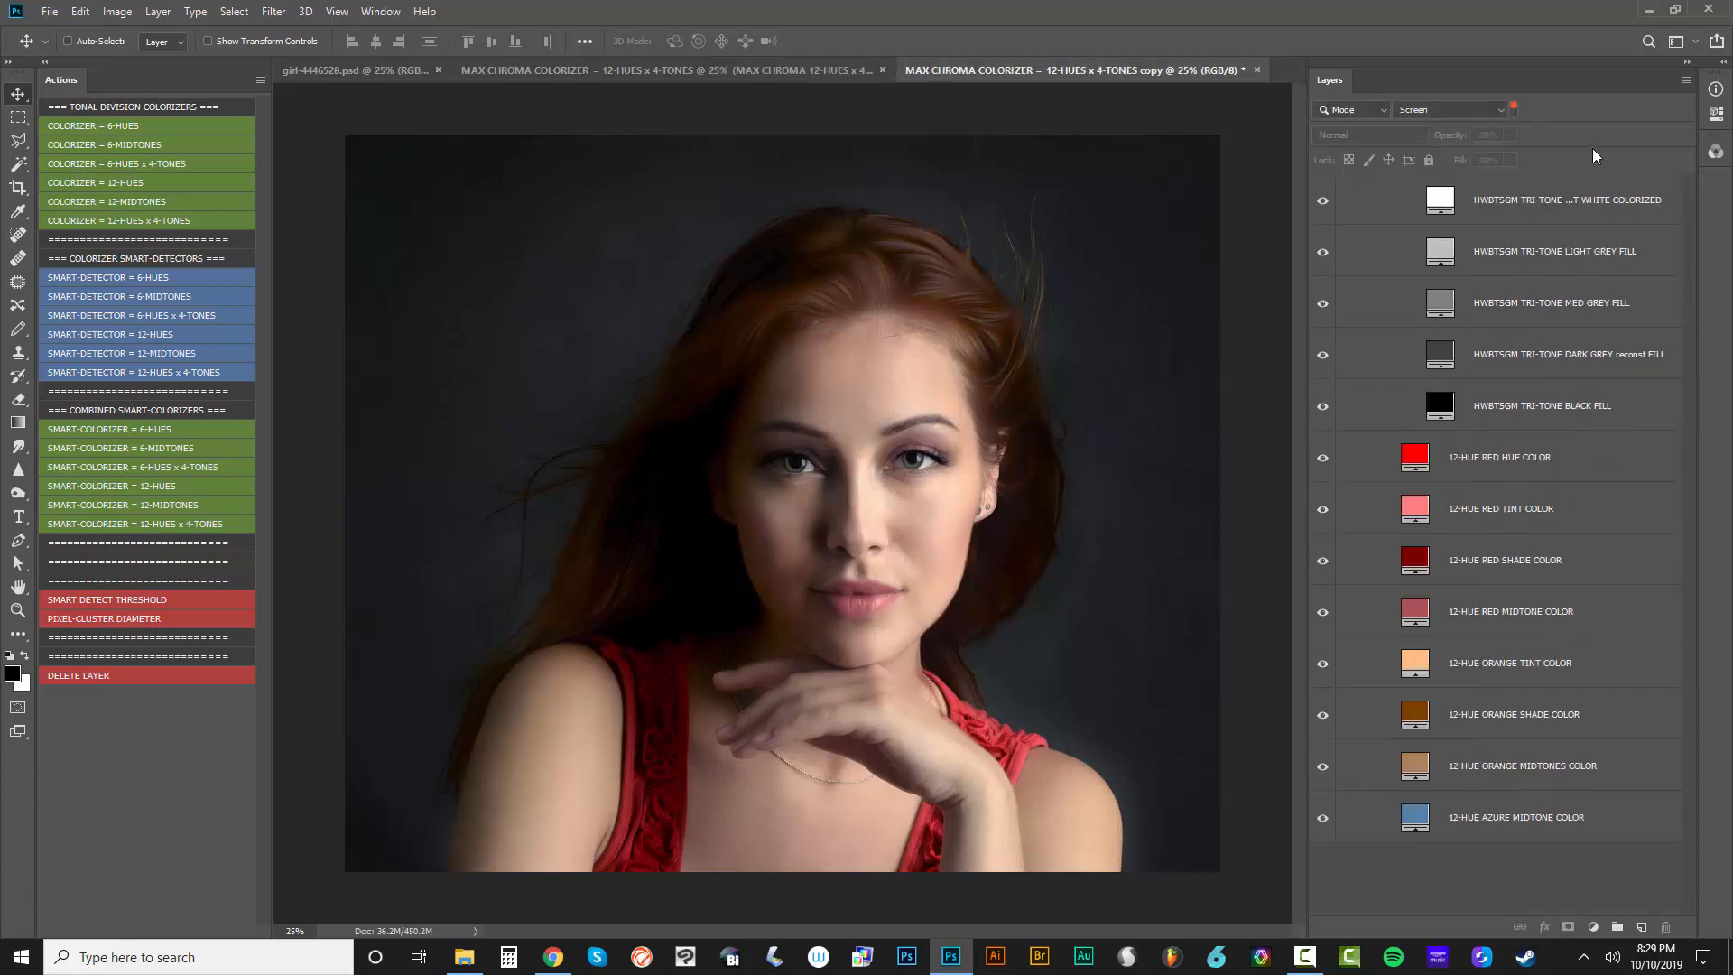
{"action": "left_click_drag", "start_coordinate": [1307, 375], "coordinate": [1466, 388]}
Recolor the 12-HUE ORANGE SHADE COLOR fill layer from orange-brown to a deep blue
{"action": "double_click", "coordinate": [1577, 467]}
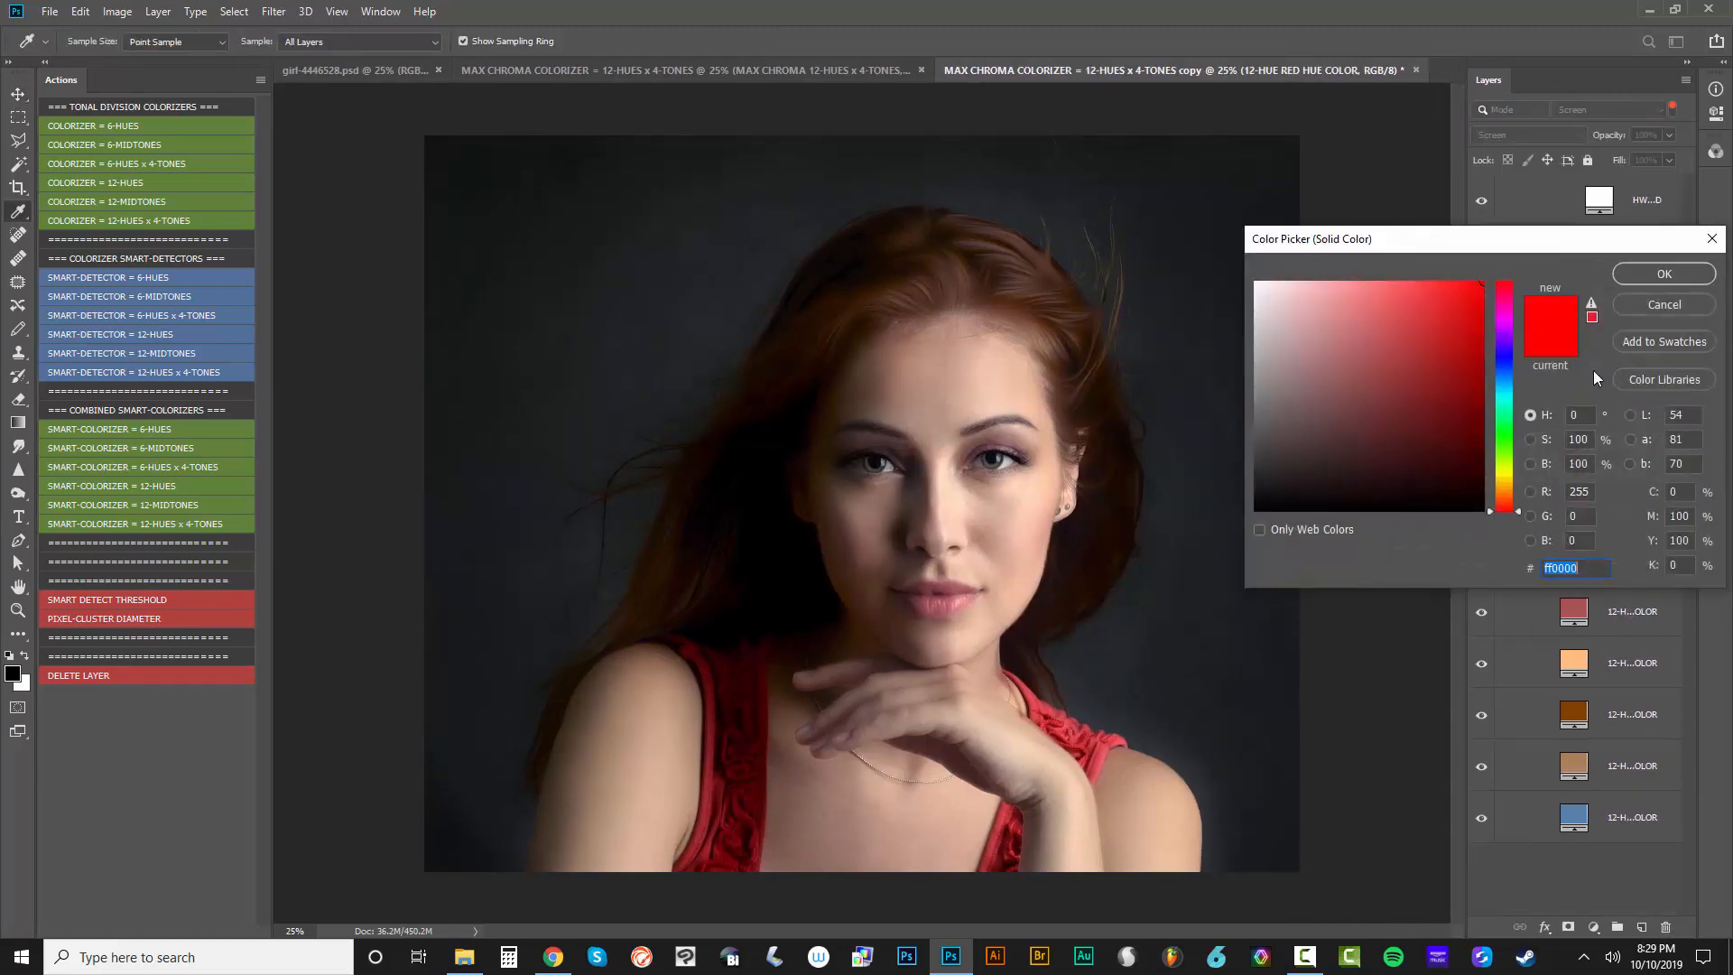
{"action": "left_click", "coordinate": [1637, 303]}
{"action": "double_click", "coordinate": [1577, 717]}
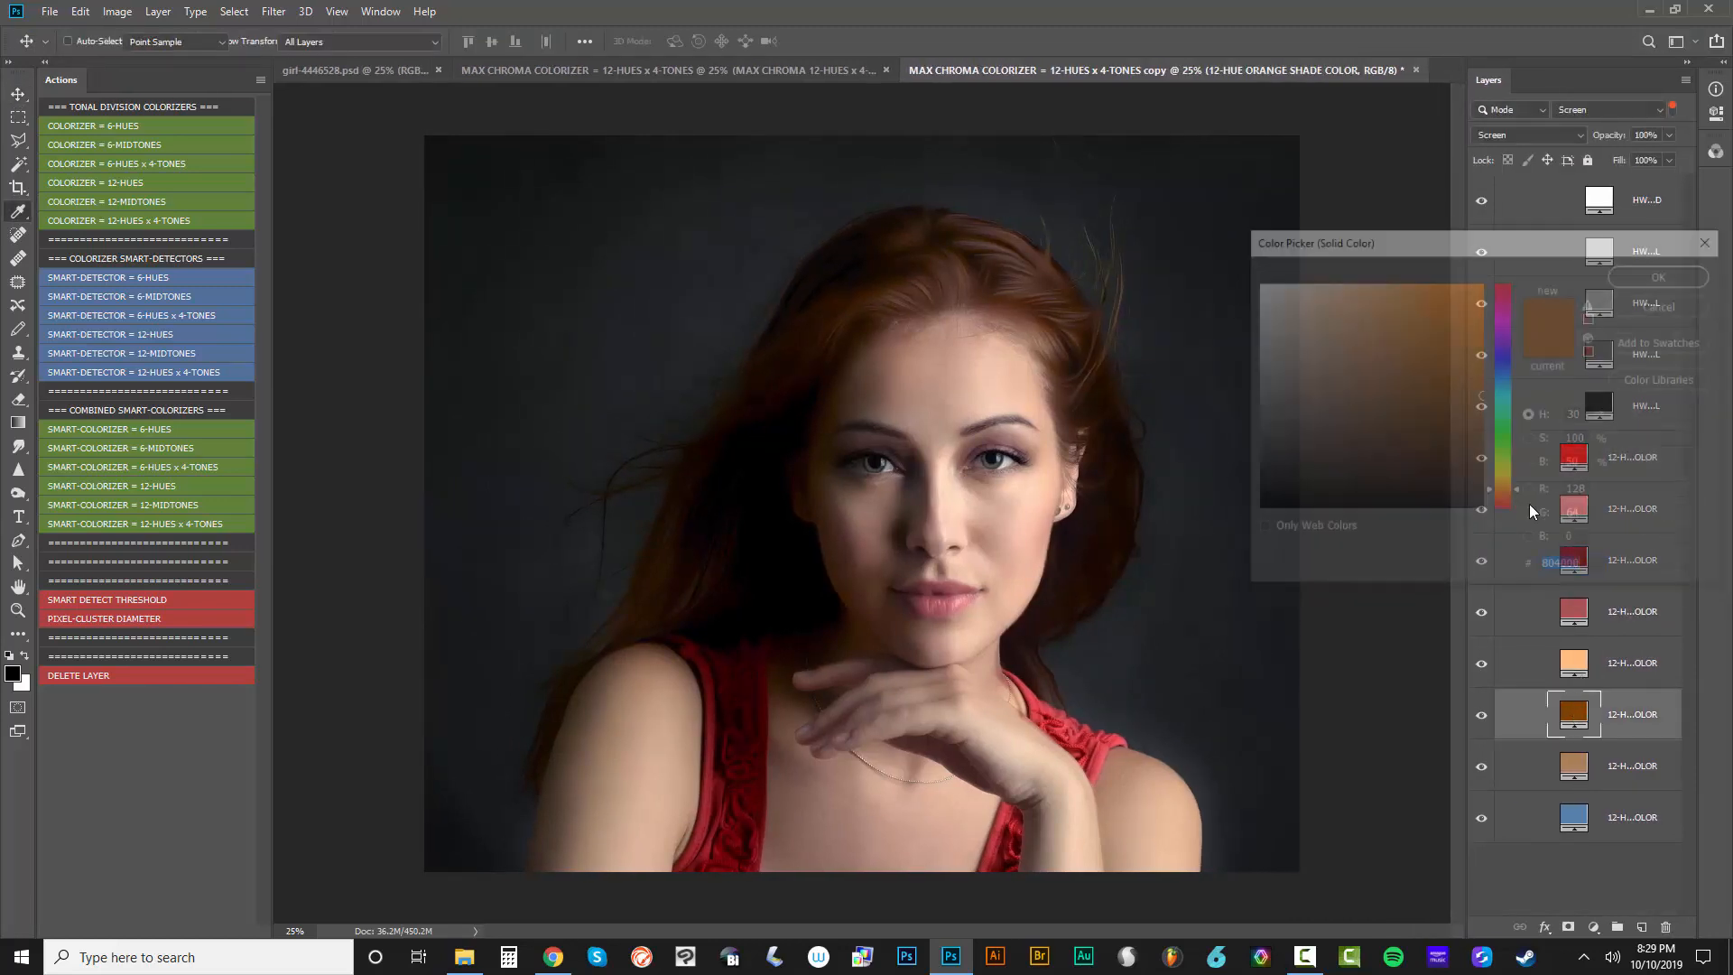
{"action": "left_click_drag", "start_coordinate": [1467, 404], "coordinate": [1466, 344]}
{"action": "left_click", "coordinate": [1654, 282]}
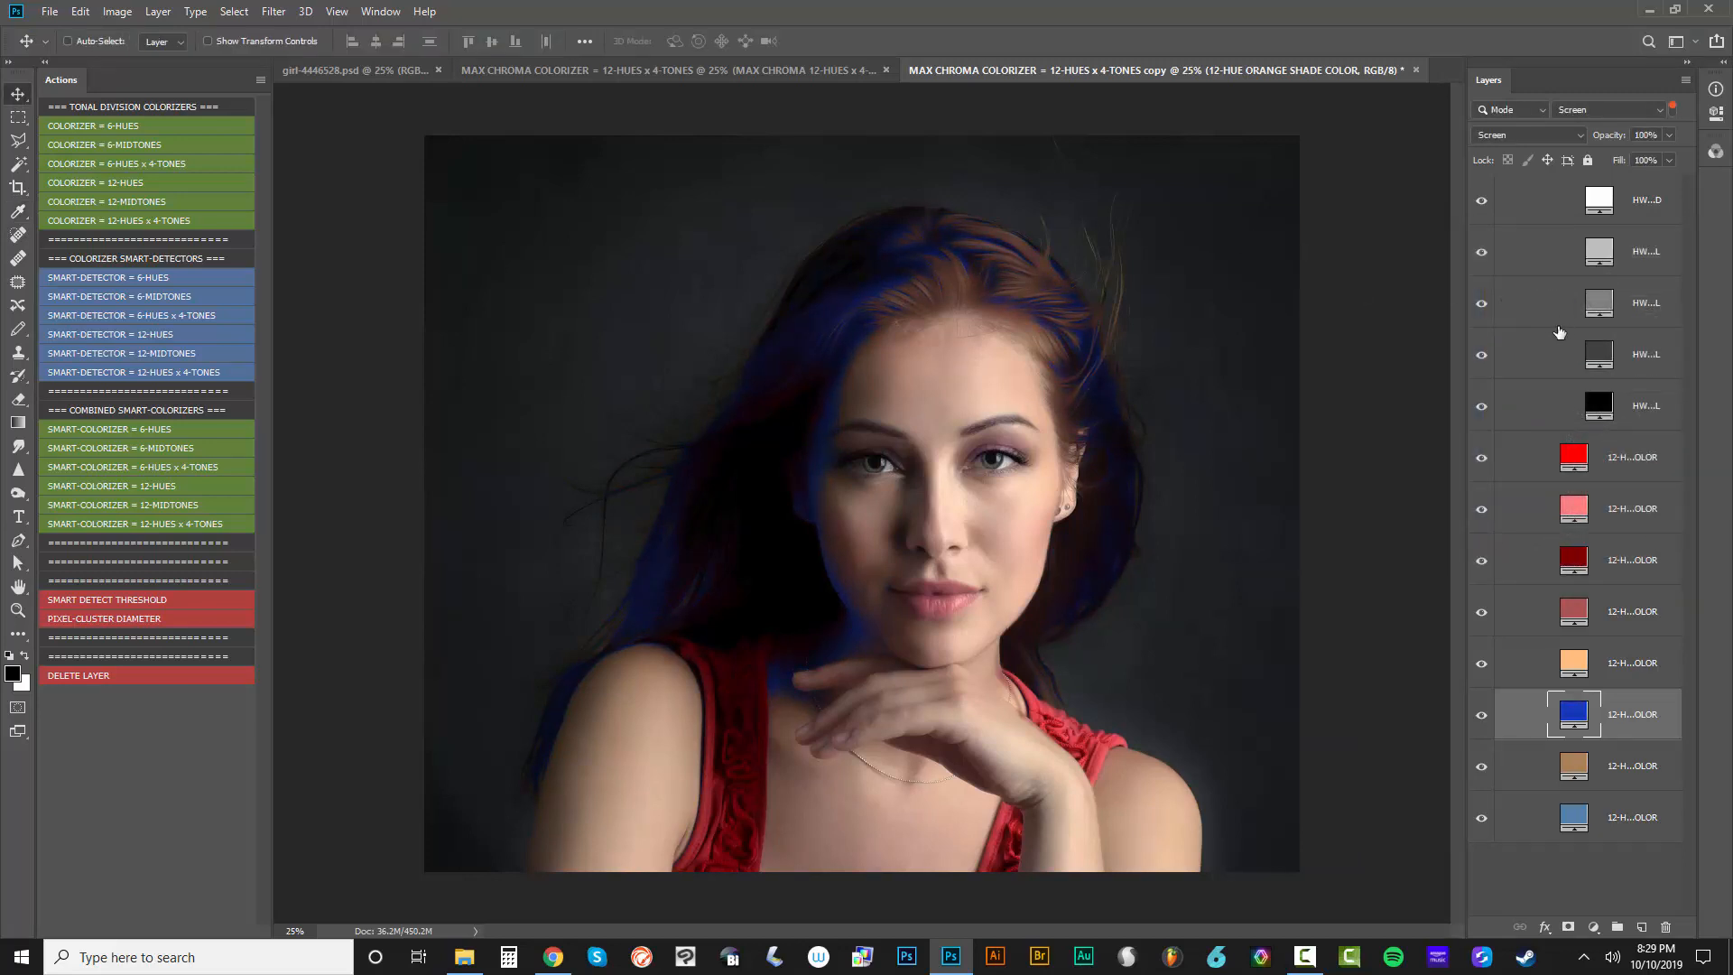
Open the MAX CHROMA HCWB 6-HUES, BLACK, GREY, WHITE SMART-OBJECT COLORIZER 16-BIT PSD from the desktop in Photoshop
{"action": "left_click", "coordinate": [428, 70]}
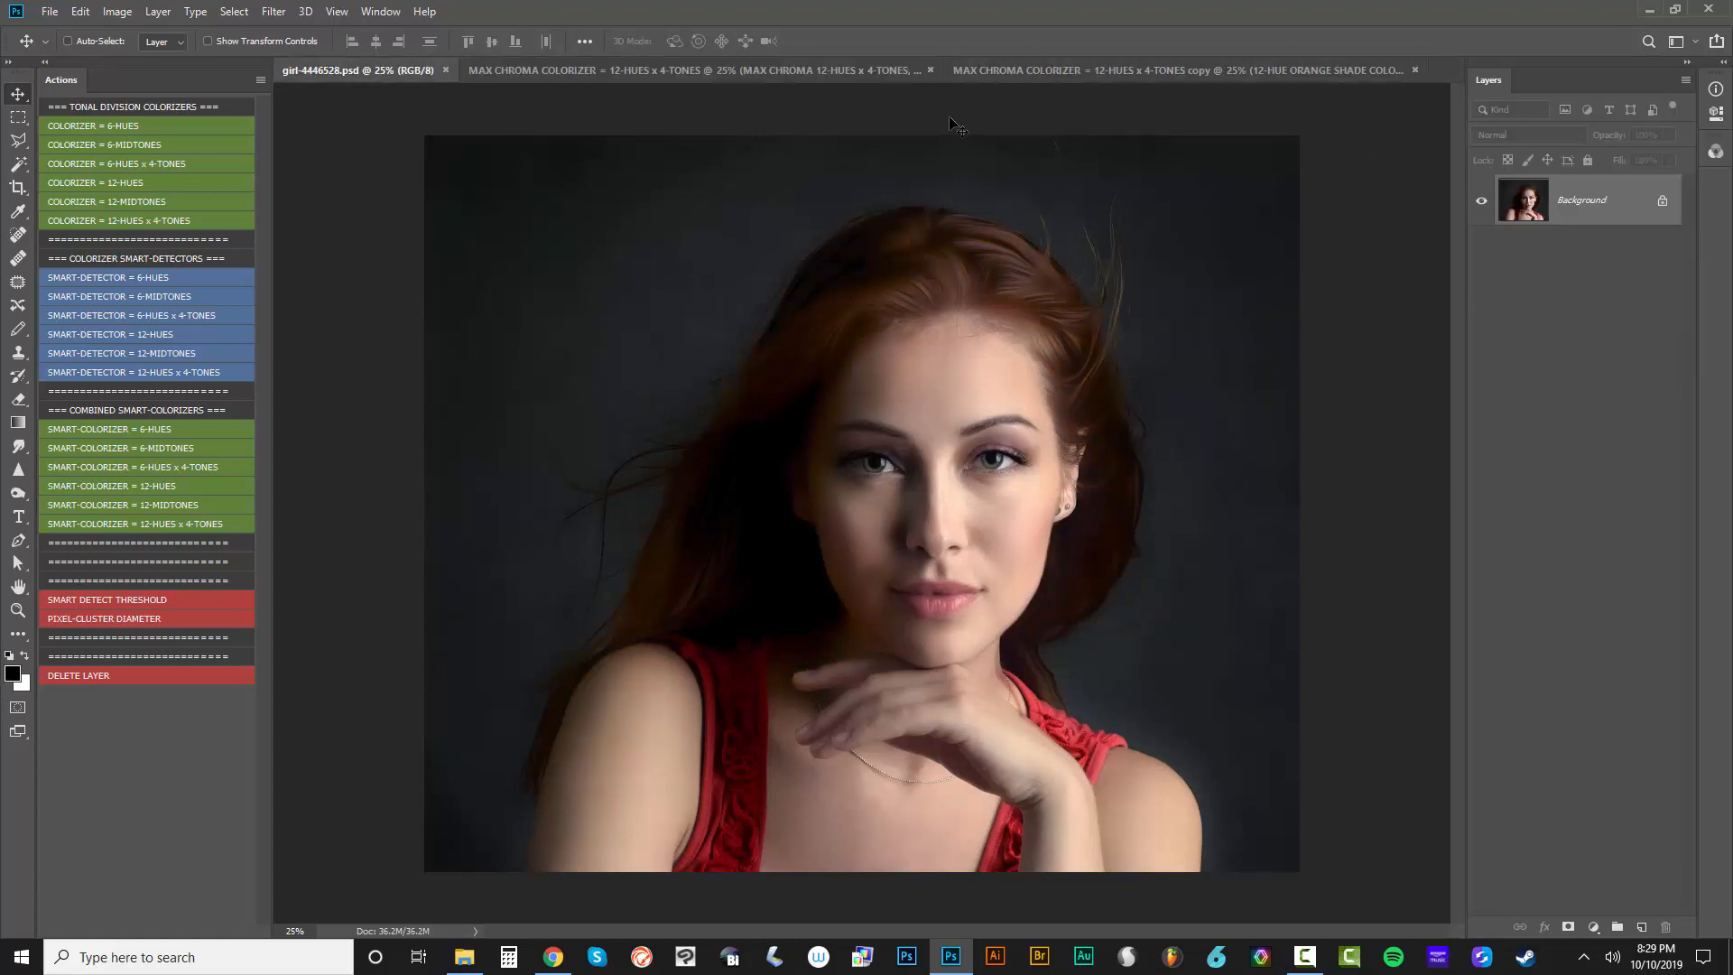
{"action": "left_click", "coordinate": [1647, 9]}
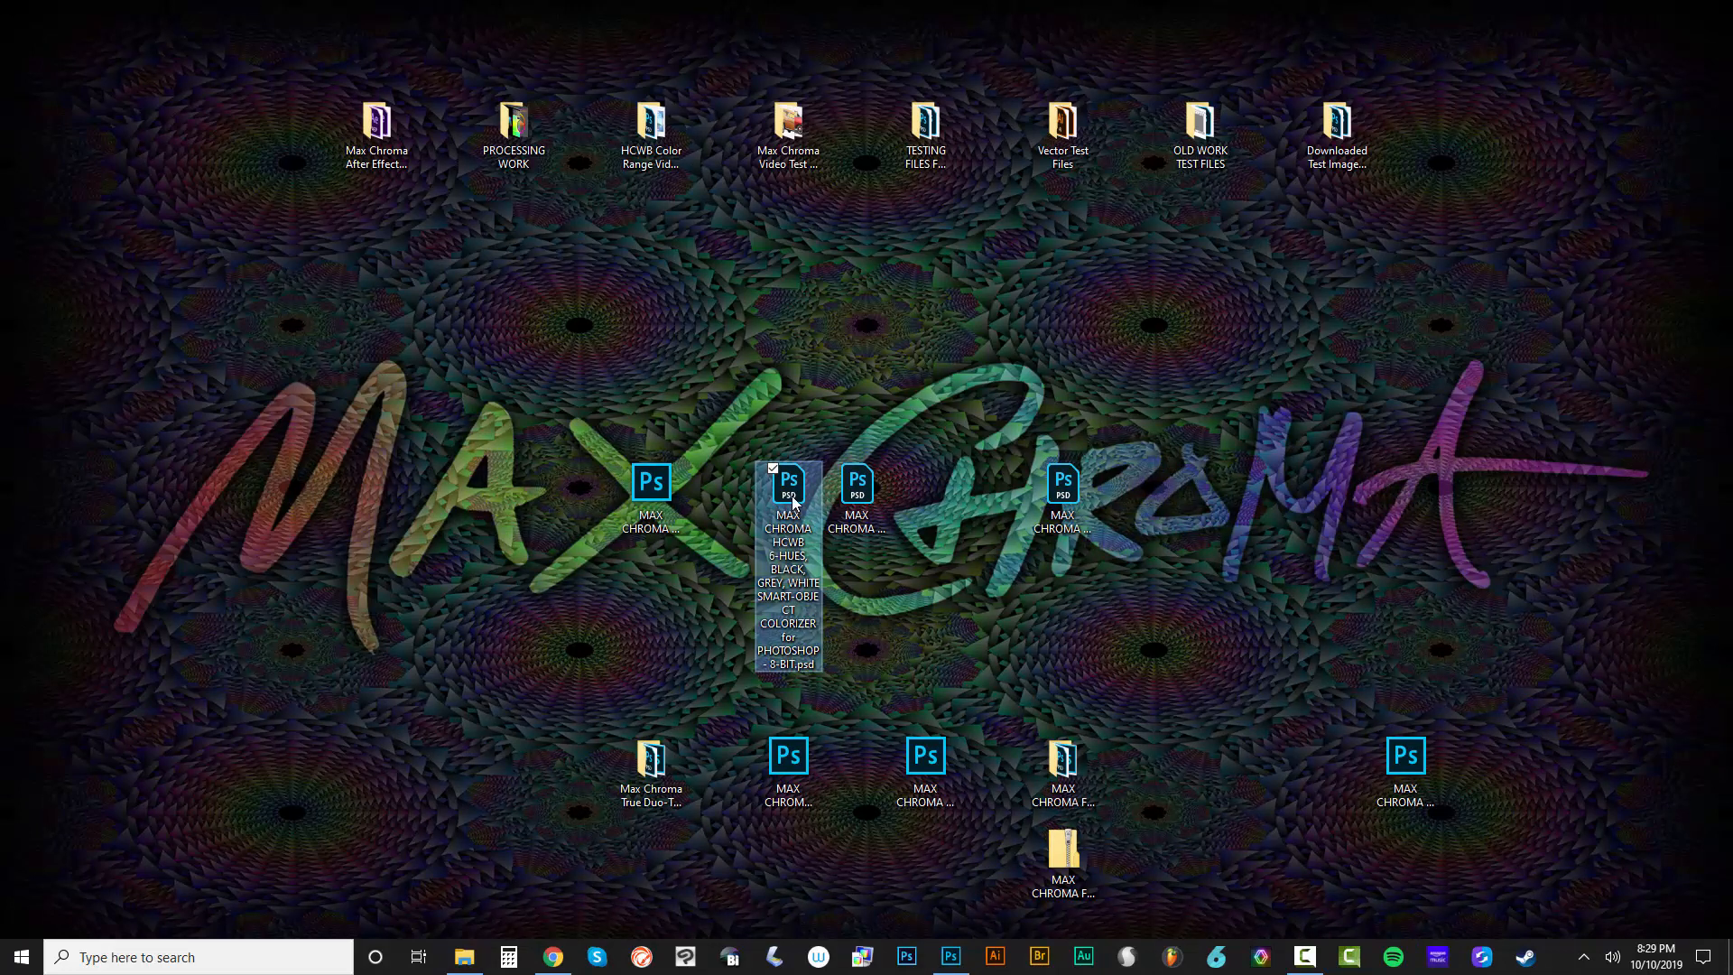
{"action": "left_click_drag", "start_coordinate": [857, 492], "coordinate": [1148, 34]}
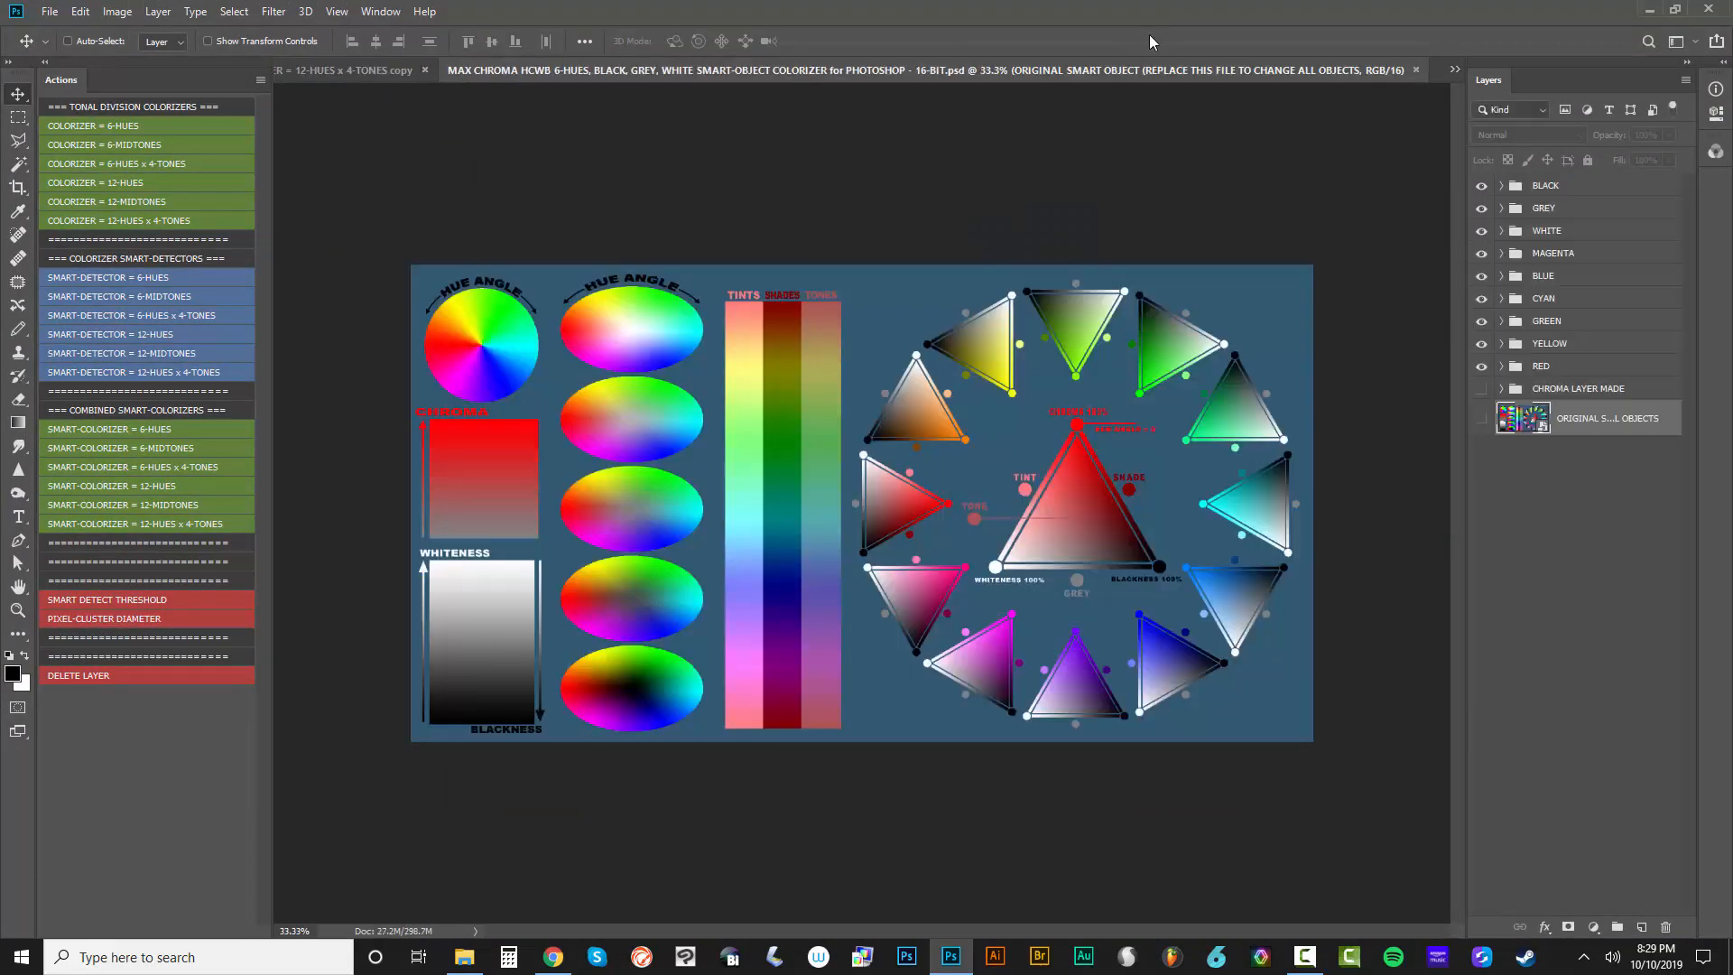
Select and copy the whole portrait in girl-4446528.psd
{"action": "left_click", "coordinate": [380, 11]}
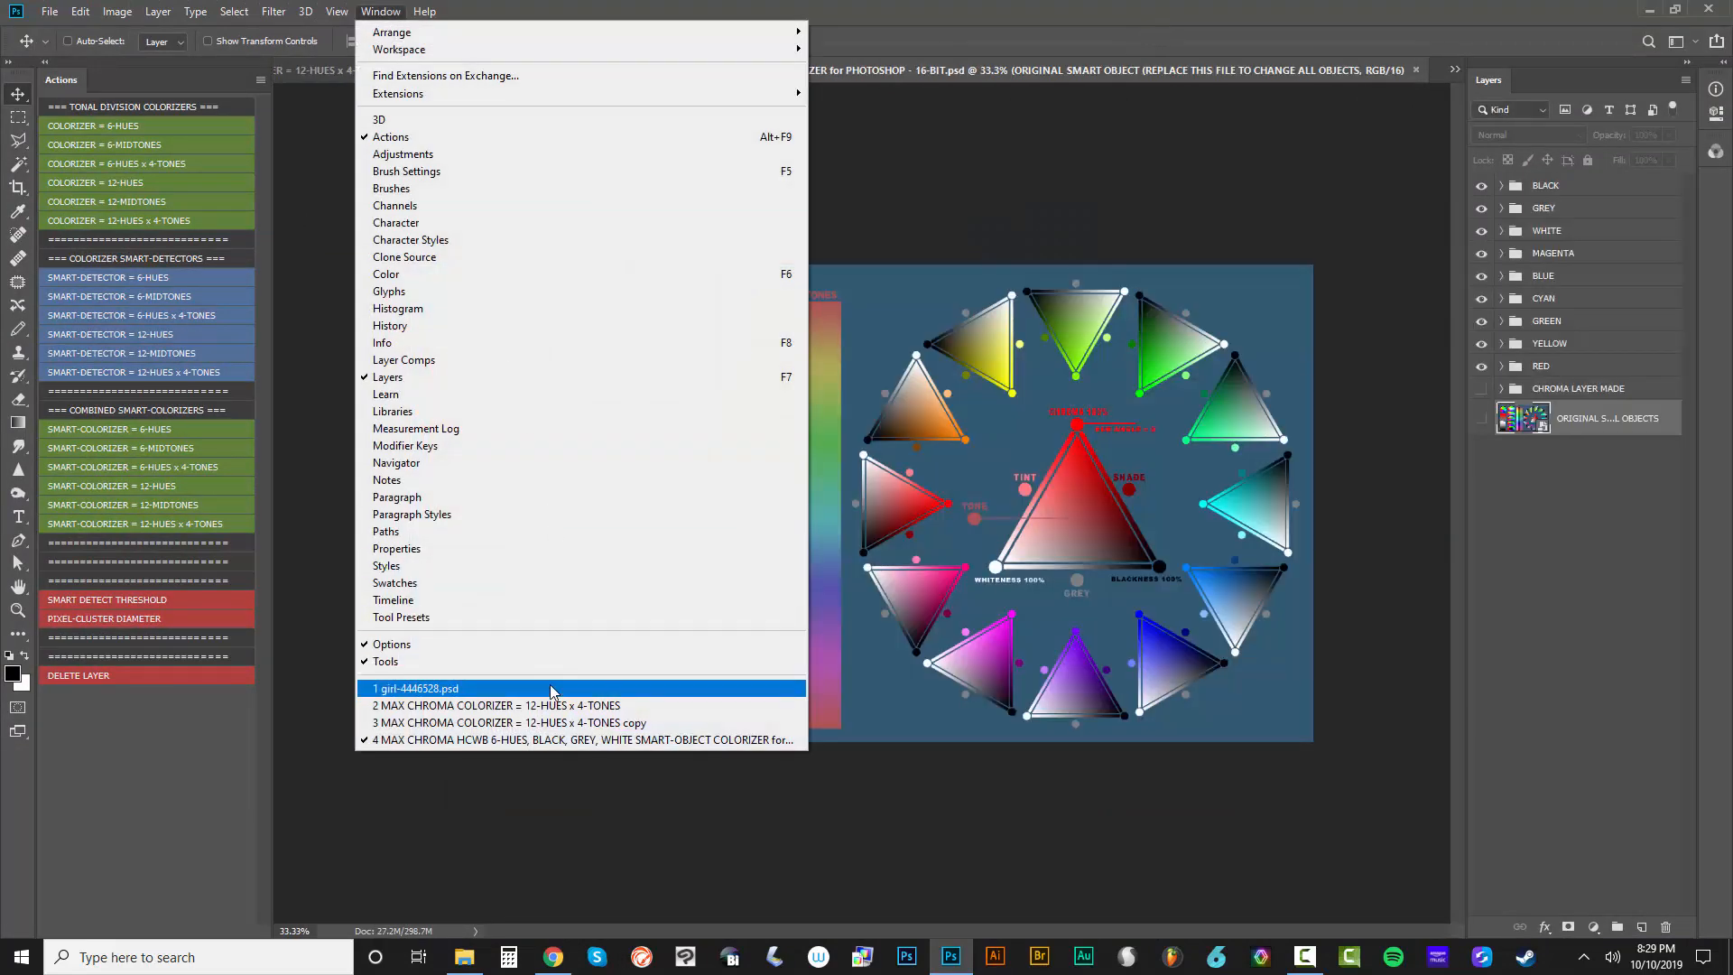
{"action": "left_click", "coordinate": [549, 687]}
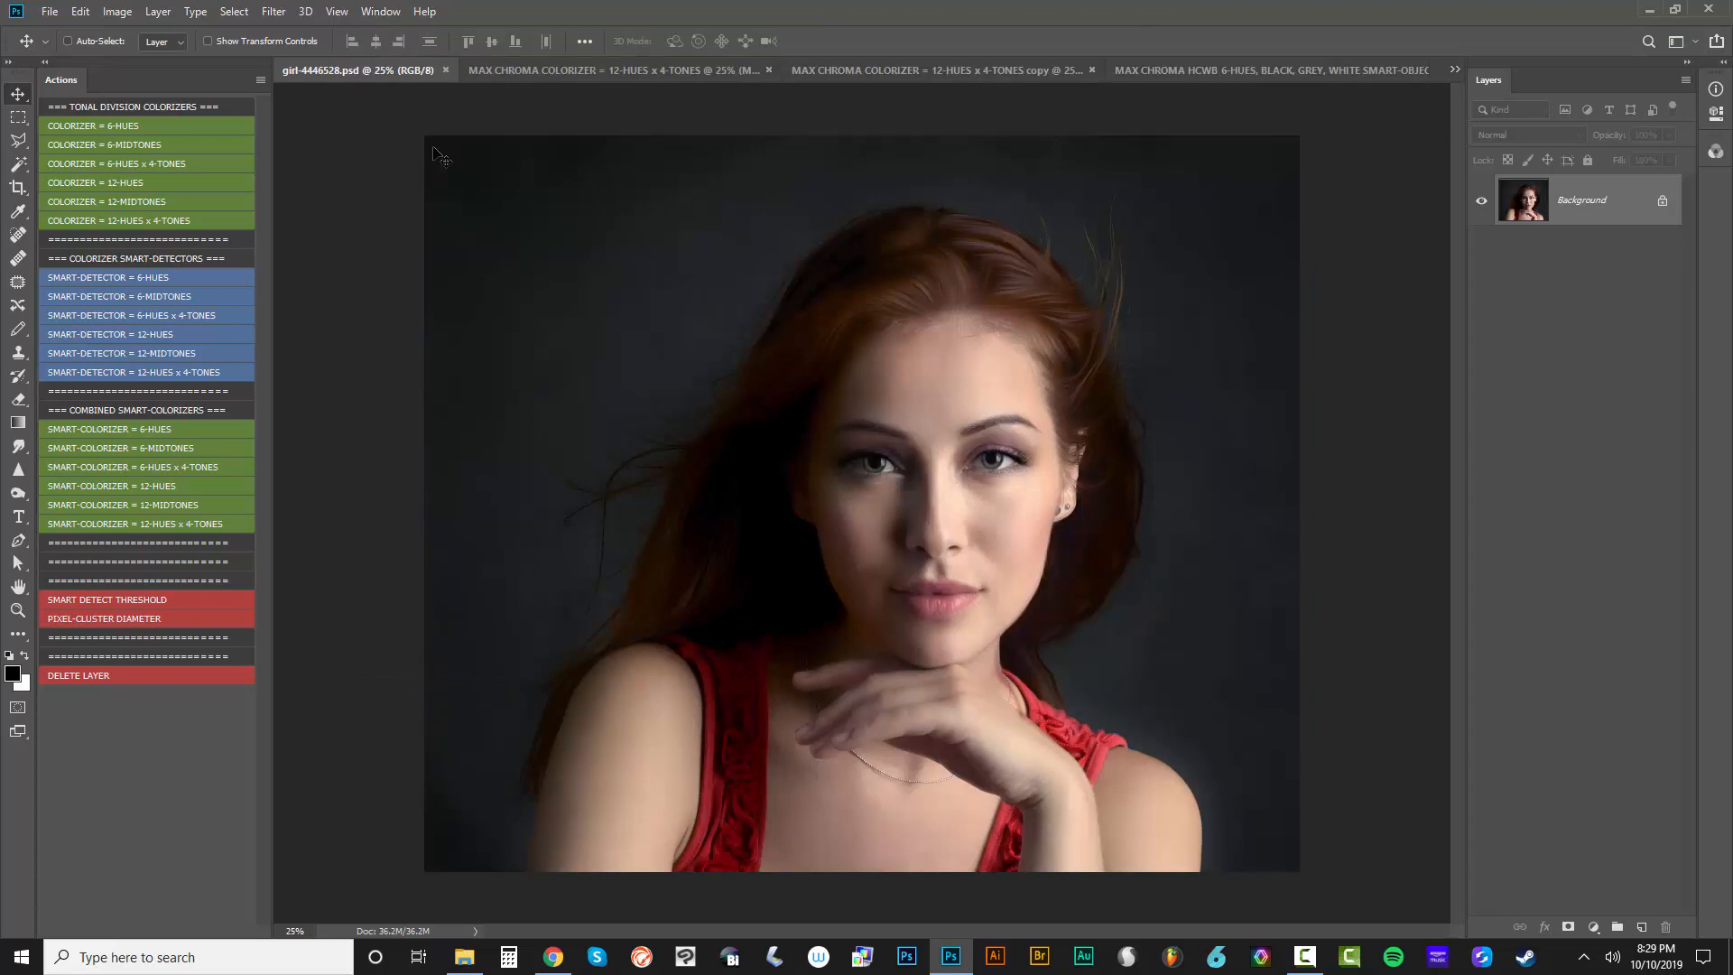
{"action": "key", "text": "ctrl+a"}
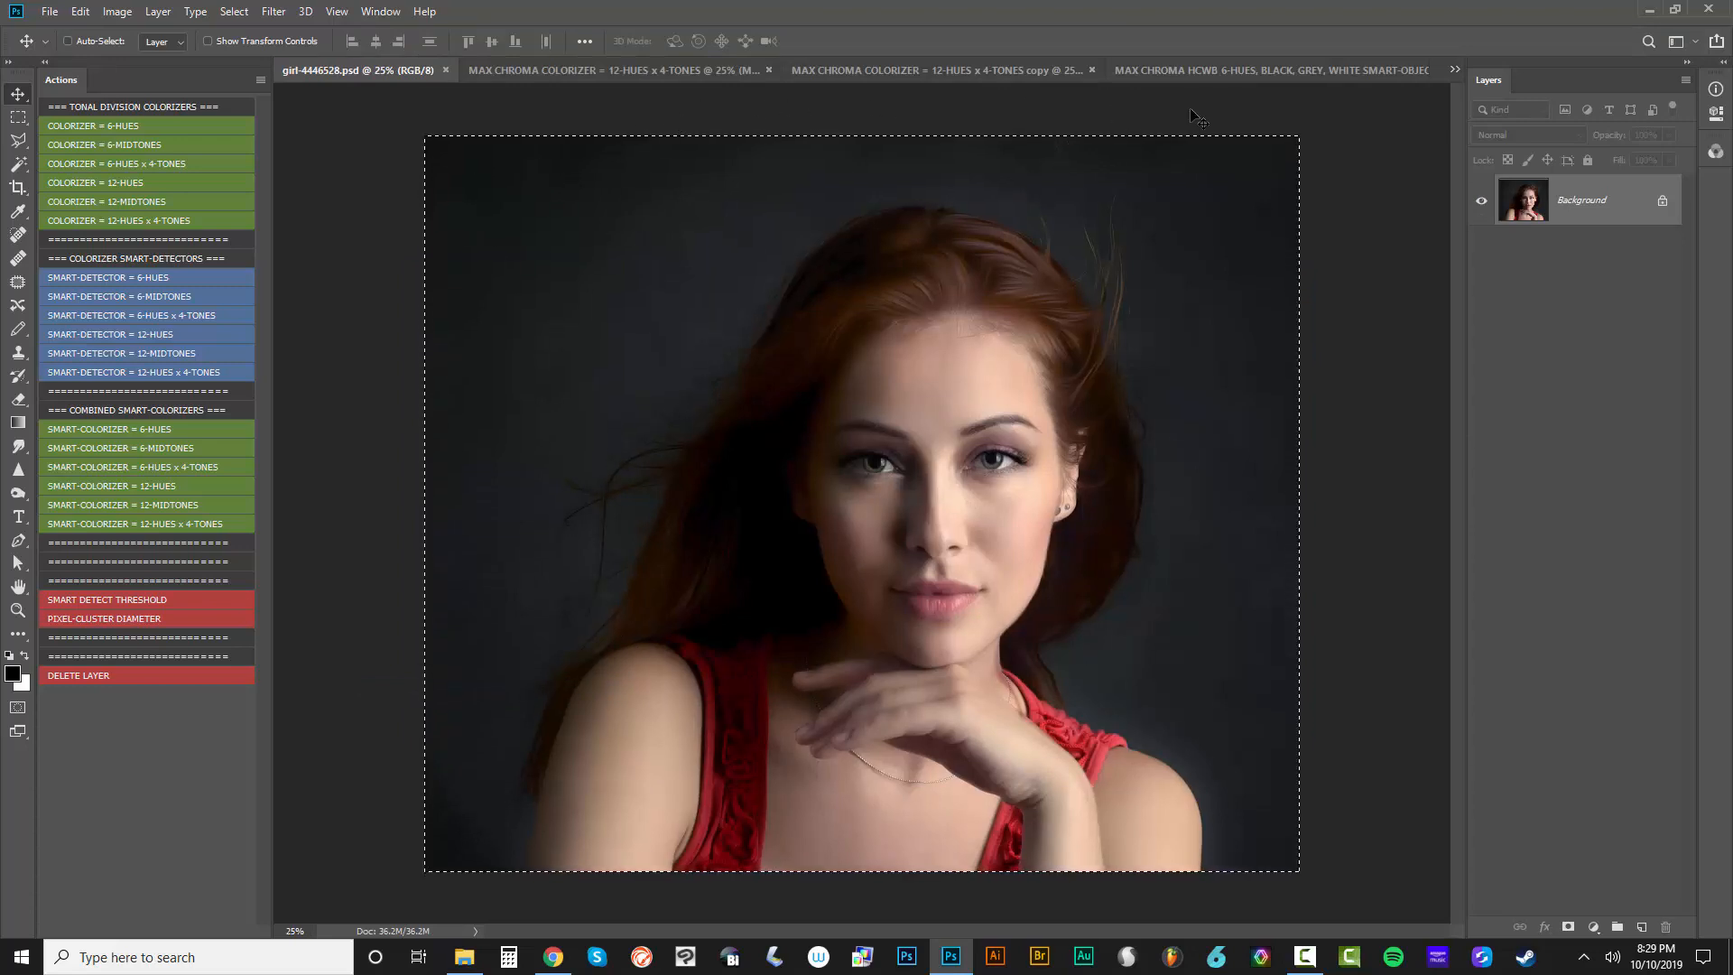
Open the contents of the colorizer's ORIGINAL smart object and paste the portrait into it
{"action": "left_click", "coordinate": [1286, 74]}
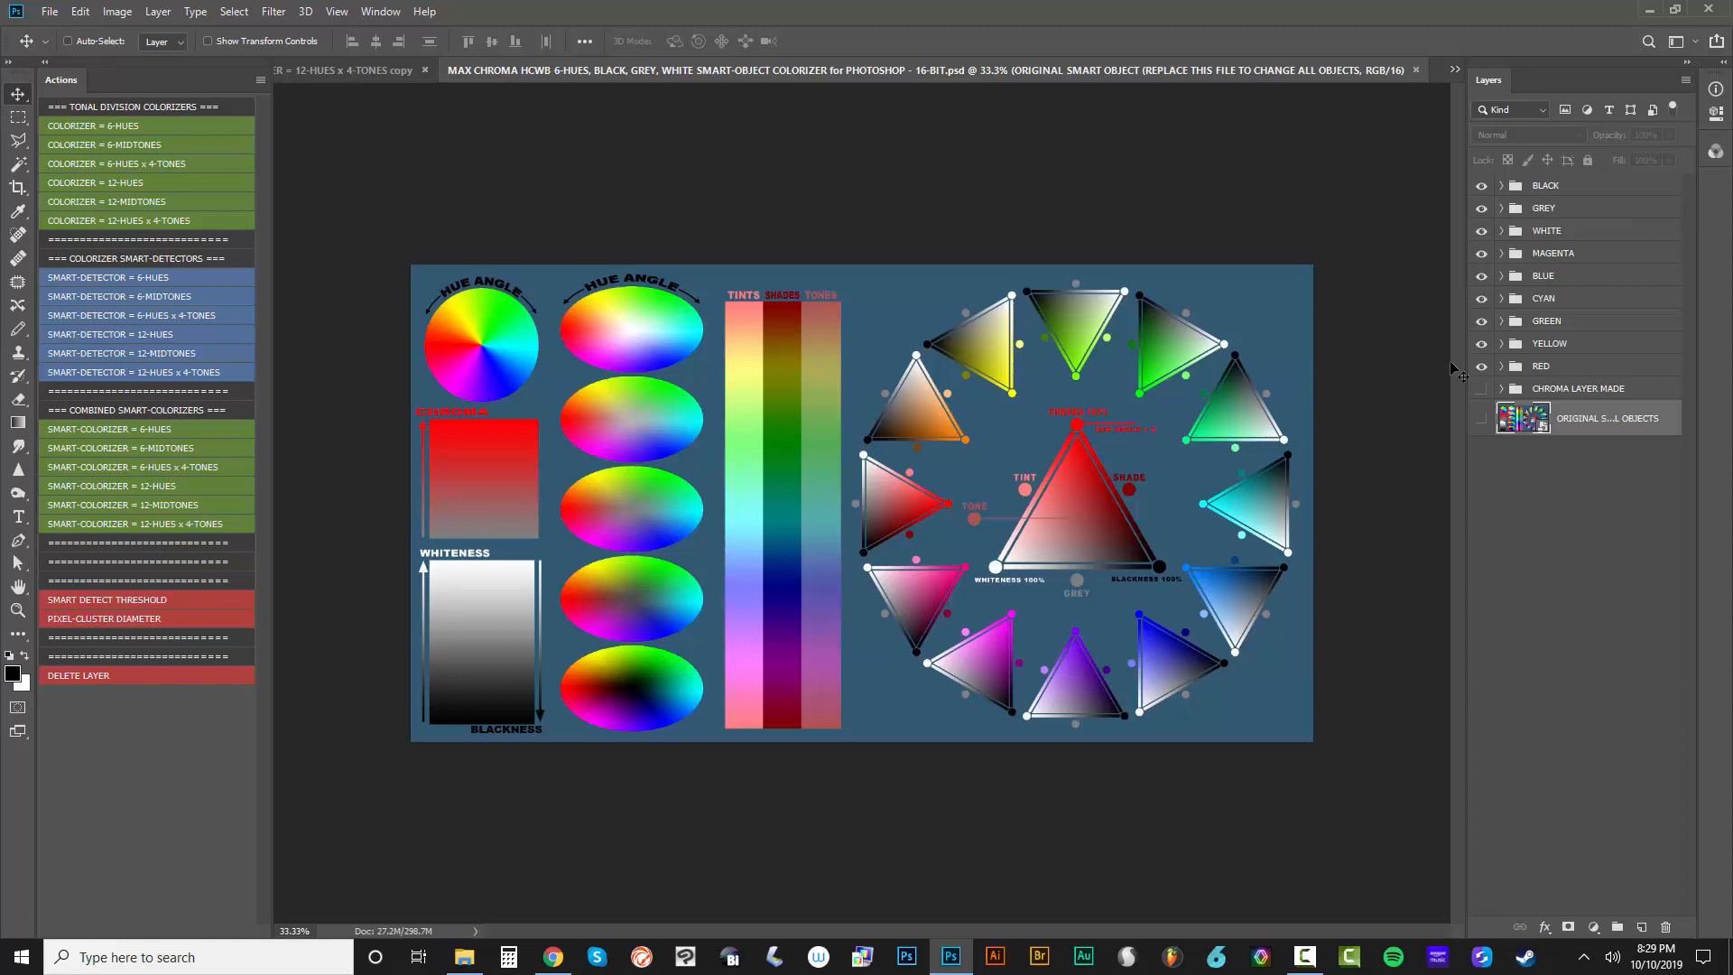
{"action": "double_click", "coordinate": [1546, 431]}
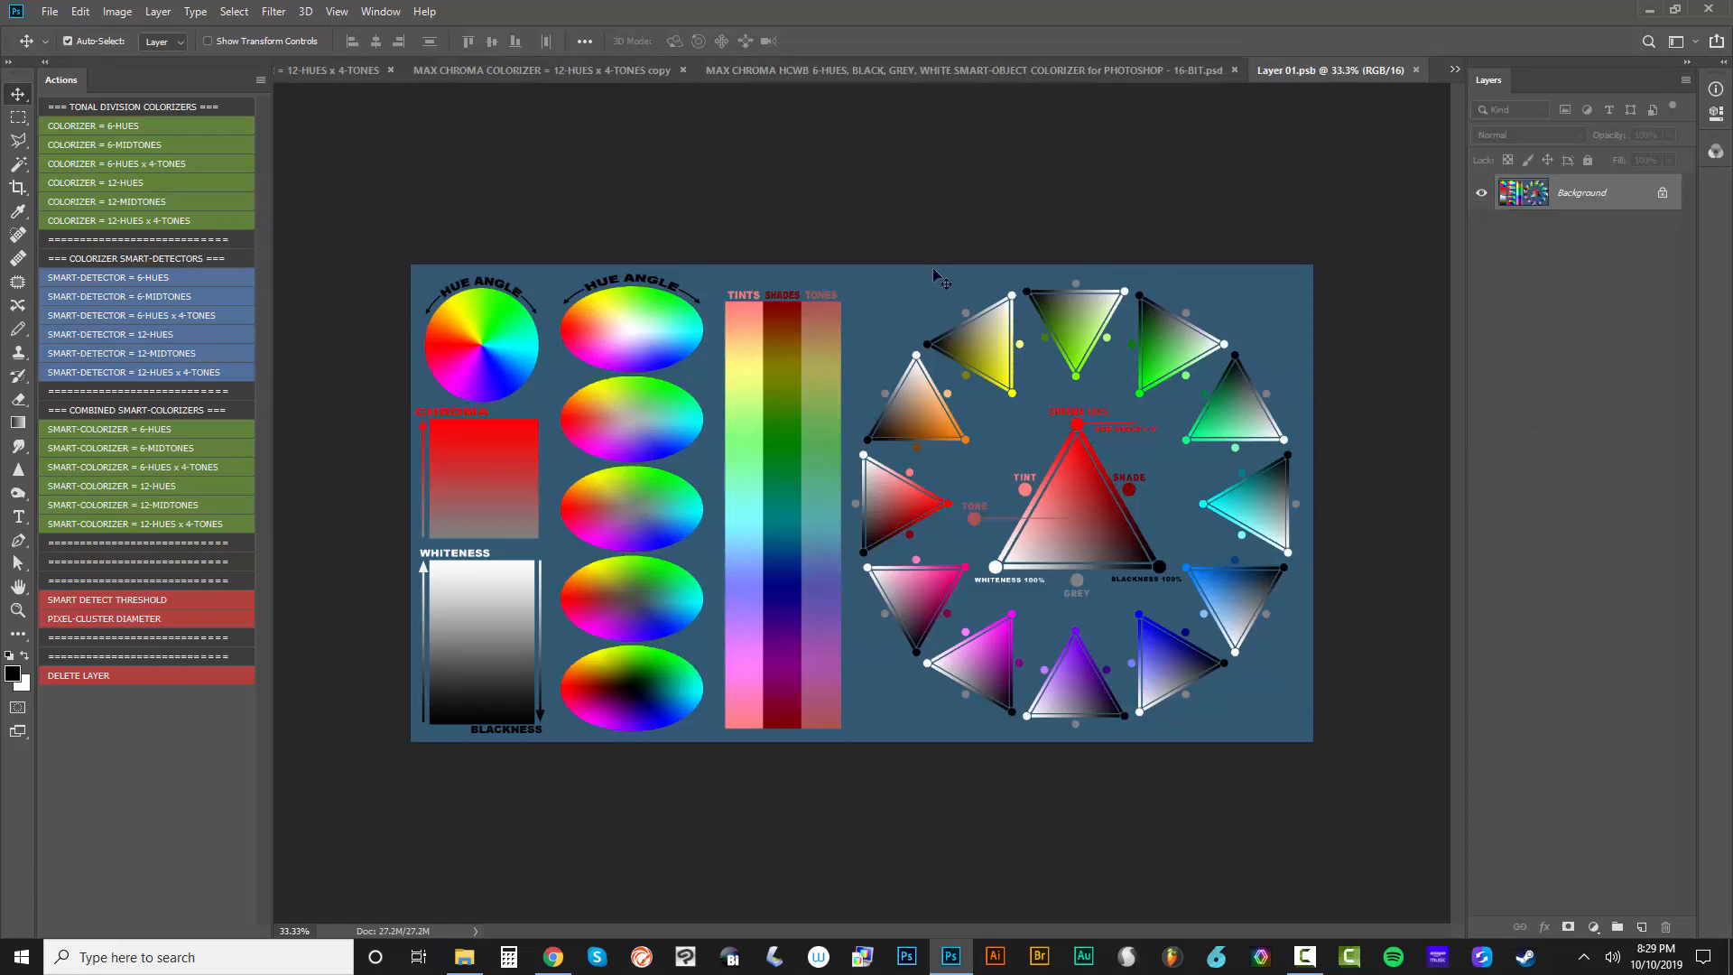
{"action": "key", "text": "ctrl+v"}
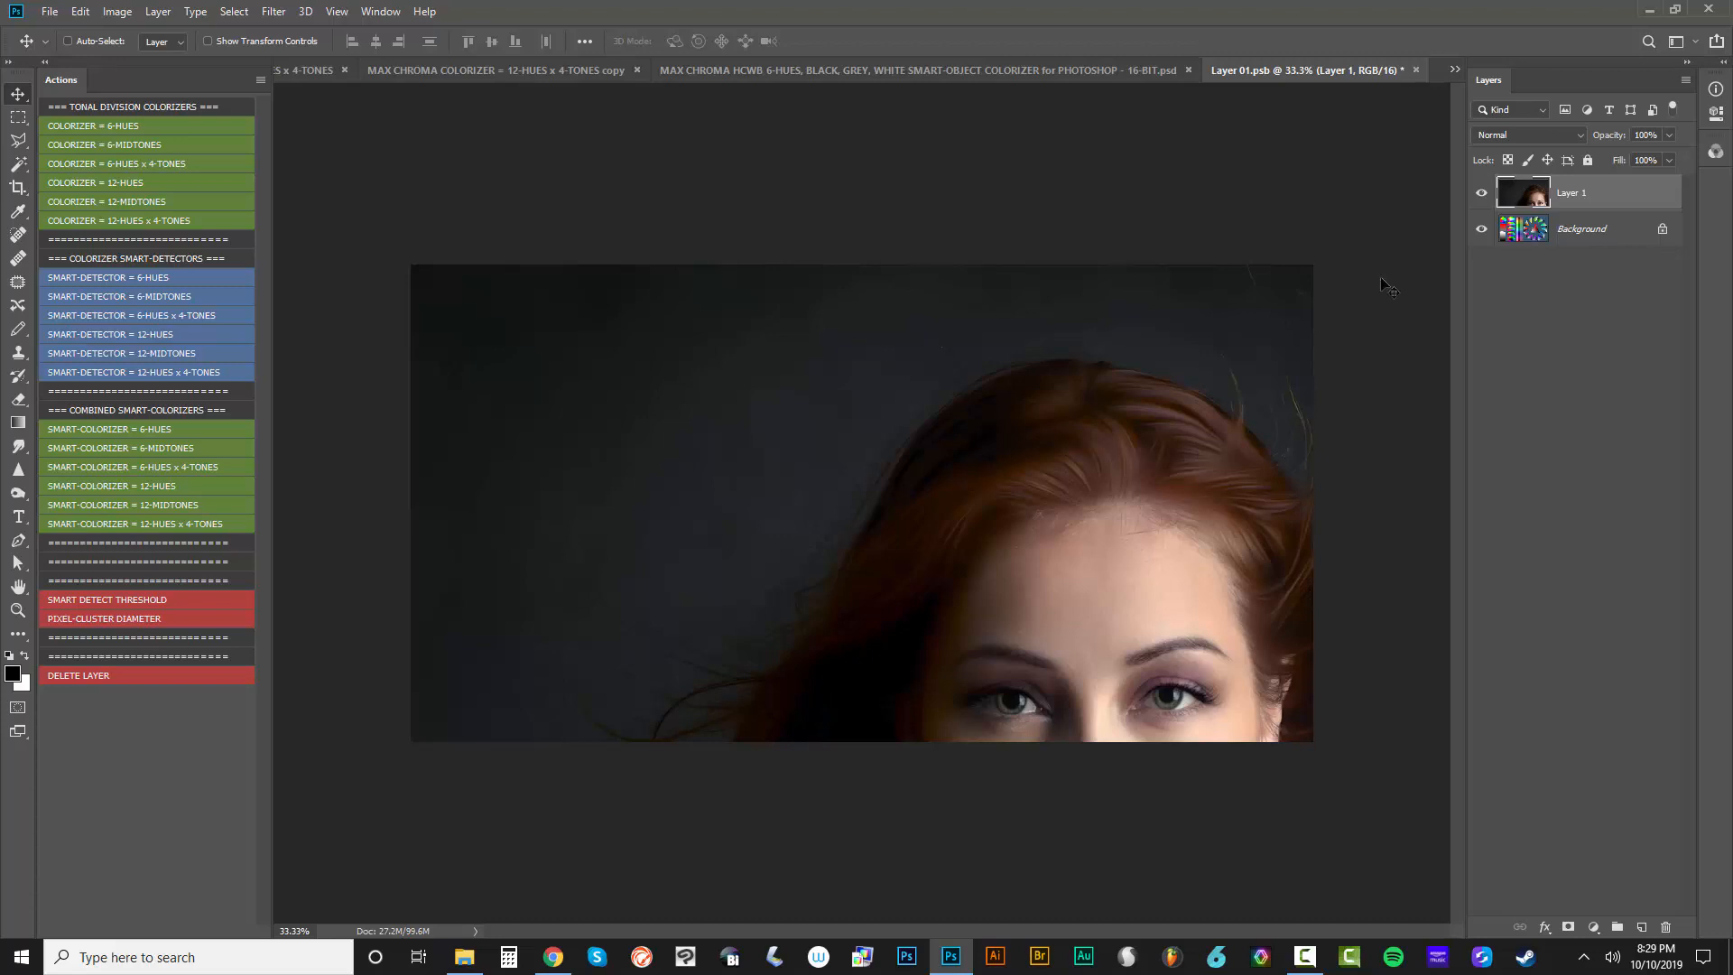
Crop the smart object's canvas to the full bounds of the pasted portrait layer
{"action": "key", "text": "ctrl"}
{"action": "left_click", "coordinate": [1532, 203], "text": "ctrl"}
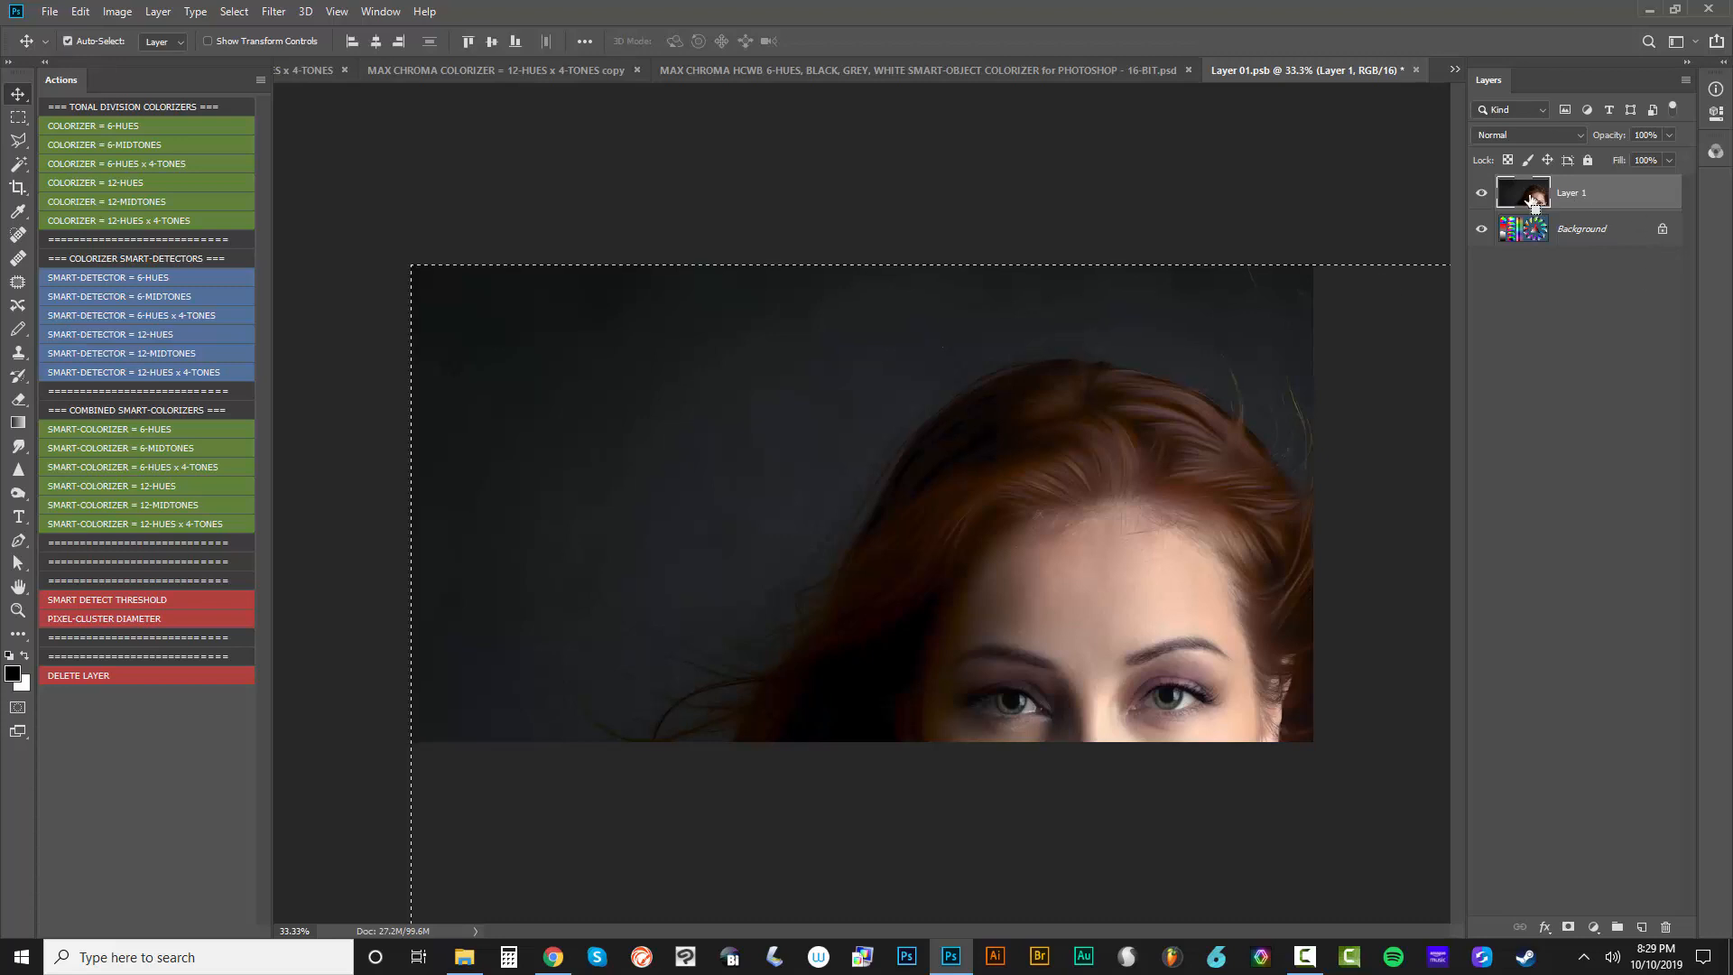
{"action": "scroll", "coordinate": [1005, 303], "scroll_direction": "down", "scroll_amount": 5}
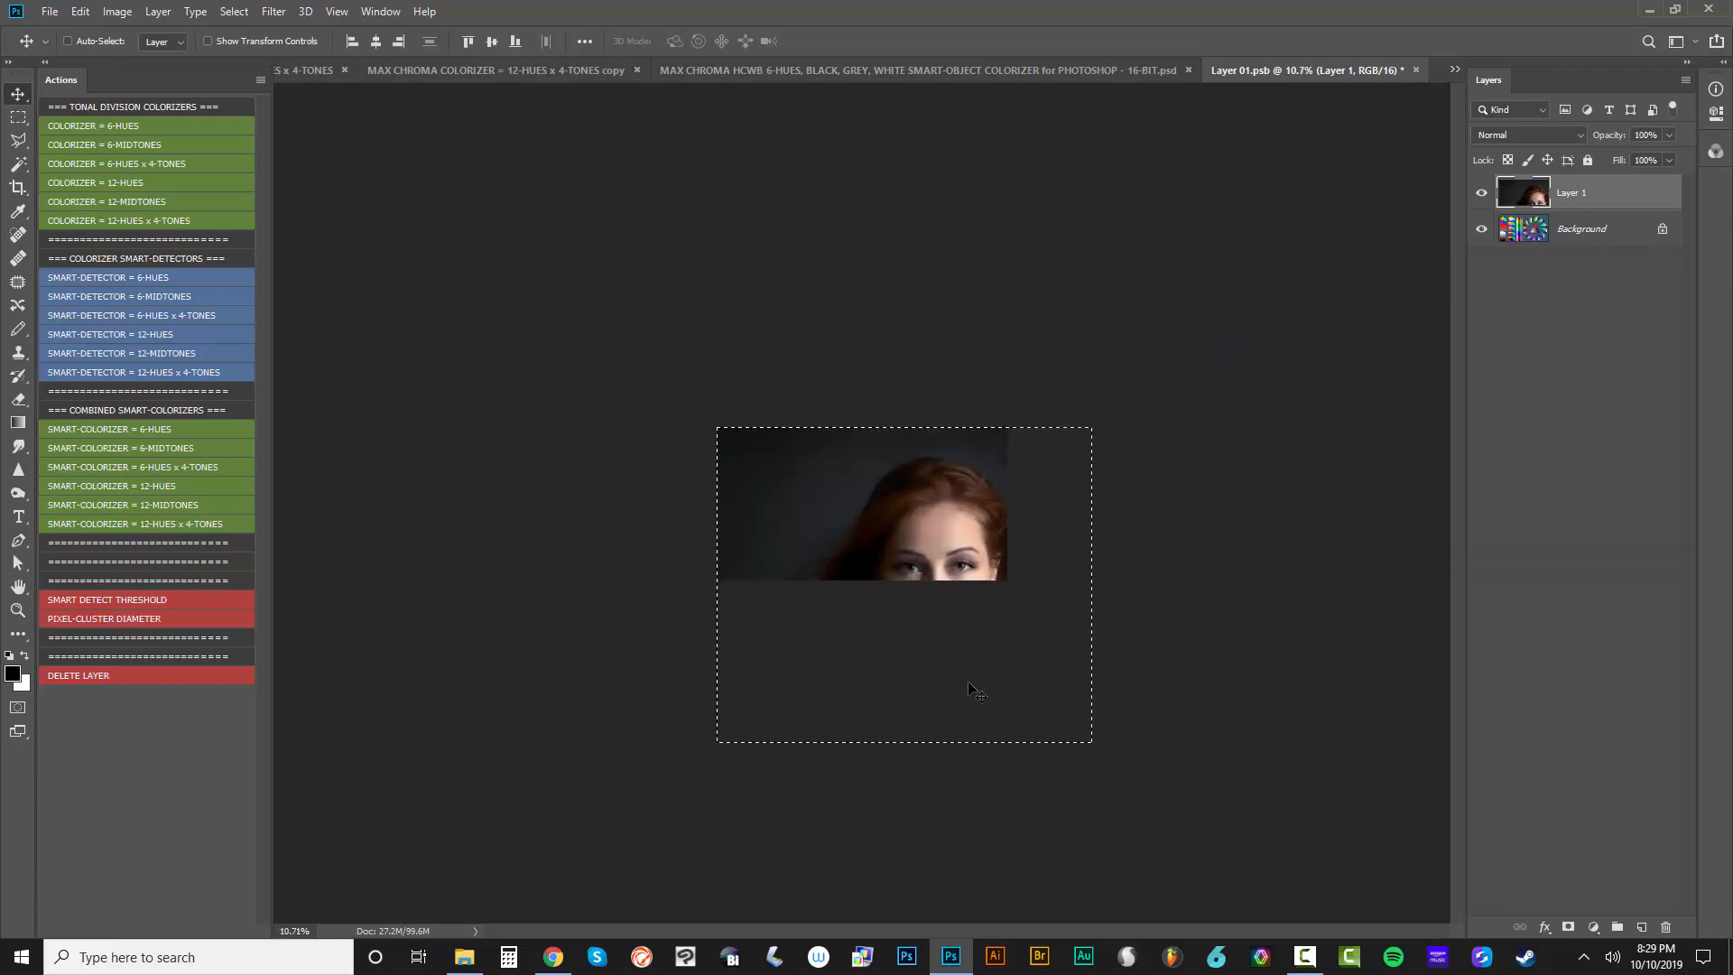
{"action": "key", "text": "c"}
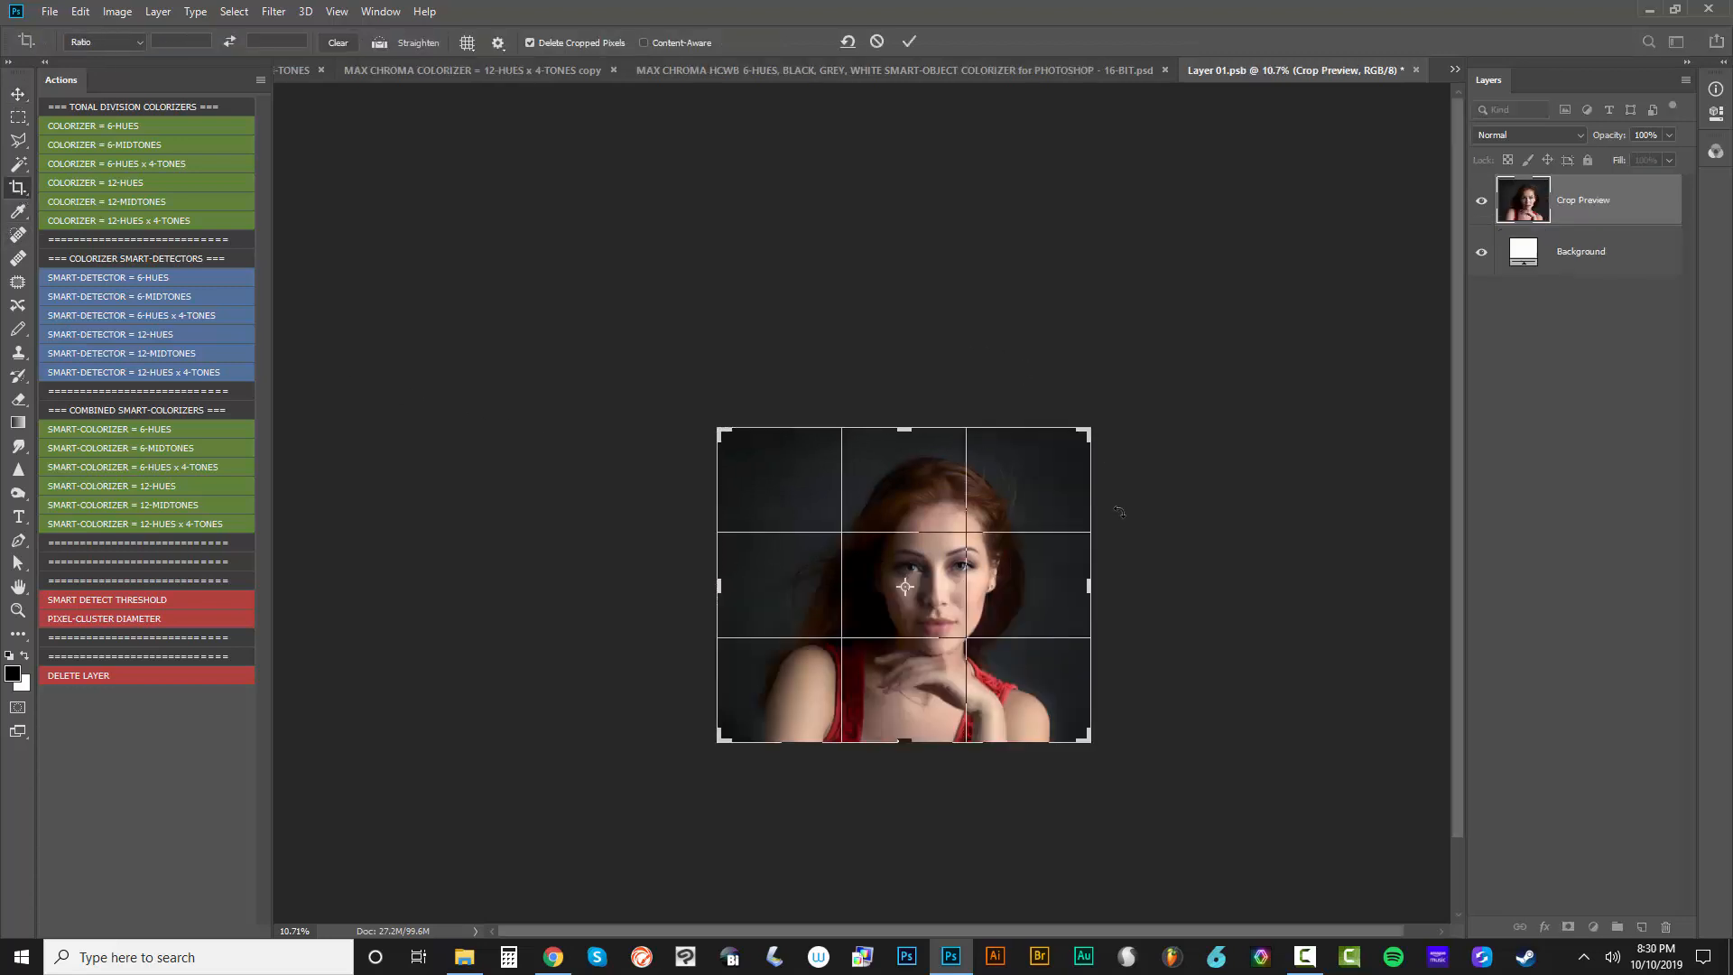
{"action": "key", "text": "Return"}
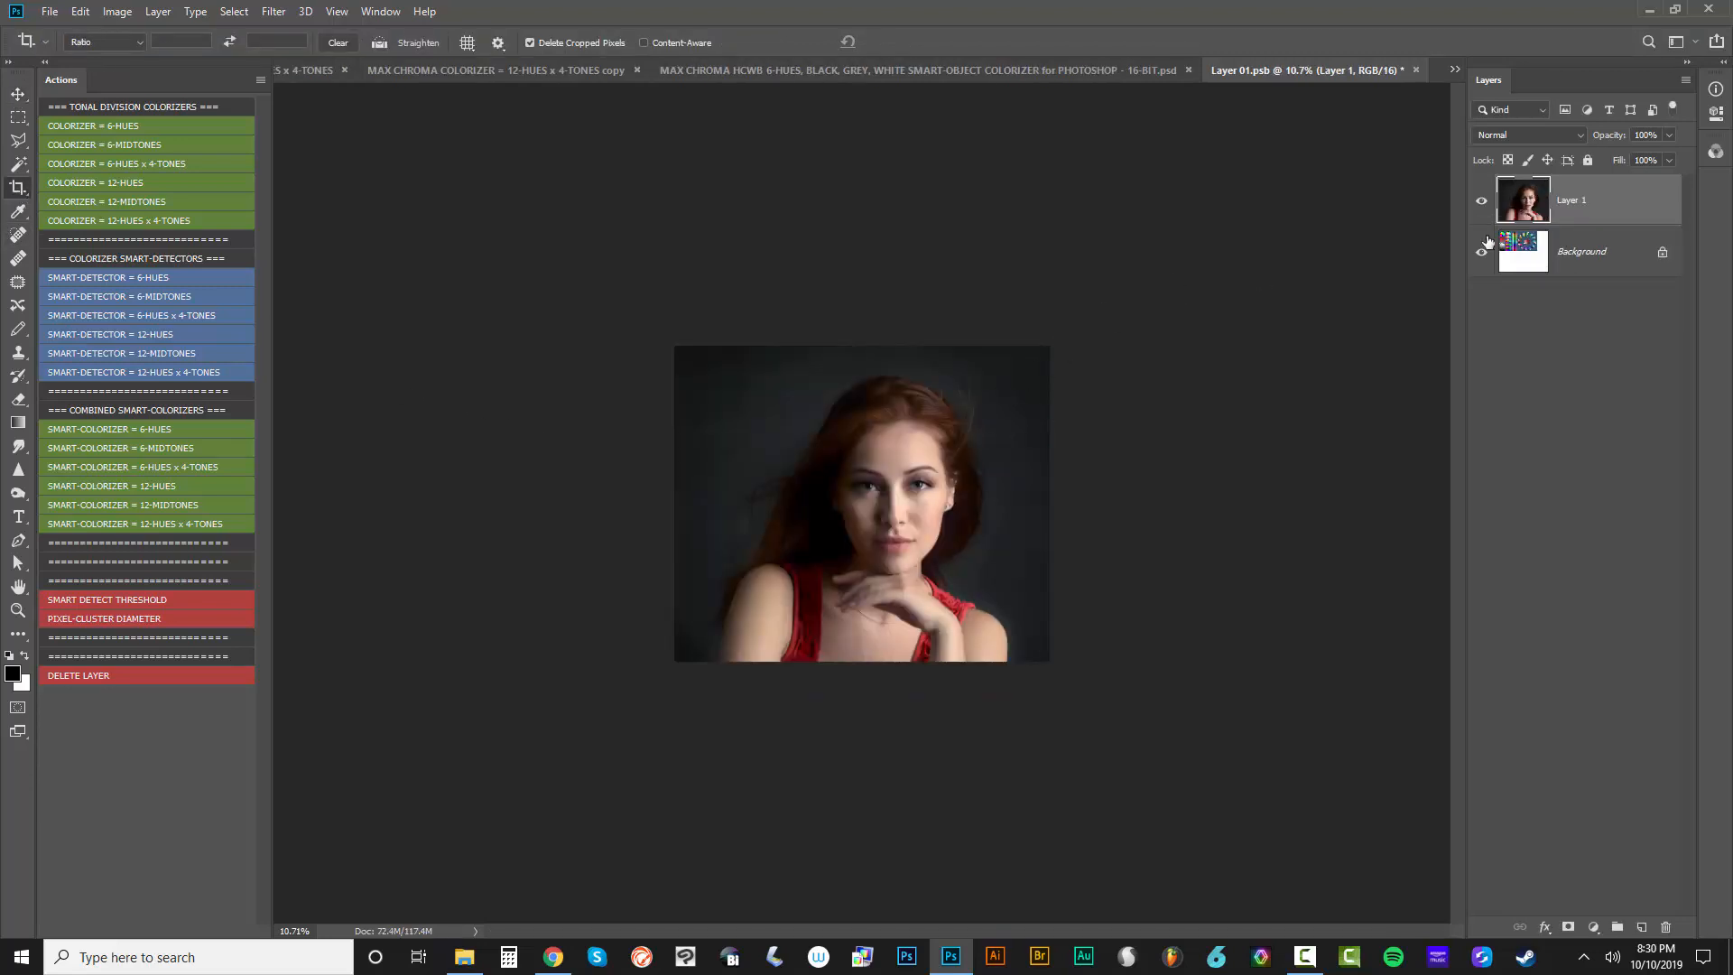
Delete the color-chart Background layer and float the Layer 01.psb document in its own window
{"action": "left_click", "coordinate": [1571, 249]}
{"action": "key", "text": "Delete"}
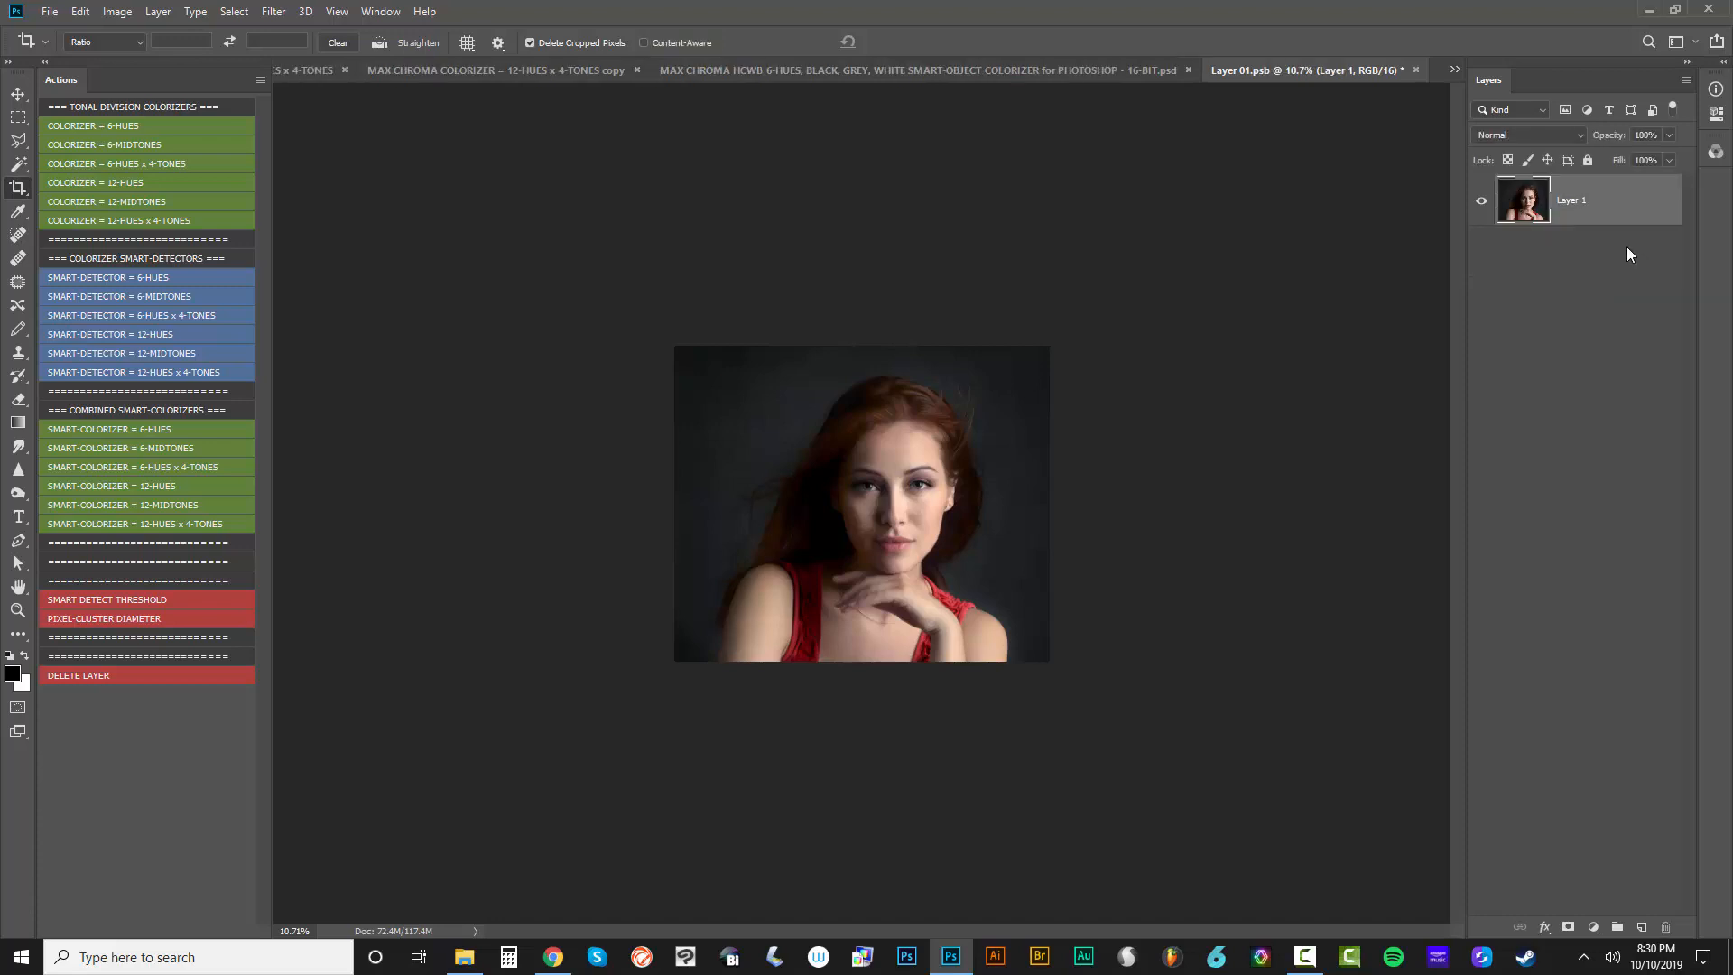
{"action": "key", "text": "v"}
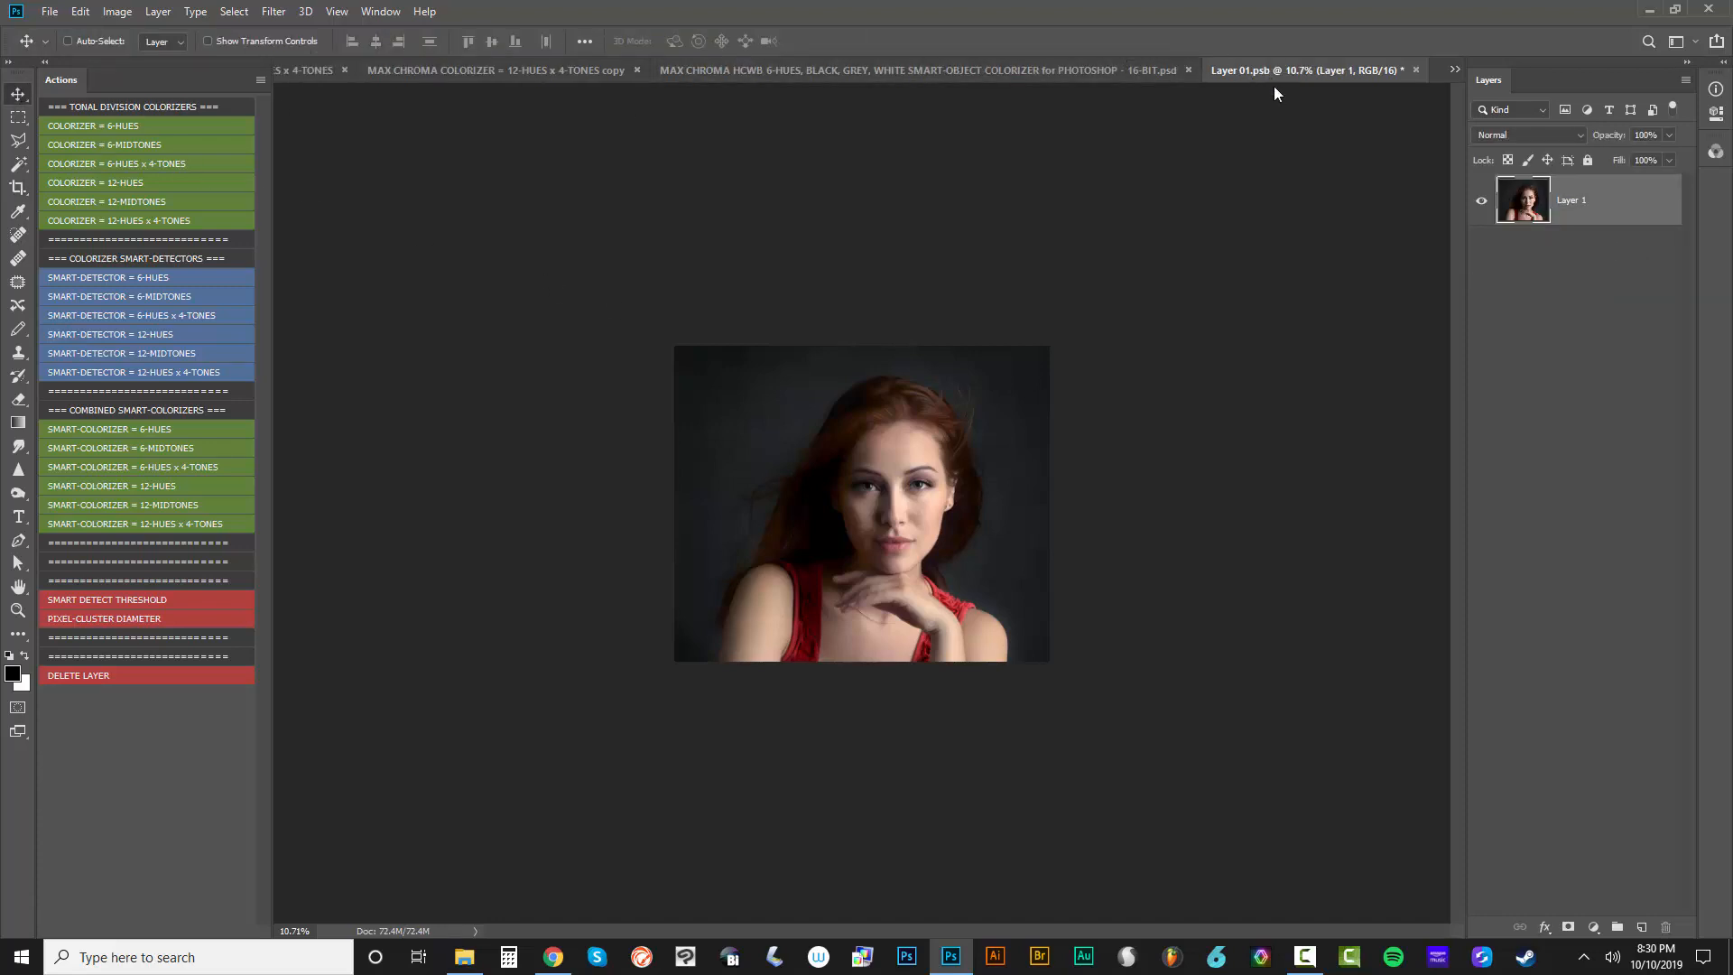
{"action": "left_click_drag", "start_coordinate": [1275, 86], "coordinate": [1191, 508]}
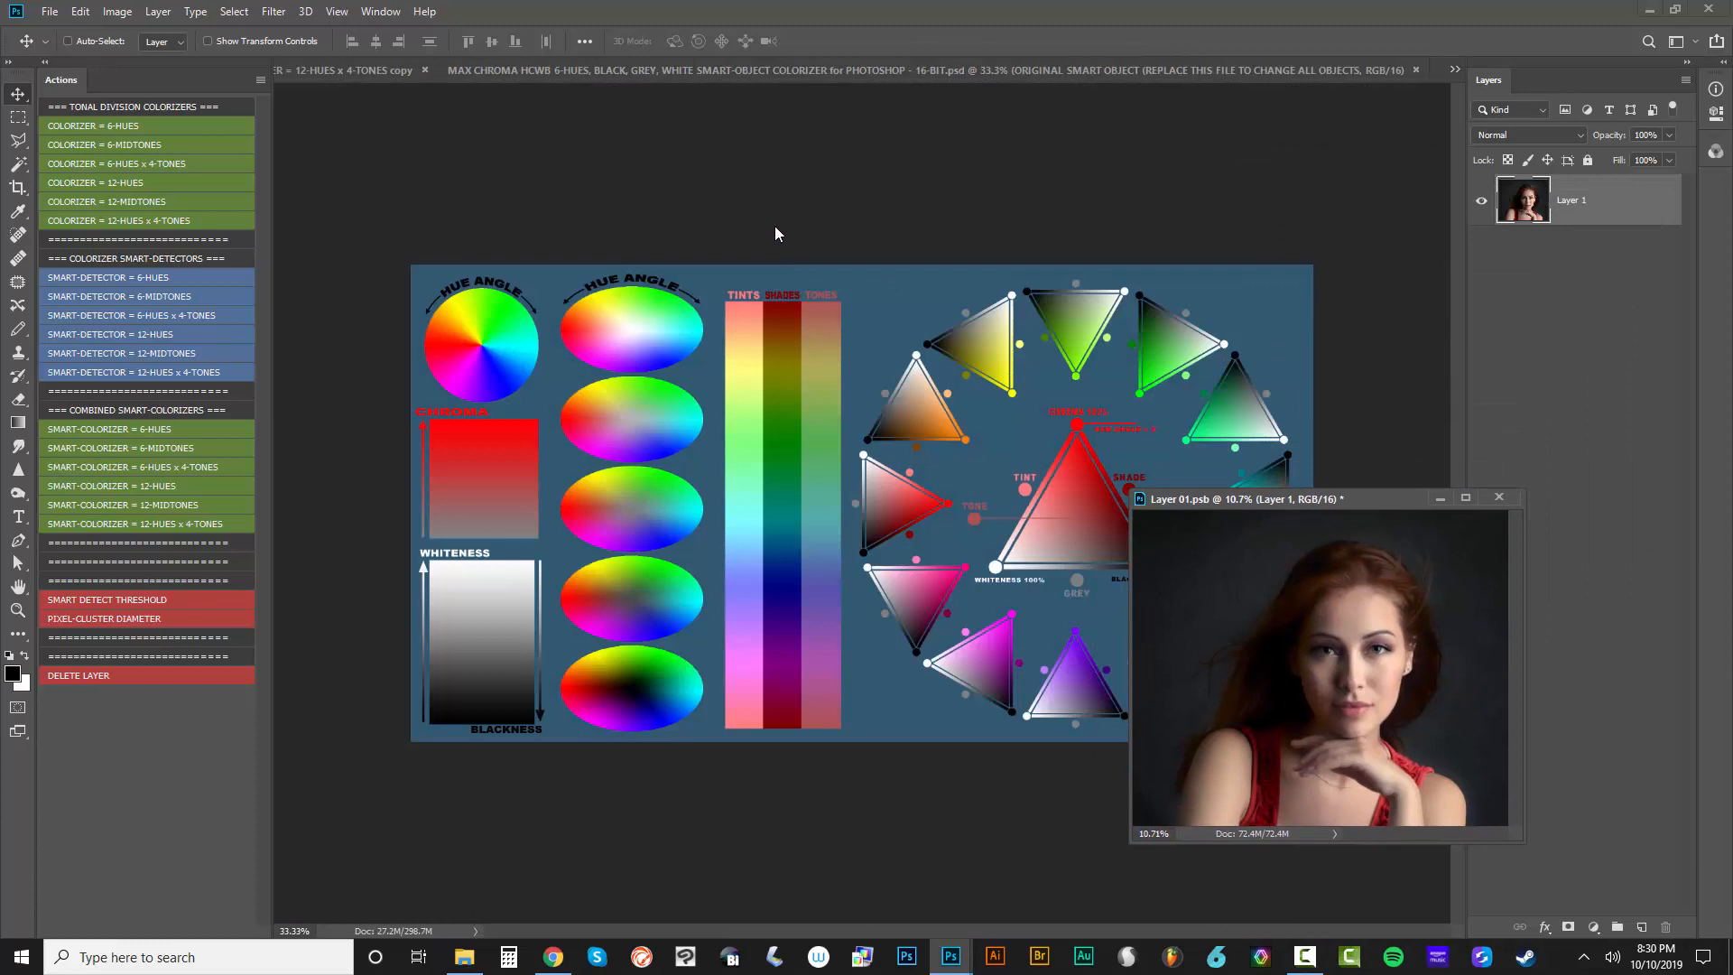
Check the canvas width and height of Layer 01.psb without changing them
{"action": "left_click", "coordinate": [774, 233]}
{"action": "left_click", "coordinate": [1327, 504]}
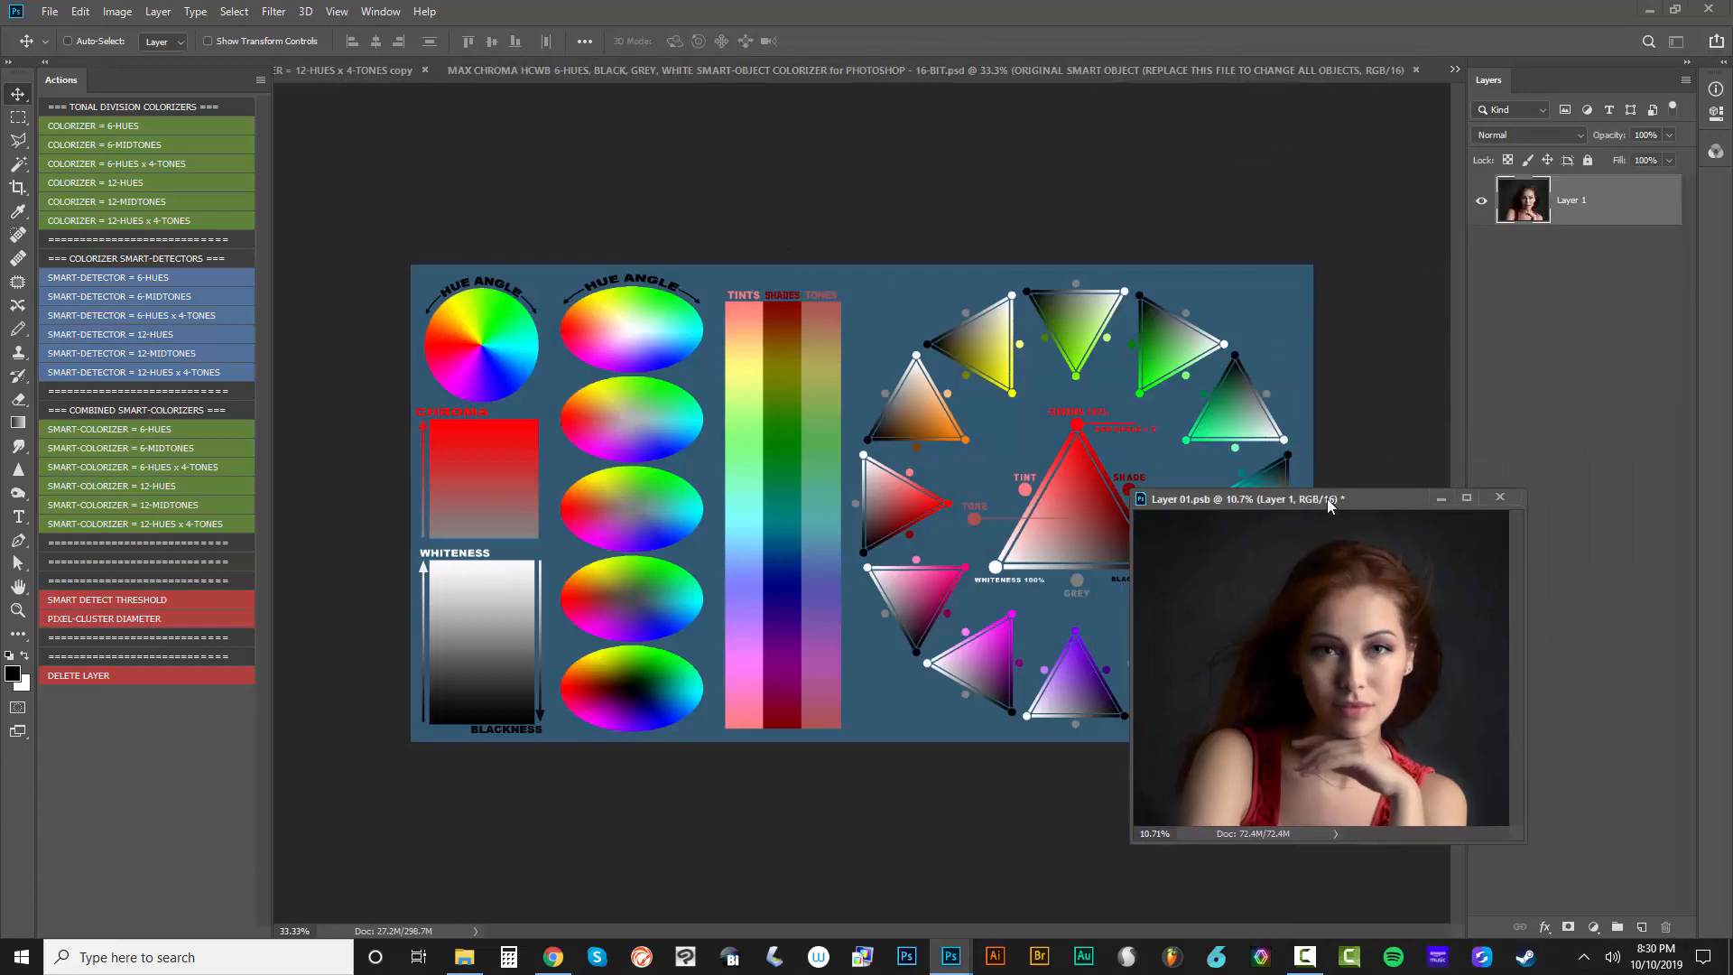
{"action": "left_click", "coordinate": [118, 11]}
{"action": "left_click", "coordinate": [163, 164]}
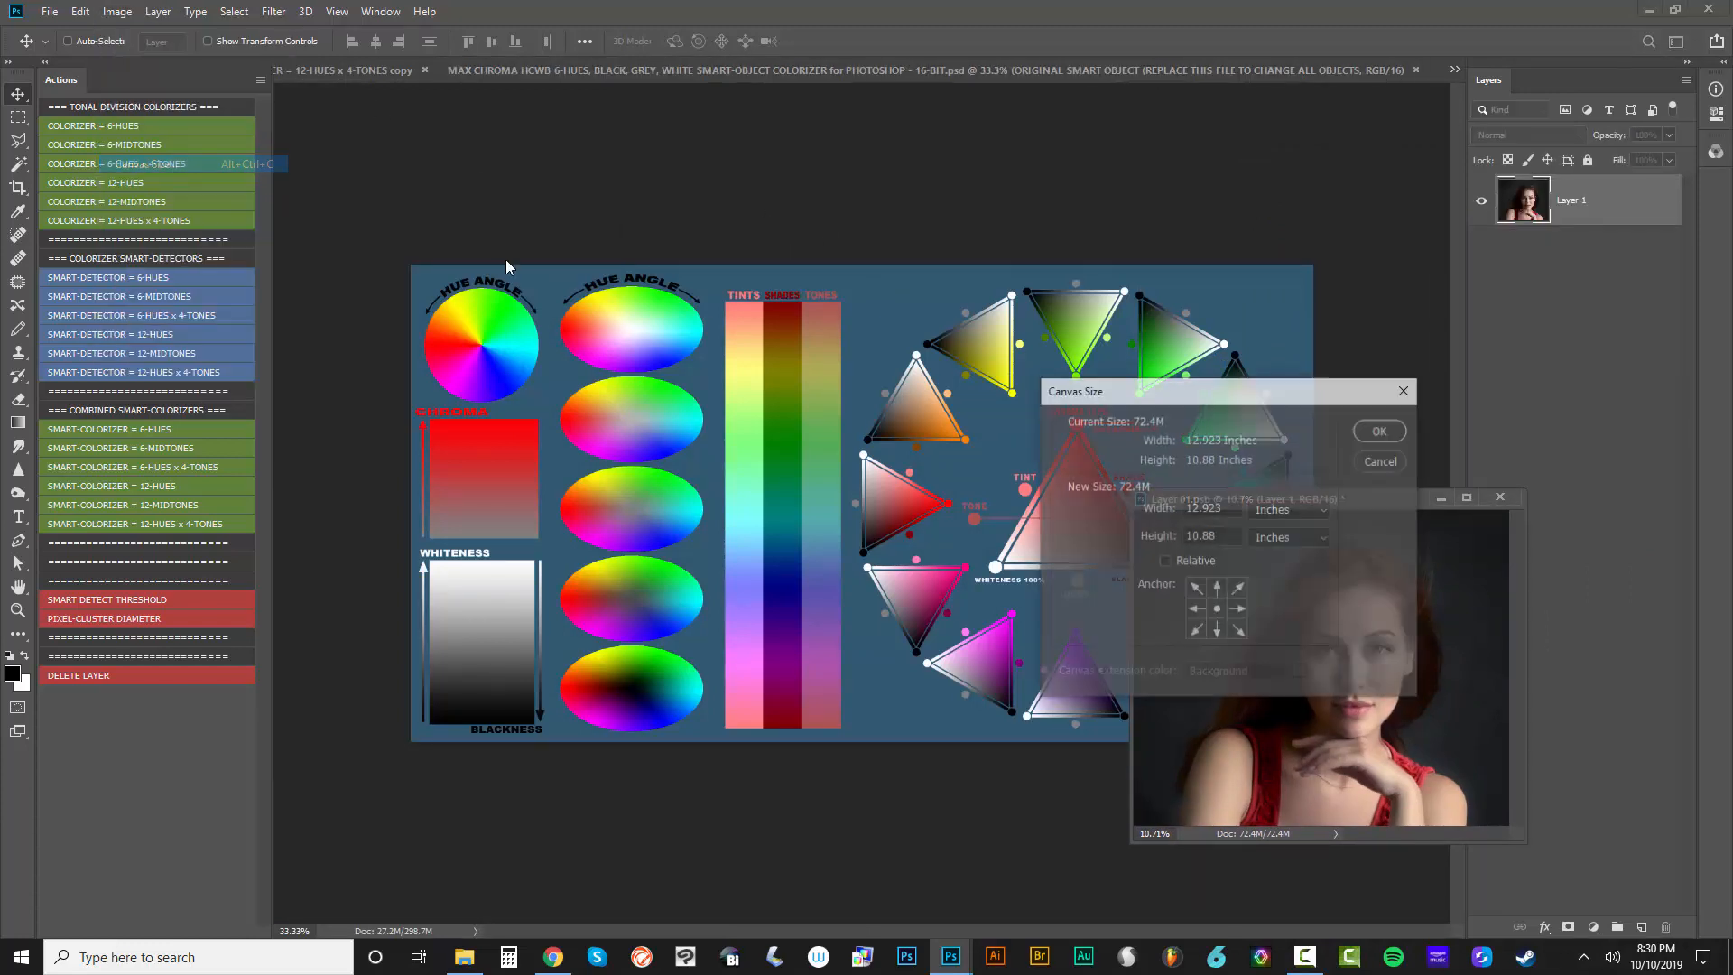
{"action": "double_click", "coordinate": [1212, 506]}
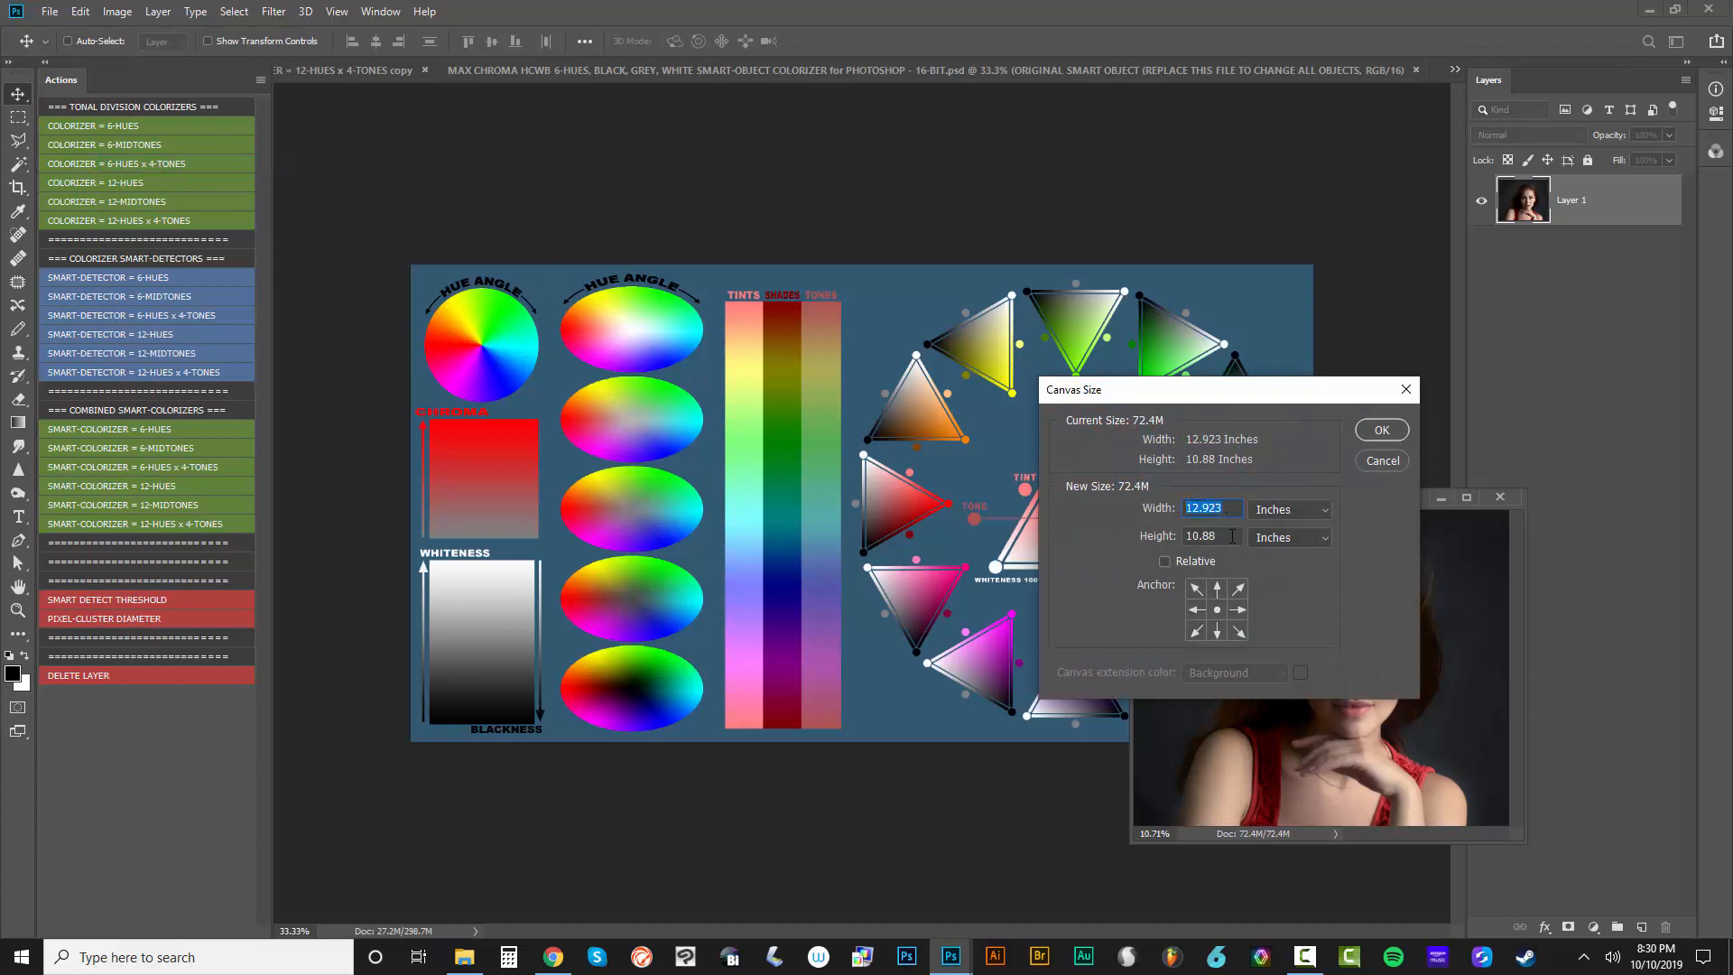
{"action": "left_click", "coordinate": [1370, 462]}
{"action": "left_click", "coordinate": [964, 192]}
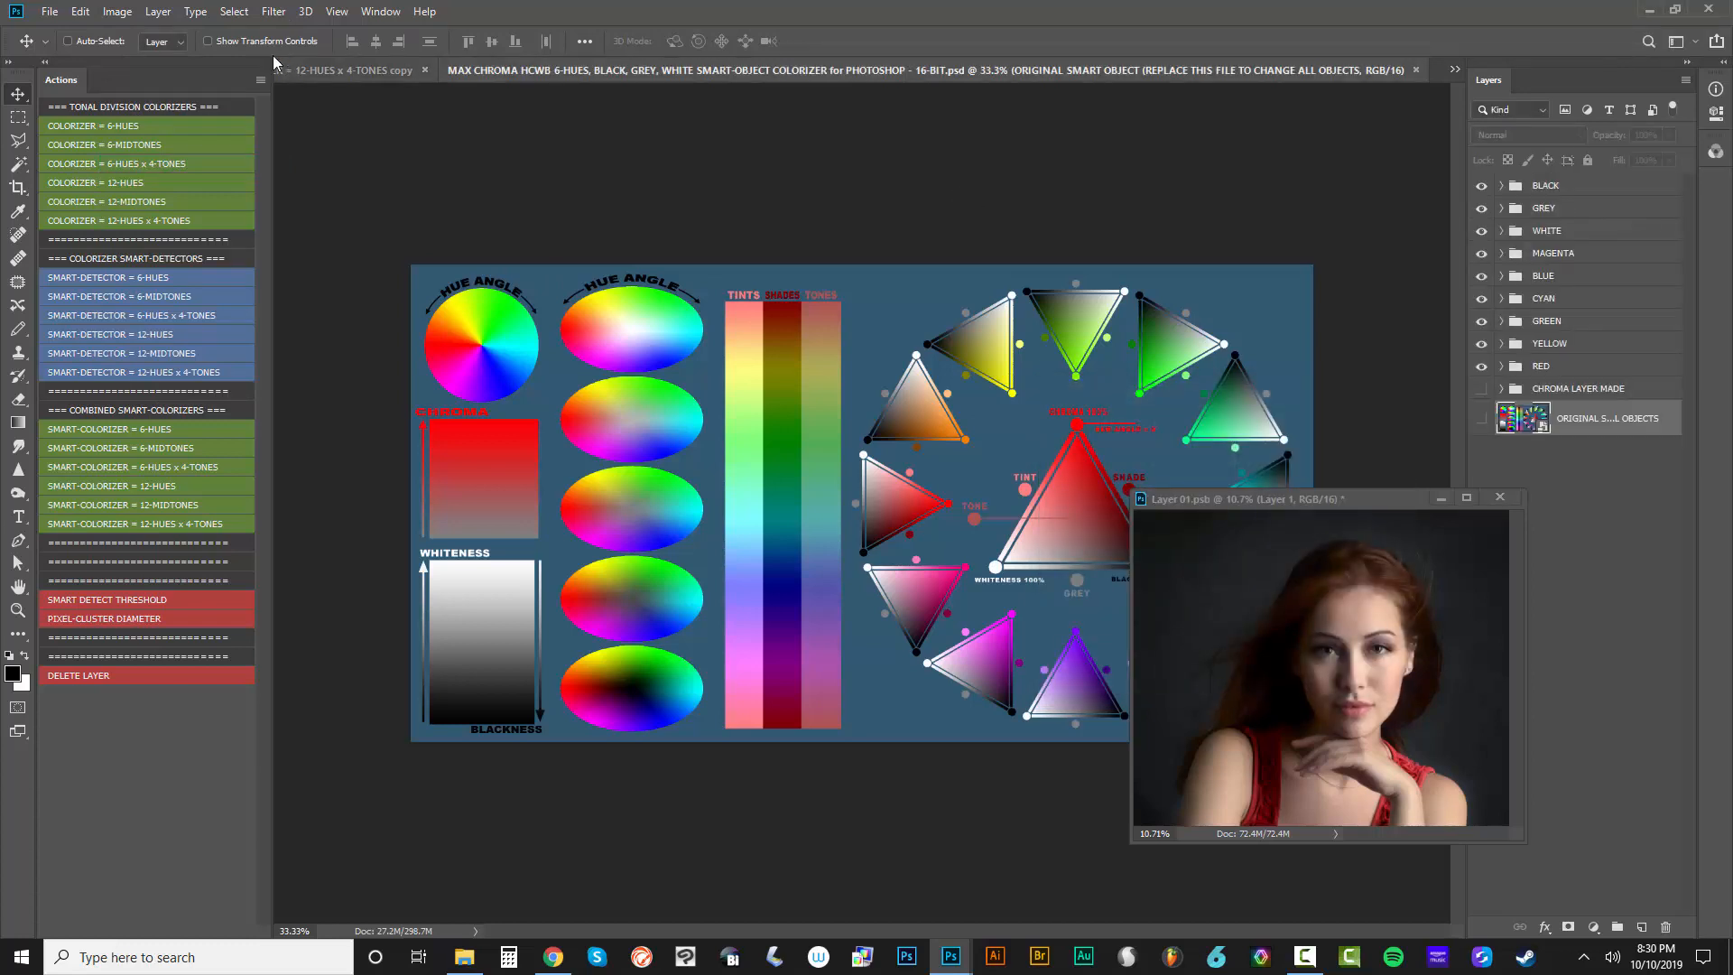
{"action": "left_click", "coordinate": [117, 11]}
{"action": "left_click", "coordinate": [163, 166]}
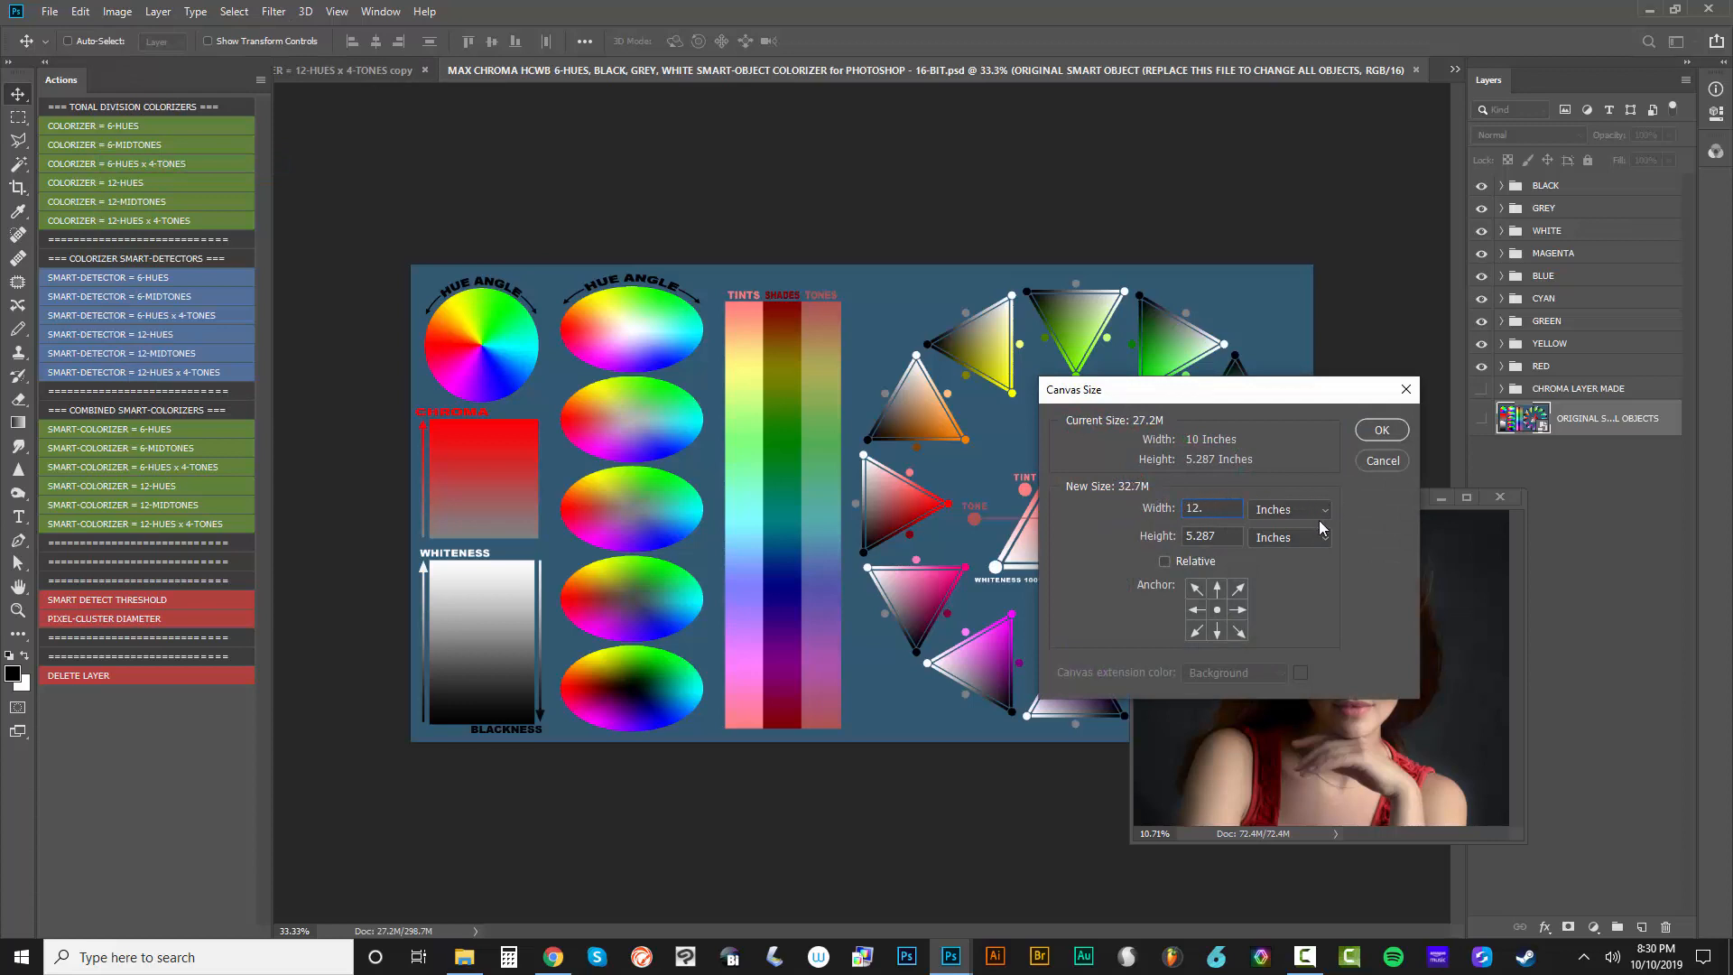
{"action": "key", "text": "Tab"}
{"action": "left_click", "coordinate": [1380, 460]}
Recheck the exact canvas dimensions of Layer 01.psb and leave them as they are
{"action": "left_click", "coordinate": [1335, 498]}
{"action": "left_click", "coordinate": [117, 11]}
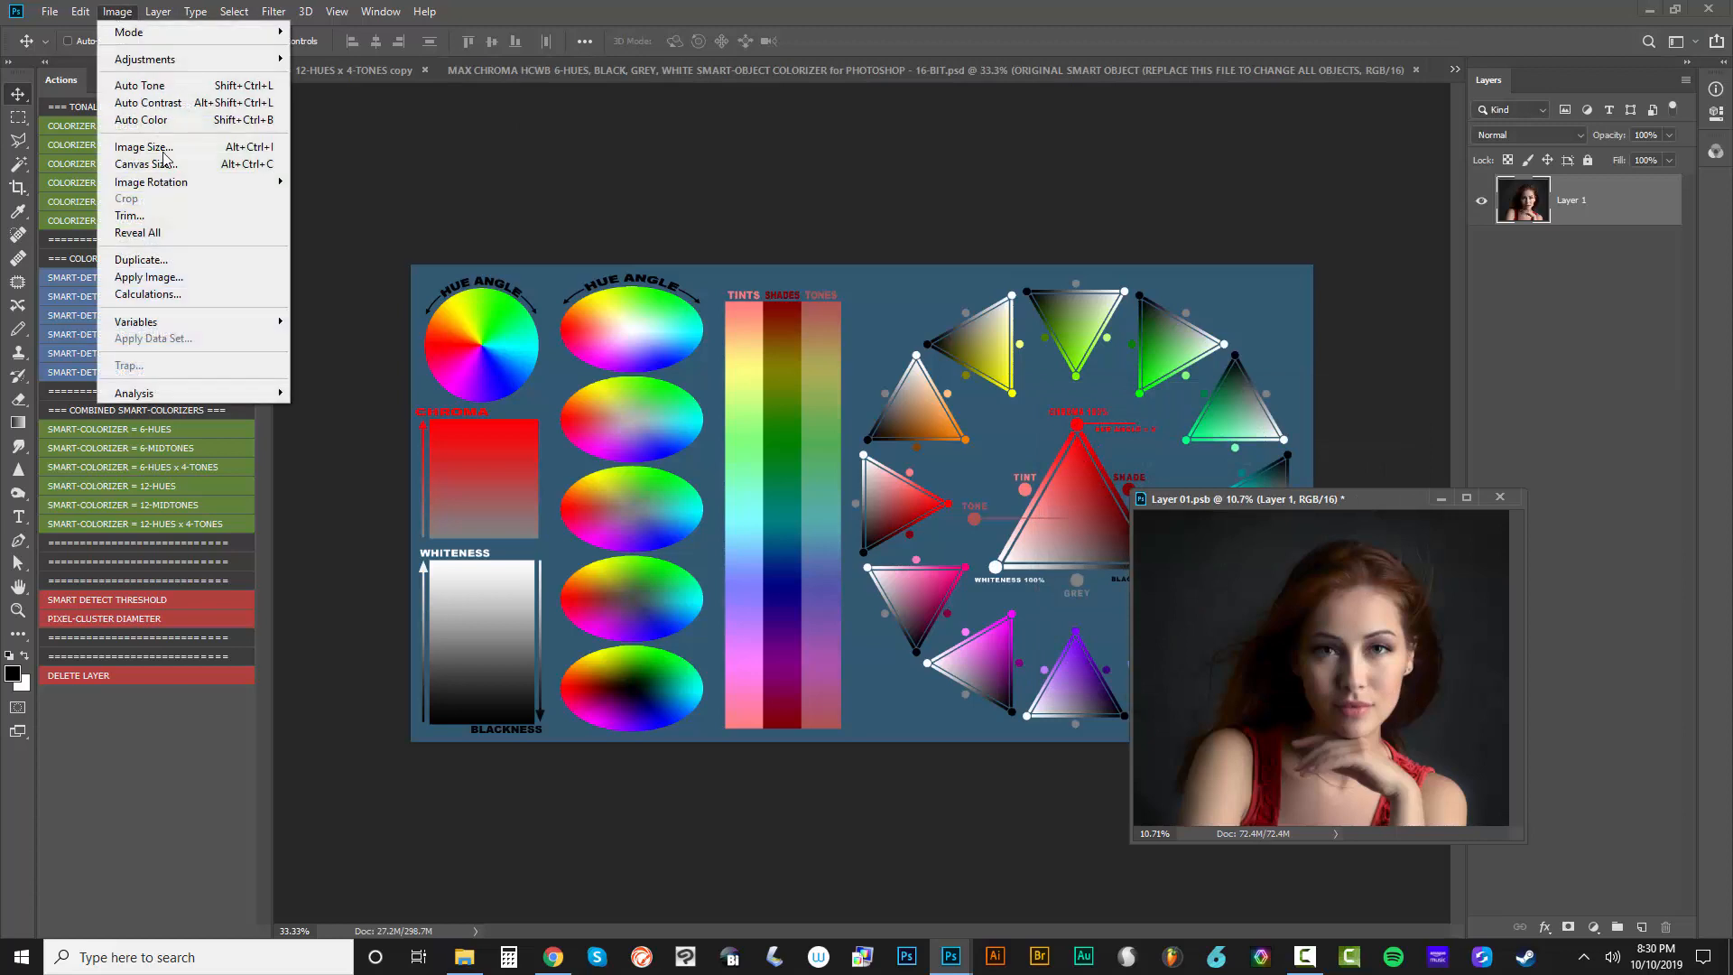
{"action": "left_click", "coordinate": [144, 164]}
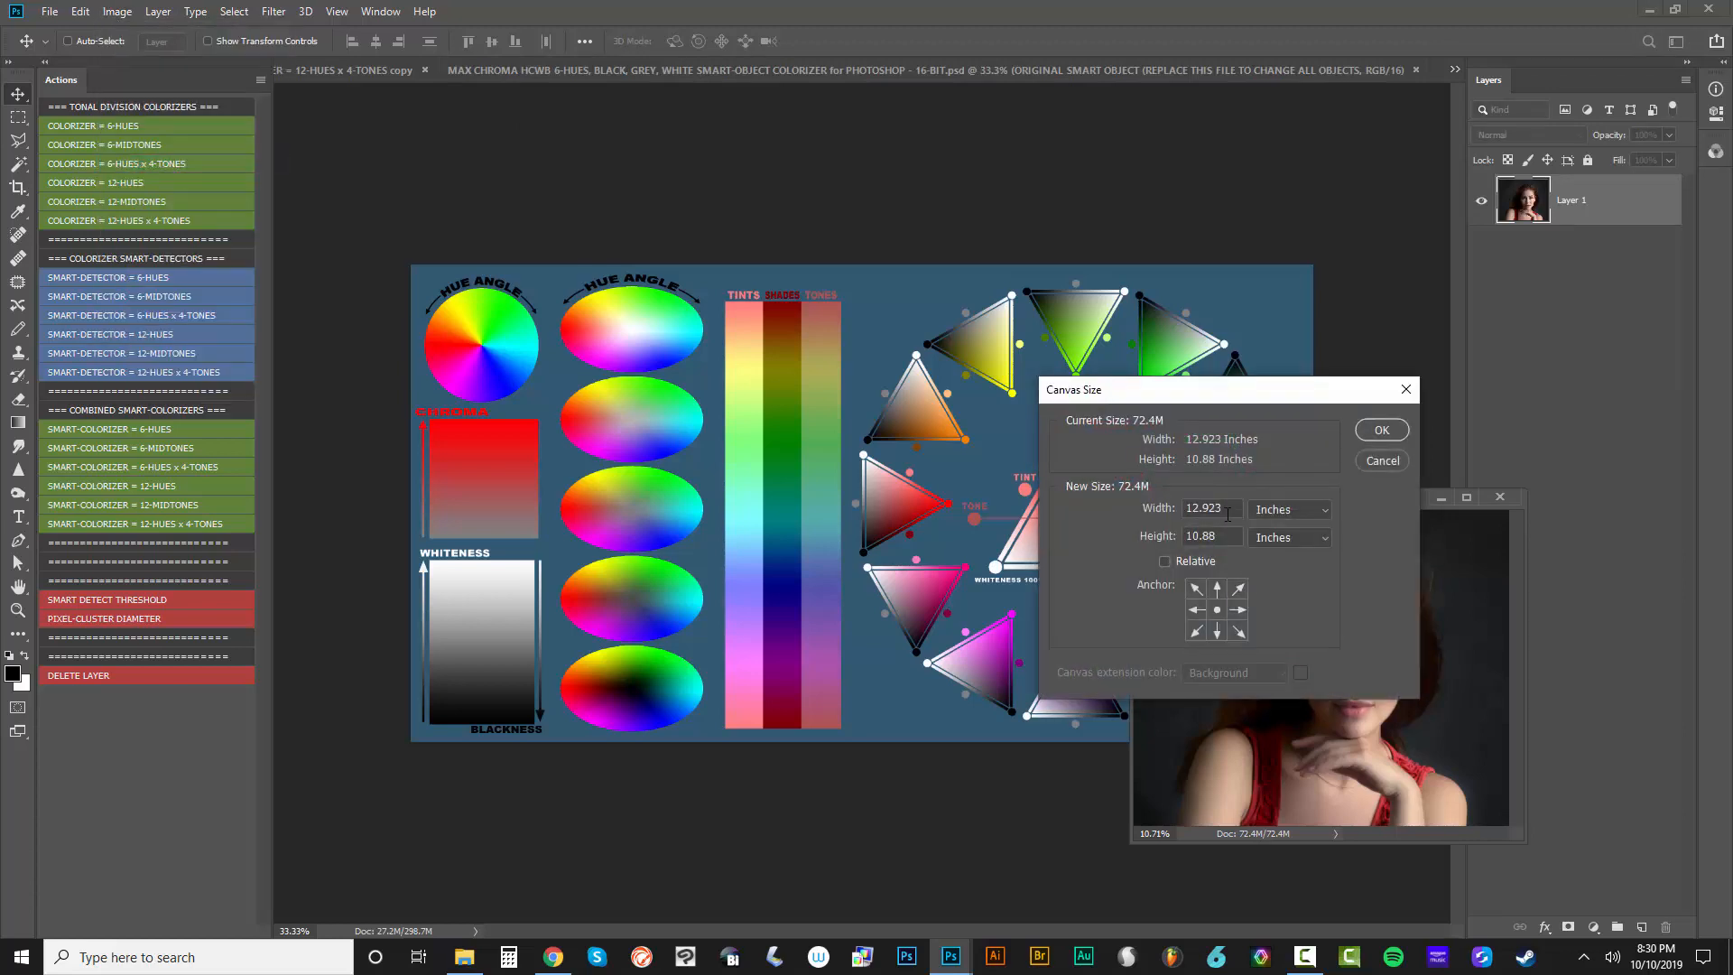
{"action": "left_click_drag", "start_coordinate": [1224, 541], "coordinate": [1191, 532]}
{"action": "left_click", "coordinate": [1382, 465]}
Set the smart-object colorizer document's canvas size to 12.923 by 10.88 inches
{"action": "left_click", "coordinate": [927, 158]}
{"action": "left_click", "coordinate": [117, 11]}
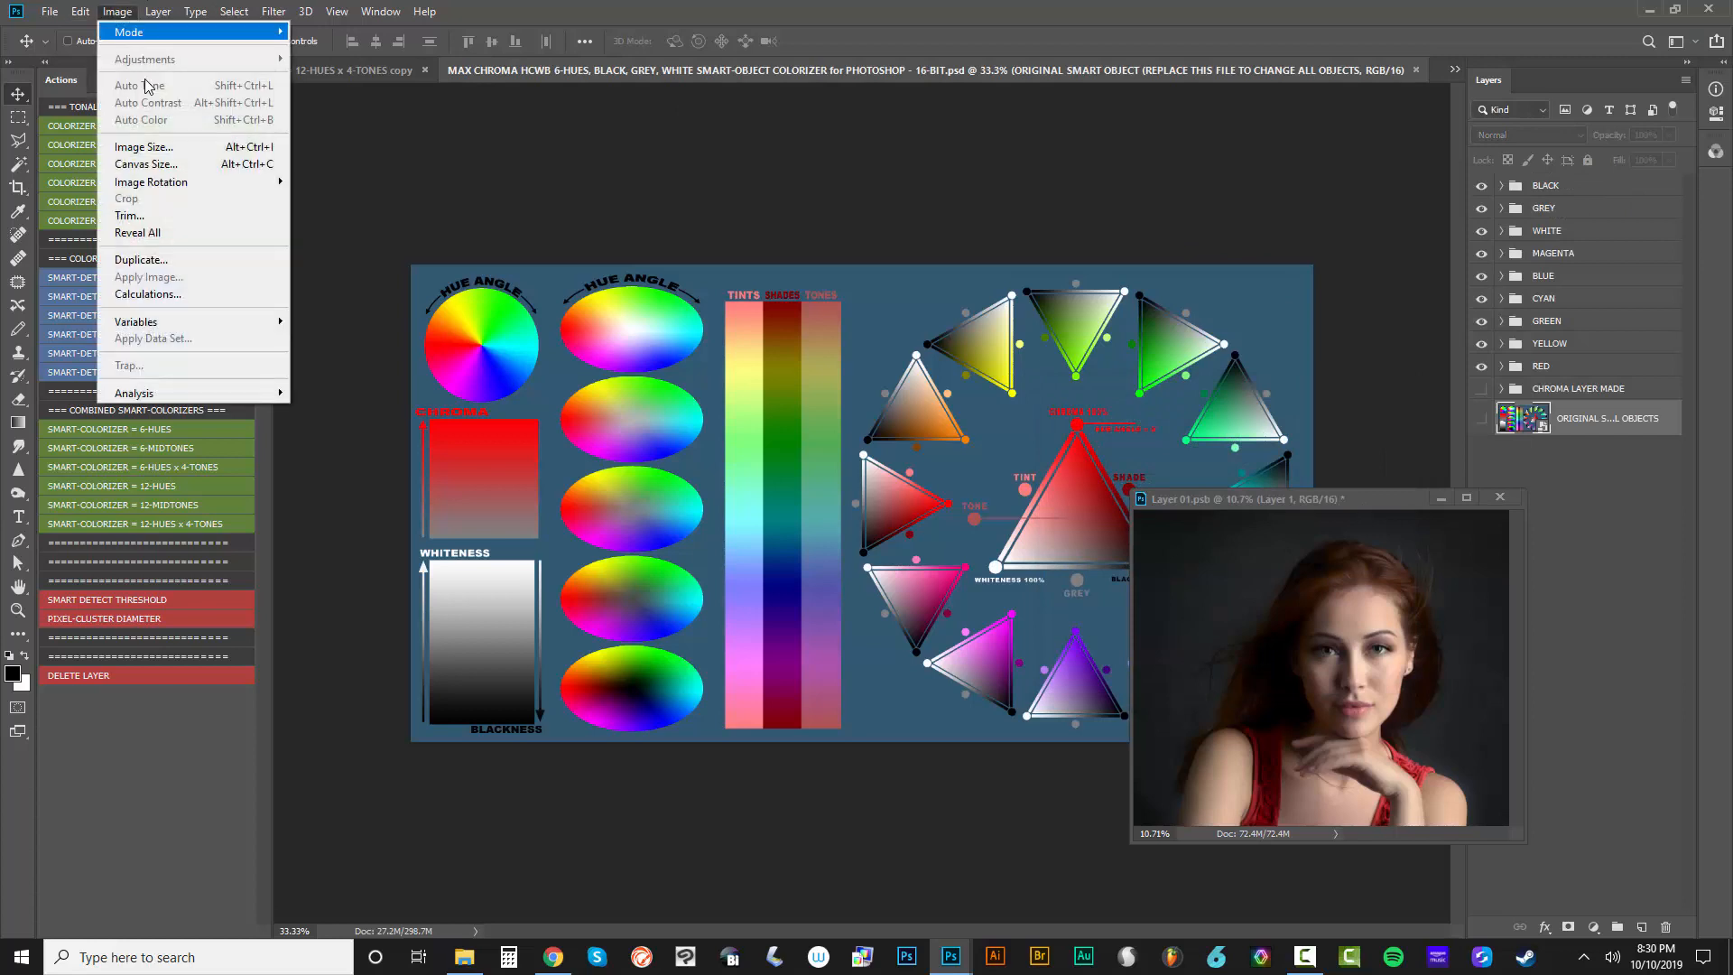
{"action": "left_click", "coordinate": [144, 164]}
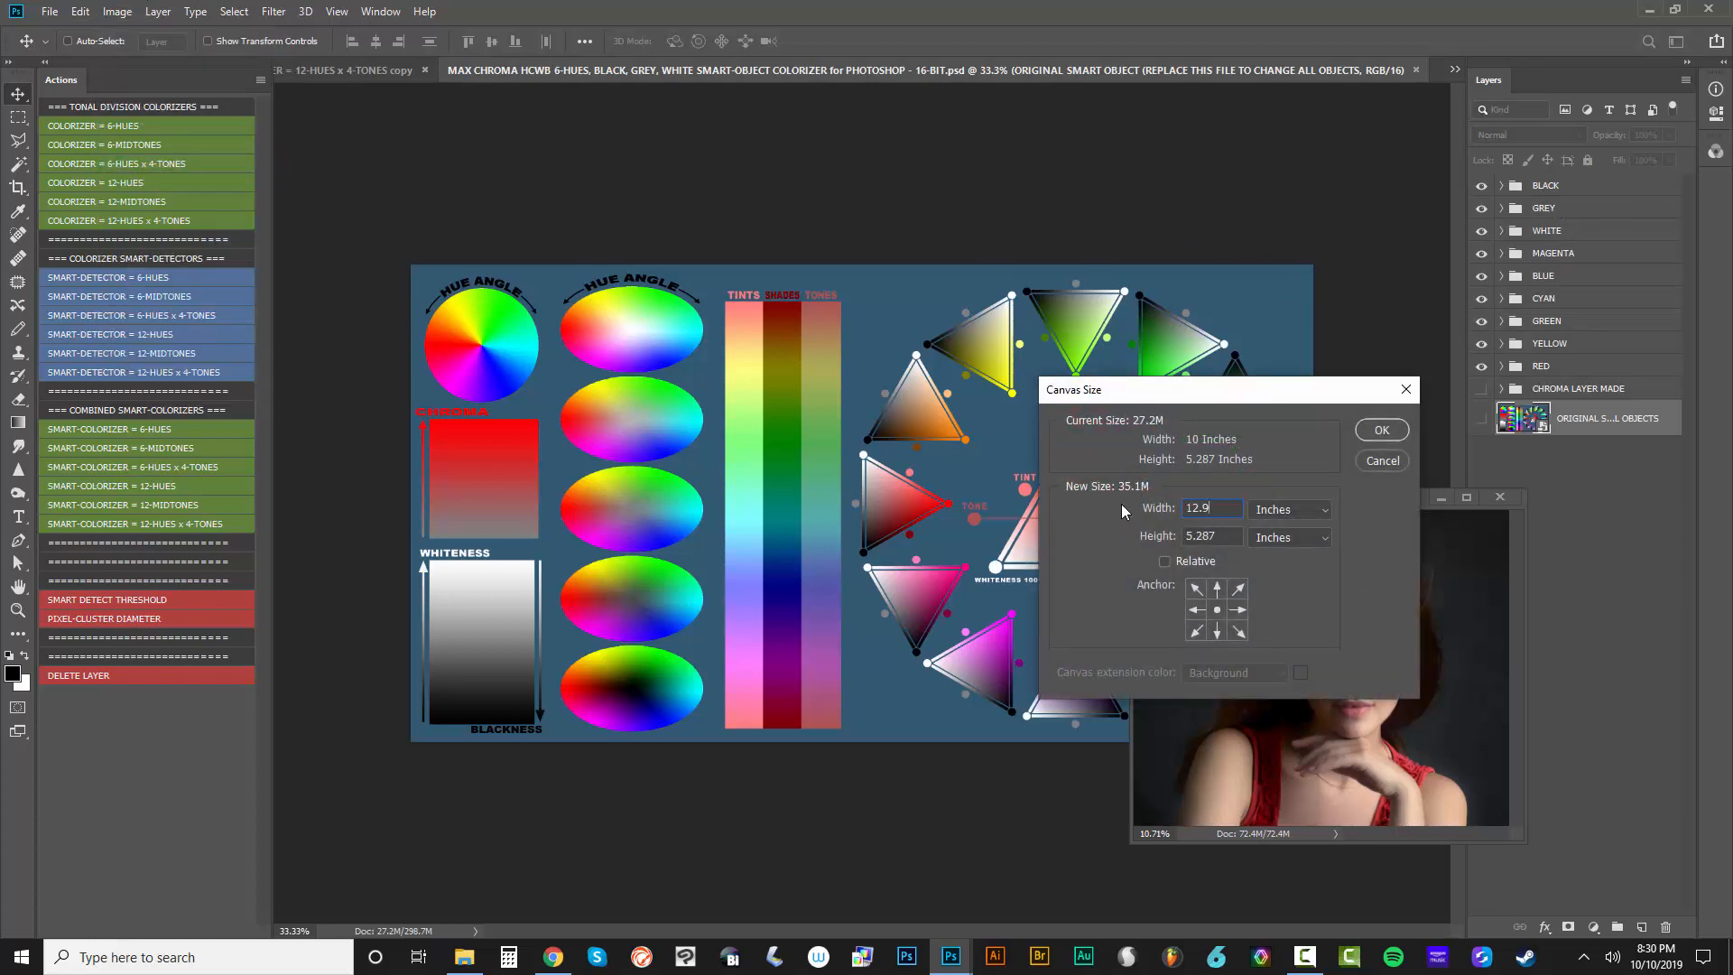
{"action": "left_click_drag", "start_coordinate": [1220, 540], "coordinate": [1174, 542]}
{"action": "type", "text": "10.88"}
{"action": "key", "text": "Return"}
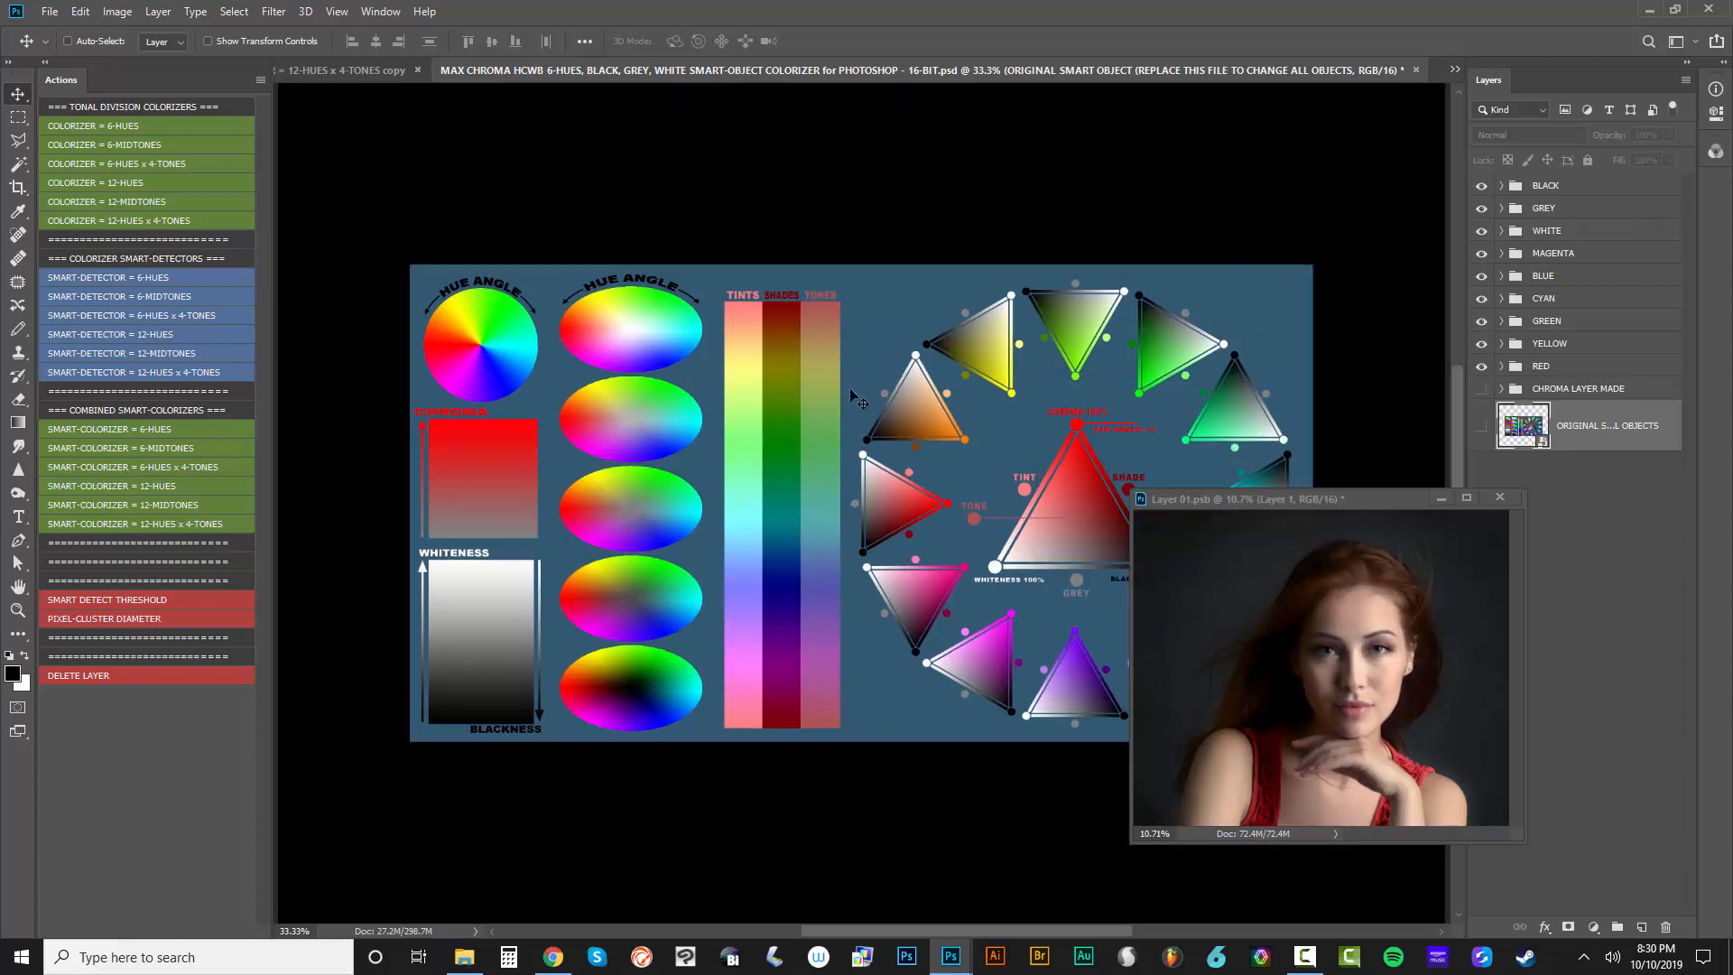
Save the edited Layer 01.psb contents to update the colorizer's smart objects, and close its window
{"action": "scroll", "coordinate": [851, 391], "scroll_direction": "down", "scroll_amount": 7}
{"action": "scroll", "coordinate": [851, 391], "scroll_direction": "up", "scroll_amount": 1}
{"action": "left_click", "coordinate": [1296, 500]}
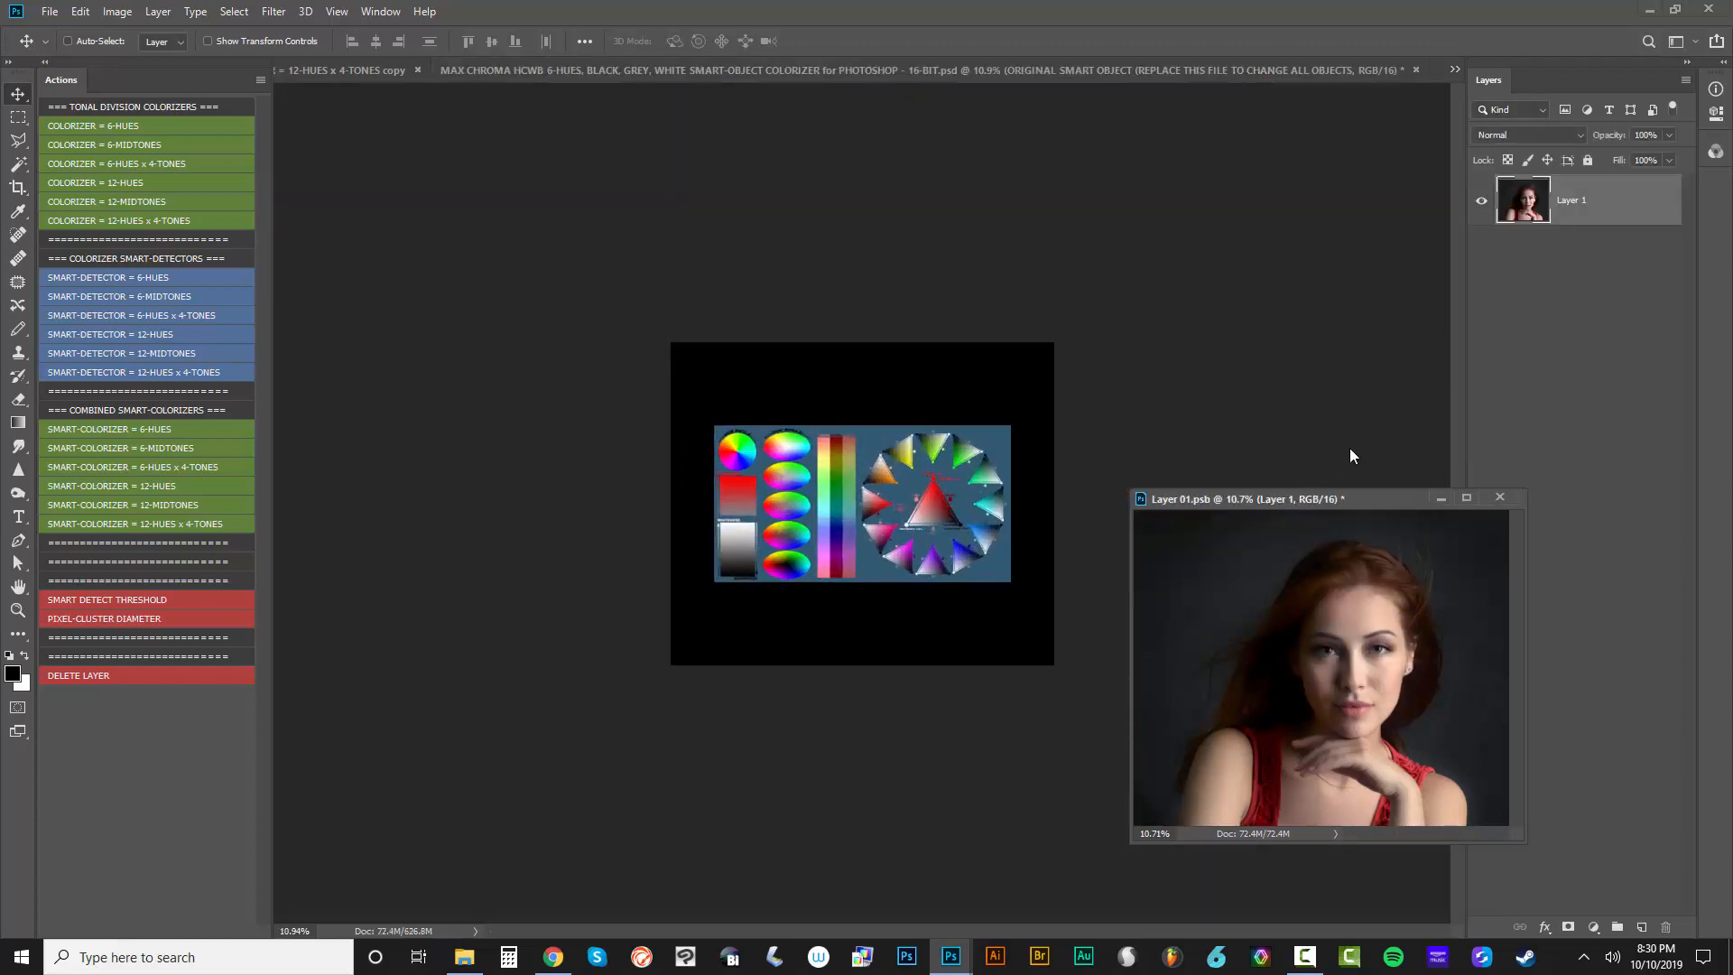
{"action": "left_click", "coordinate": [50, 12]}
{"action": "left_click", "coordinate": [64, 195]}
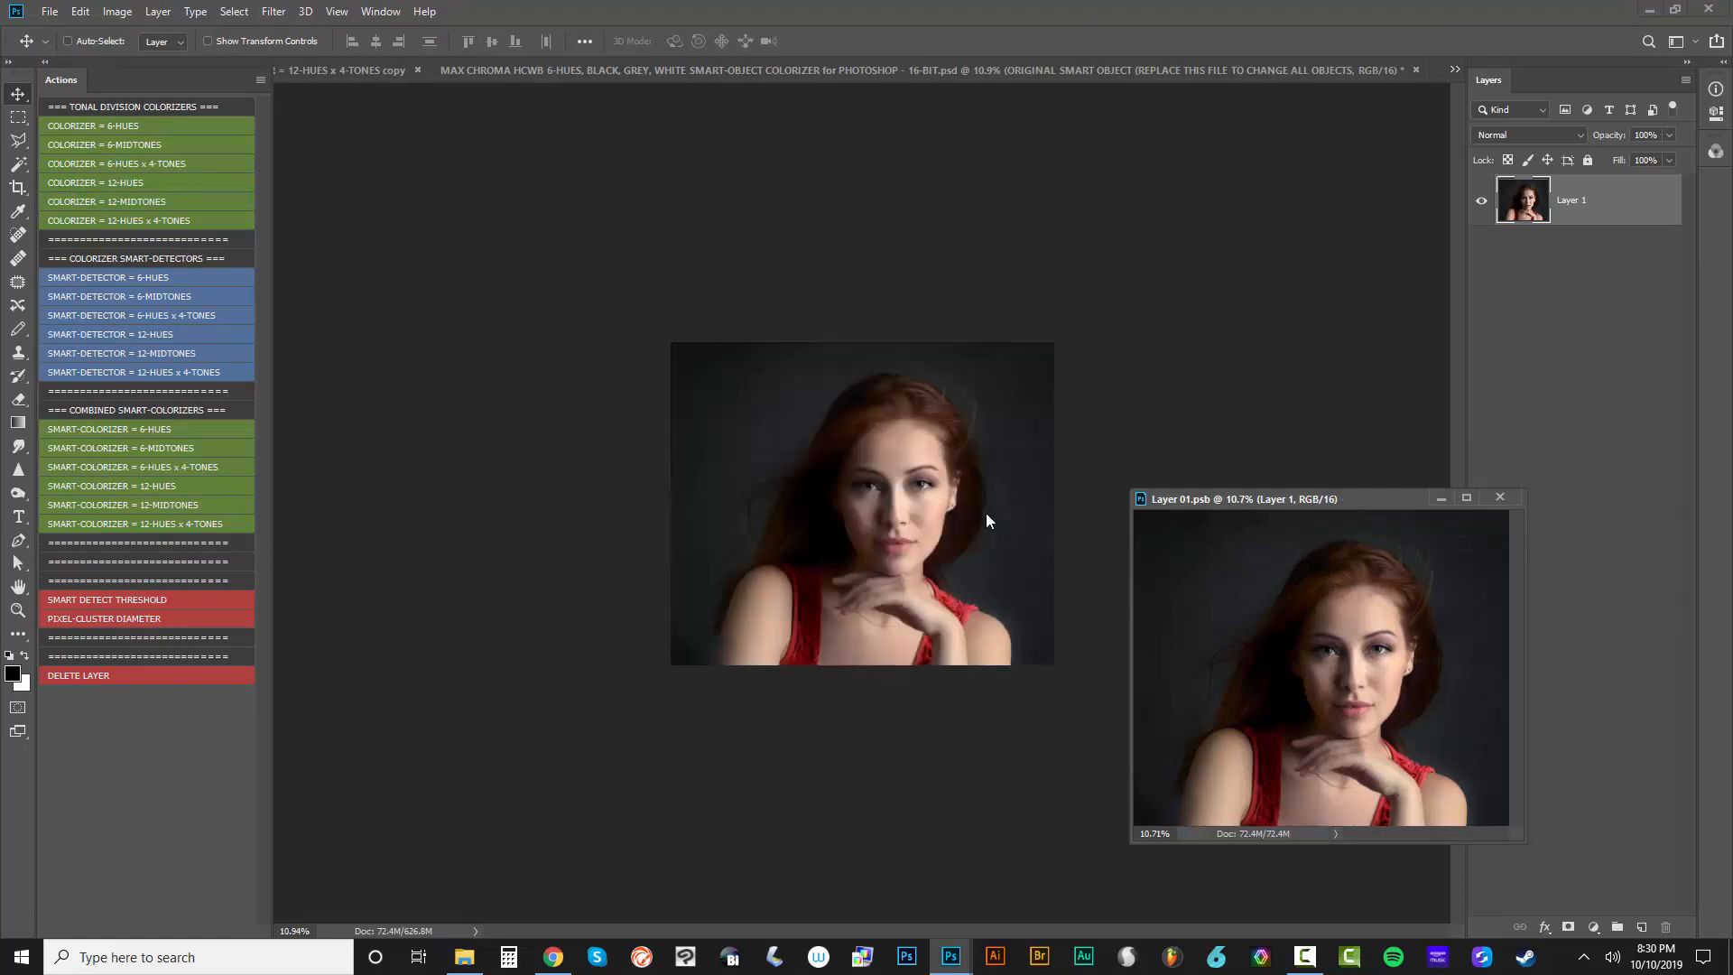
{"action": "left_click", "coordinate": [1333, 437]}
{"action": "left_click", "coordinate": [1500, 498]}
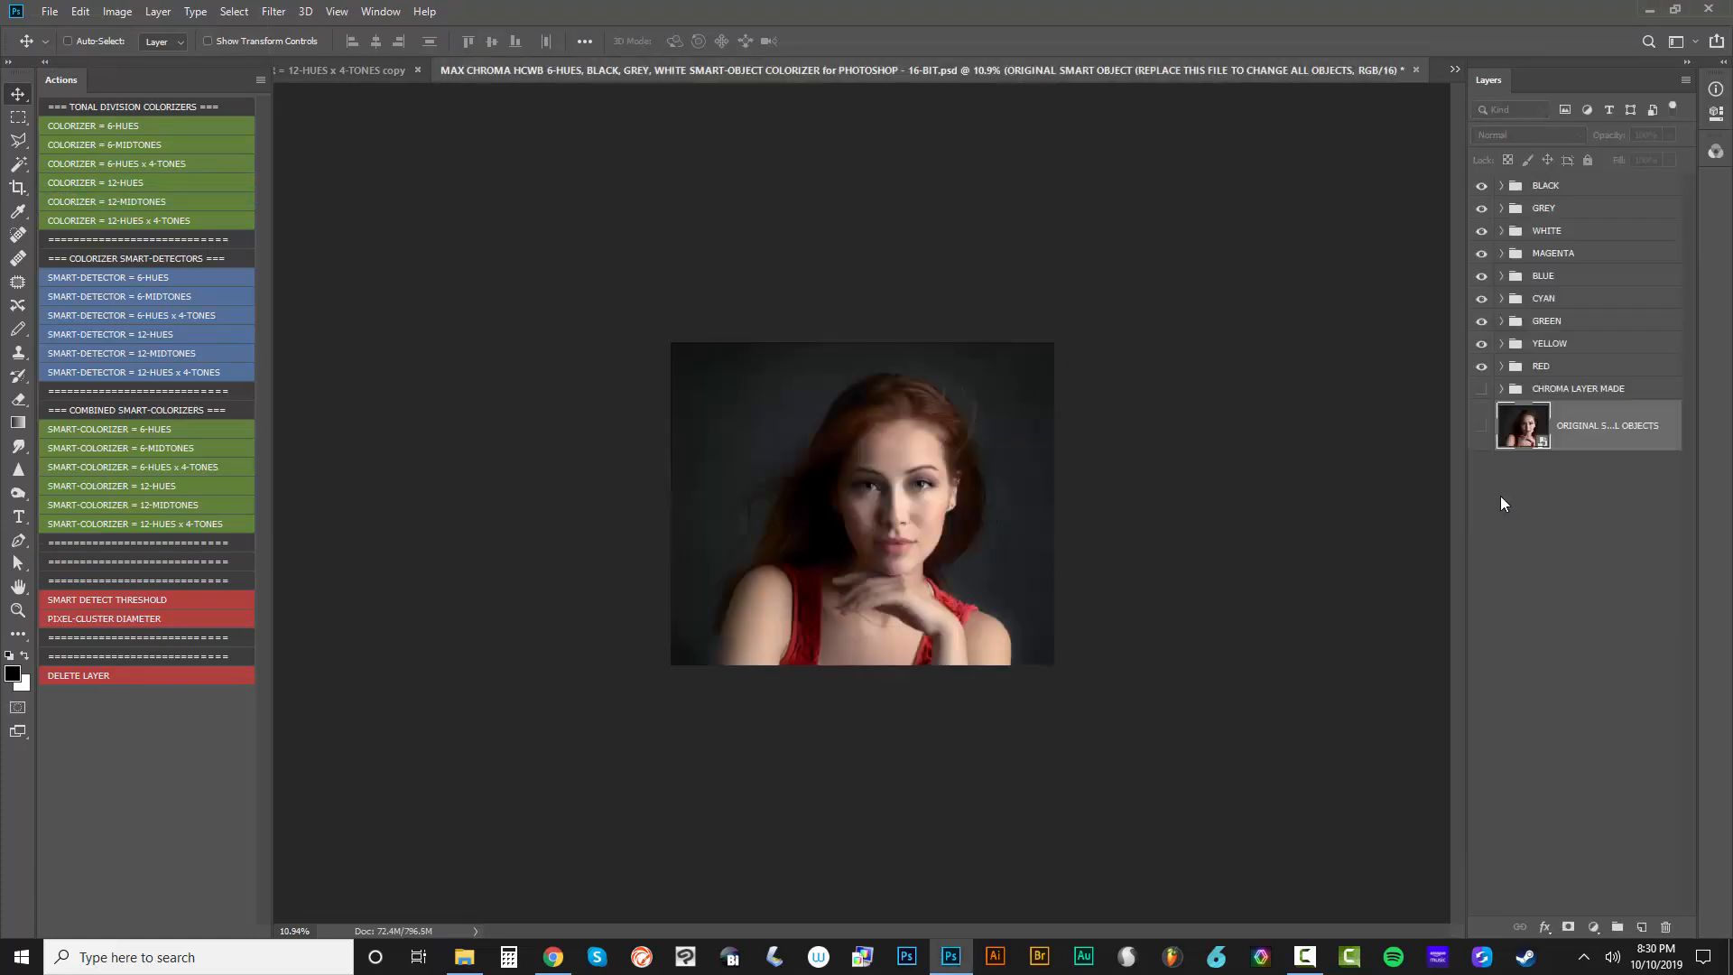
Fit the colorizer document on screen and filter its layers by the Screen blending mode
{"action": "key", "text": "ctrl+0"}
{"action": "left_click", "coordinate": [1511, 109]}
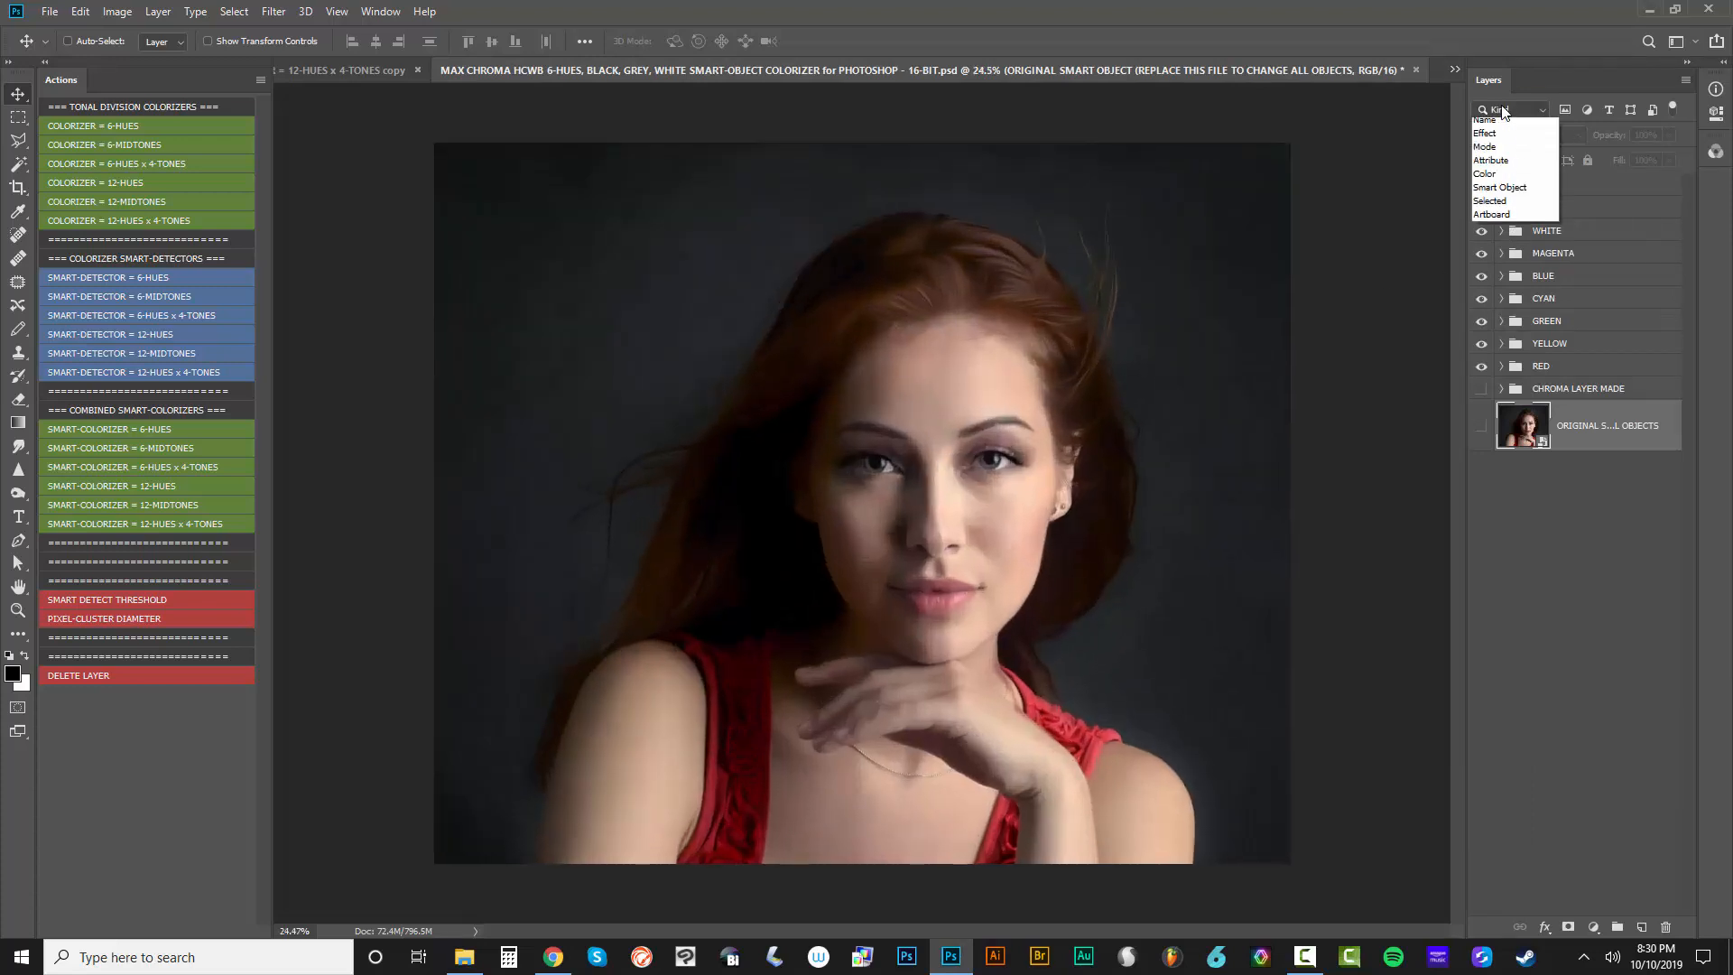
{"action": "left_click", "coordinate": [1502, 163]}
{"action": "left_click", "coordinate": [1608, 112]}
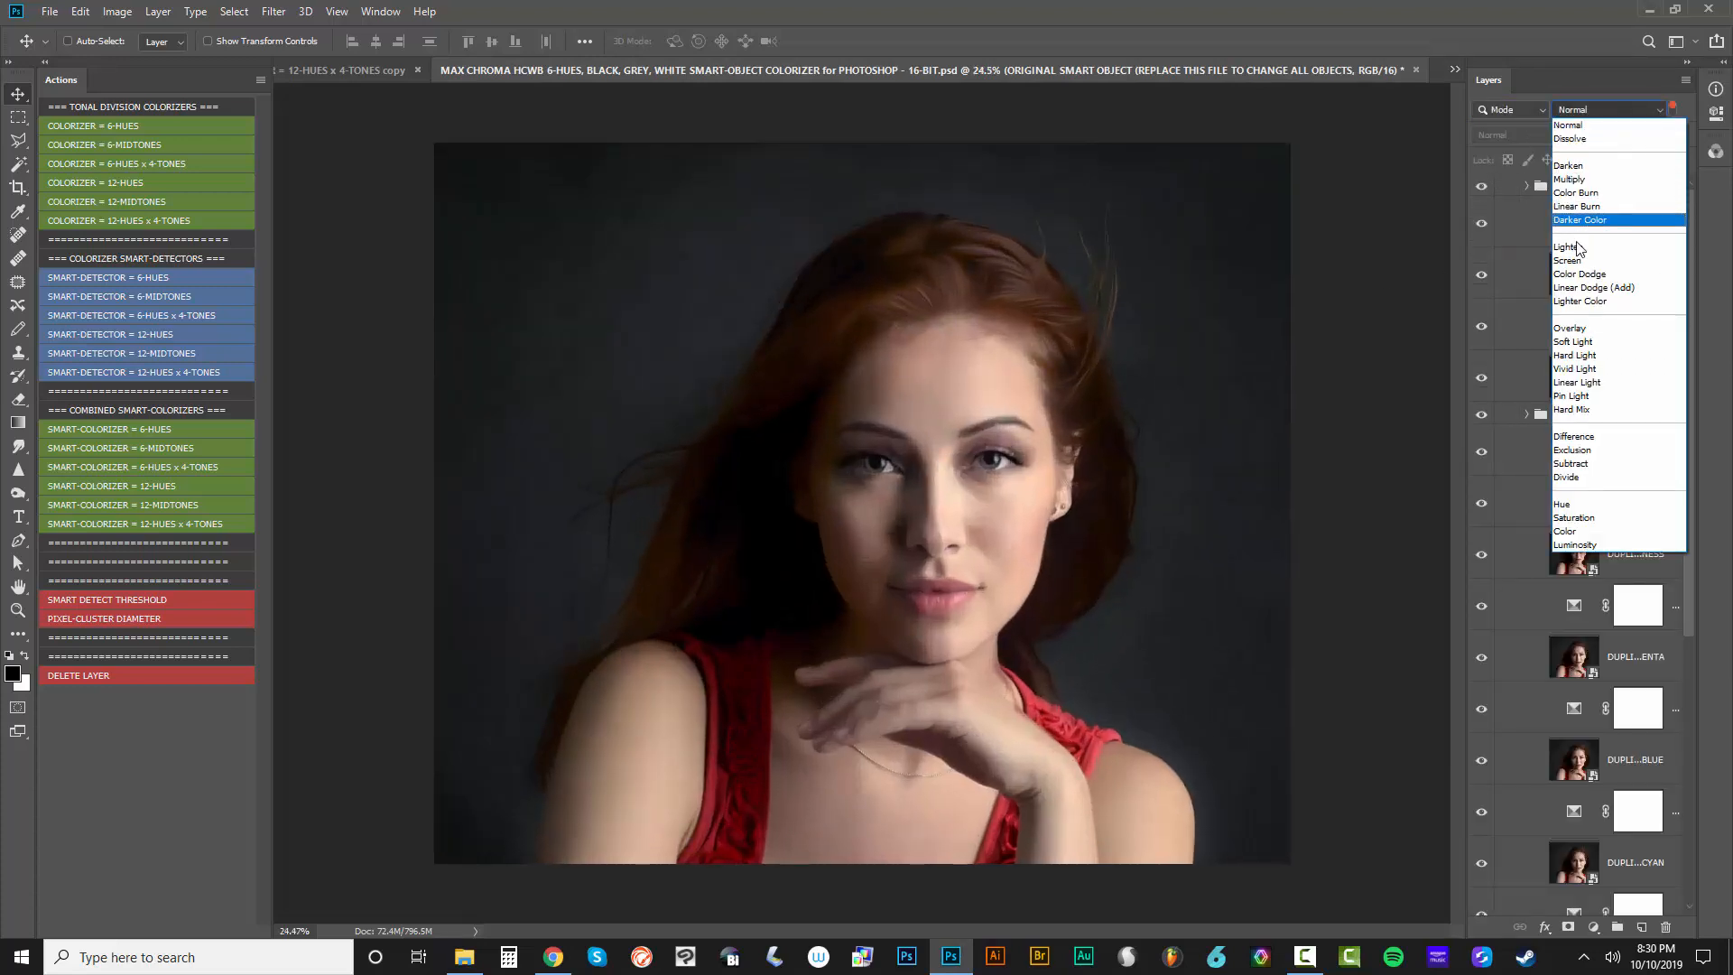
{"action": "left_click", "coordinate": [1568, 260]}
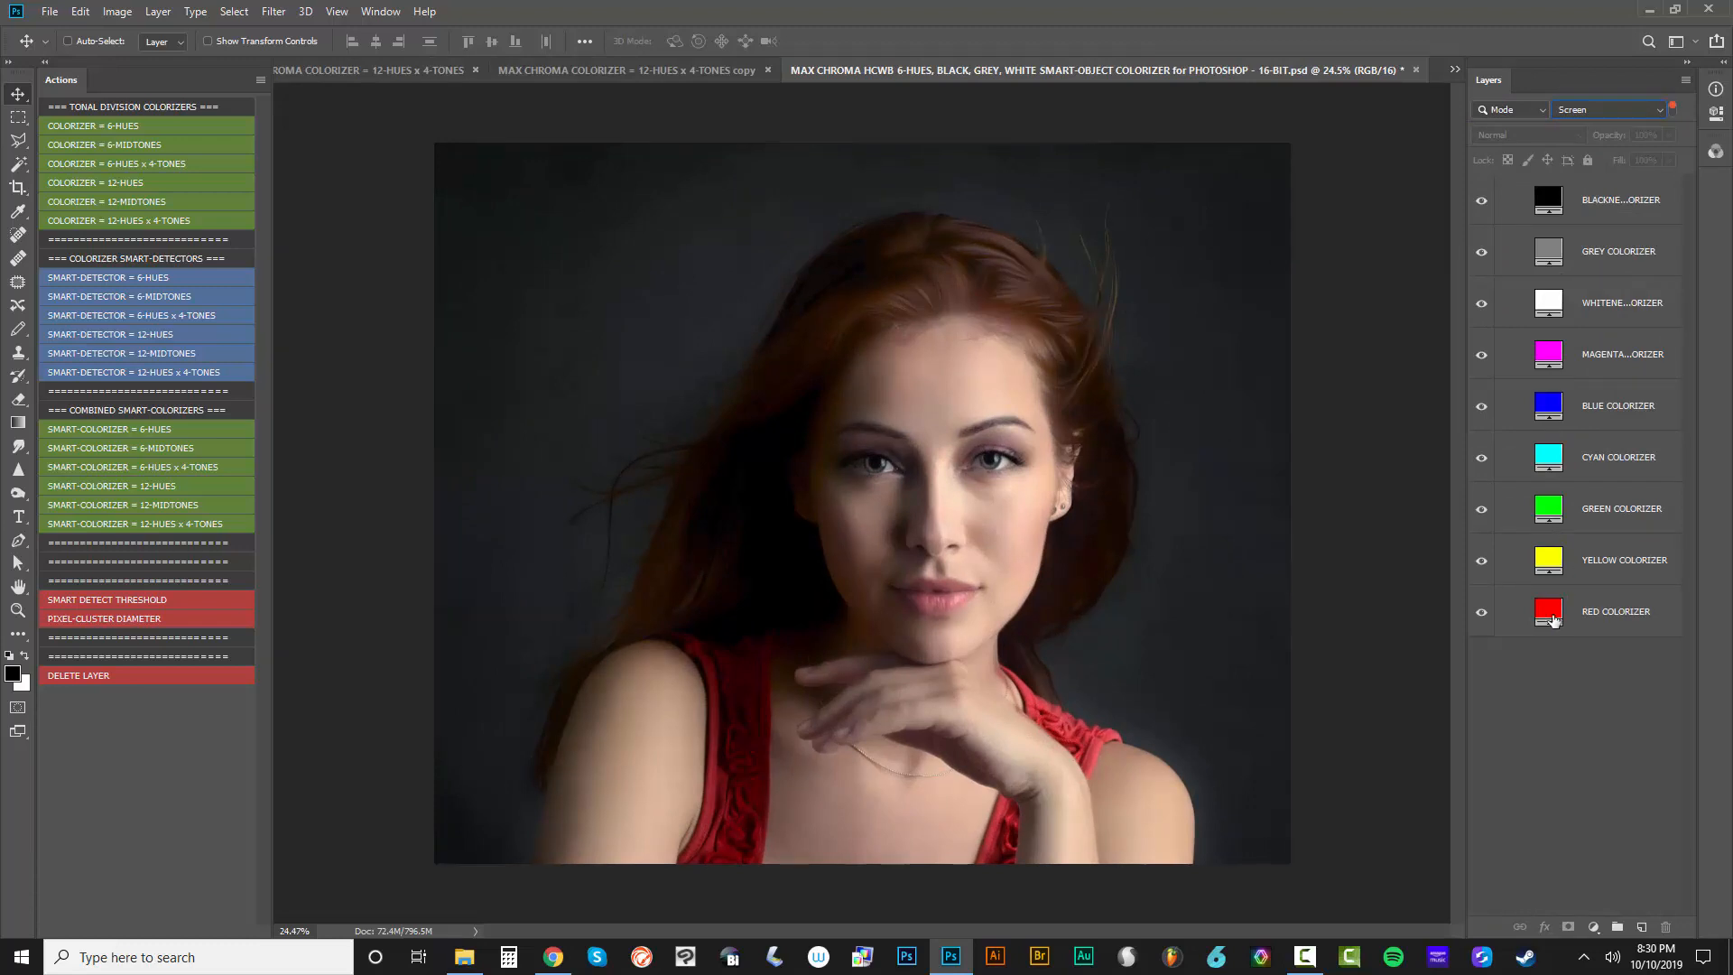
Preview the red colorizer fill in blue 0012ff on the portrait, and discard the color change
{"action": "double_click", "coordinate": [1550, 617]}
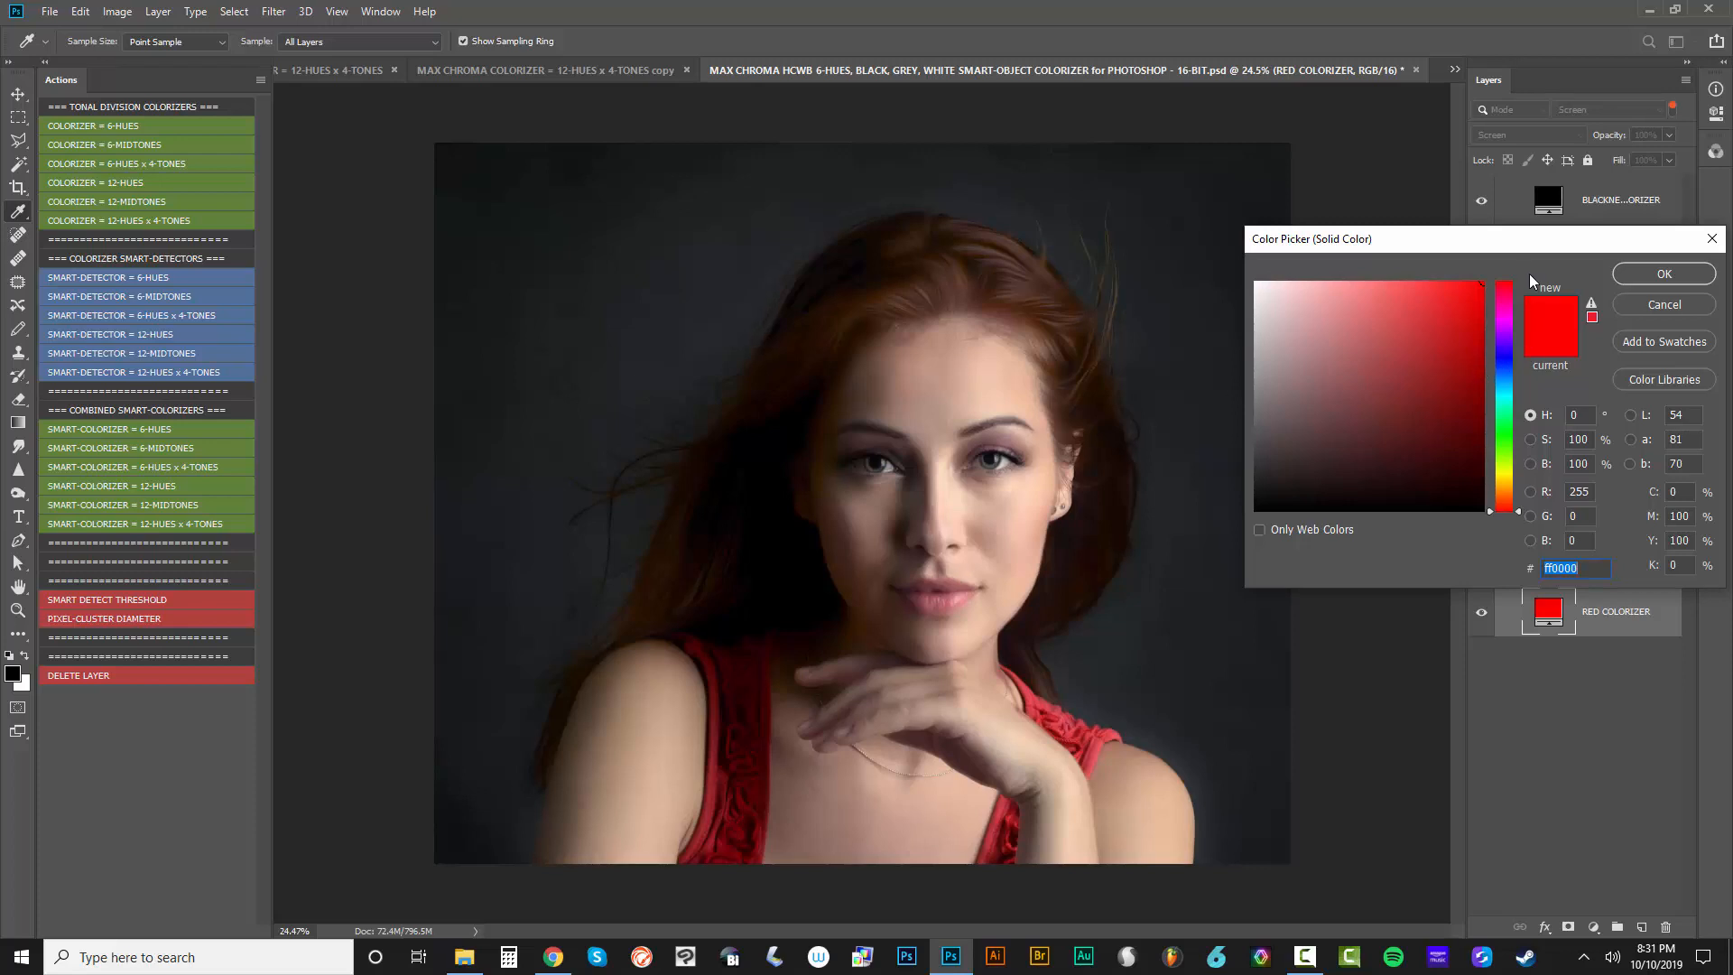
{"action": "left_click_drag", "start_coordinate": [1510, 241], "coordinate": [1522, 463]}
{"action": "left_click_drag", "start_coordinate": [1397, 551], "coordinate": [1435, 512]}
{"action": "left_click_drag", "start_coordinate": [1453, 587], "coordinate": [1459, 593]}
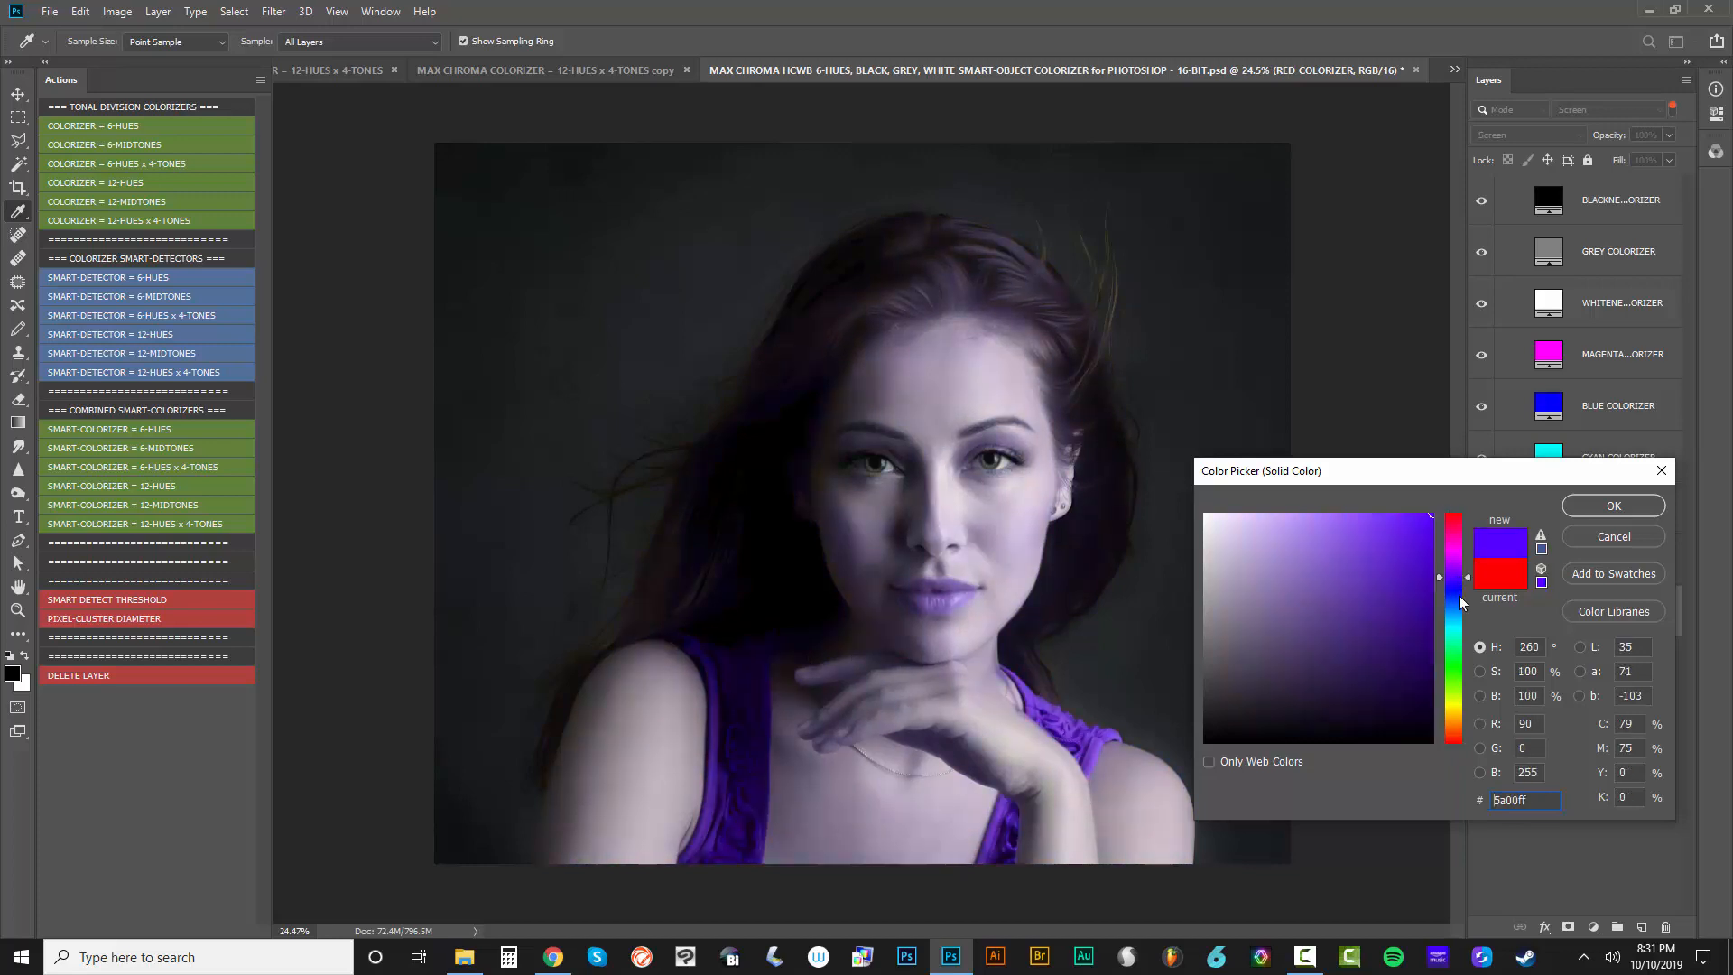
{"action": "left_click", "coordinate": [1610, 538]}
Try out a different fill color on the grey colorizer layer, and discard the change
{"action": "double_click", "coordinate": [1548, 251]}
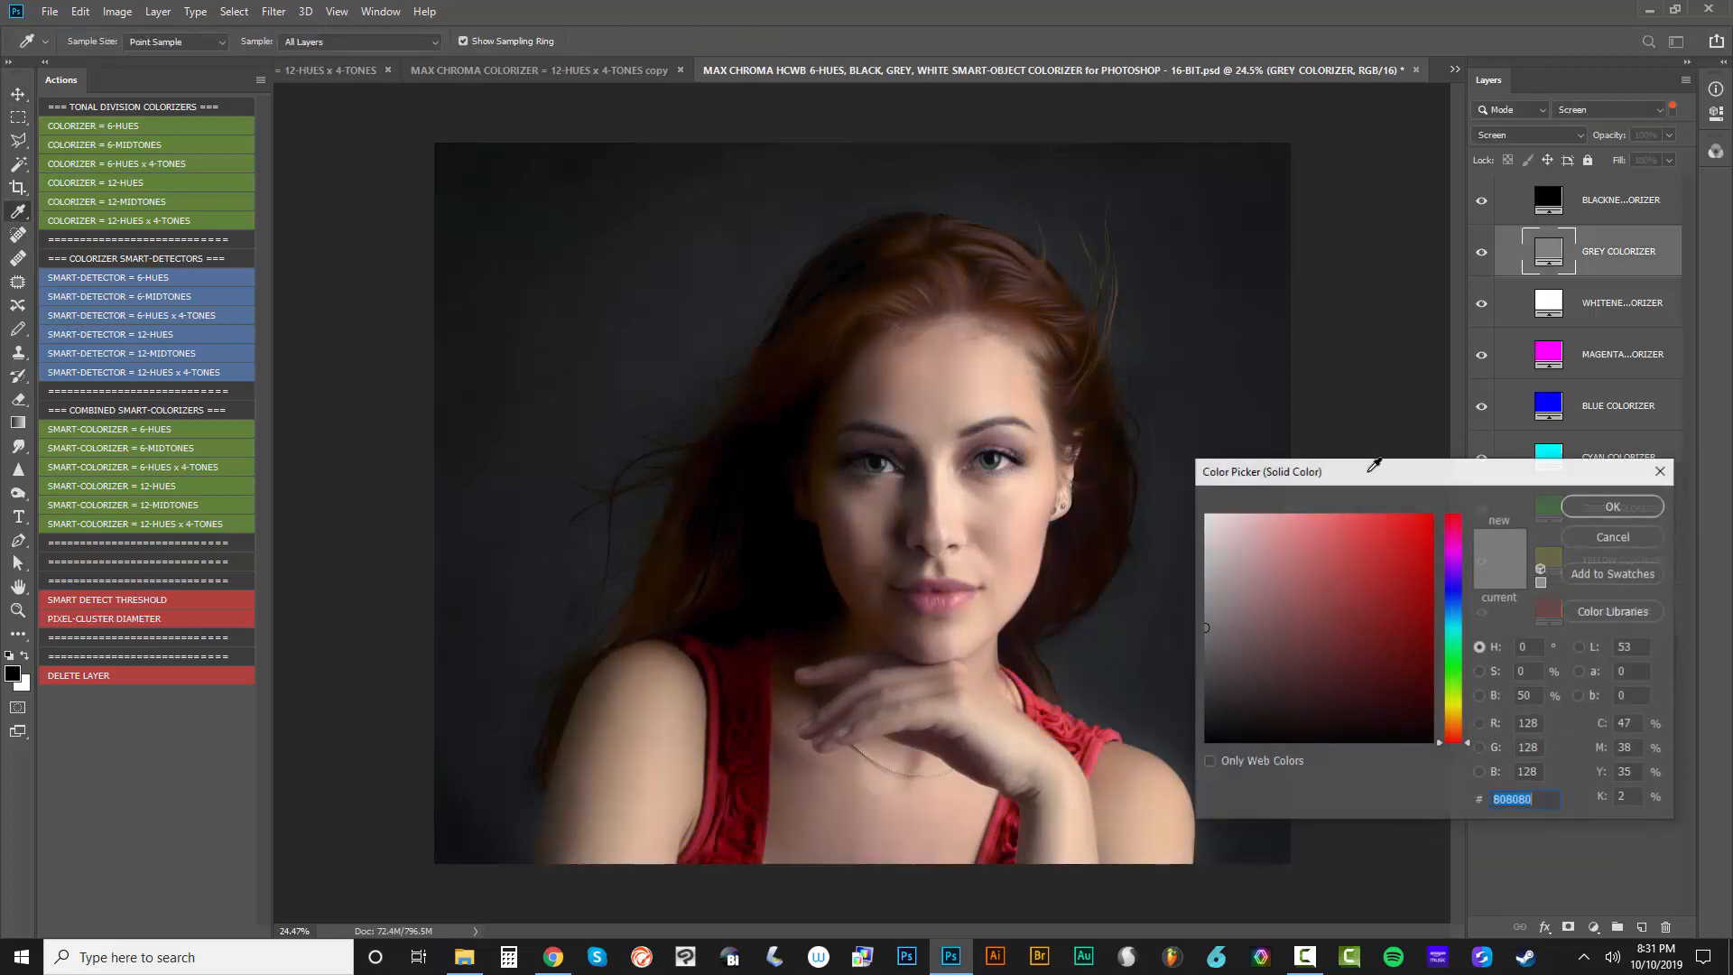
{"action": "left_click_drag", "start_coordinate": [1297, 620], "coordinate": [1351, 575]}
{"action": "left_click", "coordinate": [1613, 538]}
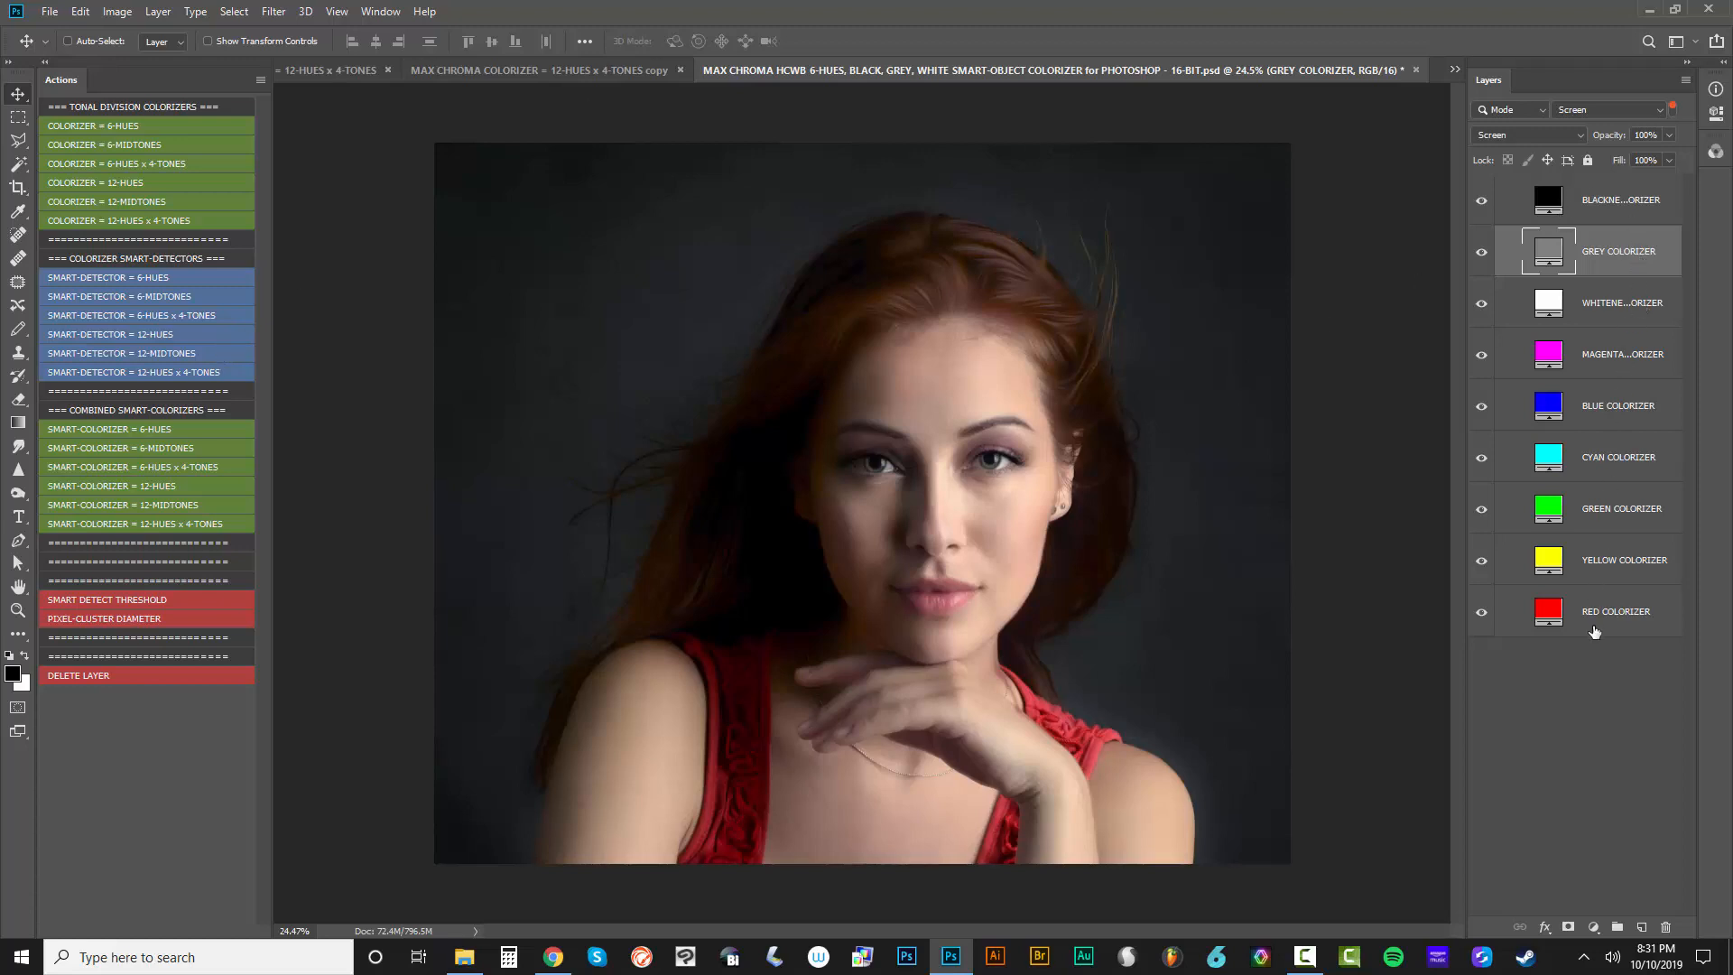
Close the 6-HUES, BLACK, GREY, WHITE smart-object colorizer document without saving its changes
{"action": "left_click", "coordinate": [1417, 70]}
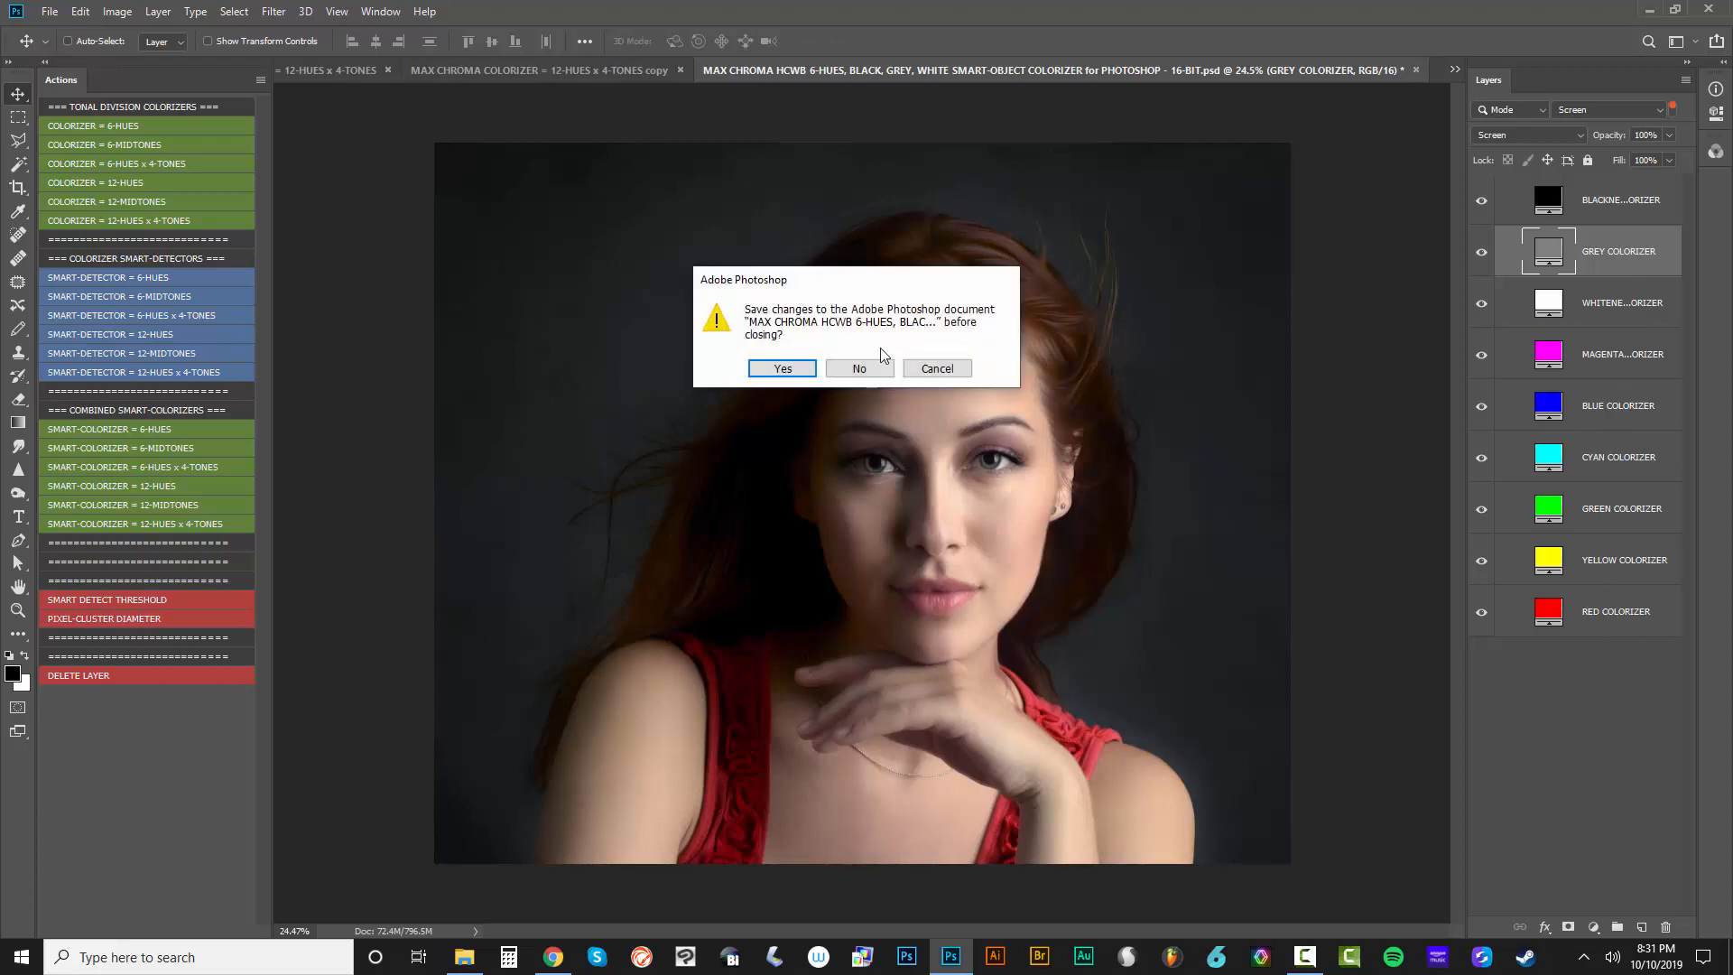
{"action": "left_click", "coordinate": [866, 369]}
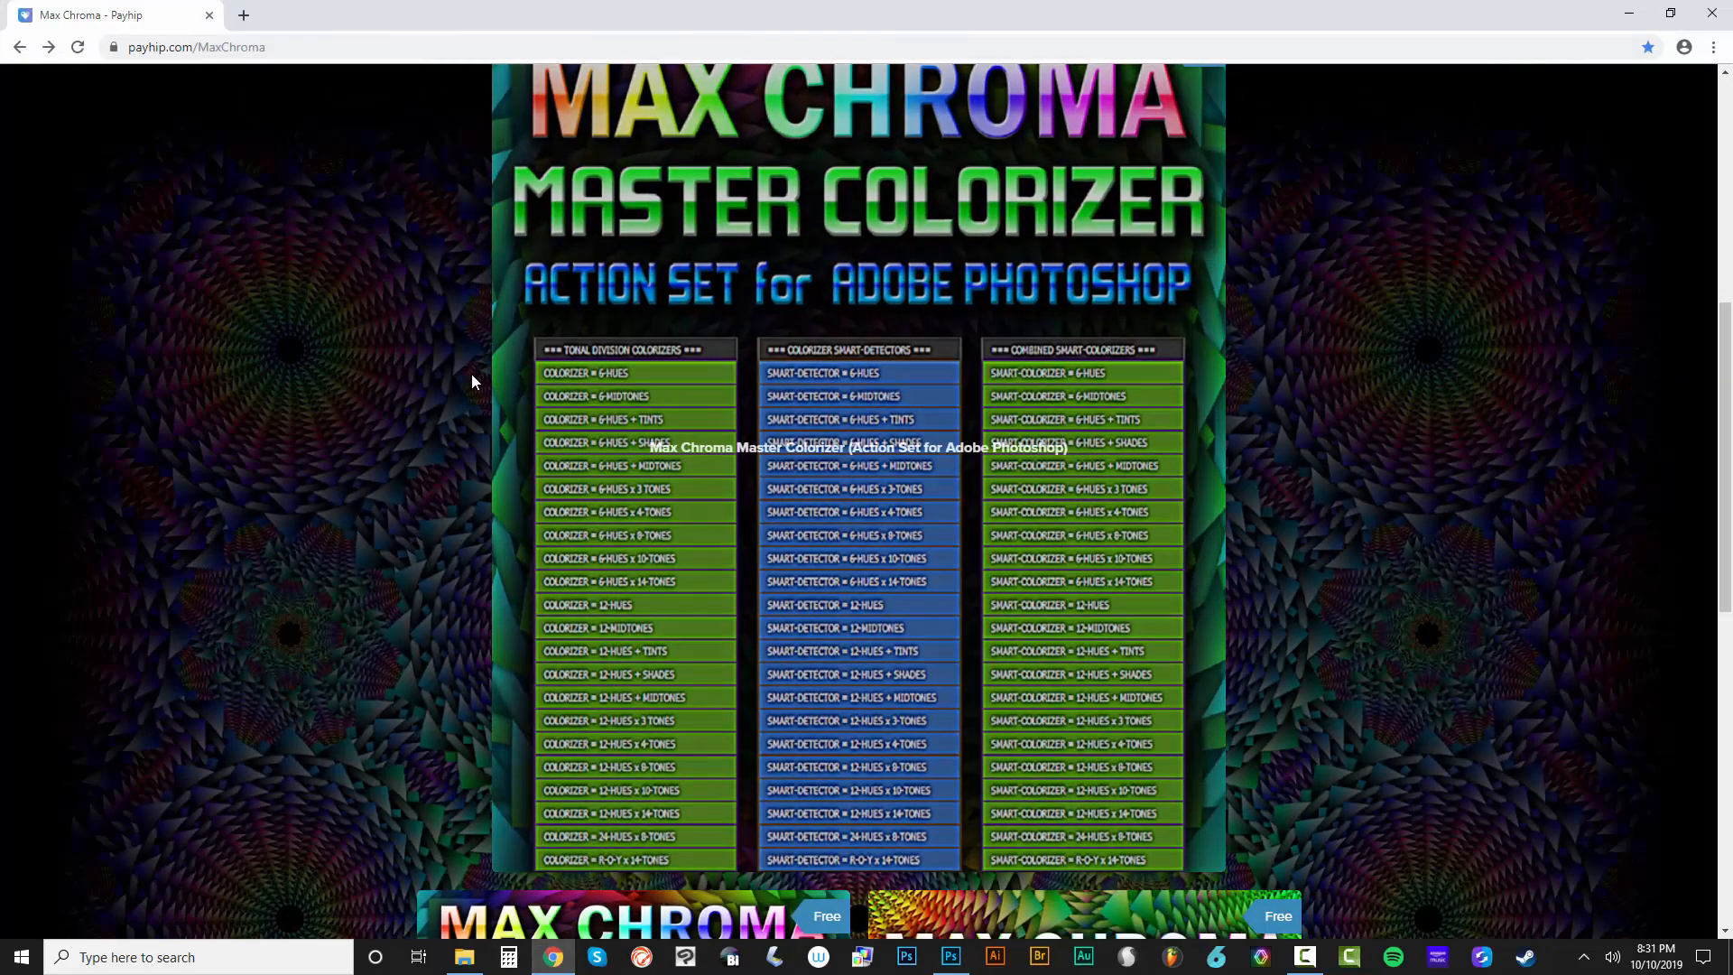
Switch to Chrome and look through the Master Colorizer and free products on the Max Chroma Payhip page, then minimize the browser
{"action": "scroll", "coordinate": [570, 600], "scroll_direction": "up", "scroll_amount": 5}
{"action": "scroll", "coordinate": [569, 600], "scroll_direction": "down", "scroll_amount": 6}
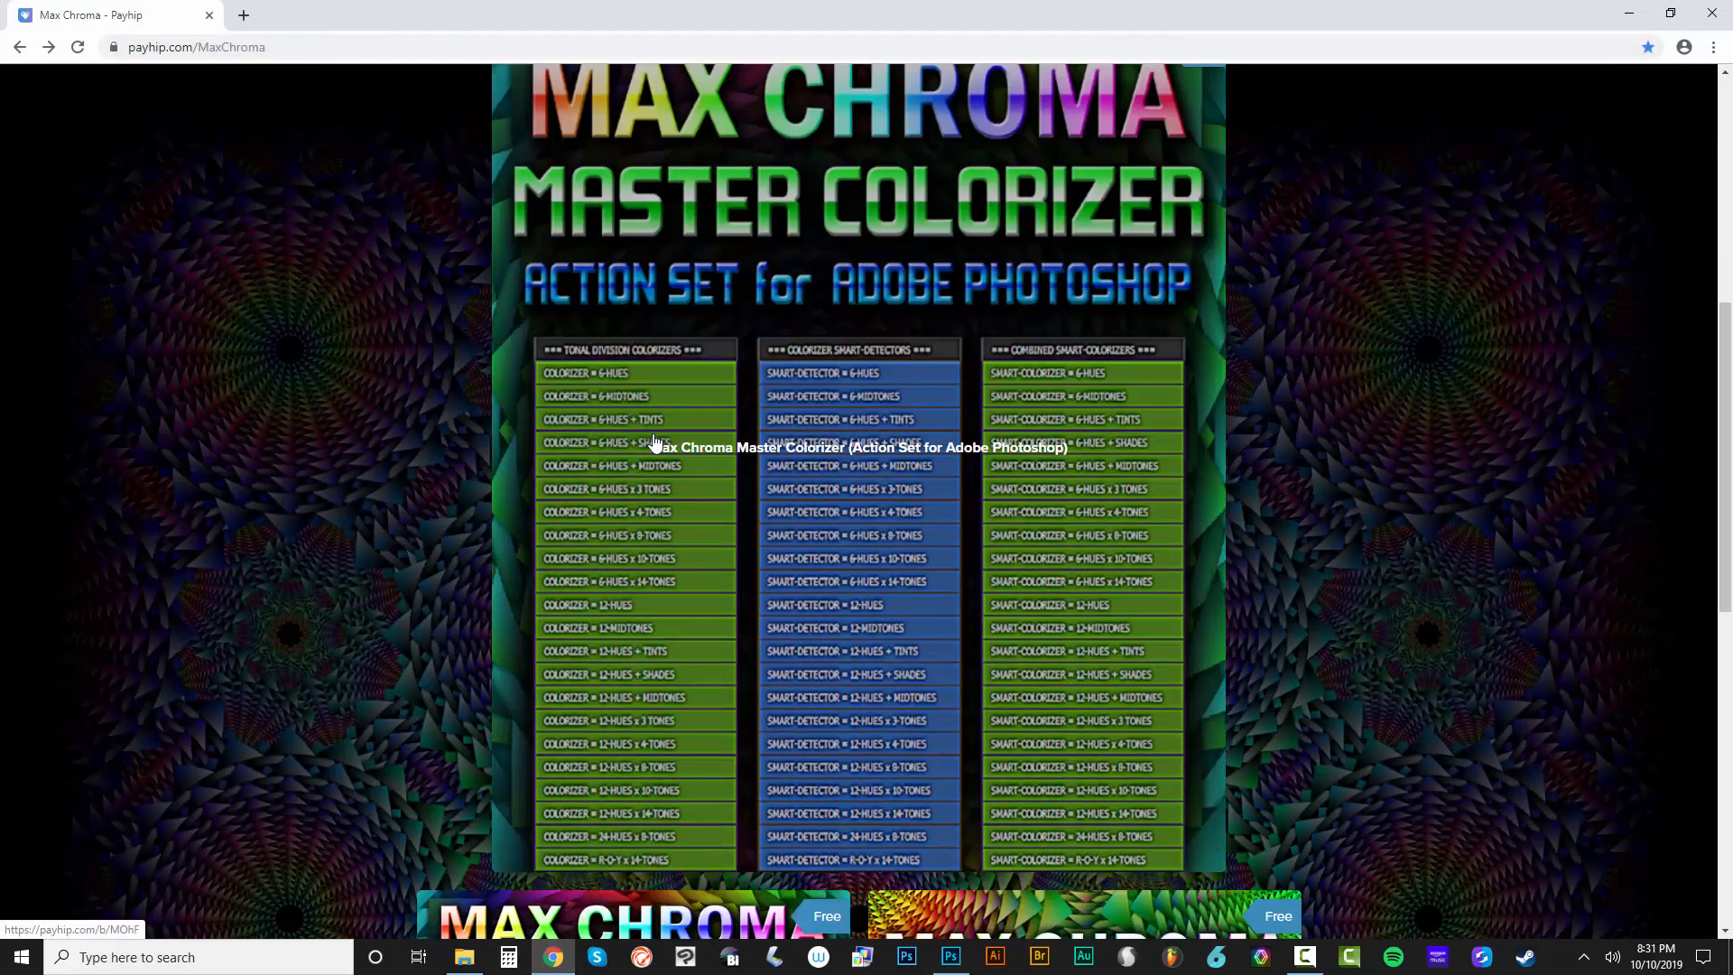
{"action": "scroll", "coordinate": [668, 618], "scroll_direction": "down", "scroll_amount": 7}
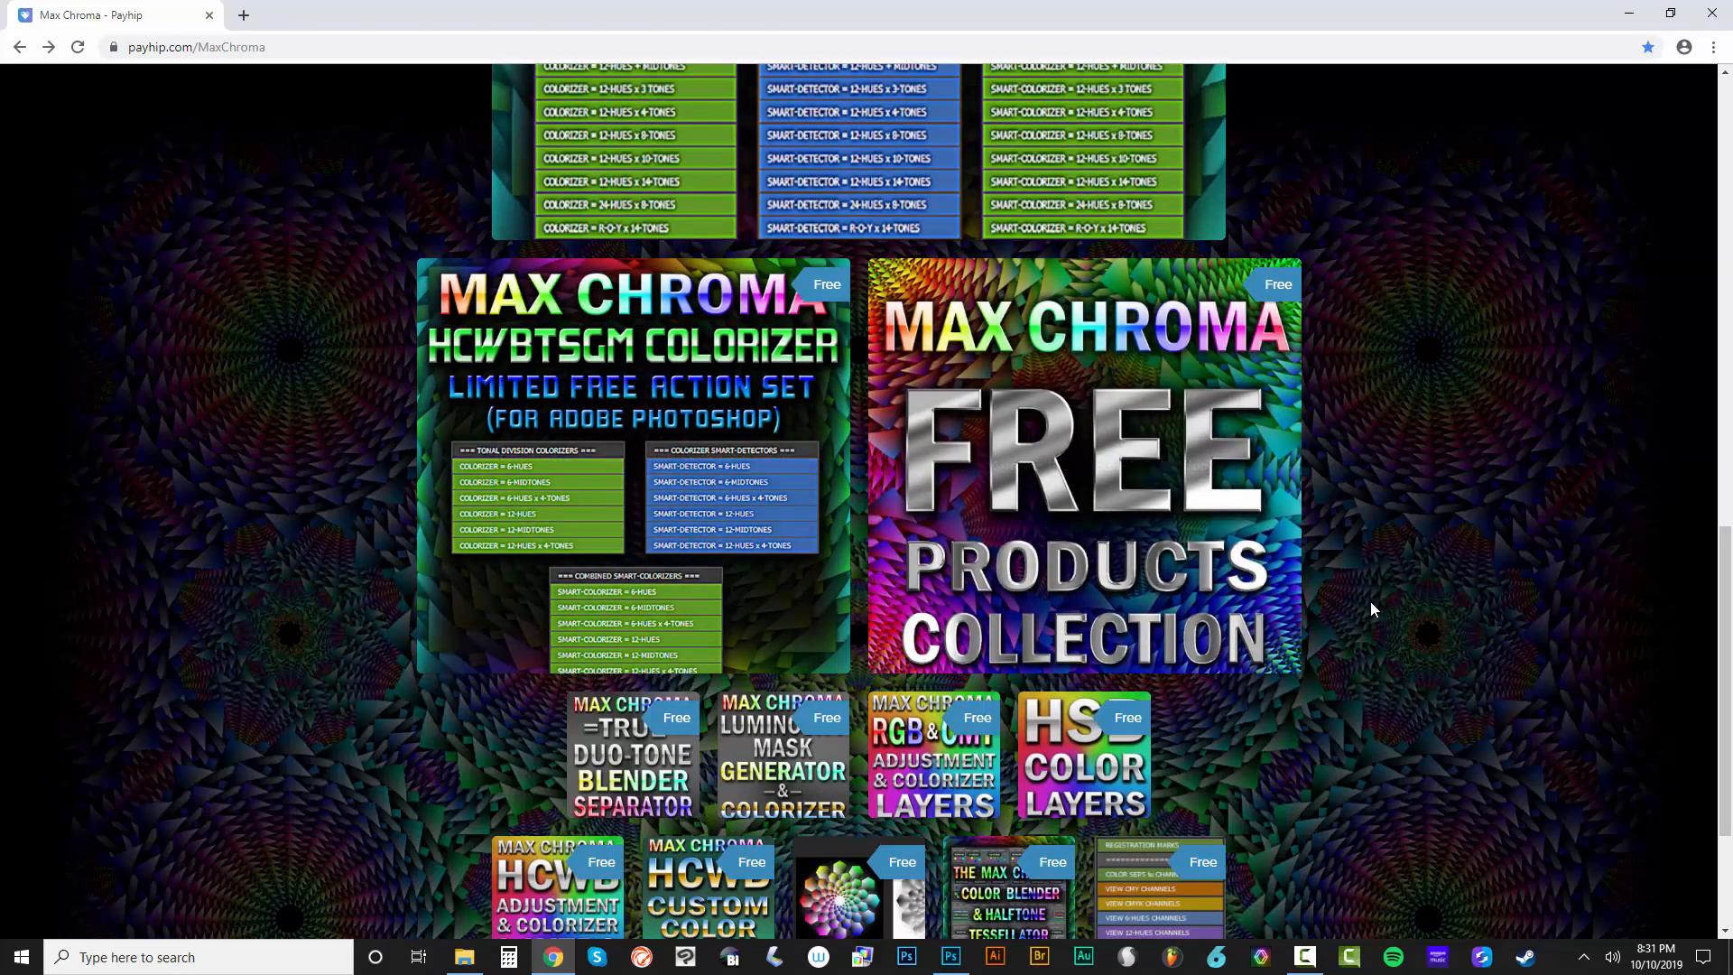
{"action": "scroll", "coordinate": [1367, 603], "scroll_direction": "down", "scroll_amount": 2}
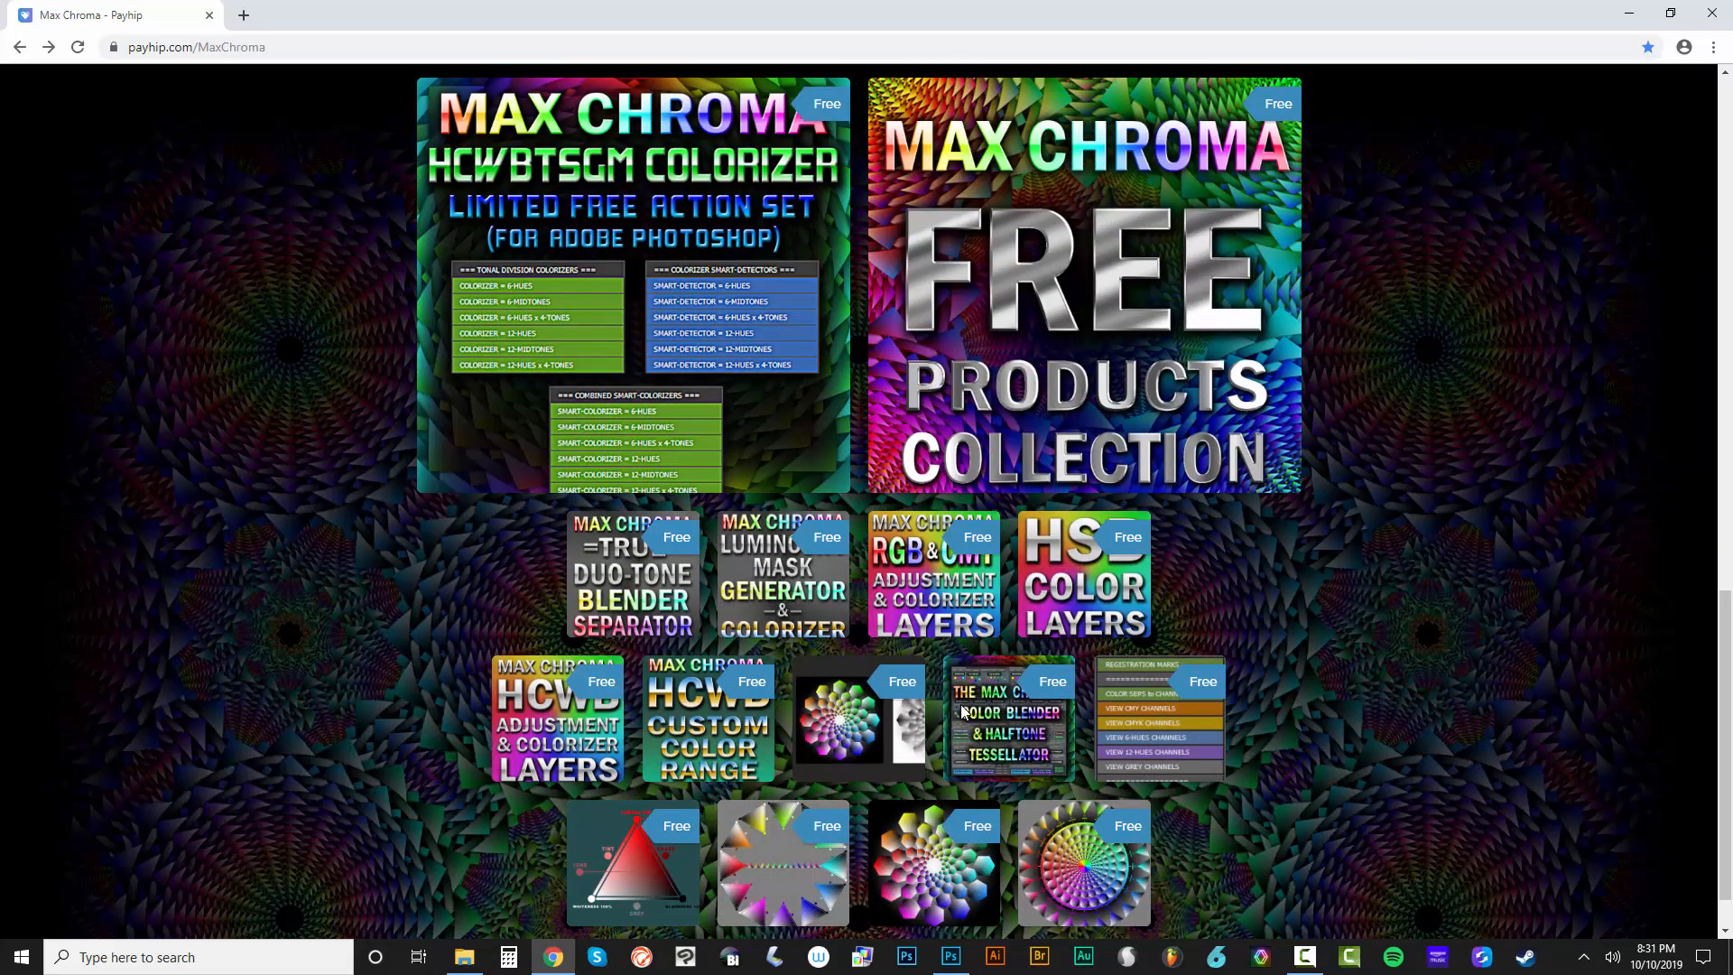
{"action": "scroll", "coordinate": [1432, 451], "scroll_direction": "up", "scroll_amount": 10}
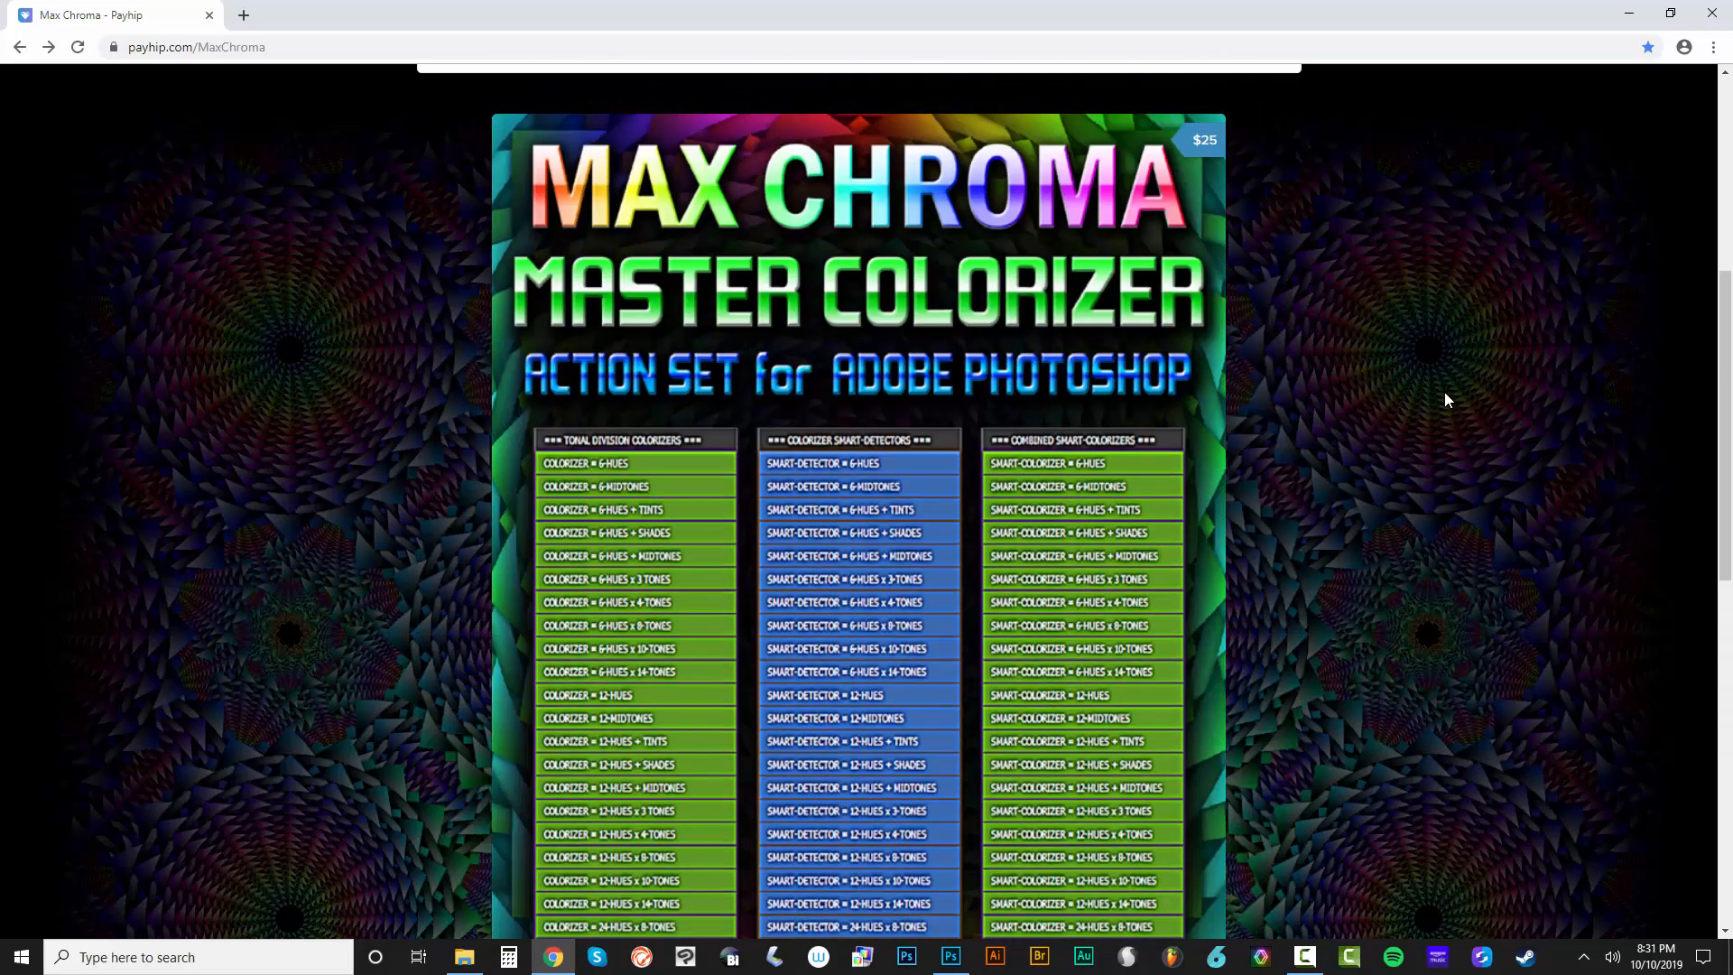
{"action": "left_click", "coordinate": [1629, 13]}
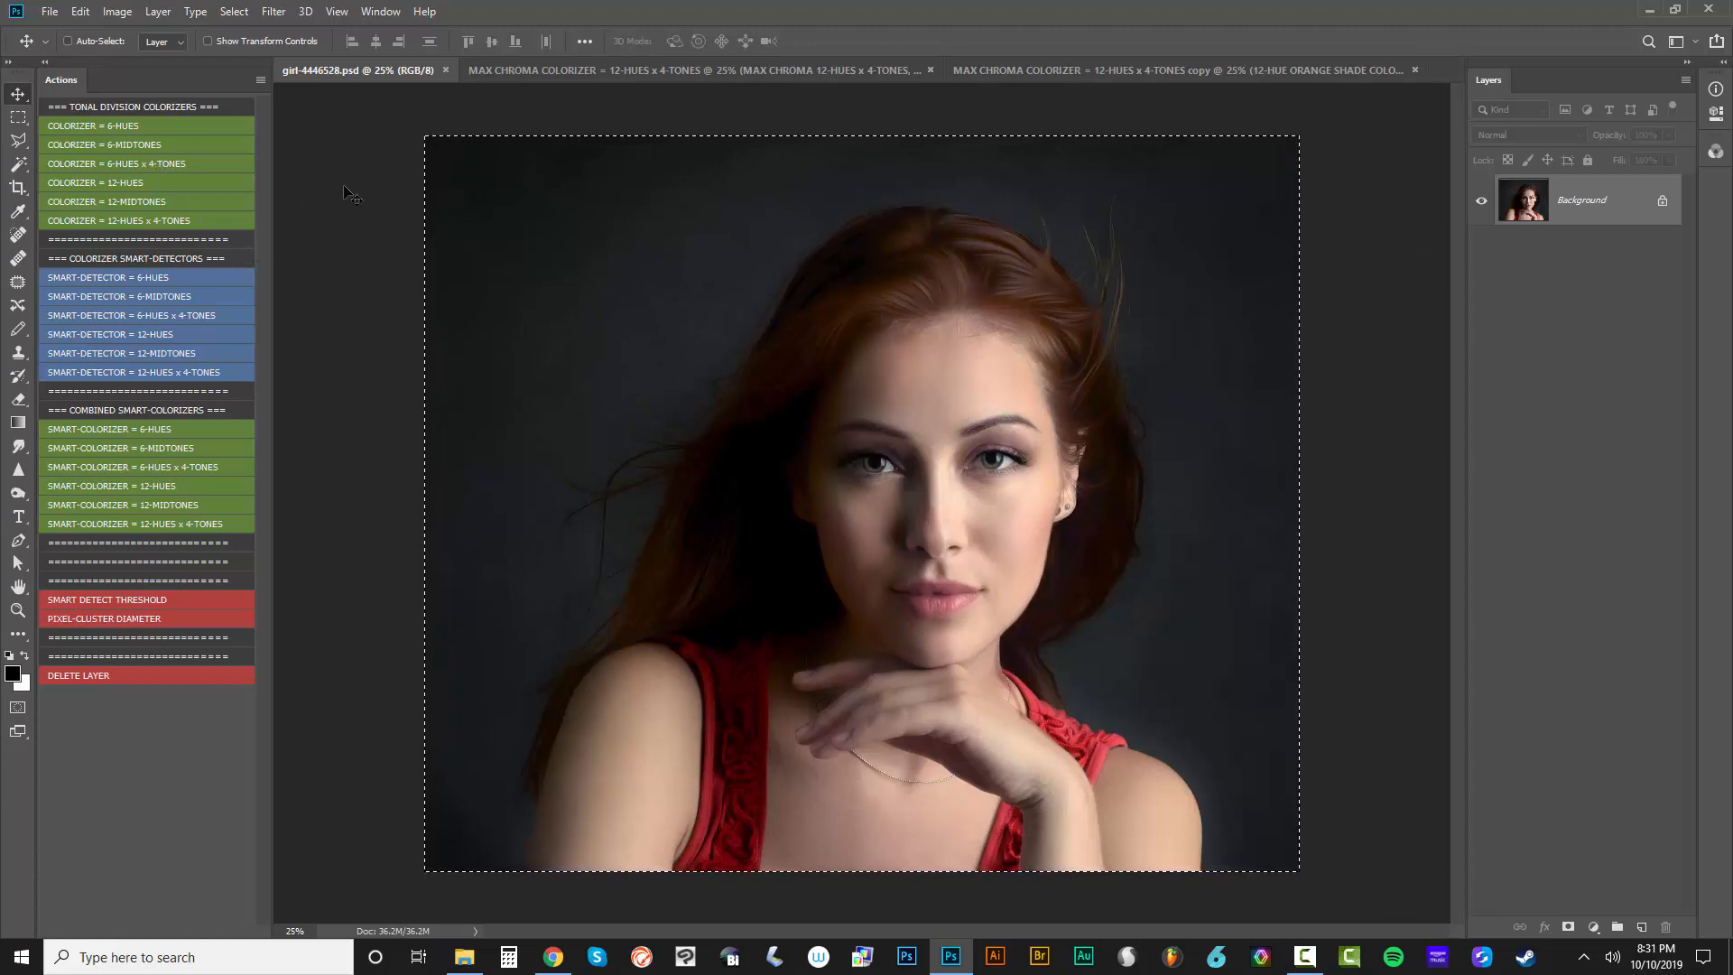
{"action": "left_click", "coordinate": [119, 12]}
{"action": "mouse_move", "coordinate": [174, 57]}
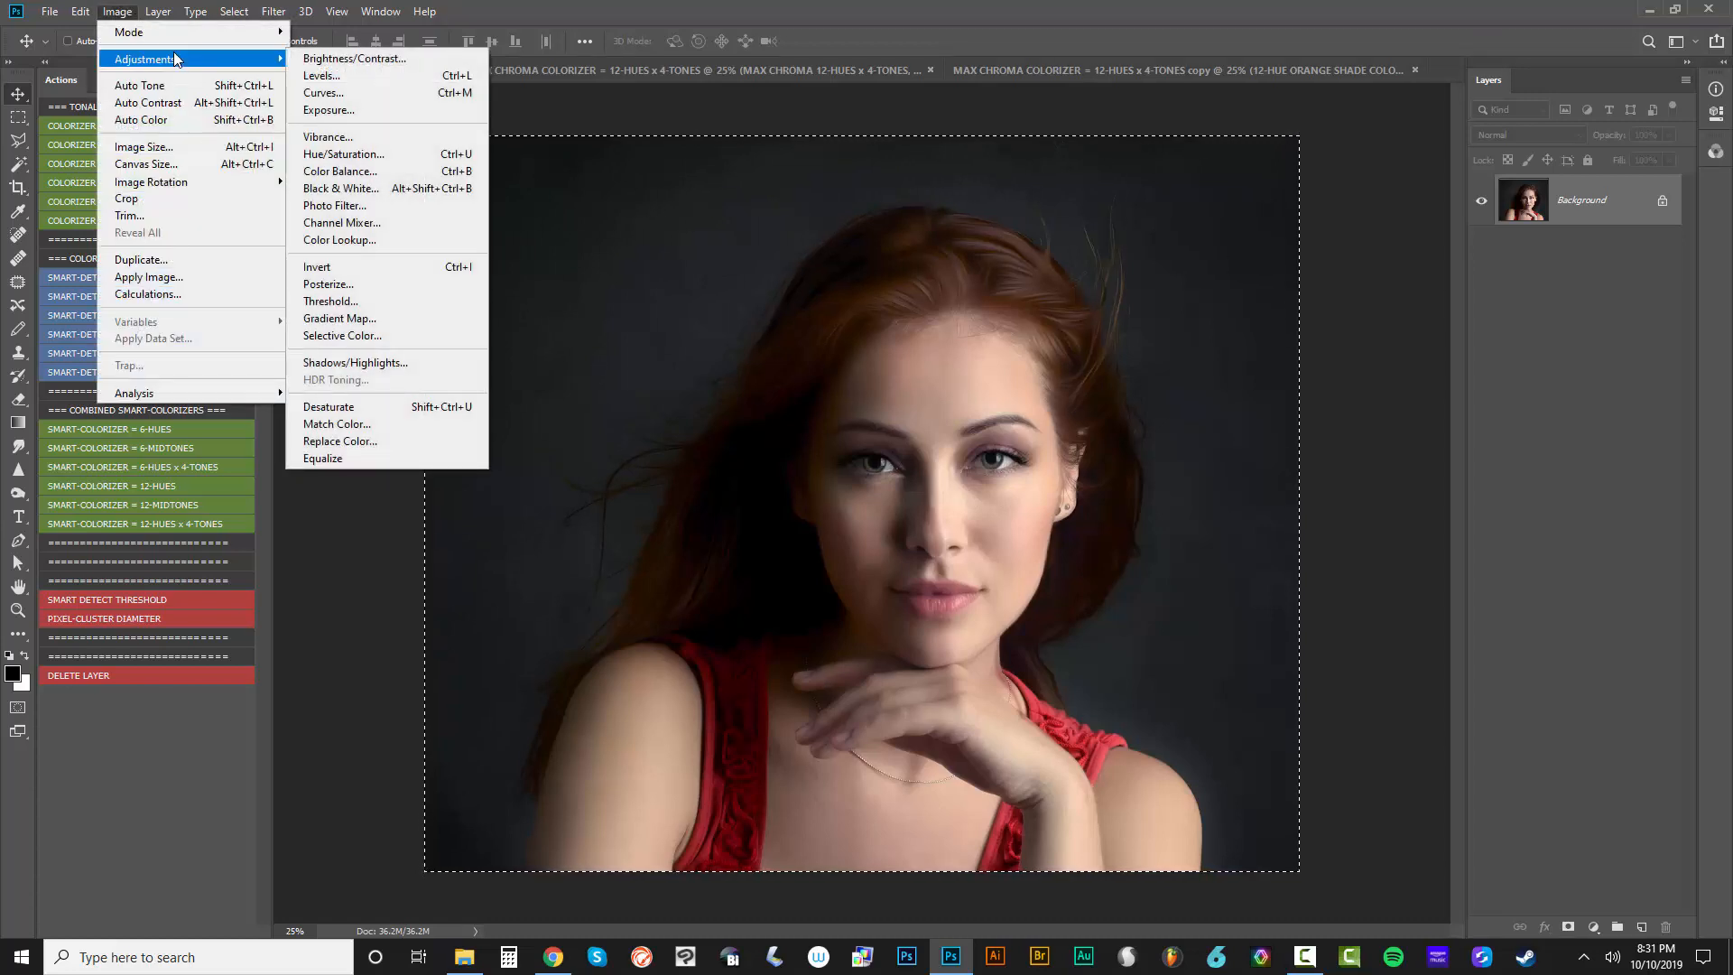
{"action": "left_click", "coordinate": [560, 36]}
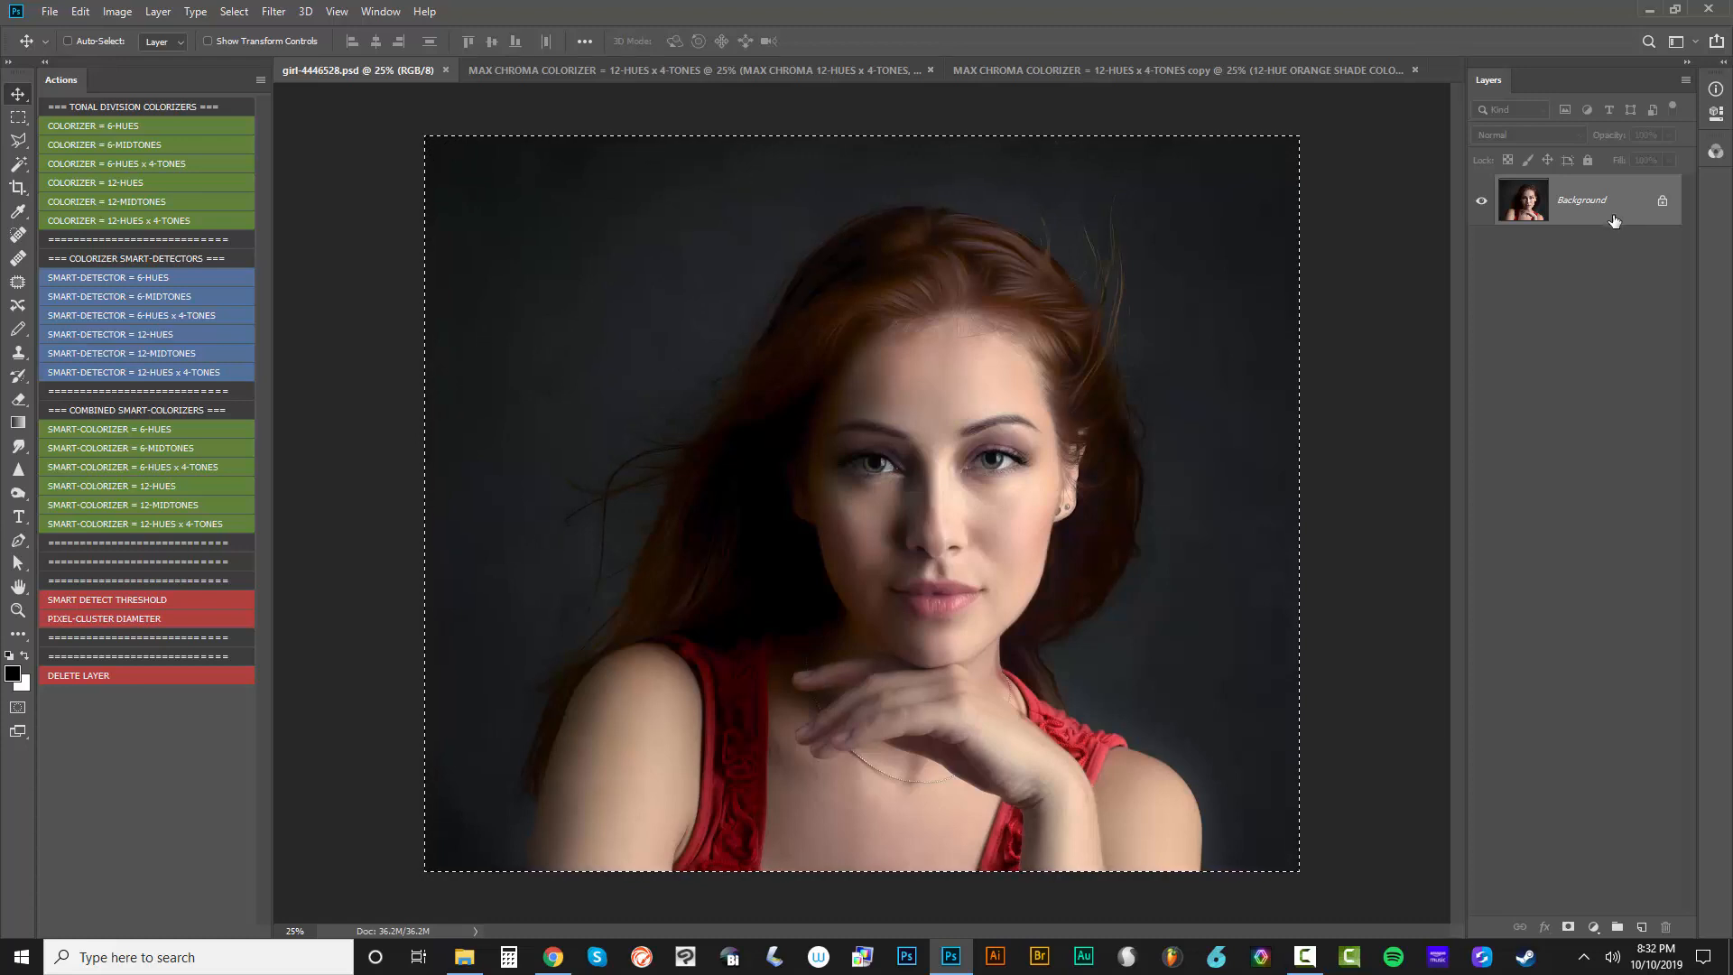
Clear the selection around the whole portrait in girl-4446528.psd with the Rectangular Marquee tool
{"action": "left_click", "coordinate": [18, 117]}
{"action": "left_click", "coordinate": [335, 116]}
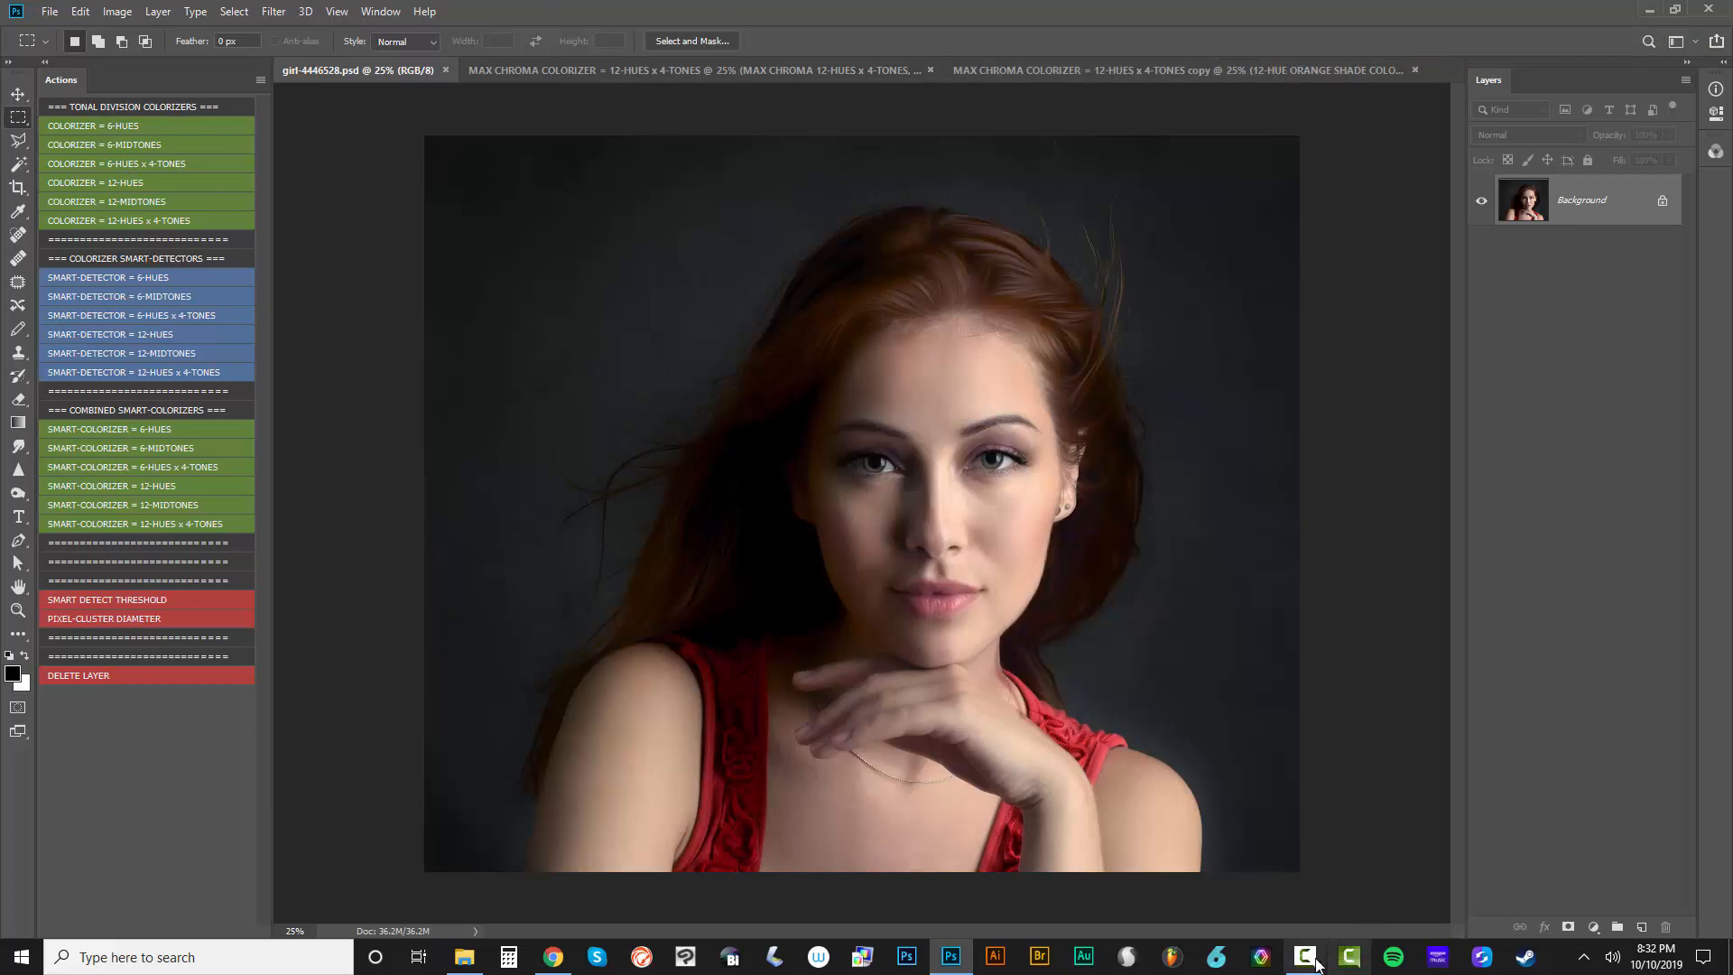
{"action": "mouse_move", "coordinate": [1311, 965]}
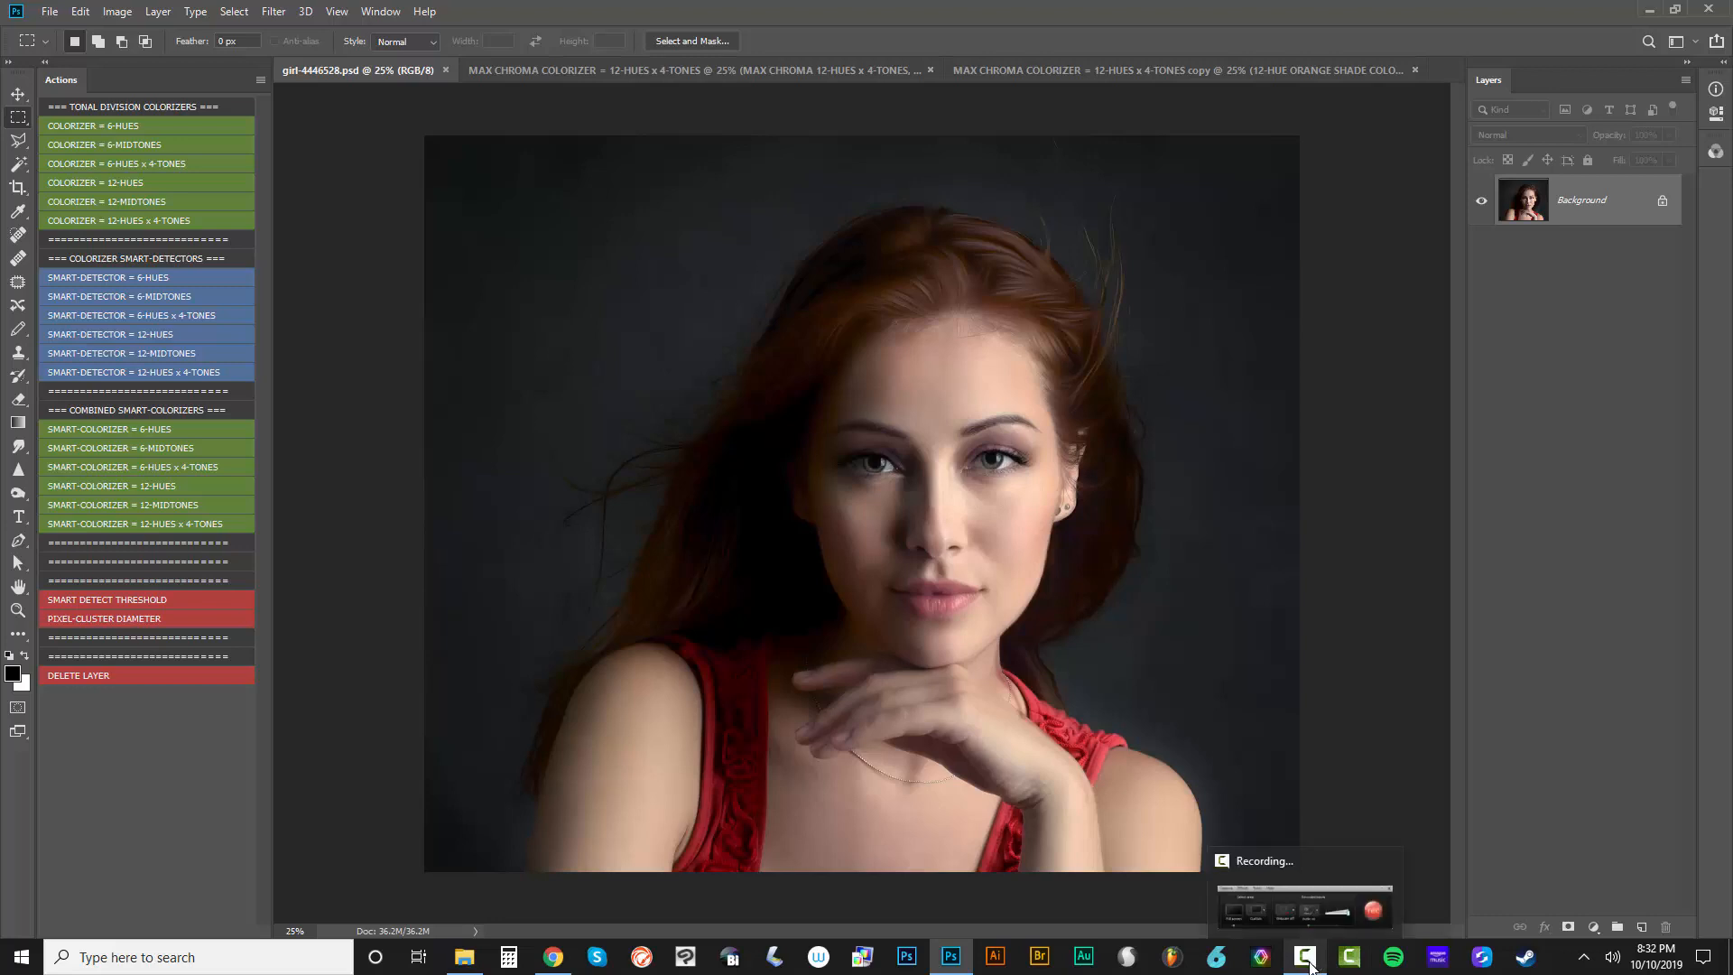
{"action": "left_click", "coordinate": [1311, 966]}
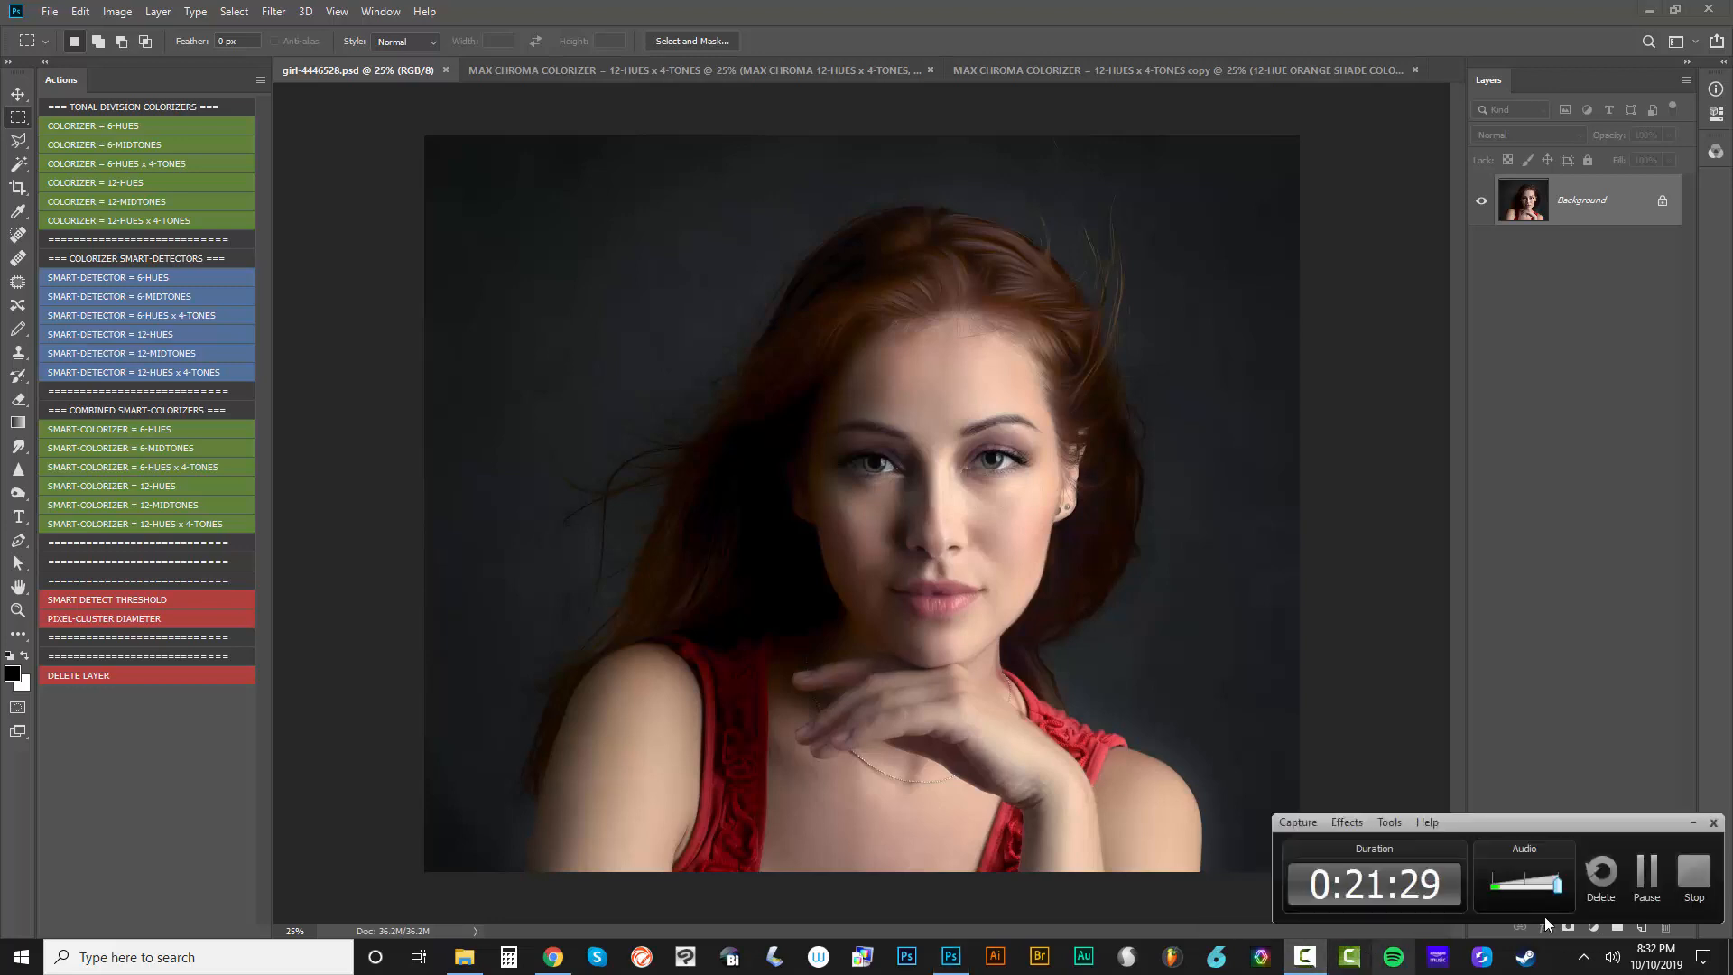